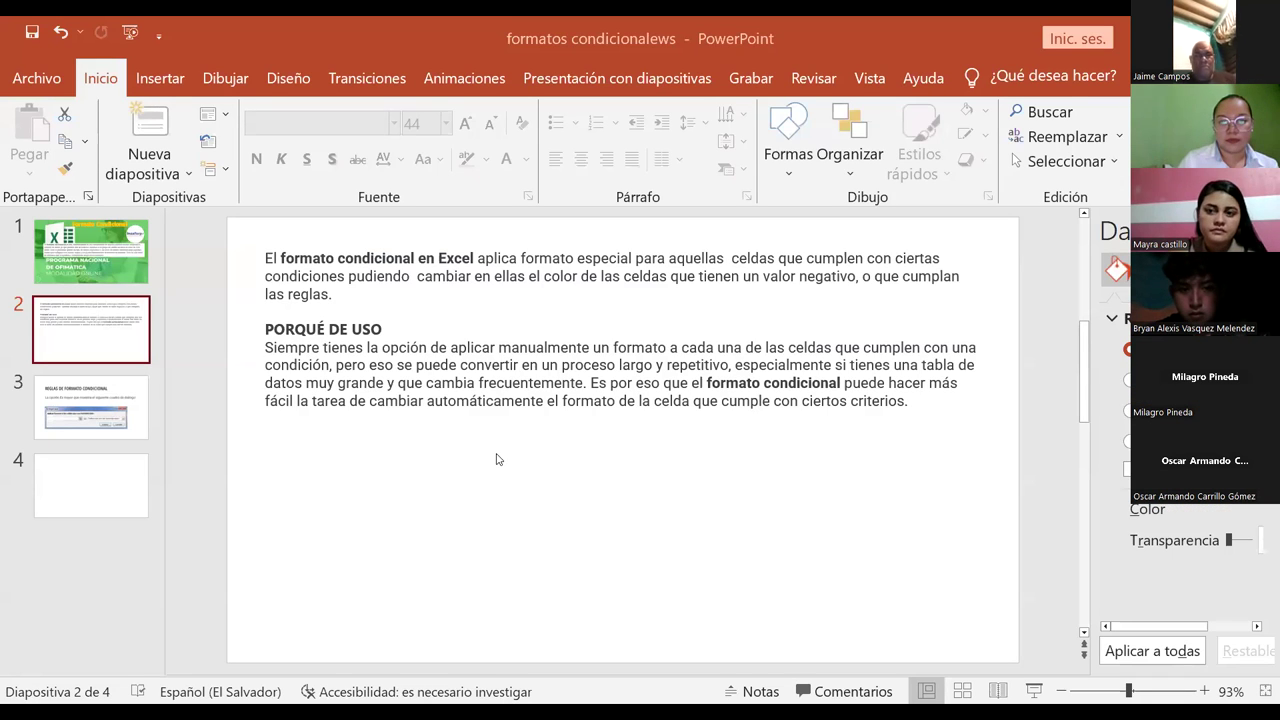
Step: Scroll the slide thumbnails down to slide 3, 'Reglas de formato condicional'
{"action": "scroll", "coordinate": [497, 459], "scroll_direction": "down", "scroll_amount": 2}
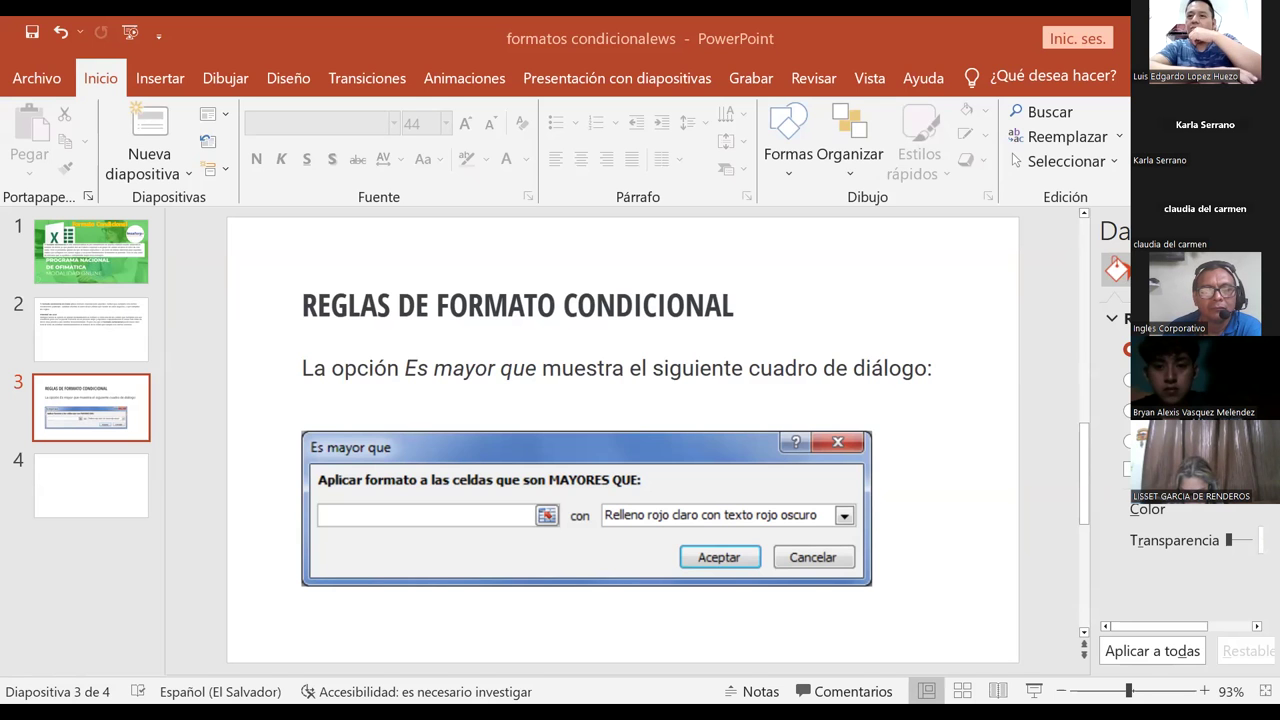
Step: Show the lesson 2.4 course page in Edge, then return to the Excel workbook
{"action": "key", "text": "alt+Tab"}
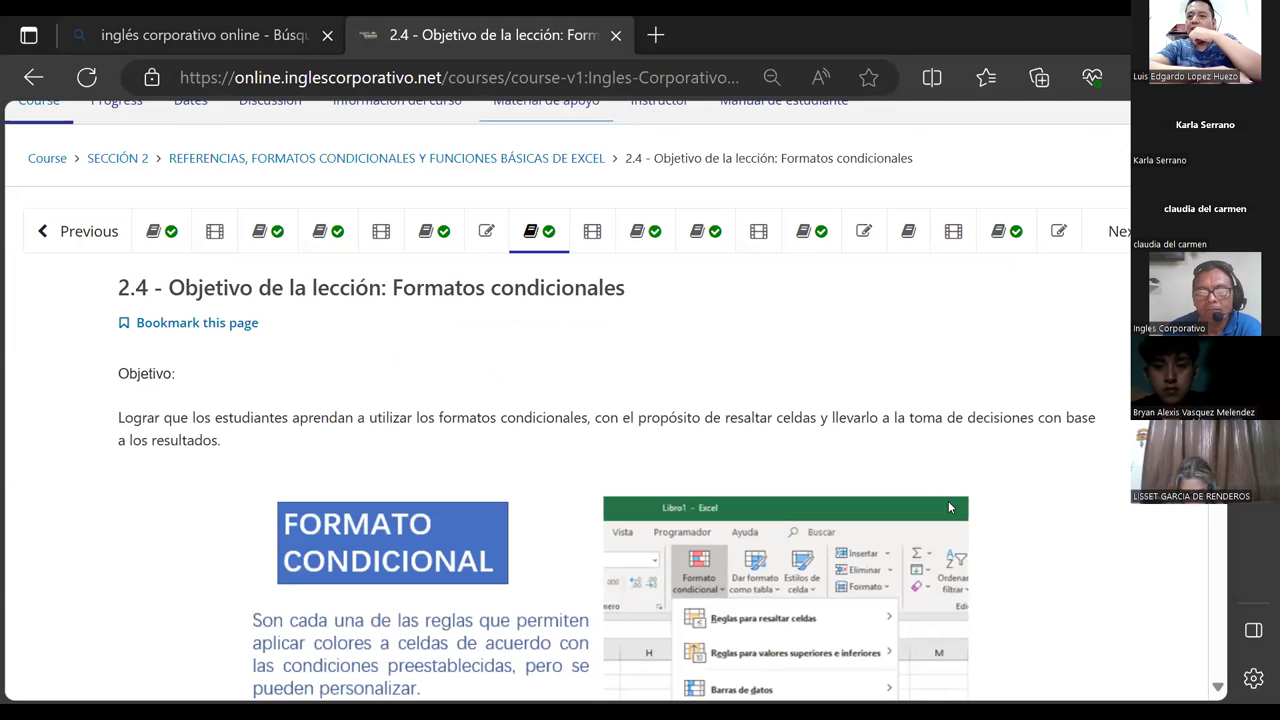
{"action": "mouse_move", "coordinate": [950, 508]}
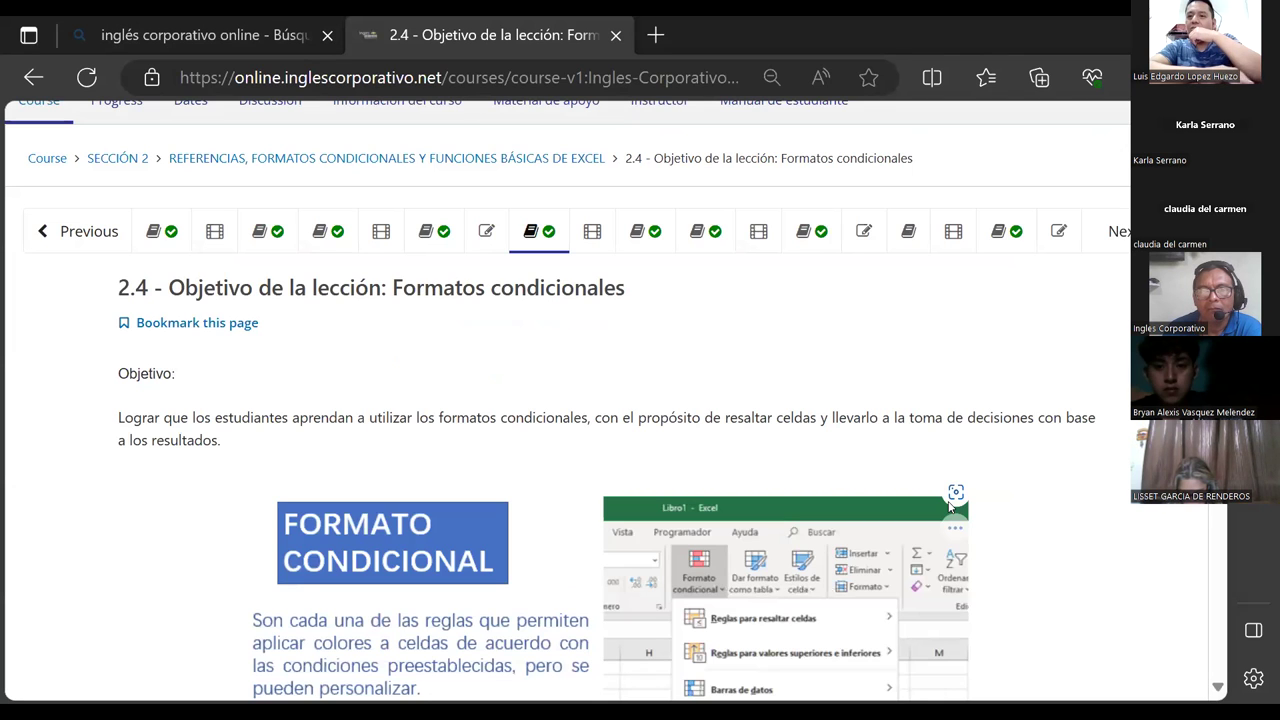
{"action": "key", "text": "alt+Tab"}
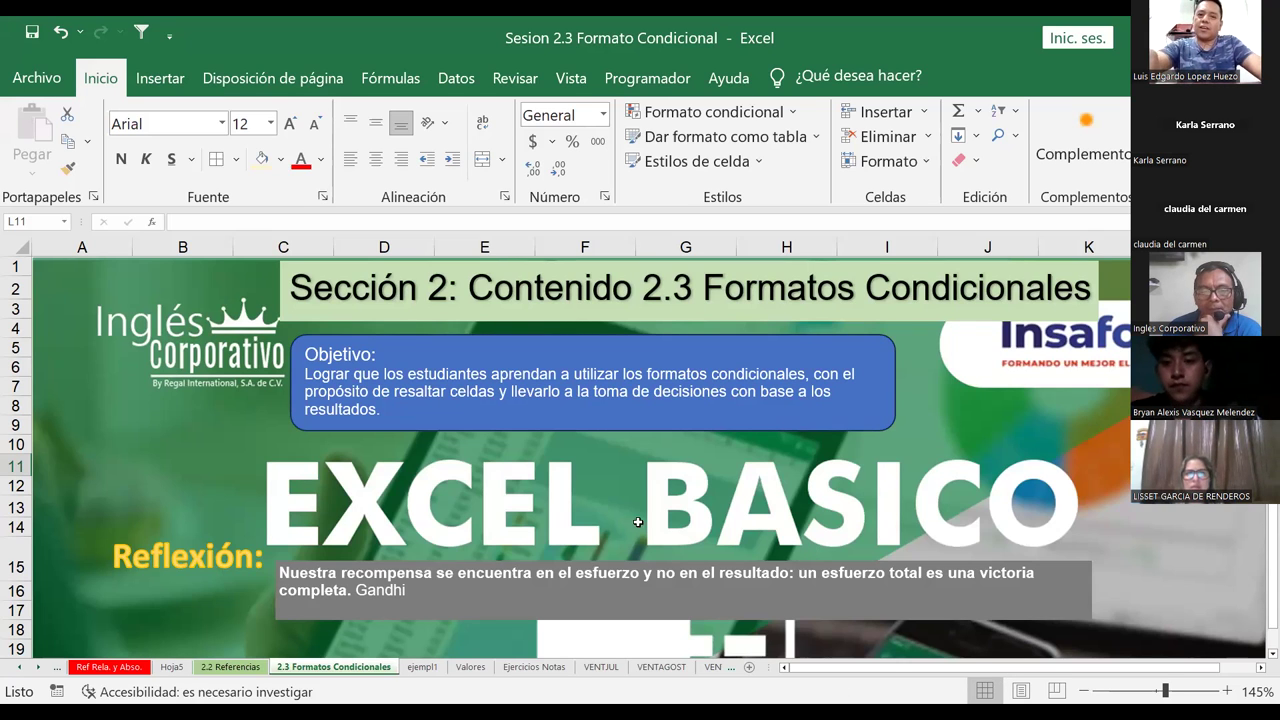
Step: Select cells B11, A2 and A1 on the cover sheet
{"action": "left_click", "coordinate": [228, 462]}
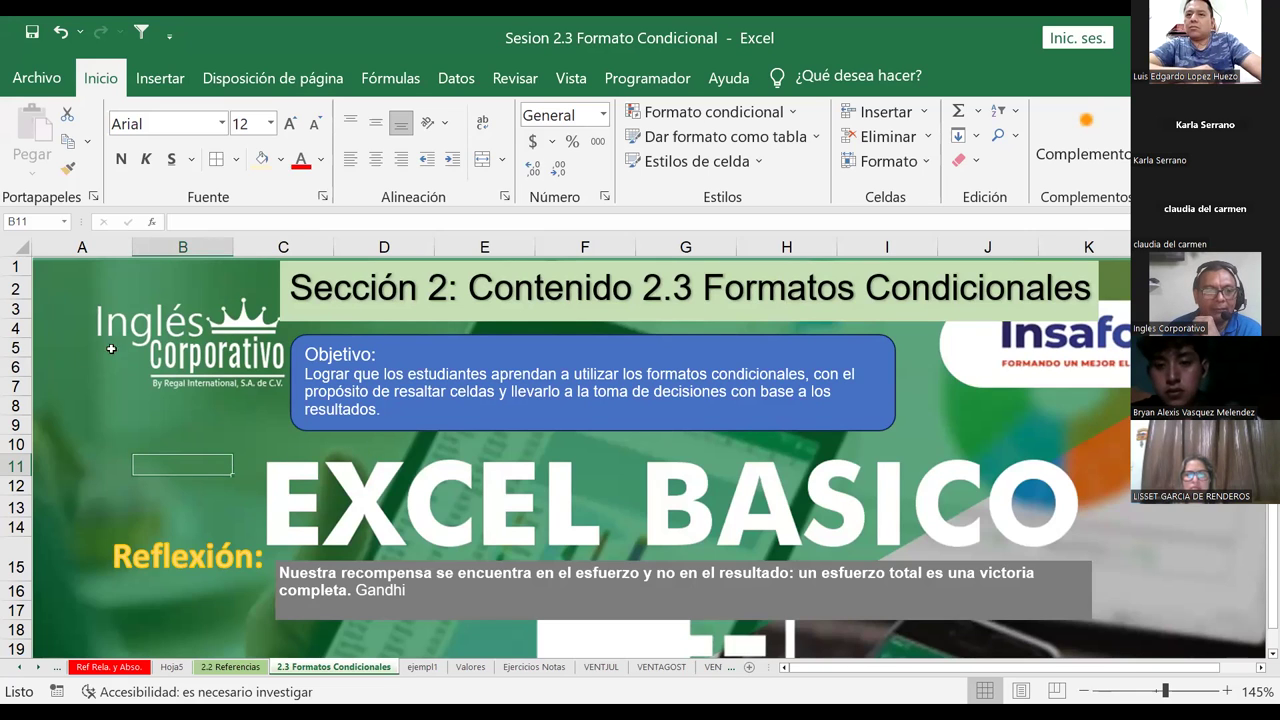
{"action": "left_click", "coordinate": [70, 286]}
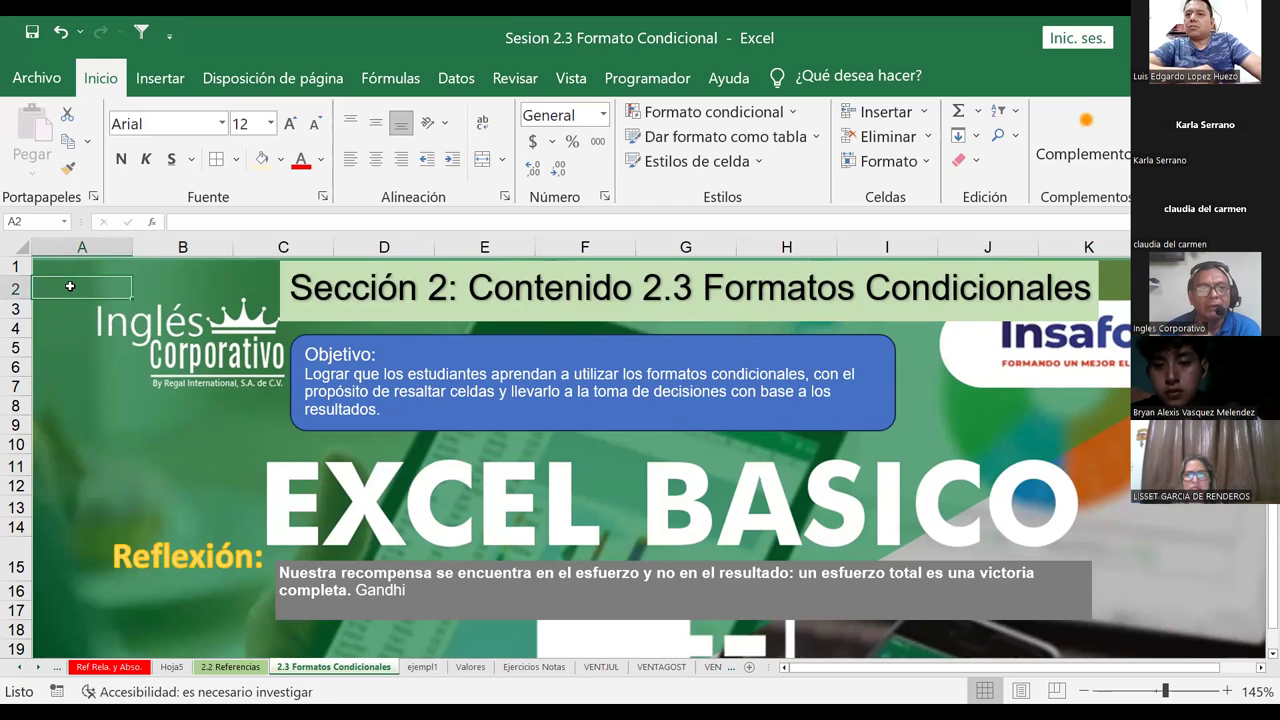
{"action": "left_click", "coordinate": [70, 267]}
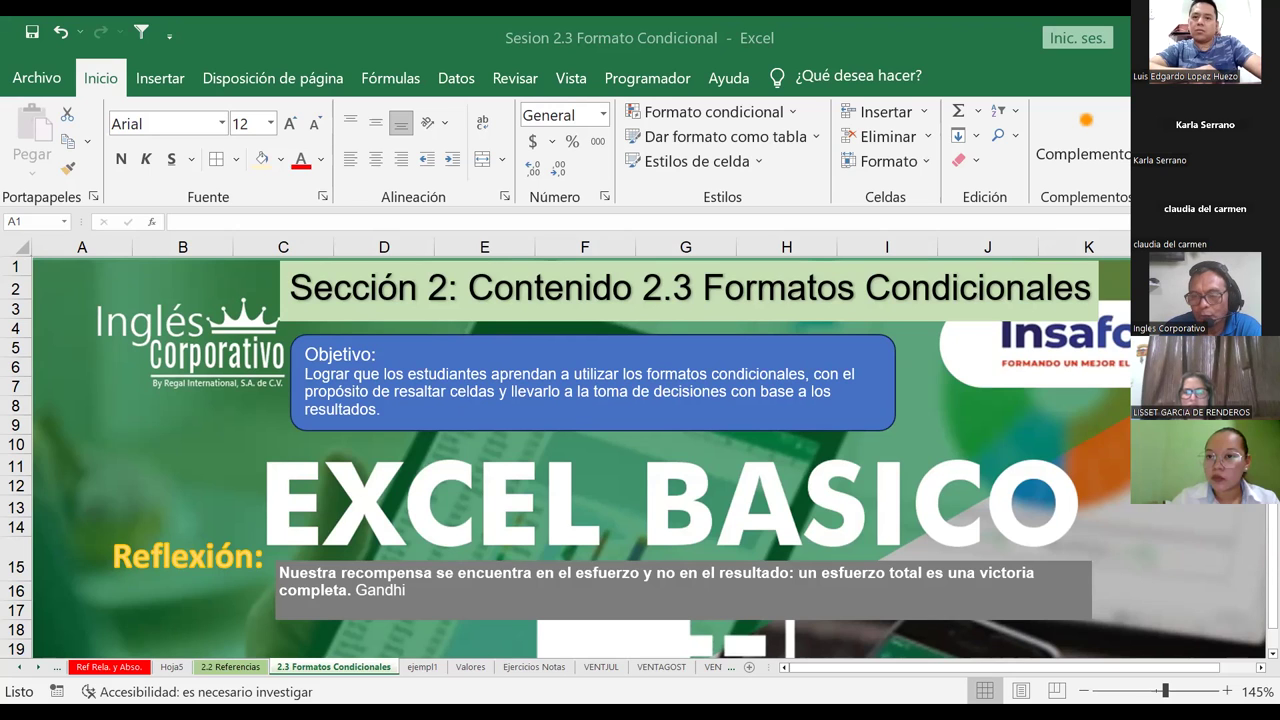
Step: Change the cover title's content number from 2.3 to 2.4
{"action": "left_click", "coordinate": [689, 290]}
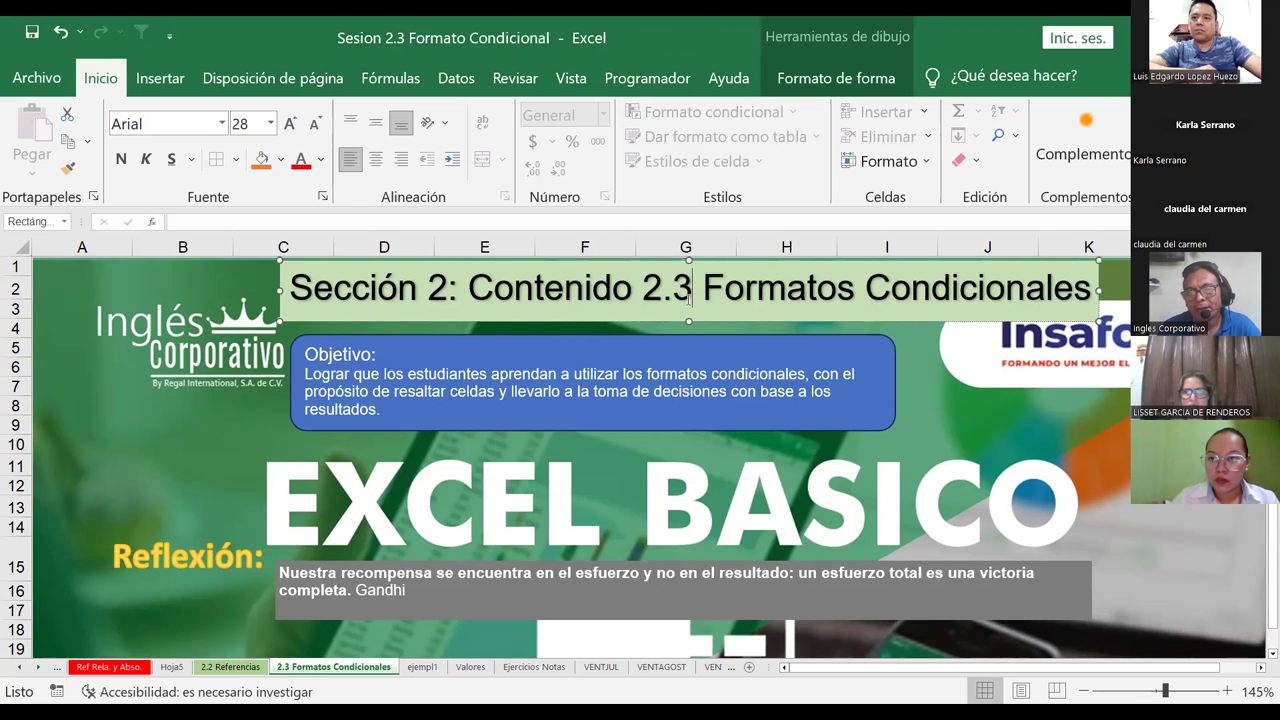
{"action": "key", "text": "BackSpace"}
{"action": "type", "text": "4"}
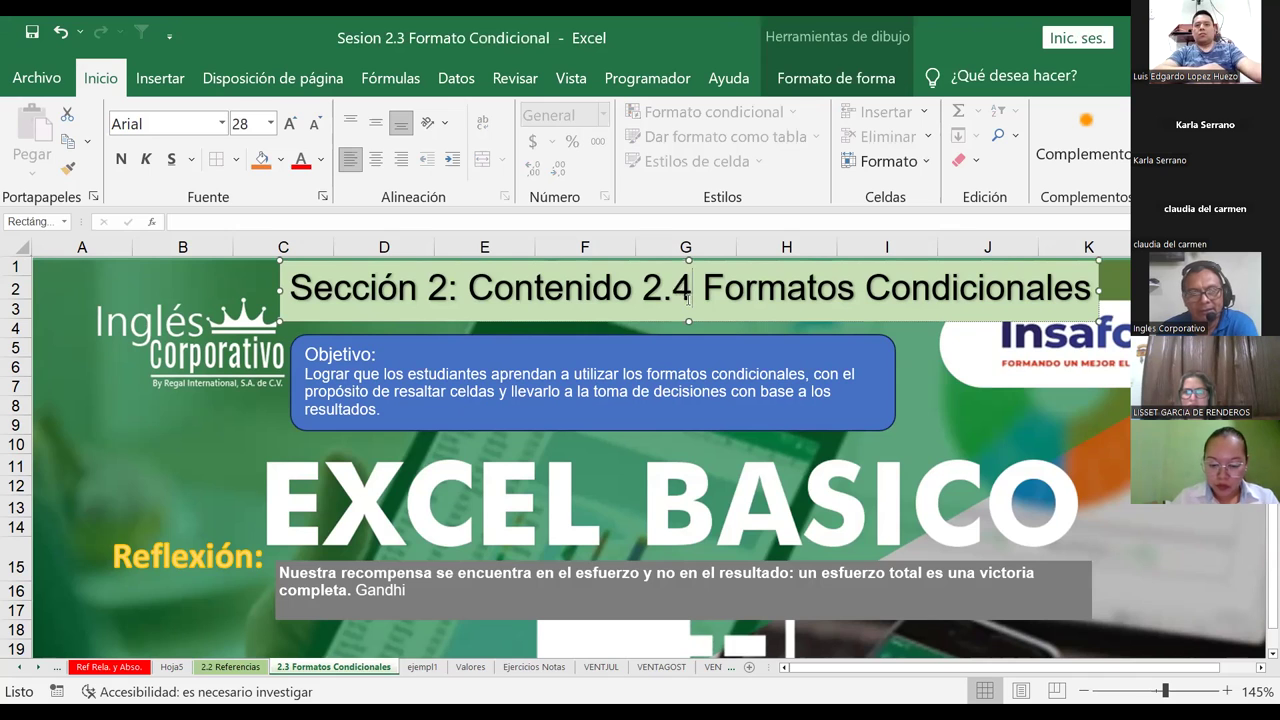
{"action": "left_click", "coordinate": [933, 422]}
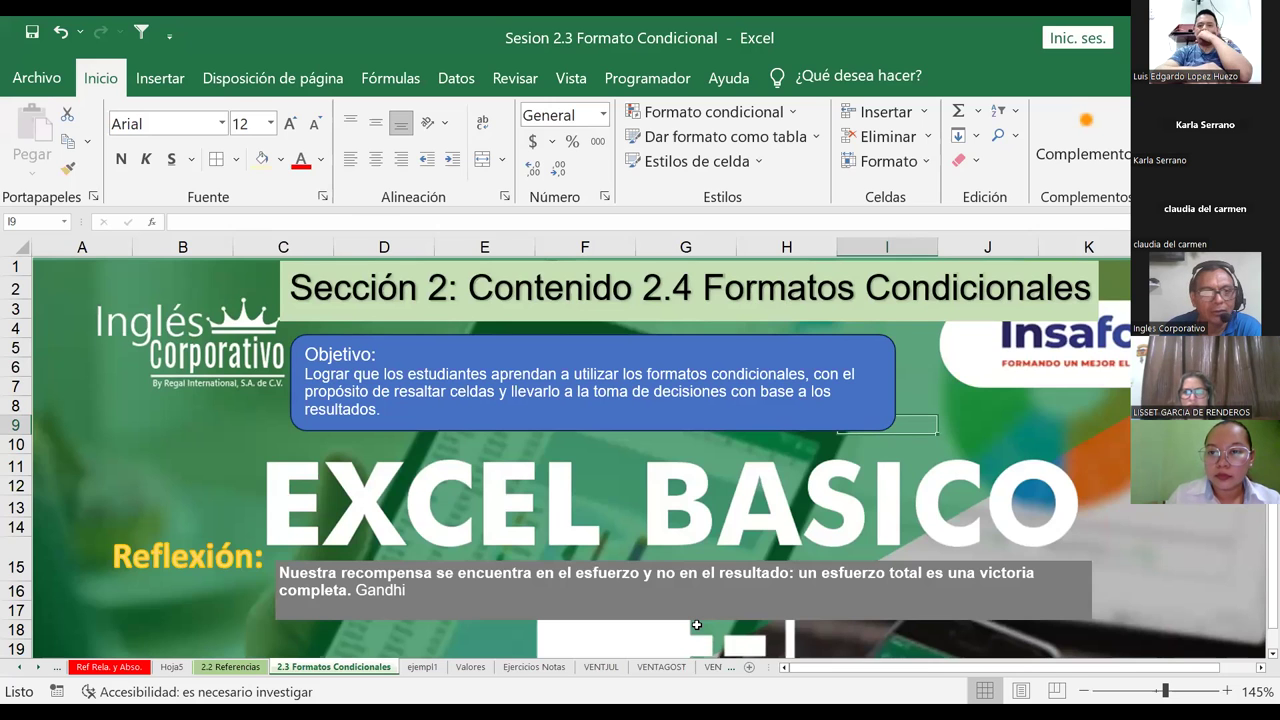
{"action": "key", "text": "alt+Tab"}
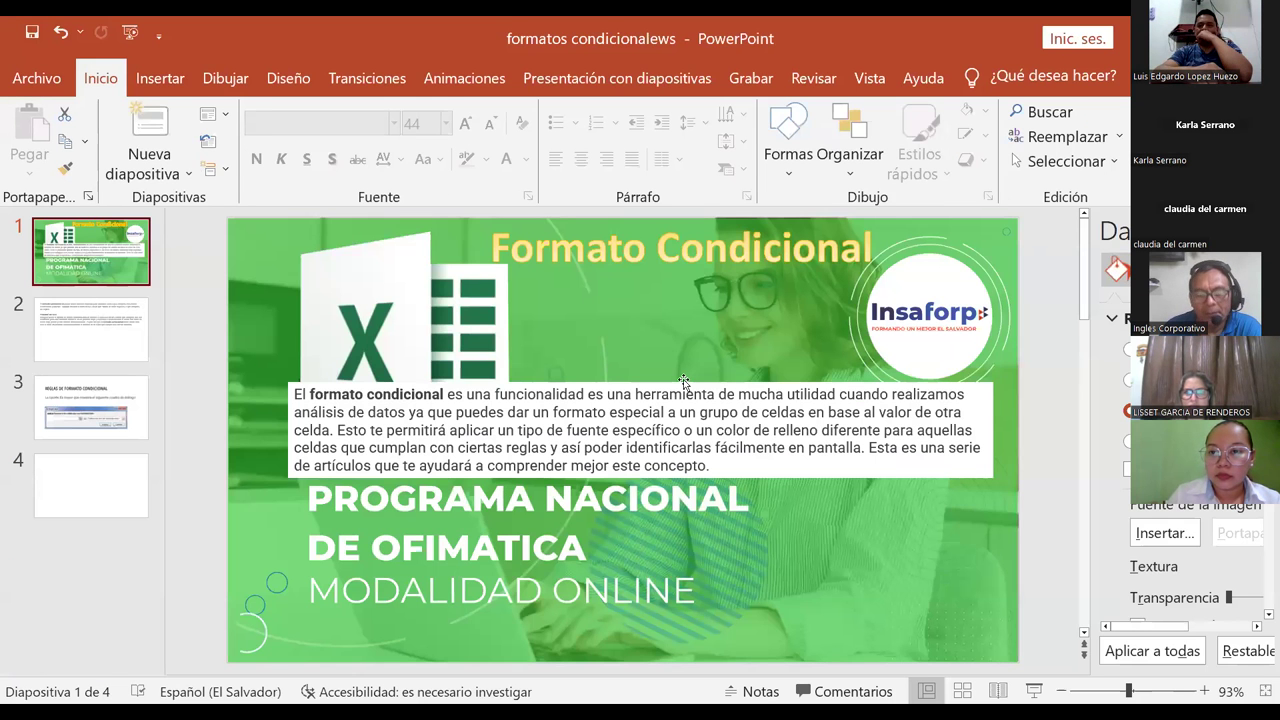
Step: Run the conditional formatting slideshow from slide 1 with F5, then return to Excel
{"action": "key", "text": "F5"}
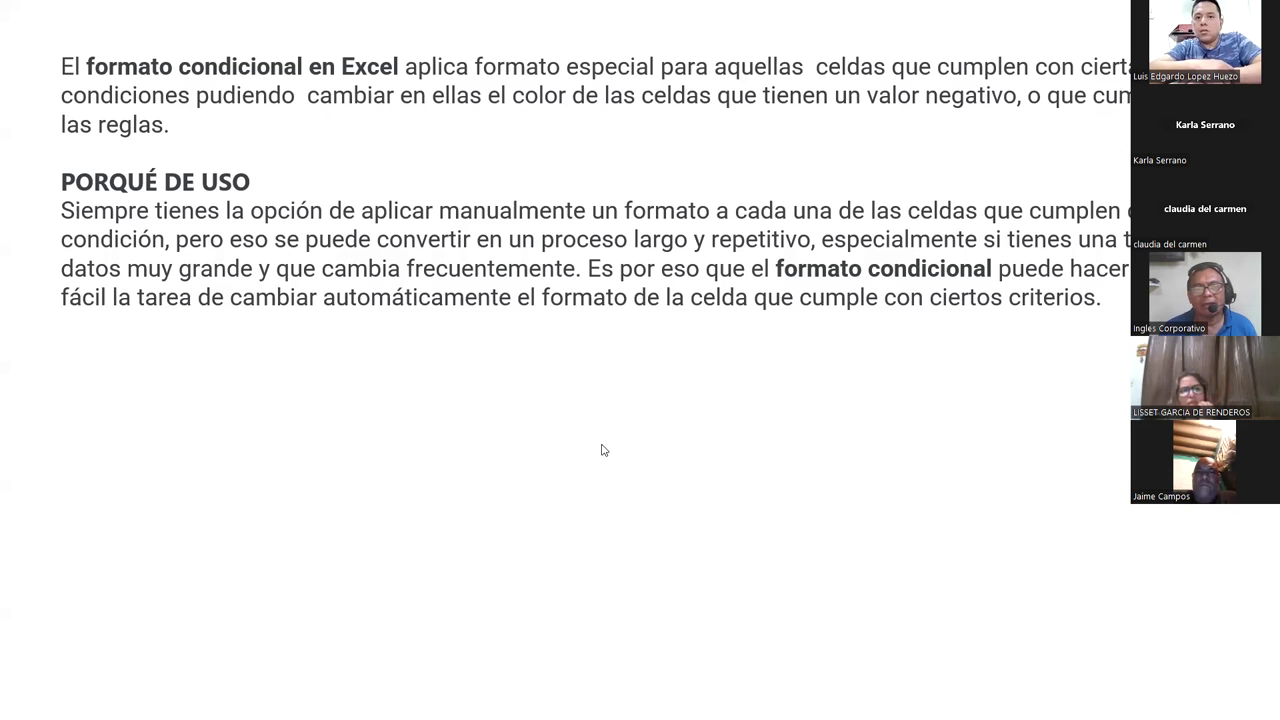
{"action": "key", "text": "alt+Tab"}
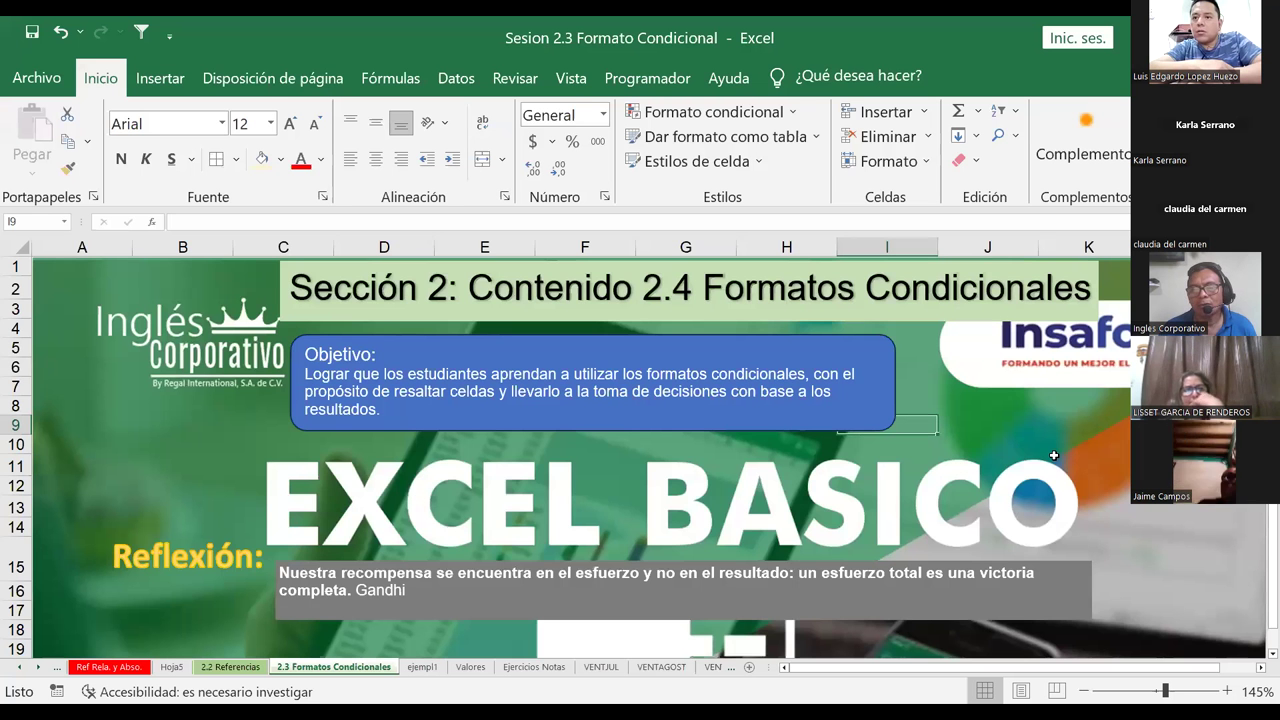
{"action": "left_click", "coordinate": [1008, 422]}
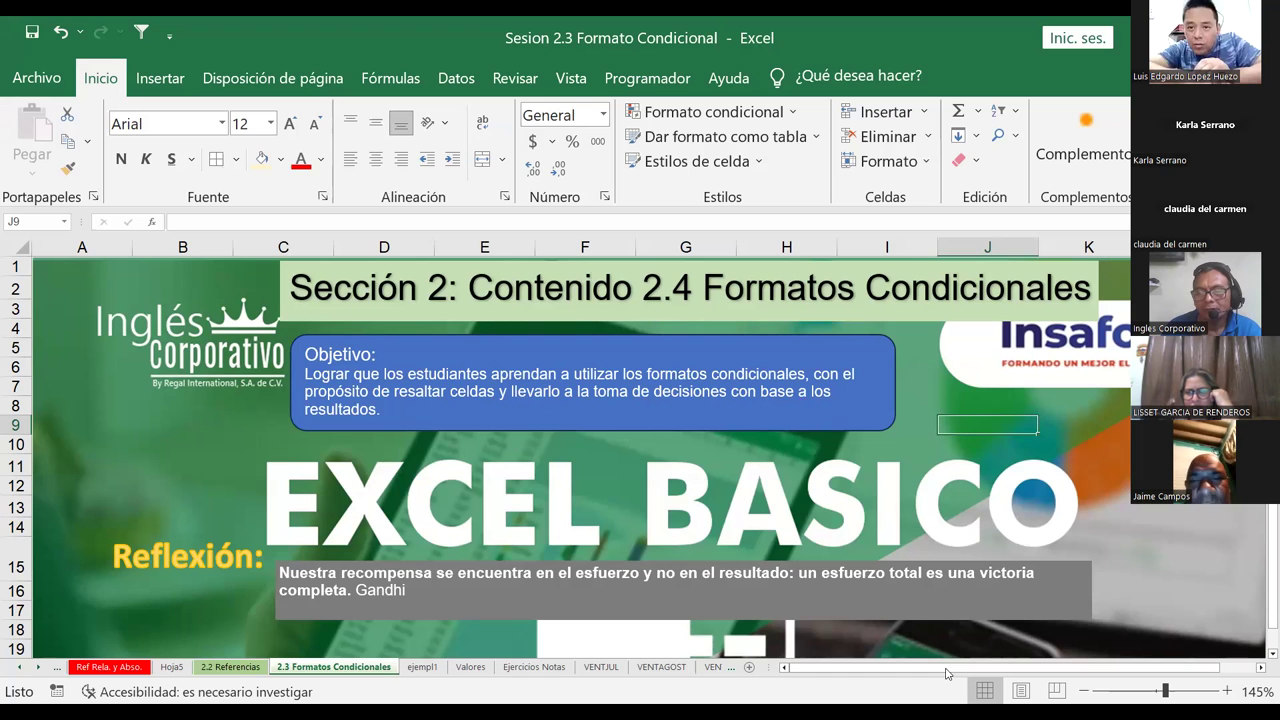
Step: Zoom the cover sheet to 150% and nudge the grey quote box slightly right and up
{"action": "left_click", "coordinate": [1227, 691]}
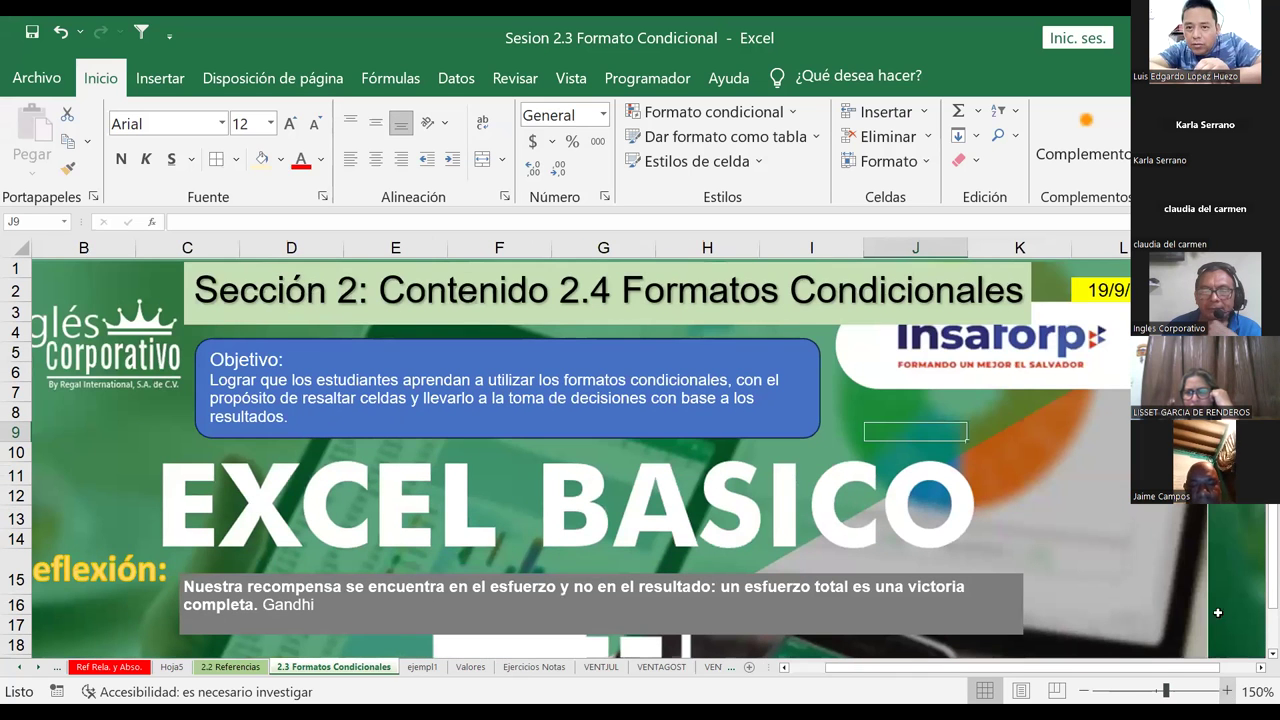
{"action": "scroll", "coordinate": [1228, 574], "scroll_direction": "down", "scroll_amount": 1}
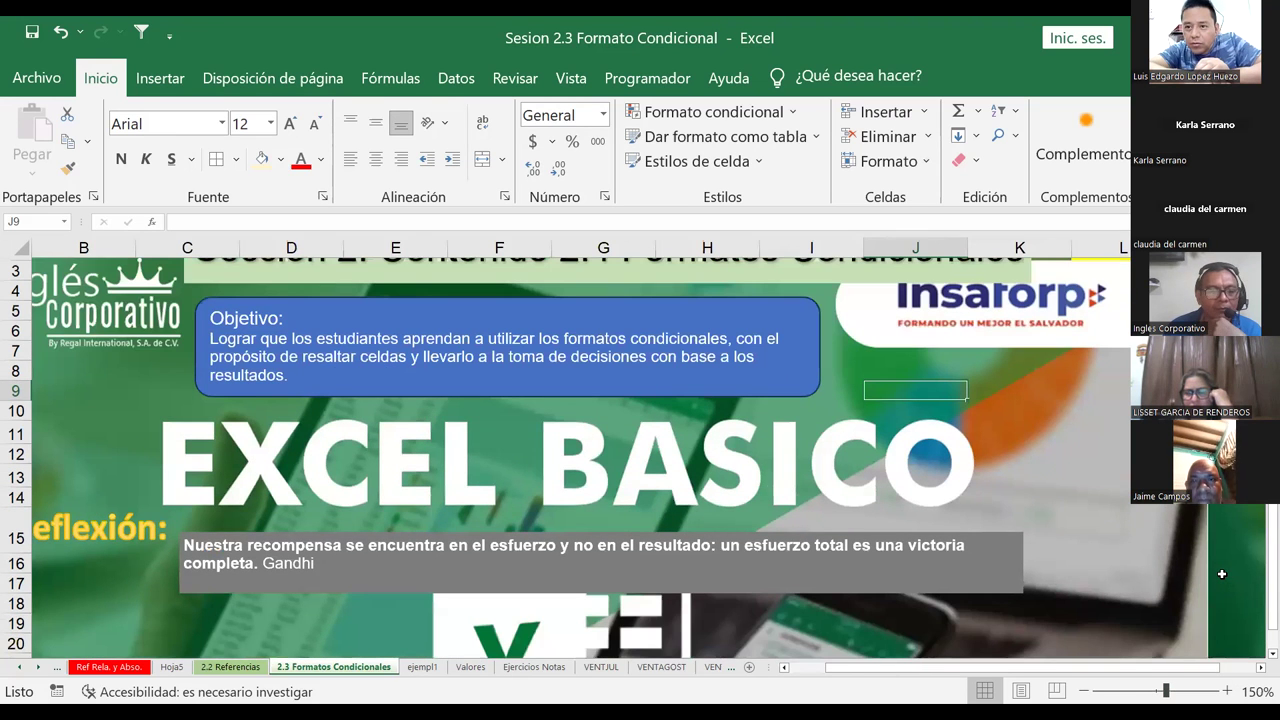
{"action": "scroll", "coordinate": [1222, 574], "scroll_direction": "down", "scroll_amount": 2}
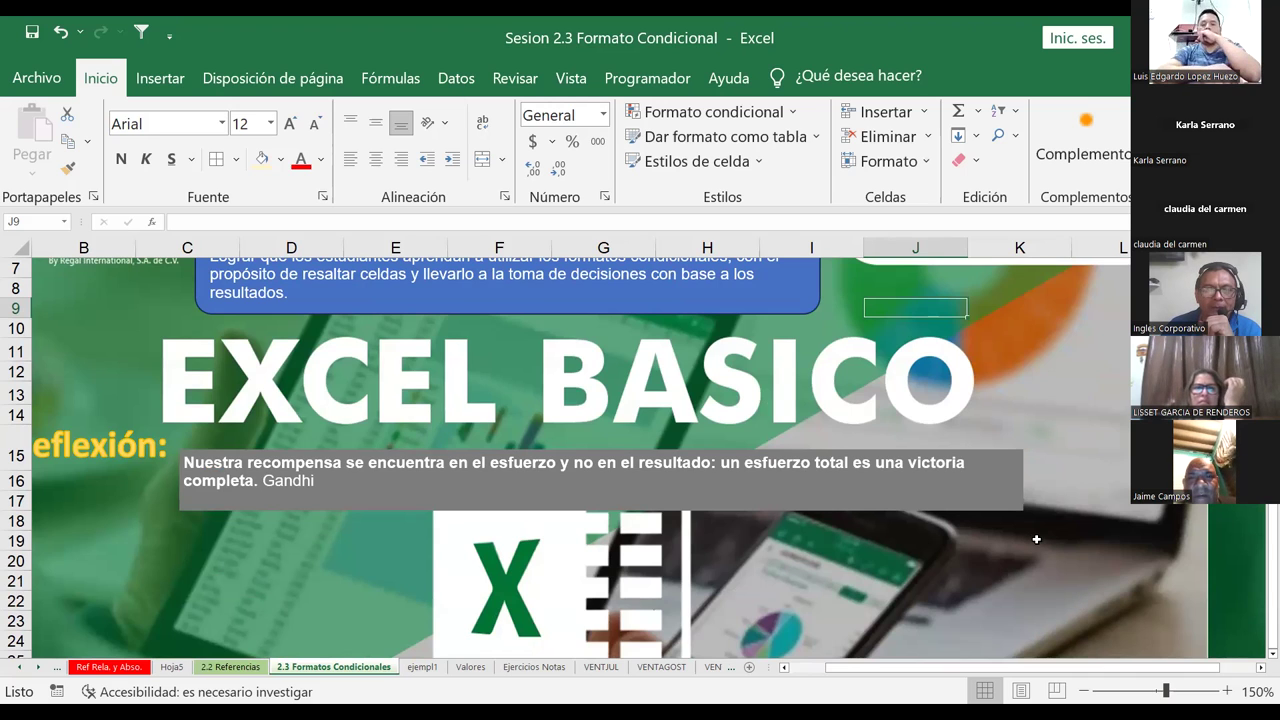
{"action": "scroll", "coordinate": [960, 515], "scroll_direction": "up", "scroll_amount": 1}
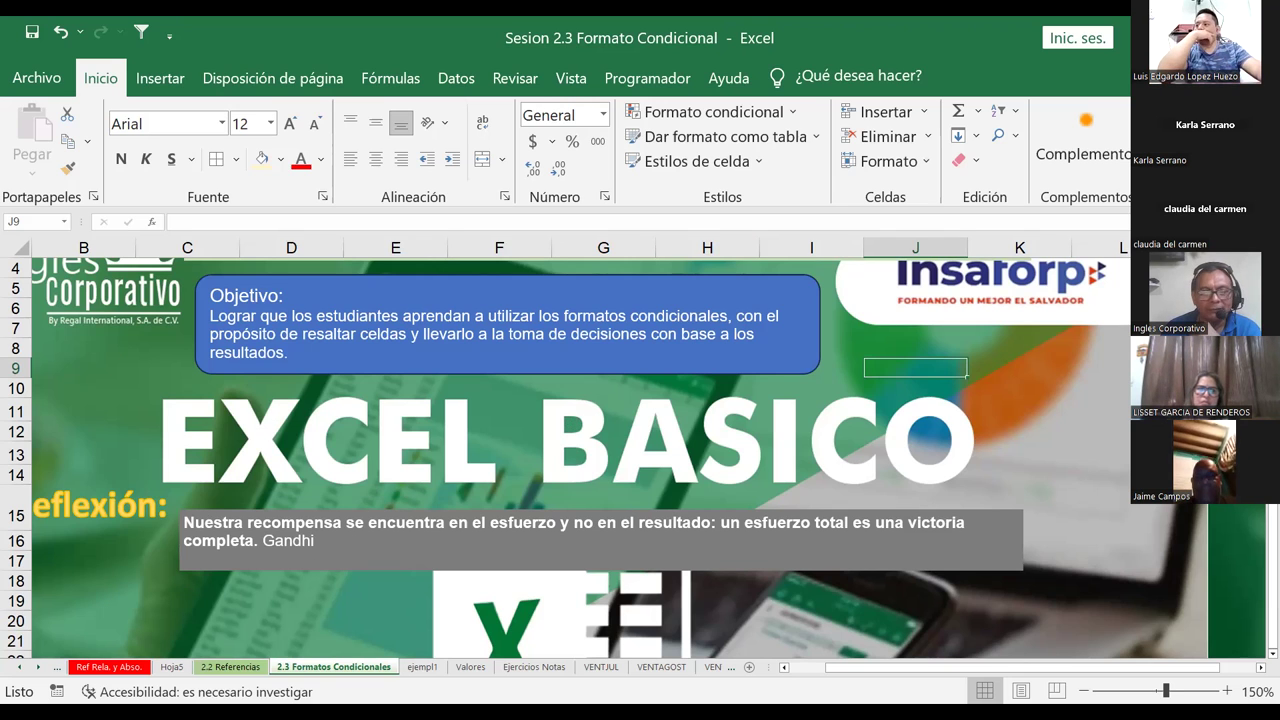
{"action": "left_click_drag", "start_coordinate": [940, 672], "coordinate": [888, 670]}
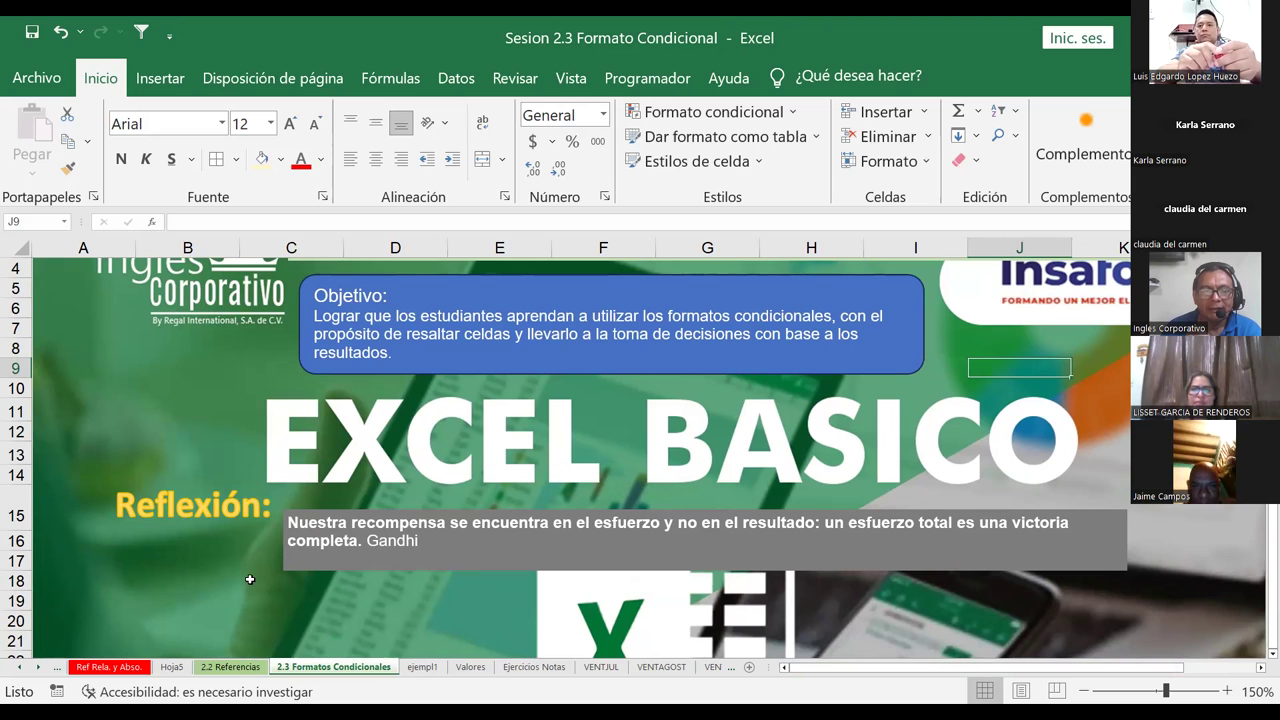
{"action": "left_click", "coordinate": [290, 560]}
{"action": "left_click_drag", "start_coordinate": [282, 572], "coordinate": [297, 566]}
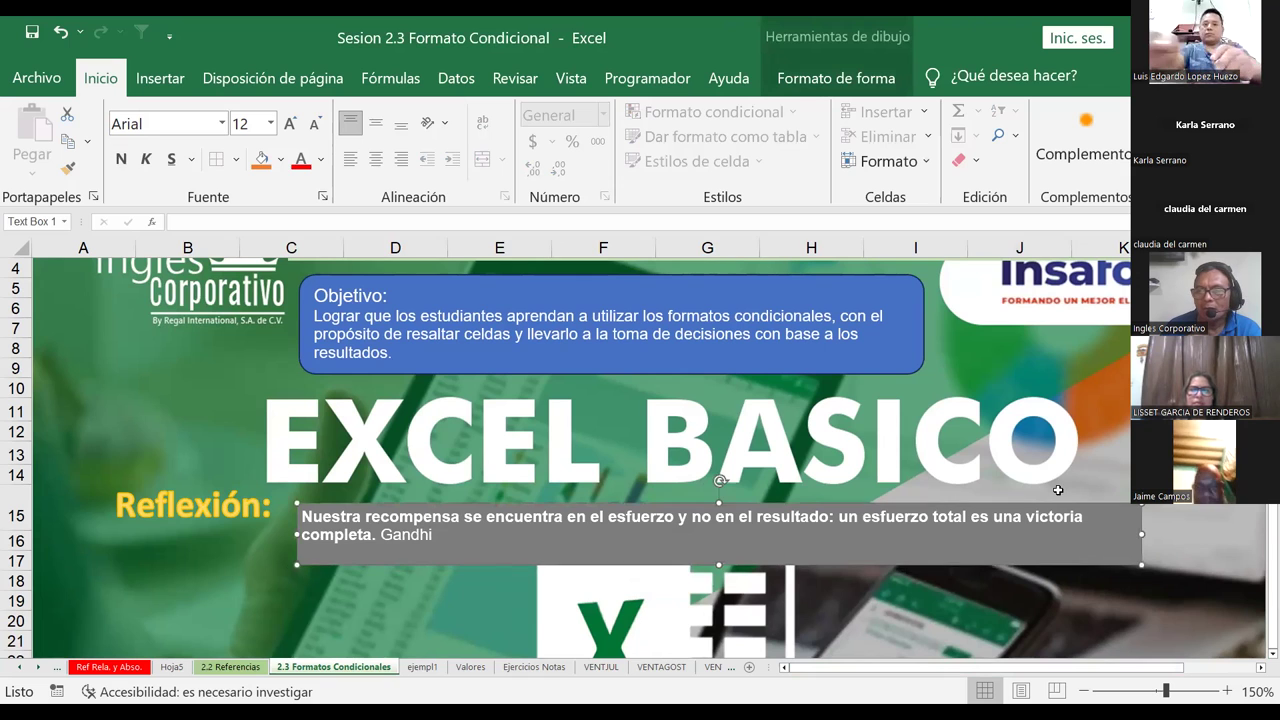
{"action": "left_click", "coordinate": [1205, 432]}
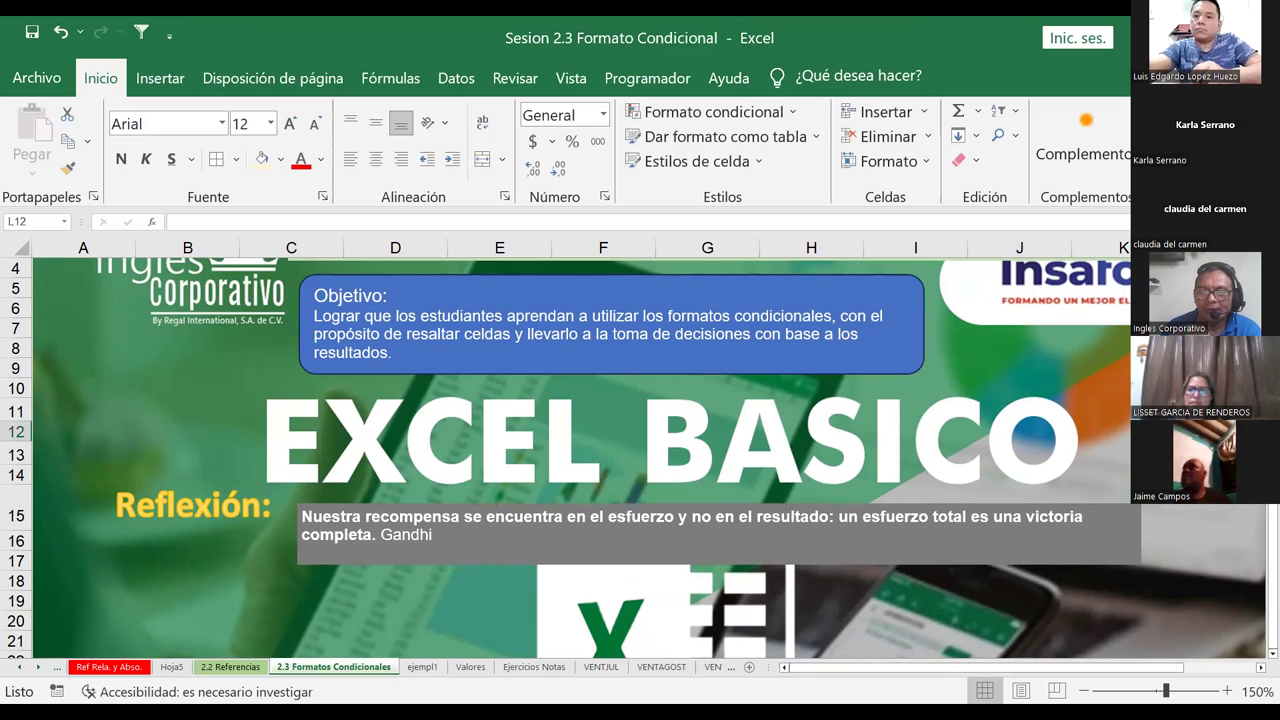
Step: Select cell B17 and the Gandhi quote box, then switch to the ejempl1 sheet
{"action": "left_click", "coordinate": [212, 566]}
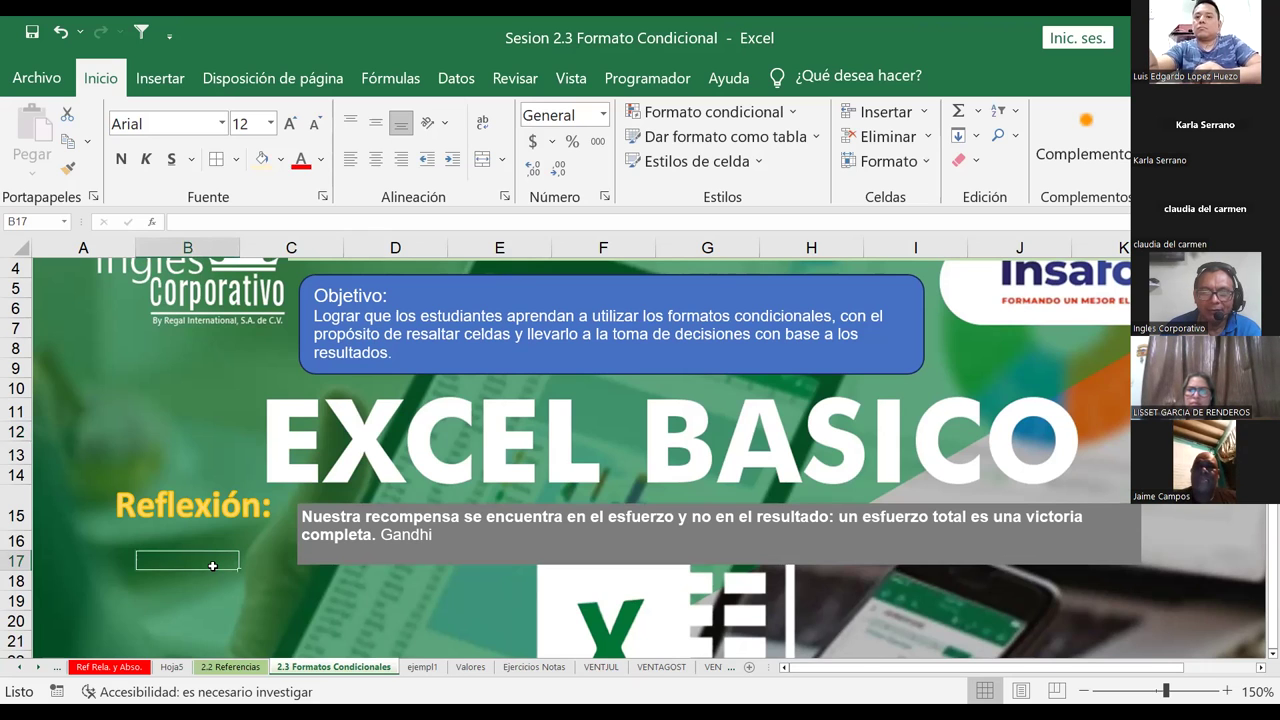
{"action": "key", "text": "Right"}
{"action": "key", "text": "Right"}
{"action": "key", "text": "Down"}
{"action": "key", "text": "Down"}
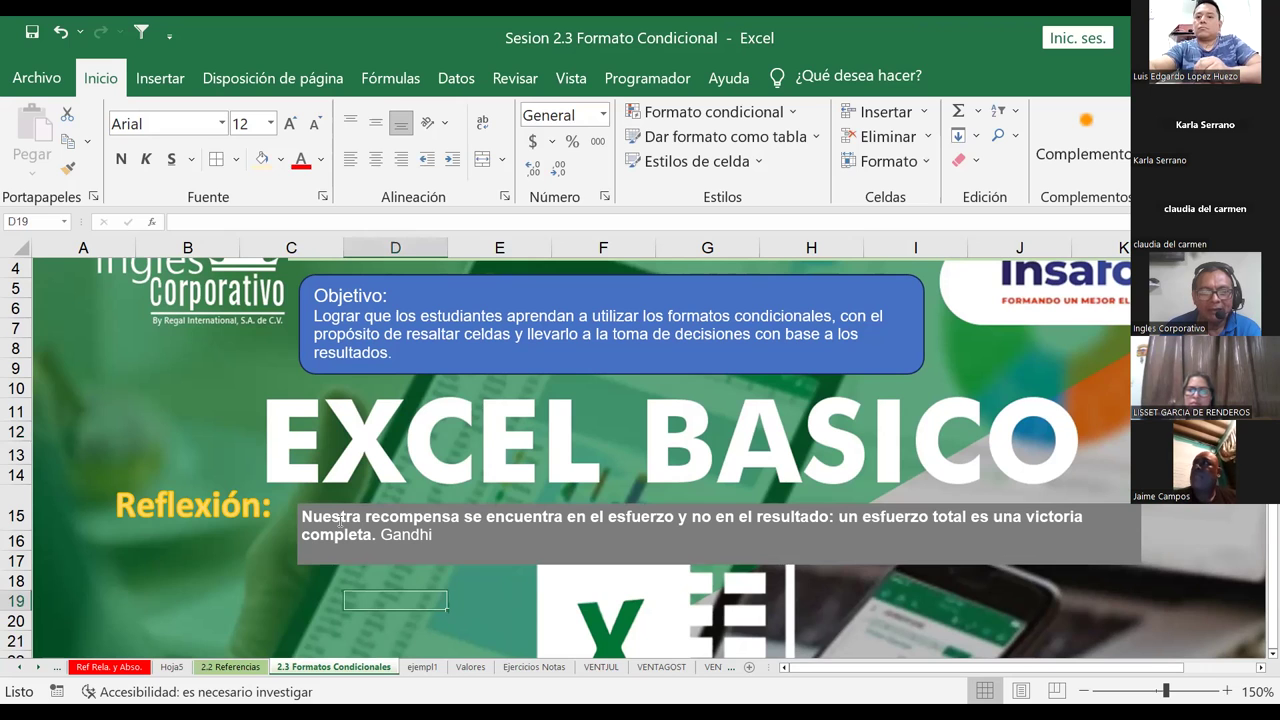
{"action": "left_click", "coordinate": [342, 505]}
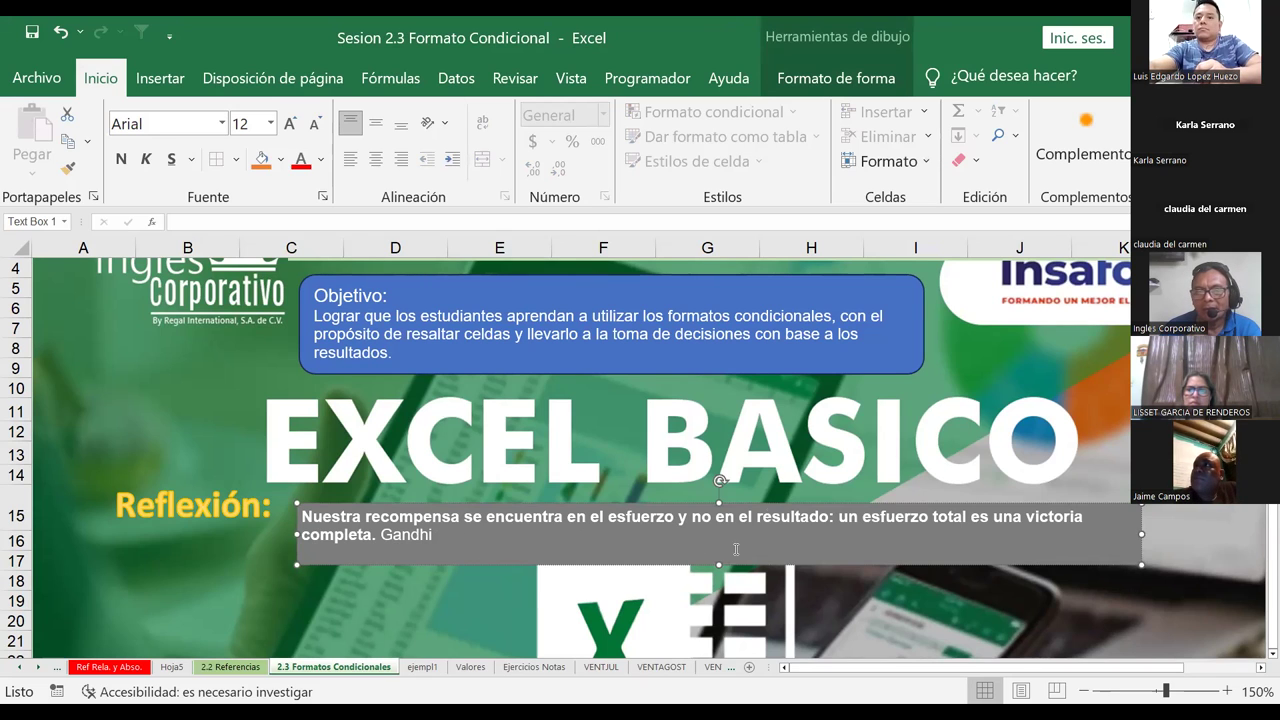
{"action": "left_click", "coordinate": [708, 557]}
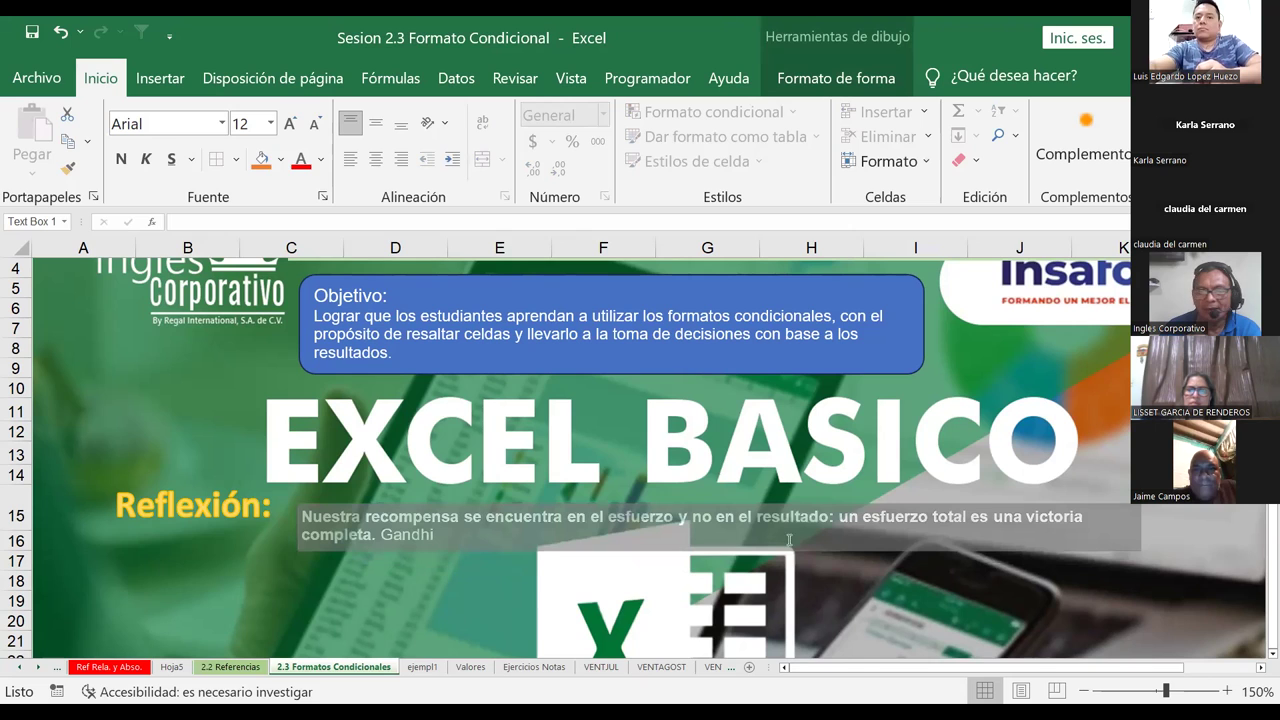
{"action": "key", "text": "Escape"}
{"action": "left_click", "coordinate": [448, 518]}
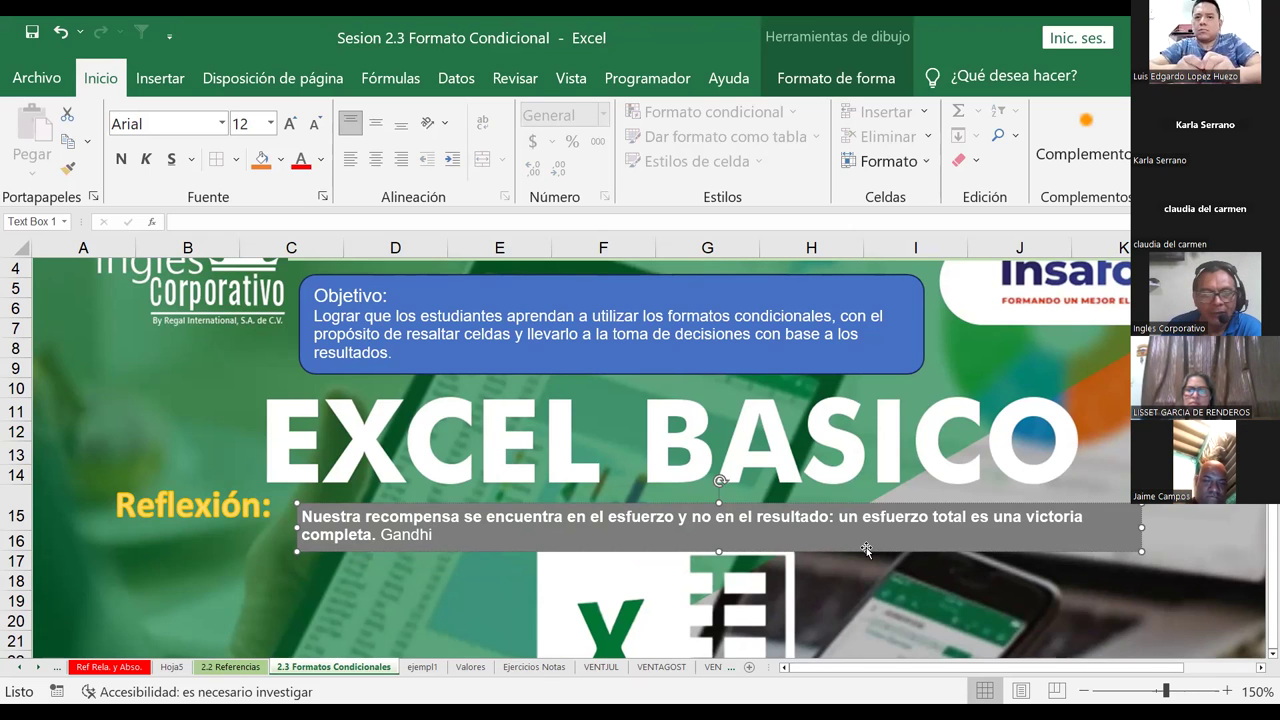
{"action": "left_click", "coordinate": [418, 668]}
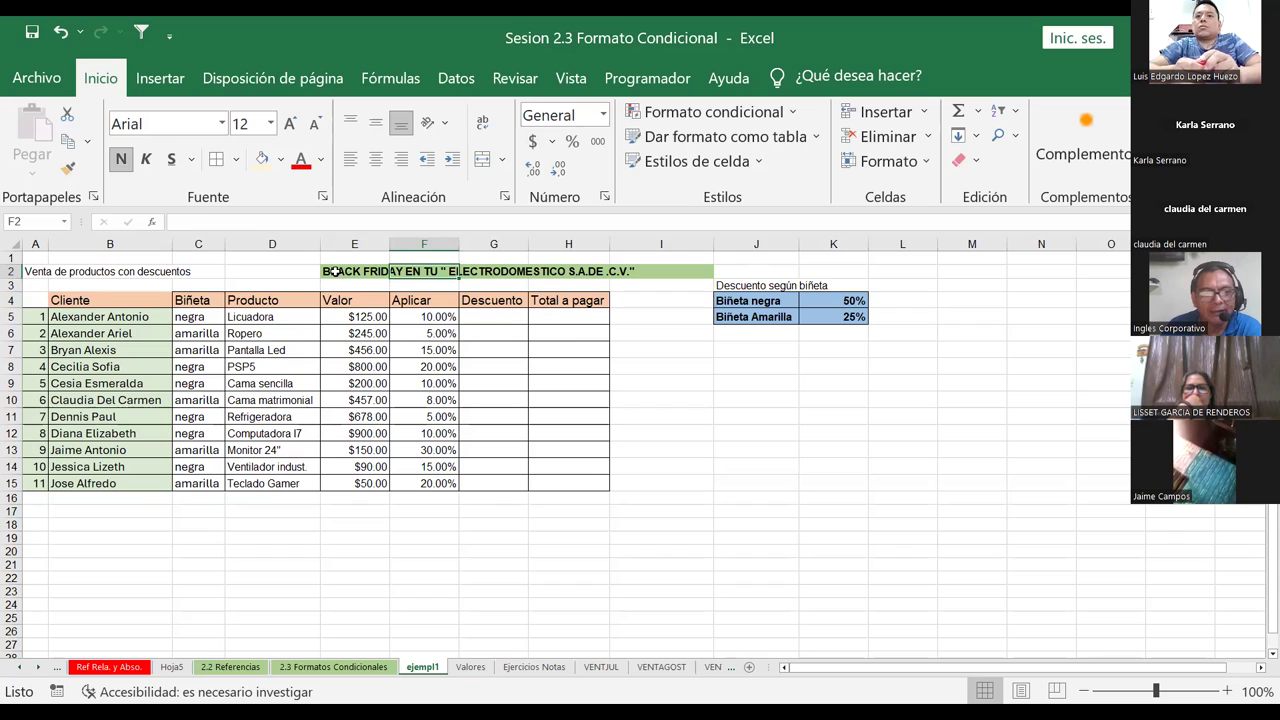
Step: Review the BLACK FRIDAY discount table and step through its column headers
{"action": "left_click", "coordinate": [334, 271]}
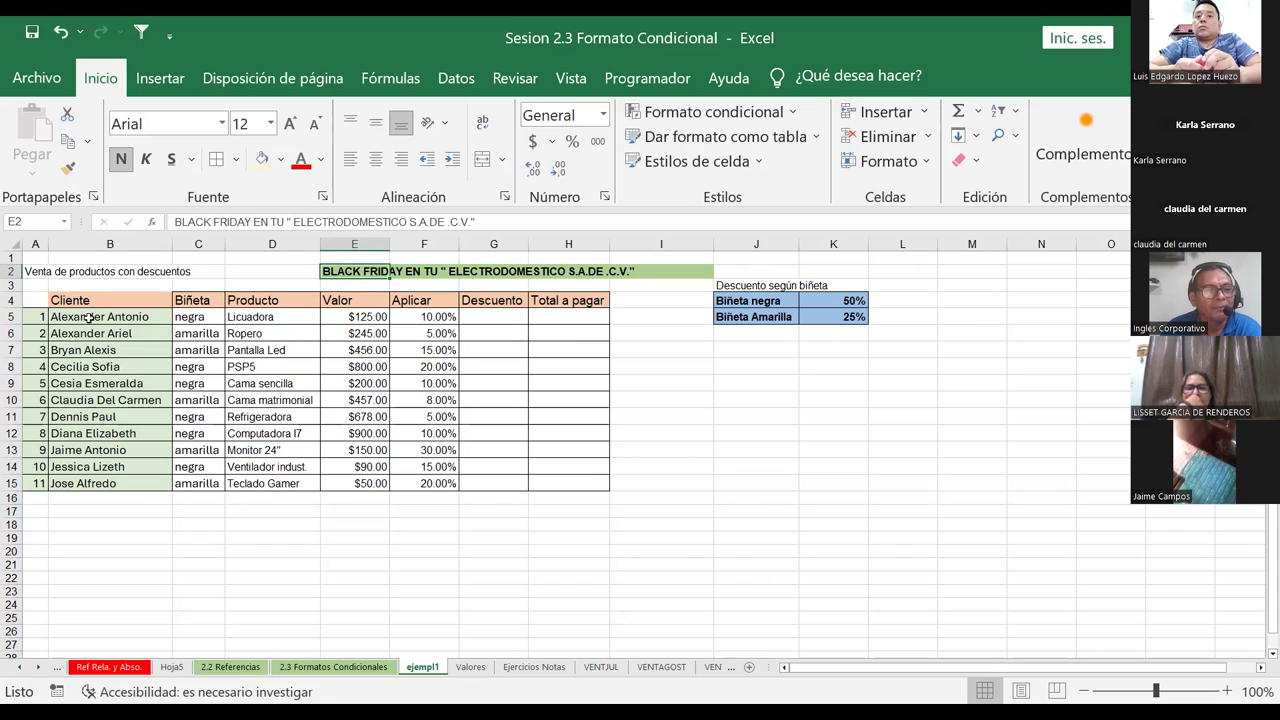
{"action": "mouse_move", "coordinate": [39, 301]}
{"action": "left_mouse_down"}
{"action": "mouse_move", "coordinate": [580, 463]}
{"action": "mouse_move", "coordinate": [574, 487]}
{"action": "left_mouse_up"}
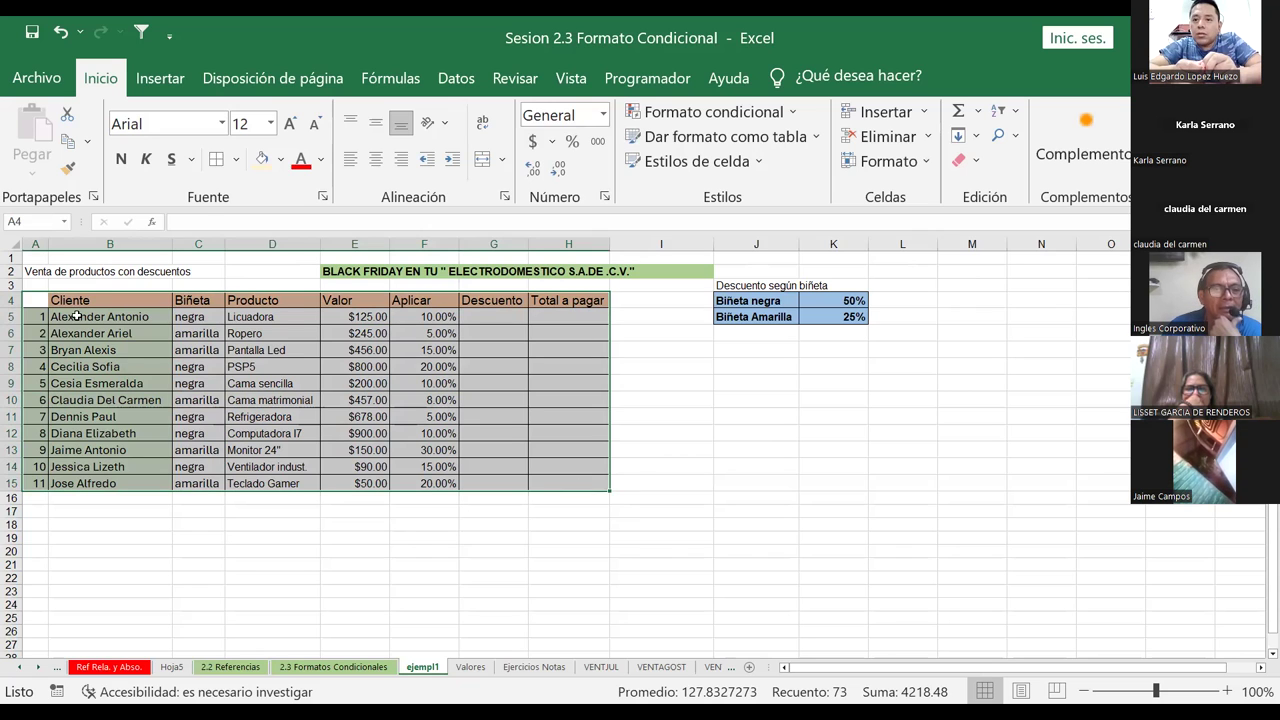
{"action": "left_click", "coordinate": [159, 300]}
{"action": "left_click", "coordinate": [194, 300]}
{"action": "left_click", "coordinate": [262, 300]}
{"action": "left_click", "coordinate": [362, 300]}
{"action": "left_click", "coordinate": [400, 300]}
{"action": "left_click", "coordinate": [476, 300]}
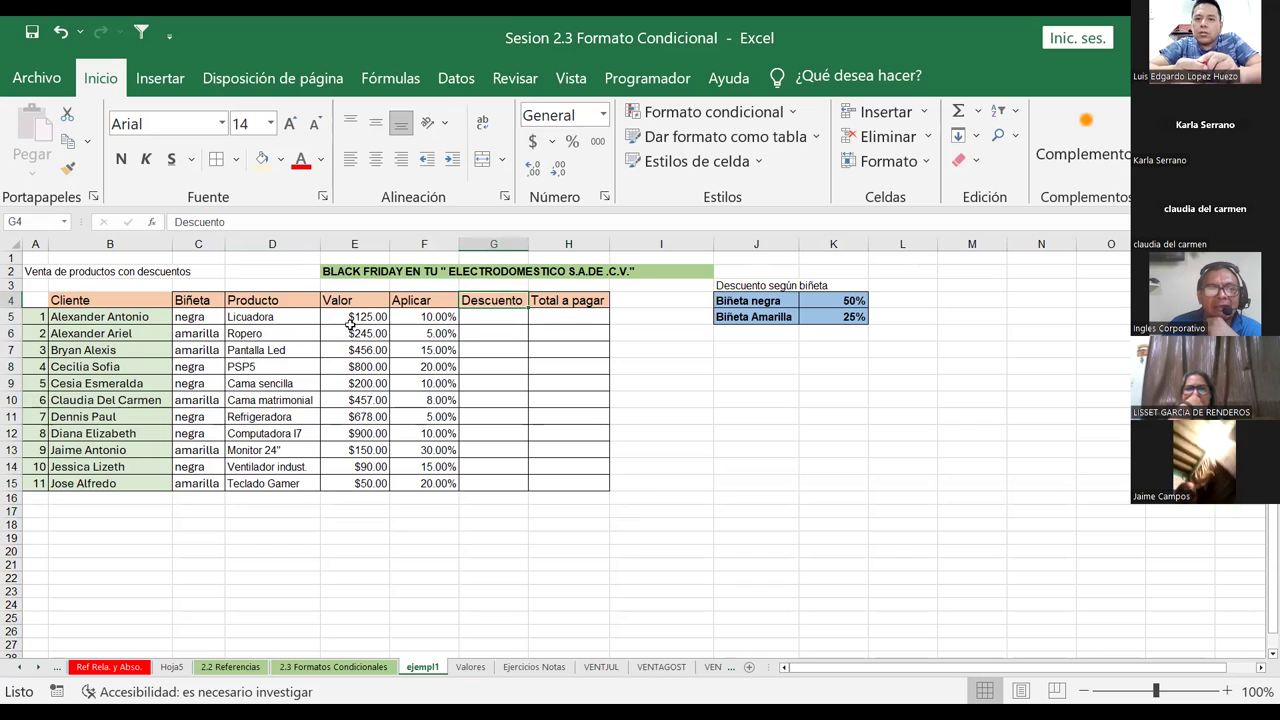
{"action": "key", "text": "Right"}
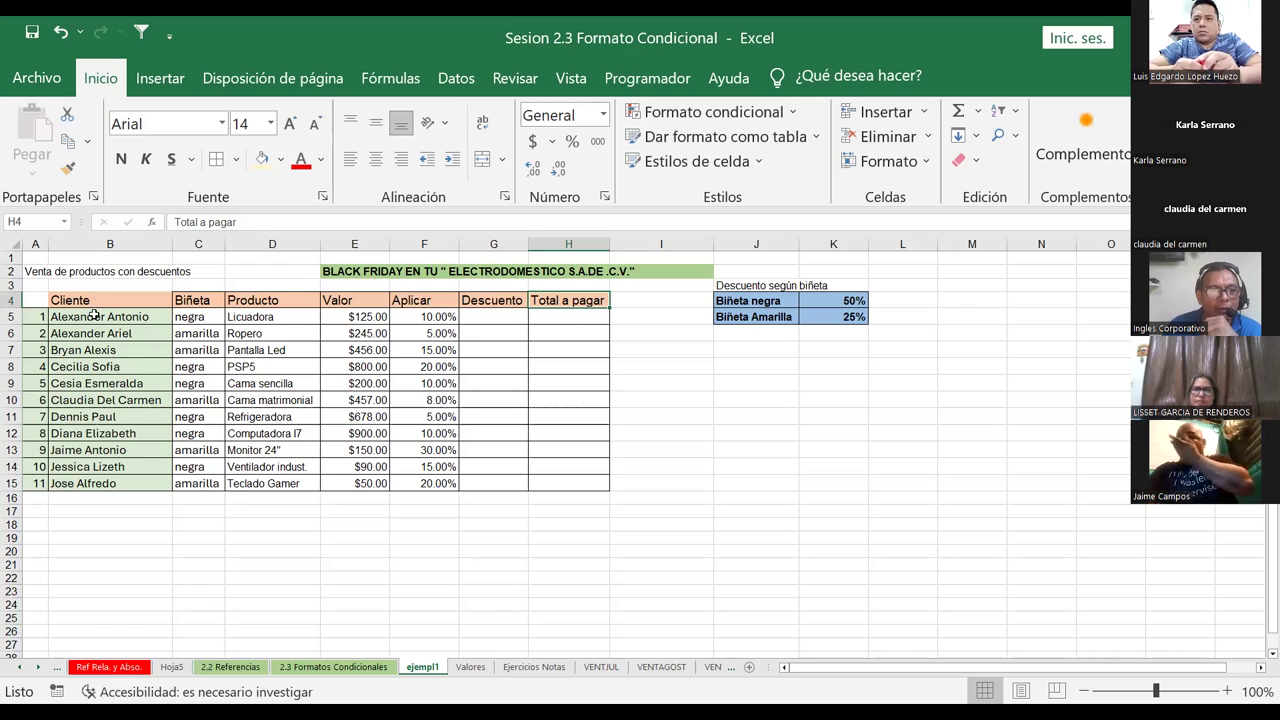
Step: Select the Cliente, Biñeta, Producto, Valor and Aplicar columns in turn
{"action": "left_click_drag", "start_coordinate": [95, 316], "coordinate": [110, 483]}
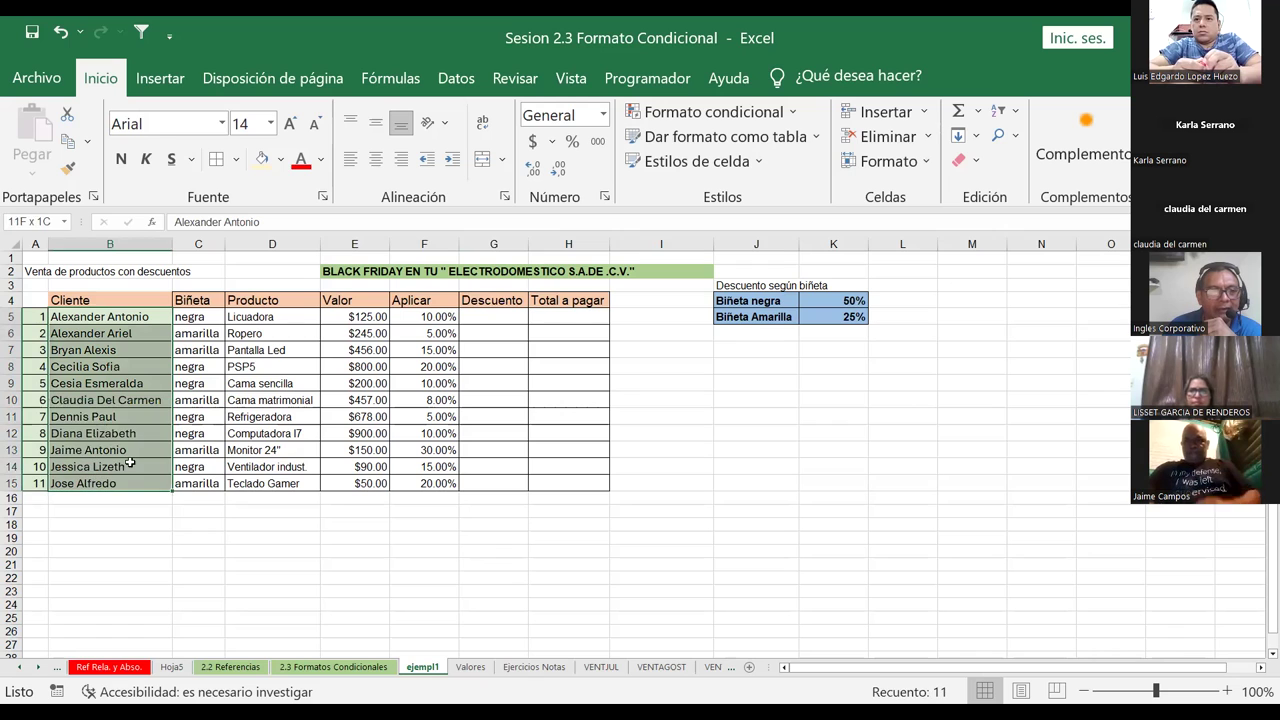
{"action": "left_click_drag", "start_coordinate": [195, 316], "coordinate": [197, 483]}
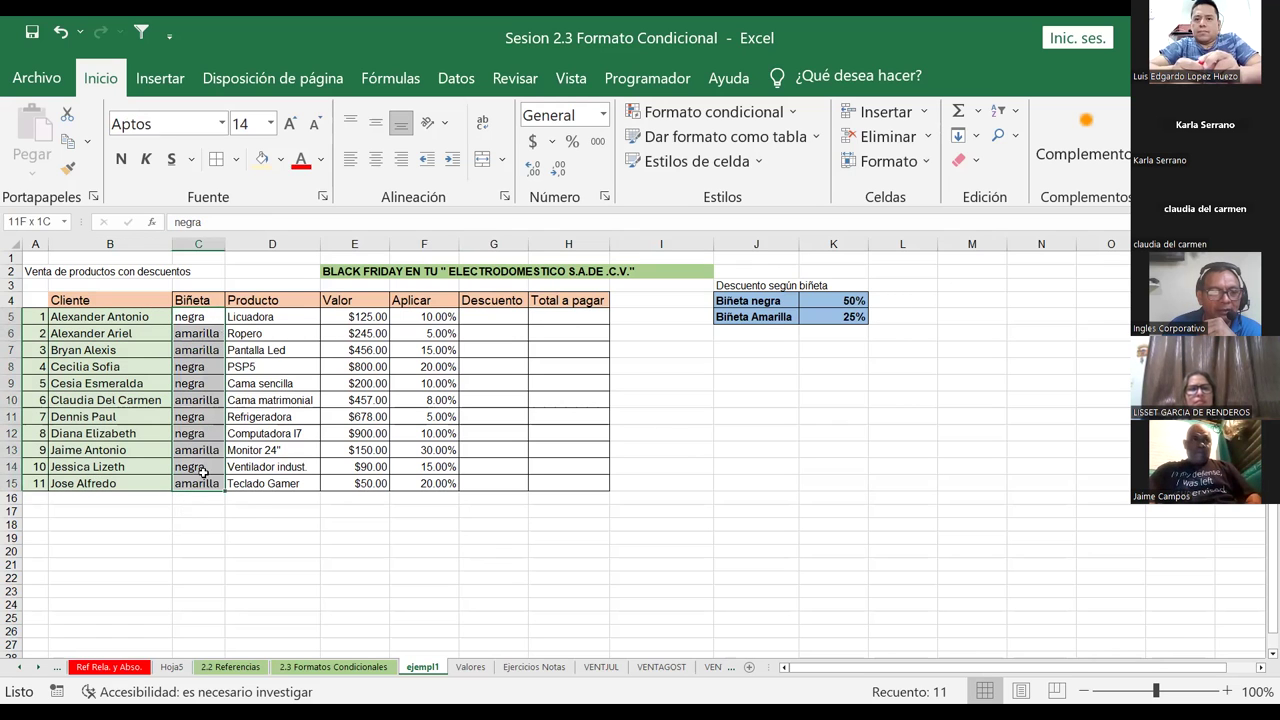
{"action": "left_click_drag", "start_coordinate": [268, 318], "coordinate": [270, 483]}
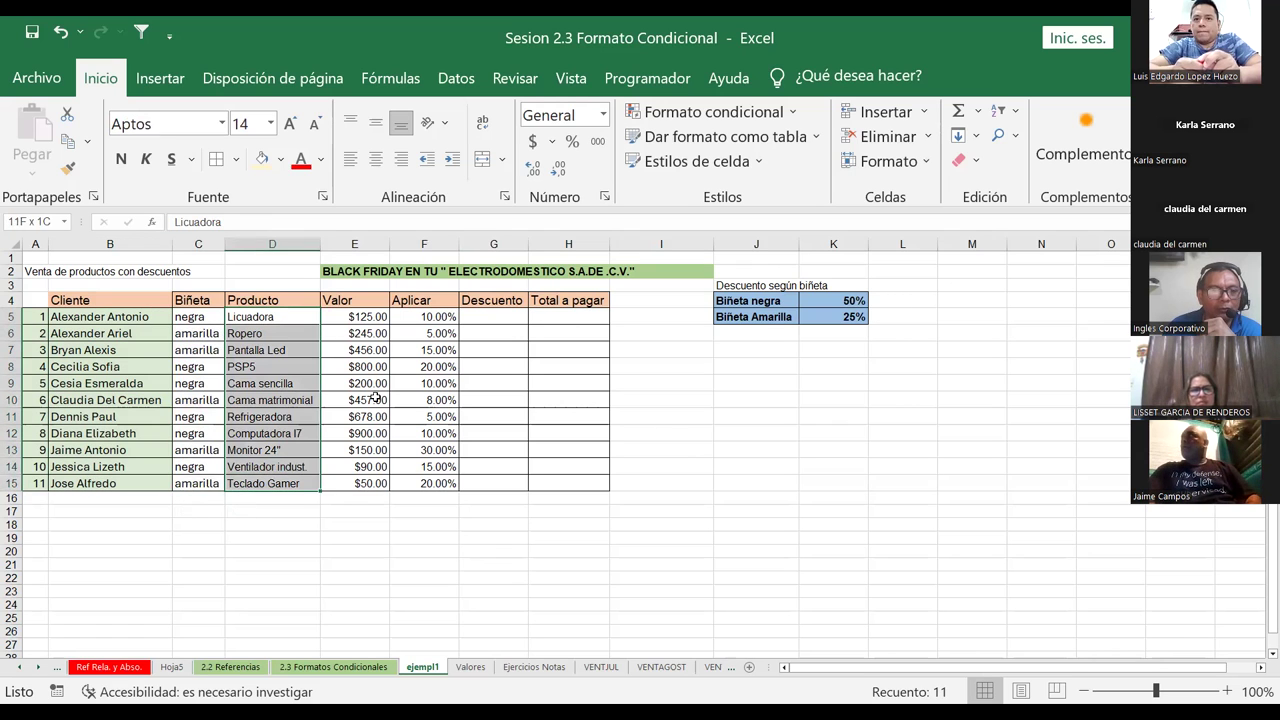
{"action": "left_click_drag", "start_coordinate": [352, 318], "coordinate": [352, 483]}
{"action": "left_click_drag", "start_coordinate": [432, 317], "coordinate": [408, 483]}
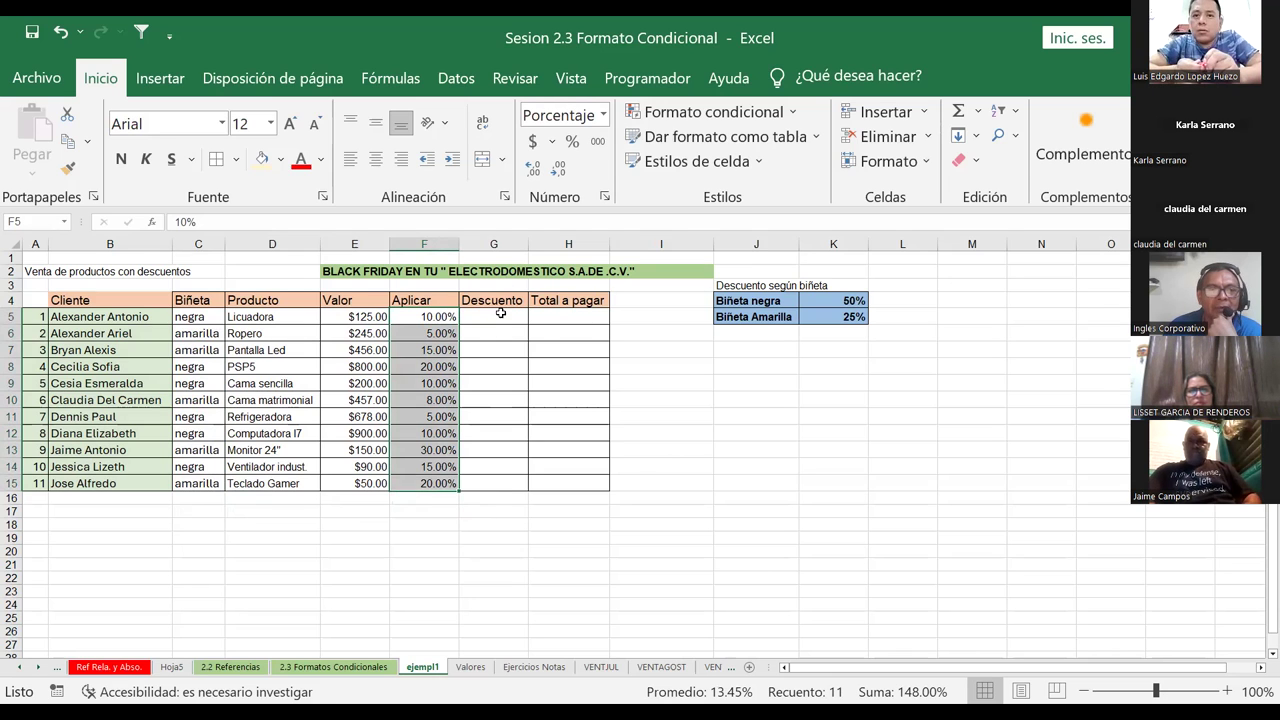
{"action": "left_click", "coordinate": [497, 311]}
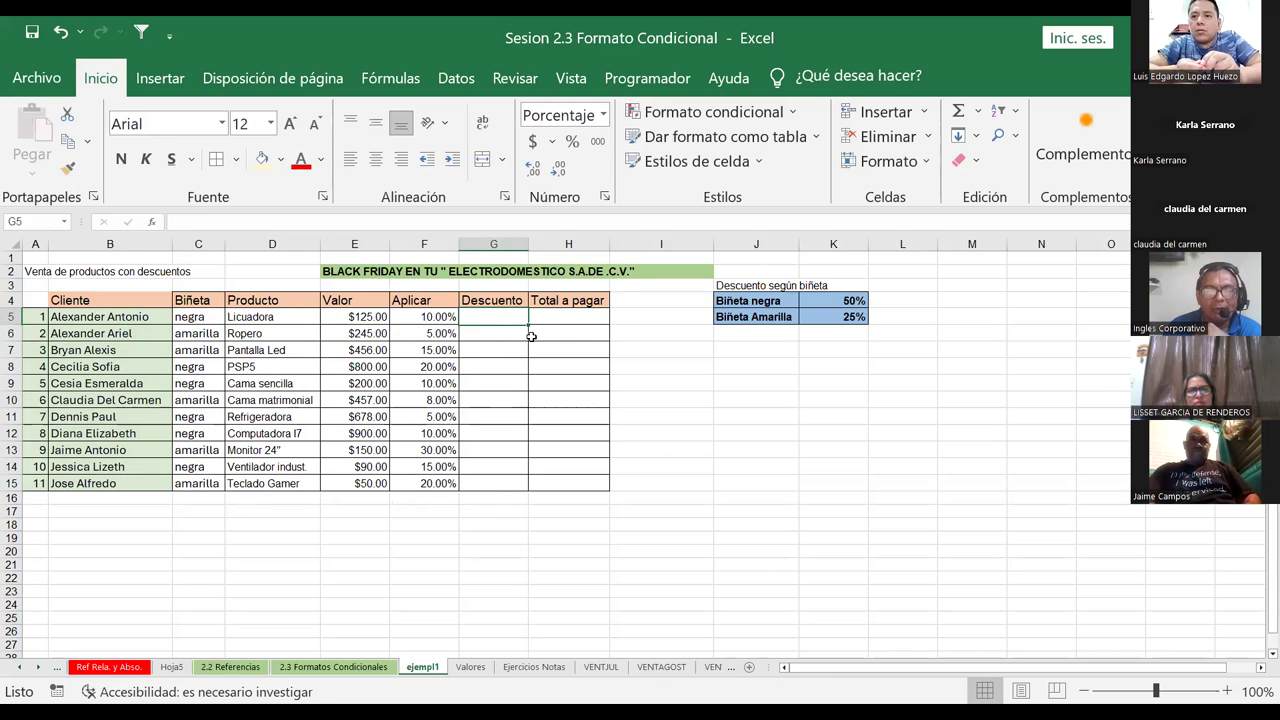
{"action": "left_click", "coordinate": [580, 318]}
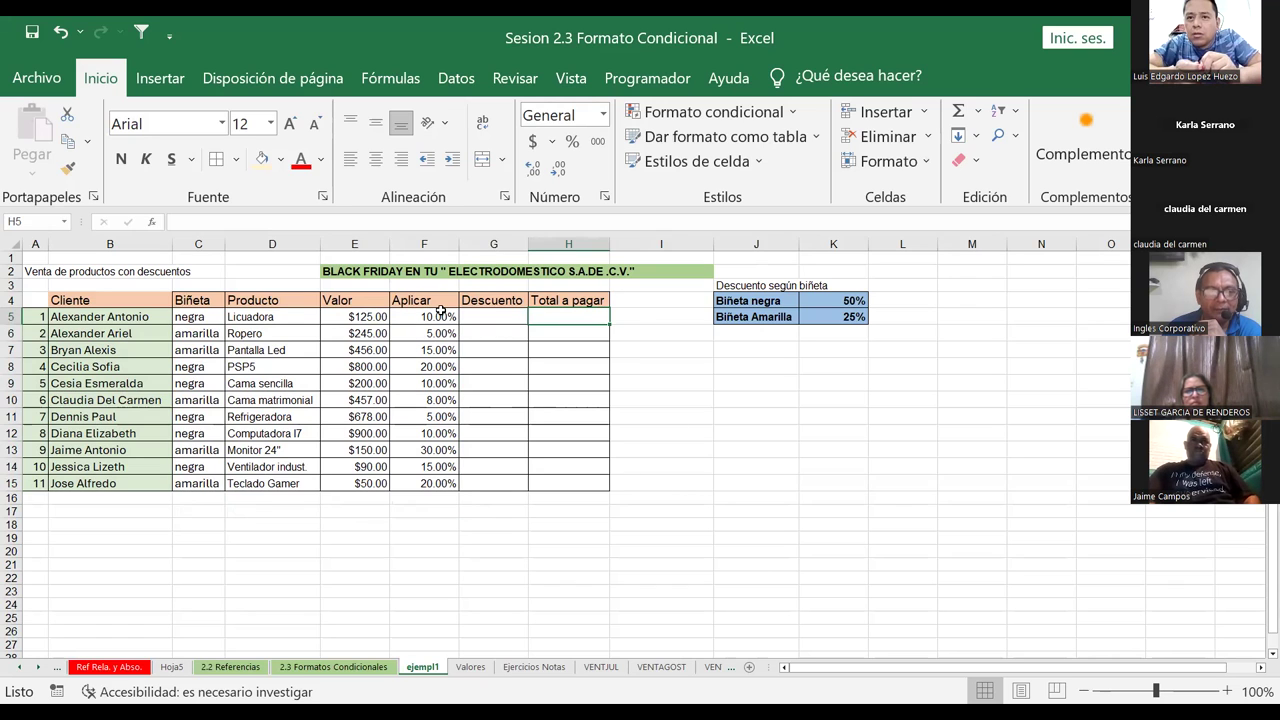
{"action": "left_click", "coordinate": [853, 301]}
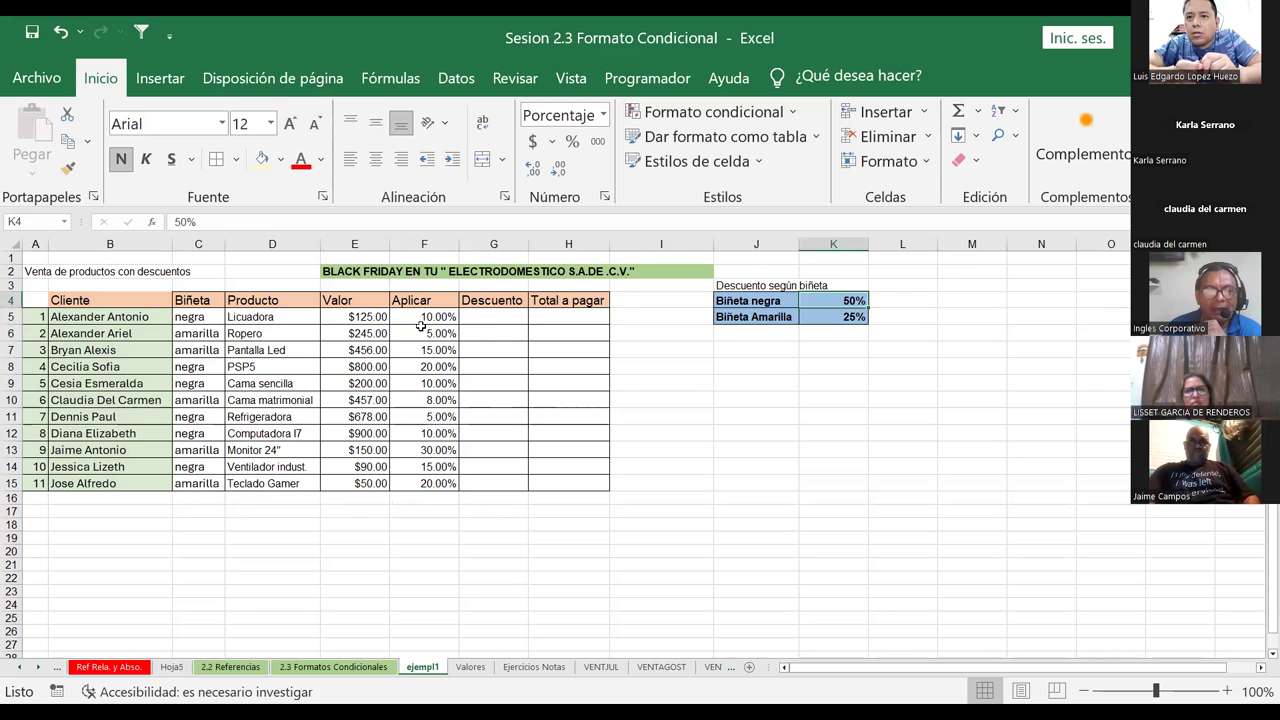
{"action": "left_click_drag", "start_coordinate": [424, 316], "coordinate": [424, 483]}
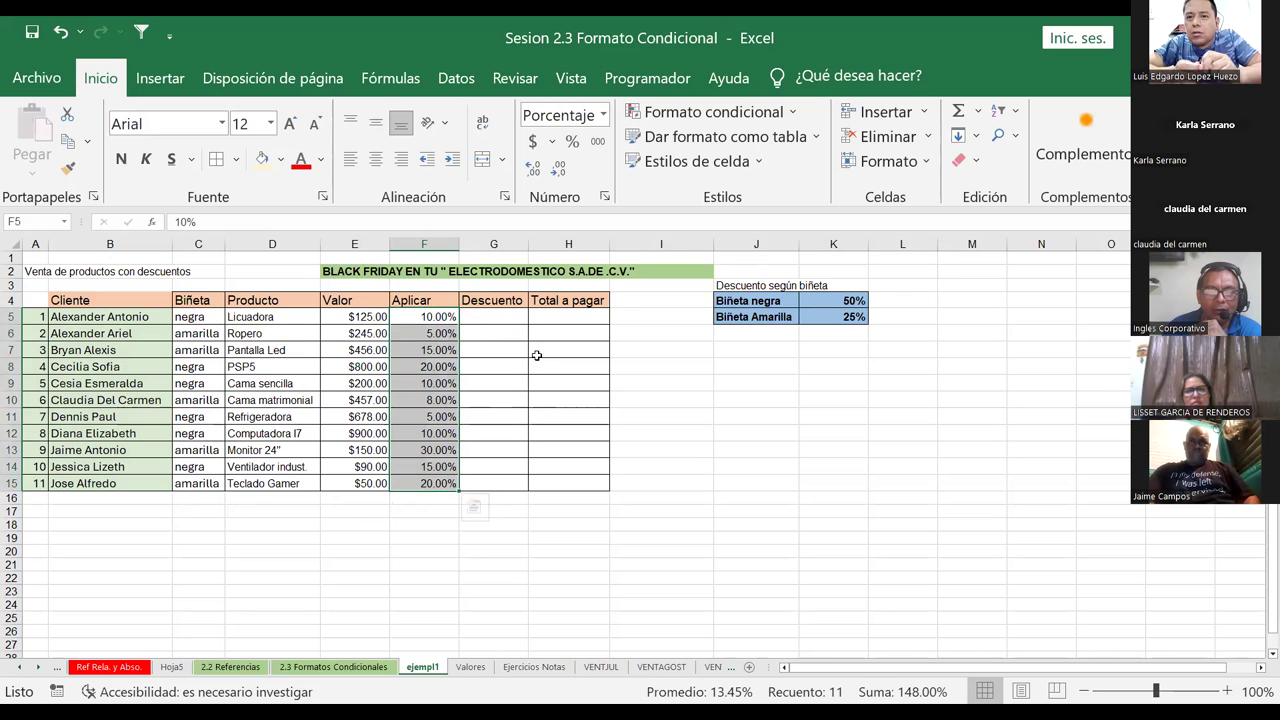
{"action": "left_click", "coordinate": [537, 352]}
Step: Start a Descuento formula in G5 referencing Aplicar, then cancel it
{"action": "left_click", "coordinate": [494, 318]}
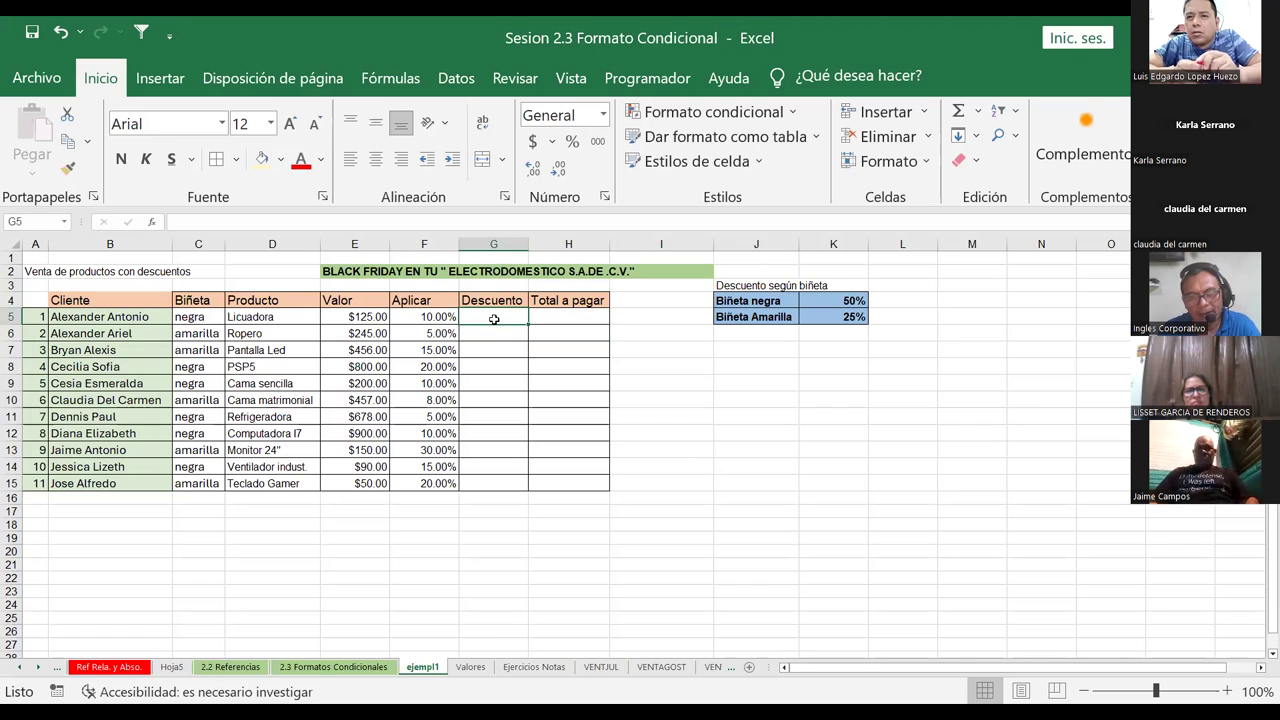
{"action": "type", "text": "="}
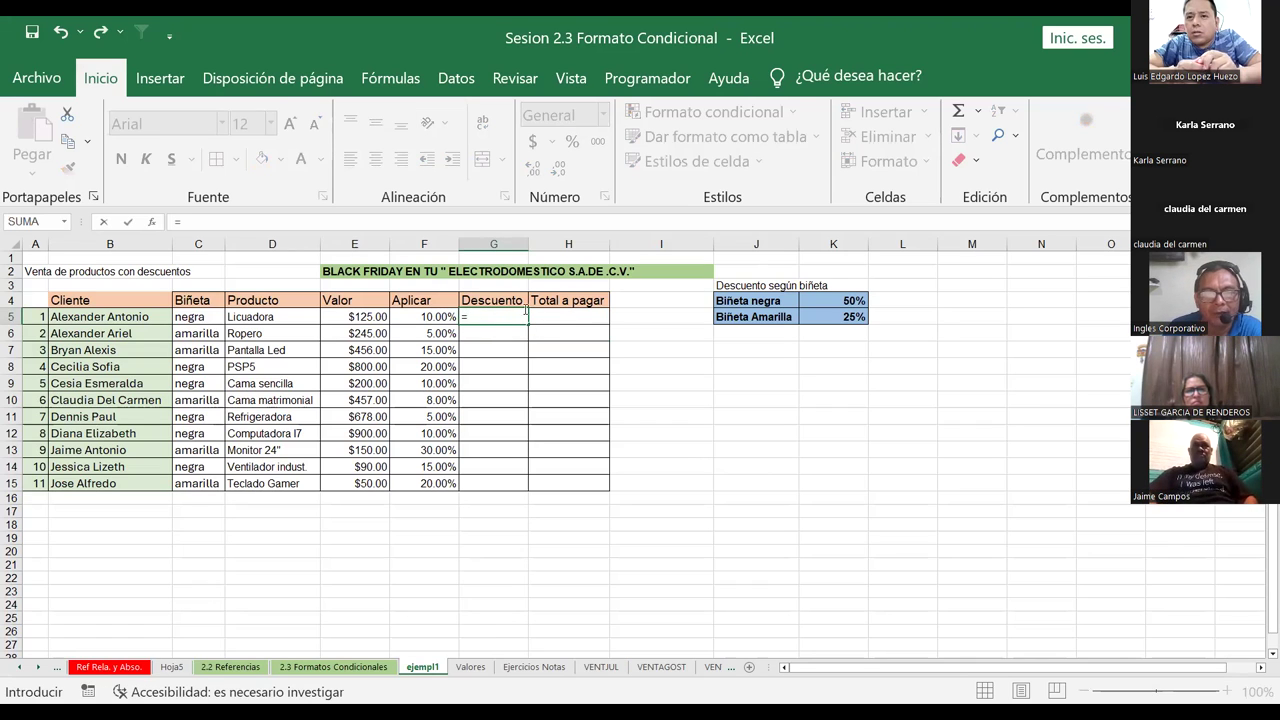
{"action": "left_click", "coordinate": [420, 317]}
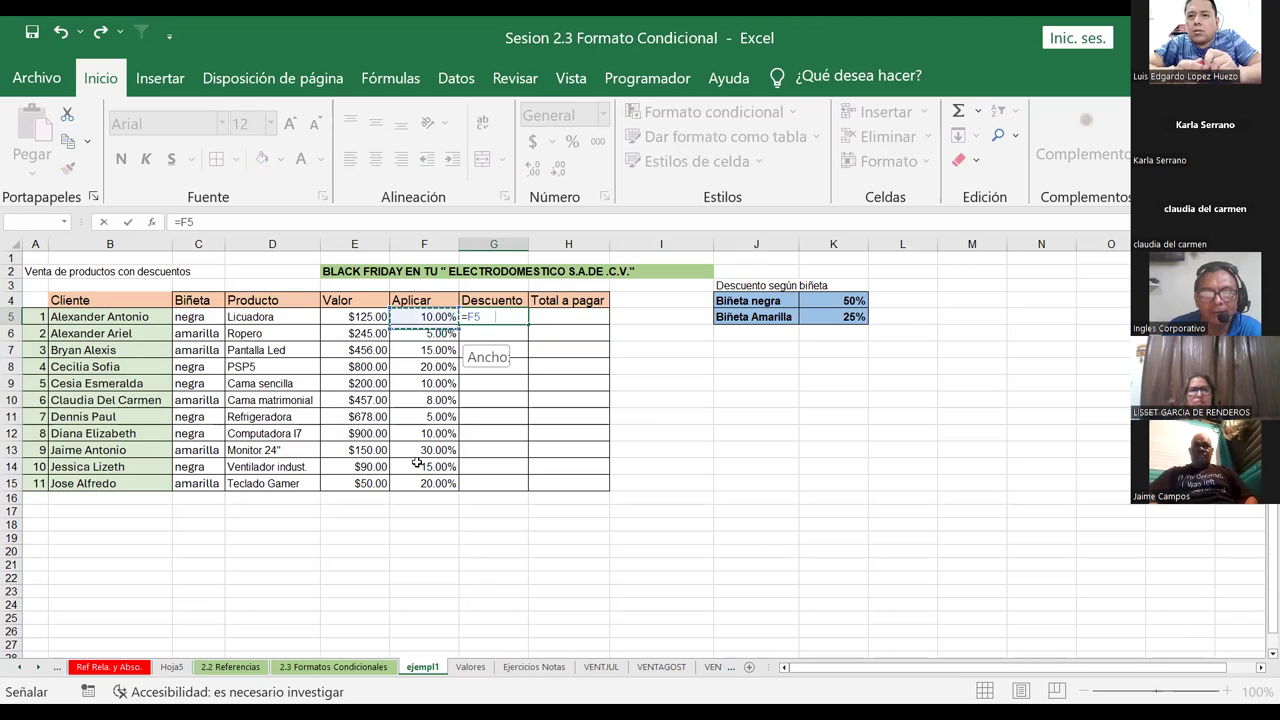
{"action": "left_click_drag", "start_coordinate": [417, 455], "coordinate": [409, 481]}
{"action": "key", "text": "Escape"}
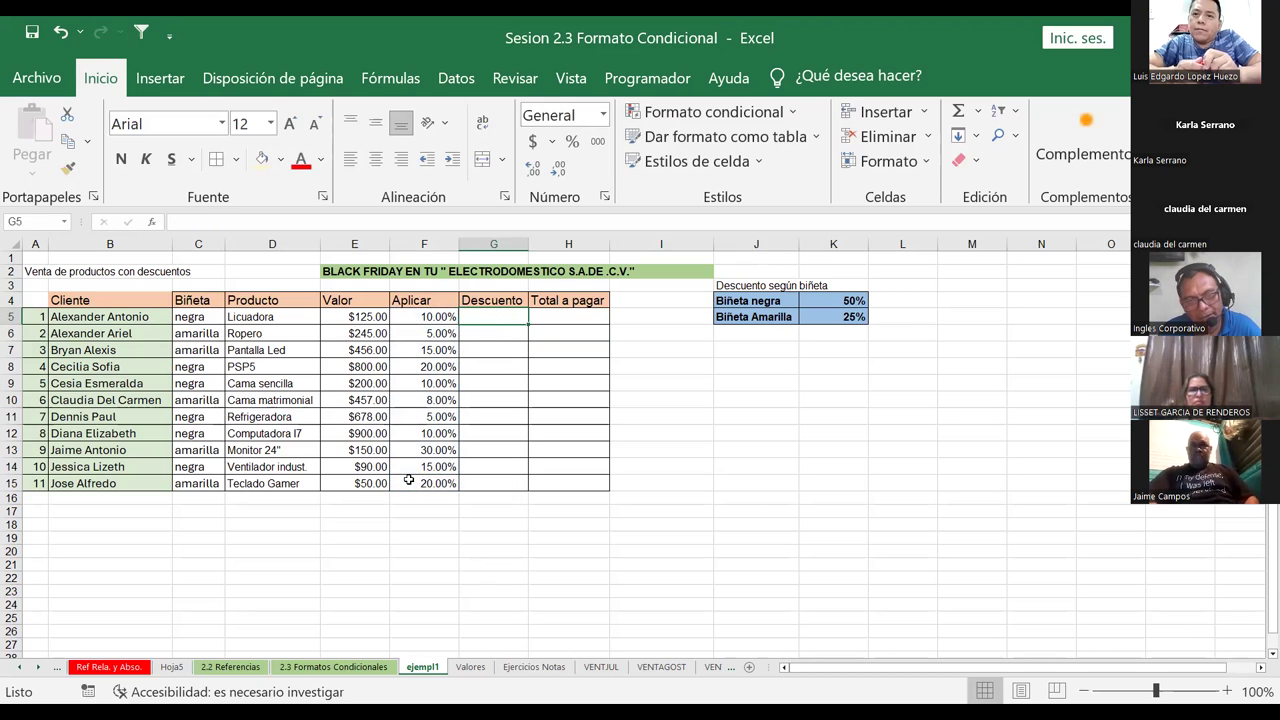
Step: Clear the percentages from the Aplicar cells F5:F15
{"action": "key", "text": "Left"}
{"action": "left_click", "coordinate": [430, 483], "text": "shift"}
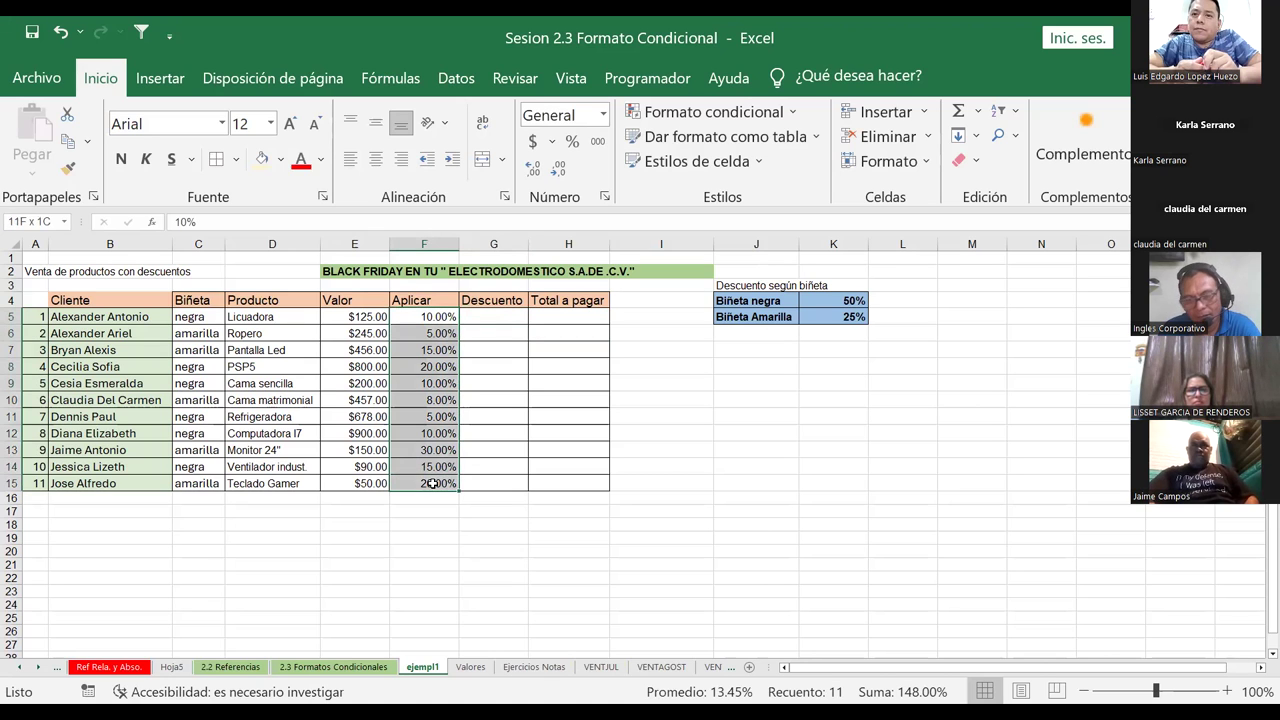
{"action": "key", "text": "Delete"}
Step: Enter a formula in F5 multiplying Valor E5 by the 50% Biñeta negra rate
{"action": "left_click", "coordinate": [417, 316]}
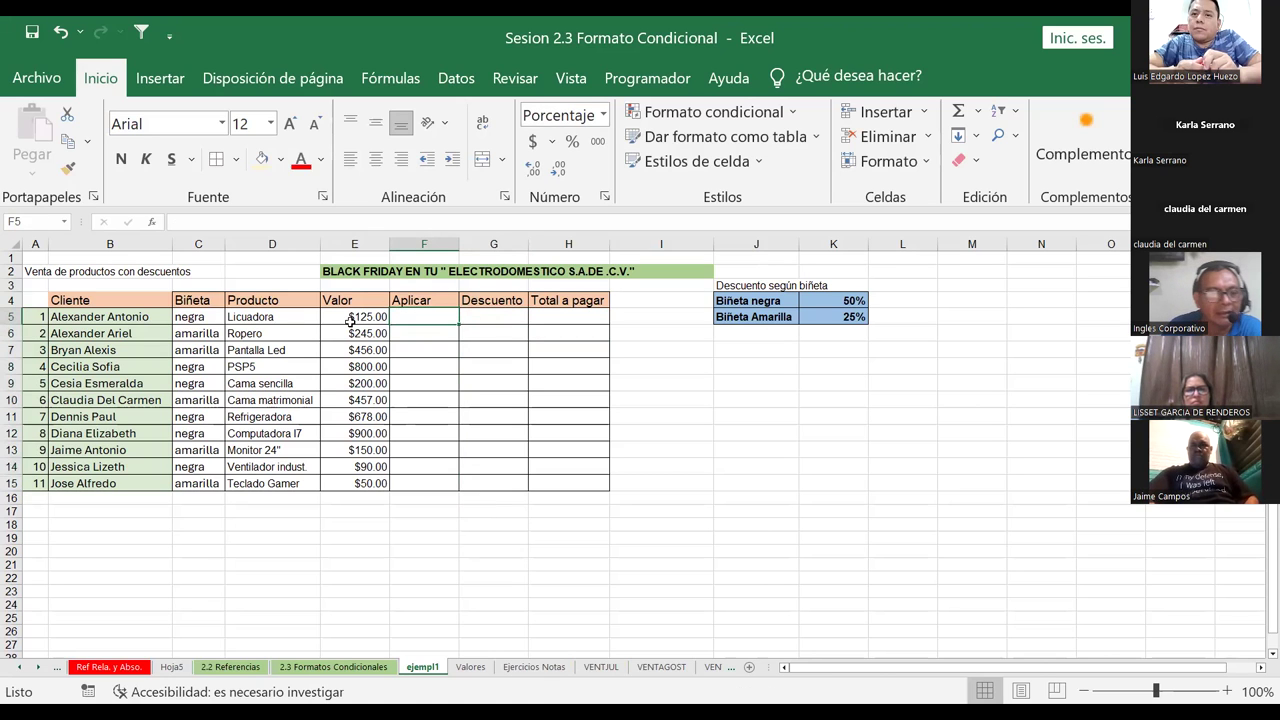
{"action": "left_click", "coordinate": [197, 316]}
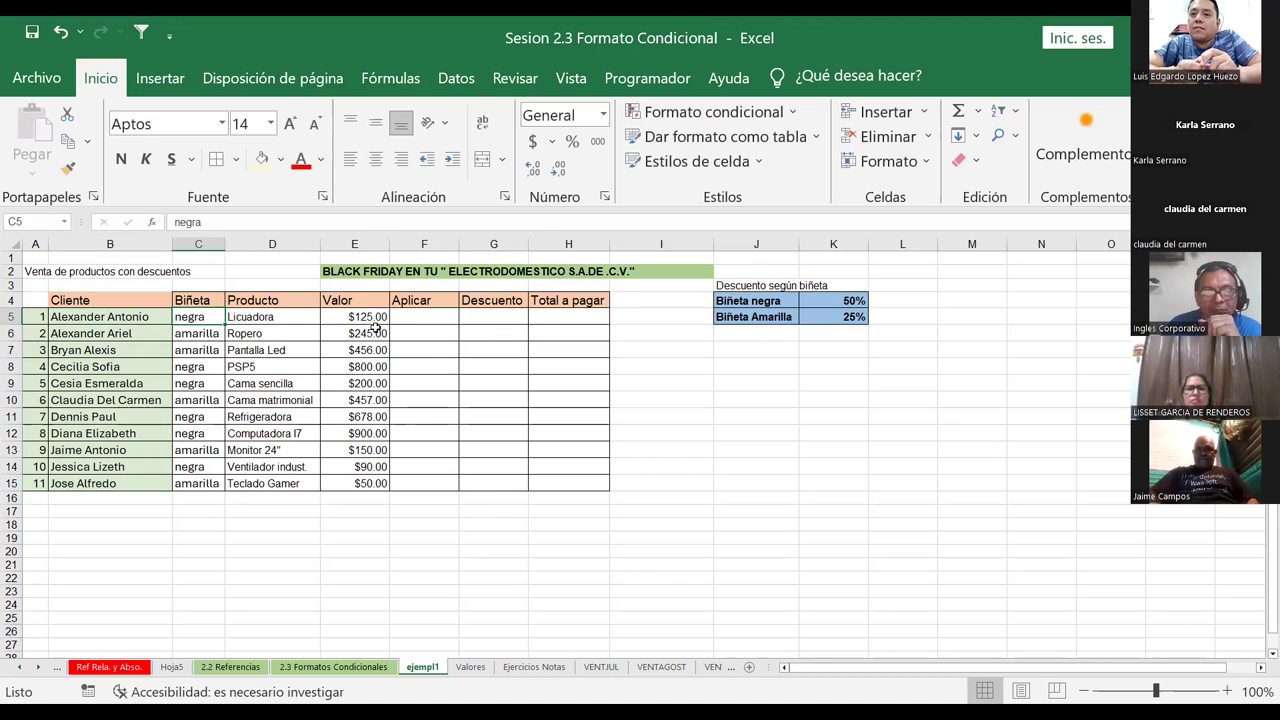
{"action": "left_click", "coordinate": [431, 316]}
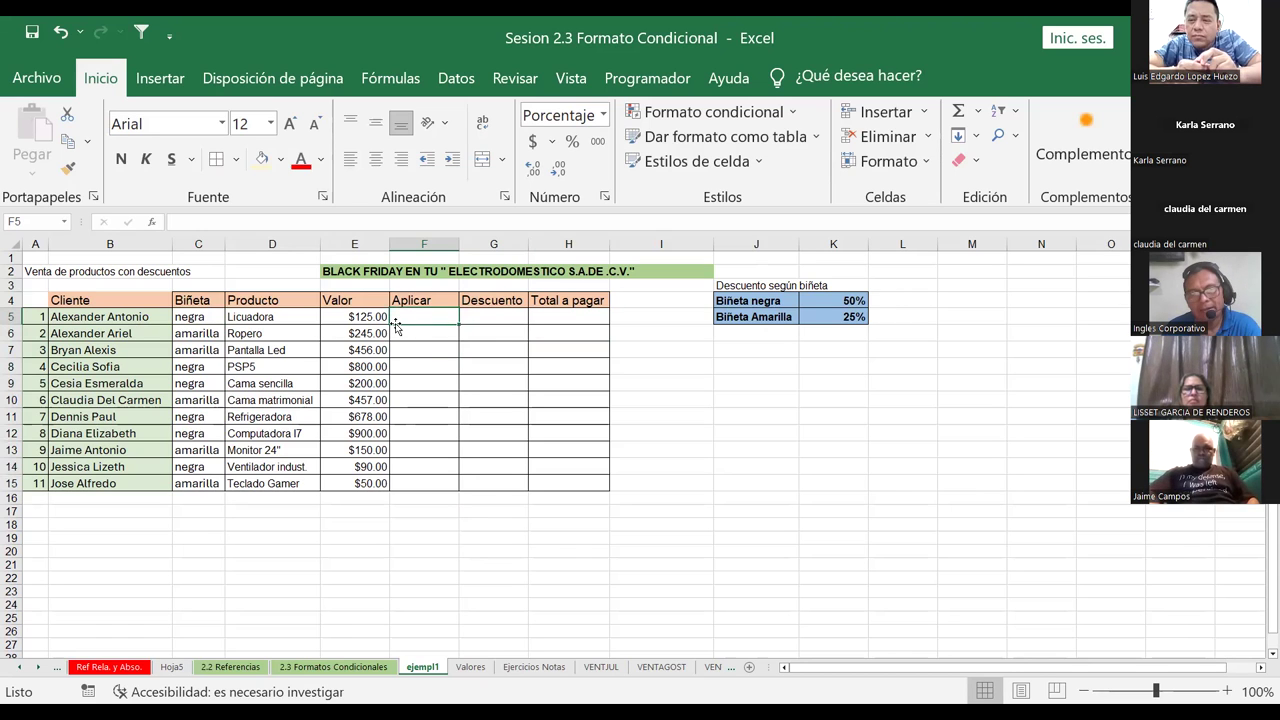
{"action": "type", "text": "="}
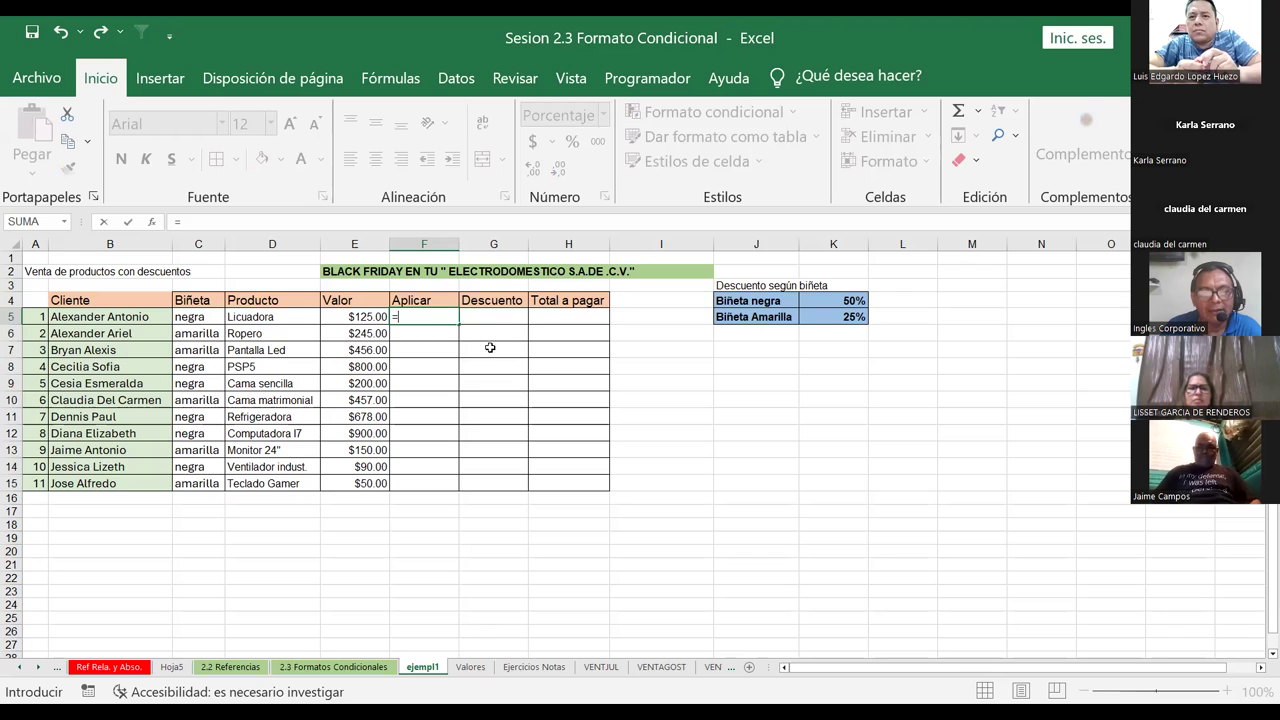
{"action": "left_click", "coordinate": [369, 316]}
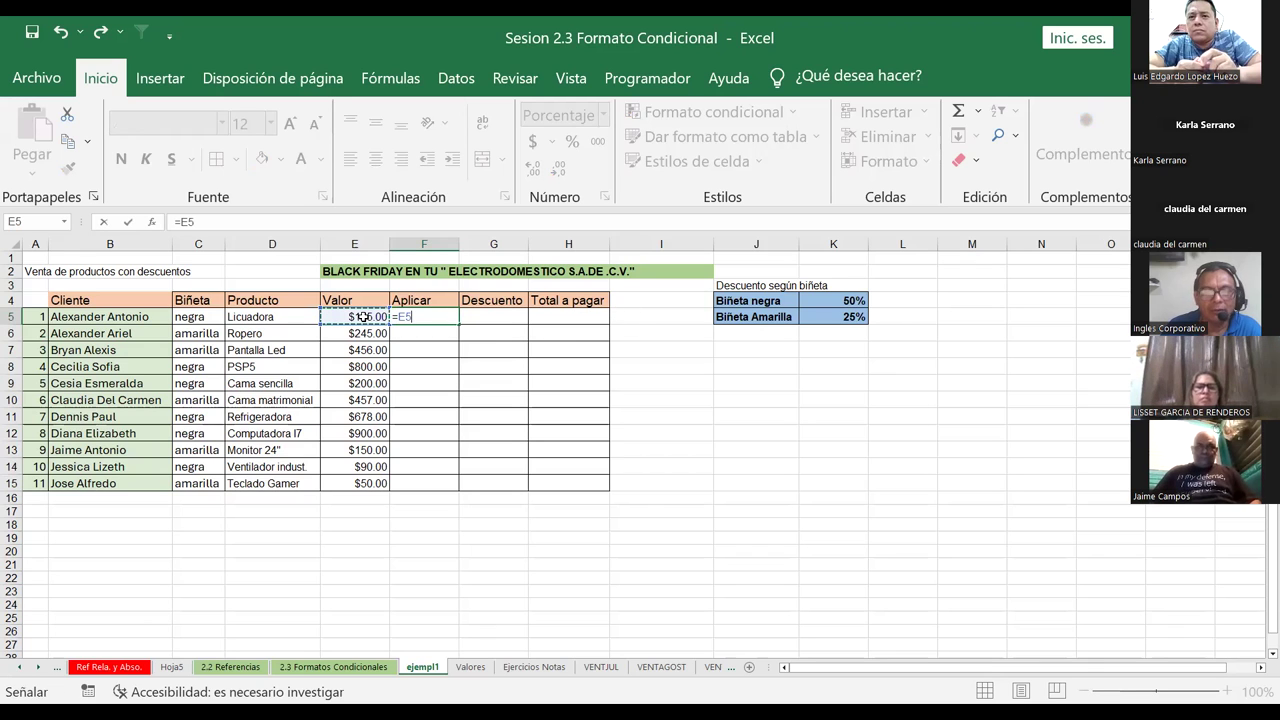
{"action": "type", "text": "*"}
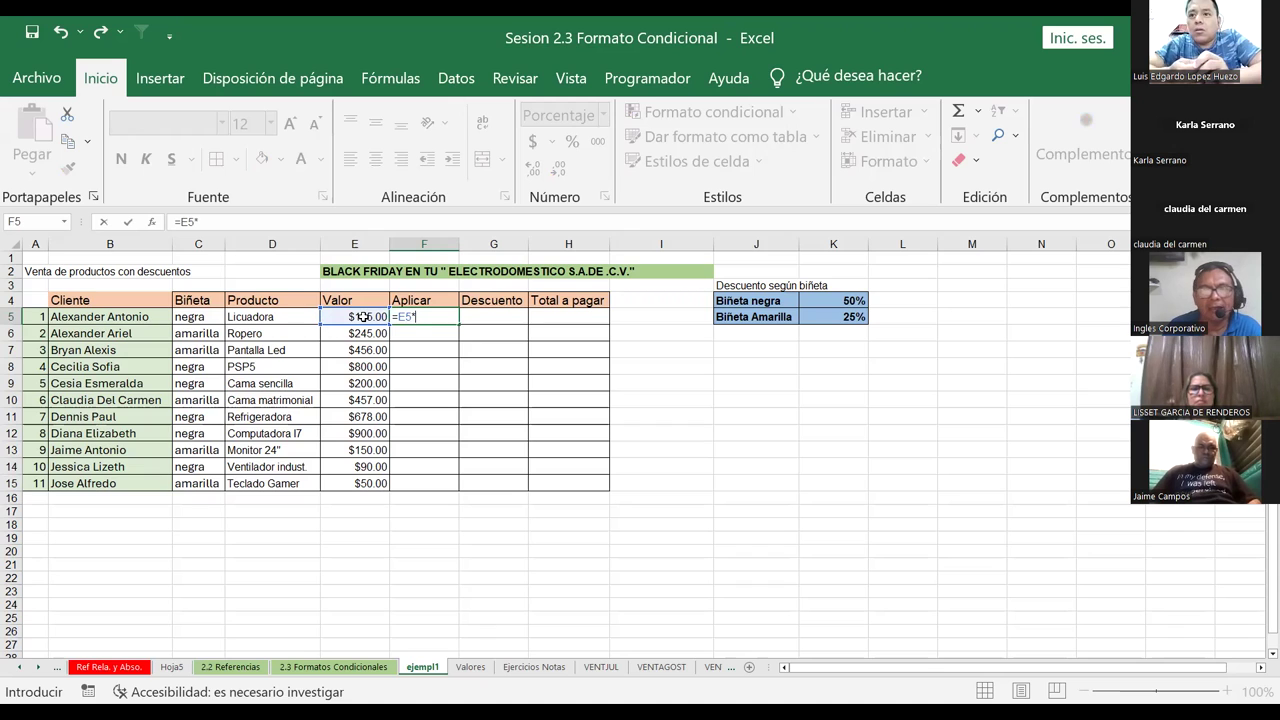
{"action": "left_click", "coordinate": [833, 299]}
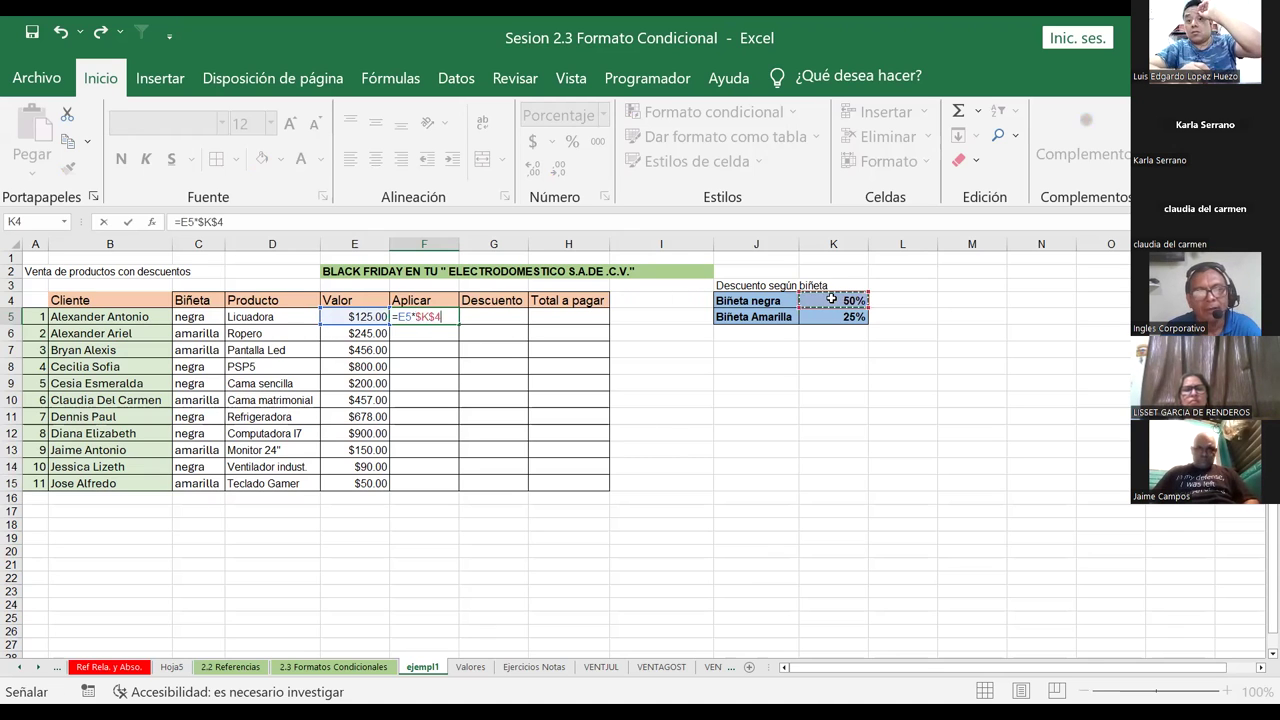
{"action": "key", "text": "Return"}
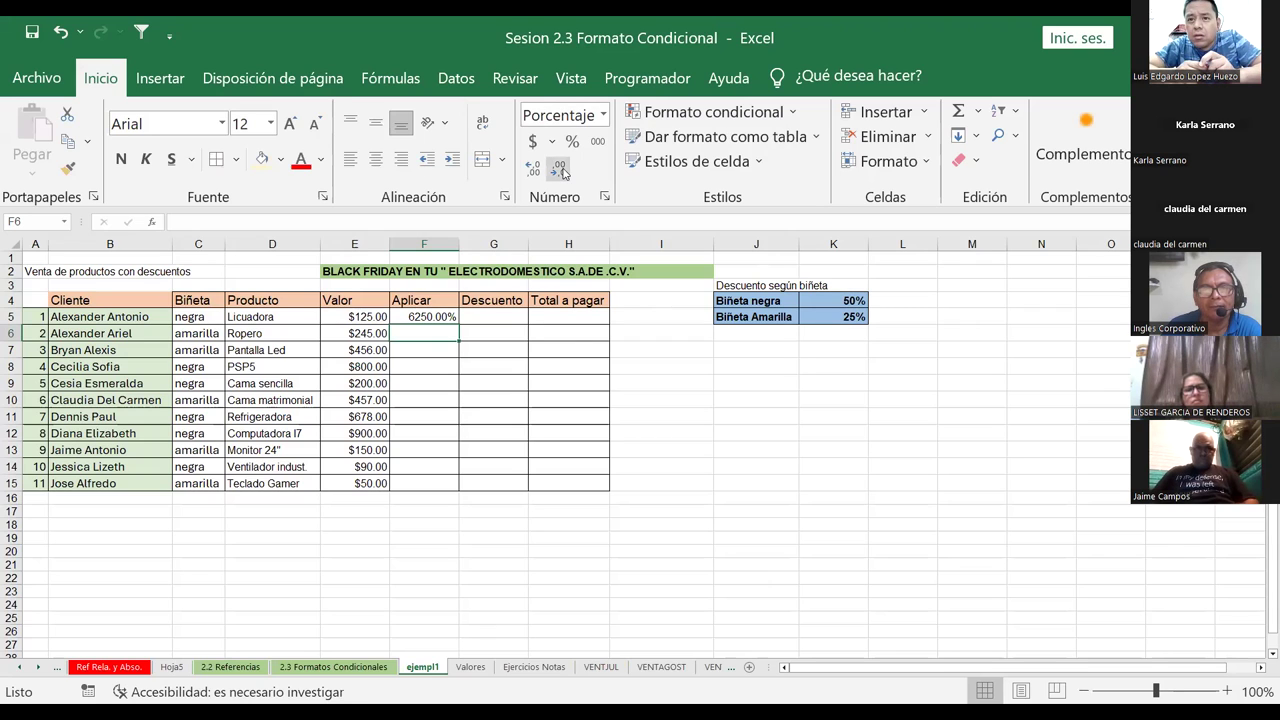
Step: Remove F5's decimals, try adding /100, then revert the formula to =E5*$K$4
{"action": "left_click", "coordinate": [441, 316]}
{"action": "left_click", "coordinate": [561, 168]}
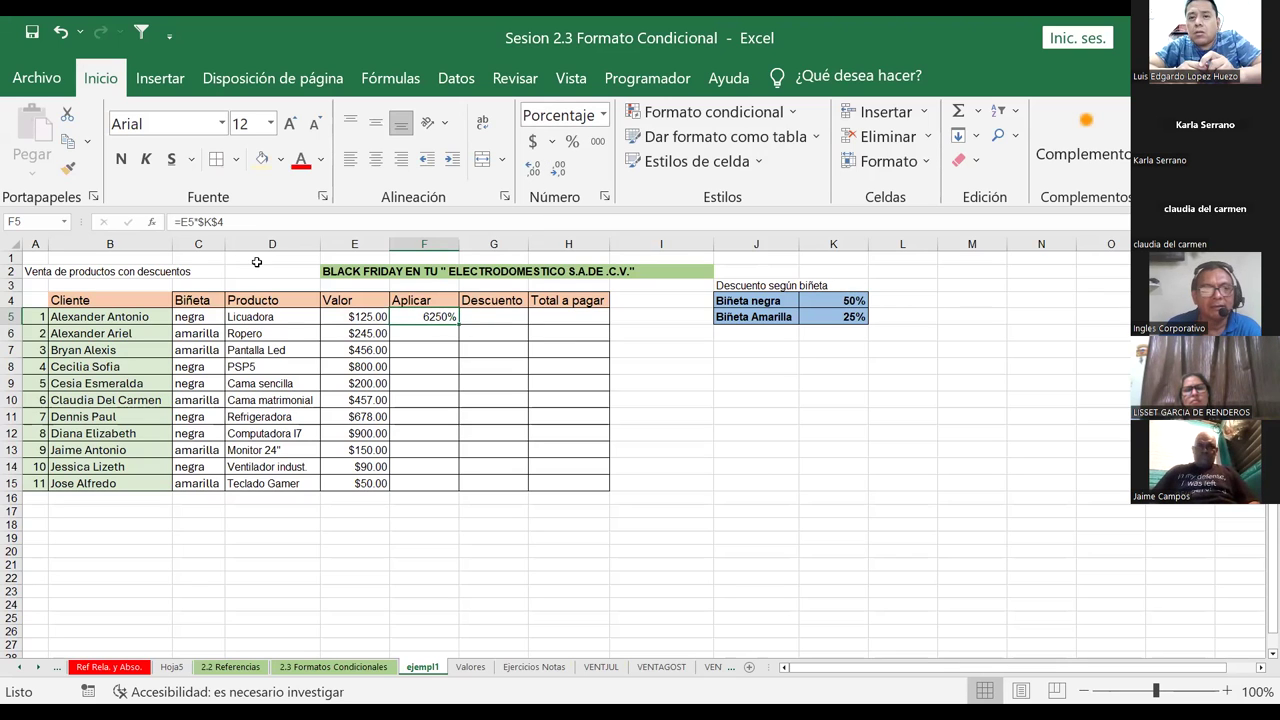
{"action": "left_click", "coordinate": [242, 218]}
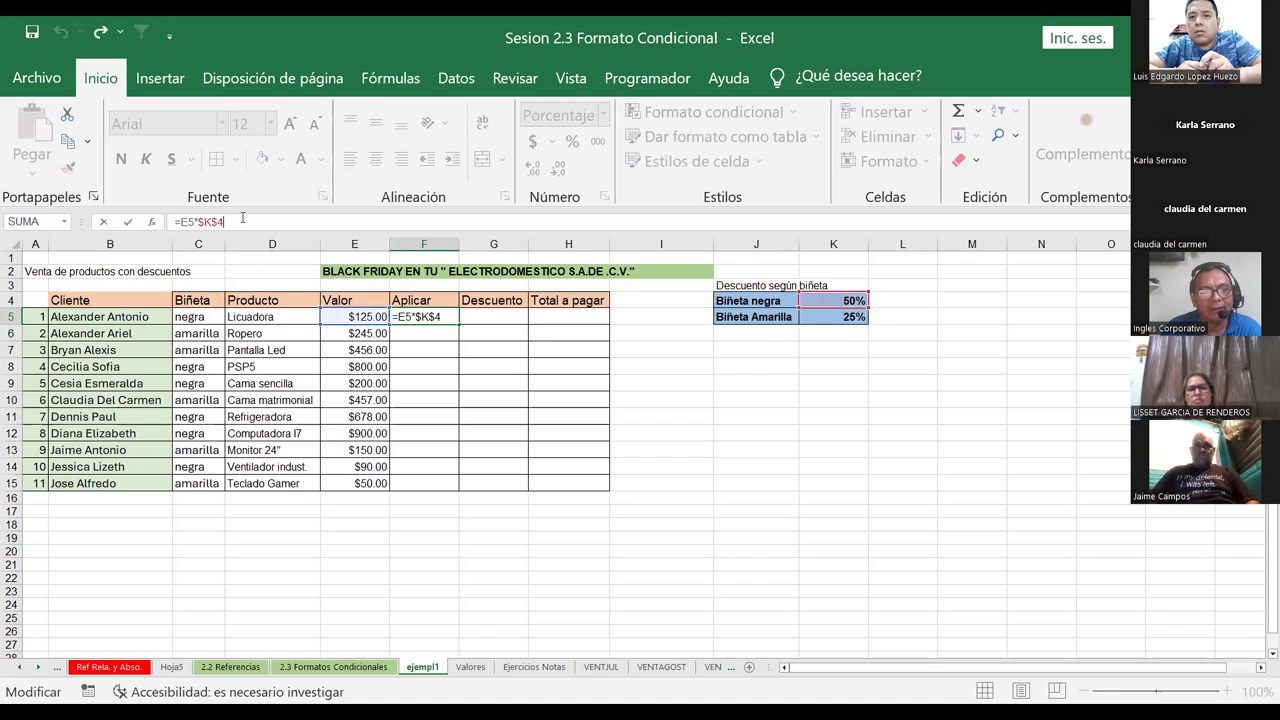
{"action": "type", "text": "/100"}
{"action": "key", "text": "ctrl+Return"}
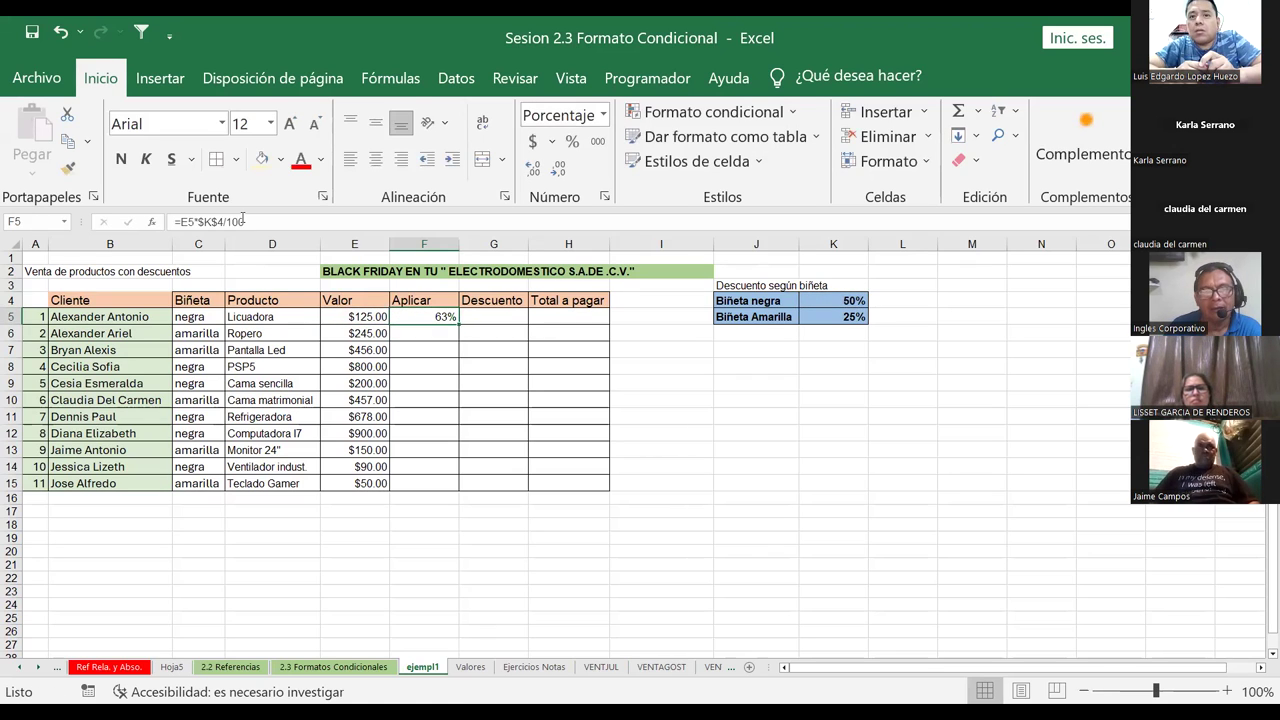
{"action": "left_click", "coordinate": [248, 222]}
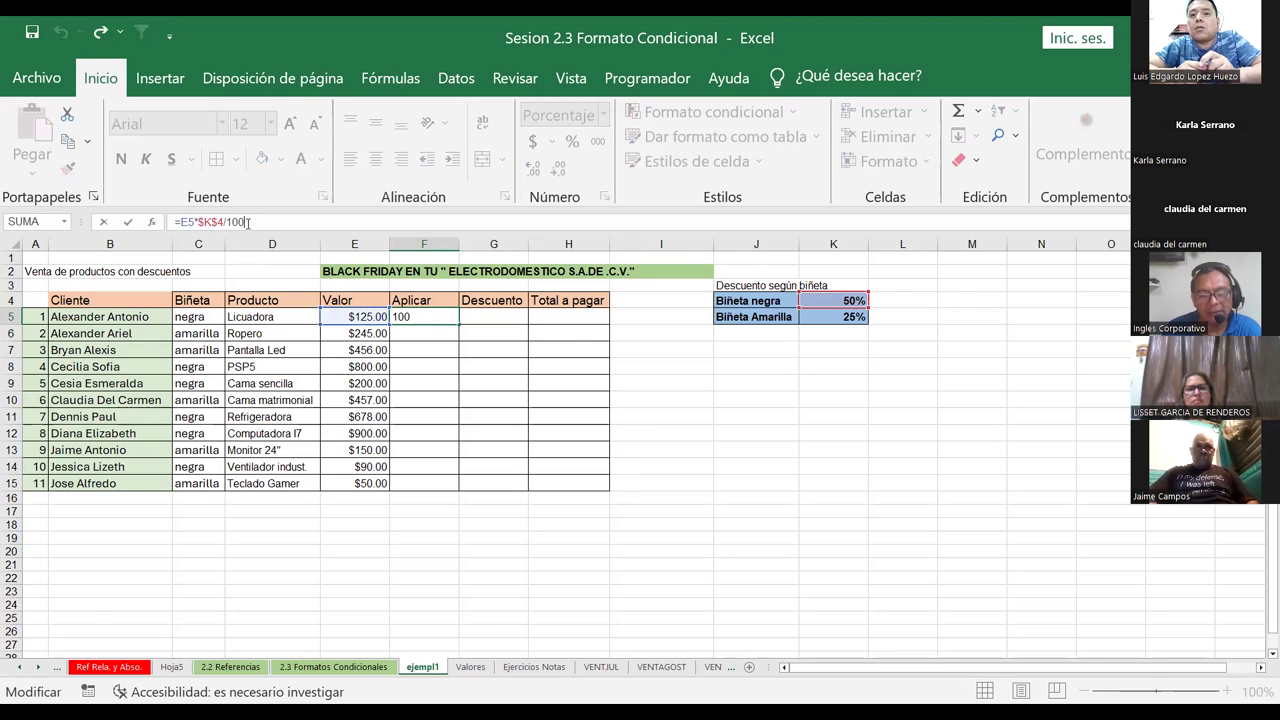
{"action": "key", "text": "BackSpace"}
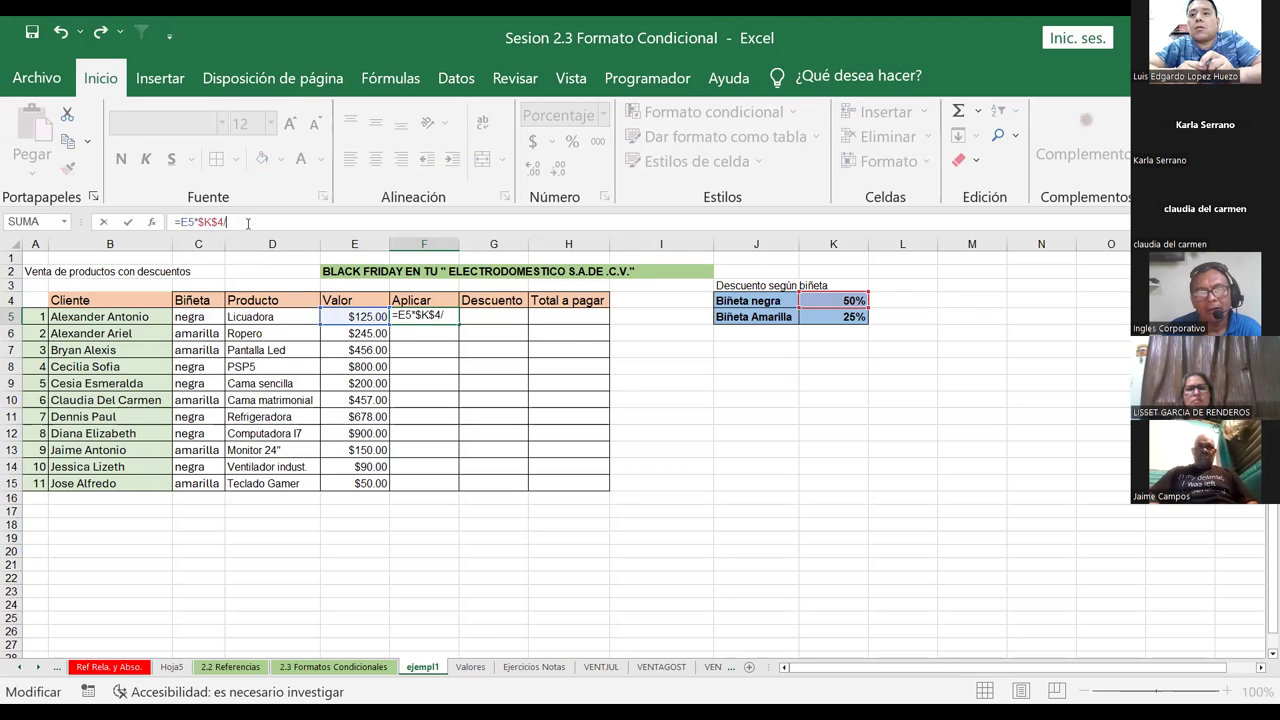
{"action": "key", "text": "BackSpace"}
{"action": "key", "text": "Return"}
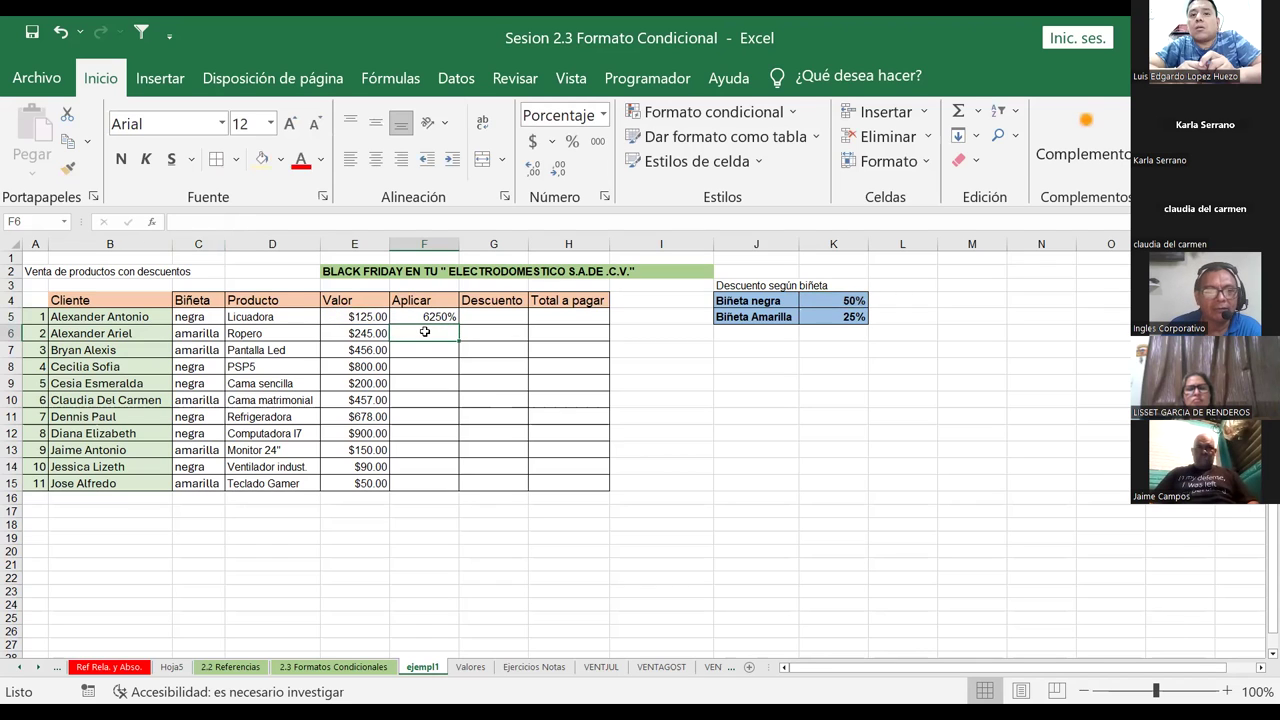
Step: Format the Aplicar cells from F5 down as Número with 2 decimals, so F5 shows 62.50
{"action": "left_click", "coordinate": [368, 317]}
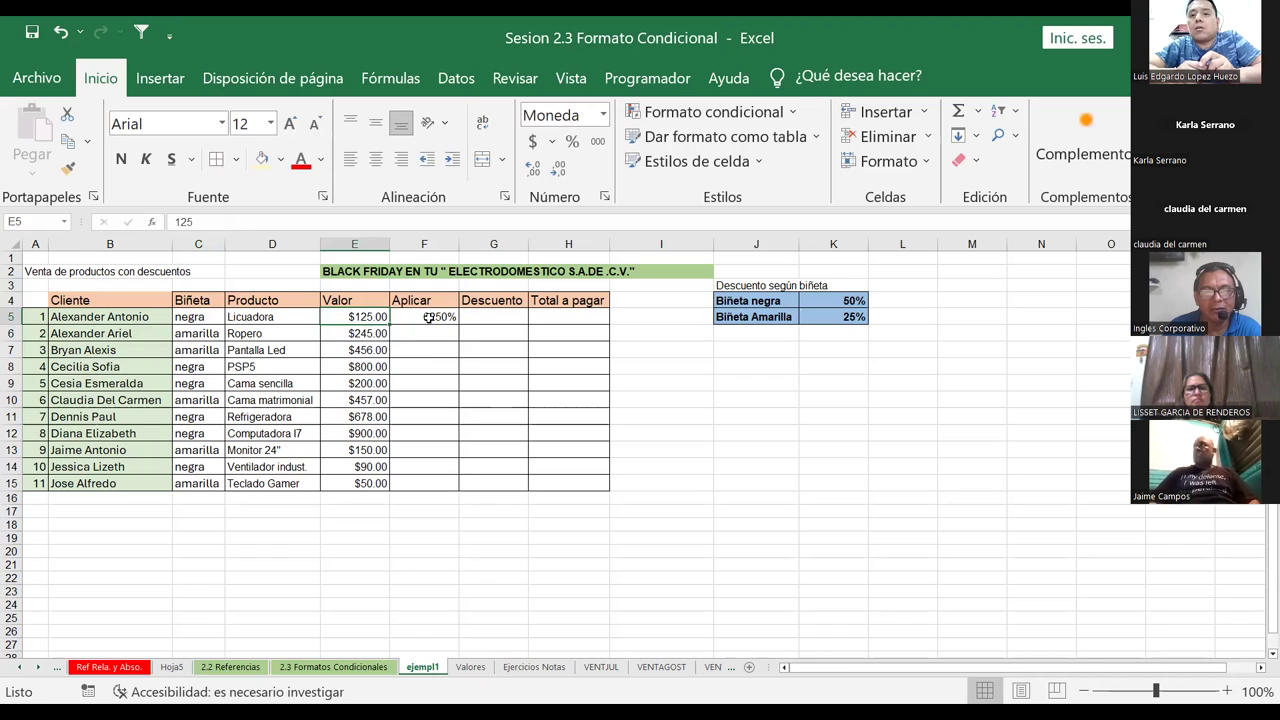
{"action": "left_click_drag", "start_coordinate": [427, 317], "coordinate": [431, 430]}
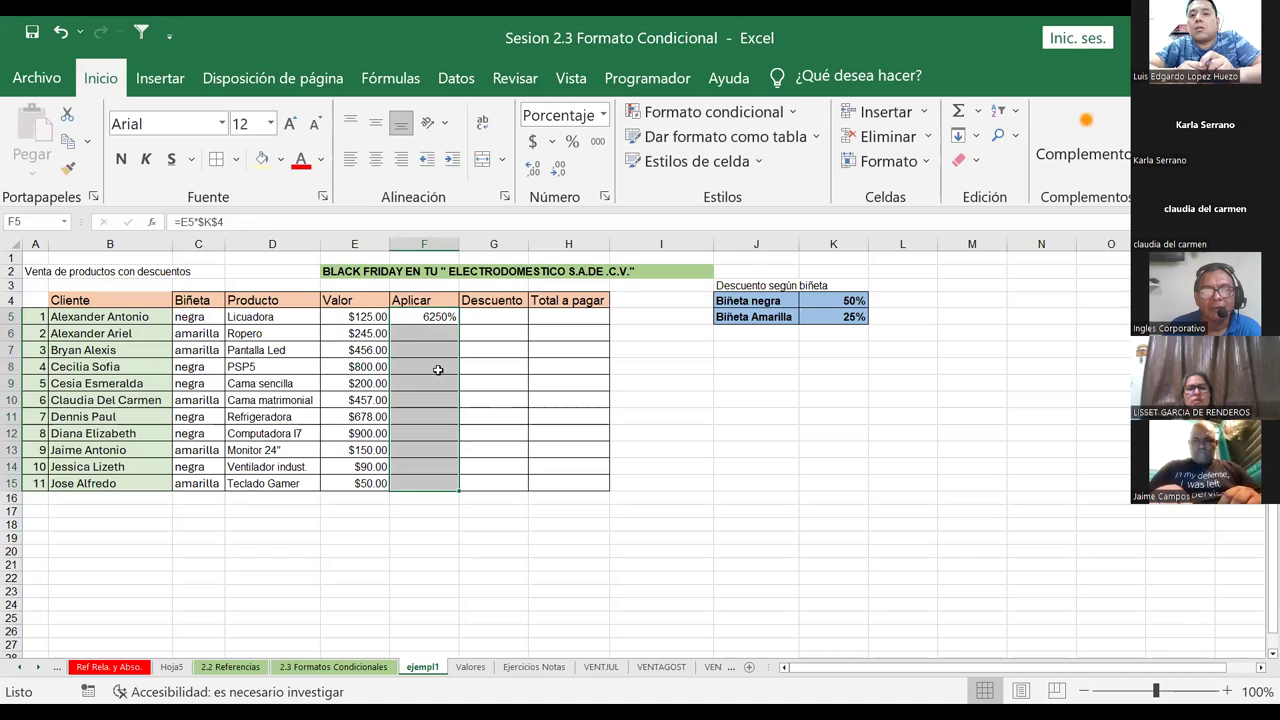
{"action": "right_click", "coordinate": [432, 420]}
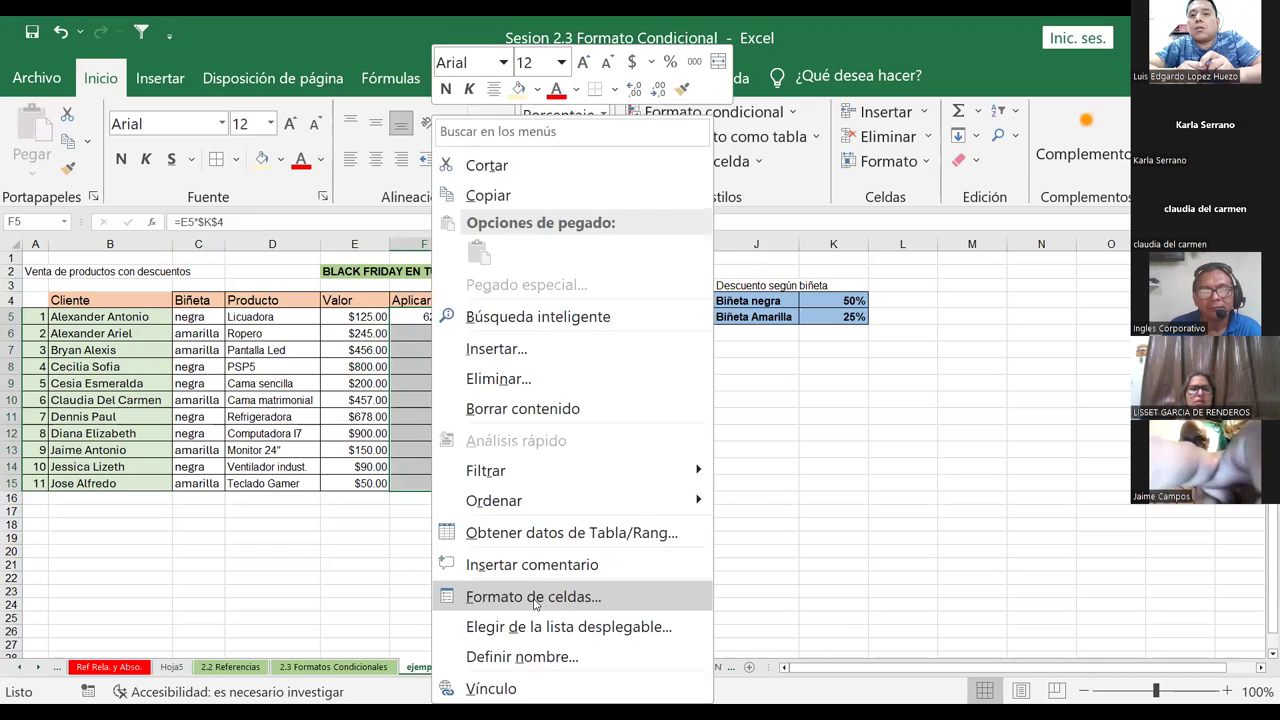
{"action": "left_click", "coordinate": [520, 596]}
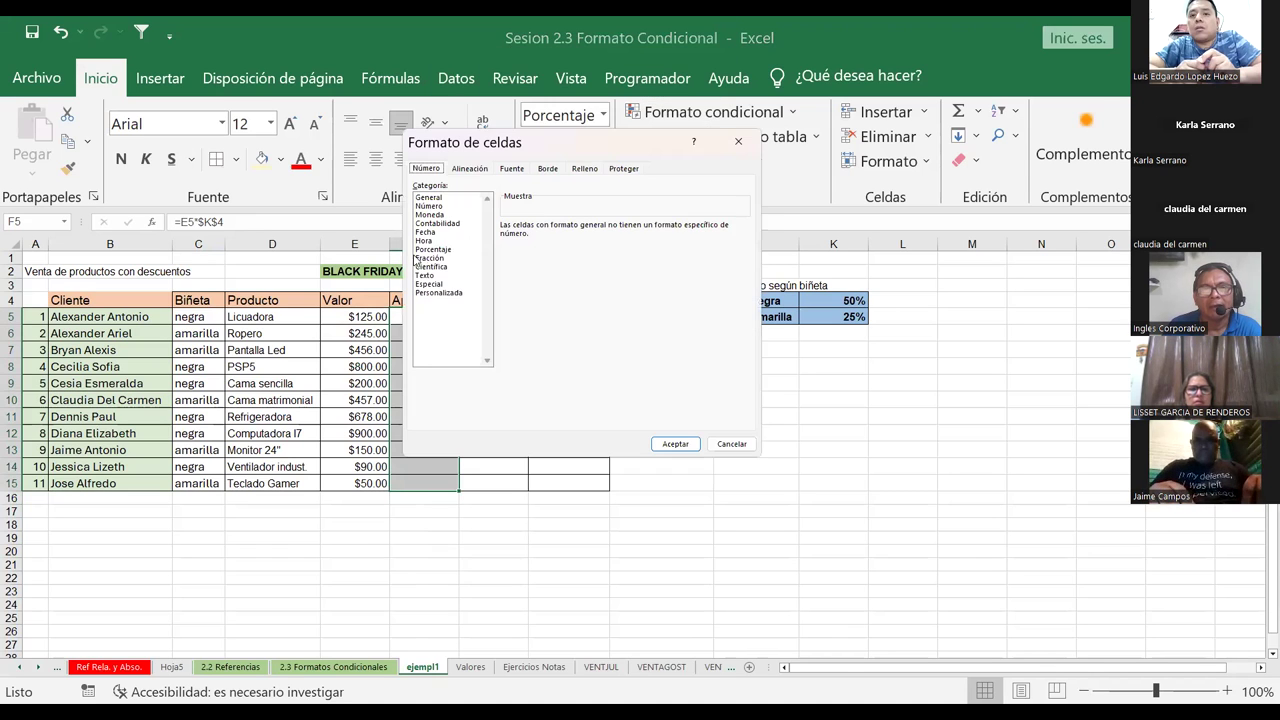
{"action": "left_click", "coordinate": [430, 206]}
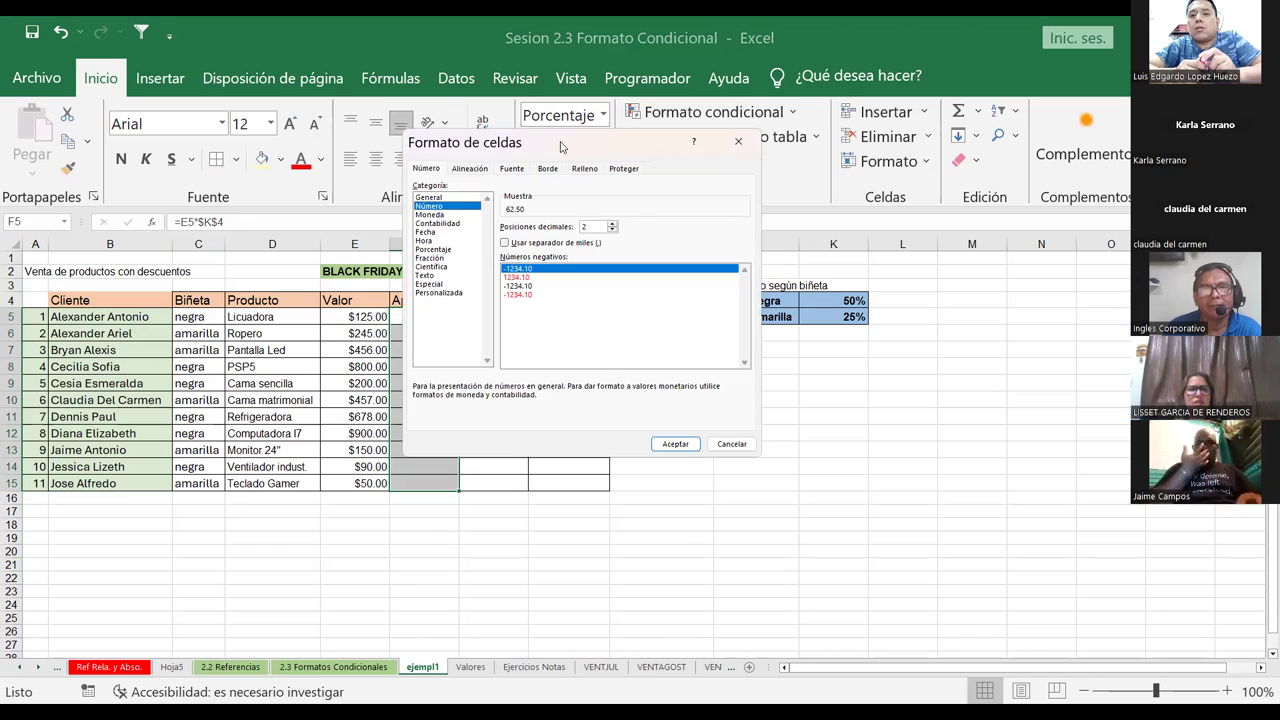
{"action": "left_click_drag", "start_coordinate": [561, 145], "coordinate": [519, 73]}
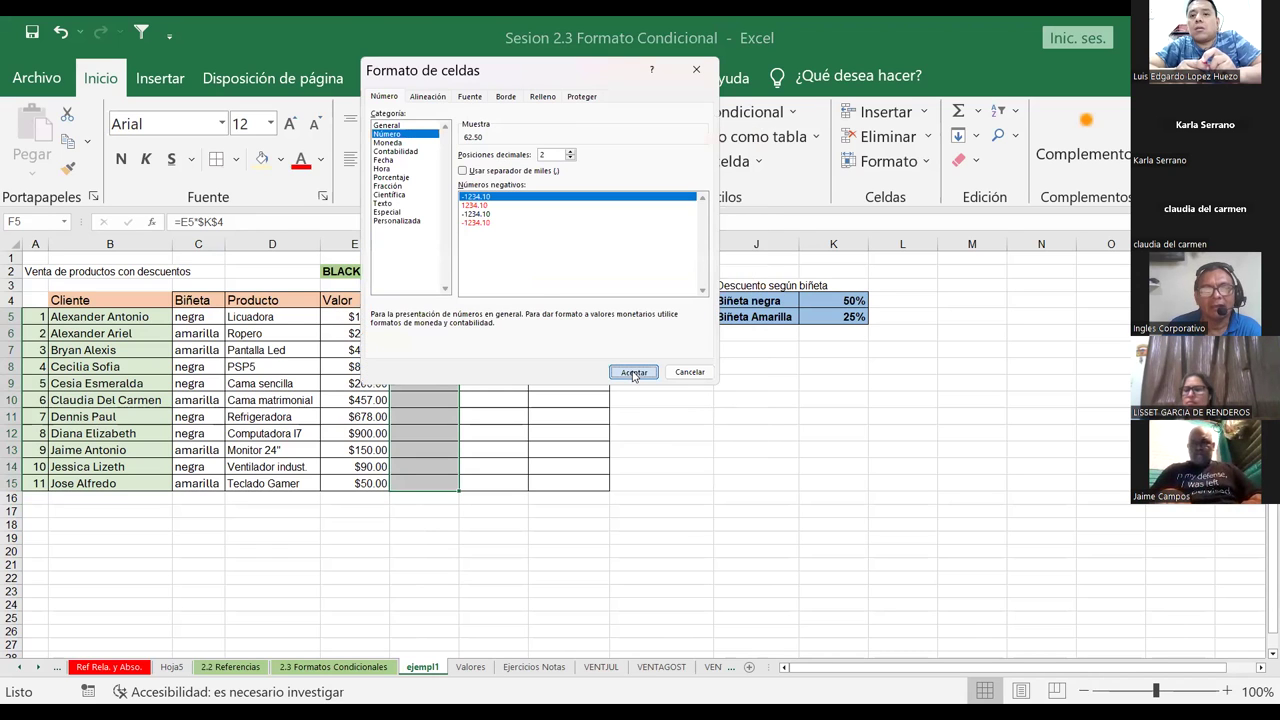
{"action": "key", "text": "Return"}
{"action": "left_click", "coordinate": [493, 349]}
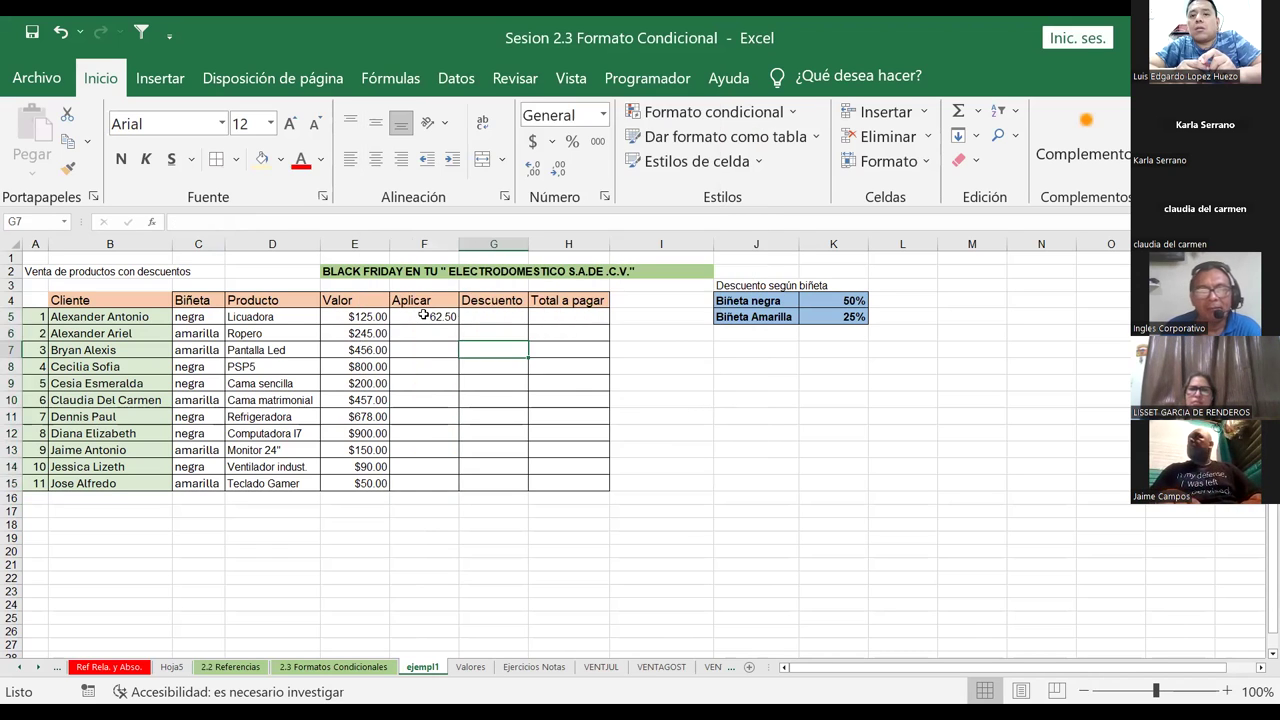
{"action": "left_click", "coordinate": [424, 316]}
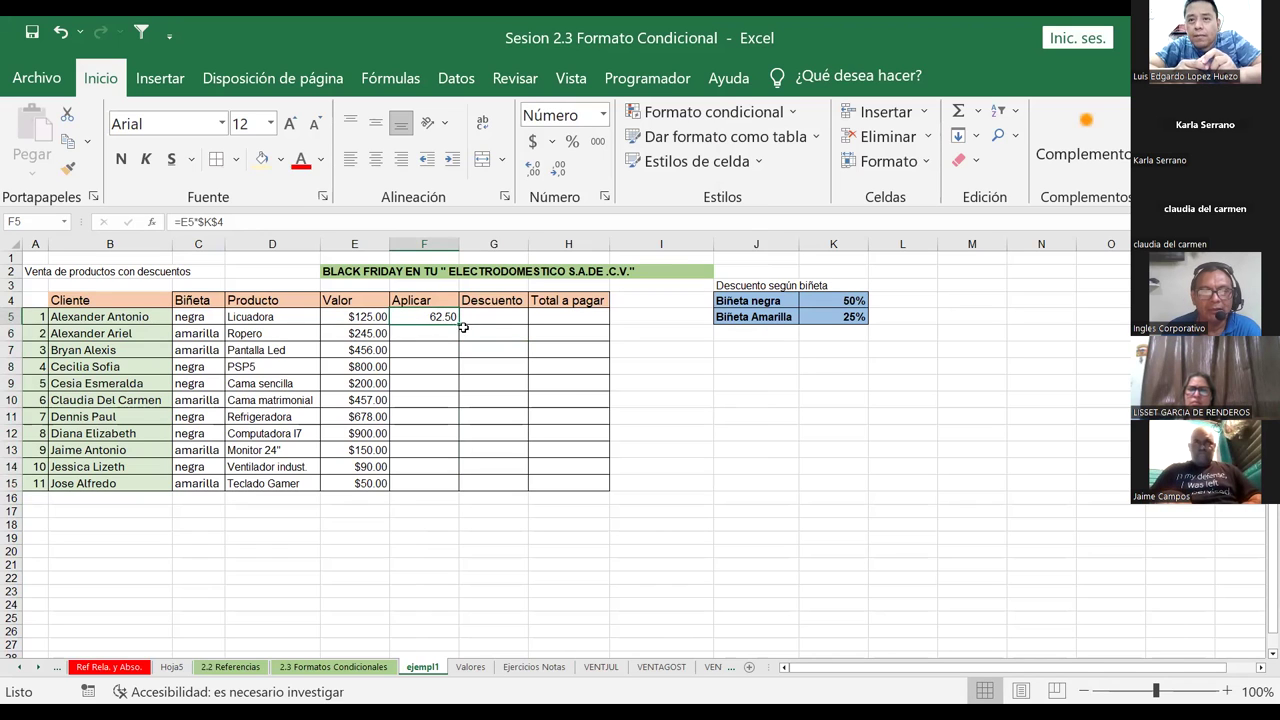
Step: Fill the F5 formula down to F15 and delete the stray 0.00 in F16
{"action": "left_click_drag", "start_coordinate": [458, 323], "coordinate": [444, 426]}
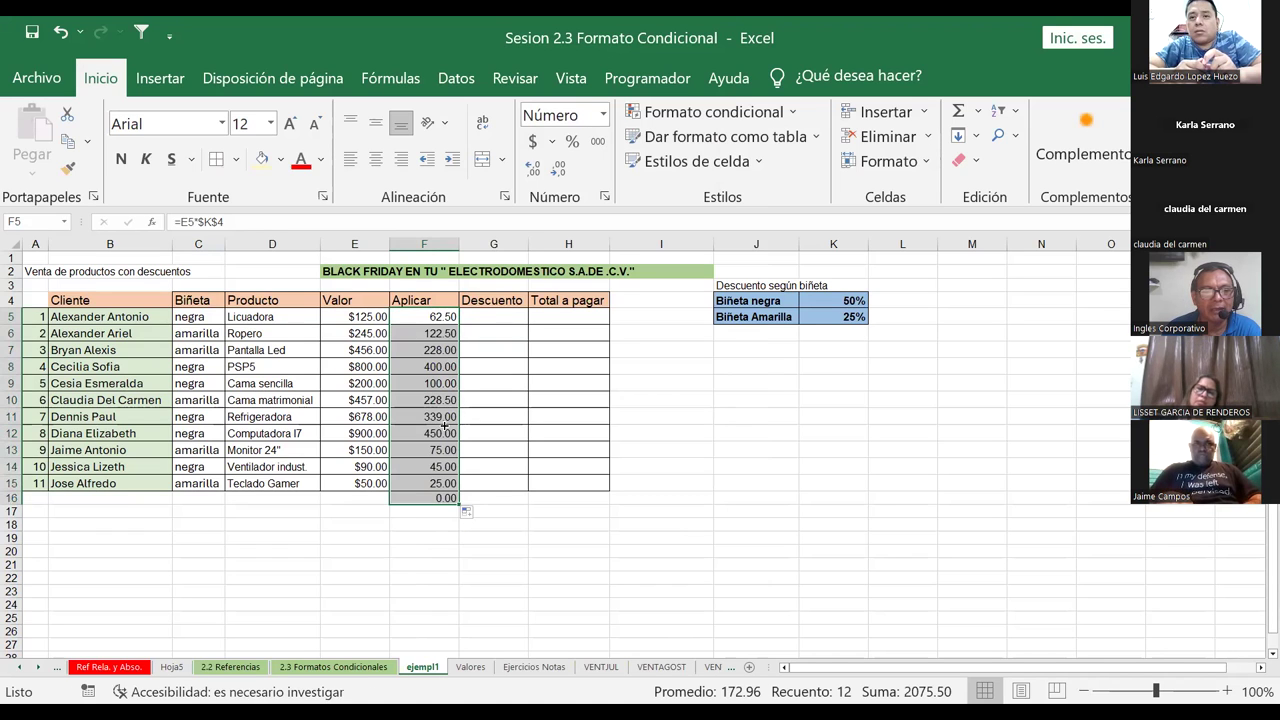
{"action": "left_click", "coordinate": [410, 500]}
{"action": "key", "text": "Delete"}
{"action": "left_click", "coordinate": [568, 383]}
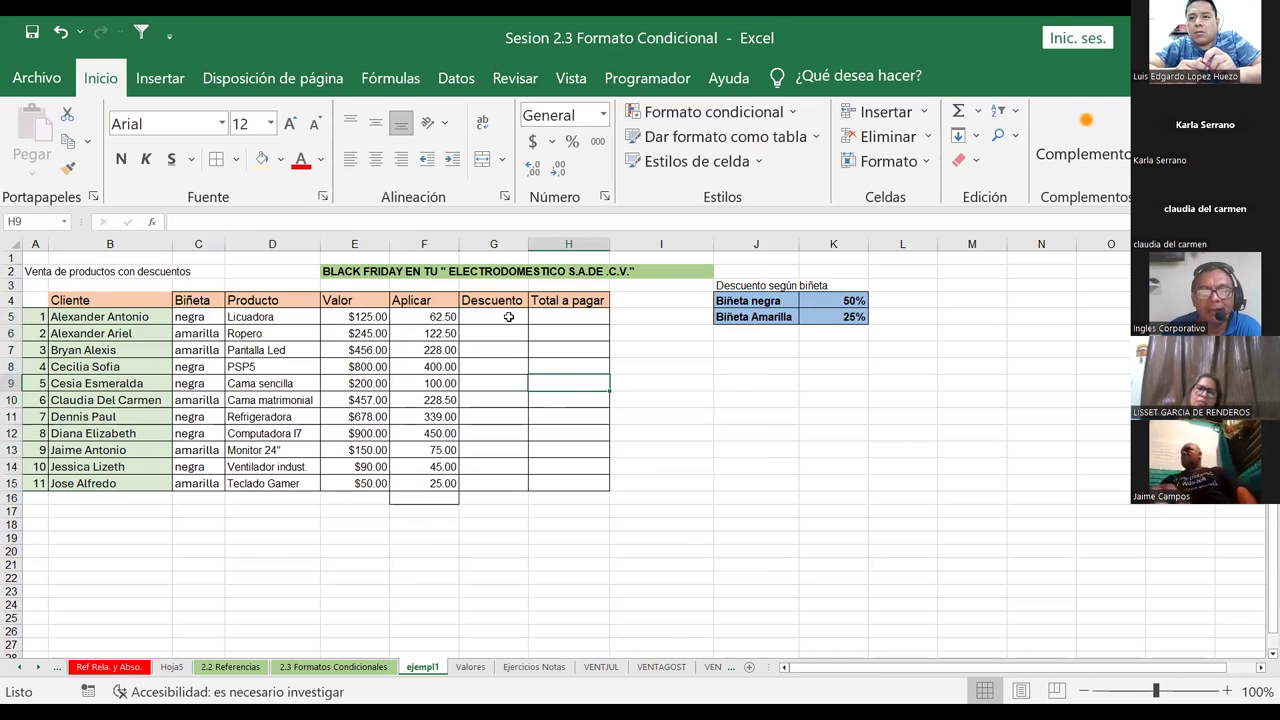
Step: Start the Total a pagar formula in H5 referencing Valor E5 and Aplicar F5
{"action": "left_click", "coordinate": [494, 316]}
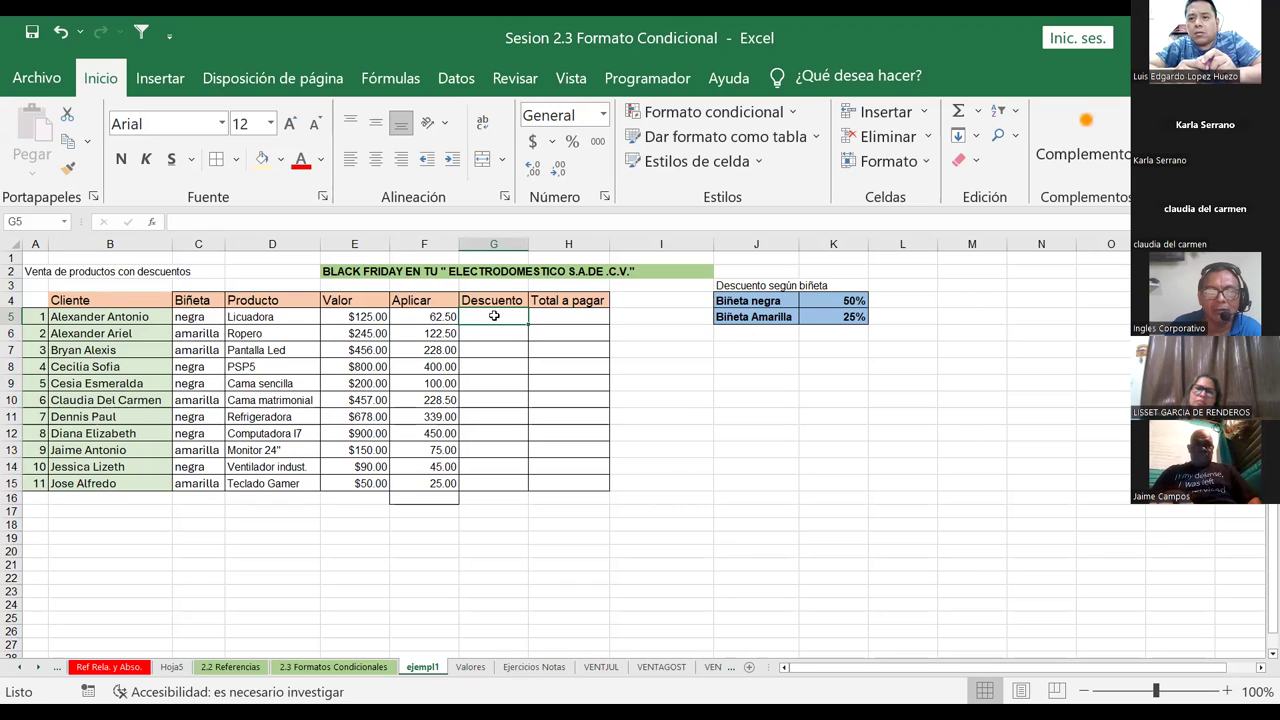
{"action": "key", "text": "Right"}
{"action": "type", "text": "="}
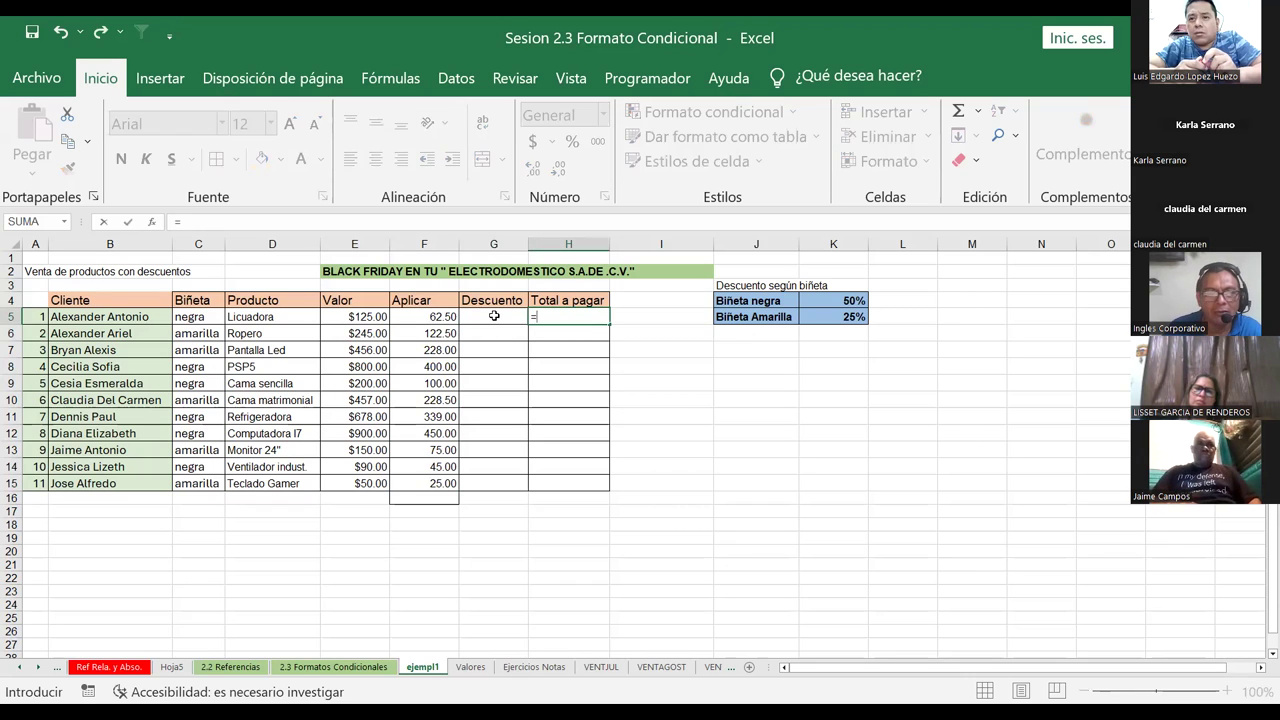
{"action": "left_click", "coordinate": [345, 316]}
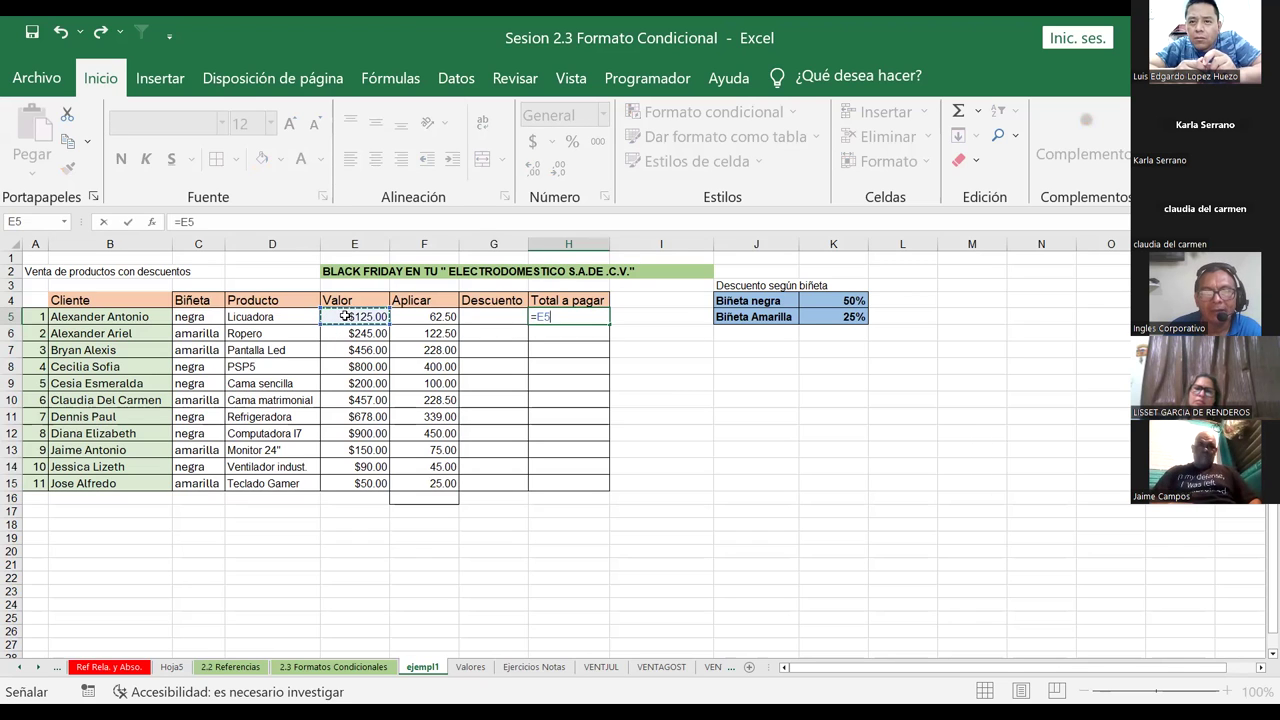
{"action": "left_click", "coordinate": [441, 316]}
Step: Finish the Total a pagar formula in H5 as =E5-F5
{"action": "left_click", "coordinate": [367, 318]}
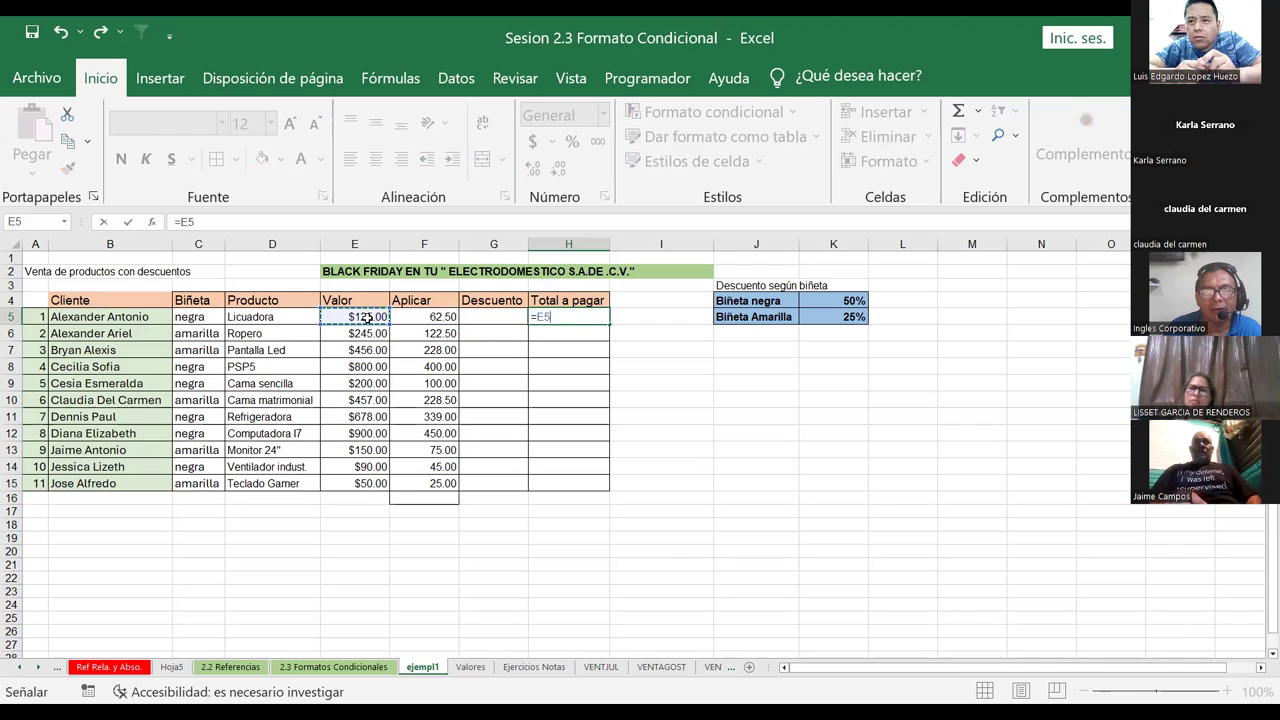
{"action": "type", "text": "-"}
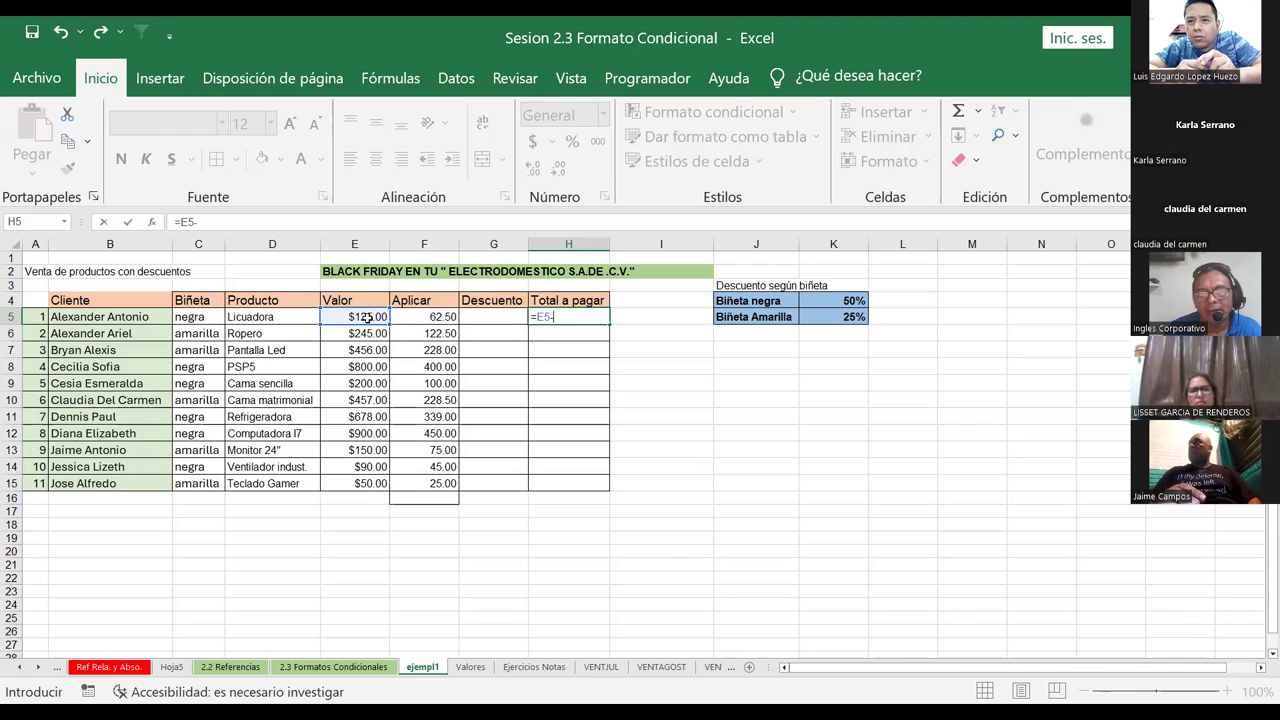
{"action": "left_click", "coordinate": [428, 317]}
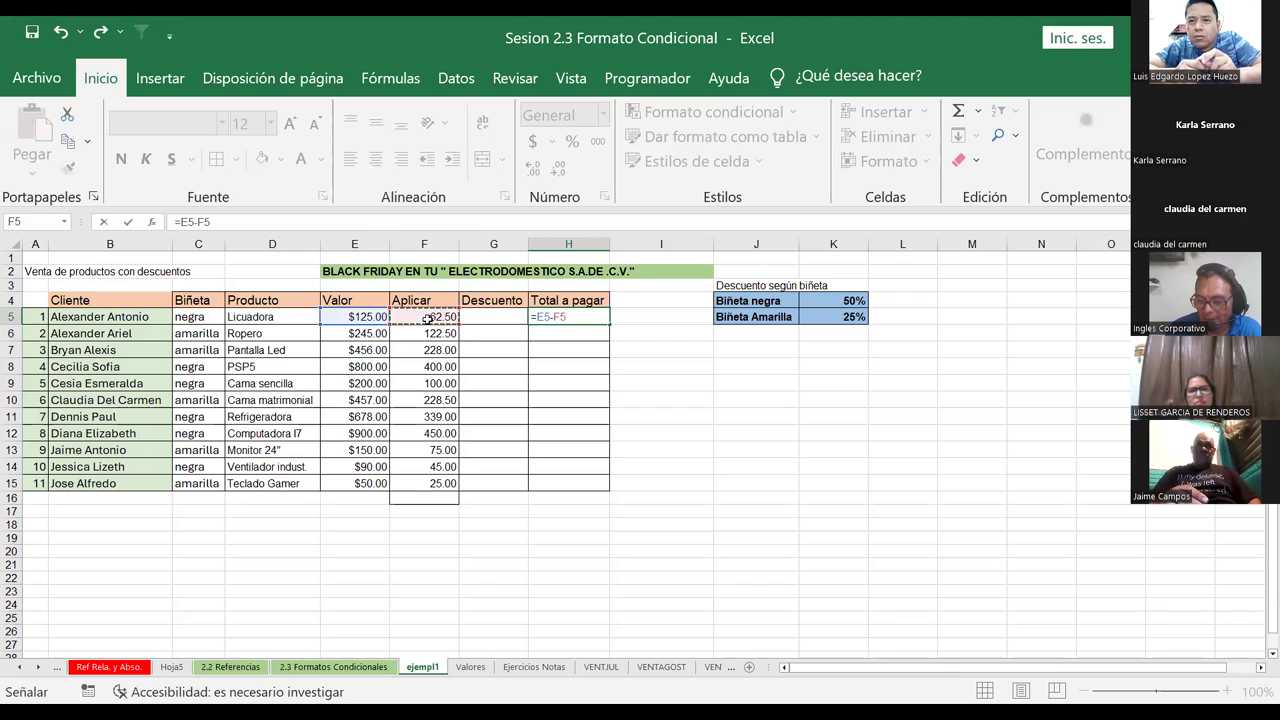
{"action": "key", "text": "Return"}
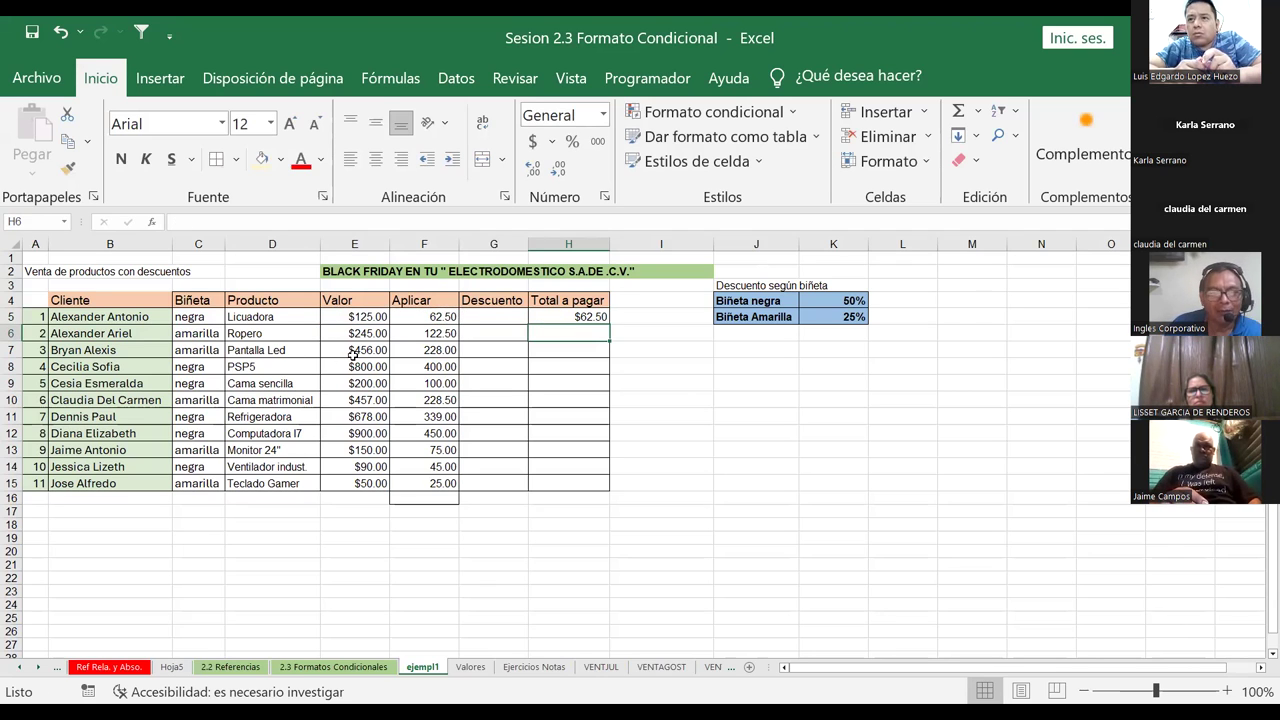
Step: Compare the discount formulas in F5 and F6
{"action": "left_click", "coordinate": [443, 318]}
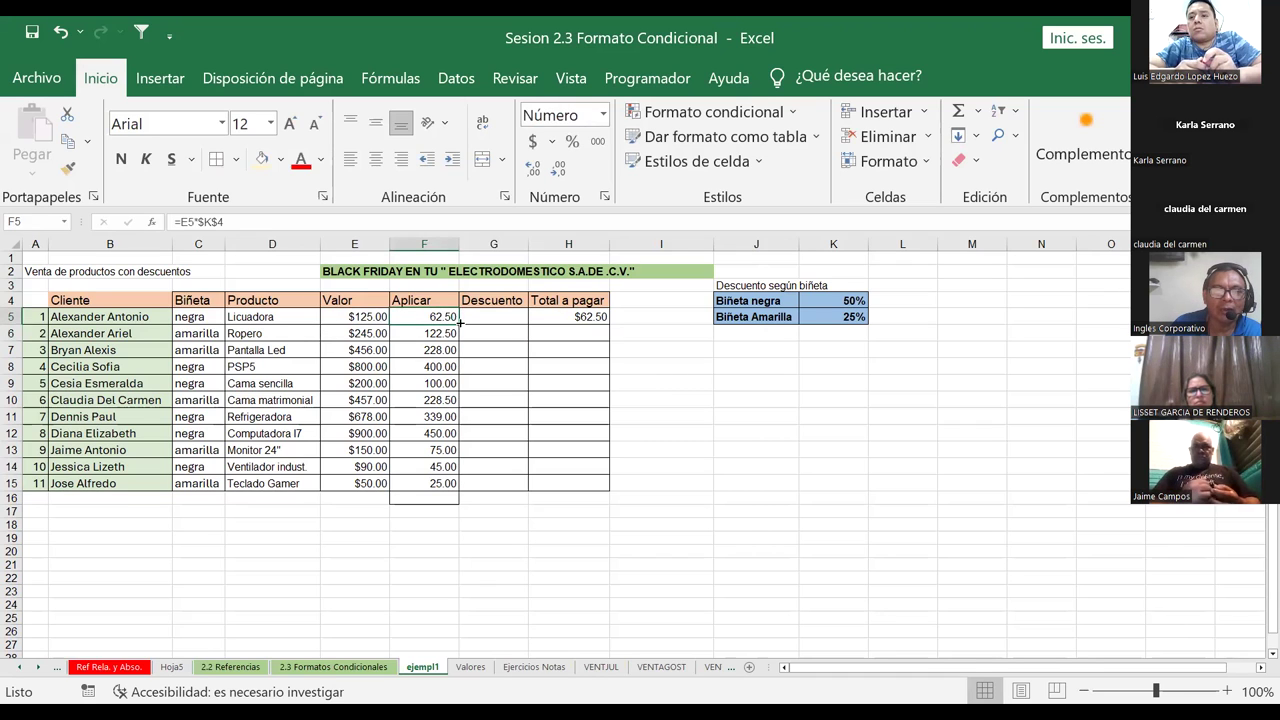
{"action": "left_click", "coordinate": [436, 334]}
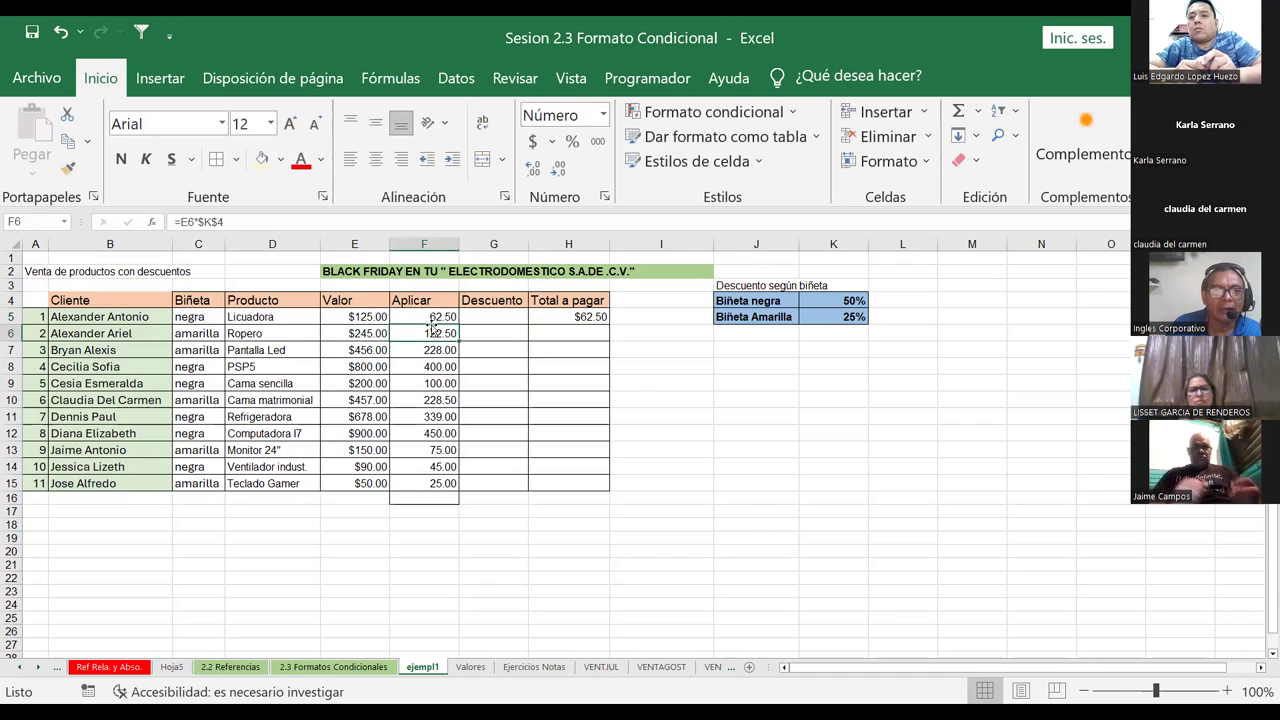
{"action": "left_click", "coordinate": [437, 318]}
{"action": "left_click", "coordinate": [436, 333]}
{"action": "left_click", "coordinate": [437, 316]}
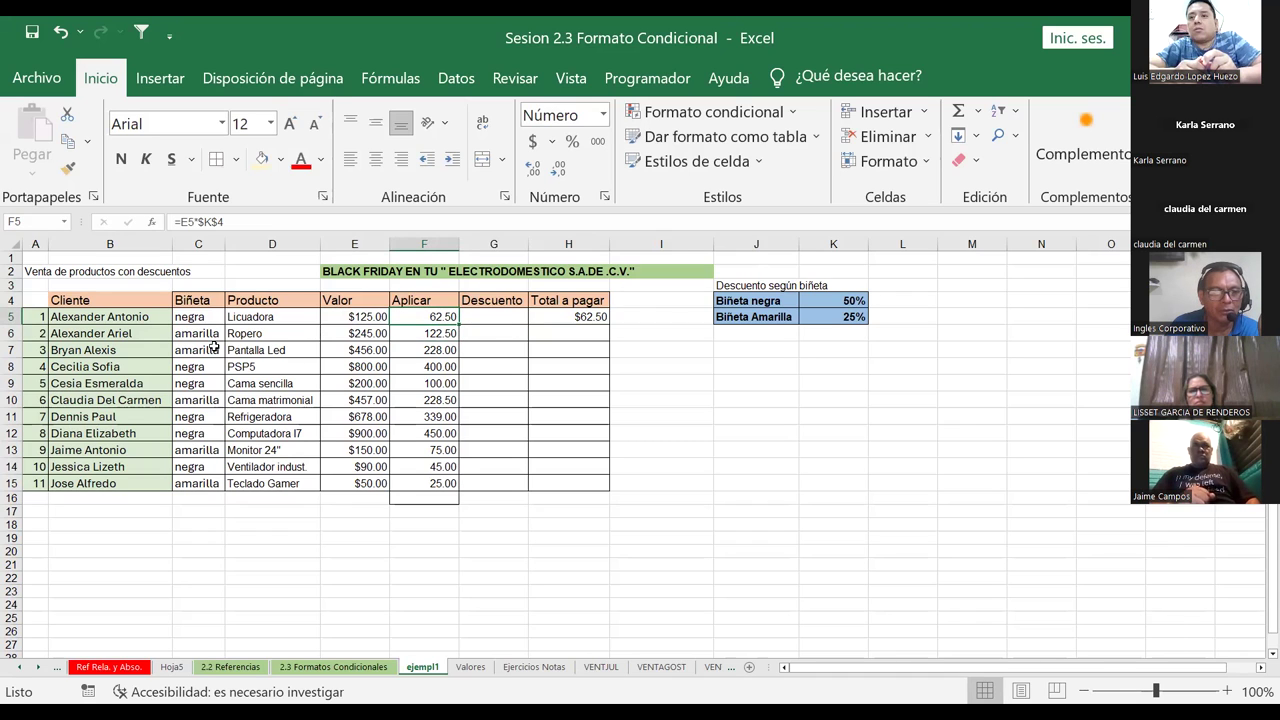
Step: Change the rate reference in F6 and F7 to $K$5, so F7 reads 114.00
{"action": "left_click", "coordinate": [430, 334]}
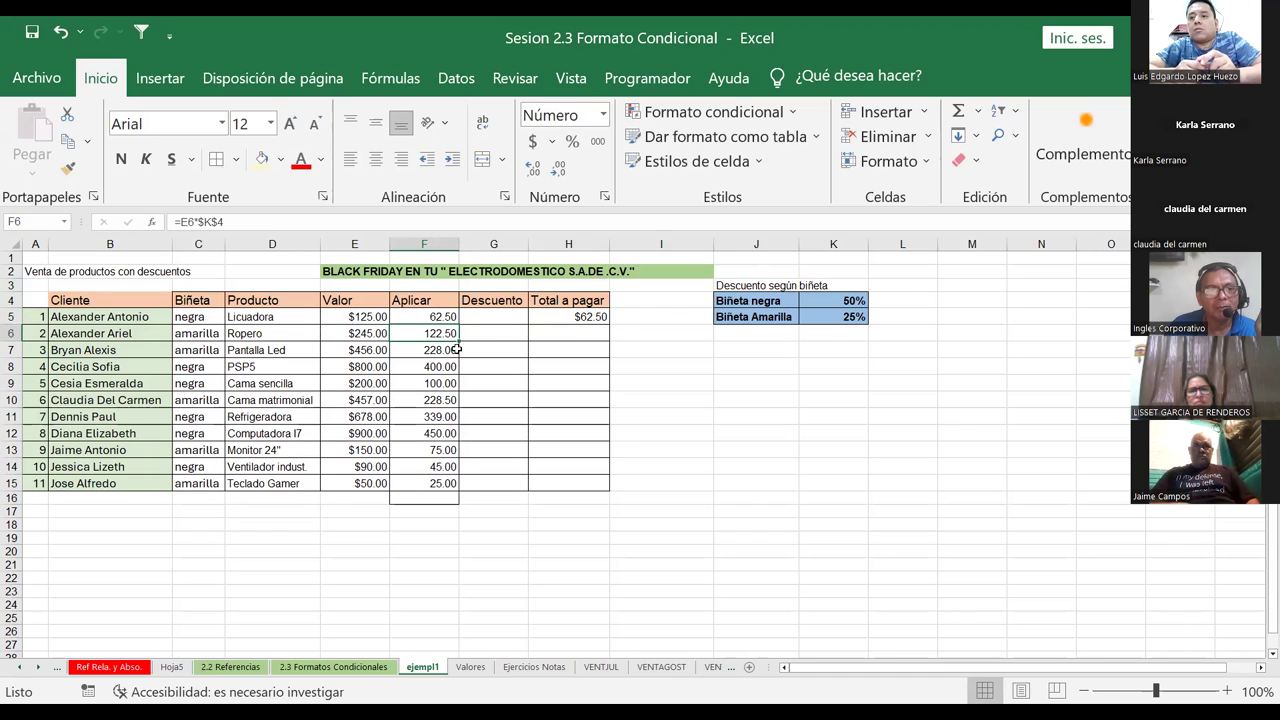
{"action": "left_click", "coordinate": [230, 222]}
{"action": "key", "text": "BackSpace"}
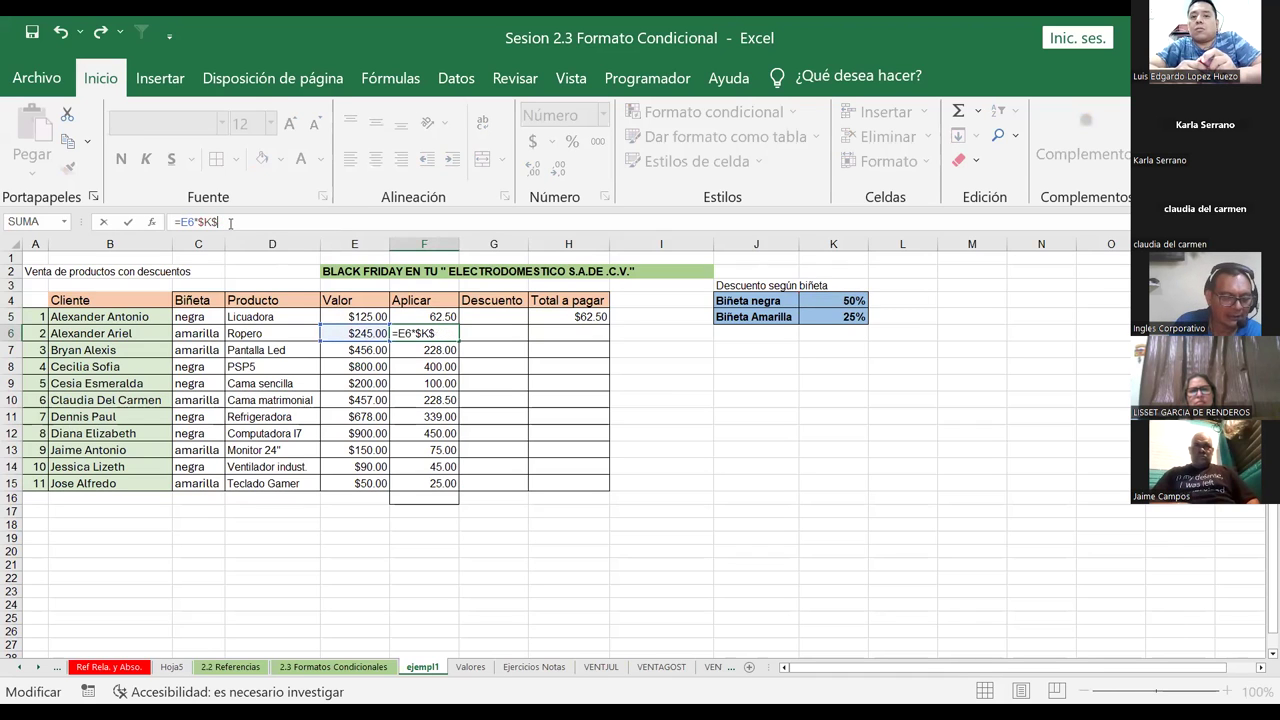
{"action": "type", "text": "5"}
{"action": "key", "text": "Return"}
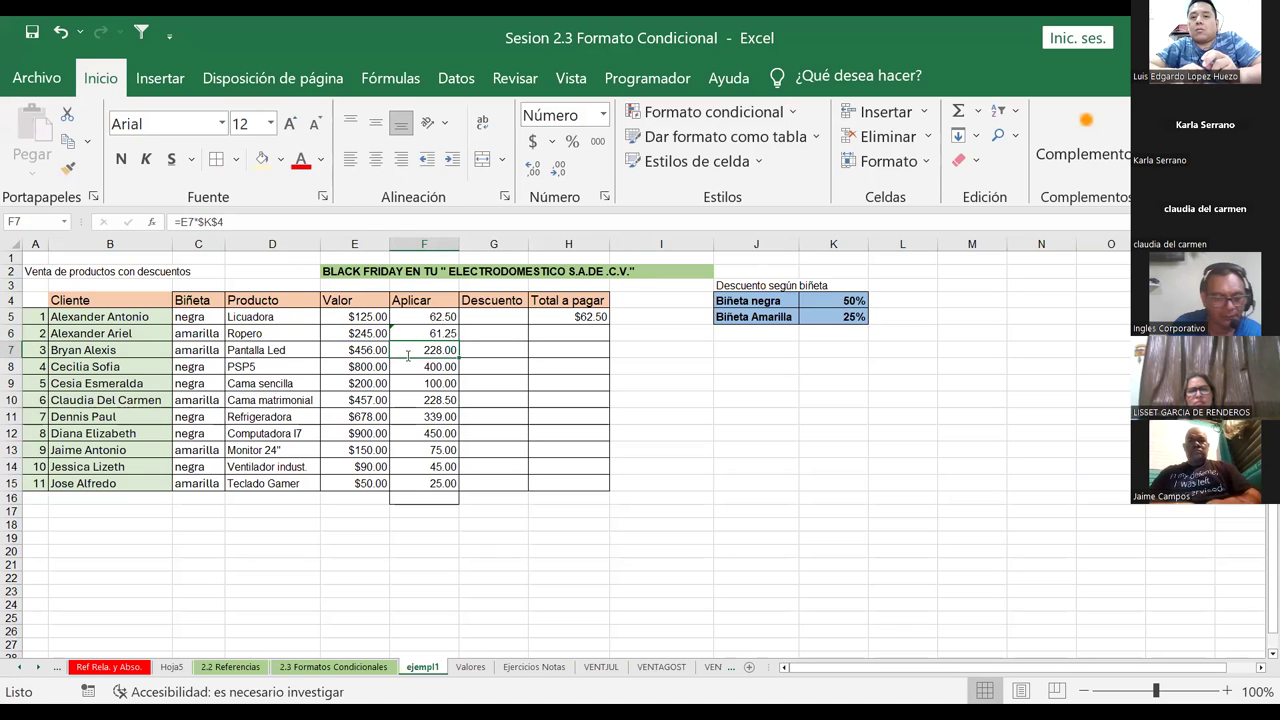
{"action": "double_click", "coordinate": [408, 355]}
{"action": "key", "text": "BackSpace"}
{"action": "type", "text": "5"}
{"action": "key", "text": "Return"}
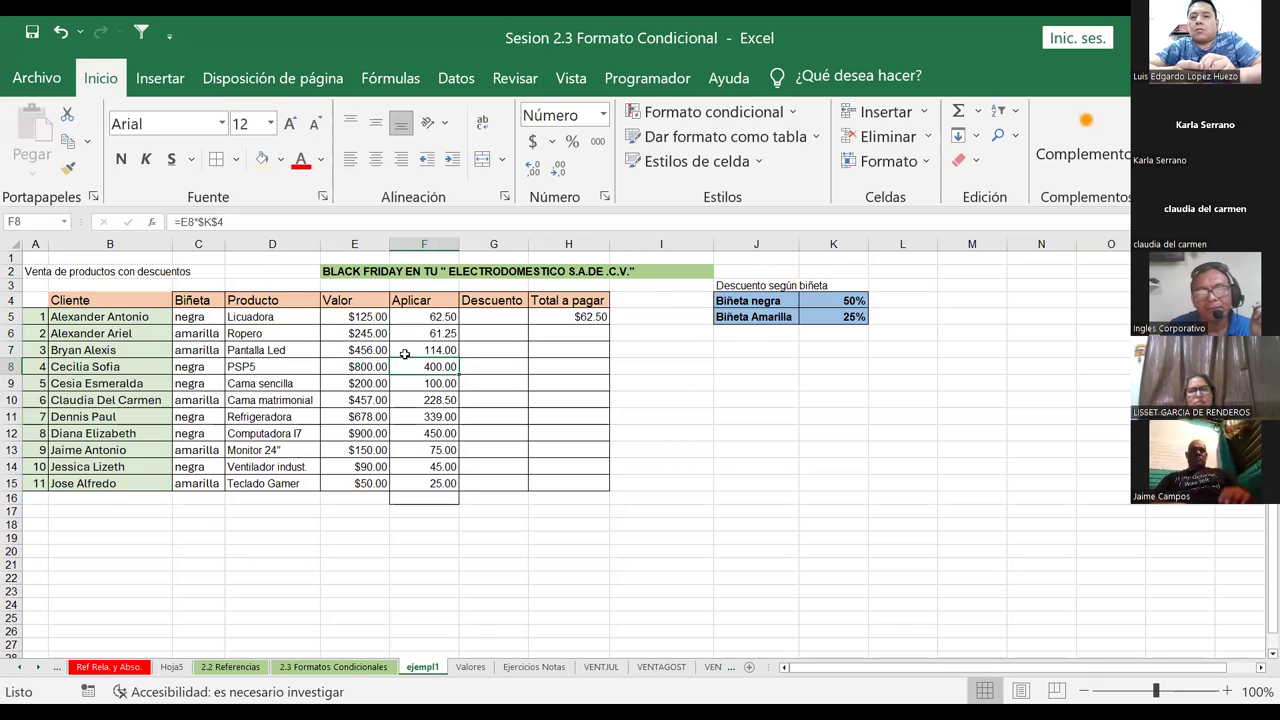
Step: Fill the H5 formula =E5-F5 down through H15
{"action": "left_click", "coordinate": [491, 366]}
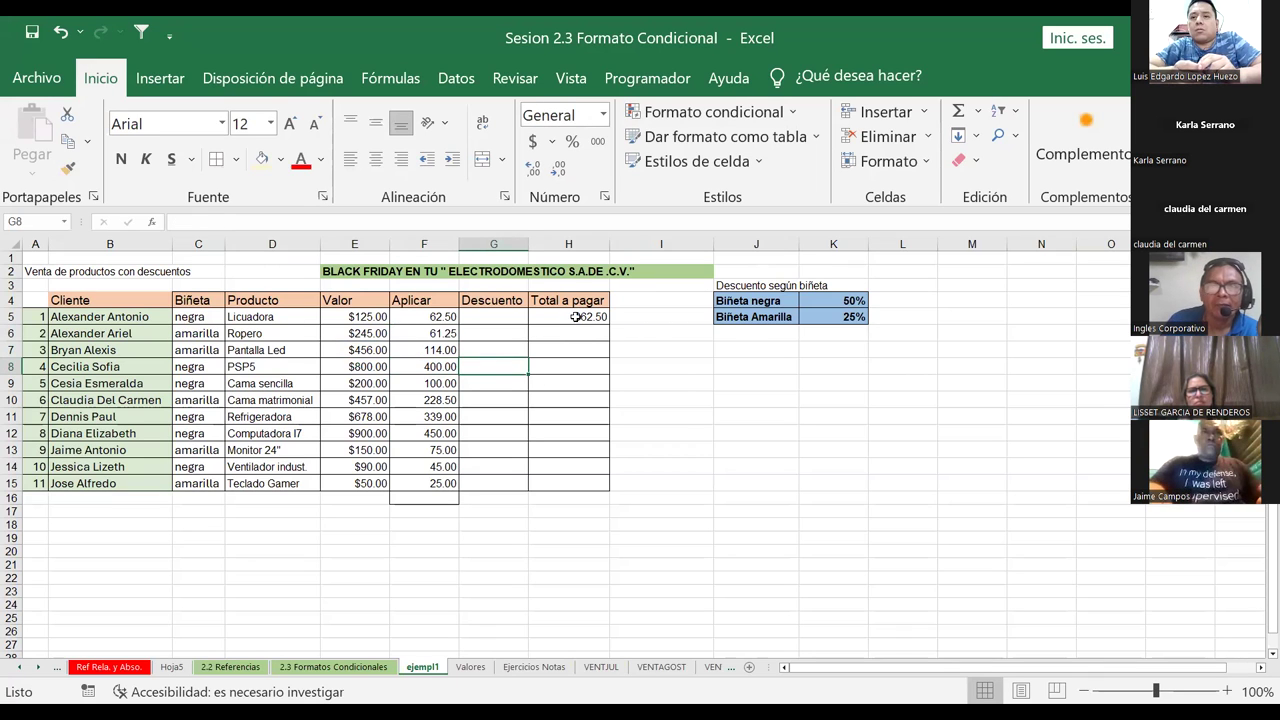
{"action": "left_click", "coordinate": [575, 316]}
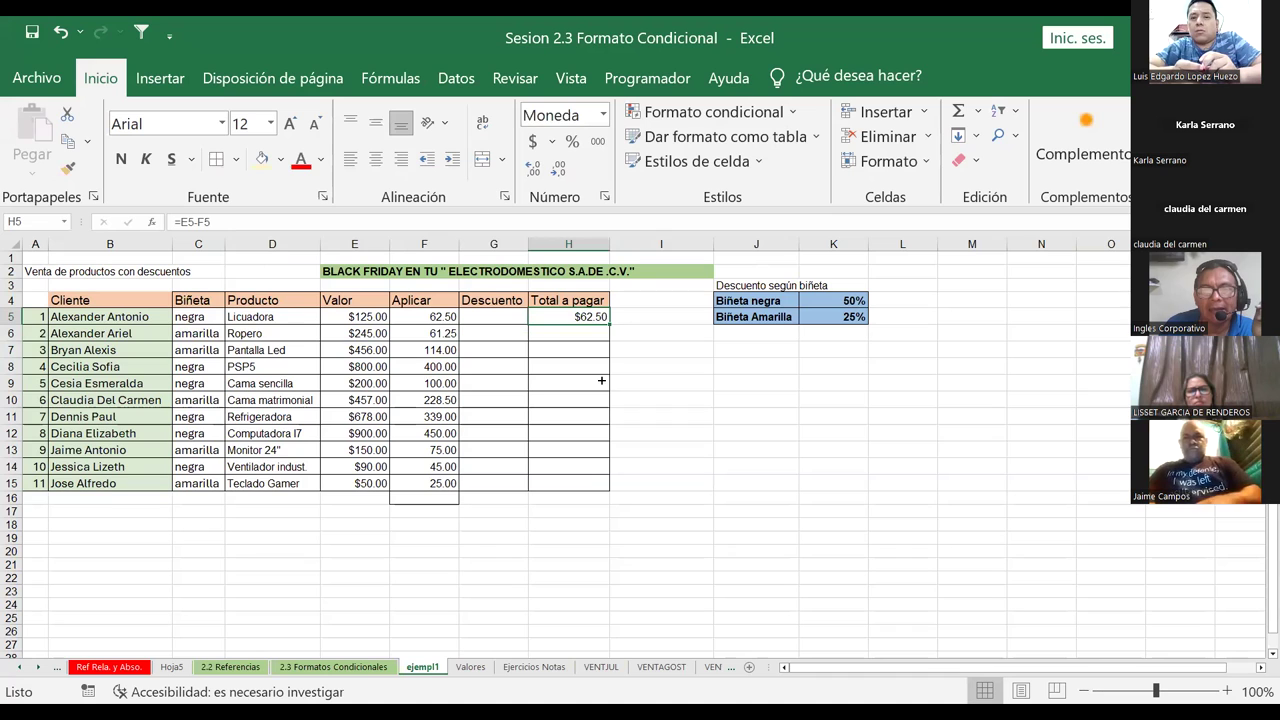
{"action": "double_click", "coordinate": [609, 324]}
{"action": "left_click", "coordinate": [750, 432]}
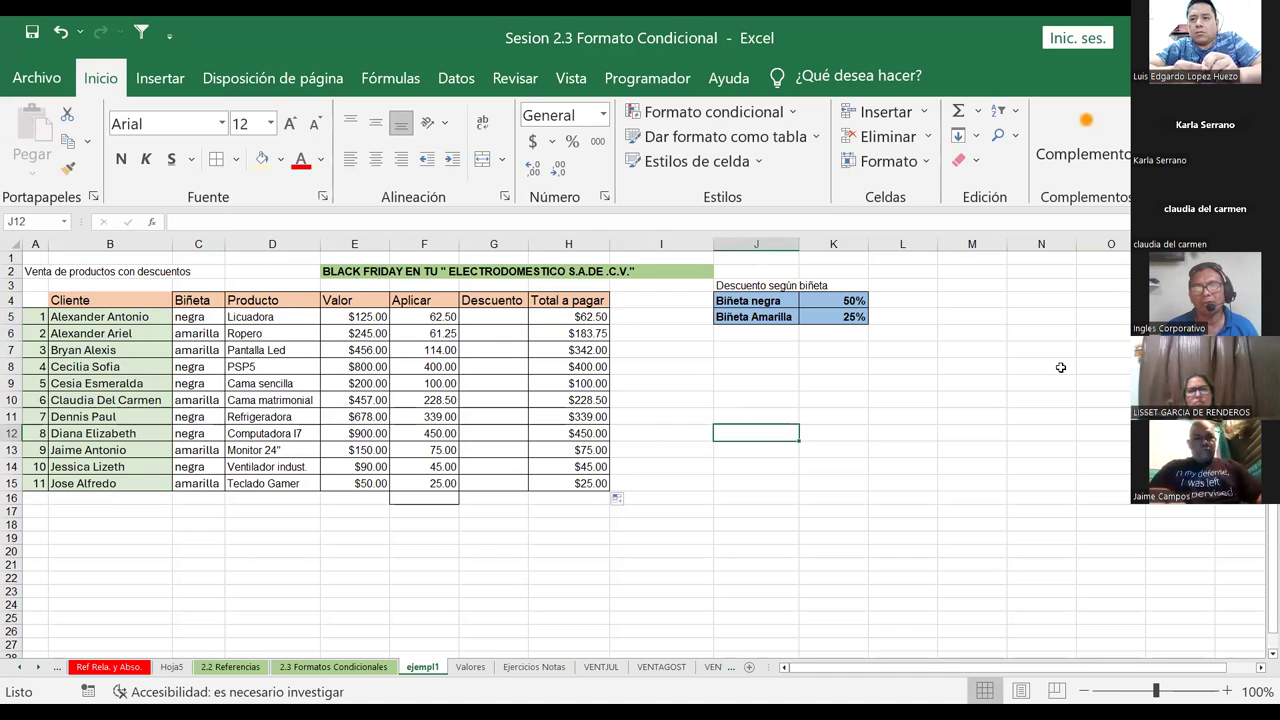
Step: Select empty cell M10 and show the Formato condicional > Reglas para resaltar celdas submenu
{"action": "left_click", "coordinate": [963, 397]}
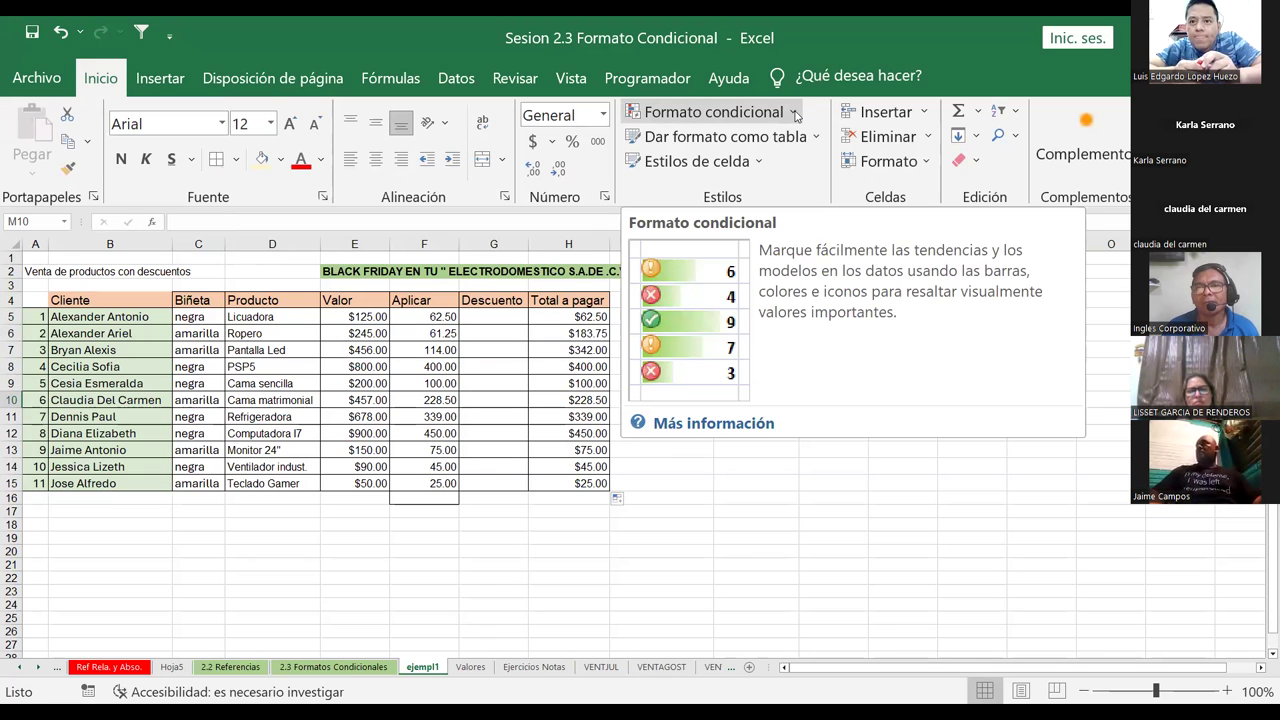
{"action": "left_click", "coordinate": [797, 117]}
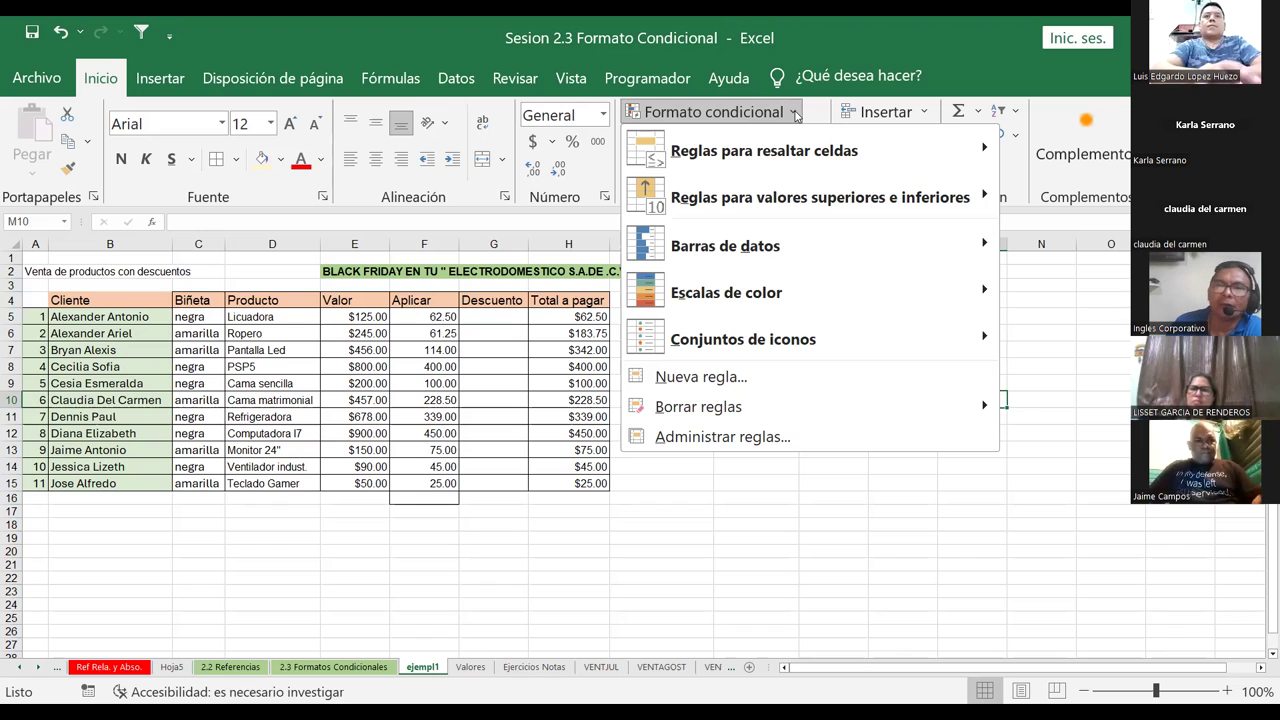
{"action": "mouse_move", "coordinate": [834, 149]}
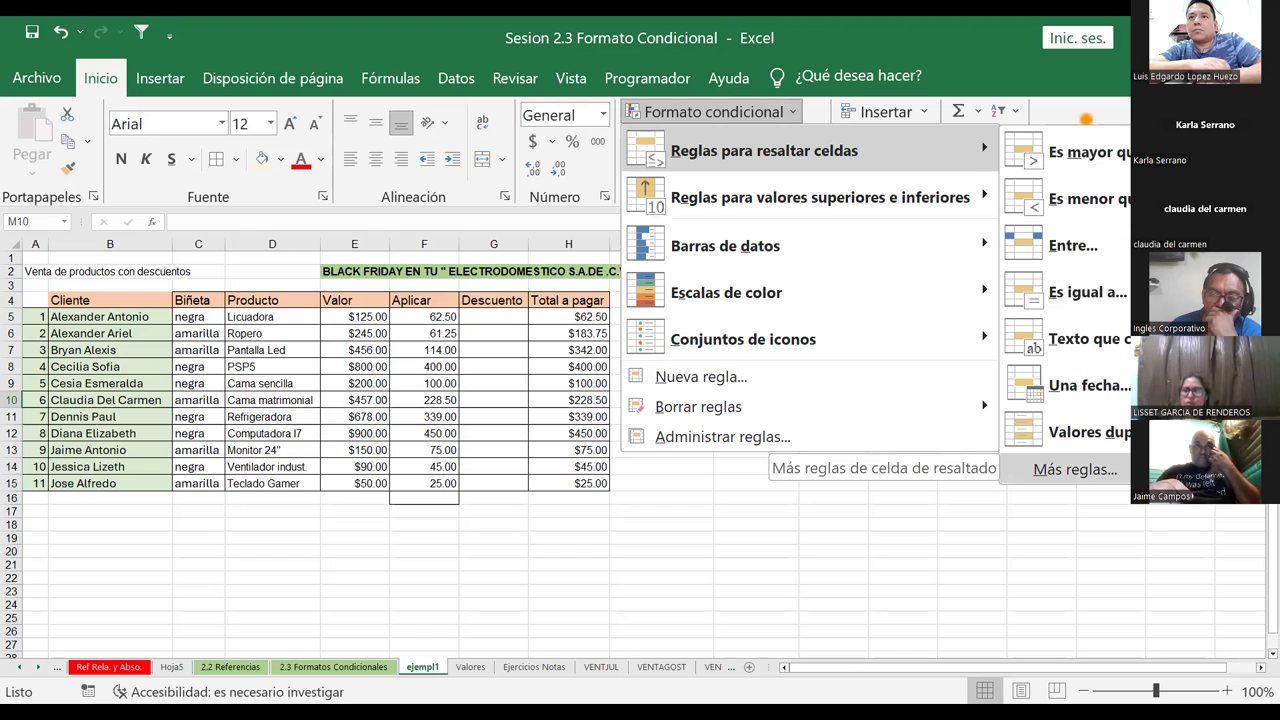
Step: Start a Más reglas... rule of type 'Utilice una fórmula...' and collapse its formula box
{"action": "left_click", "coordinate": [1061, 476]}
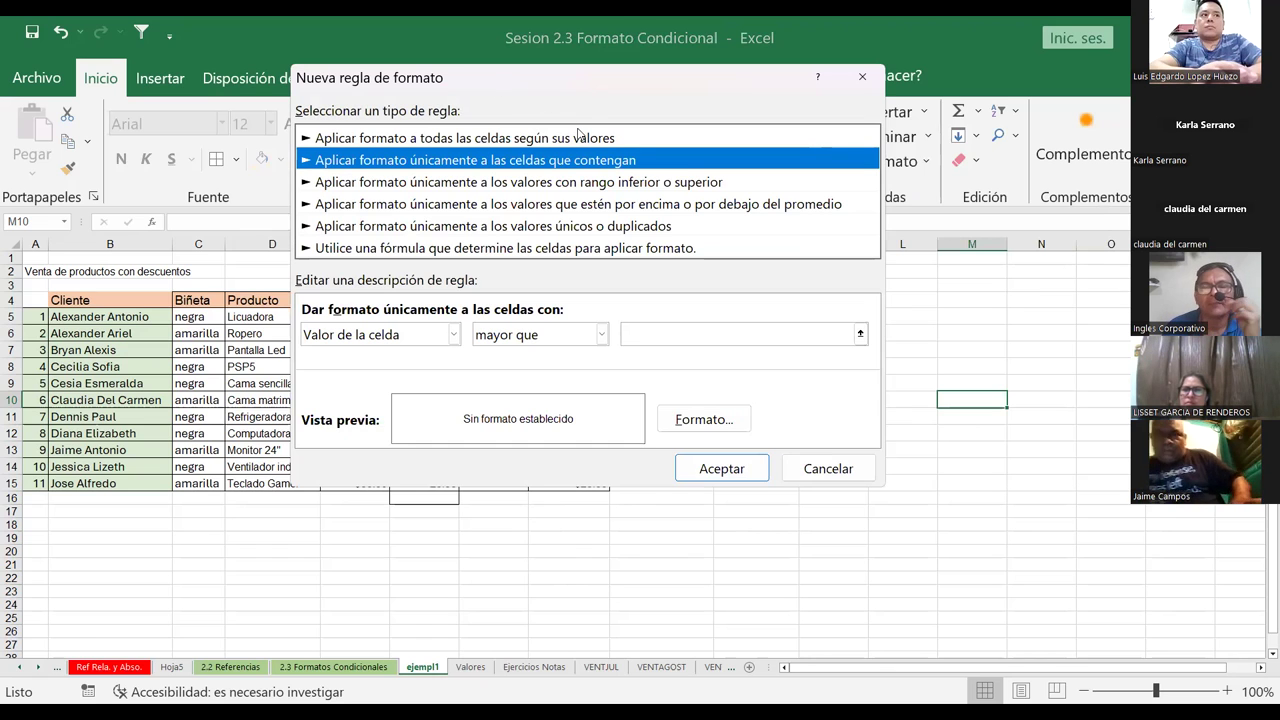
{"action": "left_click", "coordinate": [517, 140]}
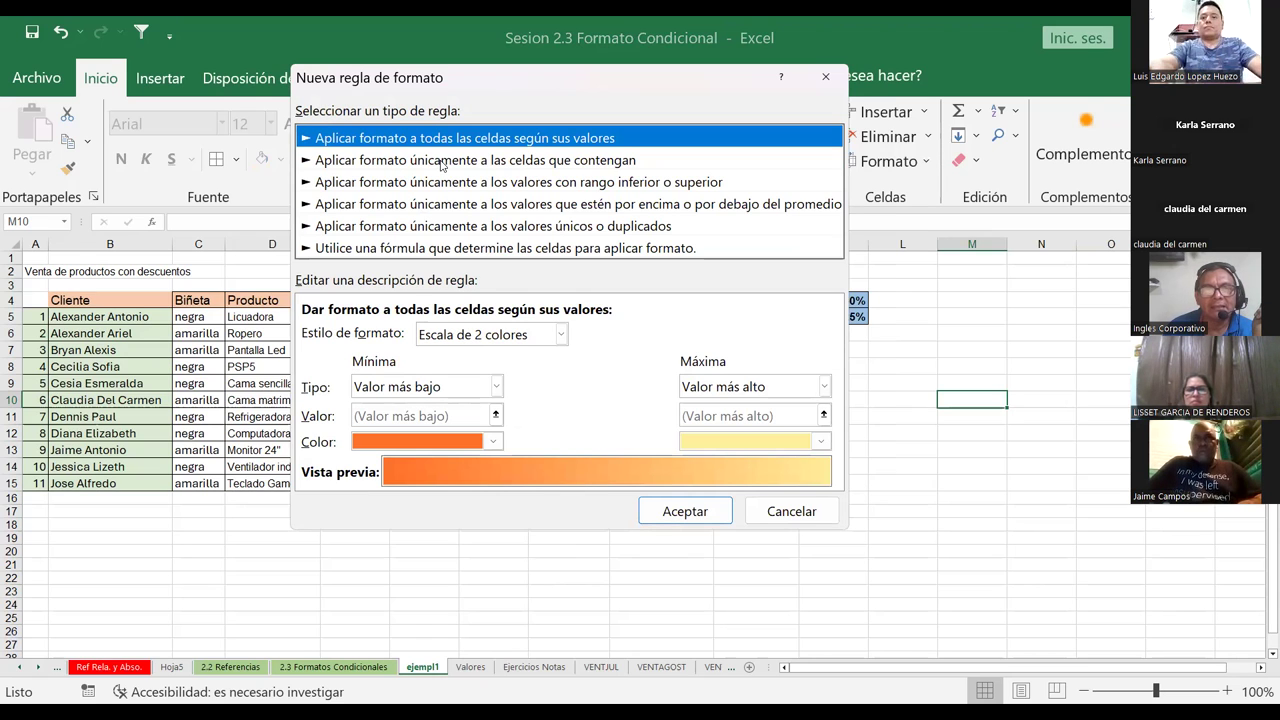
{"action": "left_click", "coordinate": [438, 163]}
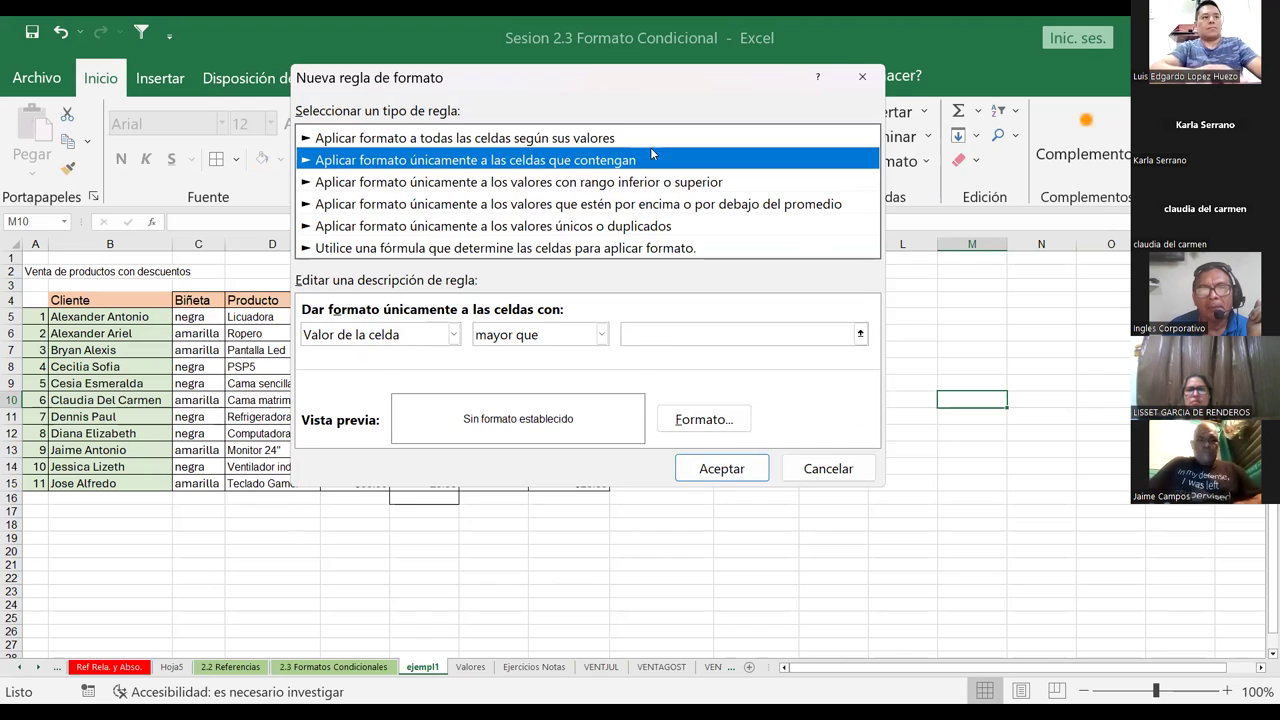
{"action": "left_click", "coordinate": [628, 182]}
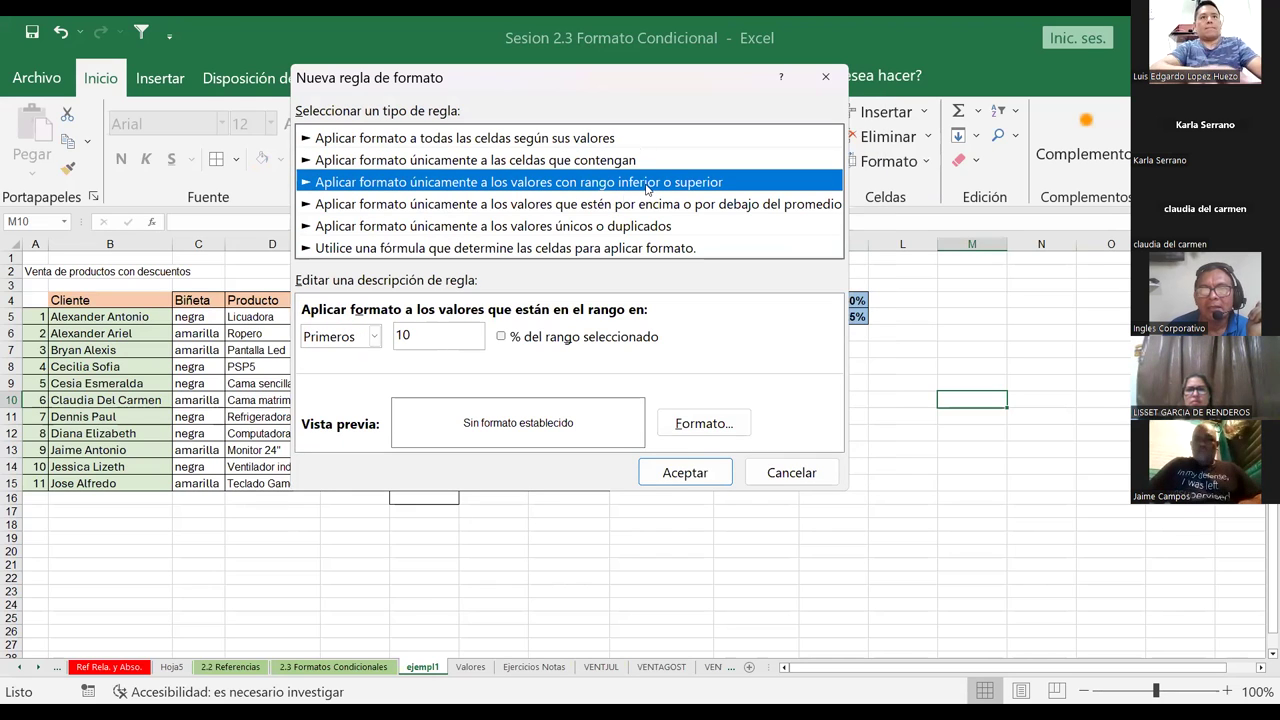
{"action": "left_click", "coordinate": [415, 204]}
{"action": "left_click", "coordinate": [425, 226]}
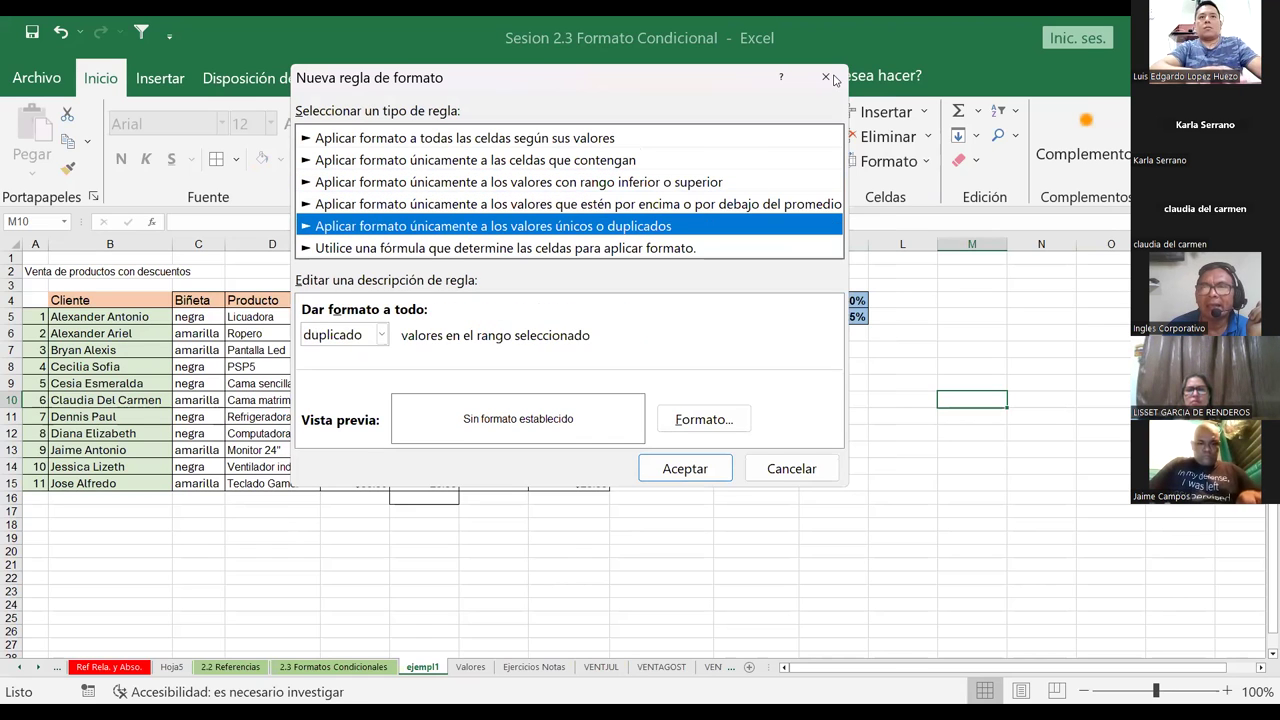
{"action": "key", "text": "Down"}
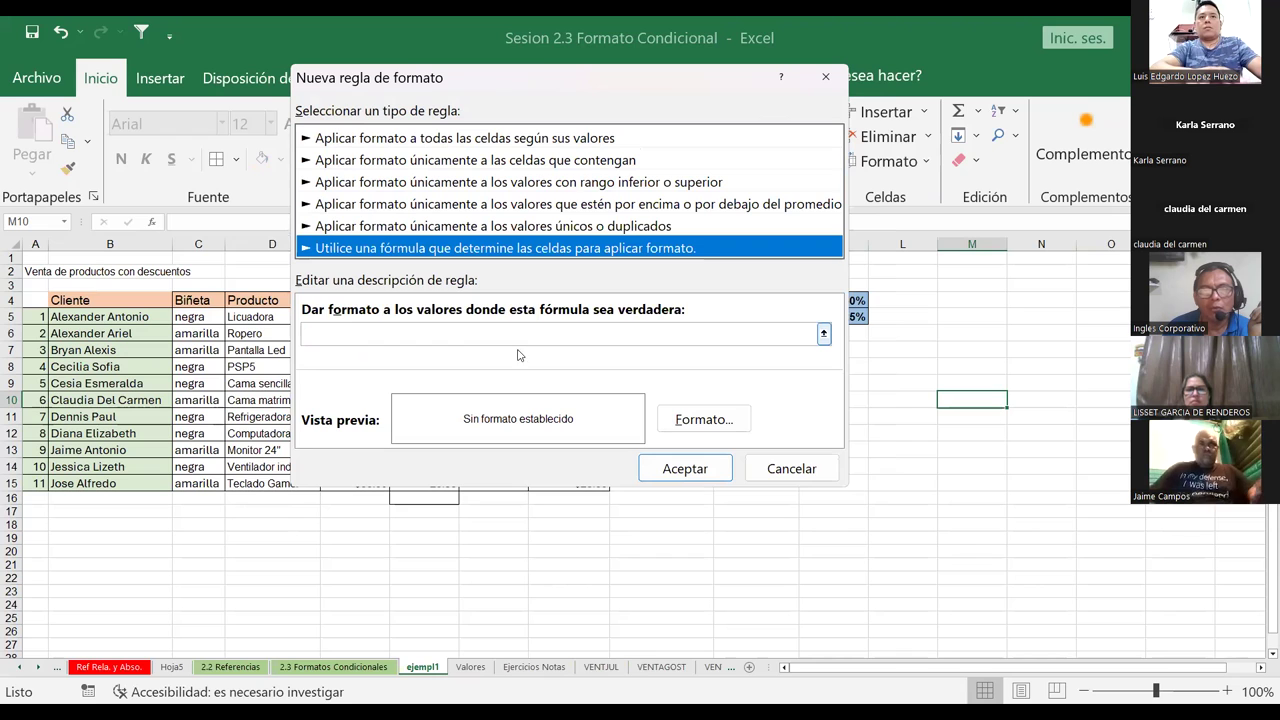
{"action": "left_click", "coordinate": [822, 336]}
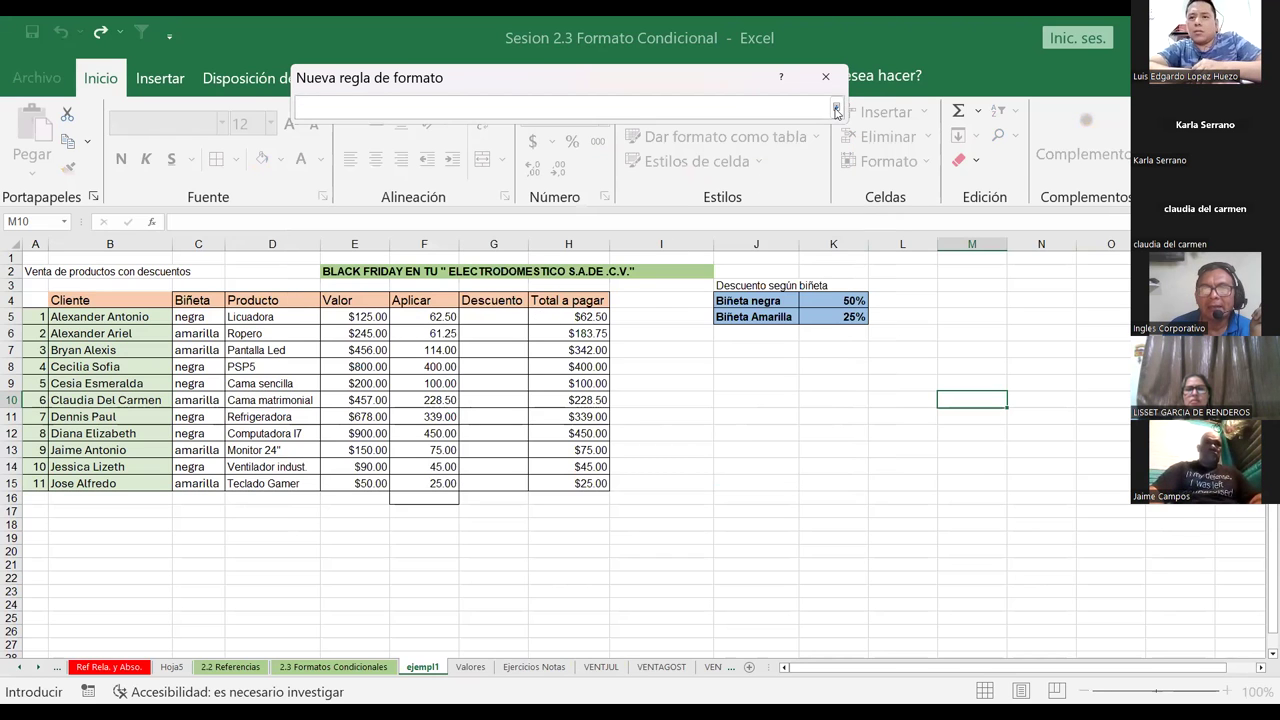
Step: Format the rule with Normal style and orange Color de Trama, then cancel the rule
{"action": "left_click", "coordinate": [837, 109]}
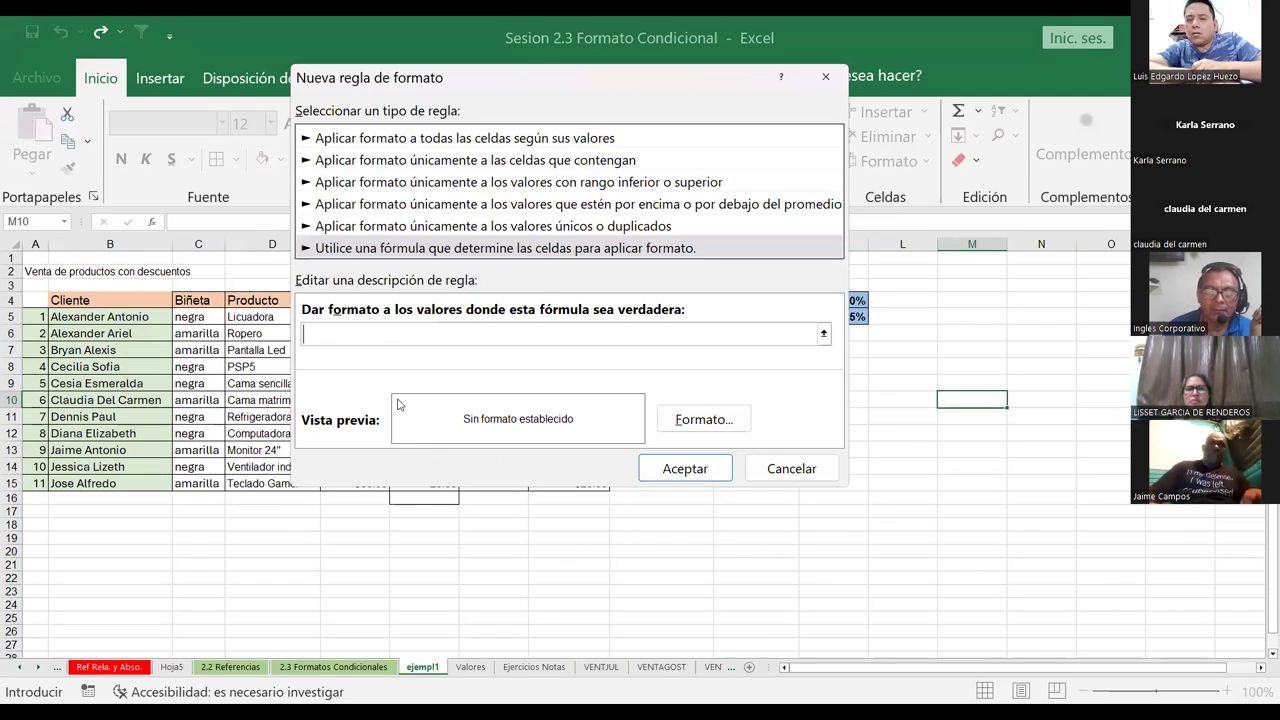
{"action": "left_click", "coordinate": [703, 423]}
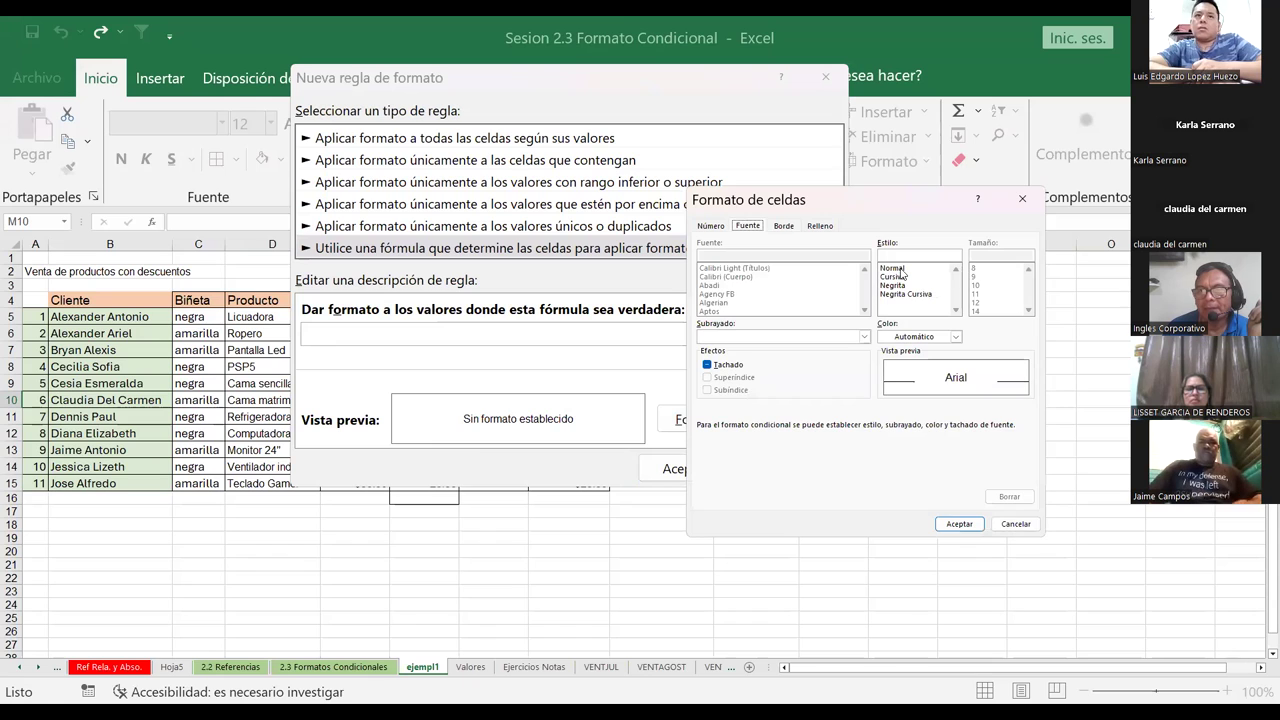
{"action": "left_click", "coordinate": [897, 268]}
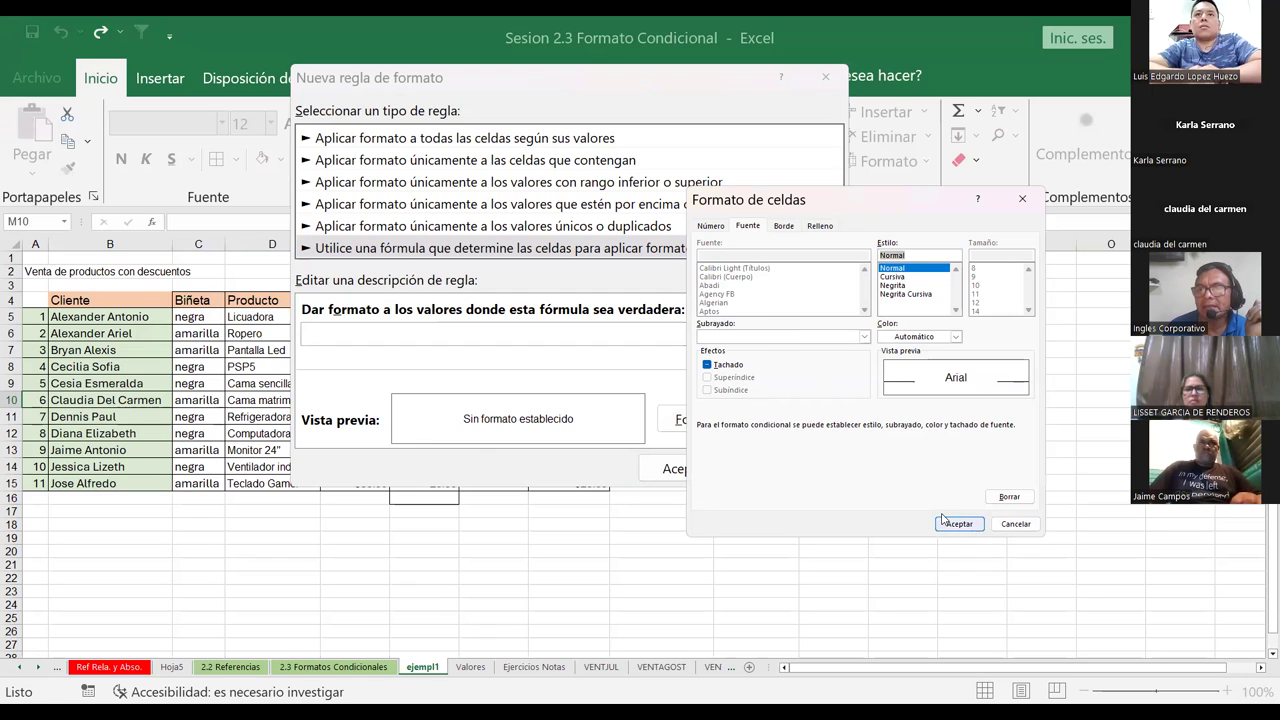
{"action": "left_click", "coordinate": [784, 226]}
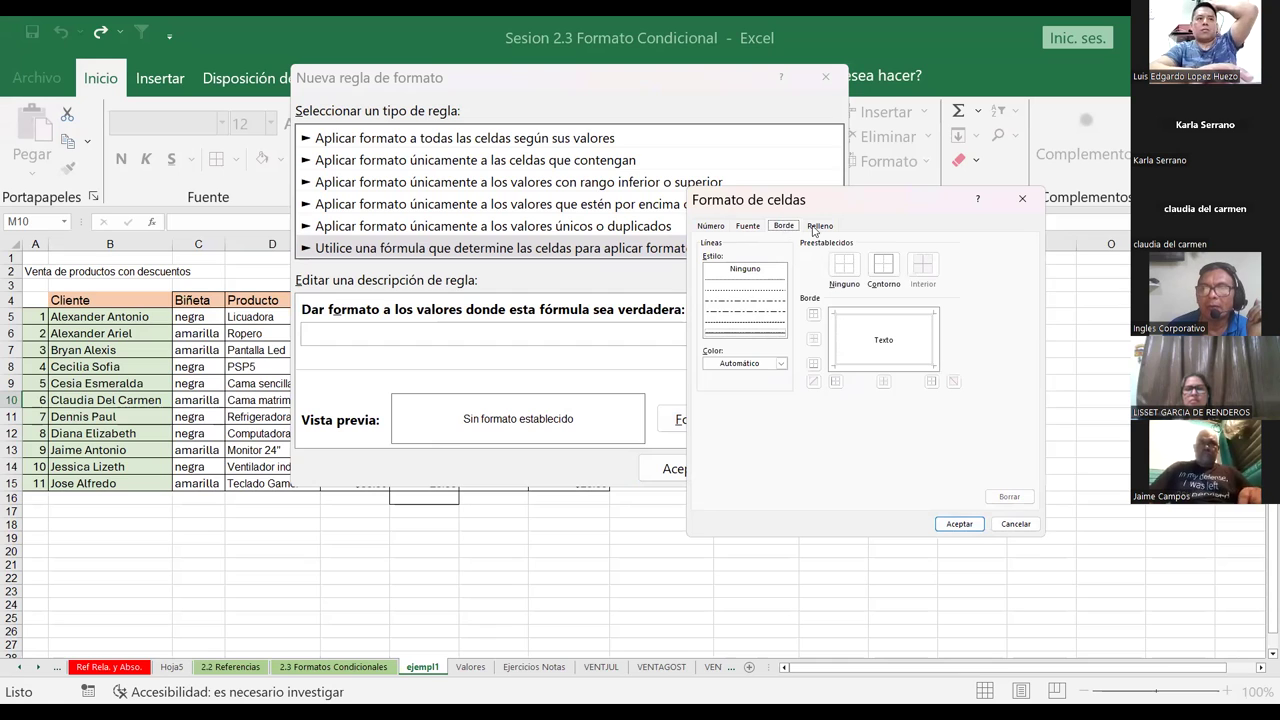
{"action": "left_click", "coordinate": [813, 229]}
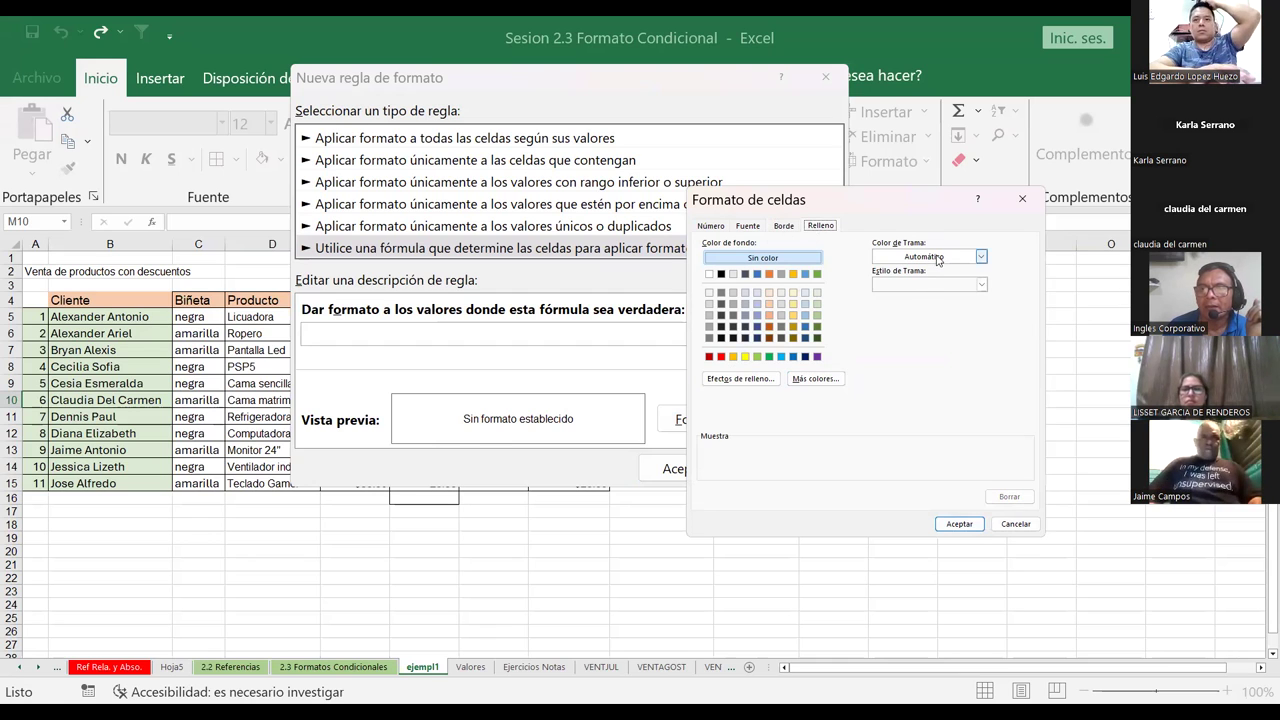
{"action": "left_click", "coordinate": [981, 256]}
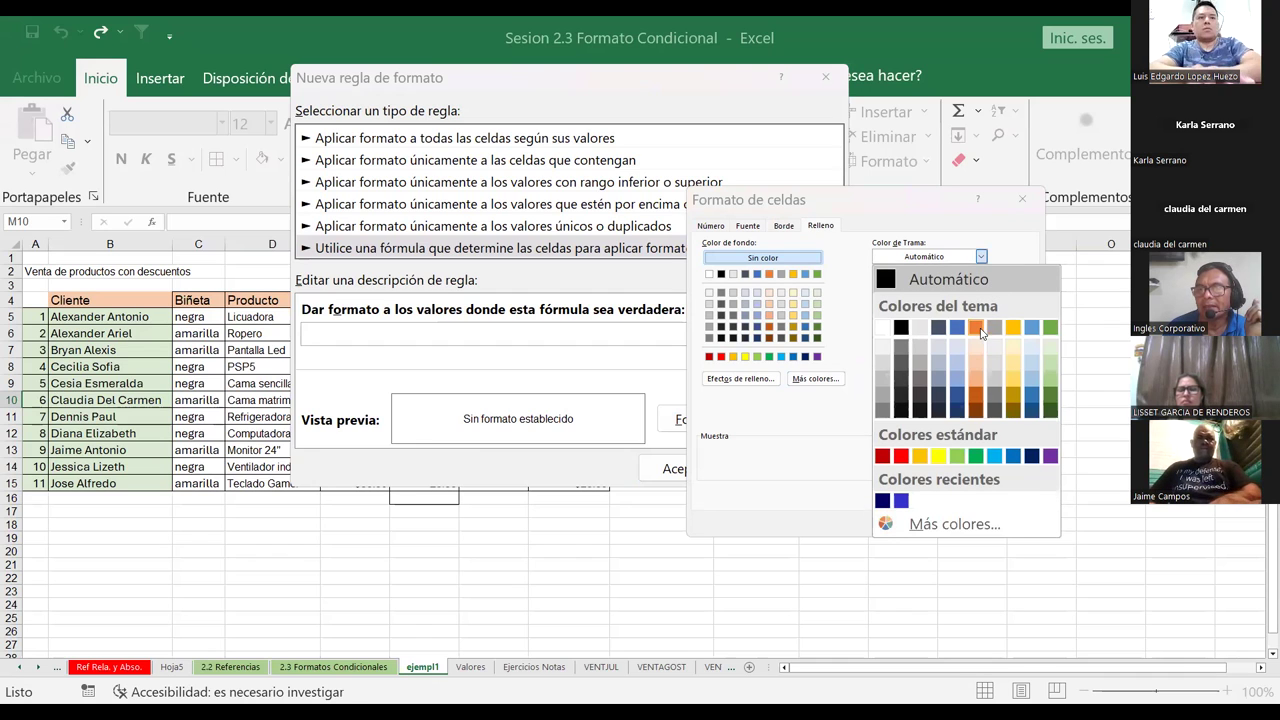
{"action": "left_click", "coordinate": [938, 456]}
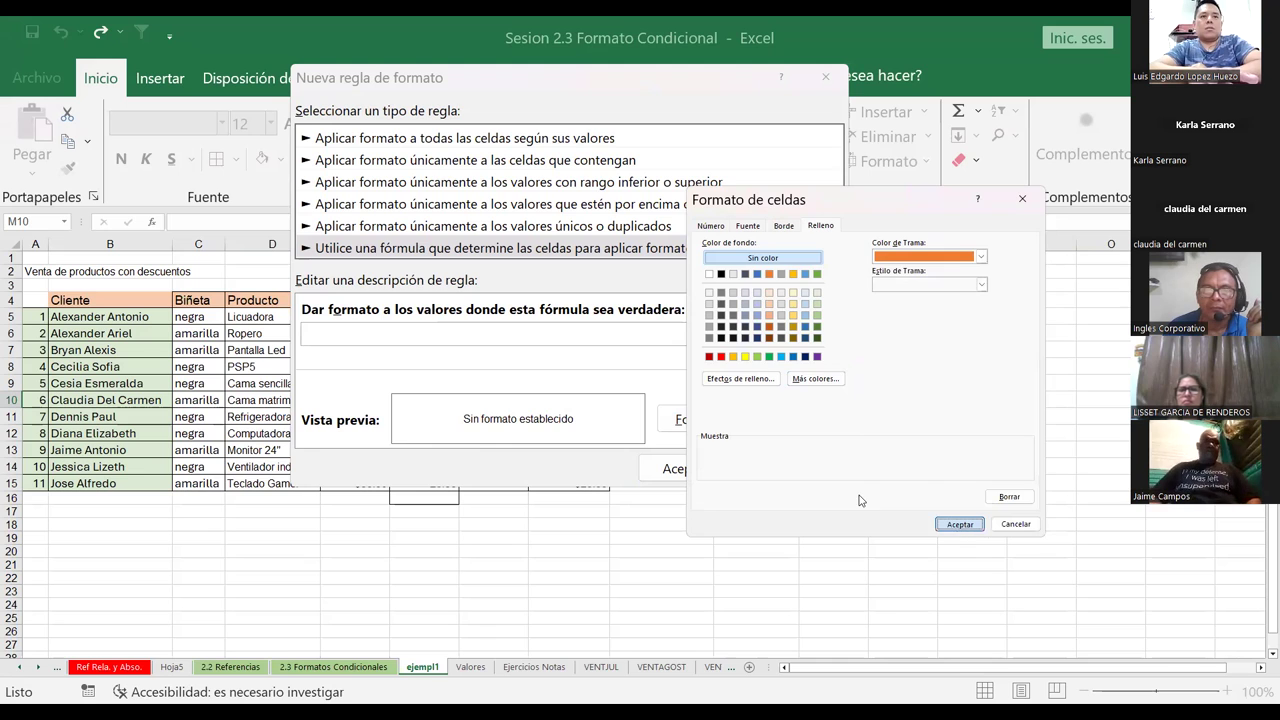
{"action": "left_click", "coordinate": [960, 524]}
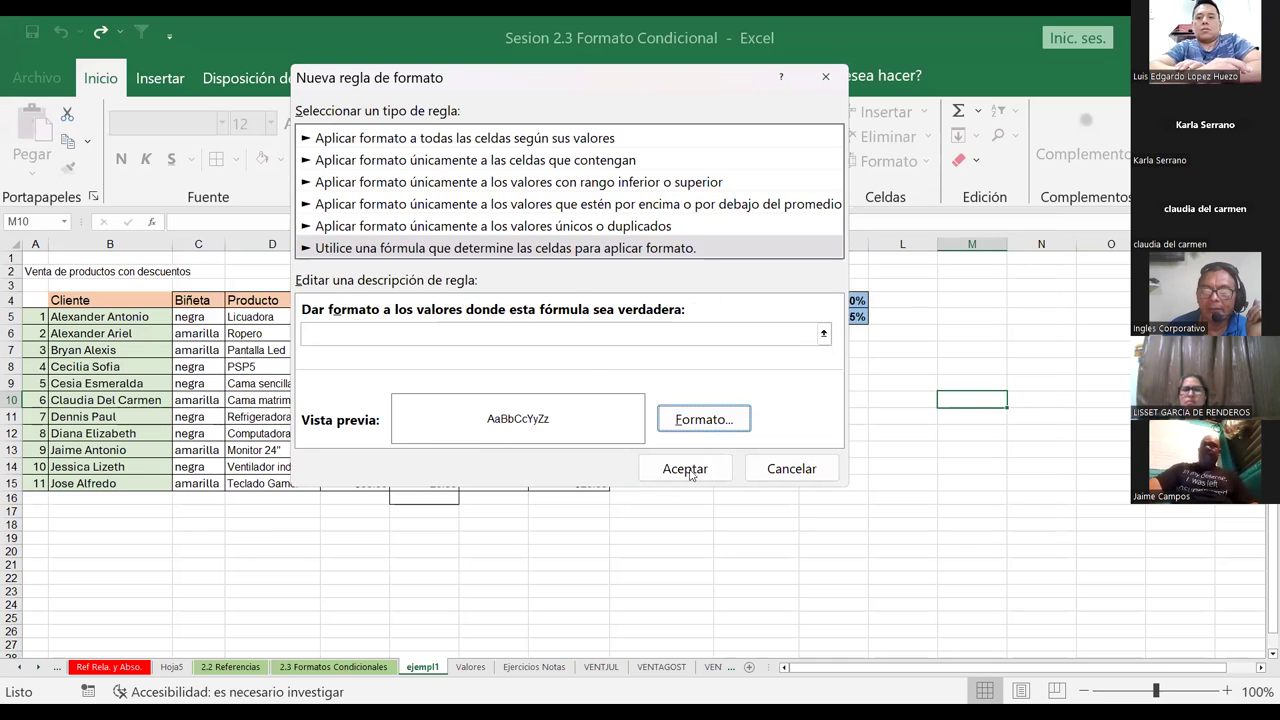
{"action": "key", "text": "Escape"}
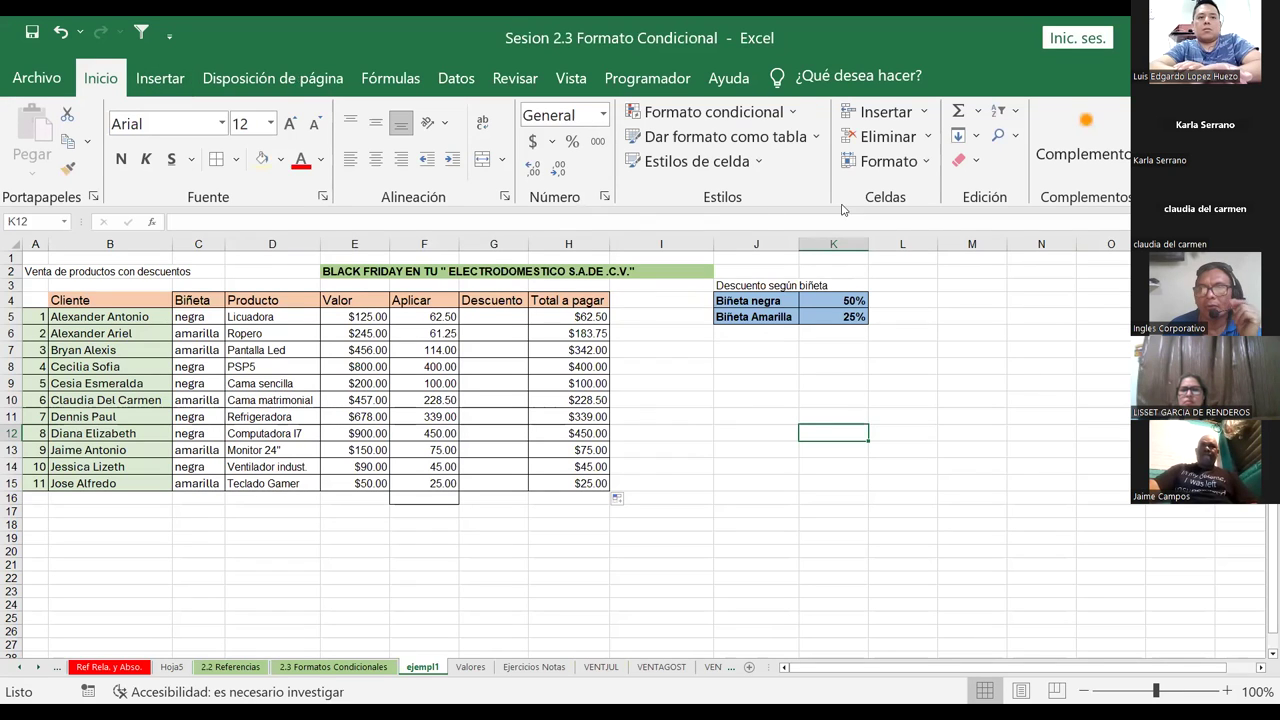
{"action": "left_click", "coordinate": [792, 113]}
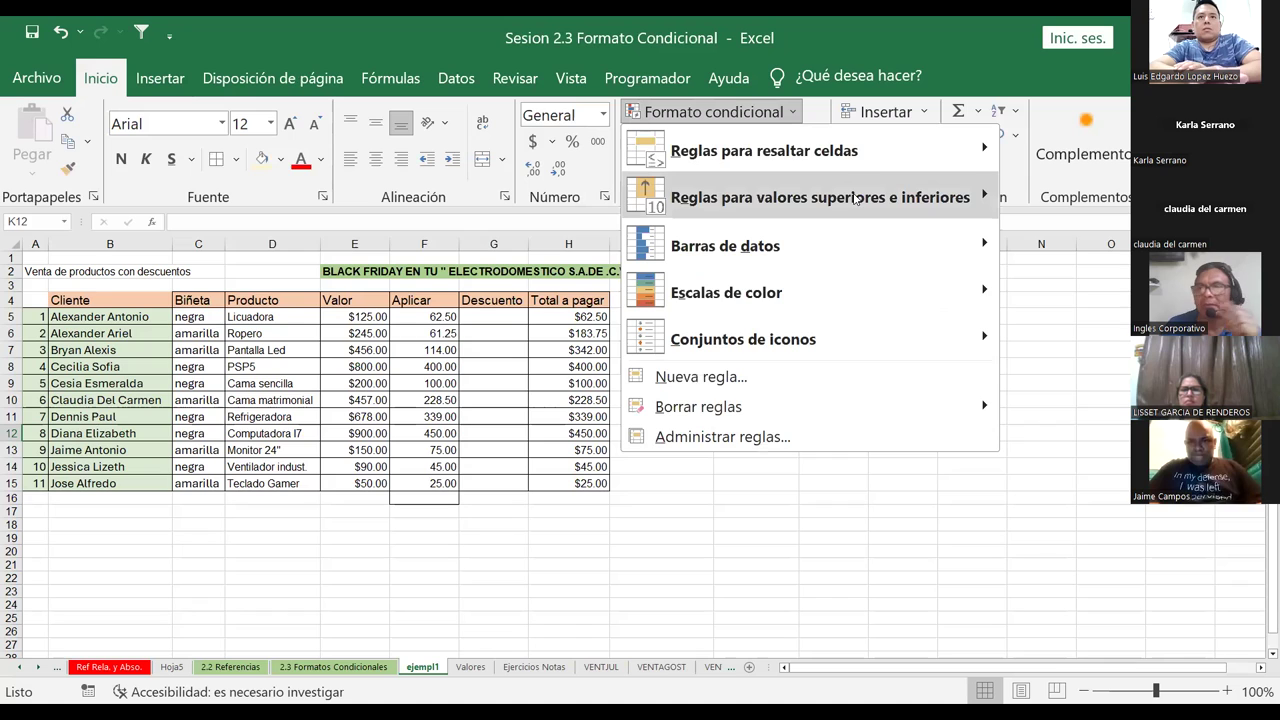
{"action": "mouse_move", "coordinate": [857, 199]}
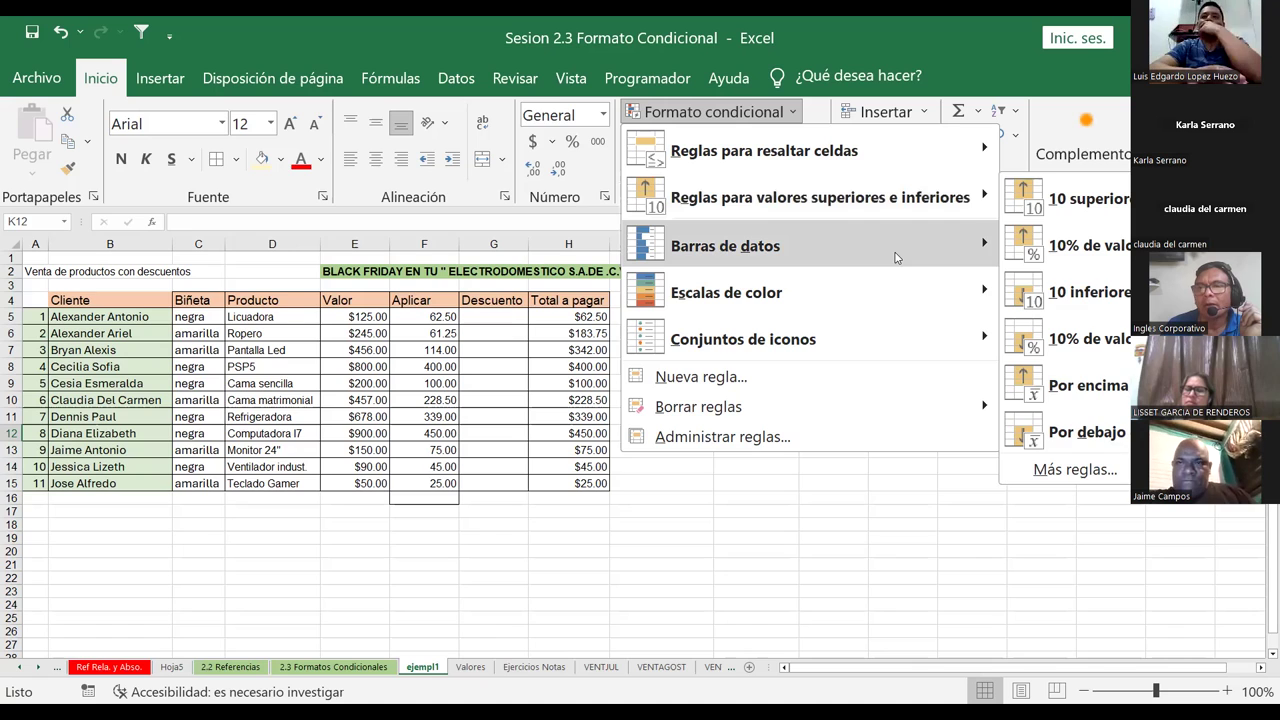
{"action": "mouse_move", "coordinate": [890, 246]}
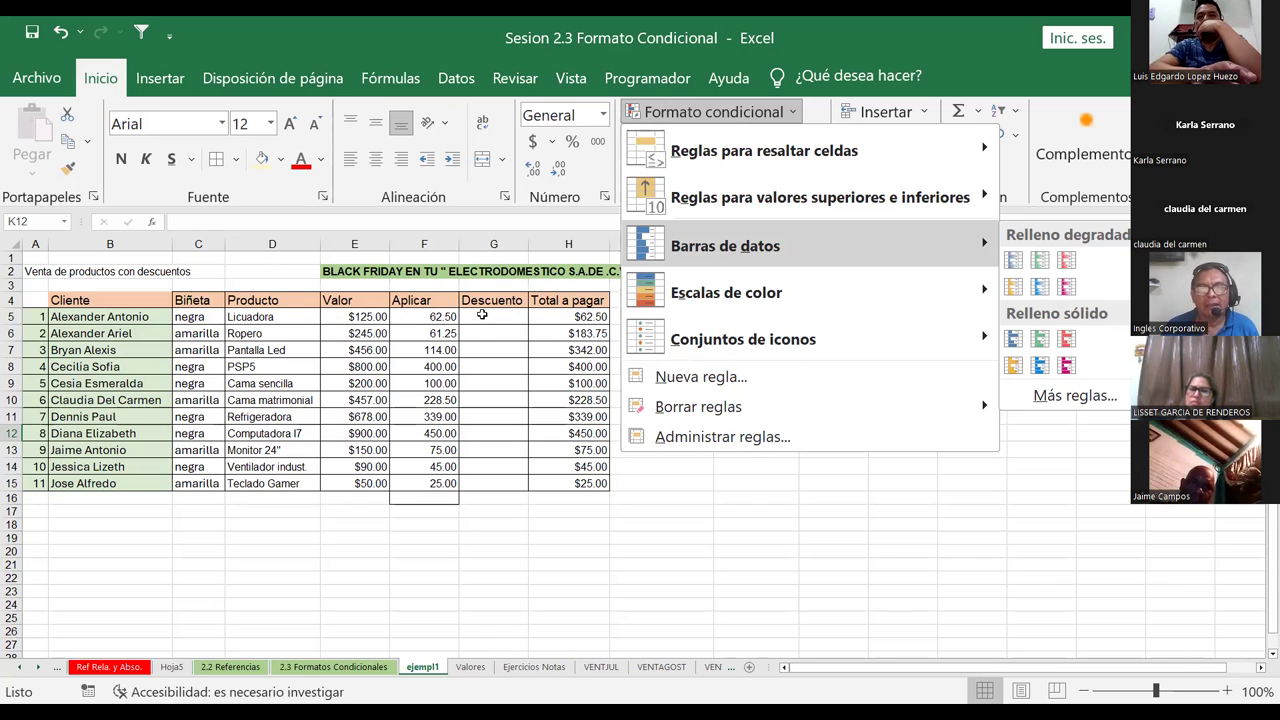
{"action": "left_click", "coordinate": [482, 316]}
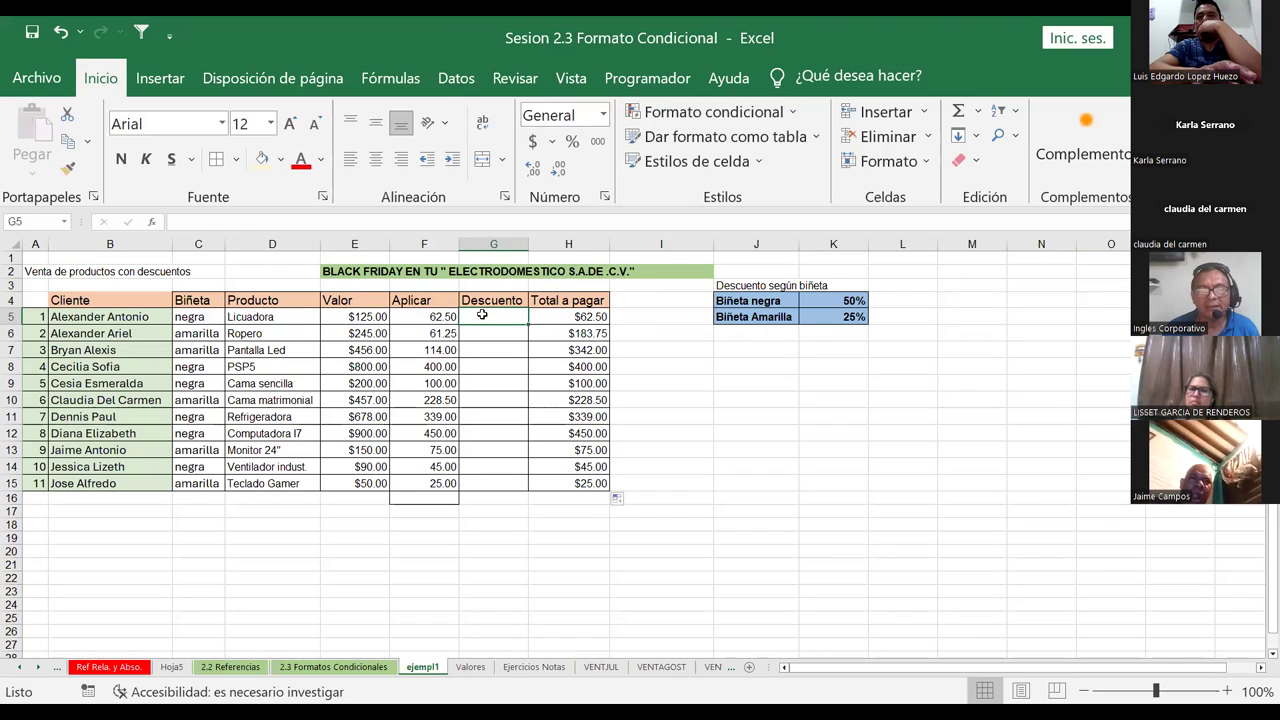
{"action": "left_click", "coordinate": [424, 486]}
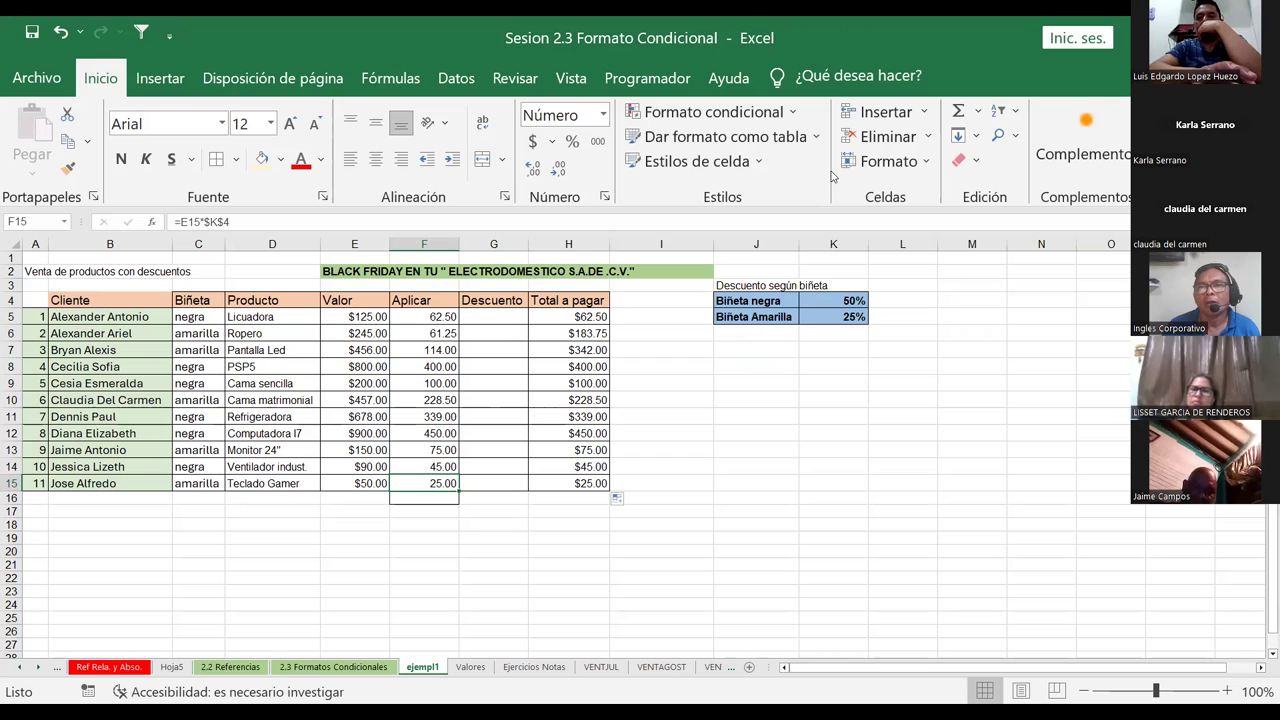
{"action": "left_click", "coordinate": [799, 113]}
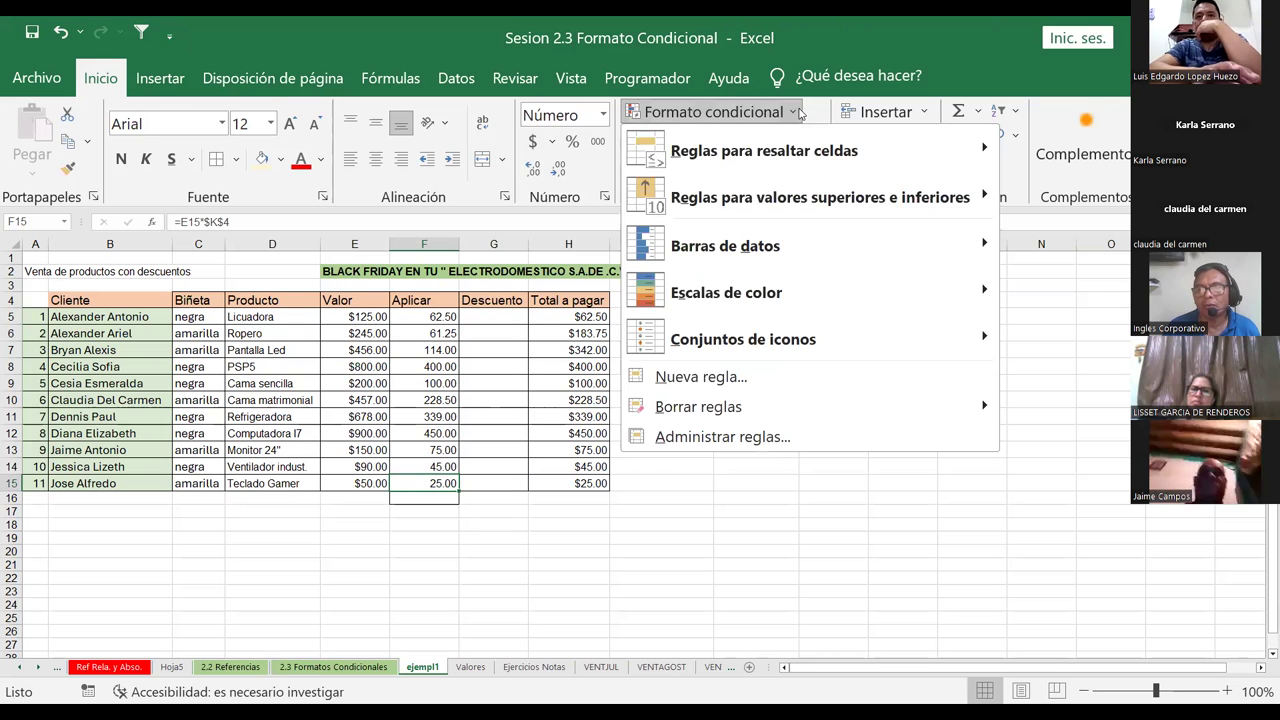
{"action": "mouse_move", "coordinate": [810, 292]}
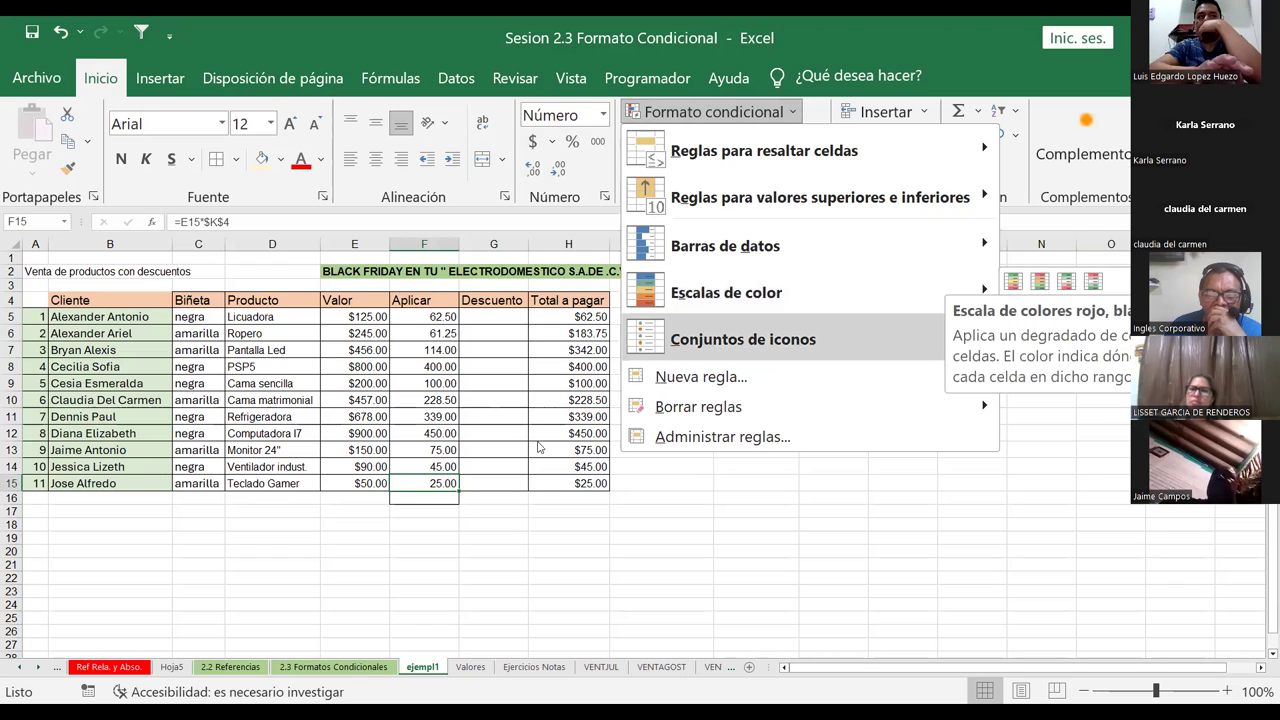
Step: Select F5:F15 and preview Color Scales and the Icon Sets > Ratings bars
{"action": "left_click", "coordinate": [487, 418]}
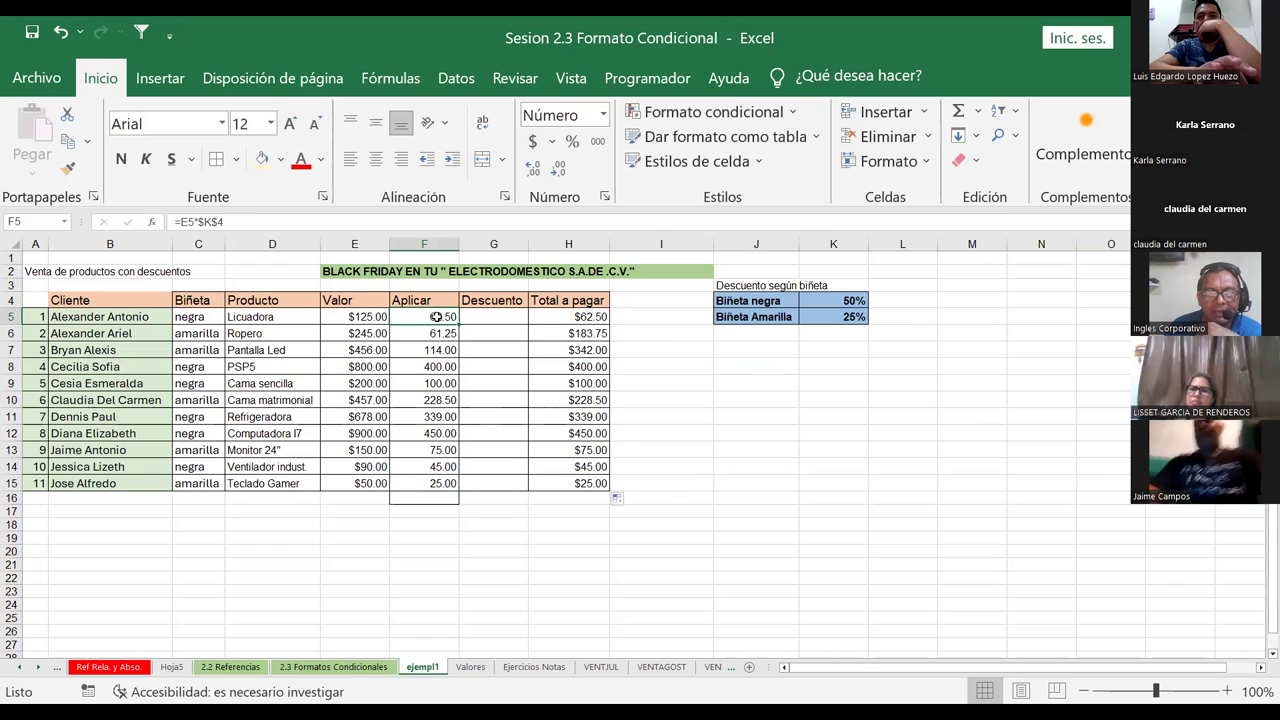
{"action": "left_click_drag", "start_coordinate": [430, 316], "coordinate": [437, 483]}
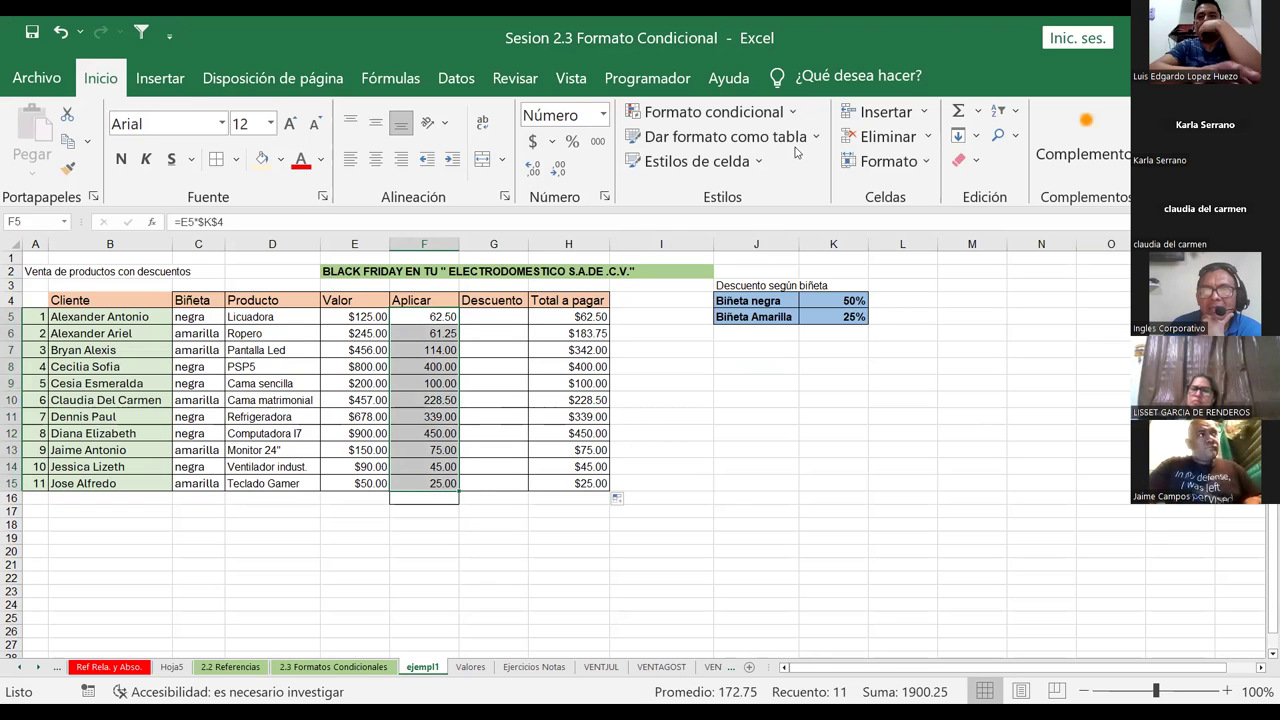
{"action": "left_click", "coordinate": [794, 113]}
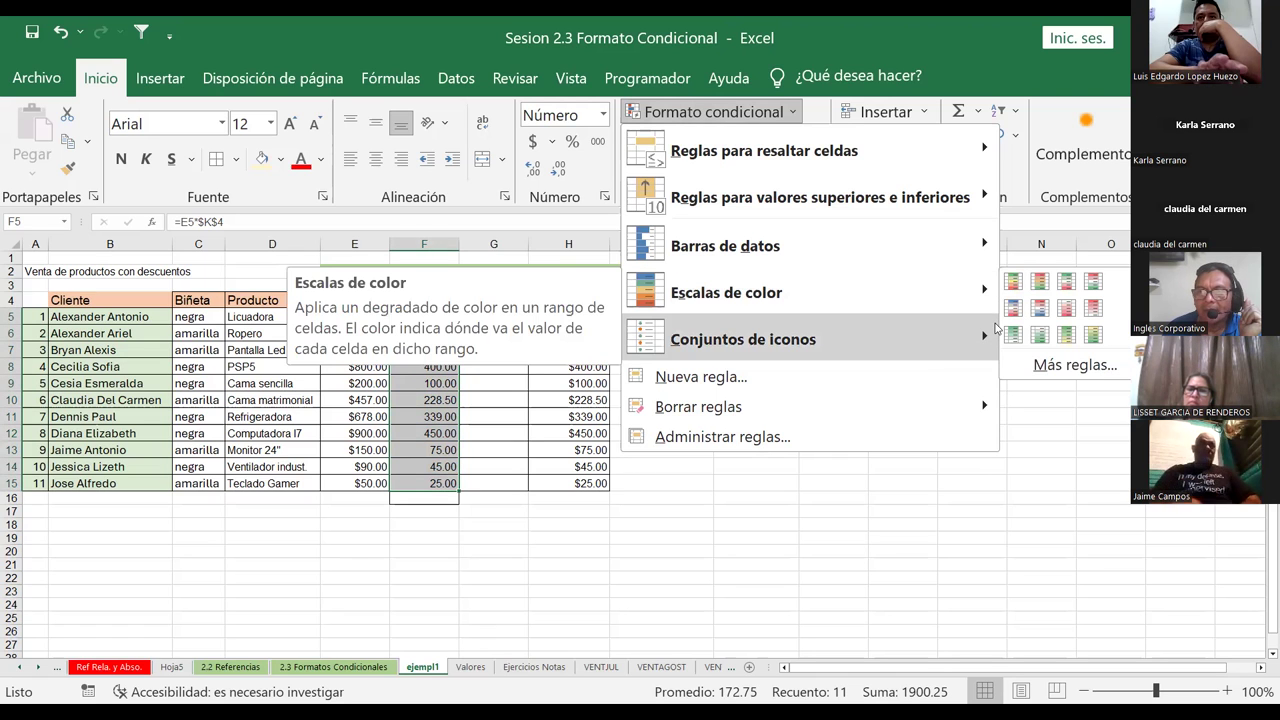
{"action": "mouse_move", "coordinate": [1005, 340]}
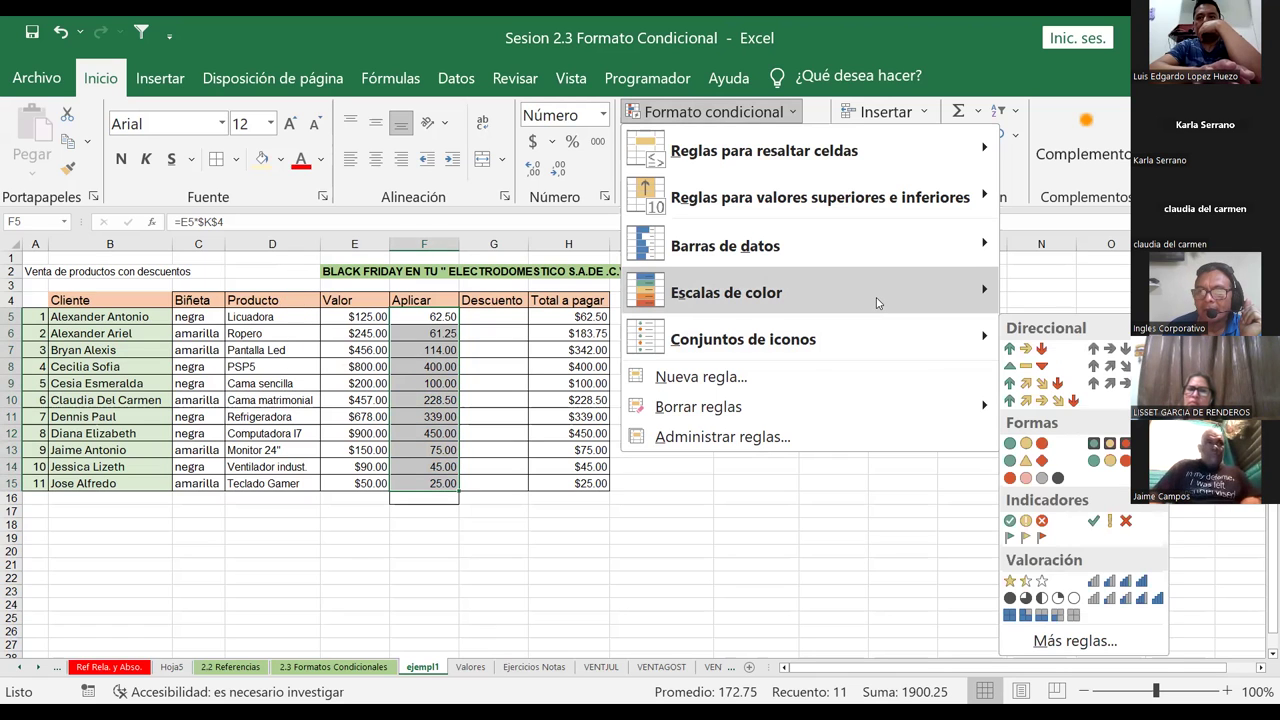
{"action": "mouse_move", "coordinate": [877, 300]}
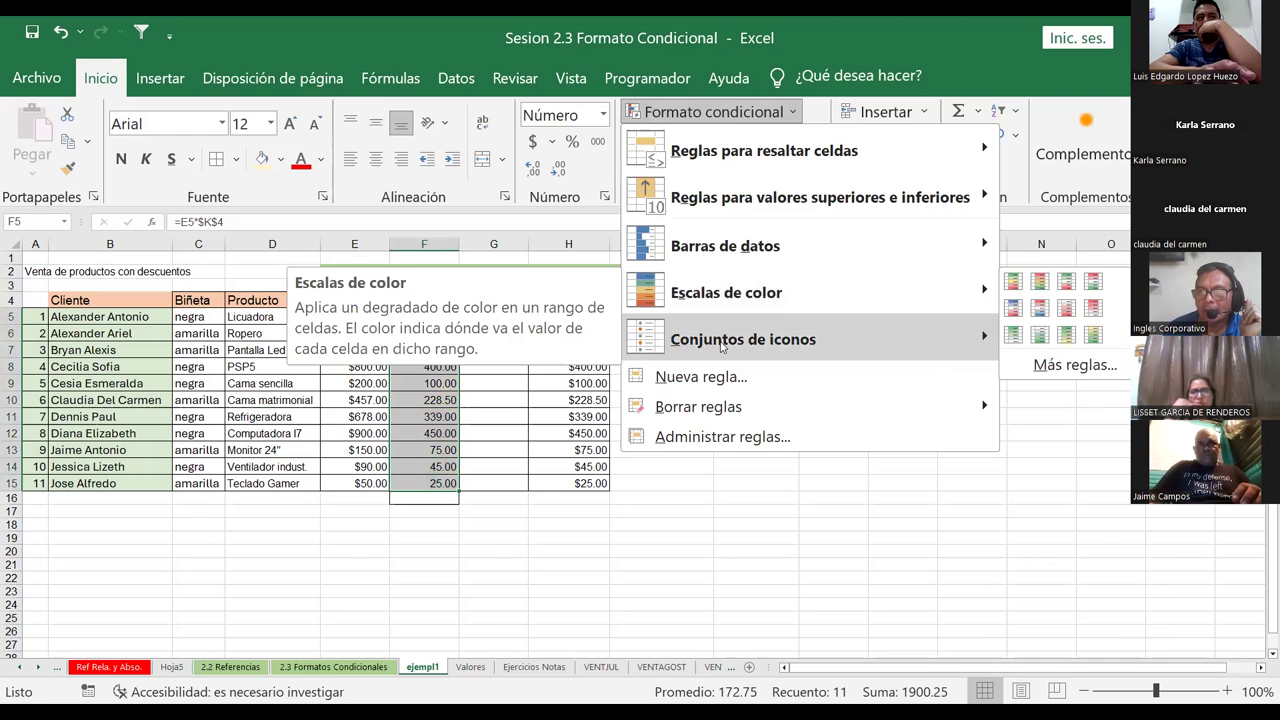
{"action": "mouse_move", "coordinate": [724, 346]}
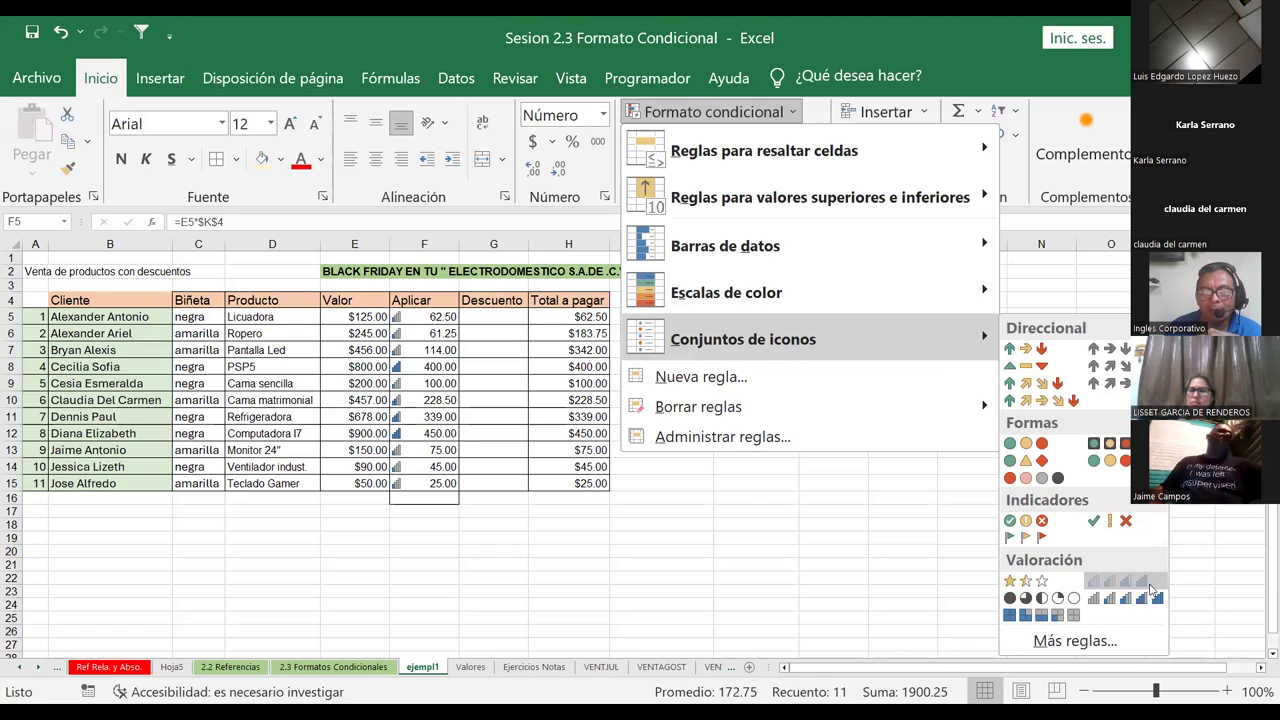
Step: Apply the Ratings icon set to F5:F15, check F8 and F15, then undo it
{"action": "left_click", "coordinate": [422, 437]}
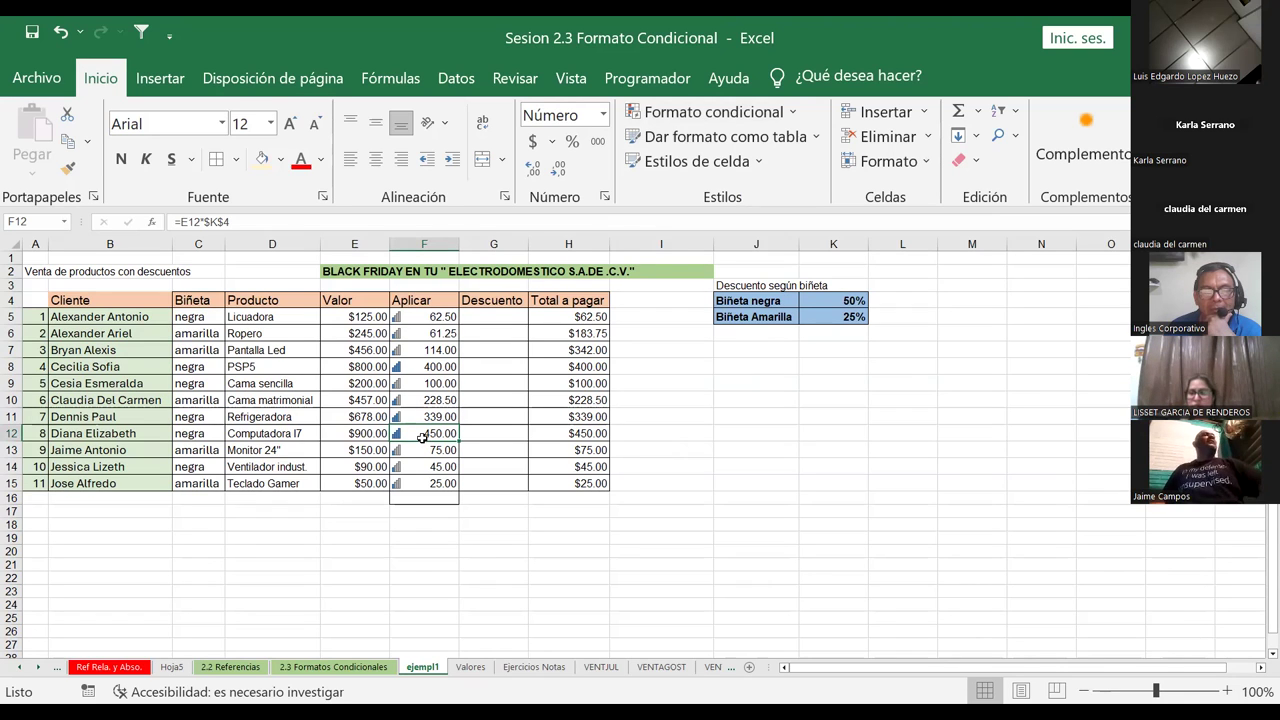
{"action": "left_click", "coordinate": [432, 484]}
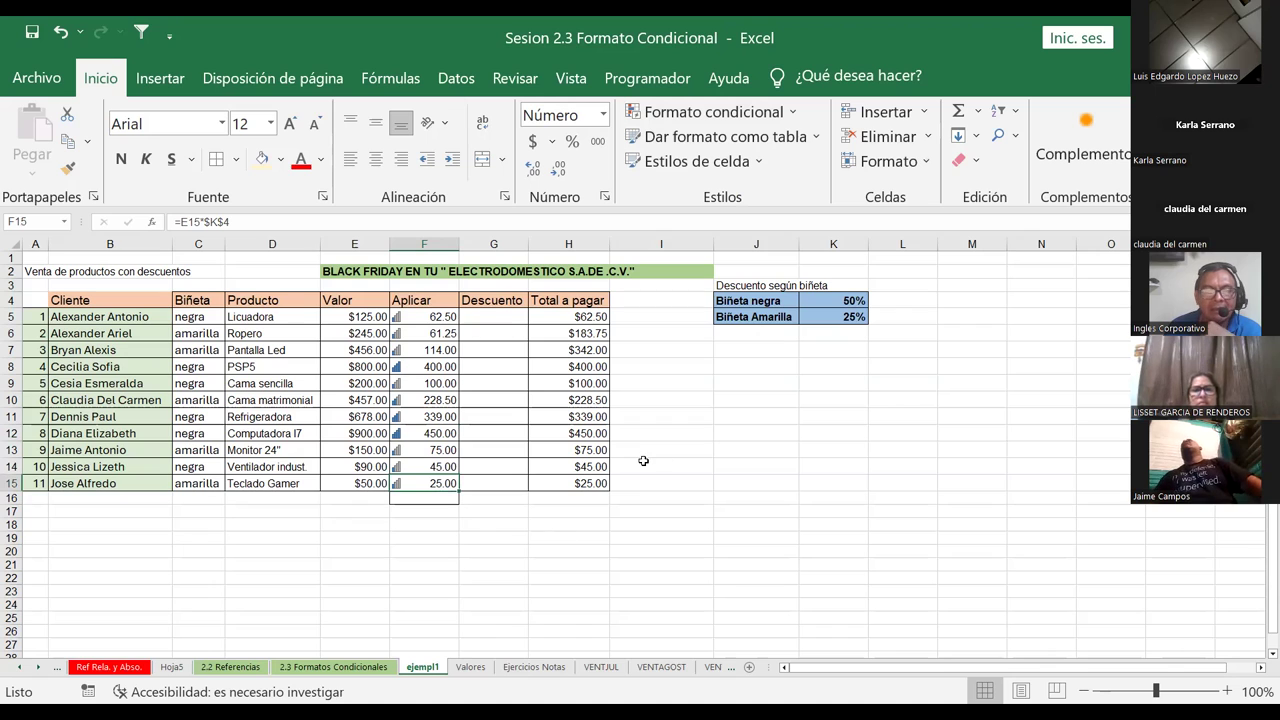
{"action": "left_click", "coordinate": [427, 368]}
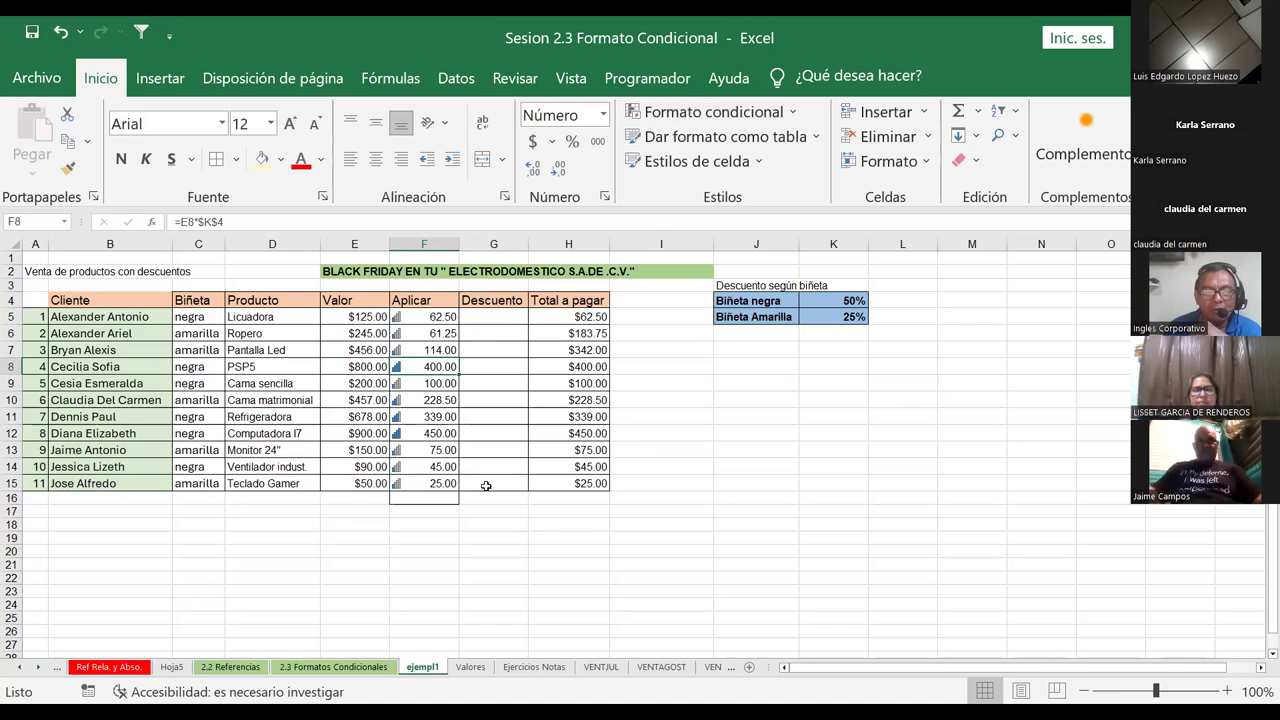
{"action": "left_click", "coordinate": [428, 484]}
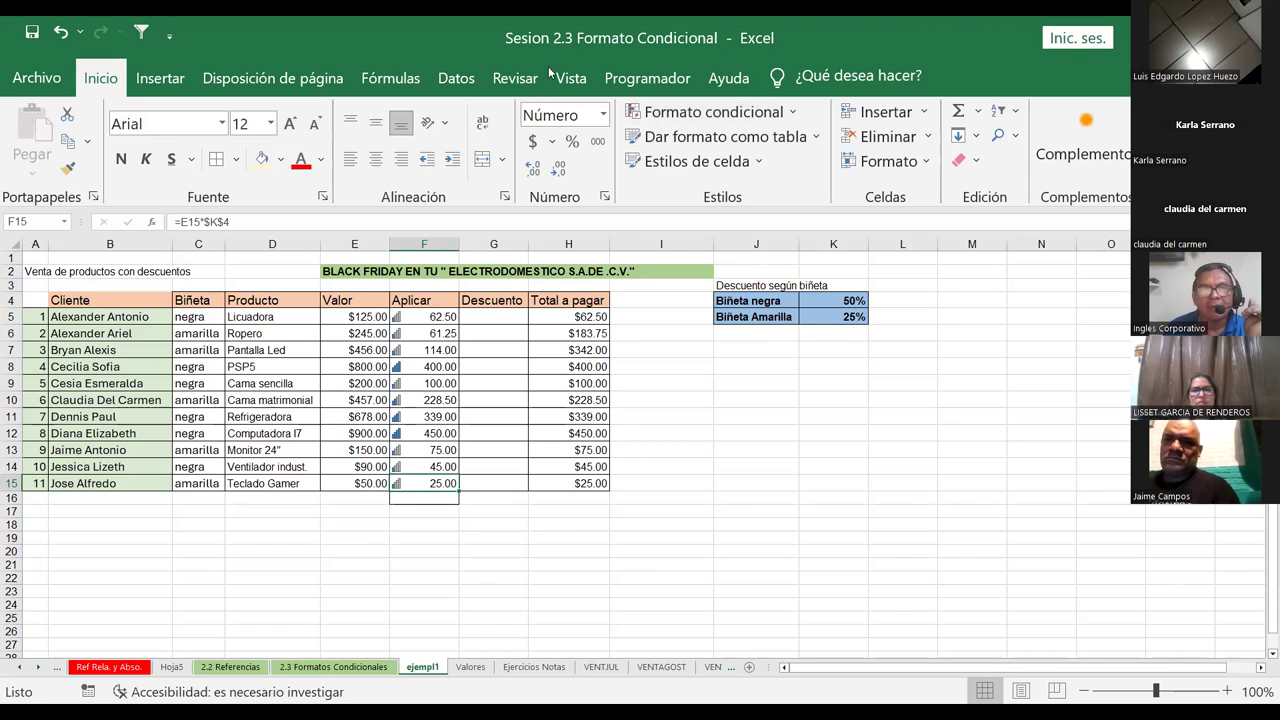
{"action": "left_click", "coordinate": [61, 32]}
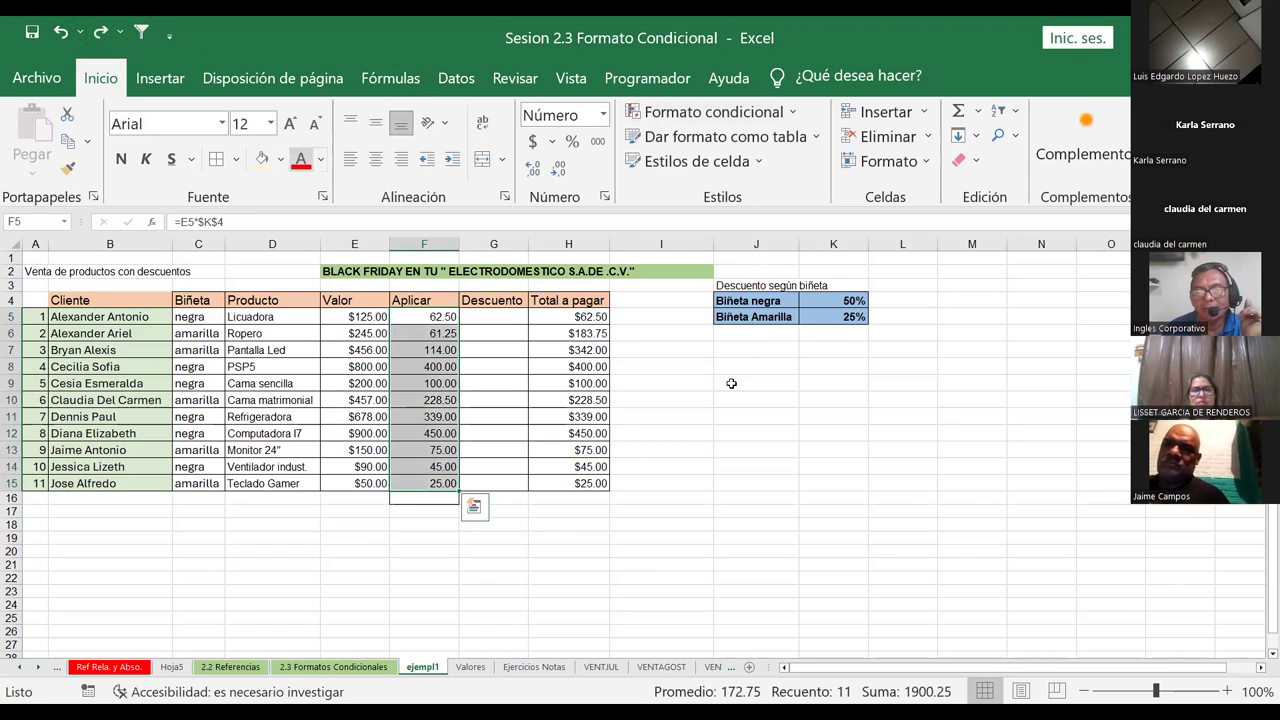
Step: Select J9 and open the Conditional Formatting menu, then dismiss it with Esc
{"action": "left_click", "coordinate": [731, 383]}
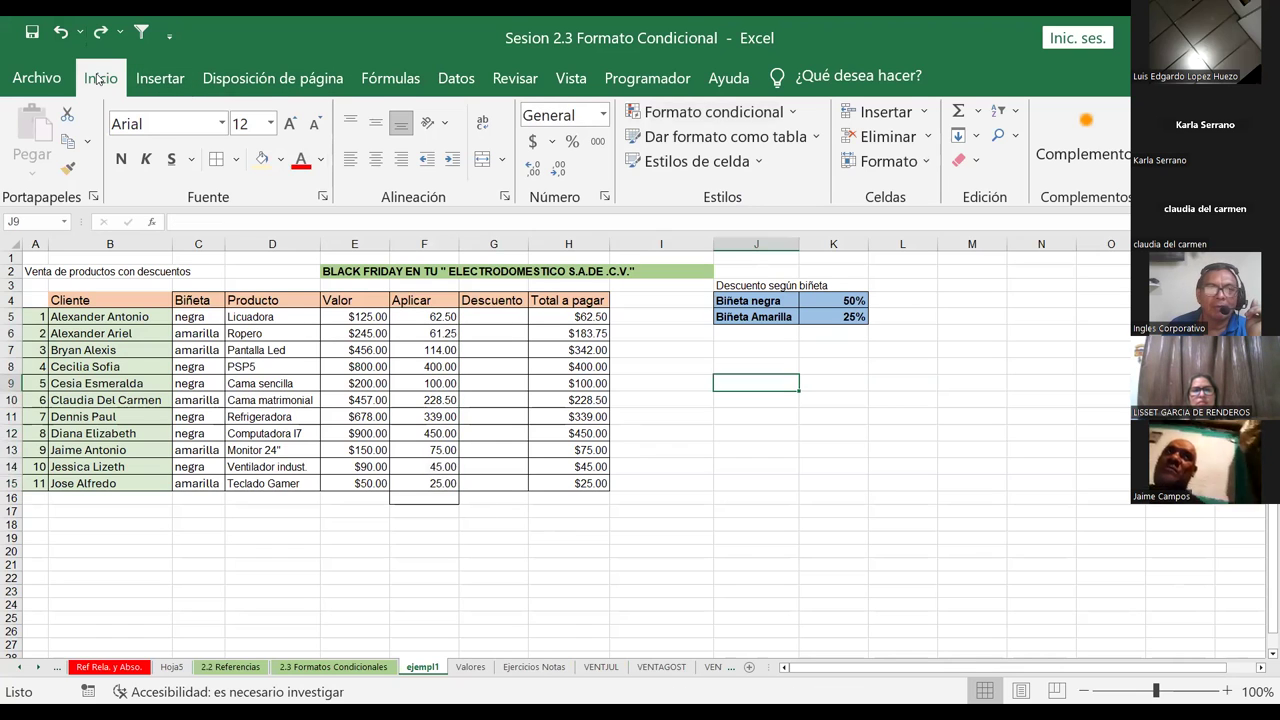
{"action": "left_click", "coordinate": [793, 113]}
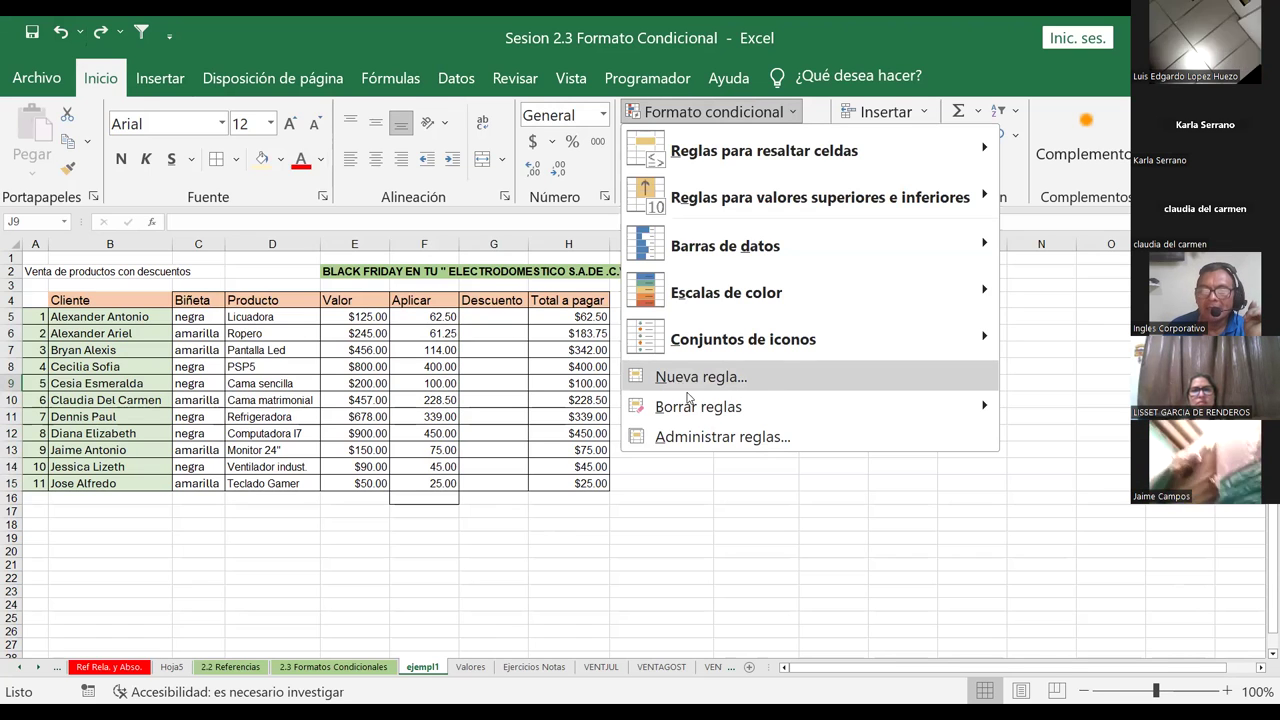
{"action": "mouse_move", "coordinate": [736, 409]}
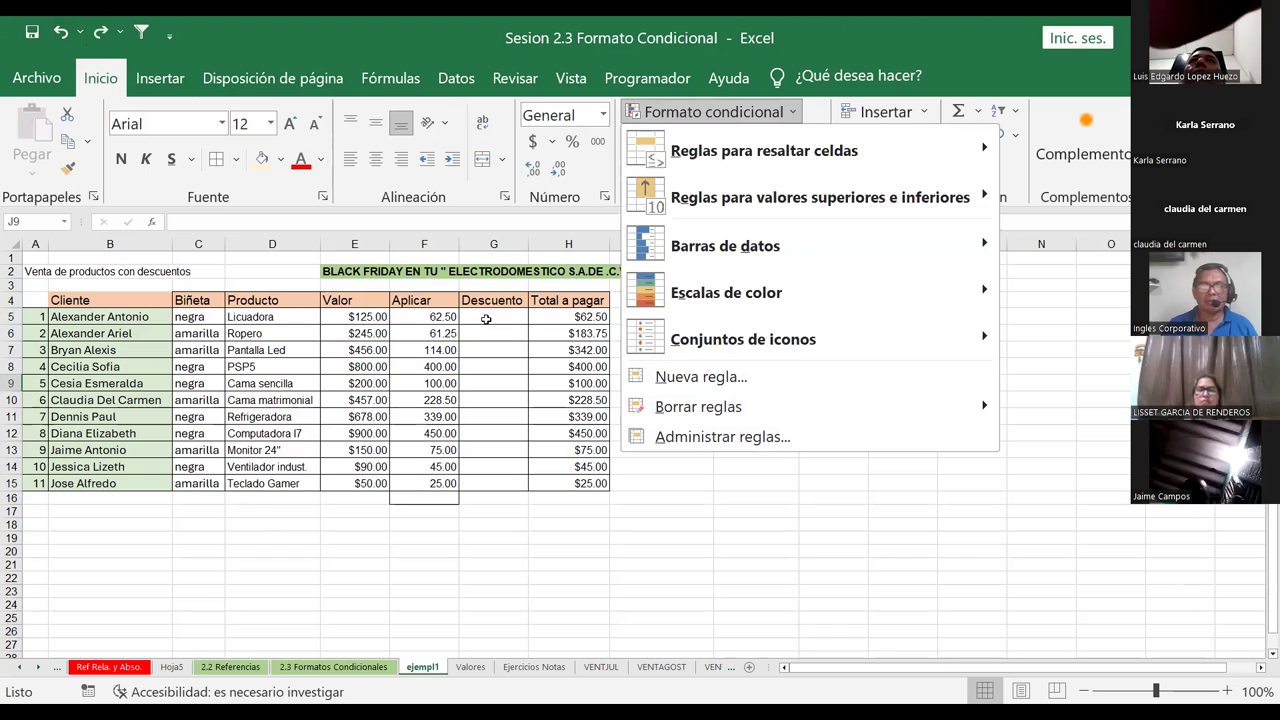
{"action": "key", "text": "Escape"}
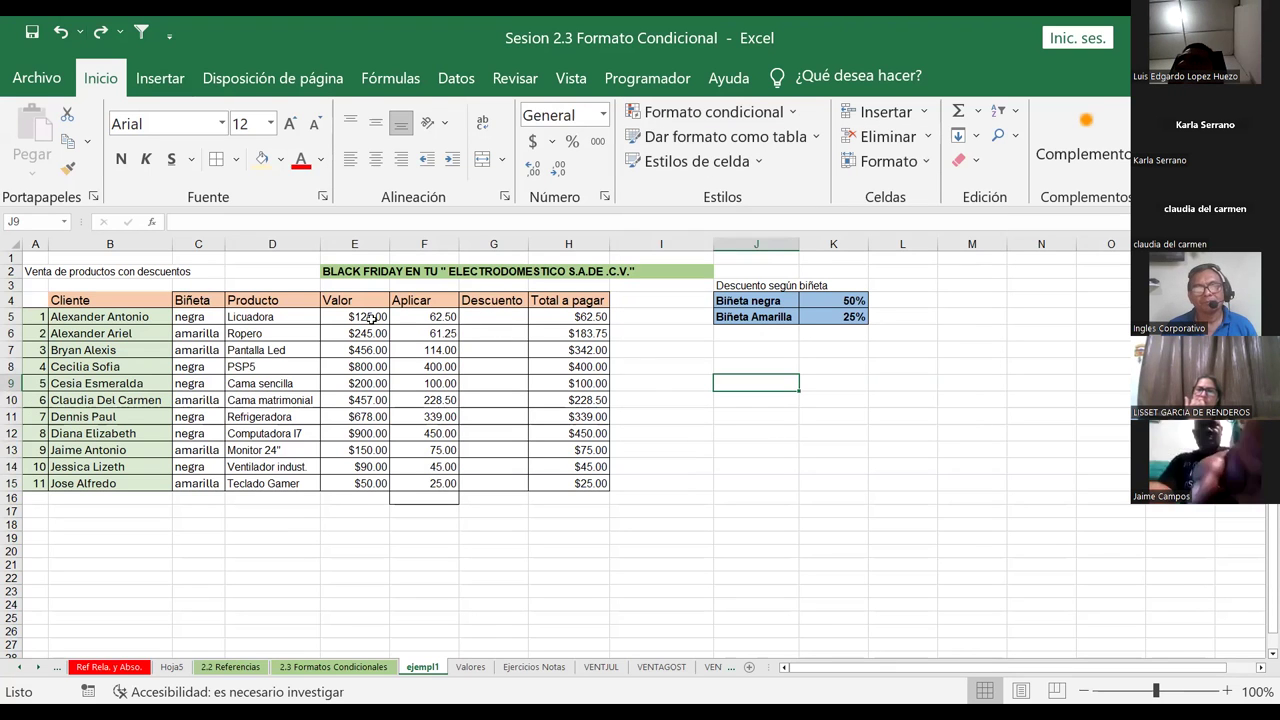
Step: Drag from E5 to E15 to select the Valor column amounts
{"action": "left_click_drag", "start_coordinate": [345, 315], "coordinate": [348, 483]}
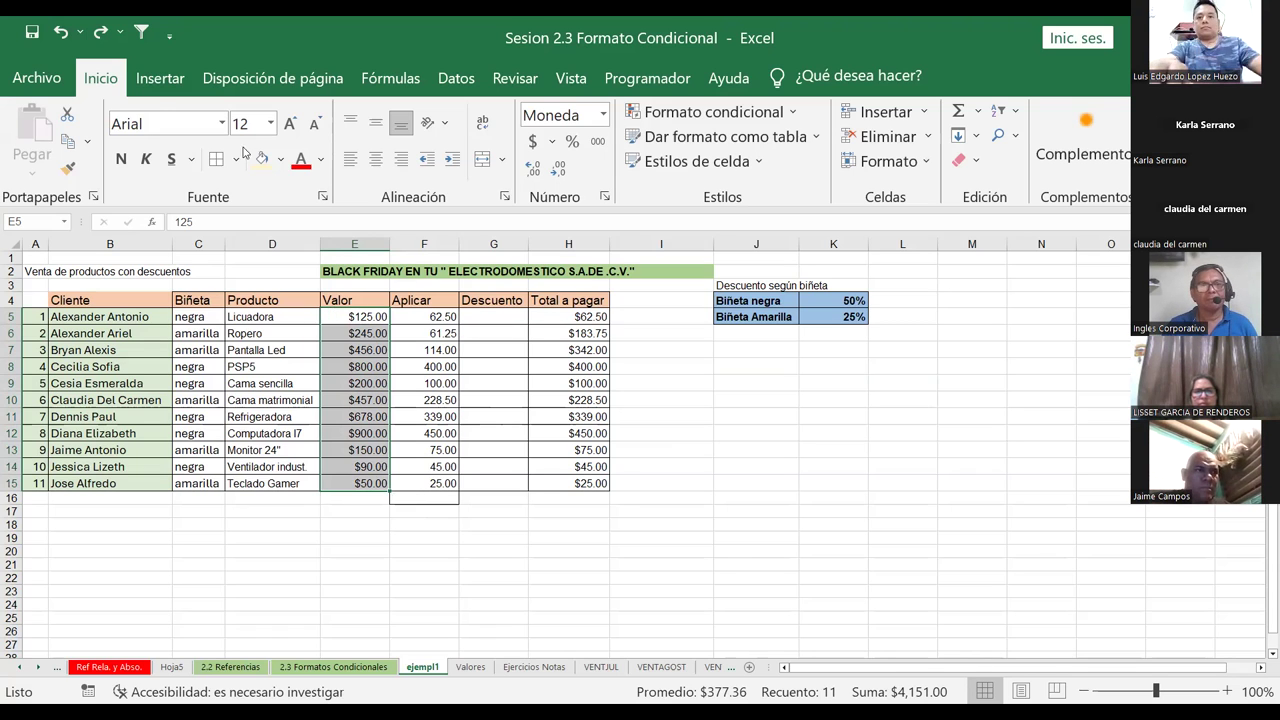
{"action": "left_click", "coordinate": [797, 113]}
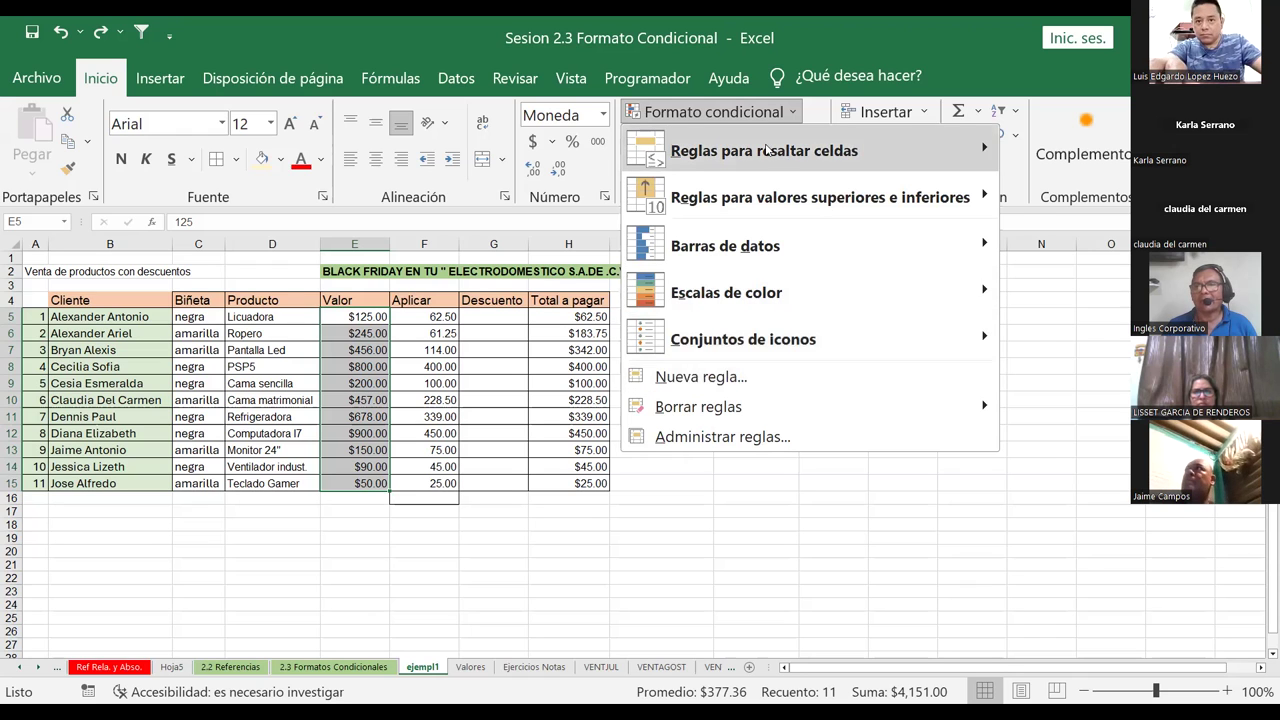
{"action": "mouse_move", "coordinate": [766, 150]}
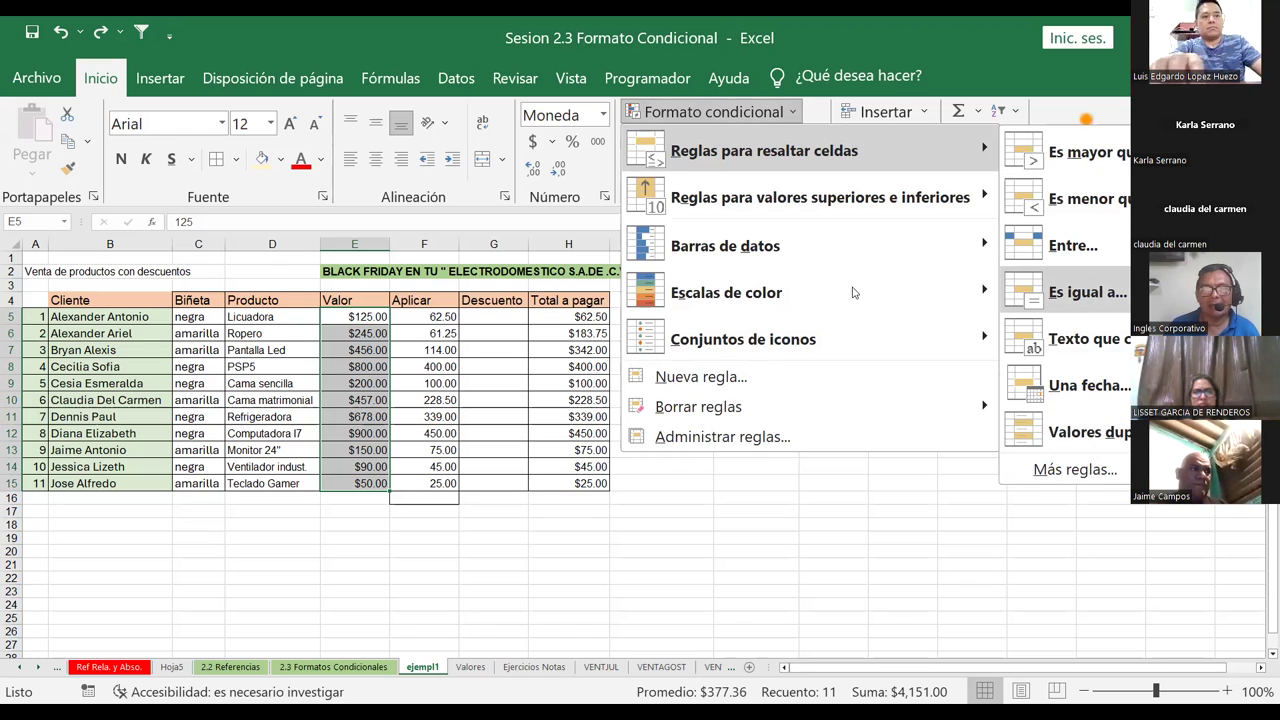
{"action": "left_click", "coordinate": [1085, 292]}
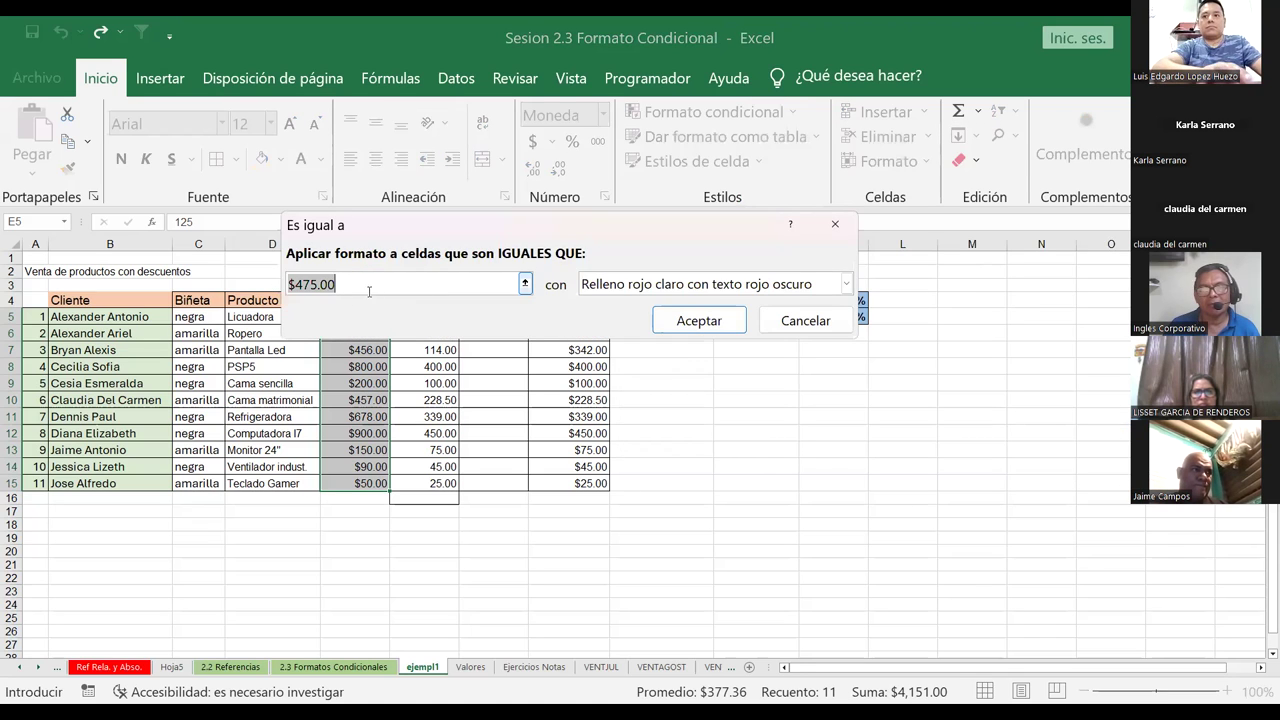
{"action": "left_click", "coordinate": [524, 284]}
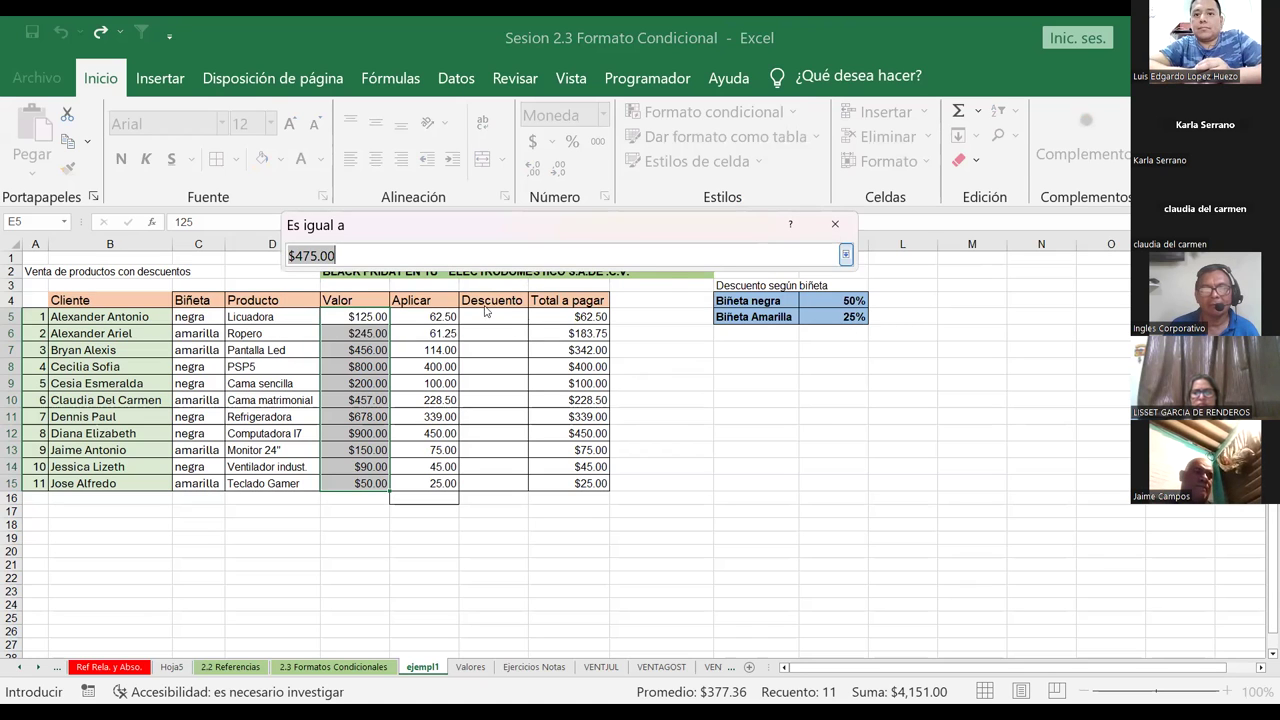
{"action": "key", "text": "Return"}
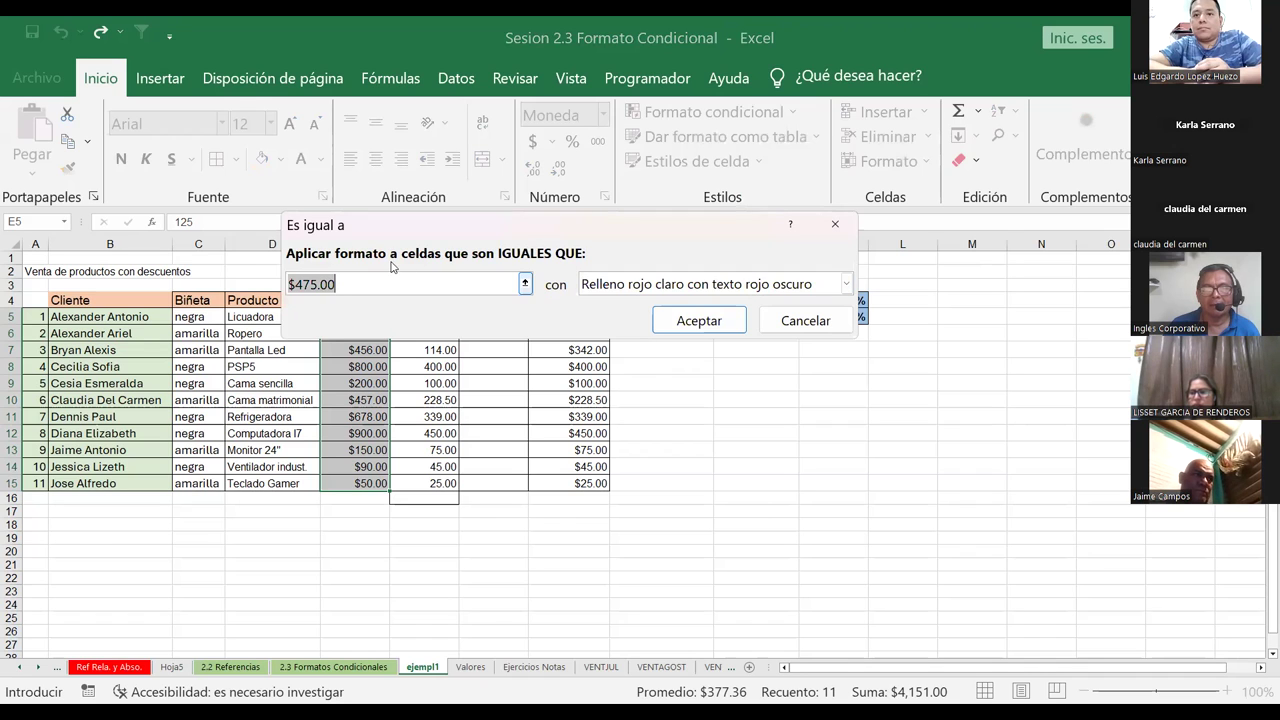
{"action": "left_click", "coordinate": [525, 285]}
{"action": "left_click_drag", "start_coordinate": [365, 317], "coordinate": [340, 486]}
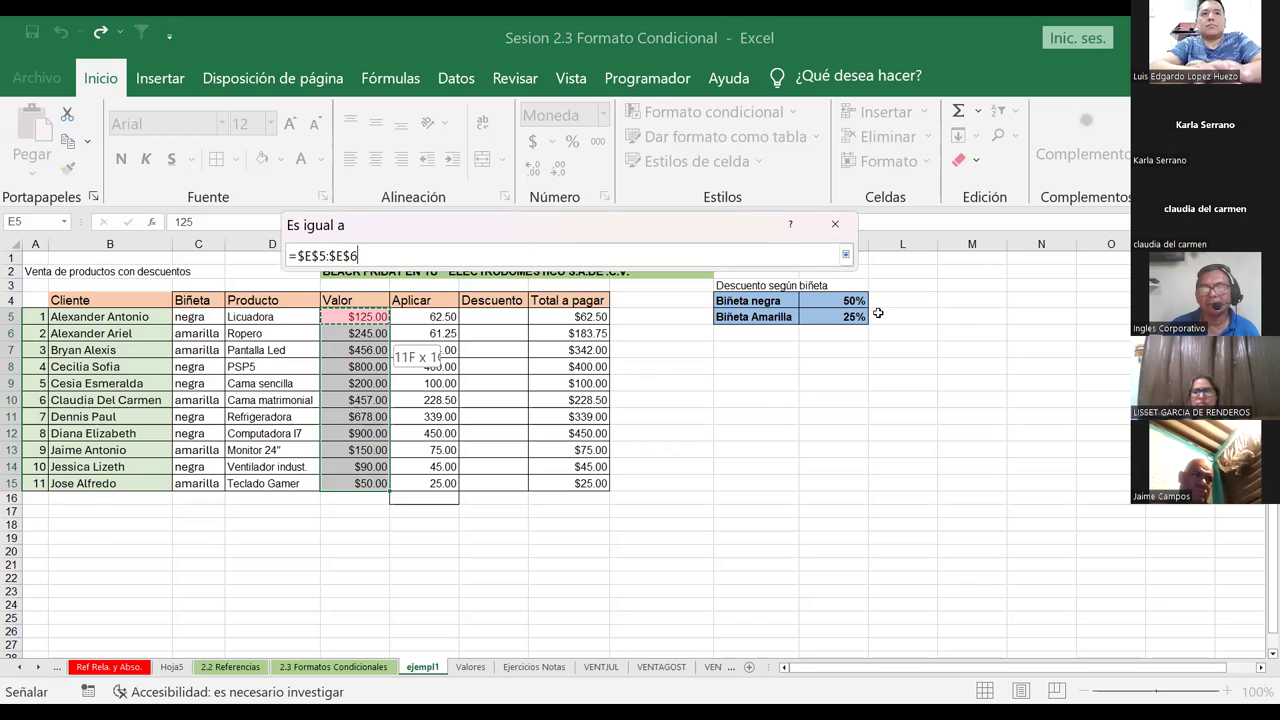
{"action": "left_click", "coordinate": [846, 256]}
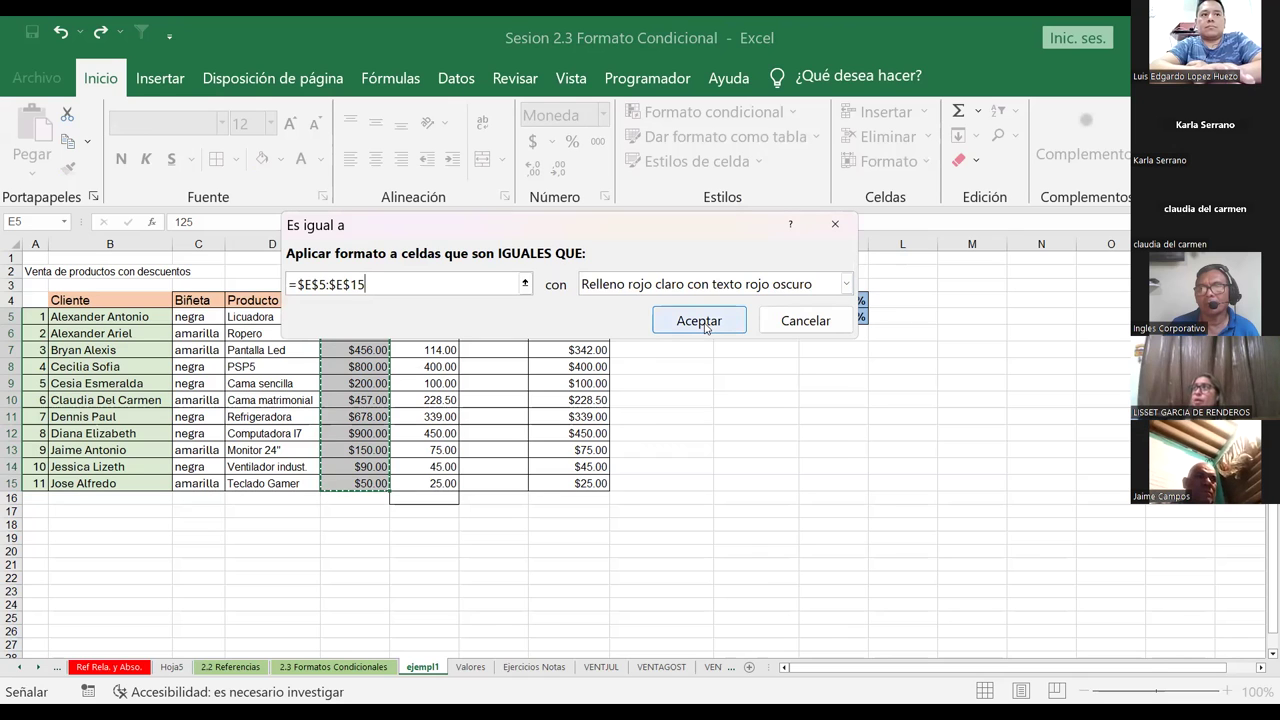
{"action": "left_click", "coordinate": [848, 286]}
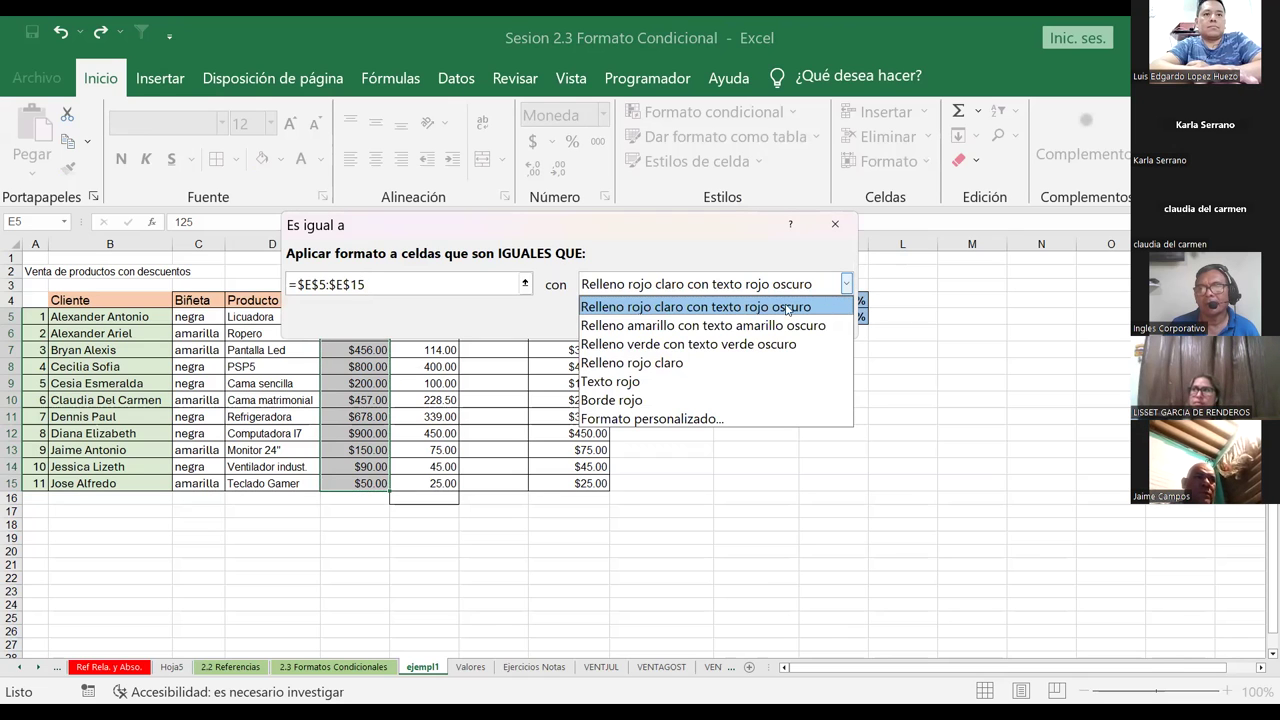
{"action": "left_click", "coordinate": [614, 386]}
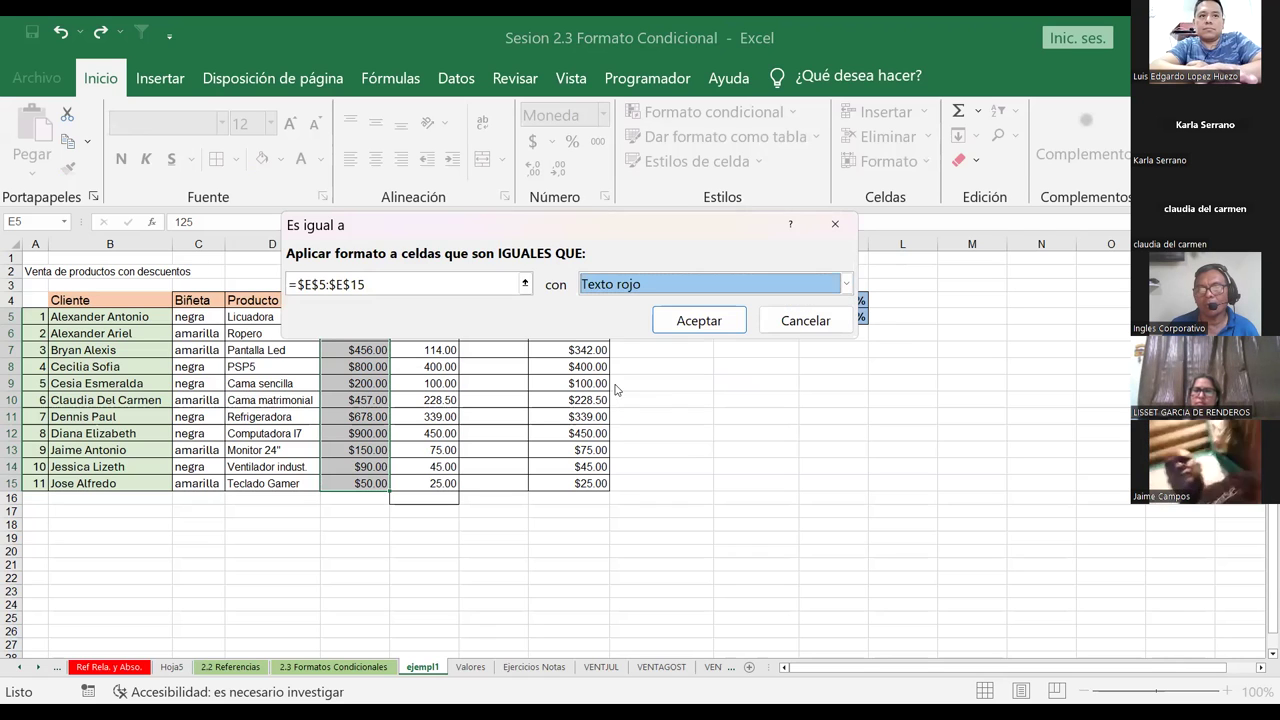
{"action": "left_click", "coordinate": [695, 322]}
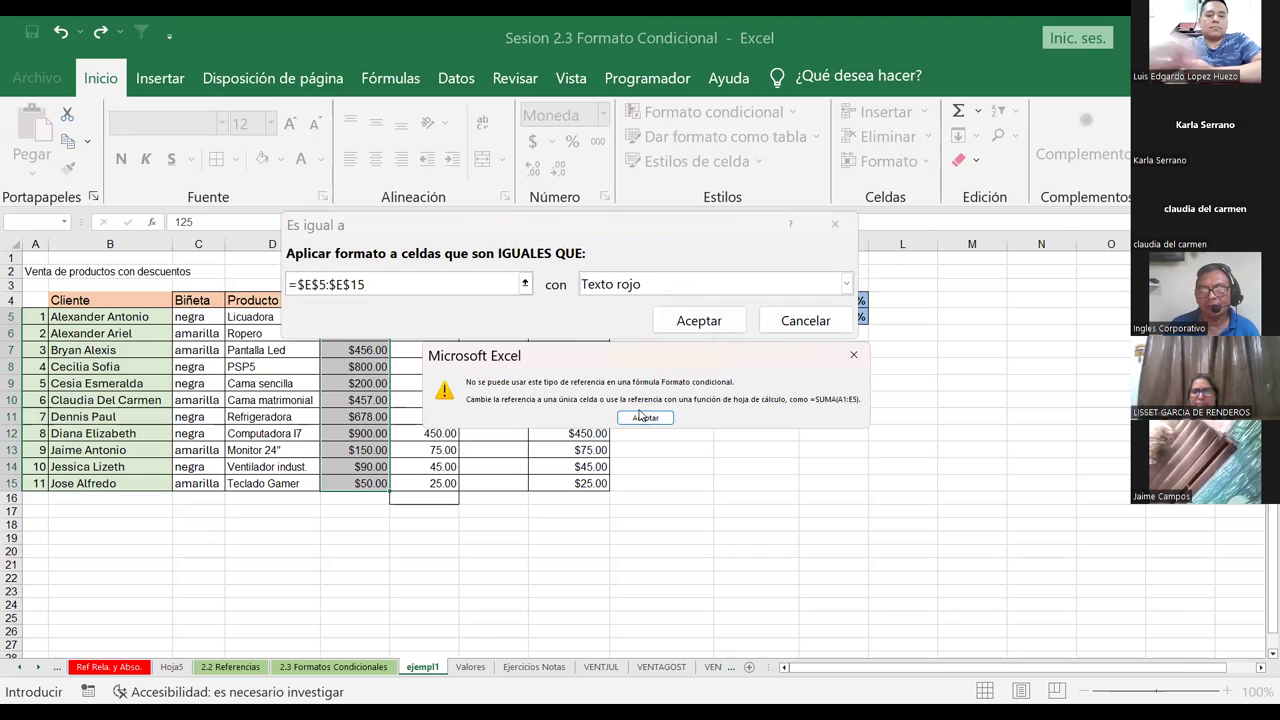
{"action": "left_click", "coordinate": [645, 418]}
{"action": "left_click", "coordinate": [846, 284]}
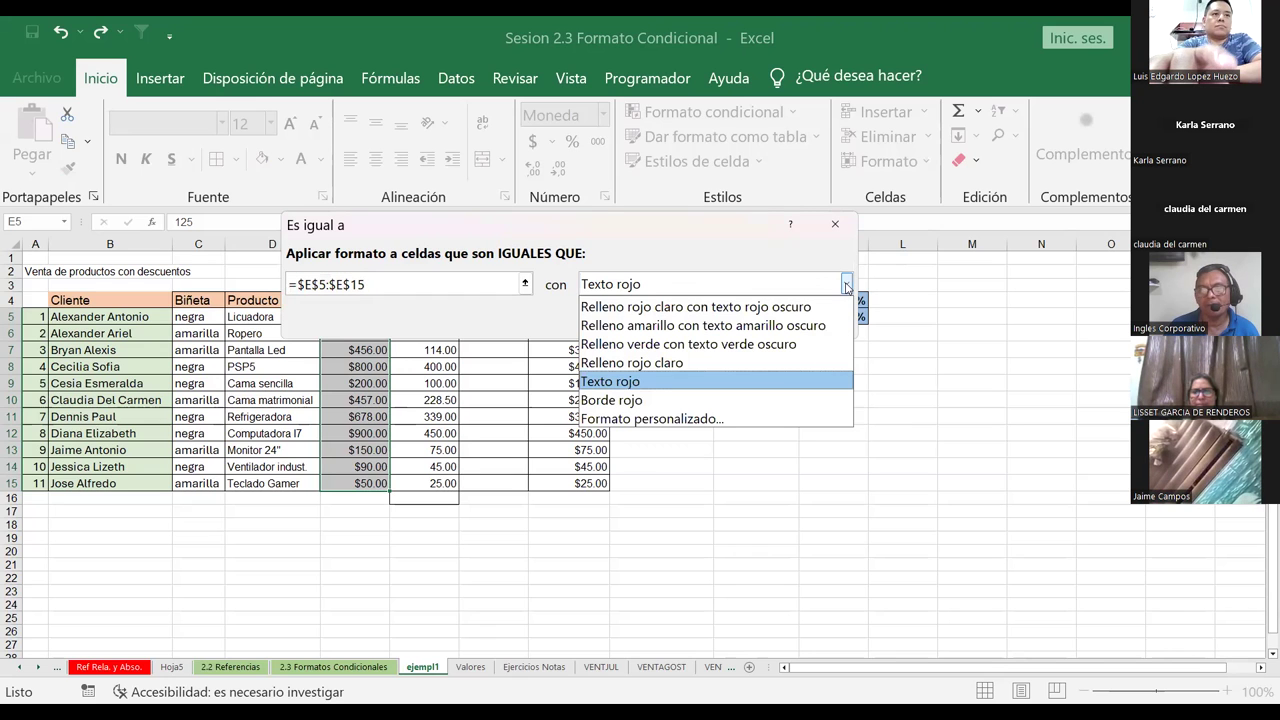
{"action": "left_click", "coordinate": [673, 308]}
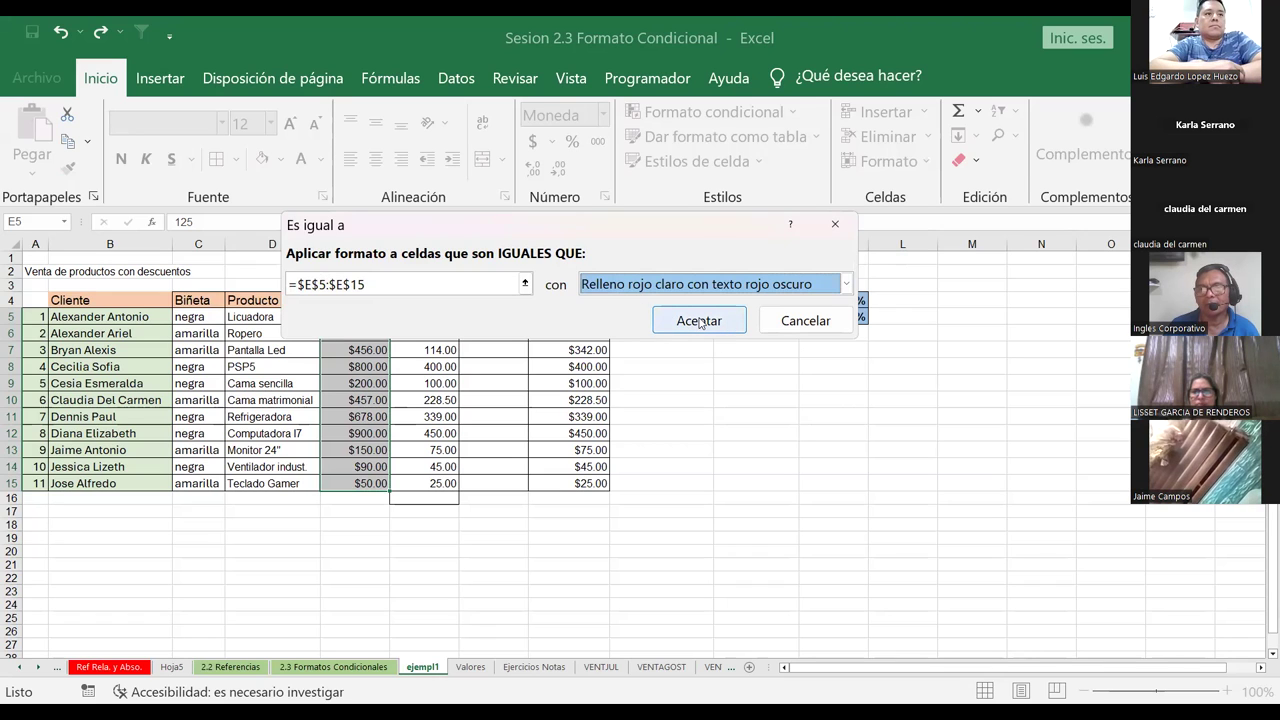
{"action": "left_click", "coordinate": [699, 321]}
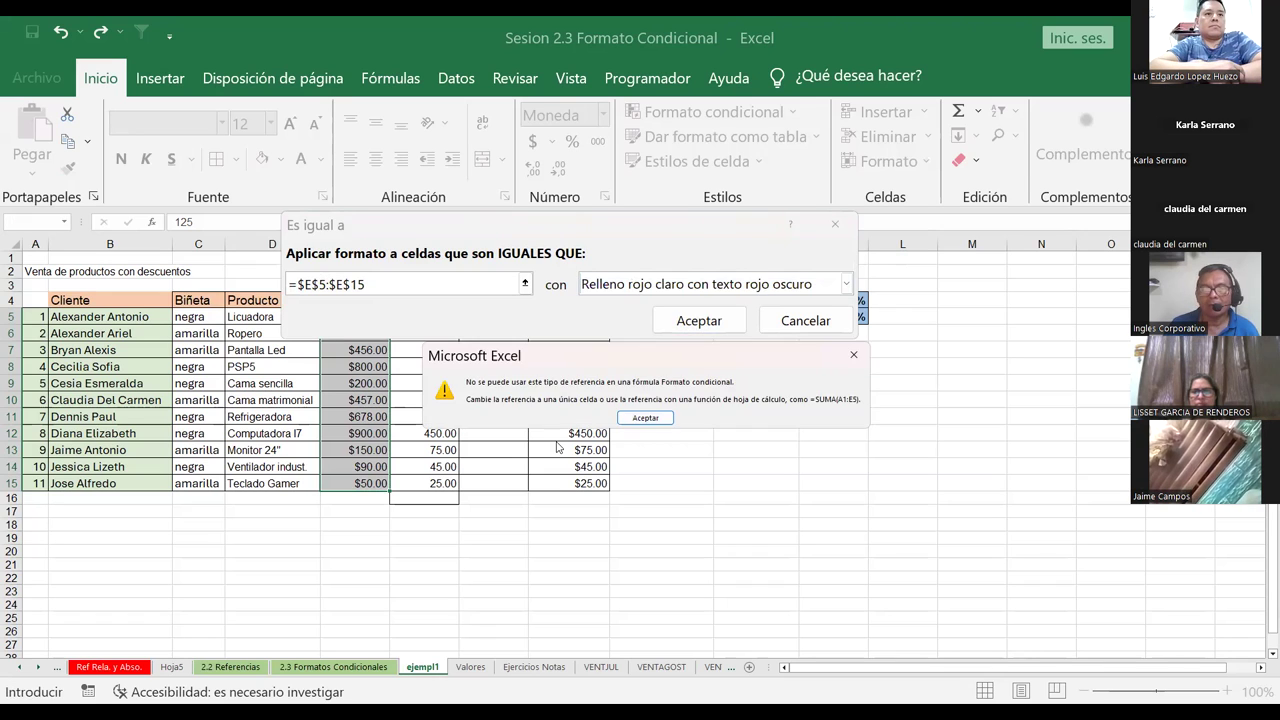
{"action": "left_click", "coordinate": [648, 419]}
Step: Drop the equal-to rule, reselect E5:E15, and start an Es mayor que rule
{"action": "left_click", "coordinate": [805, 321]}
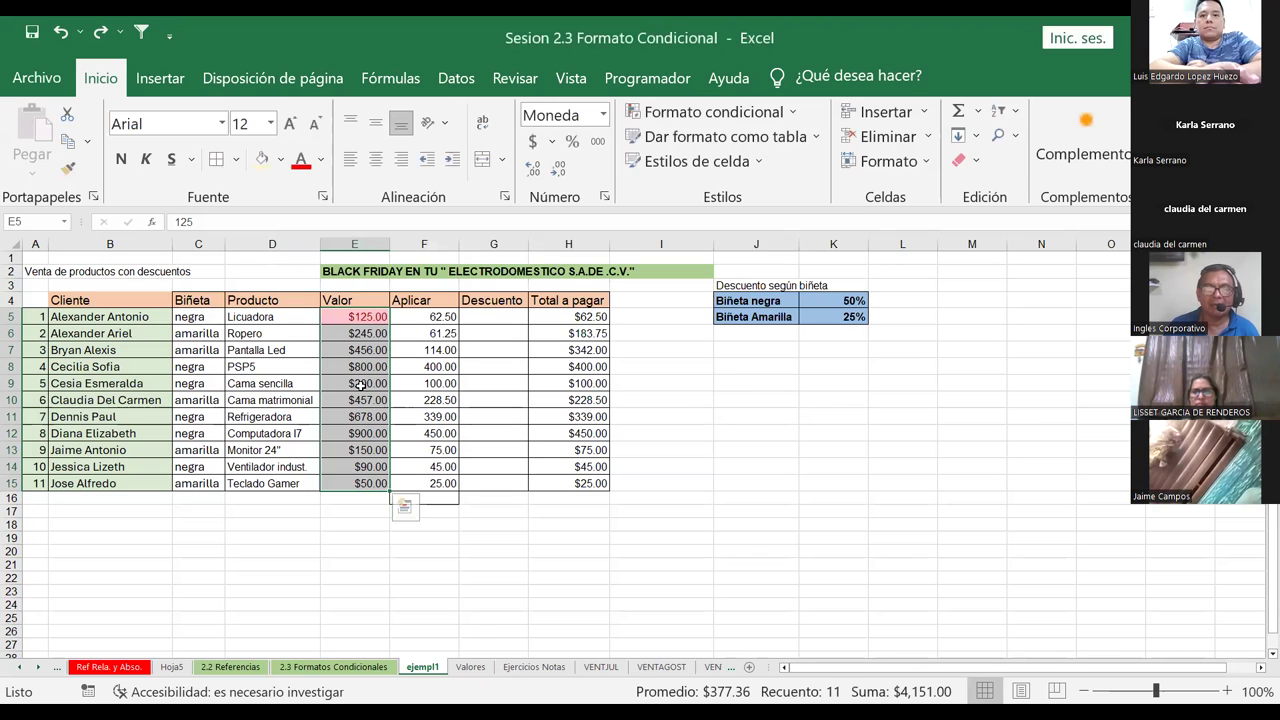
{"action": "left_click_drag", "start_coordinate": [355, 316], "coordinate": [360, 483]}
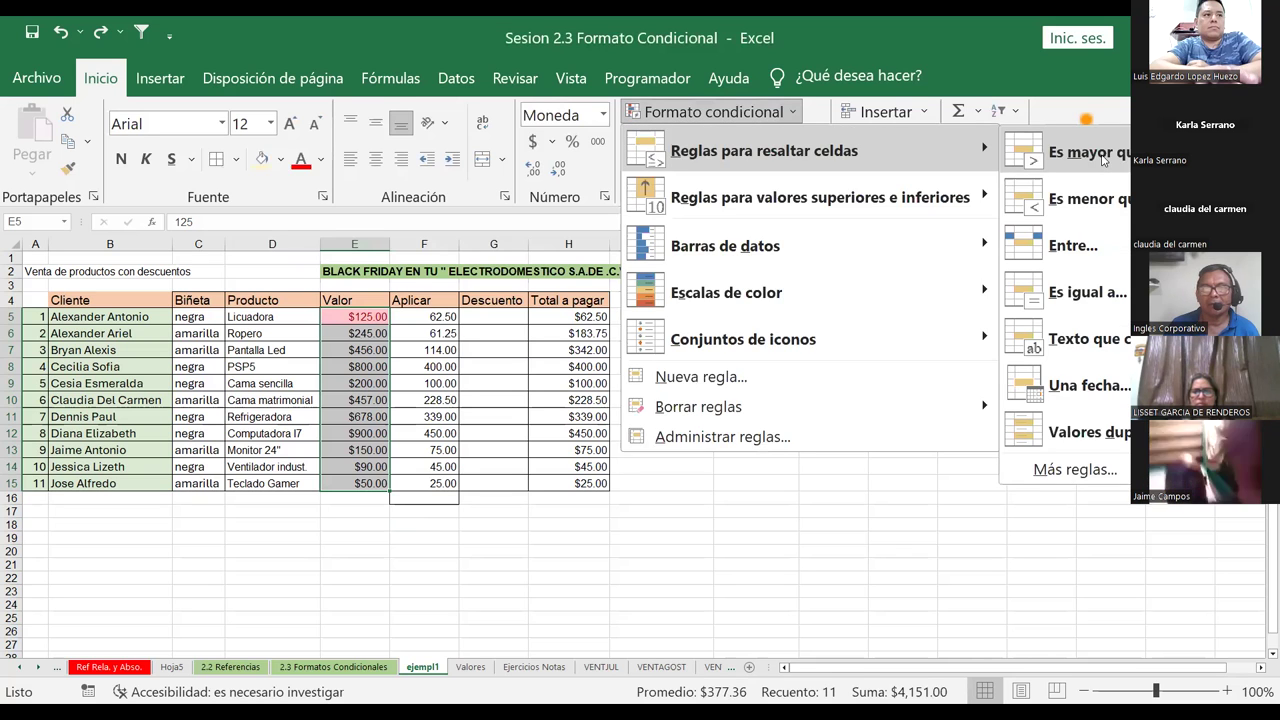
{"action": "left_click", "coordinate": [1103, 158]}
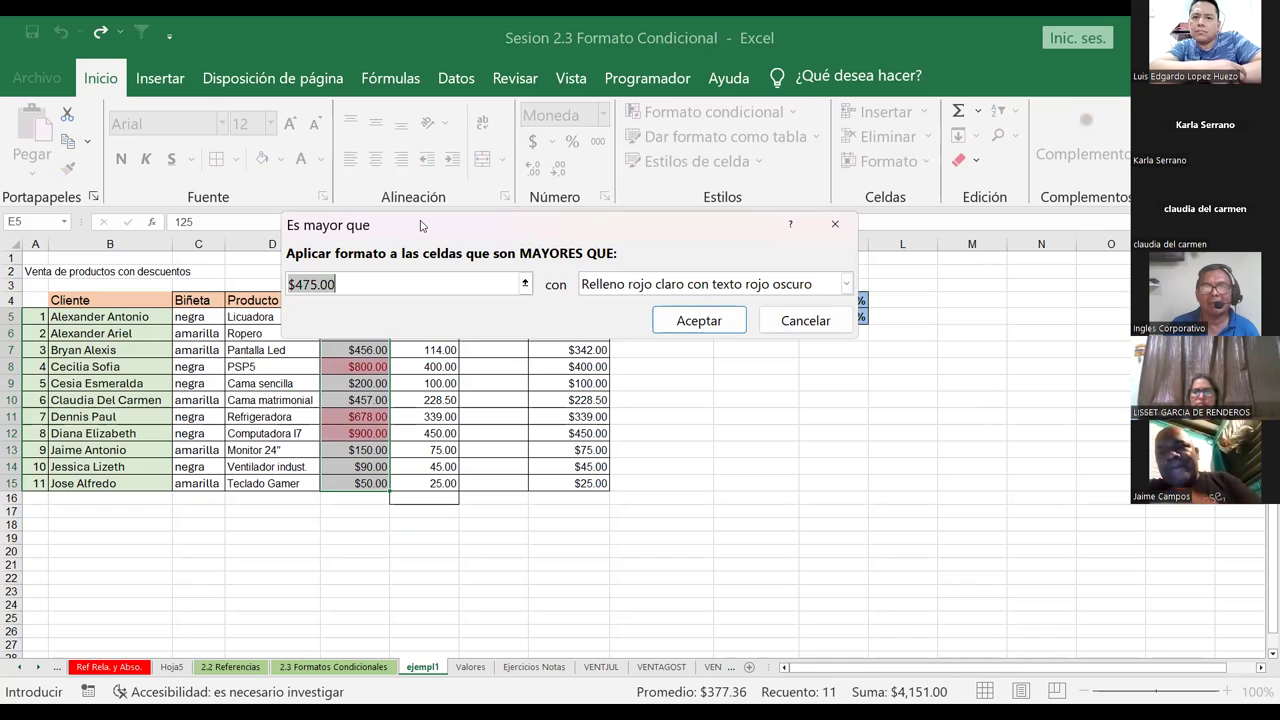
{"action": "left_click_drag", "start_coordinate": [560, 225], "coordinate": [760, 202]}
Step: Try thresholds 100, 50, 150 and 200 in the Es mayor que box
{"action": "left_click", "coordinate": [565, 259]}
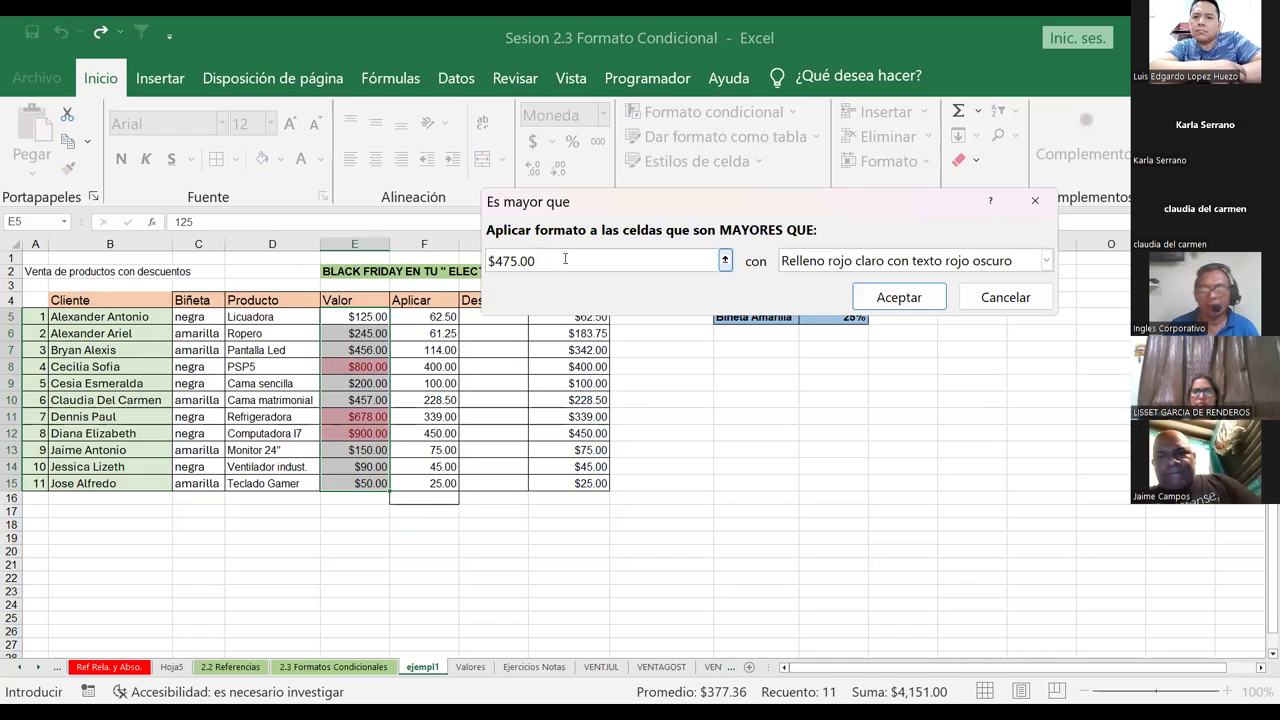
{"action": "key", "text": "BackSpace"}
{"action": "key", "text": "BackSpace"}
{"action": "key", "text": "BackSpace"}
{"action": "key", "text": "BackSpace"}
{"action": "key", "text": "BackSpace"}
{"action": "key", "text": "BackSpace"}
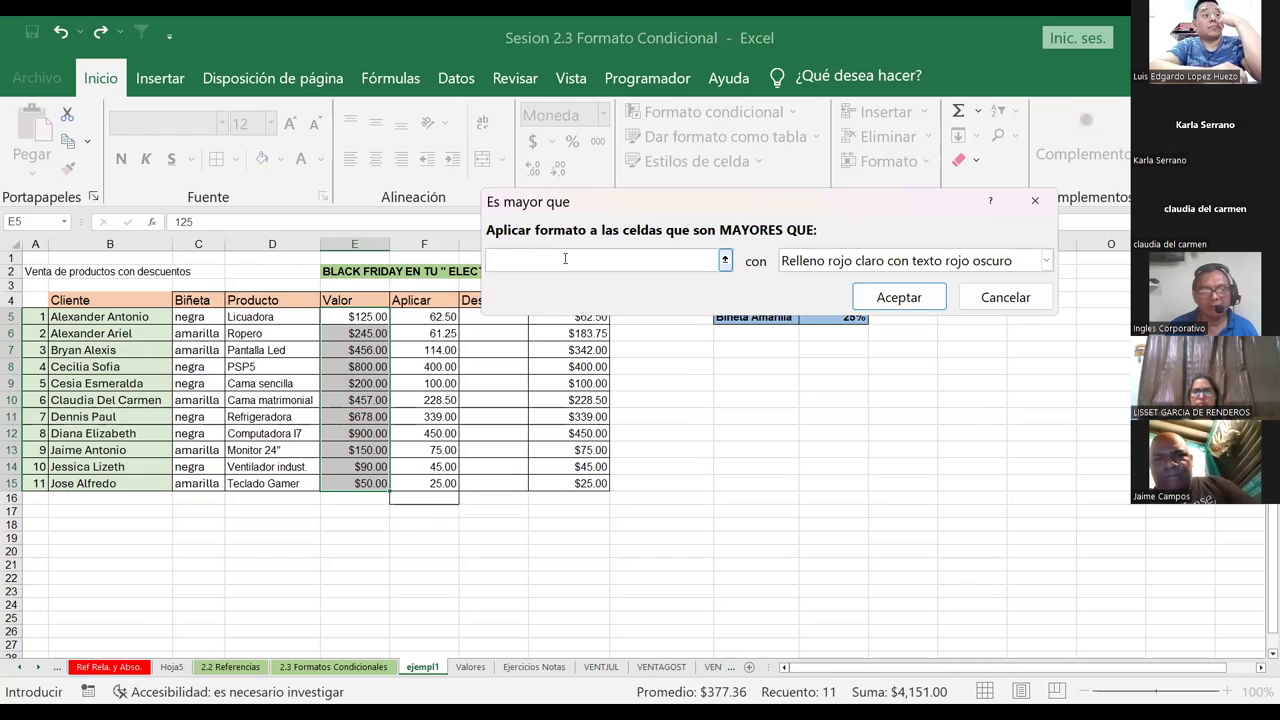
{"action": "type", "text": "100"}
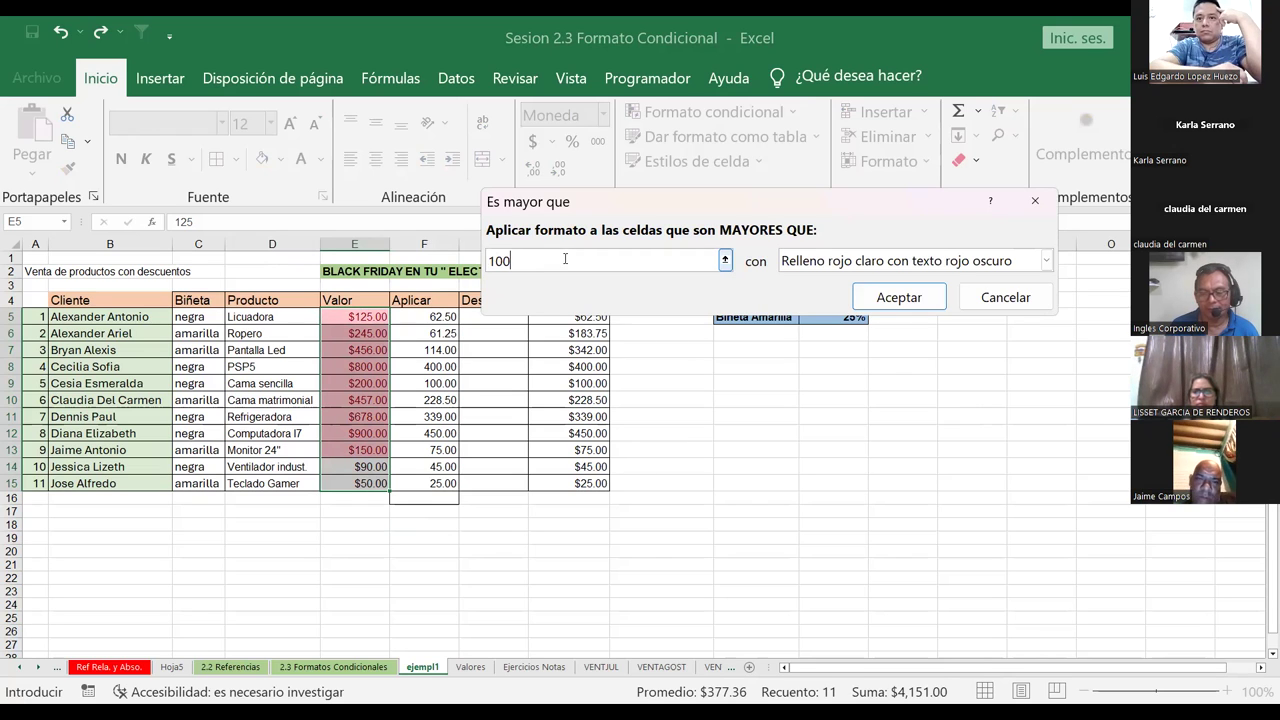
{"action": "key", "text": "BackSpace"}
{"action": "key", "text": "BackSpace"}
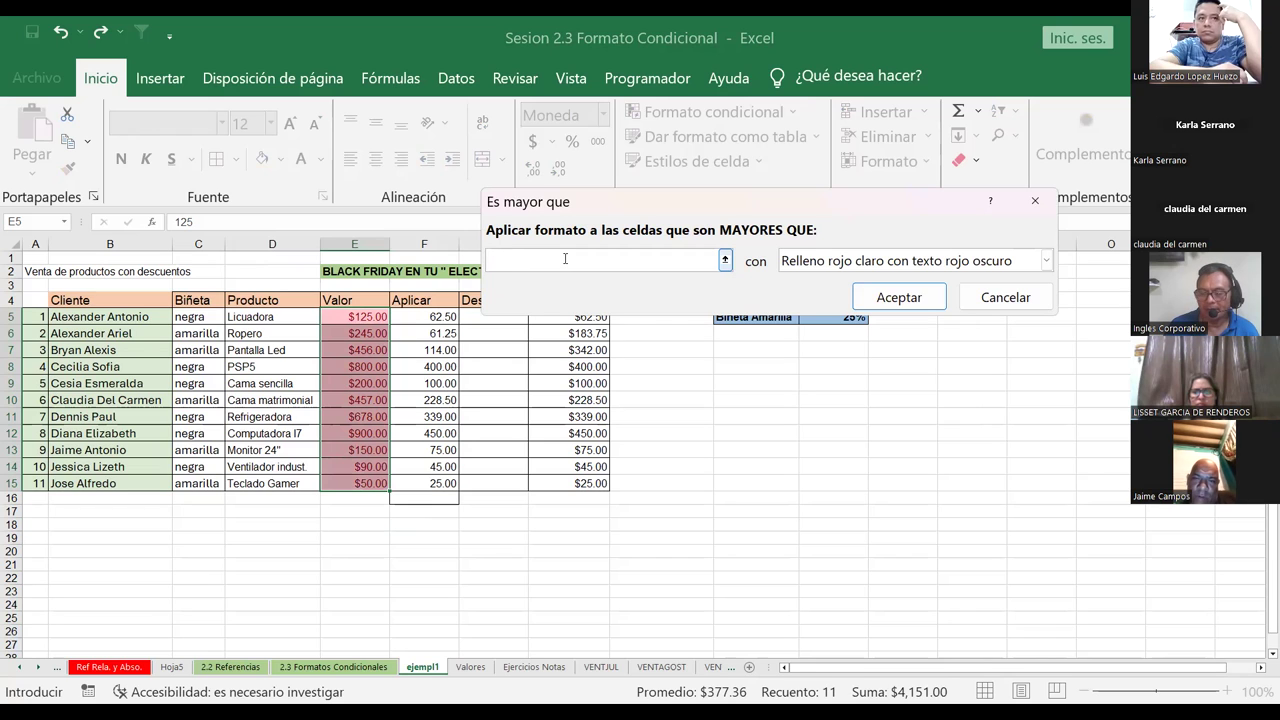
{"action": "type", "text": "50"}
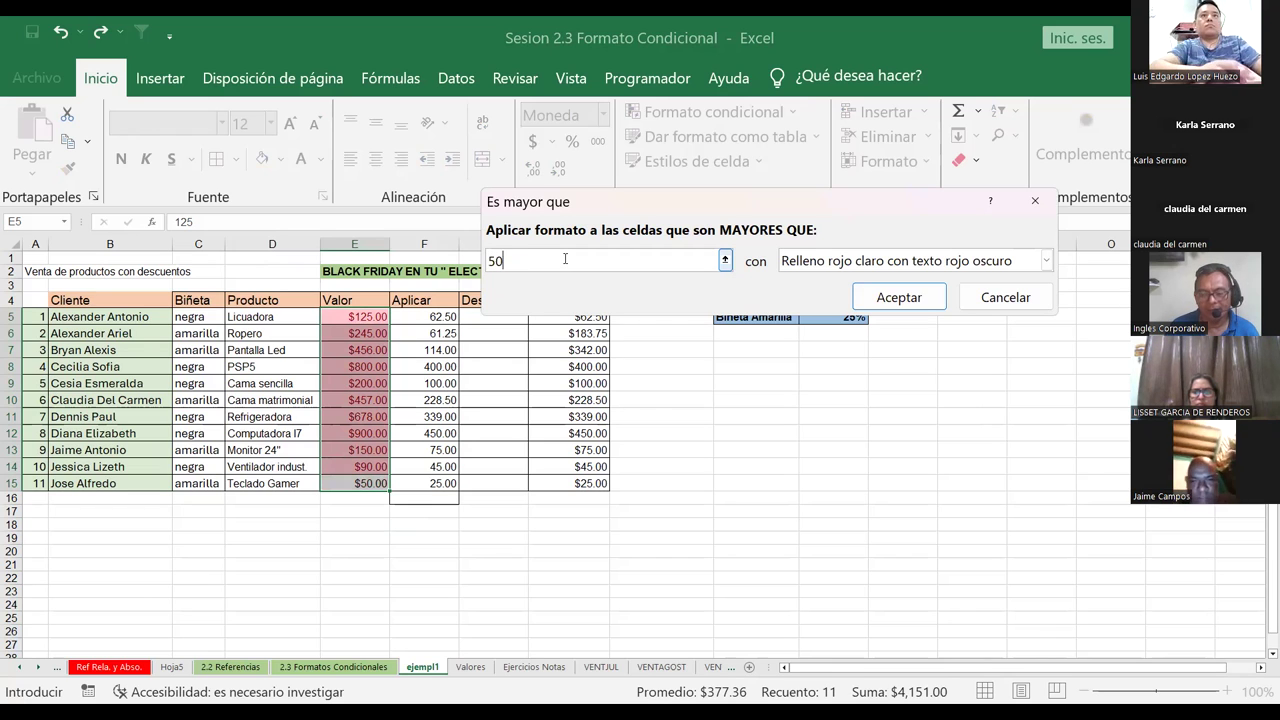
{"action": "key", "text": "BackSpace"}
{"action": "key", "text": "BackSpace"}
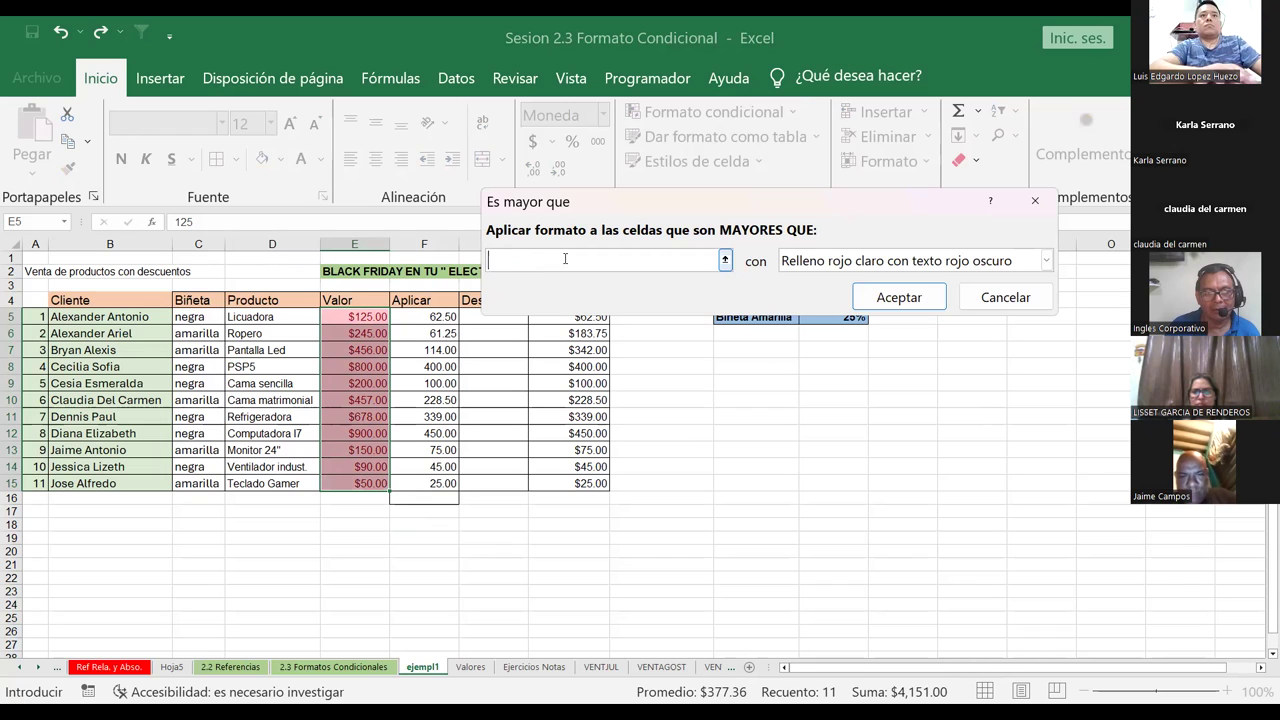
{"action": "type", "text": "150"}
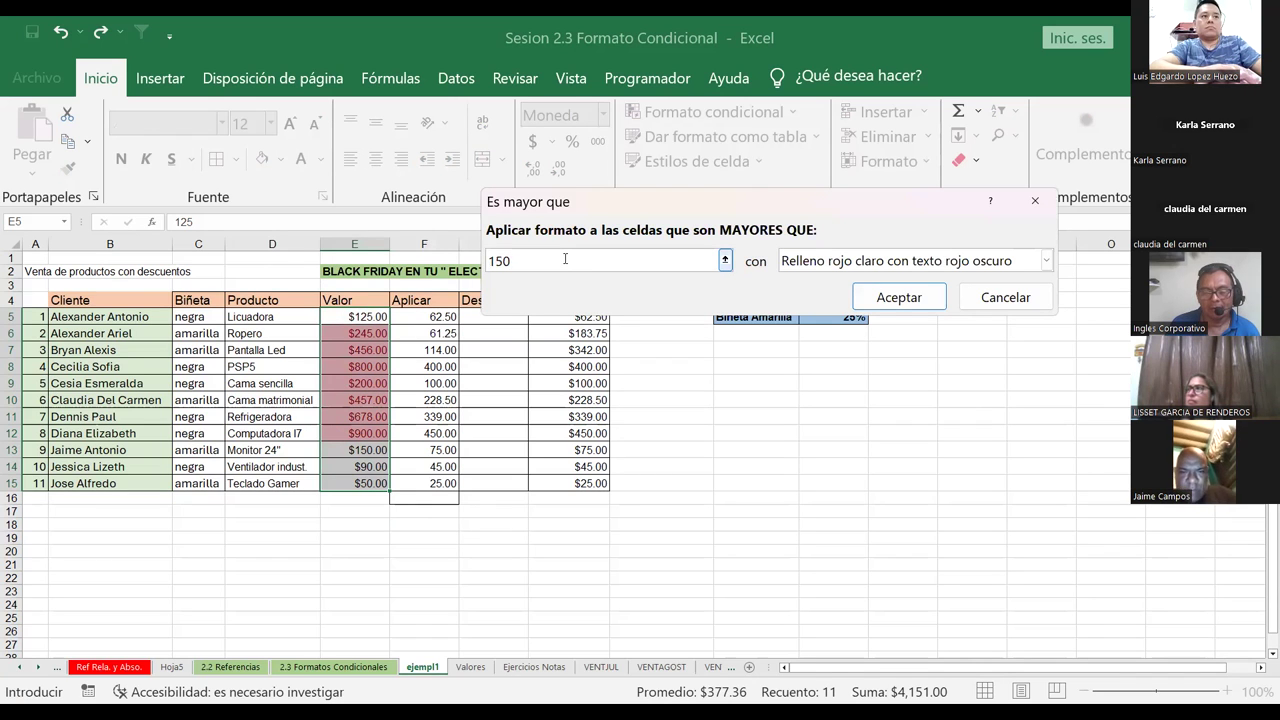
{"action": "key", "text": "BackSpace"}
{"action": "key", "text": "BackSpace"}
{"action": "key", "text": "BackSpace"}
{"action": "type", "text": "200"}
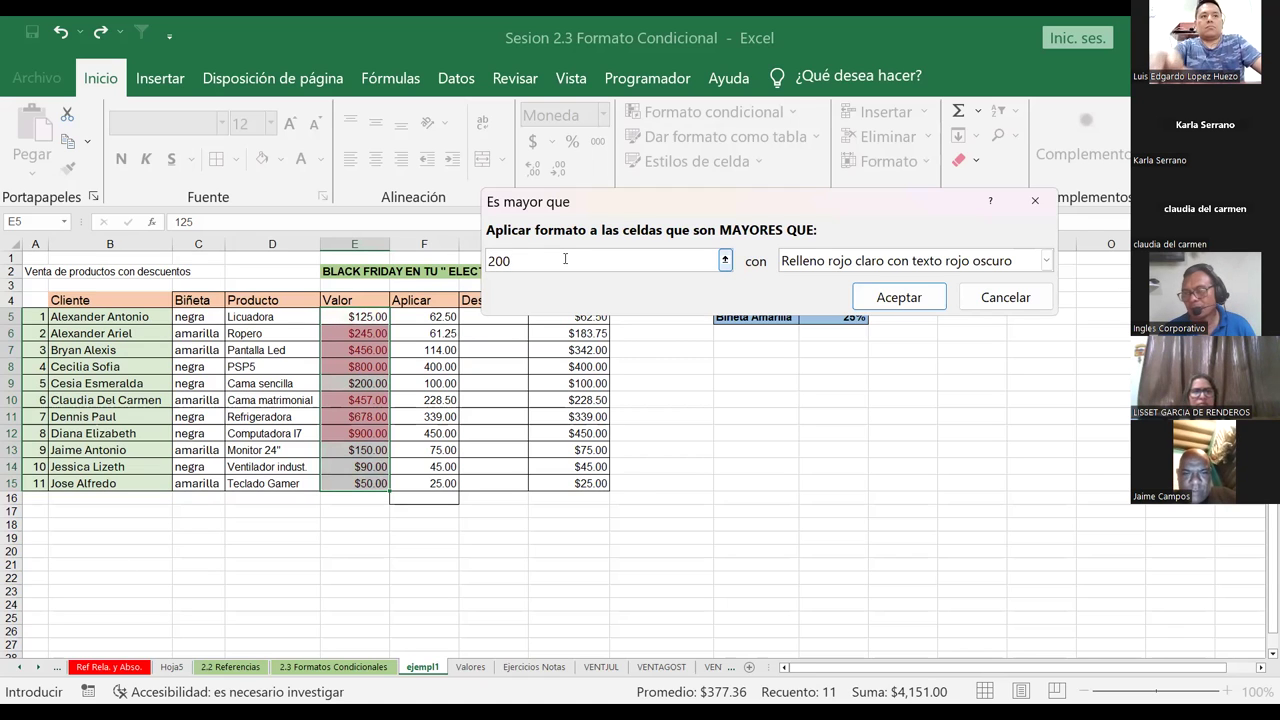
Step: Pick Relleno verde con texto verde oscuro, set the threshold to 125, and apply
{"action": "left_click", "coordinate": [1045, 262]}
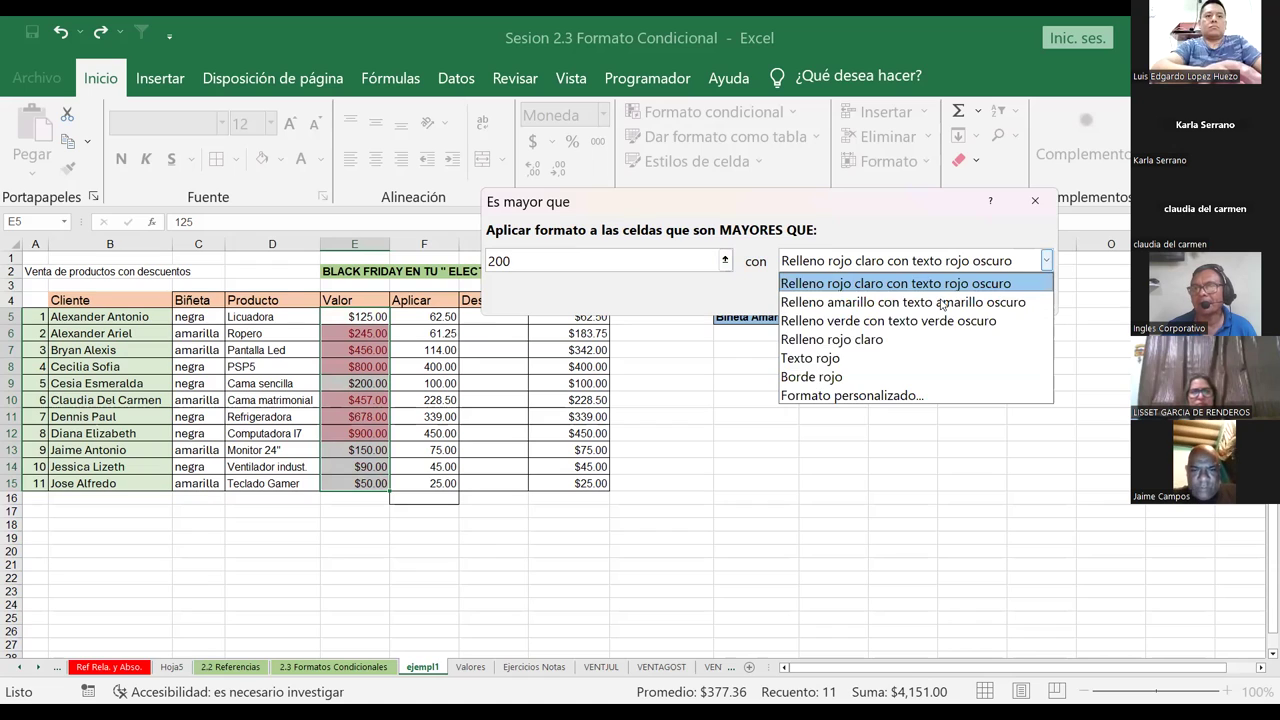
{"action": "left_click", "coordinate": [924, 321]}
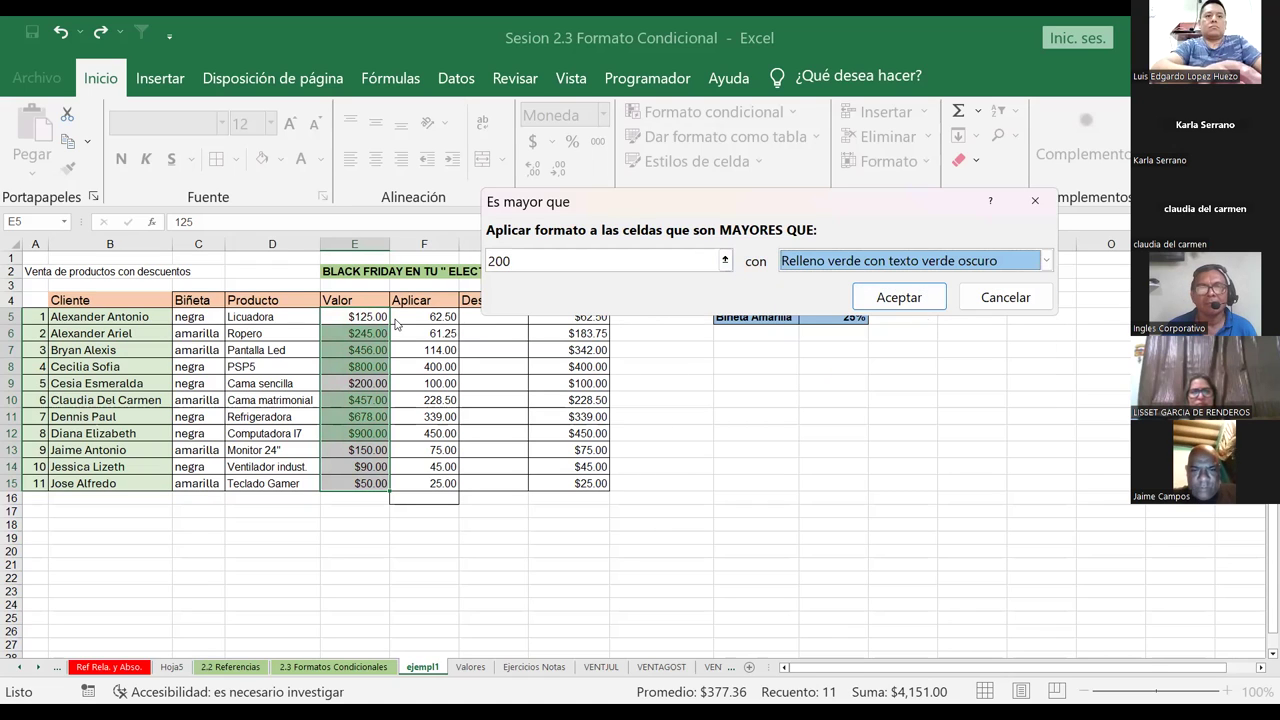
{"action": "left_click", "coordinate": [546, 262]}
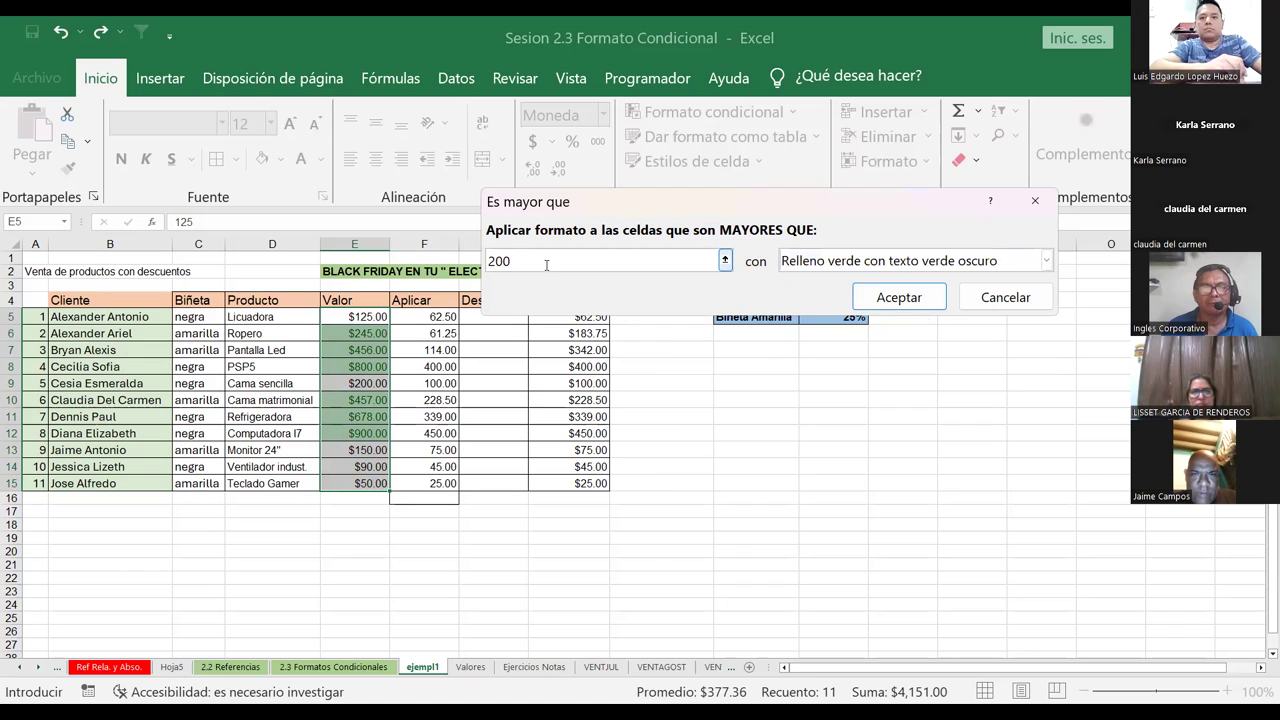
{"action": "key", "text": "BackSpace"}
{"action": "key", "text": "BackSpace"}
{"action": "key", "text": "BackSpace"}
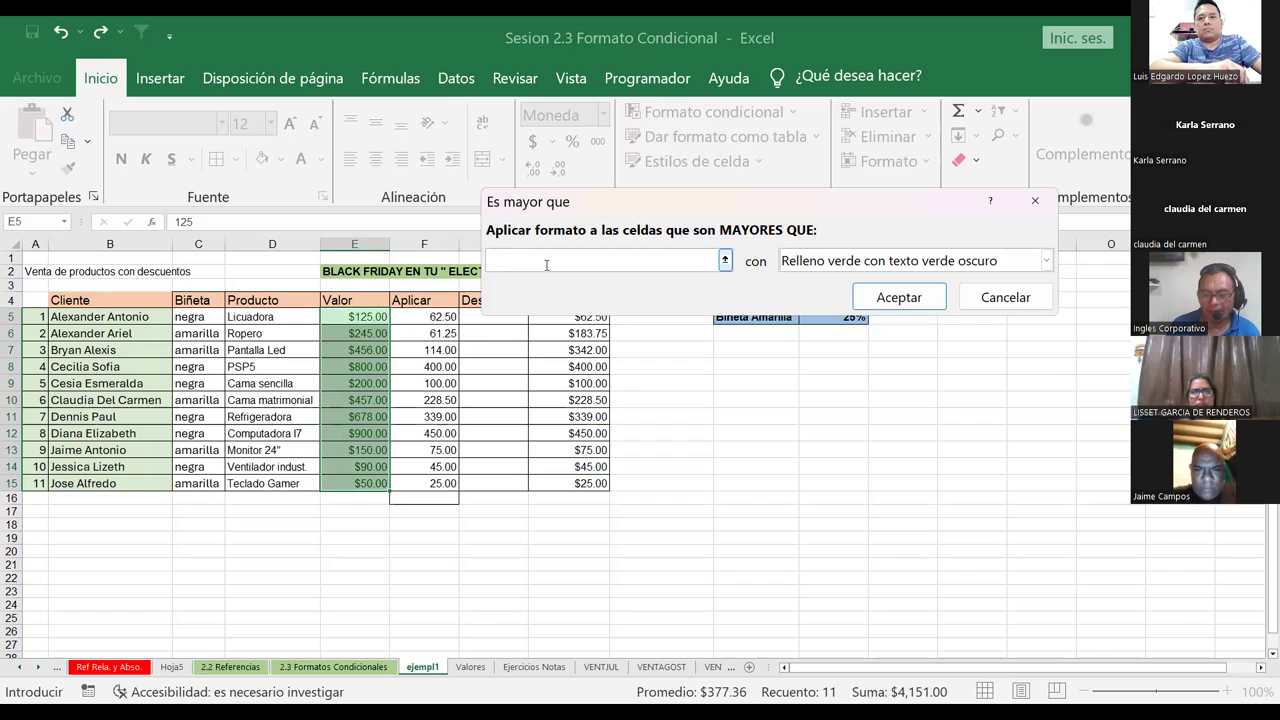
{"action": "type", "text": "125"}
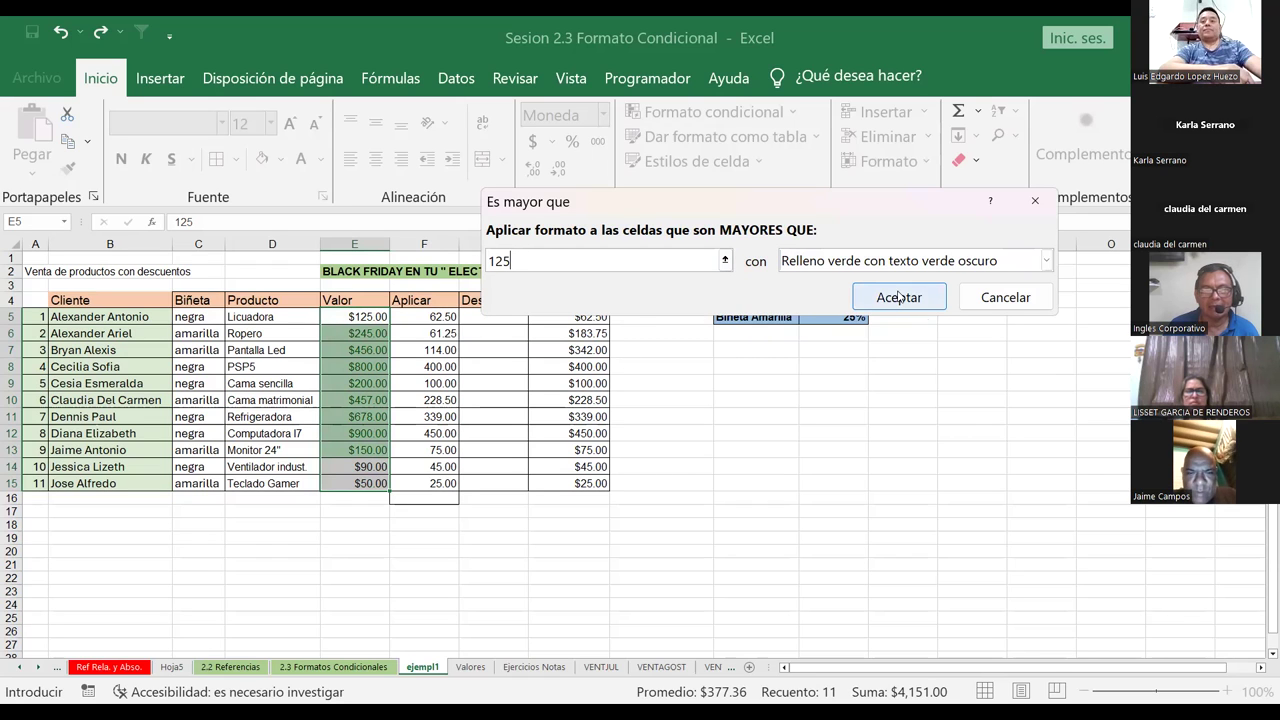
{"action": "key", "text": "Return"}
{"action": "left_click", "coordinate": [597, 396]}
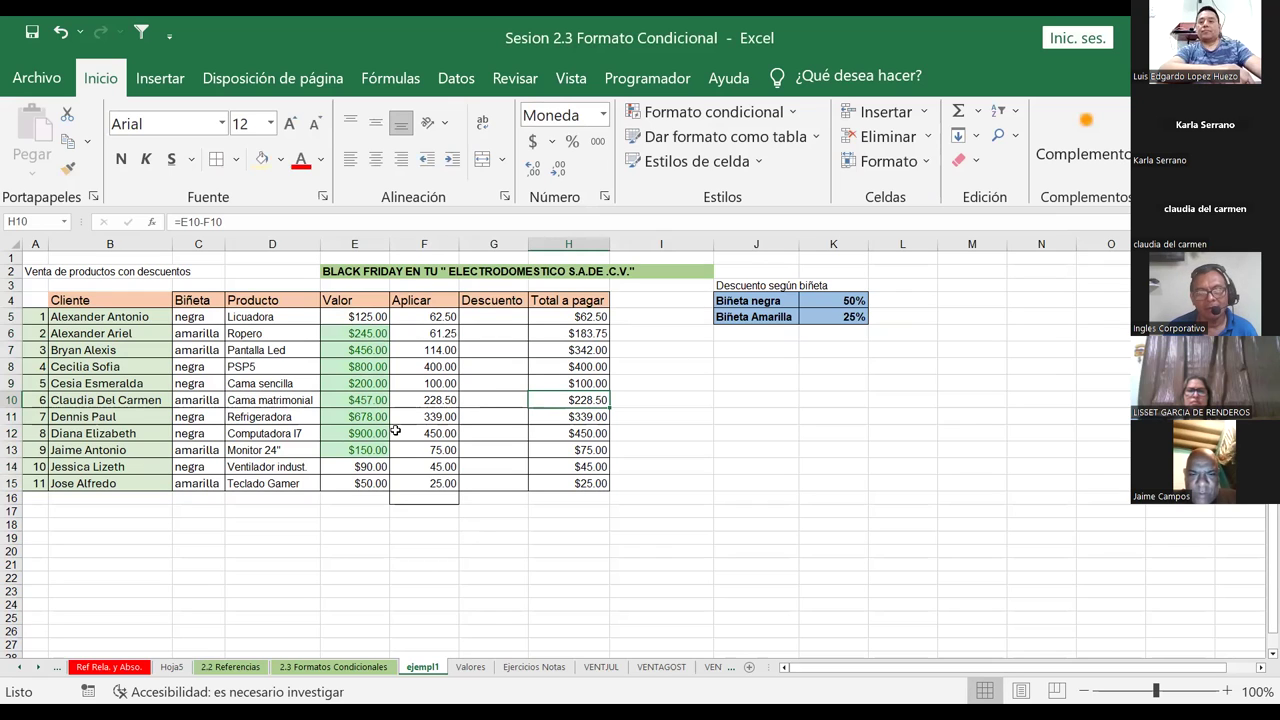
Step: Reselect E5:E15 and add an Es menor que 100 rule with light red fill, dark red text
{"action": "left_click_drag", "start_coordinate": [354, 316], "coordinate": [343, 484]}
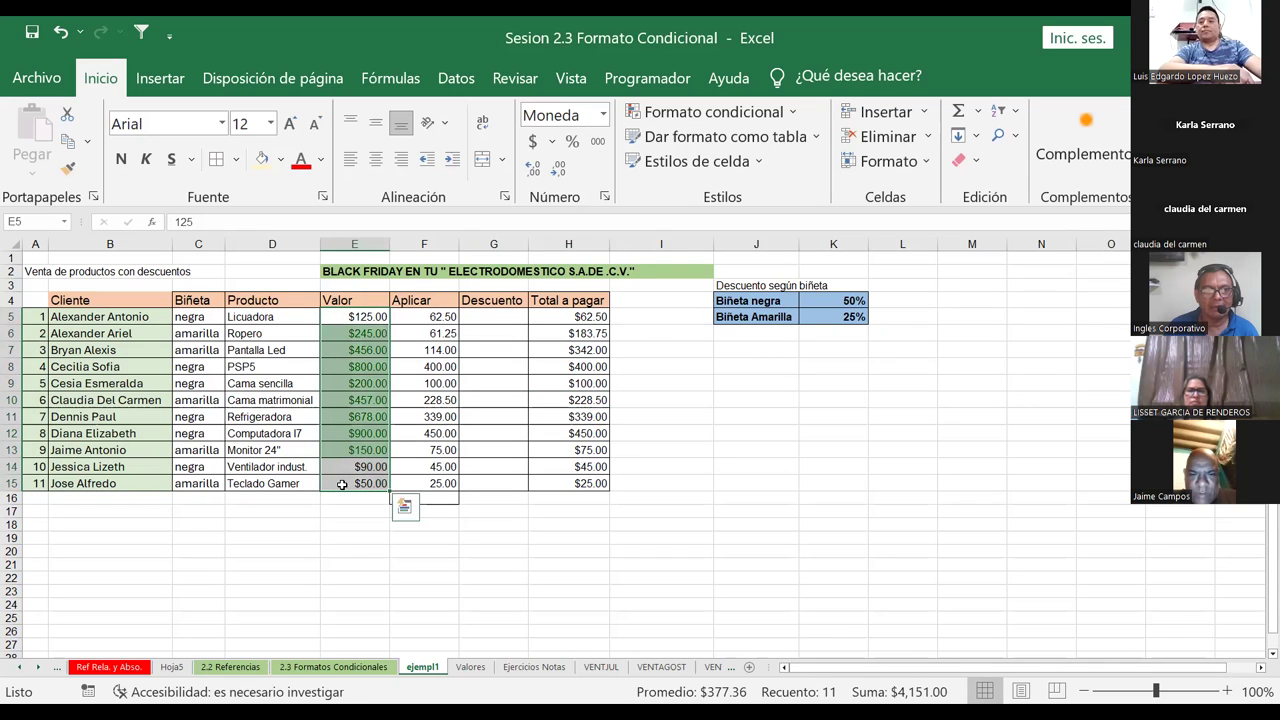
{"action": "left_click", "coordinate": [795, 114]}
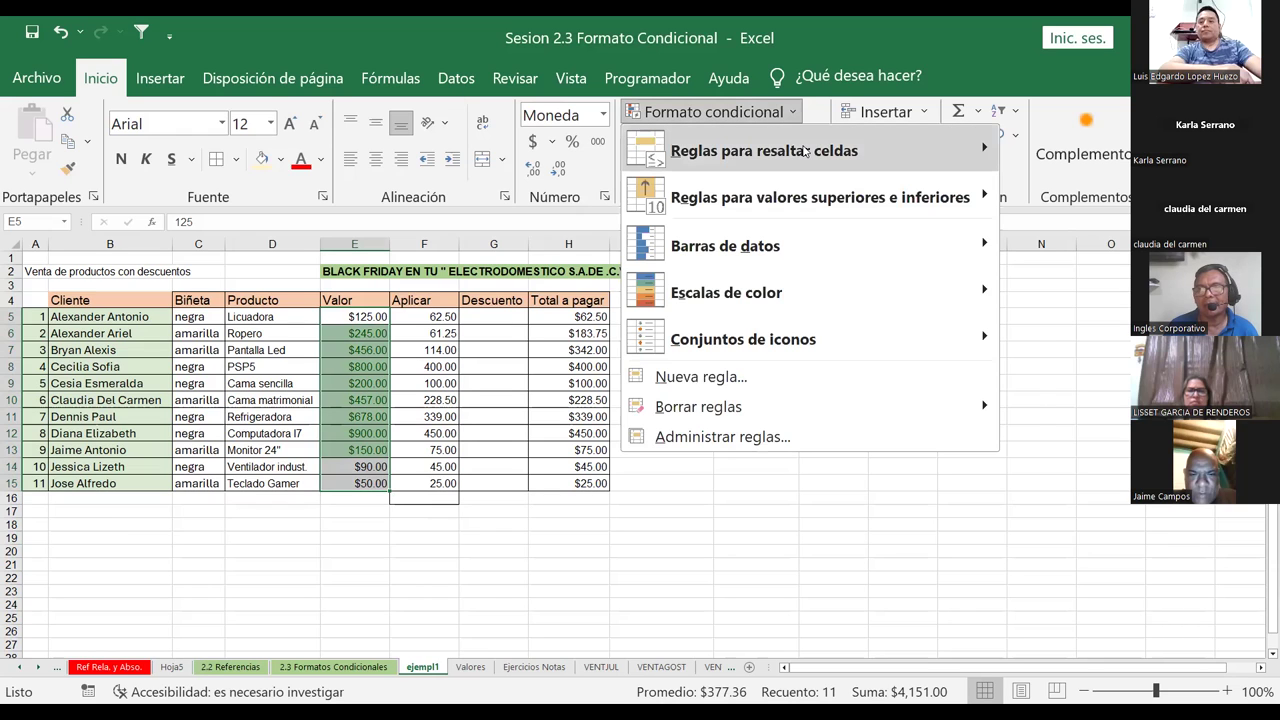
{"action": "mouse_move", "coordinate": [806, 150]}
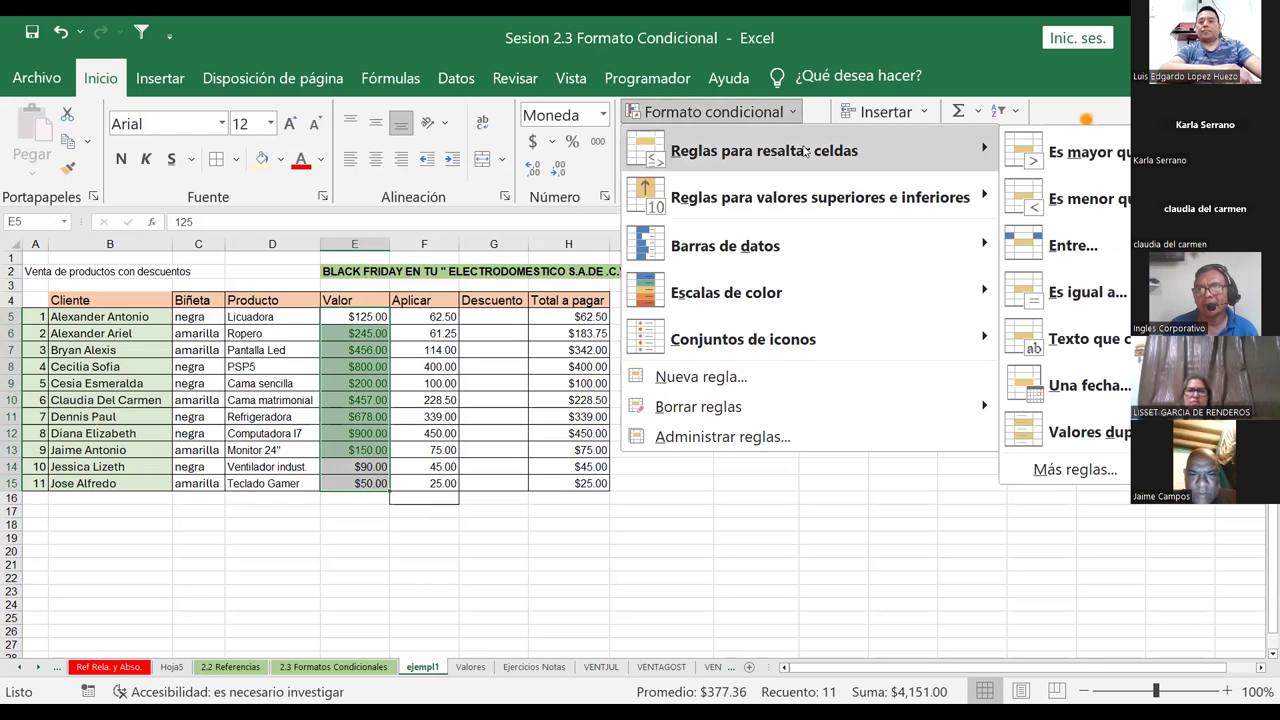
{"action": "left_click", "coordinate": [1068, 210]}
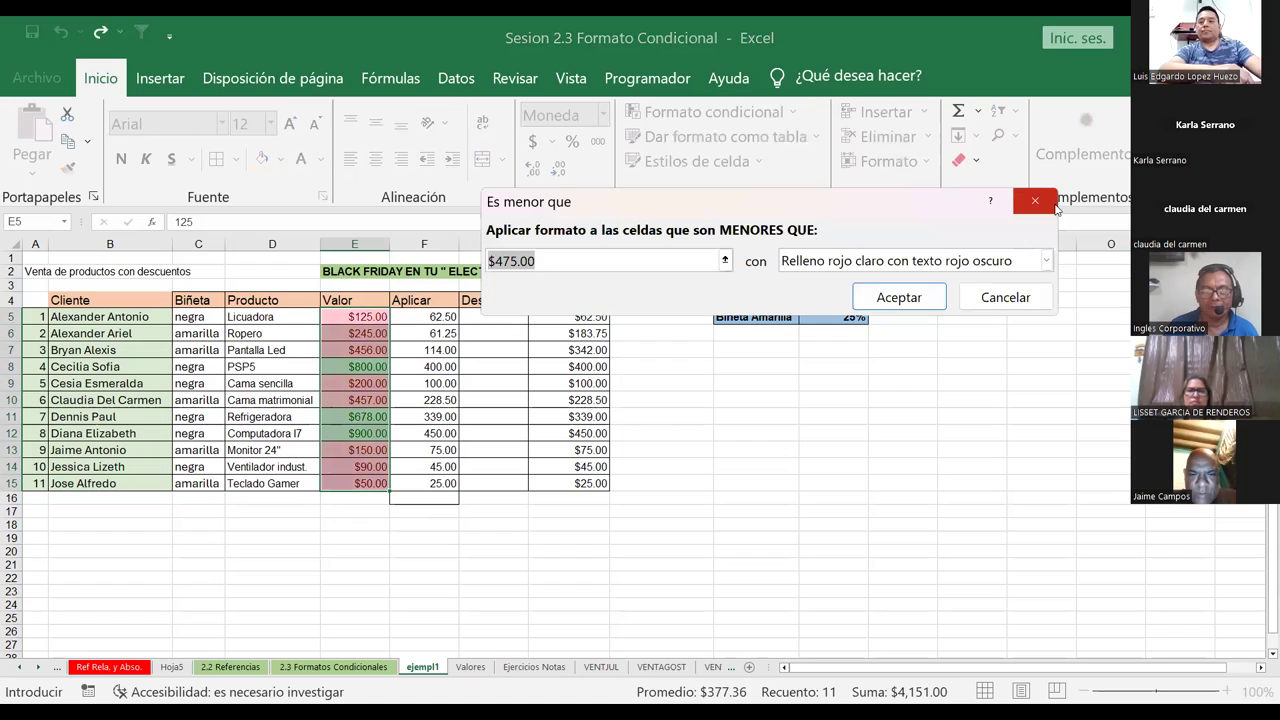
{"action": "key", "text": "BackSpace"}
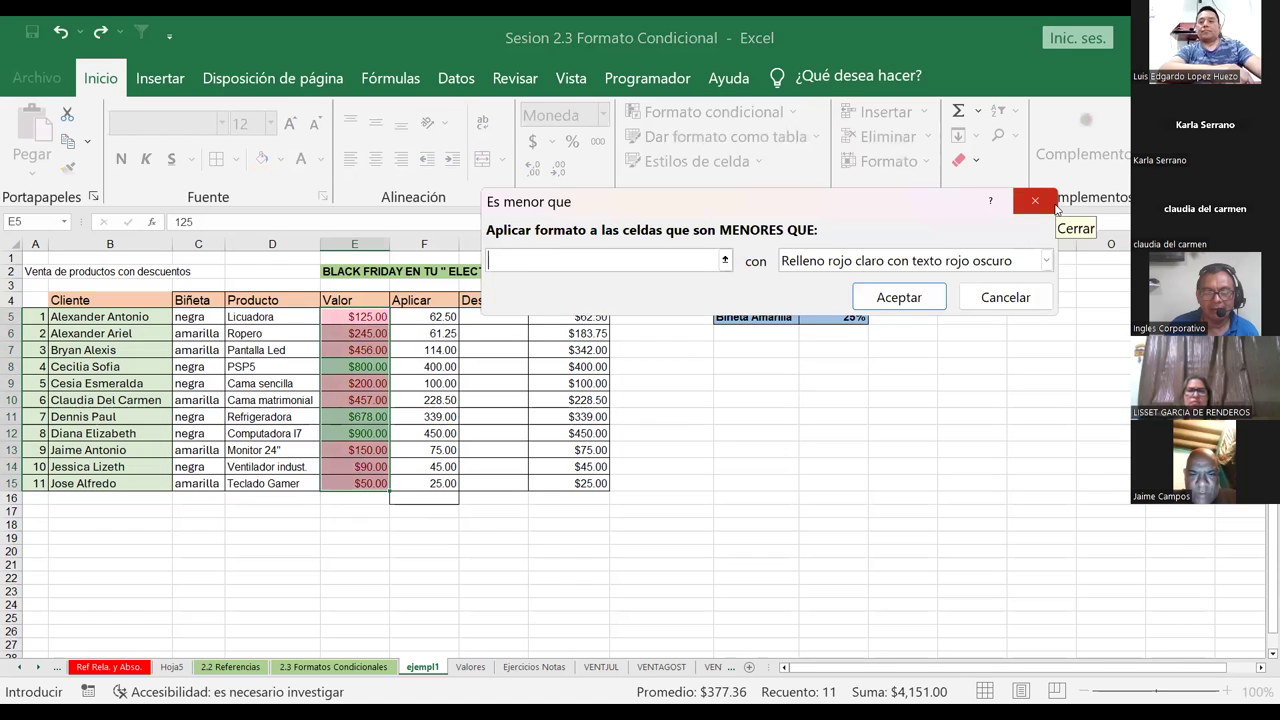
{"action": "type", "text": "1"}
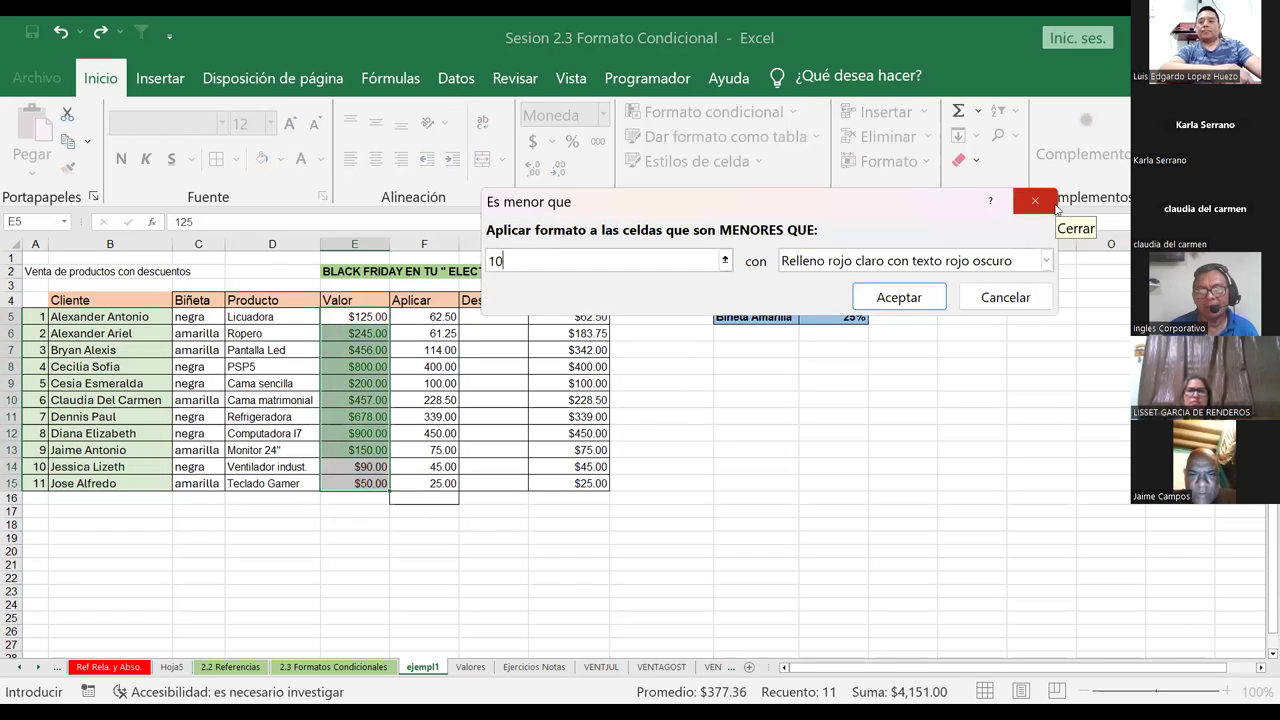
{"action": "type", "text": "0"}
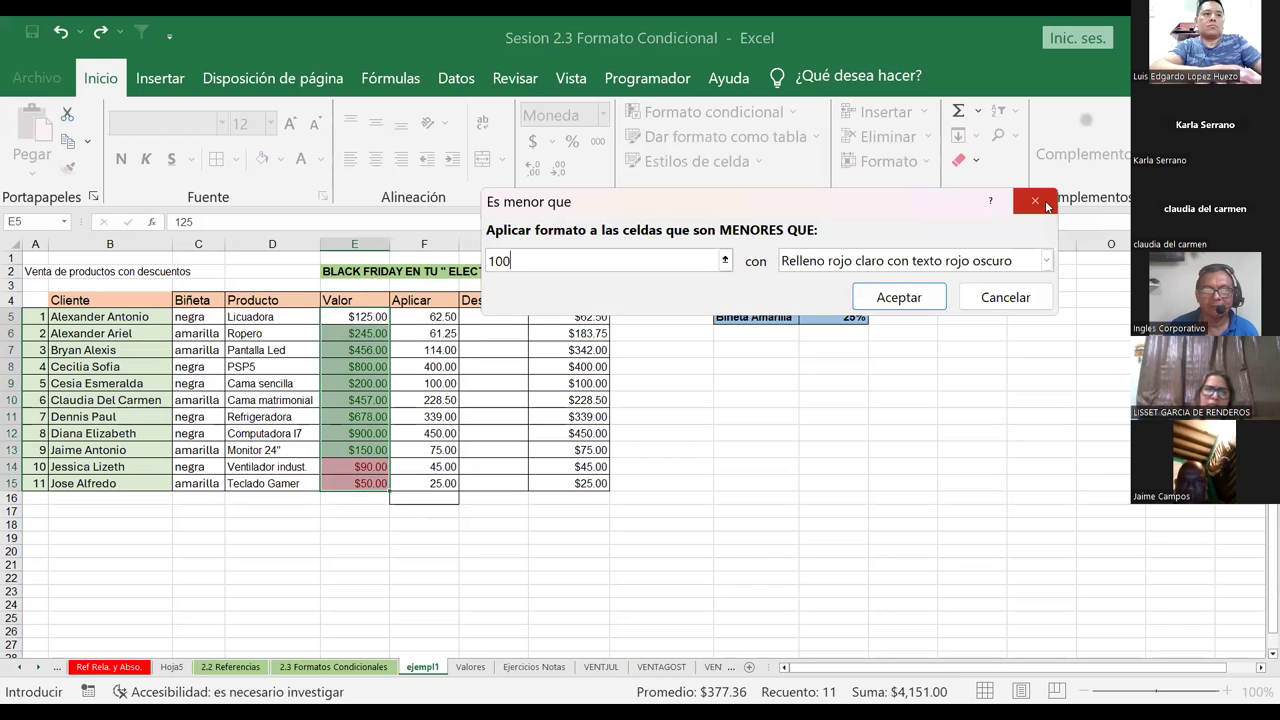
{"action": "left_click", "coordinate": [926, 300]}
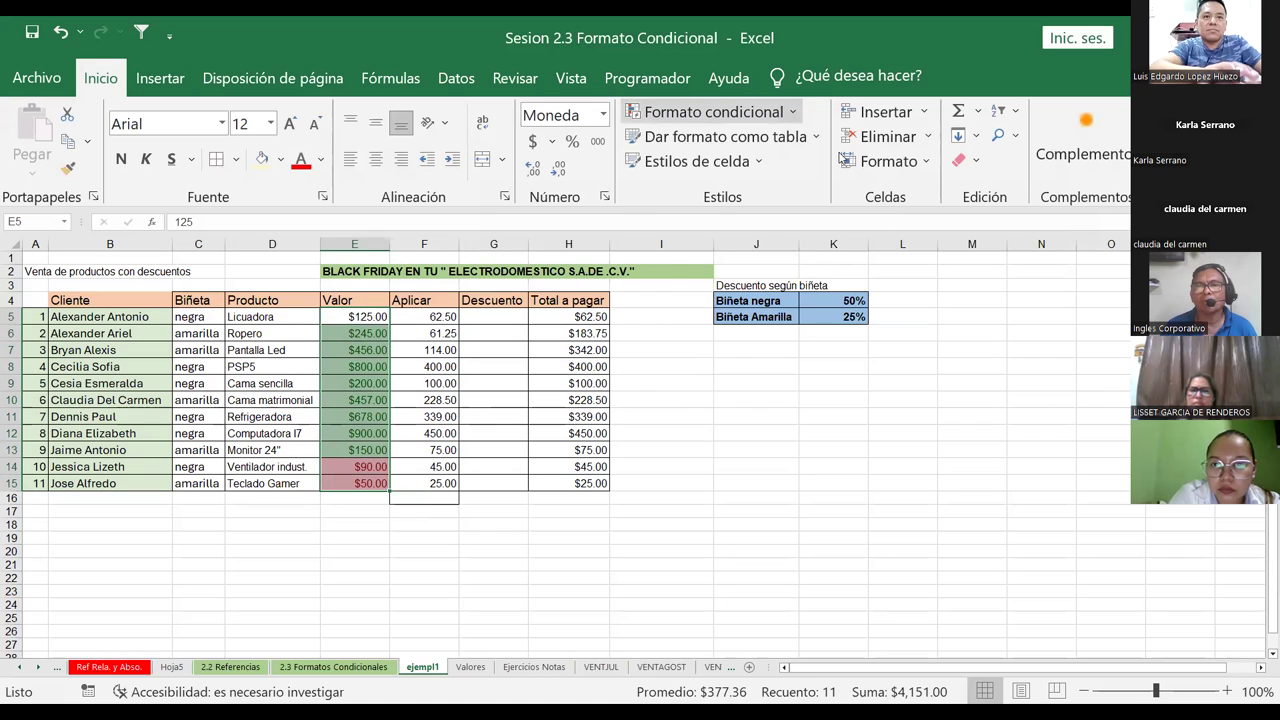
Step: Start an Entre rule on the Valor amounts with bounds 100 and 125
{"action": "left_click", "coordinate": [710, 111]}
{"action": "mouse_move", "coordinate": [760, 150]}
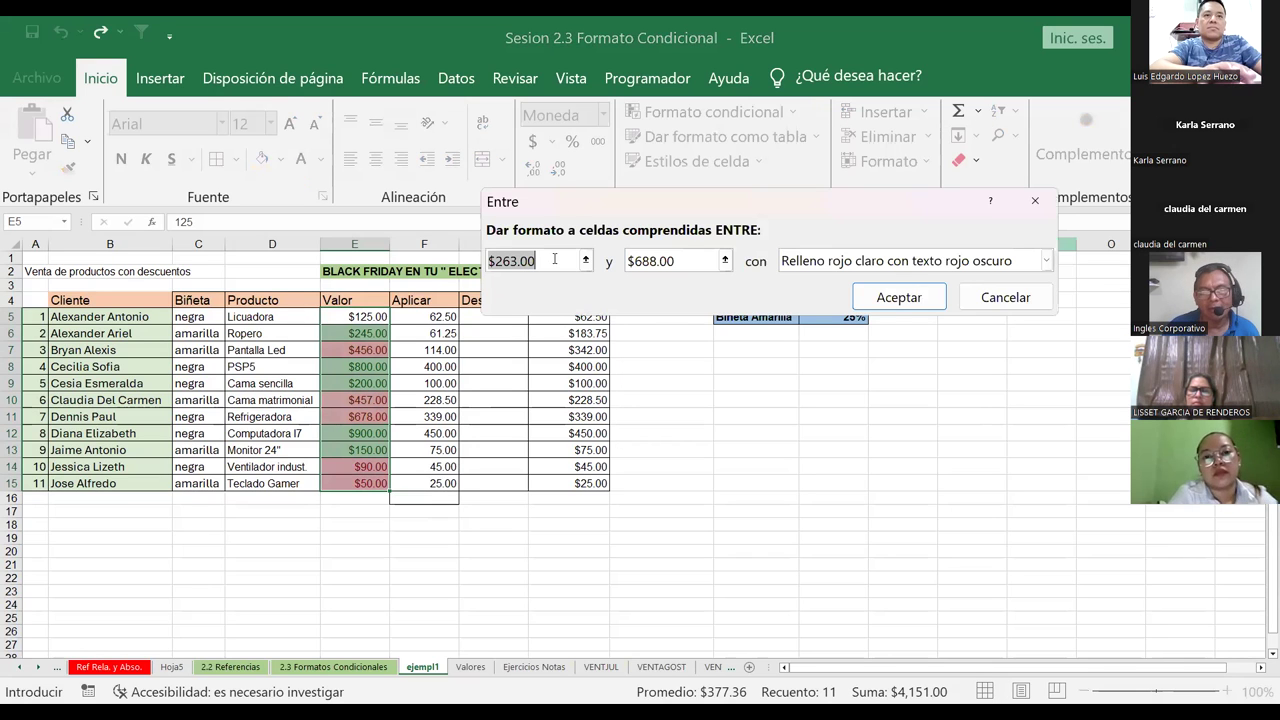
{"action": "key", "text": "BackSpace"}
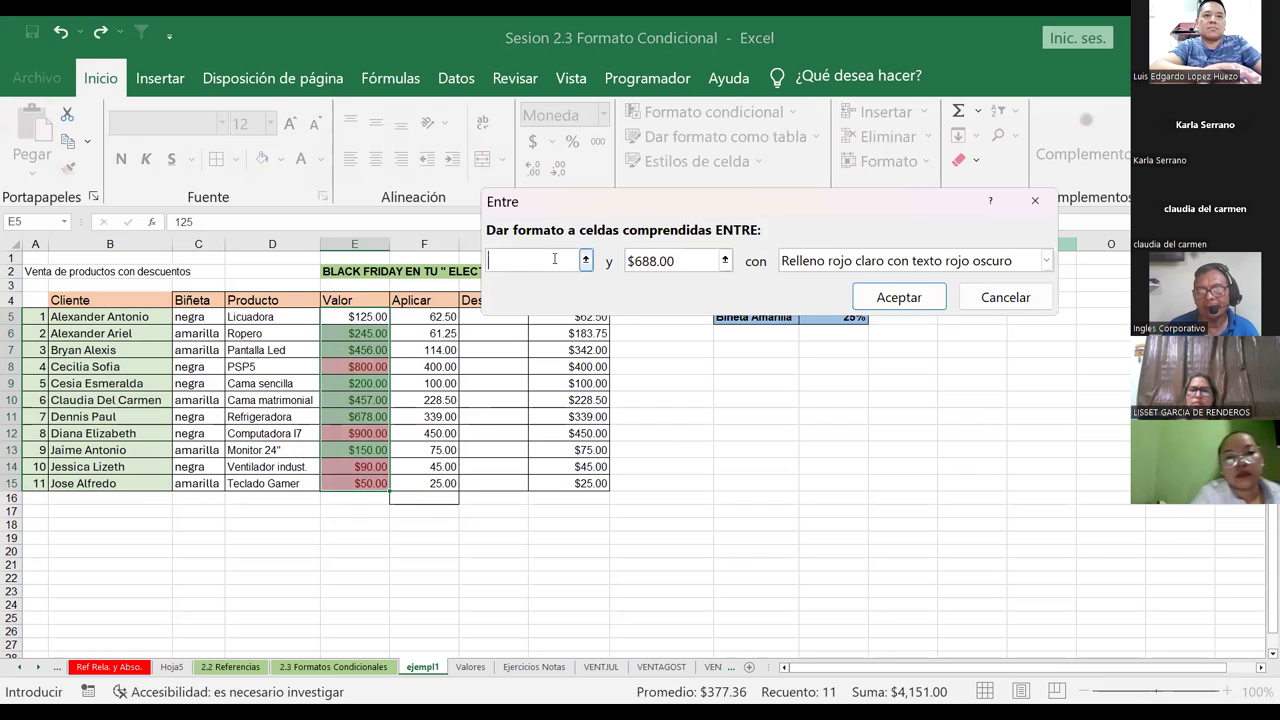
{"action": "type", "text": "100"}
{"action": "left_click", "coordinate": [672, 260]}
{"action": "key", "text": "BackSpace"}
{"action": "key", "text": "BackSpace"}
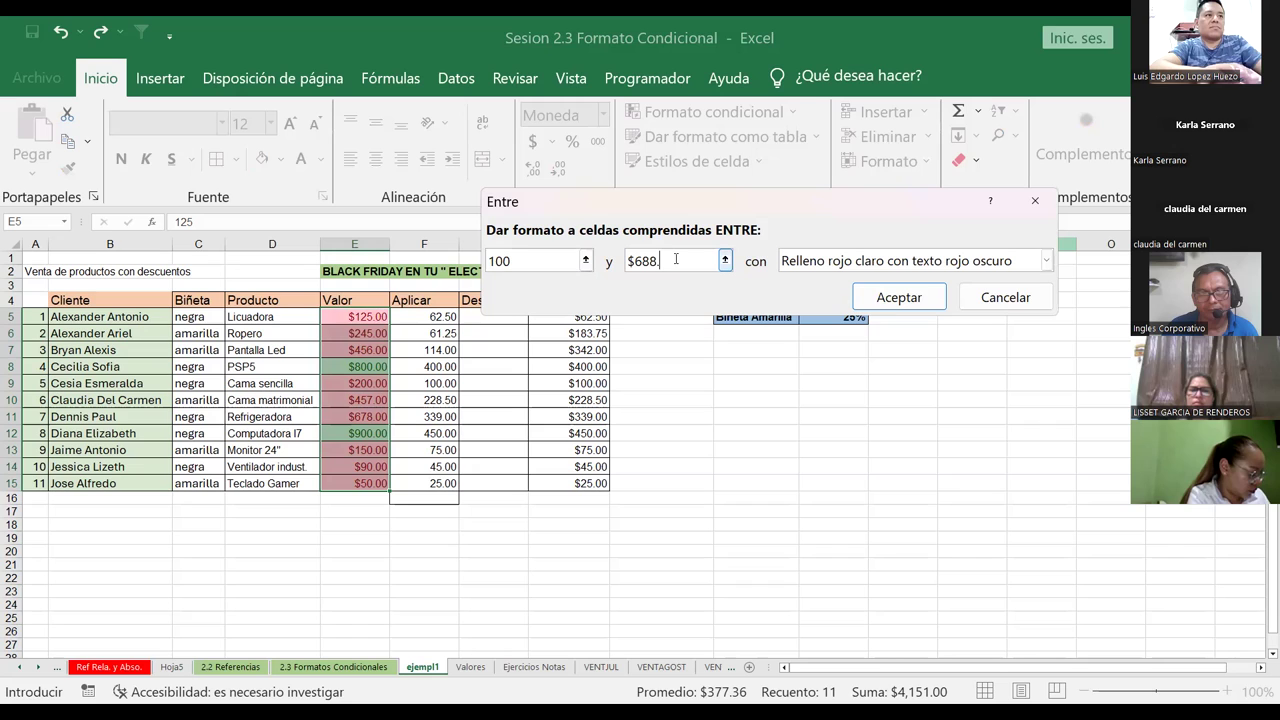
{"action": "key", "text": "BackSpace"}
{"action": "key", "text": "BackSpace"}
{"action": "key", "text": "BackSpace"}
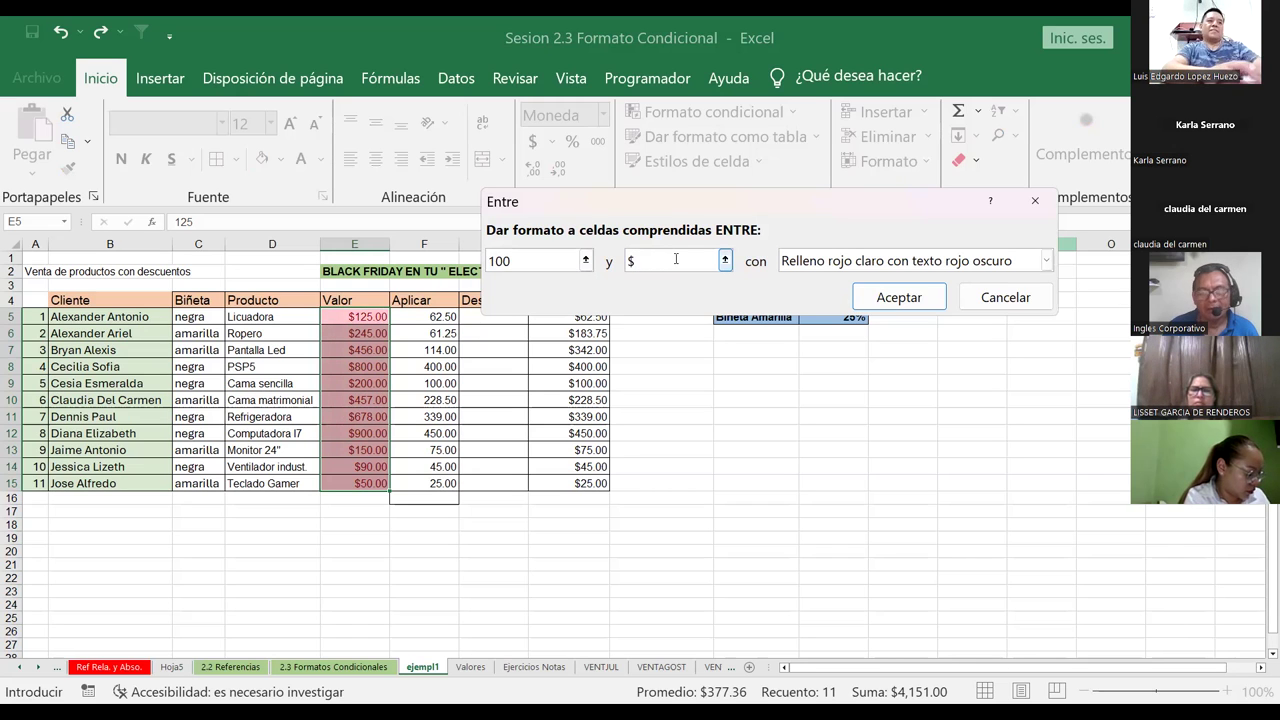
{"action": "type", "text": "125"}
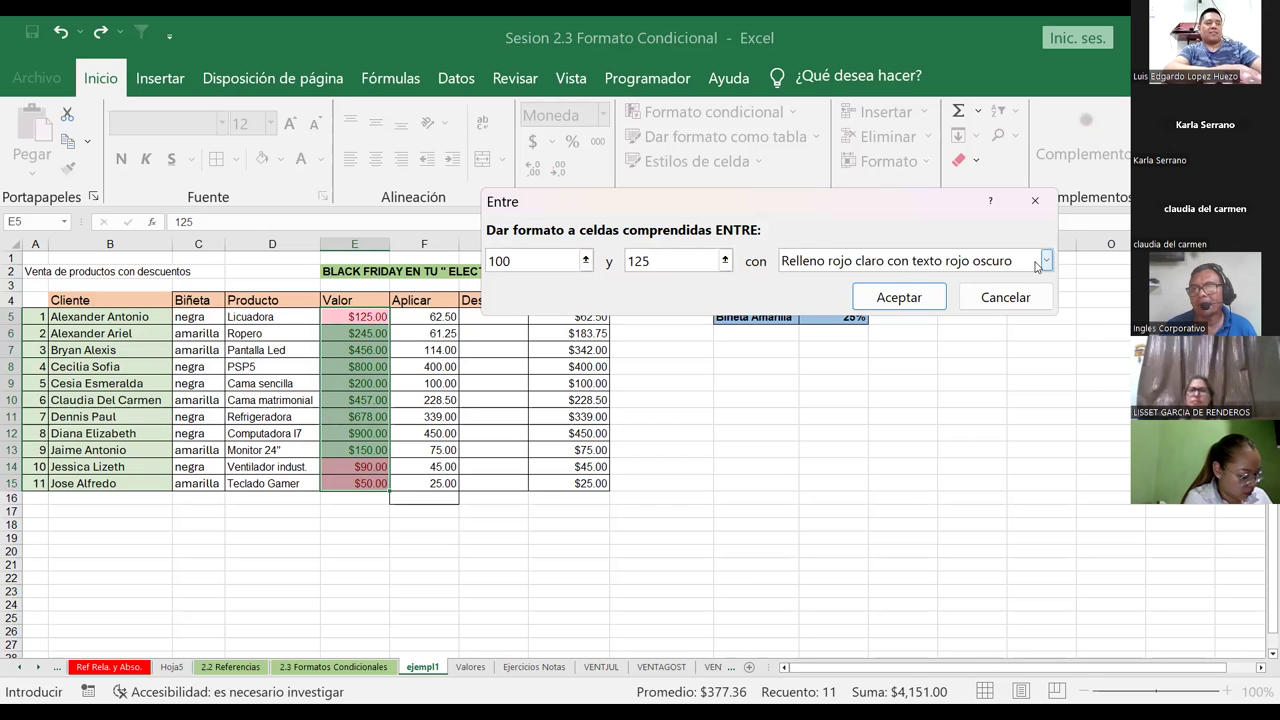
Step: Choose Relleno amarillo con texto amarillo oscuro, apply, and reselect E5:E15
{"action": "left_click", "coordinate": [1046, 261]}
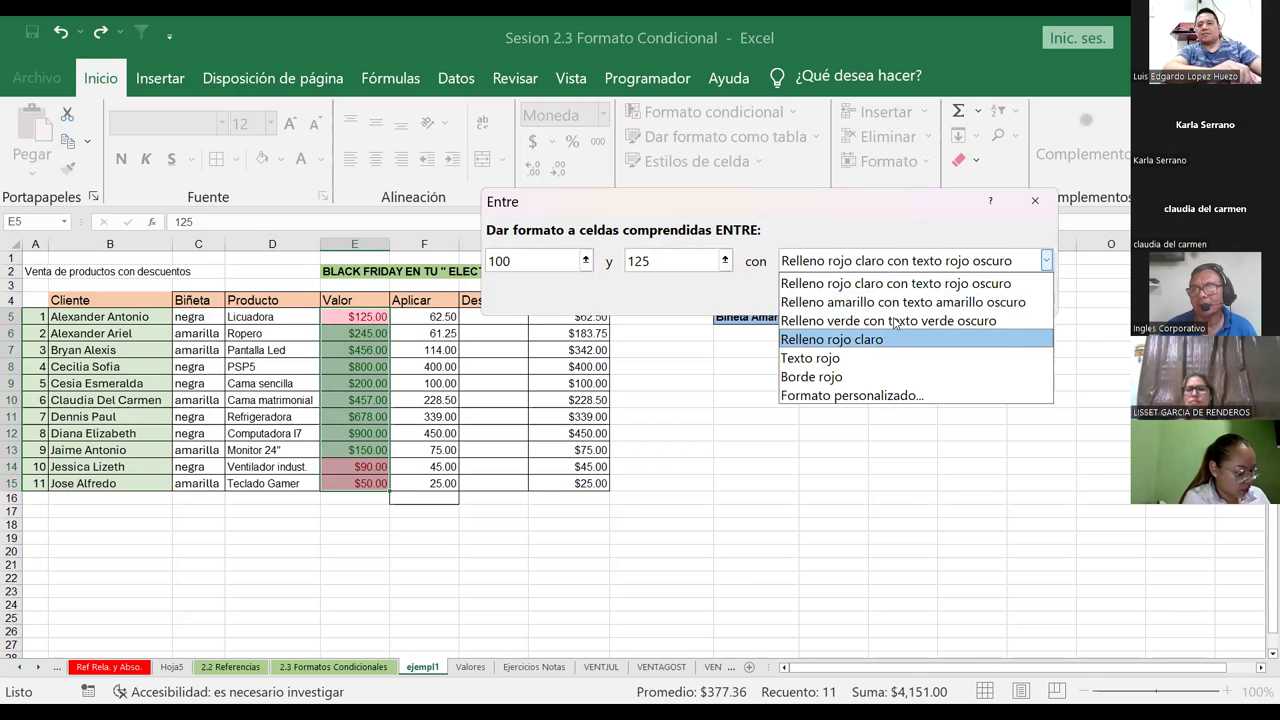
{"action": "left_click", "coordinate": [848, 302]}
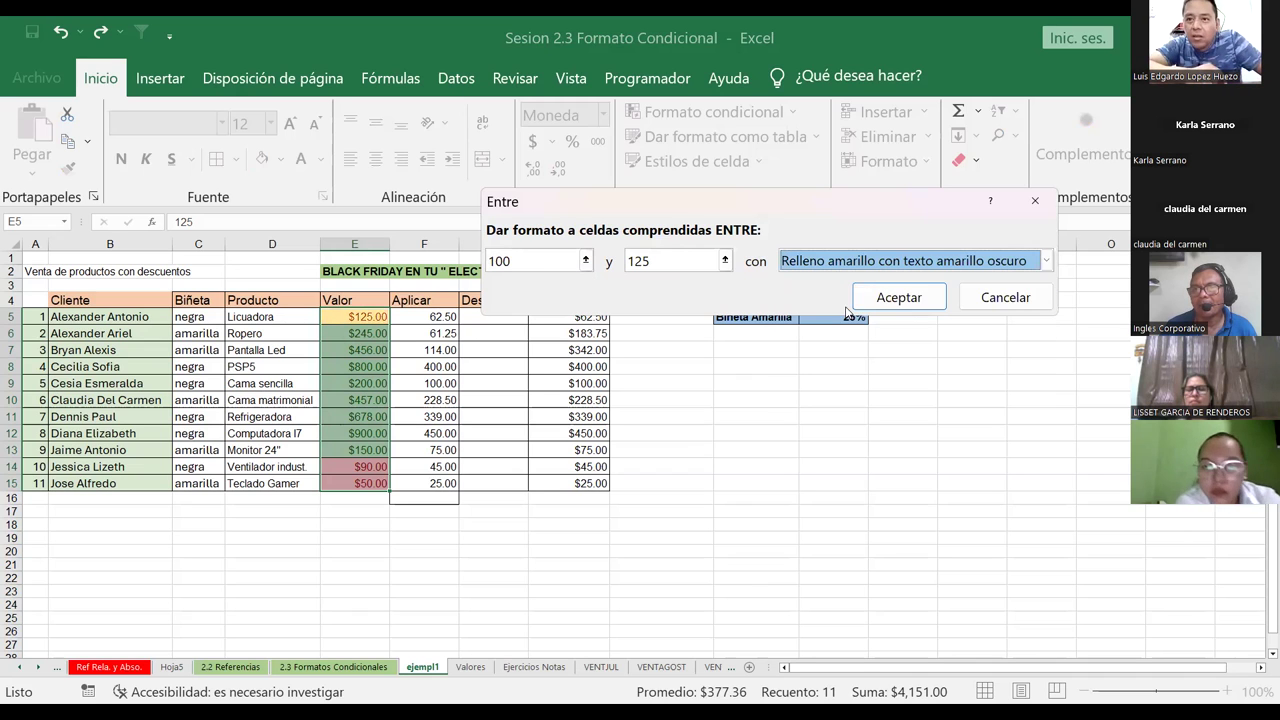
{"action": "left_click", "coordinate": [885, 299]}
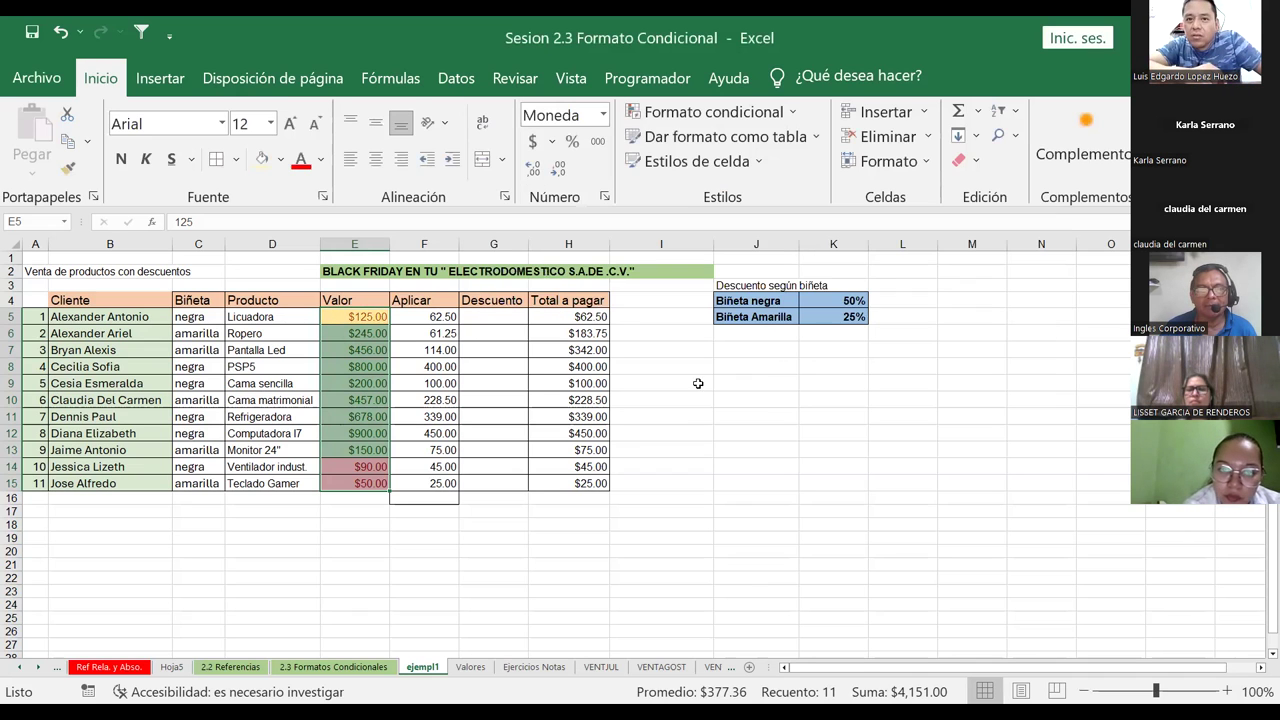
{"action": "left_click", "coordinate": [694, 382]}
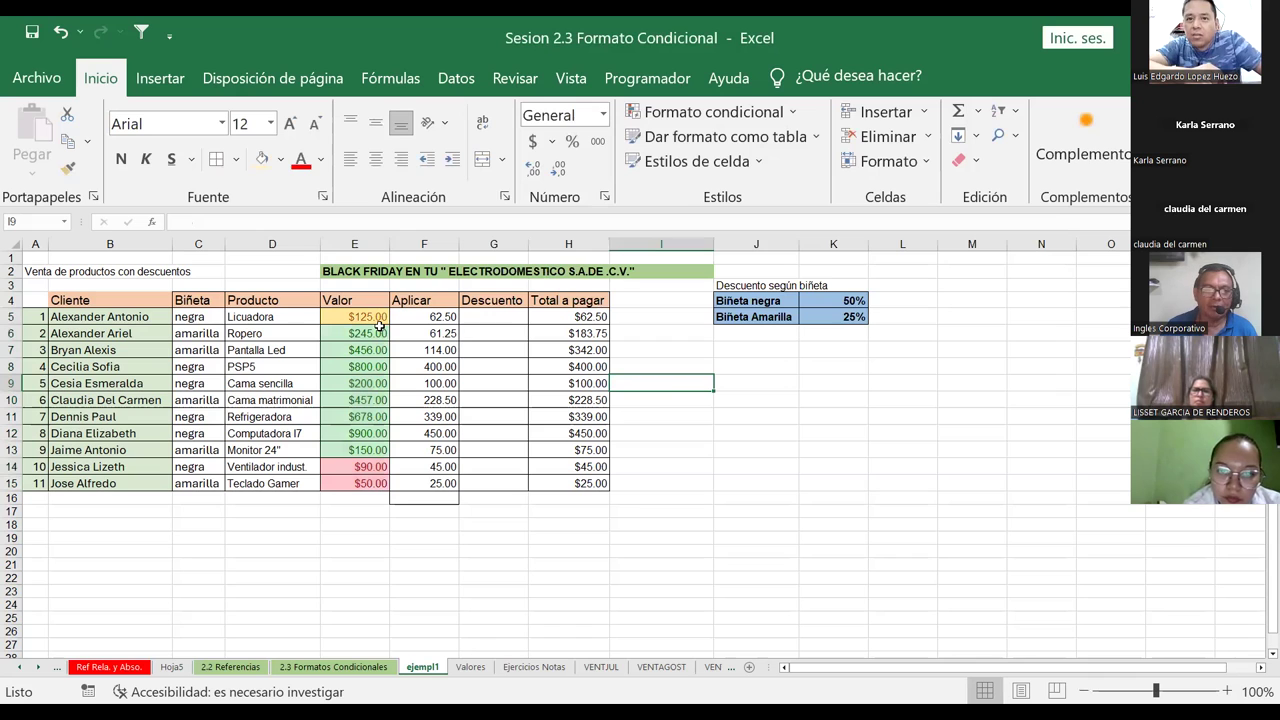
{"action": "mouse_move", "coordinate": [380, 322]}
{"action": "left_mouse_down"}
{"action": "mouse_move", "coordinate": [354, 350]}
{"action": "mouse_move", "coordinate": [345, 500]}
{"action": "left_mouse_up"}
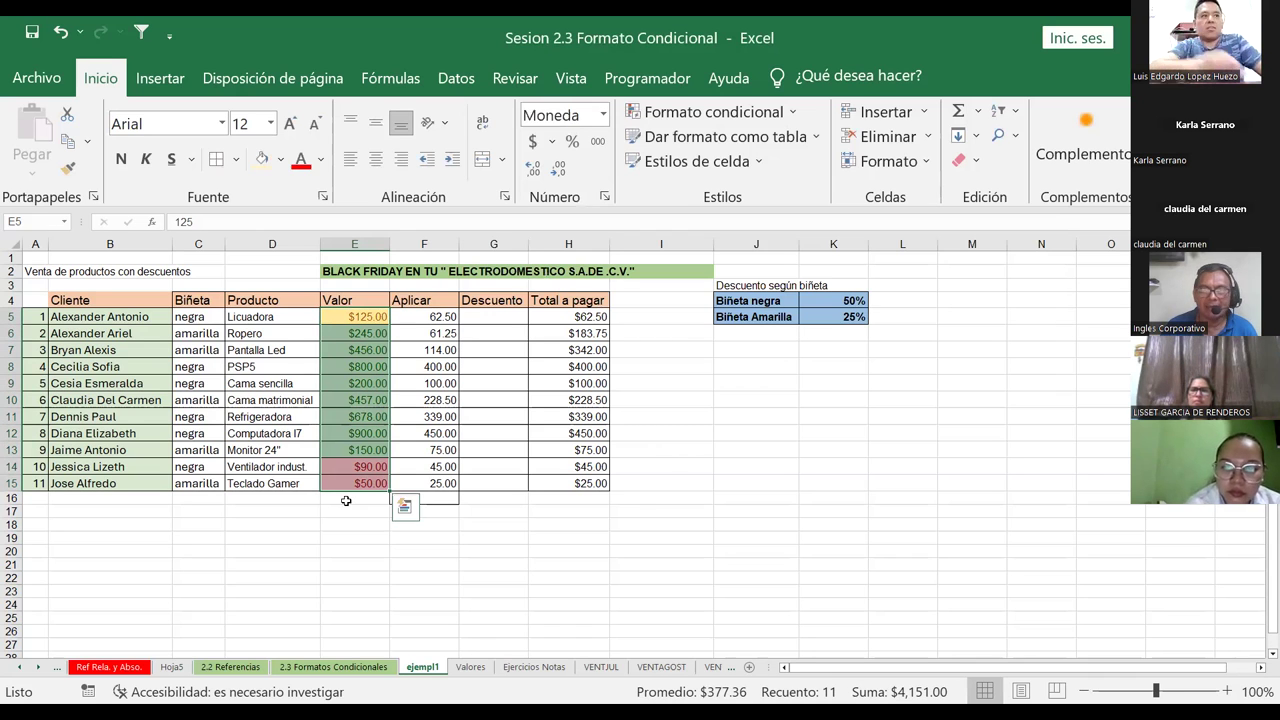
Step: Add red gradient-fill data bars to the Valor amounts E5:E15, then reselect that range
{"action": "left_click", "coordinate": [797, 112]}
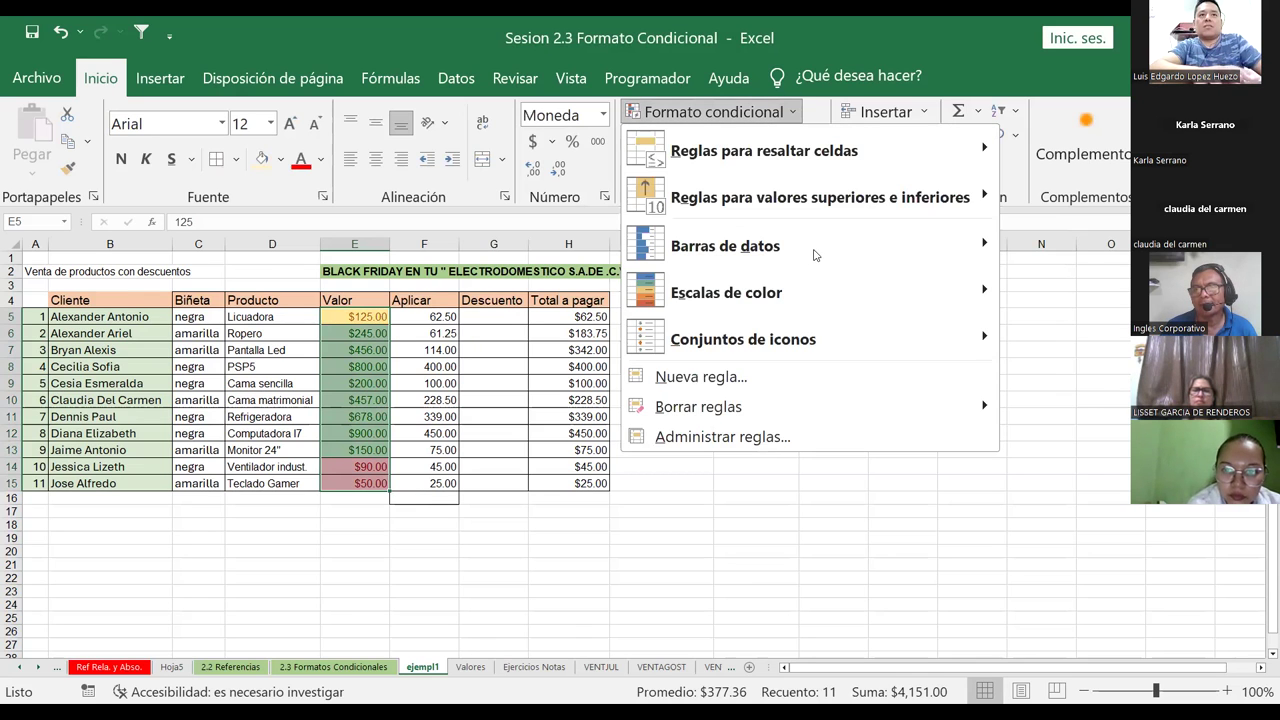
{"action": "mouse_move", "coordinate": [859, 262]}
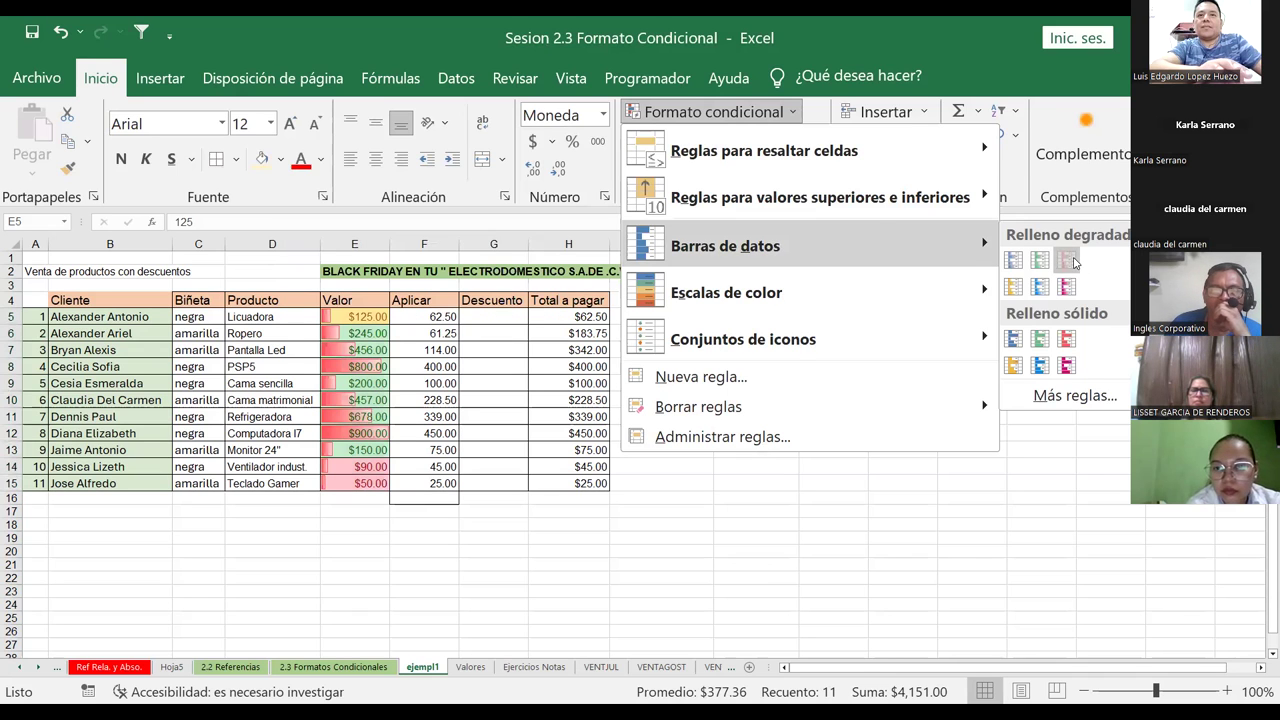
{"action": "left_click", "coordinate": [1074, 263]}
{"action": "left_click", "coordinate": [430, 365]}
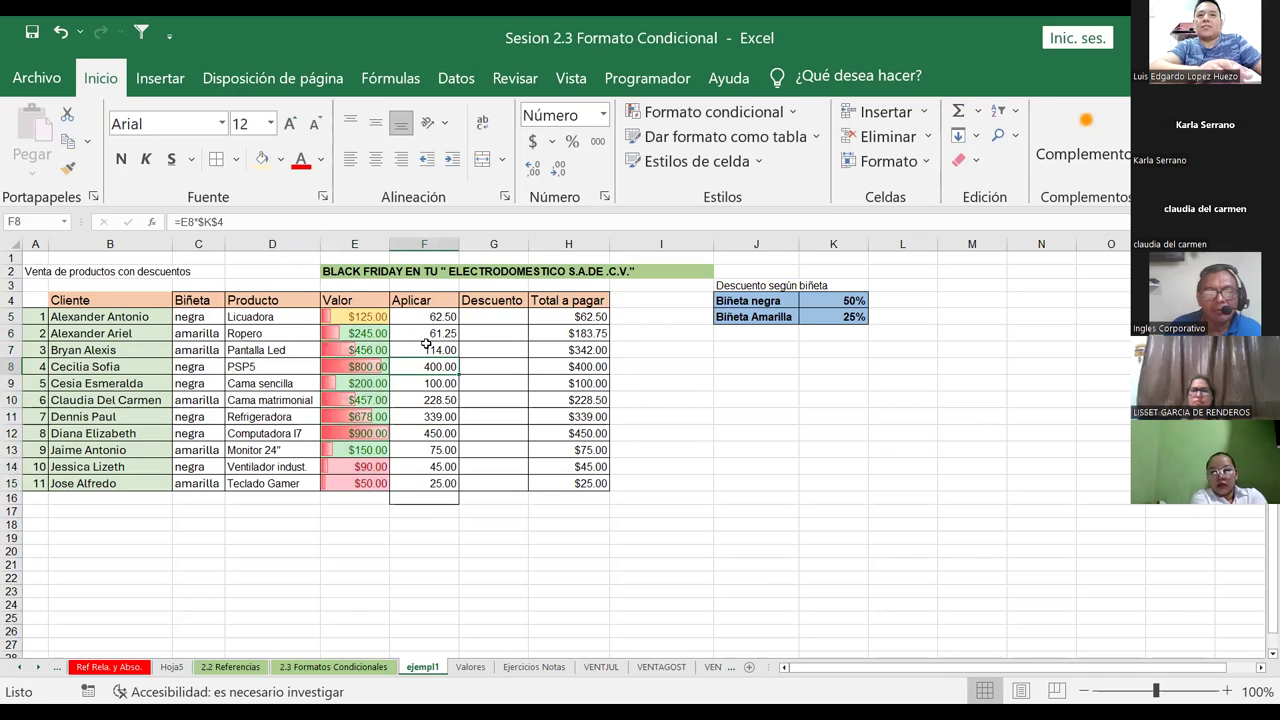
{"action": "left_click", "coordinate": [358, 482]}
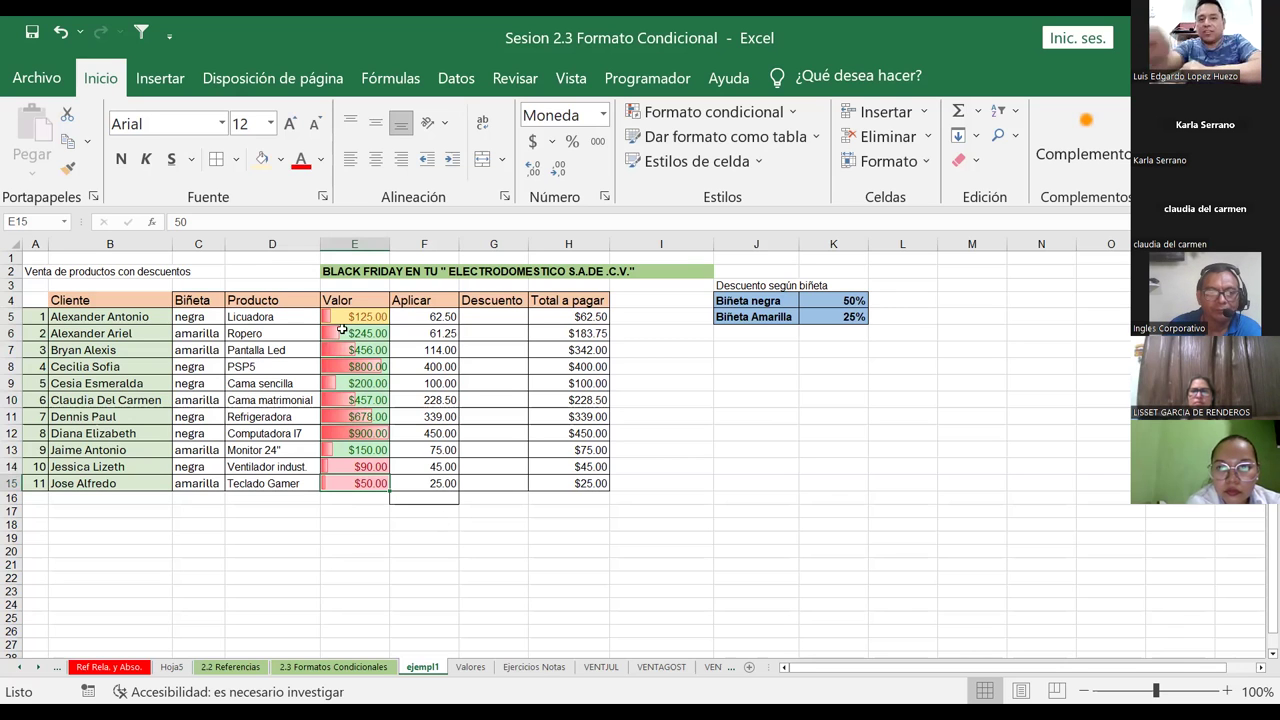
{"action": "mouse_move", "coordinate": [362, 316]}
{"action": "left_mouse_down"}
{"action": "mouse_move", "coordinate": [333, 410]}
{"action": "mouse_move", "coordinate": [335, 483]}
{"action": "left_mouse_up"}
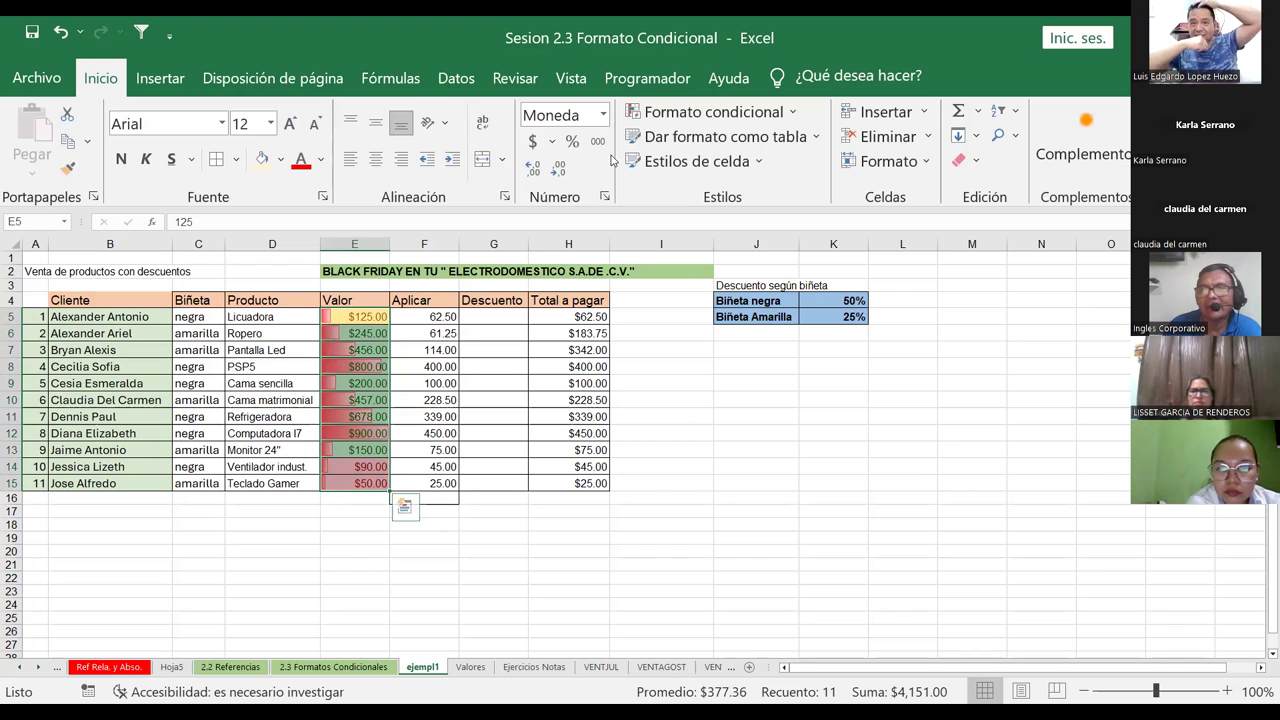
Step: Bring up the Formato condicional highlight-cell rules menu to reach Valores duplicados for the Valor column
{"action": "left_click", "coordinate": [793, 112]}
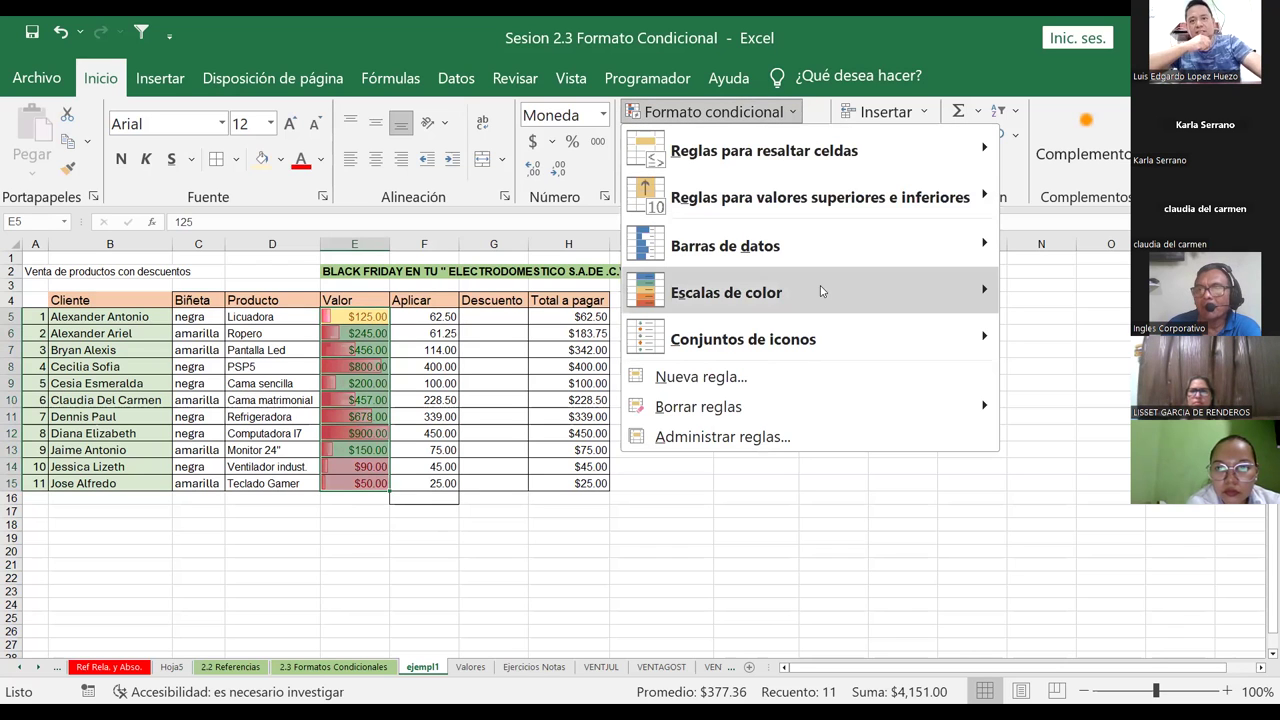
{"action": "mouse_move", "coordinate": [937, 196]}
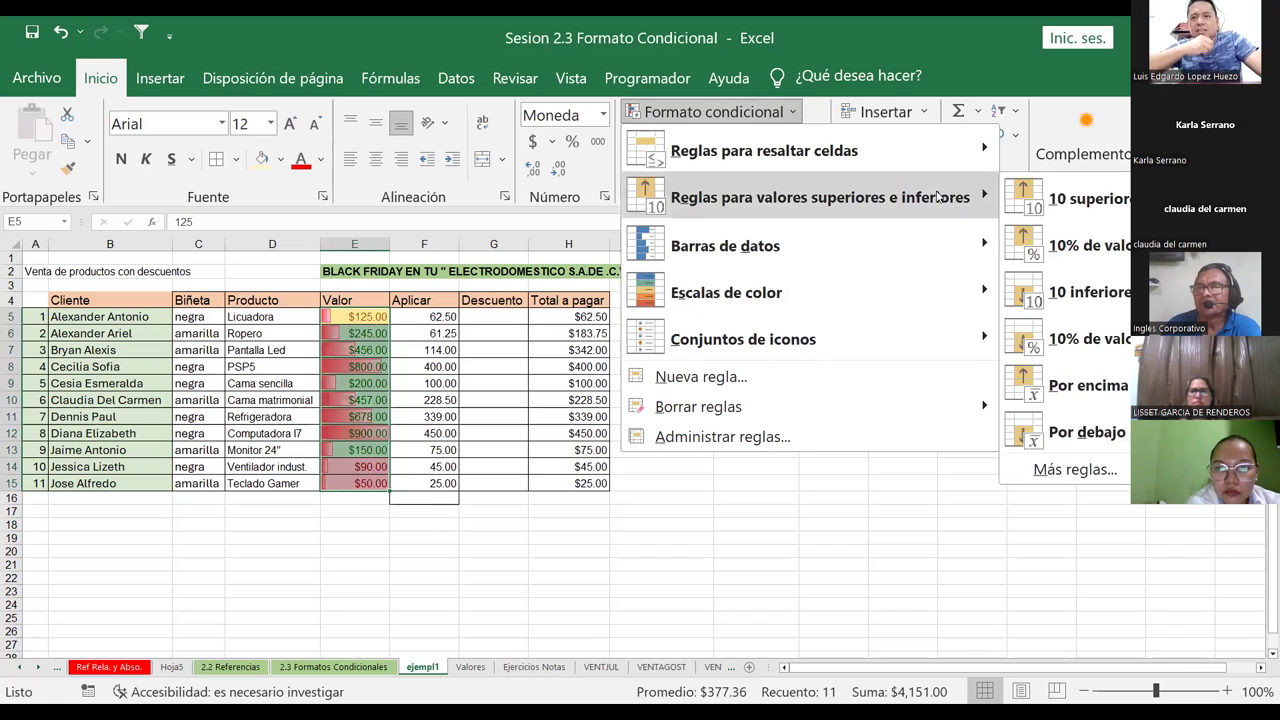
{"action": "mouse_move", "coordinate": [848, 149]}
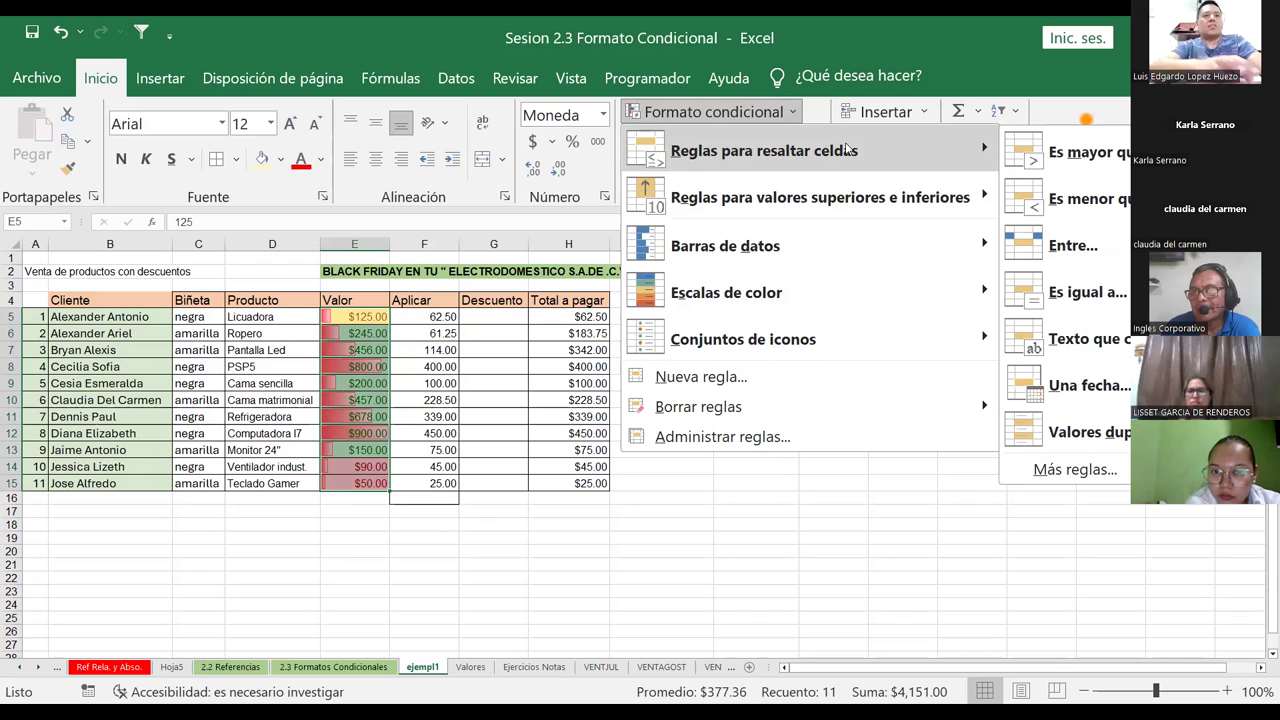
Step: Create a Valores duplicados rule with a custom light blue fill using the Atenuado al 6,25% pattern
{"action": "left_click", "coordinate": [1106, 434]}
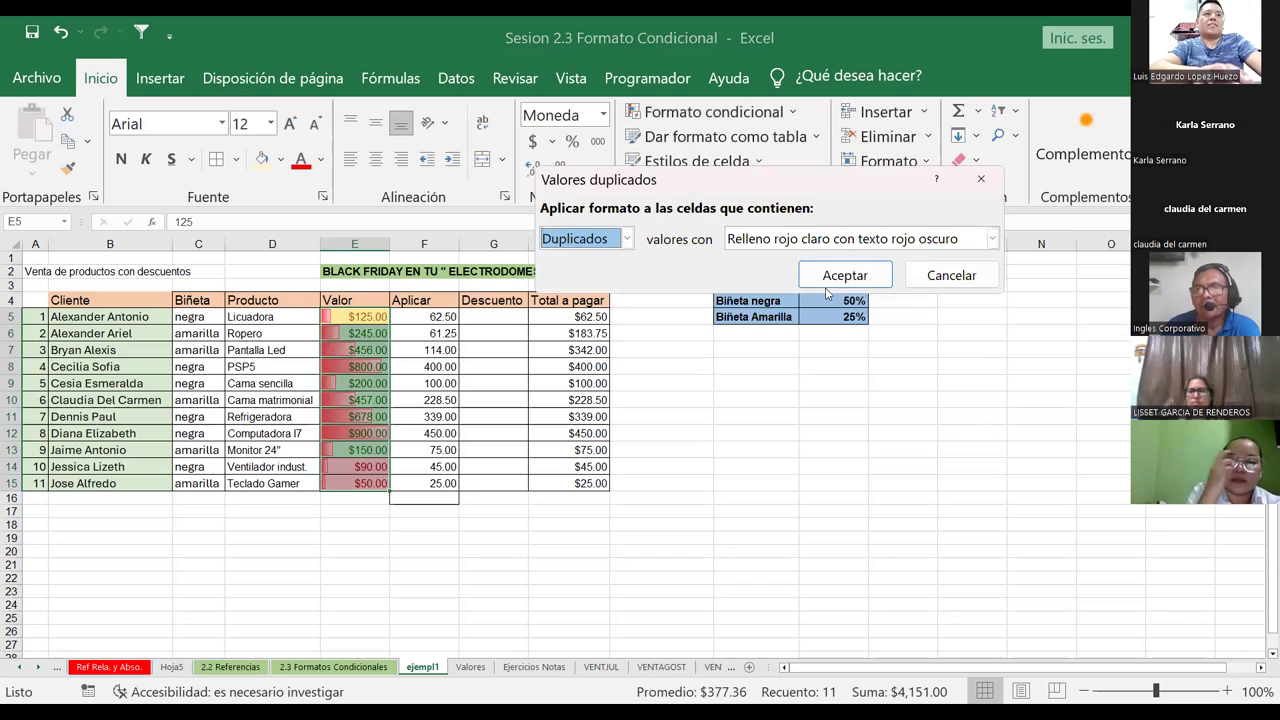
{"action": "left_click", "coordinate": [994, 238]}
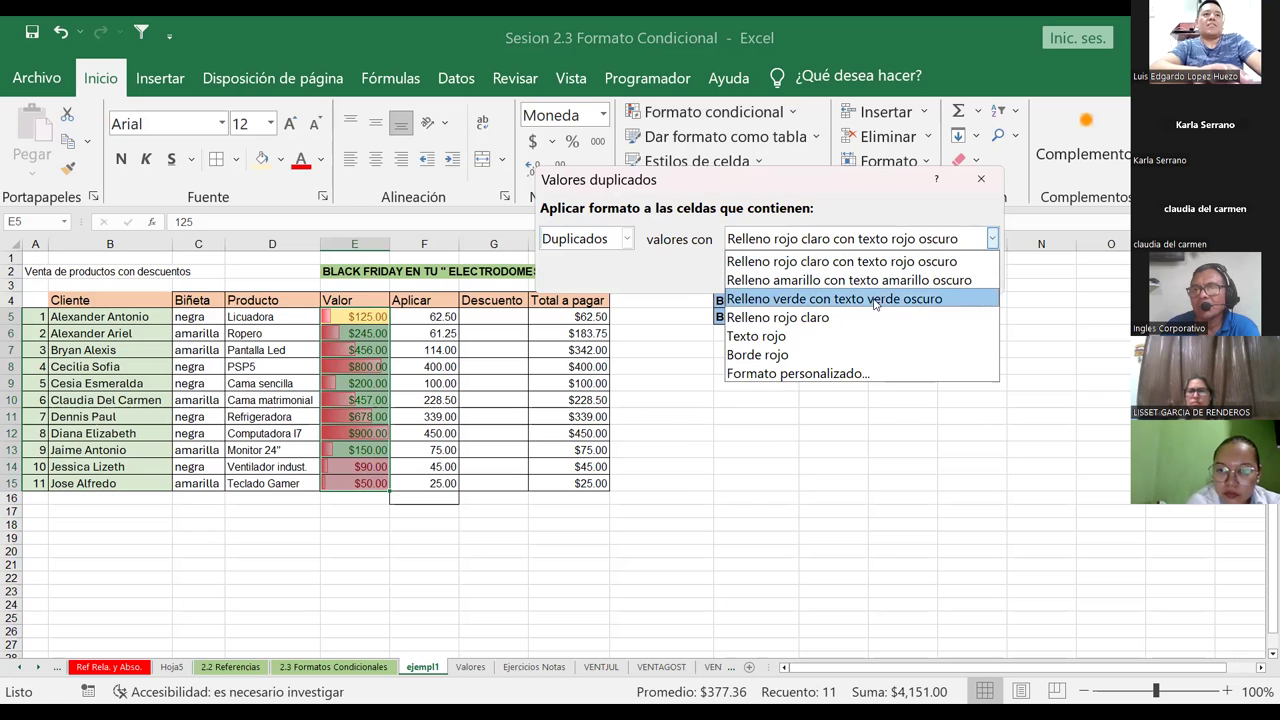
{"action": "left_click", "coordinate": [803, 376]}
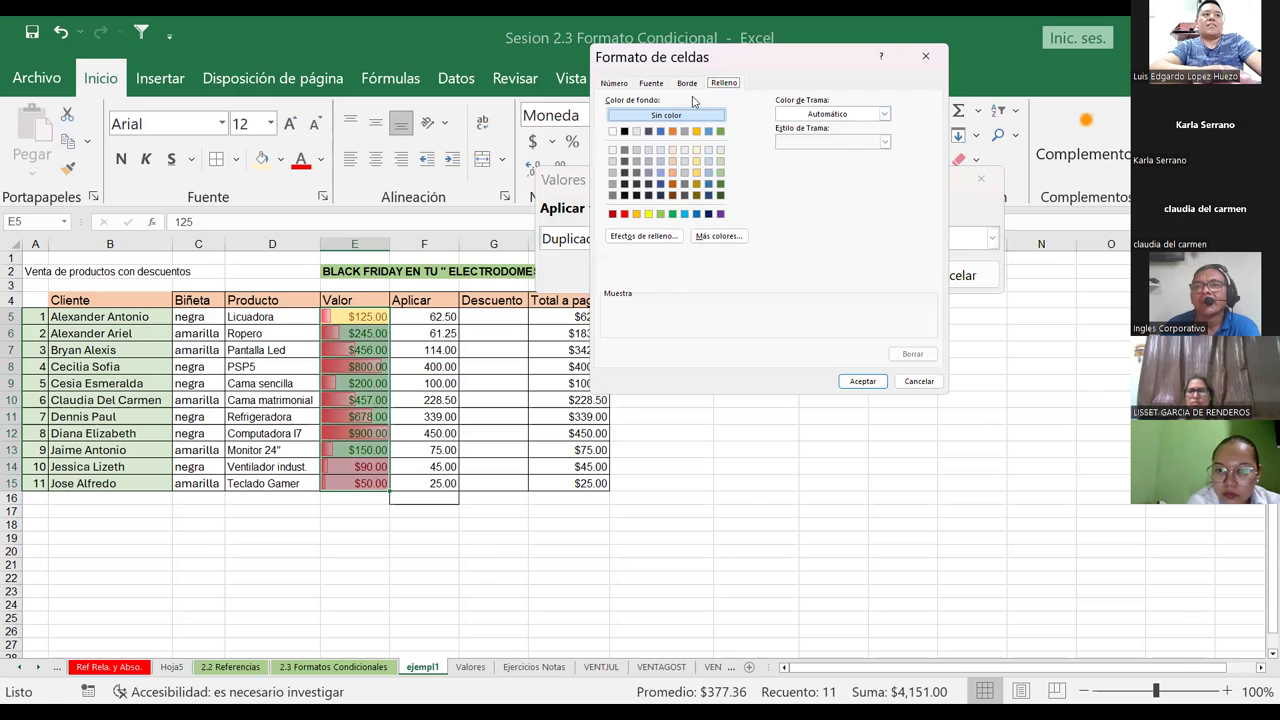
{"action": "left_click", "coordinate": [889, 117]}
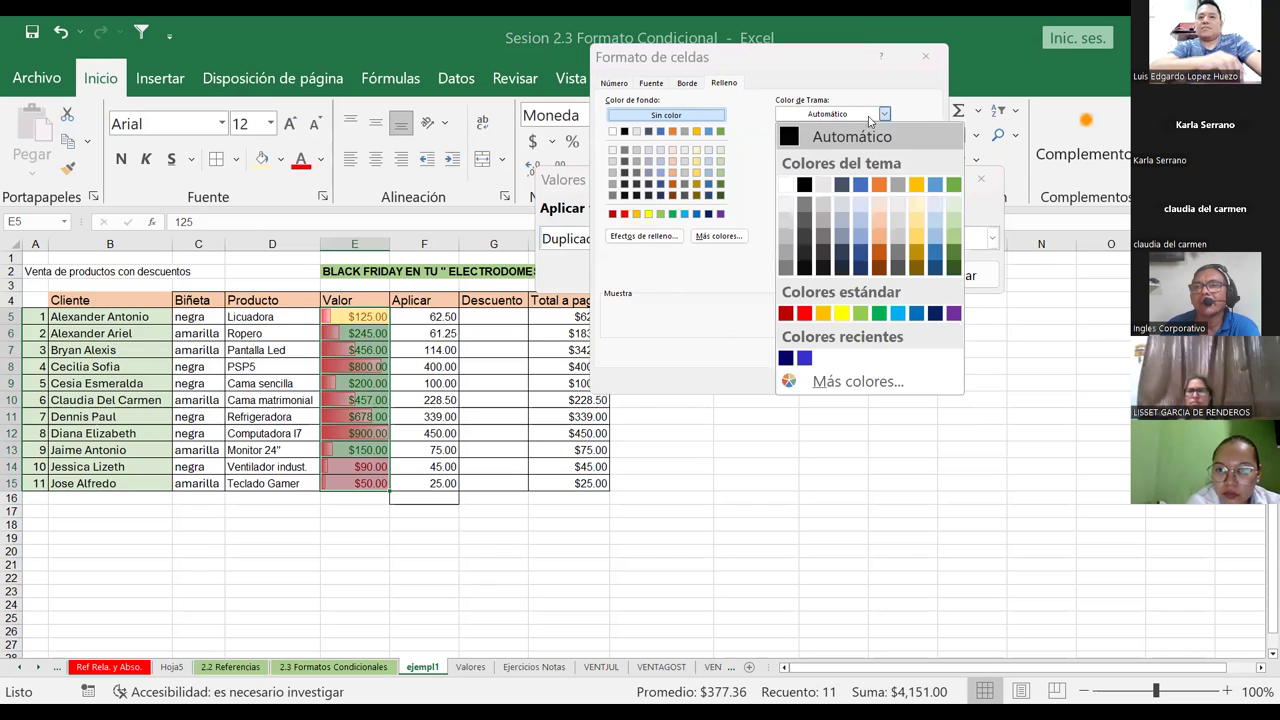
{"action": "left_click", "coordinate": [885, 144]}
{"action": "left_click", "coordinate": [885, 144]}
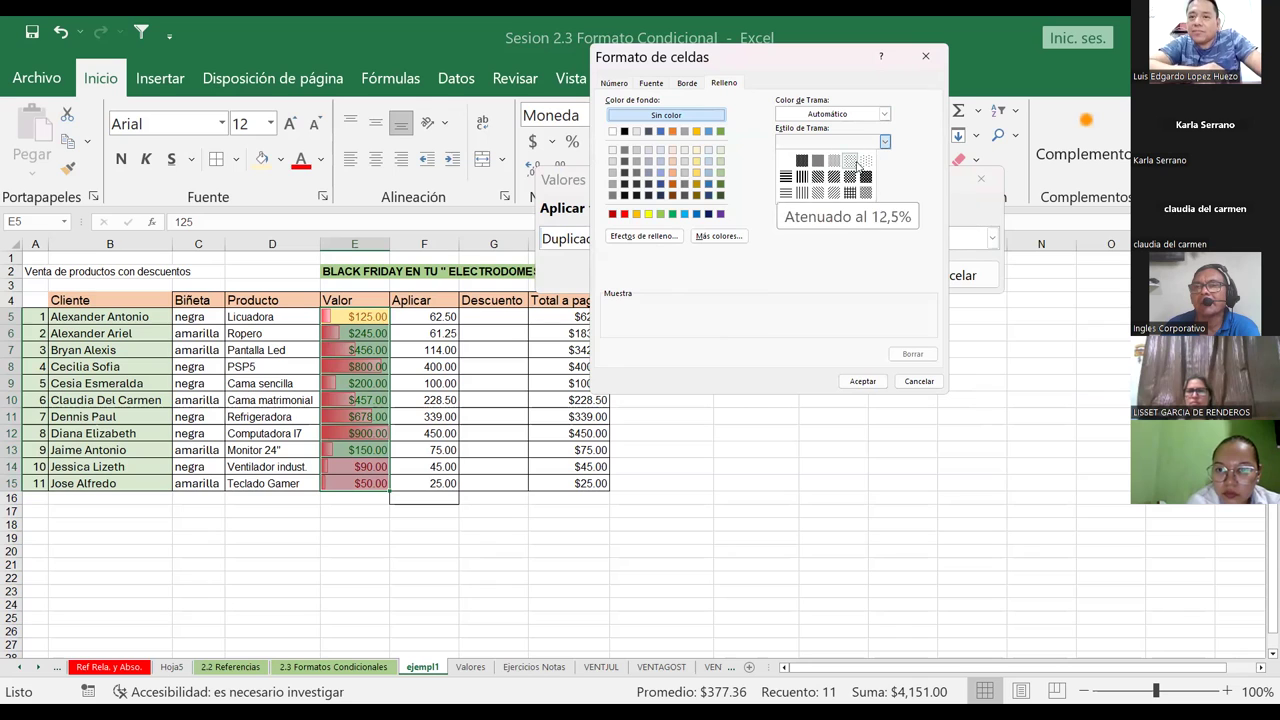
{"action": "left_click", "coordinate": [866, 163]}
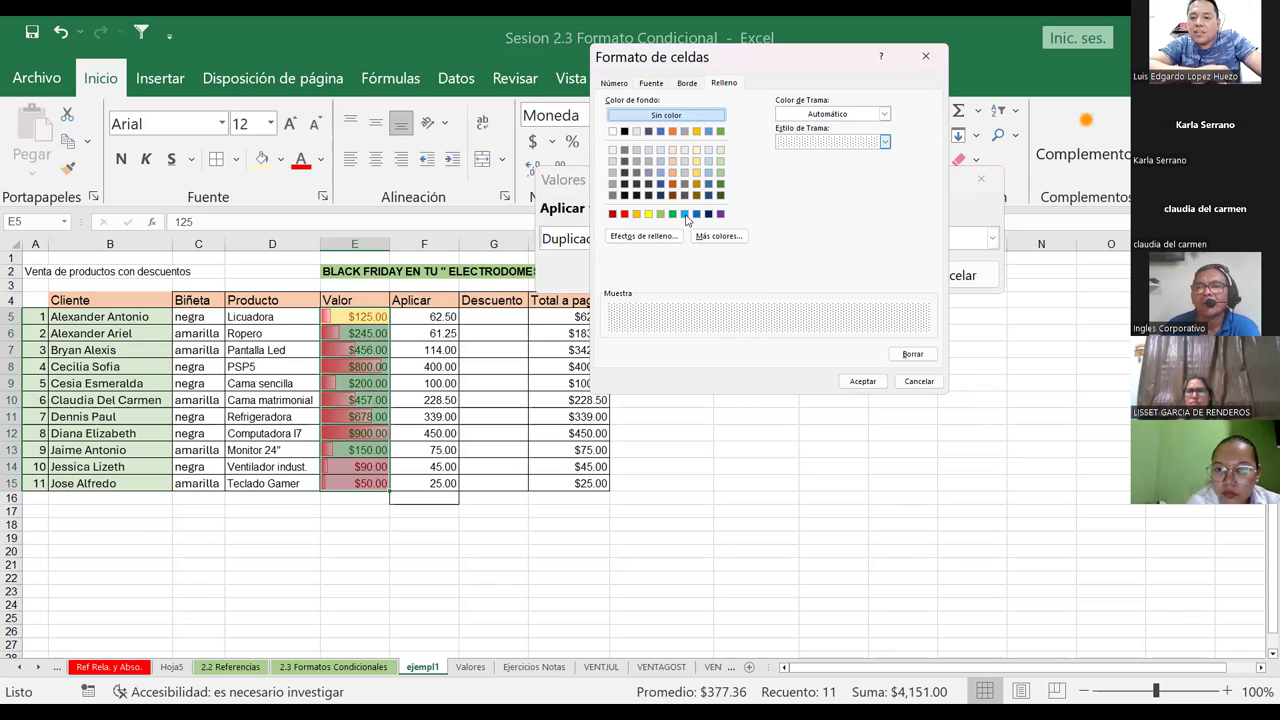
{"action": "left_click", "coordinate": [685, 214]}
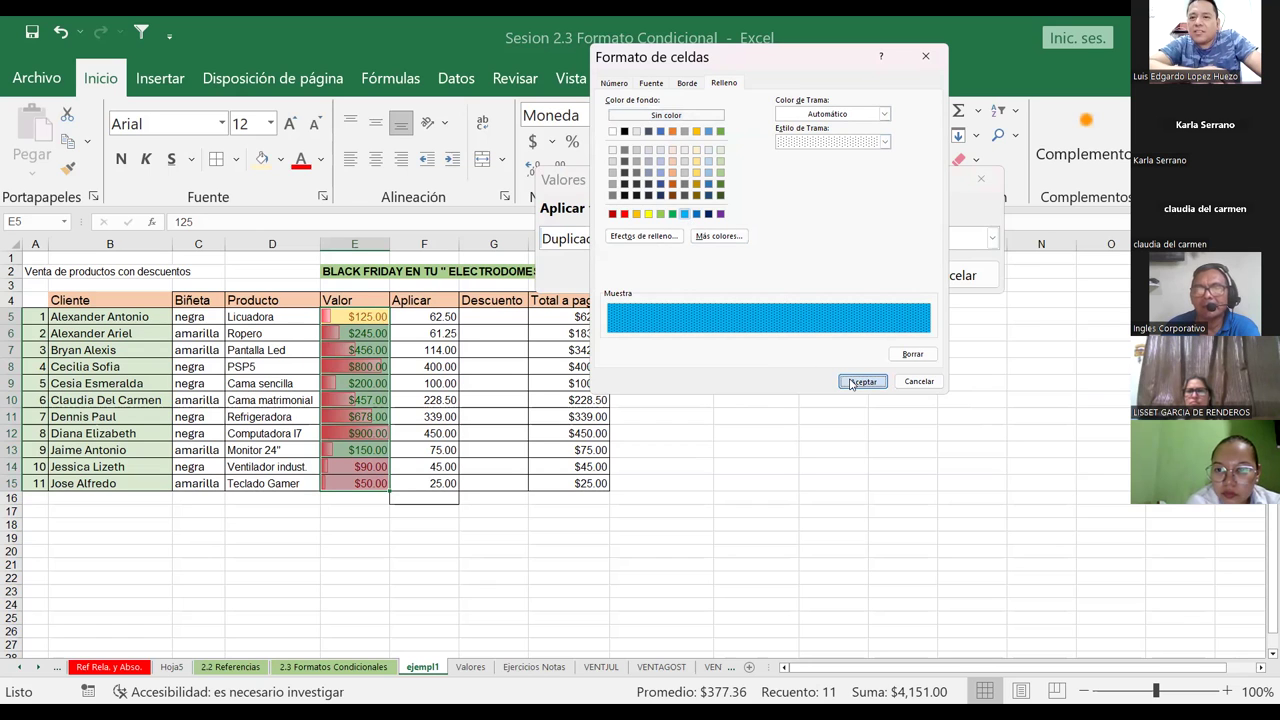
{"action": "key", "text": "Return"}
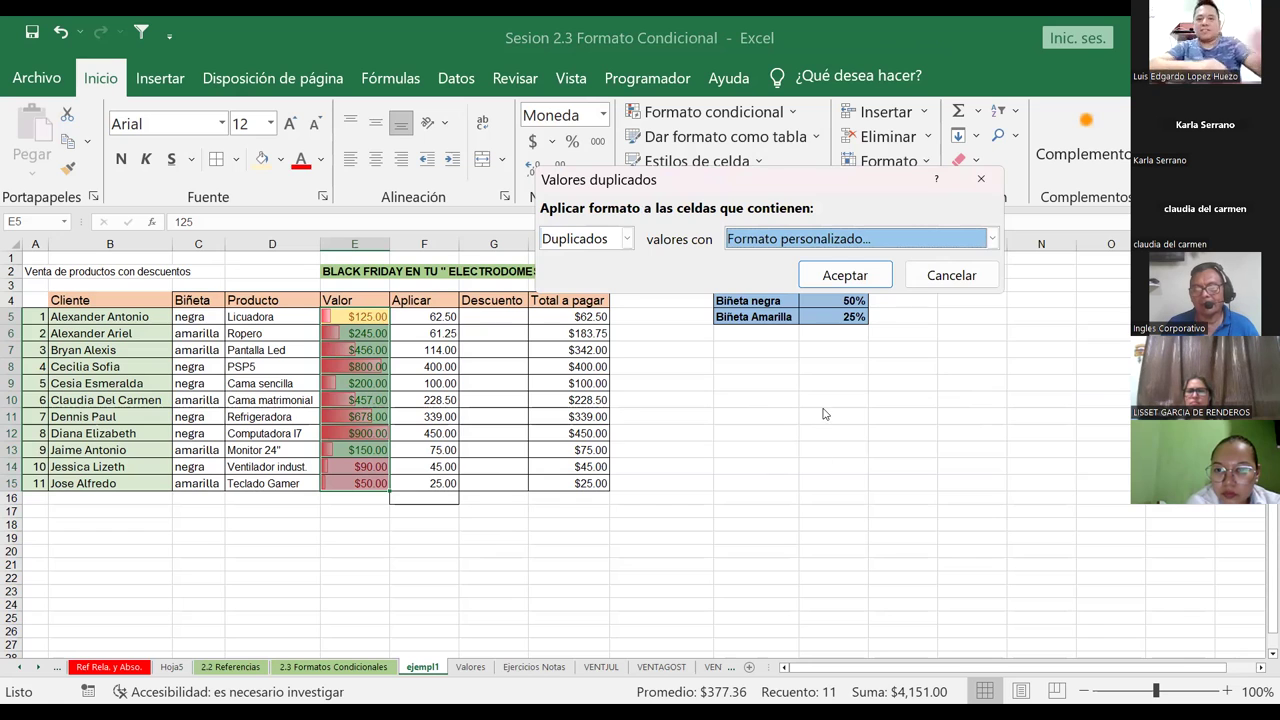
{"action": "left_click", "coordinate": [829, 279]}
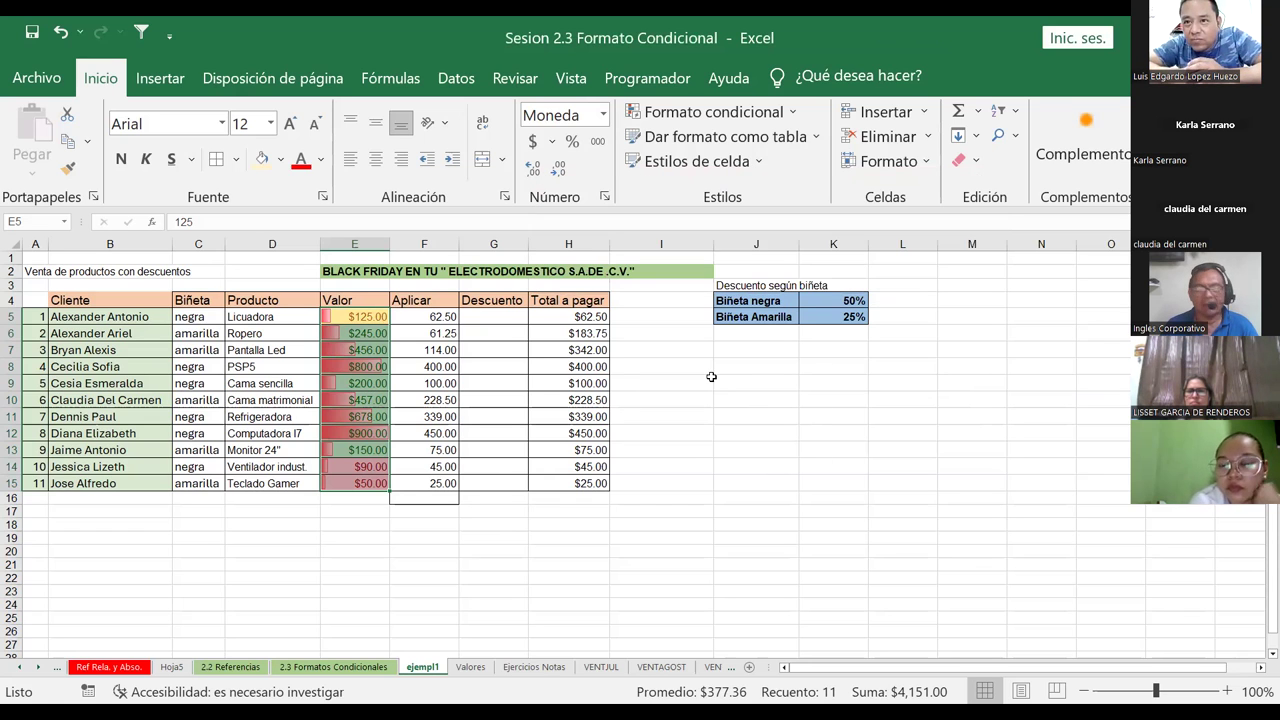
Step: Delete every Valor amount in E5:E15 so Aplicar shows 0.00 and Total a pagar $0.00
{"action": "left_click", "coordinate": [660, 383]}
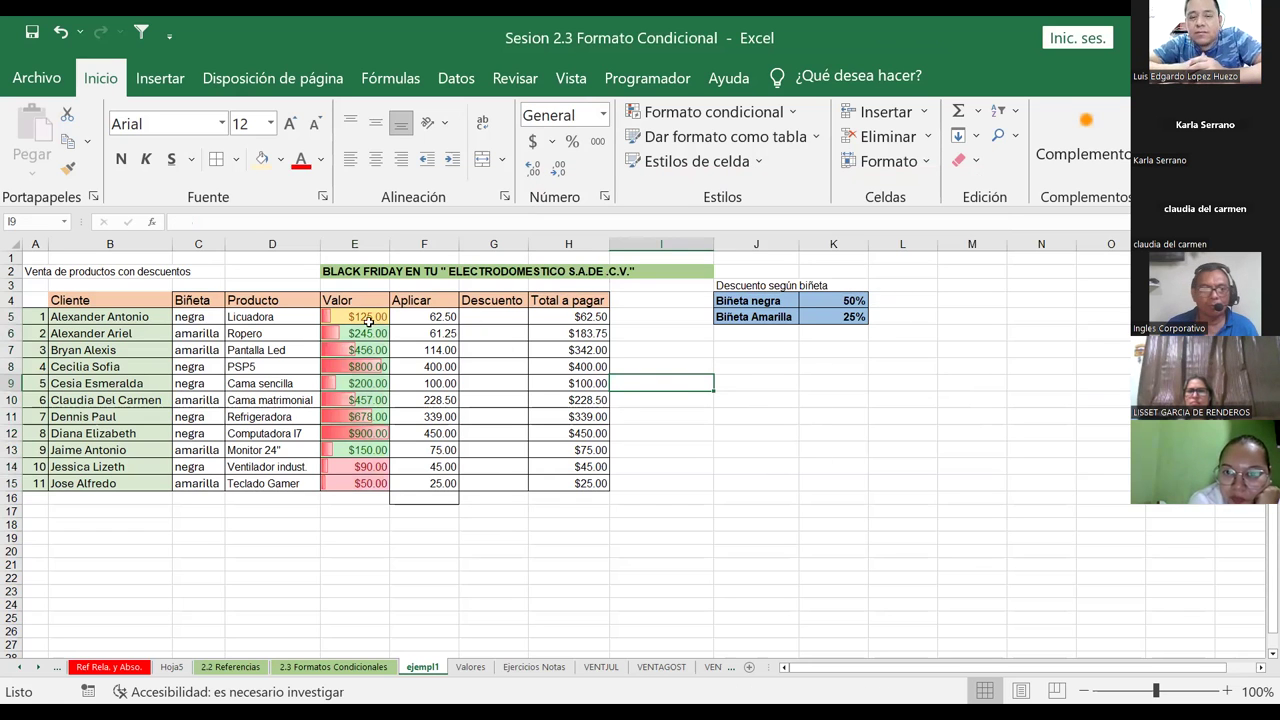
{"action": "left_click_drag", "start_coordinate": [355, 333], "coordinate": [366, 320]}
{"action": "key", "text": "Delete"}
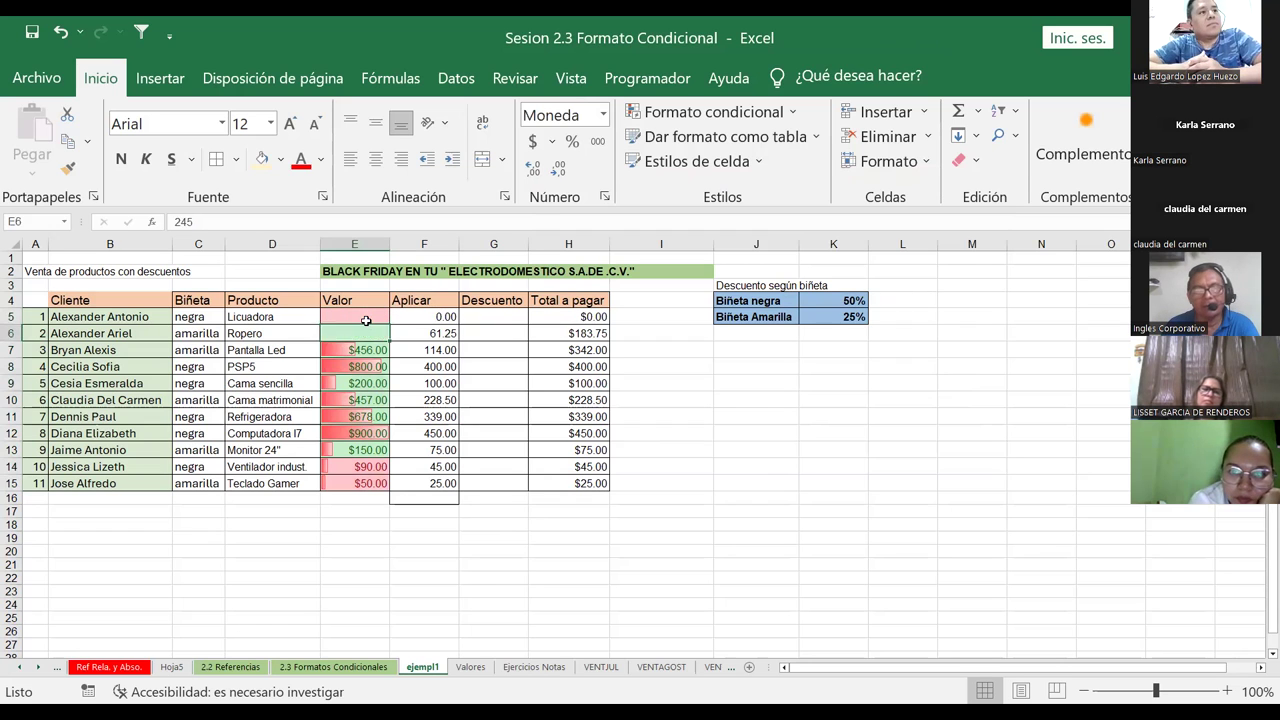
{"action": "key", "text": "Down"}
{"action": "key", "text": "Delete"}
{"action": "key", "text": "Down"}
{"action": "key", "text": "Delete"}
{"action": "key", "text": "Down"}
{"action": "key", "text": "Delete"}
{"action": "key", "text": "Down"}
{"action": "key", "text": "Delete"}
{"action": "key", "text": "Down"}
{"action": "key", "text": "Delete"}
{"action": "key", "text": "Down"}
{"action": "key", "text": "Delete"}
{"action": "key", "text": "Down"}
{"action": "key", "text": "Delete"}
{"action": "key", "text": "Down"}
{"action": "key", "text": "Down"}
{"action": "key", "text": "Delete"}
{"action": "key", "text": "Up"}
{"action": "key", "text": "Delete"}
{"action": "key", "text": "Up"}
{"action": "key", "text": "Up"}
{"action": "key", "text": "Up"}
{"action": "key", "text": "Up"}
{"action": "key", "text": "Up"}
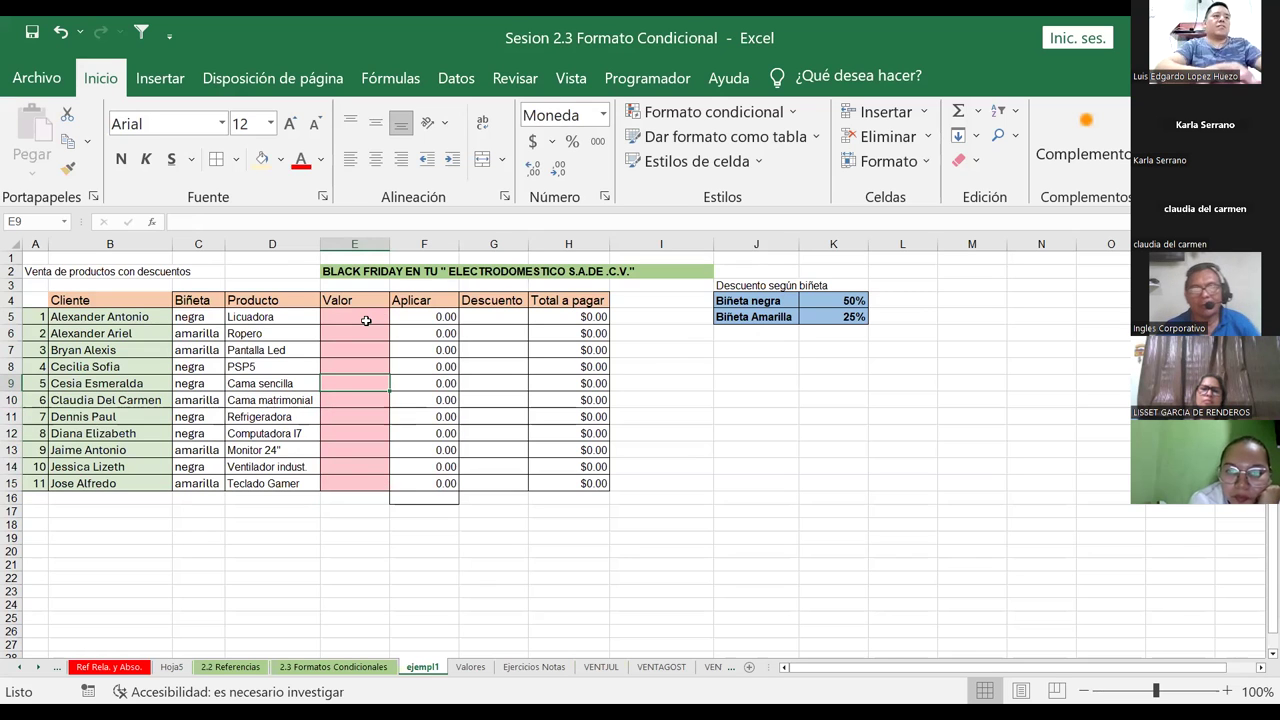
{"action": "key", "text": "Up"}
{"action": "key", "text": "Up"}
{"action": "key", "text": "Up"}
{"action": "key", "text": "Up"}
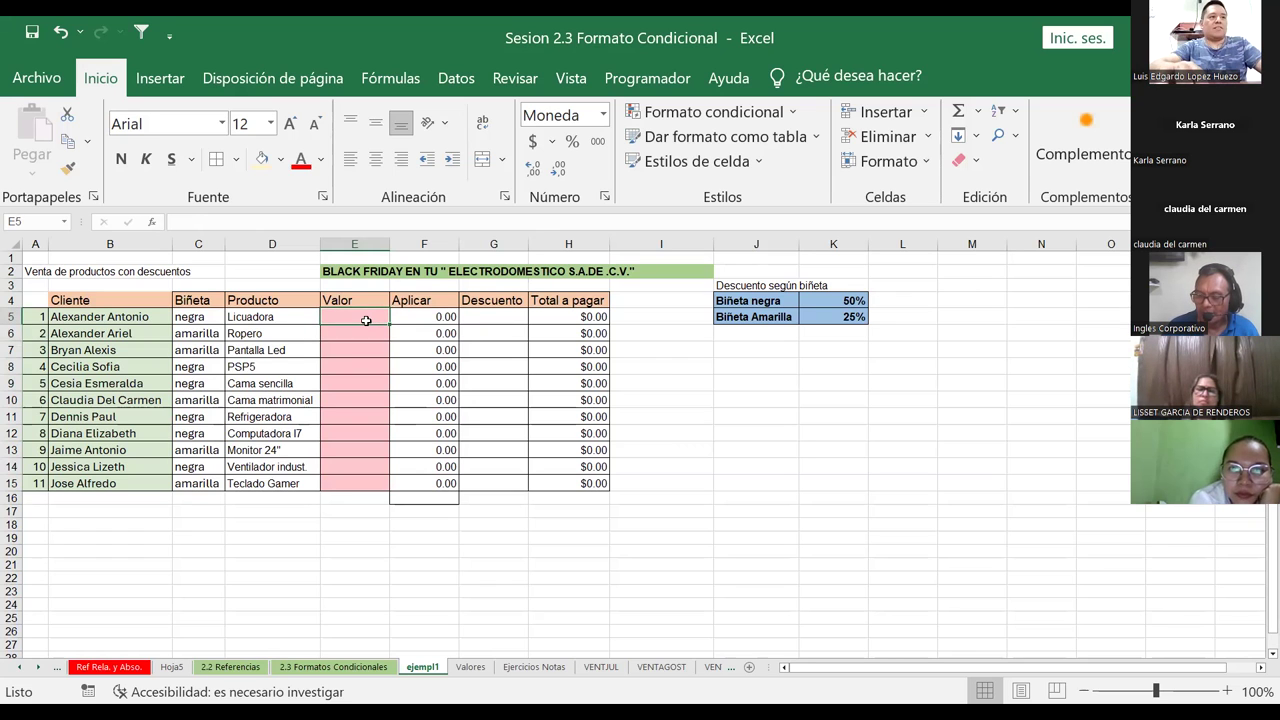
Step: Enter Valor amounts 200, 25, 15, 15, 300 and 200 down the first six rows
{"action": "type", "text": "200"}
{"action": "key", "text": "Return"}
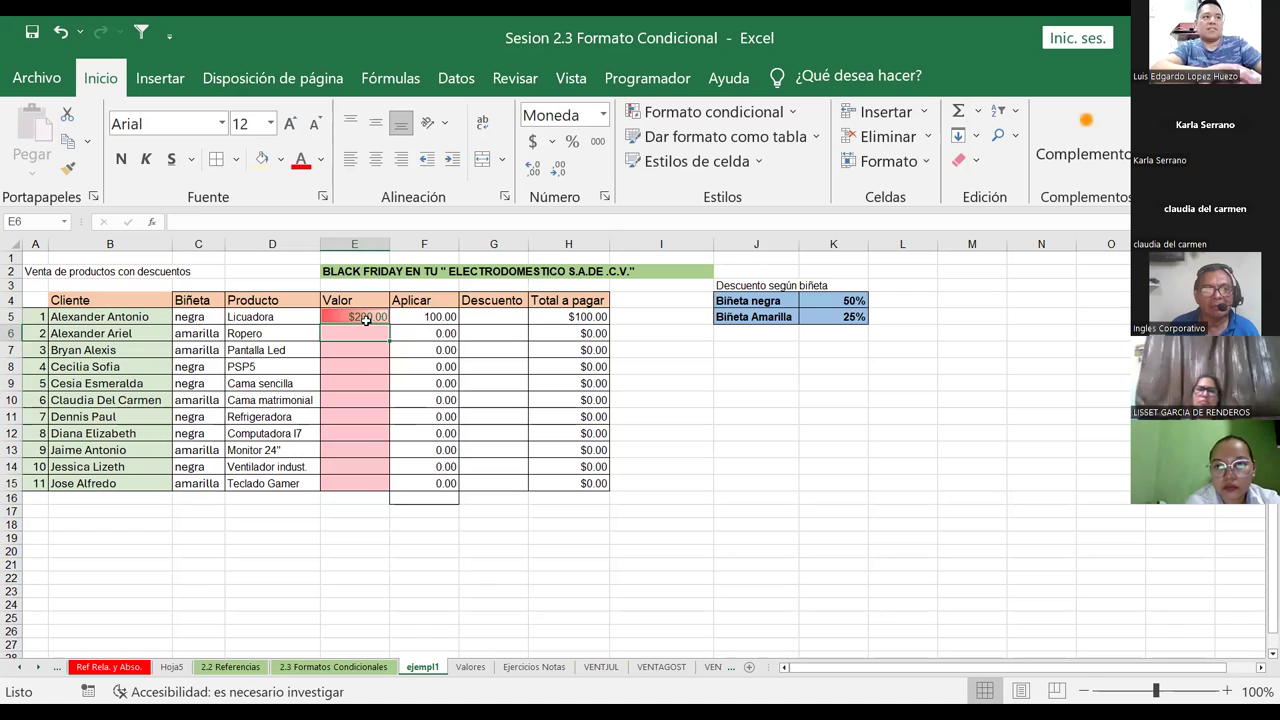
{"action": "type", "text": "25"}
{"action": "key", "text": "Return"}
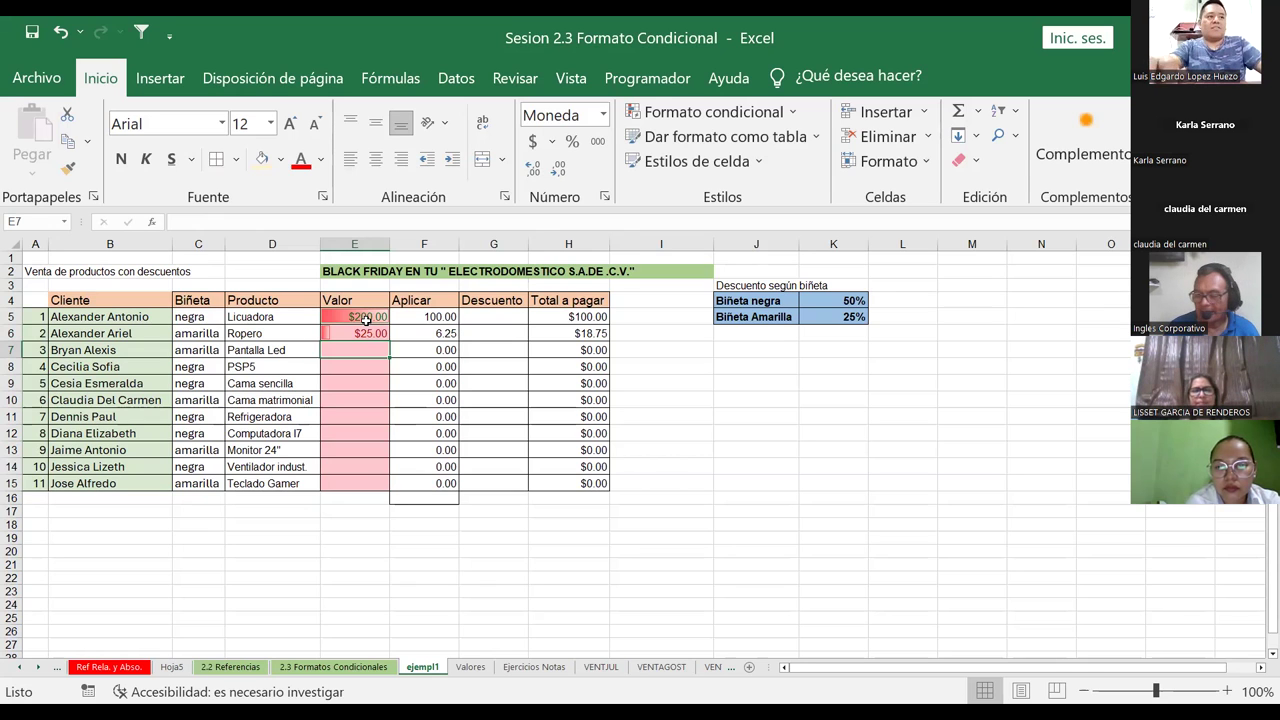
{"action": "type", "text": "15"}
{"action": "key", "text": "Return"}
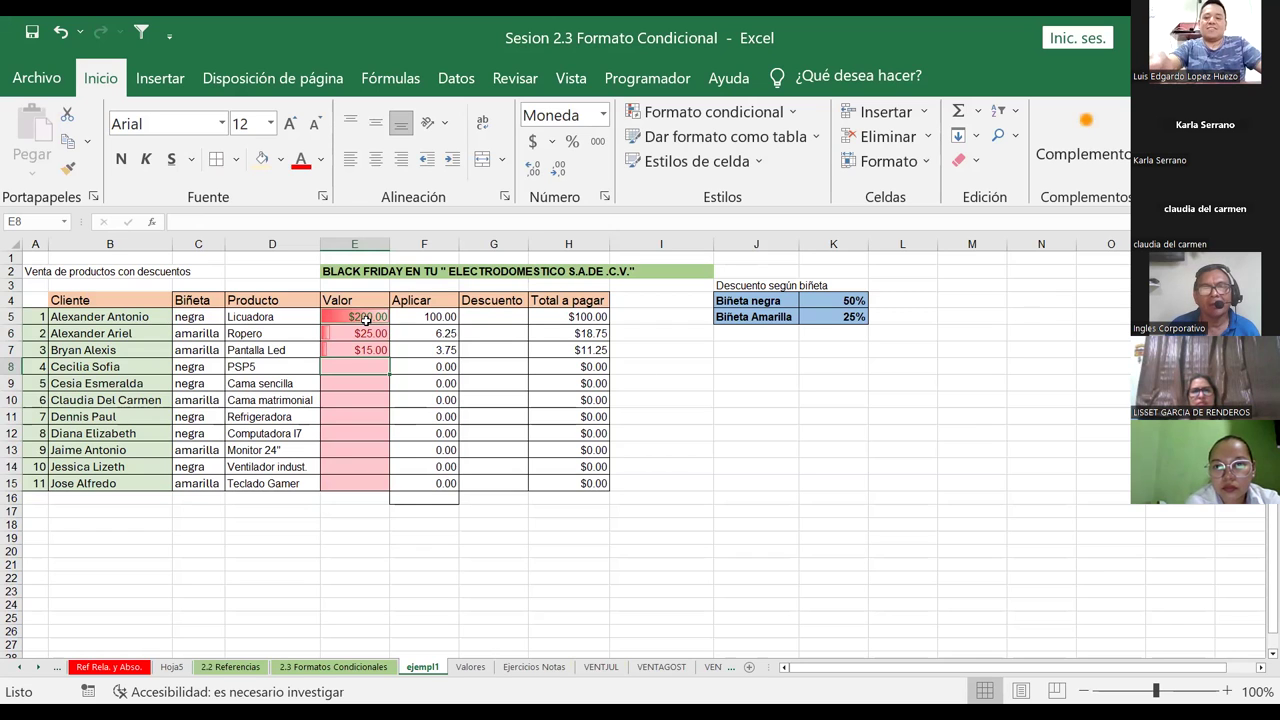
{"action": "type", "text": "15"}
{"action": "key", "text": "Return"}
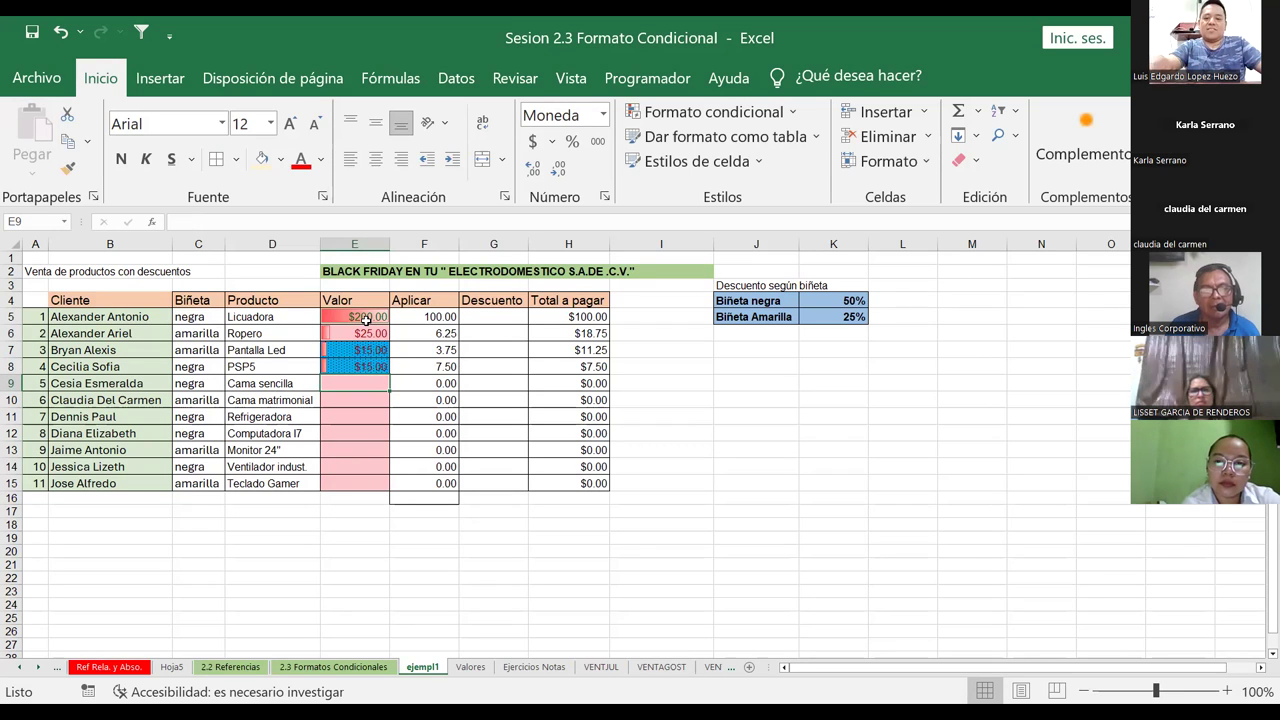
{"action": "type", "text": "300"}
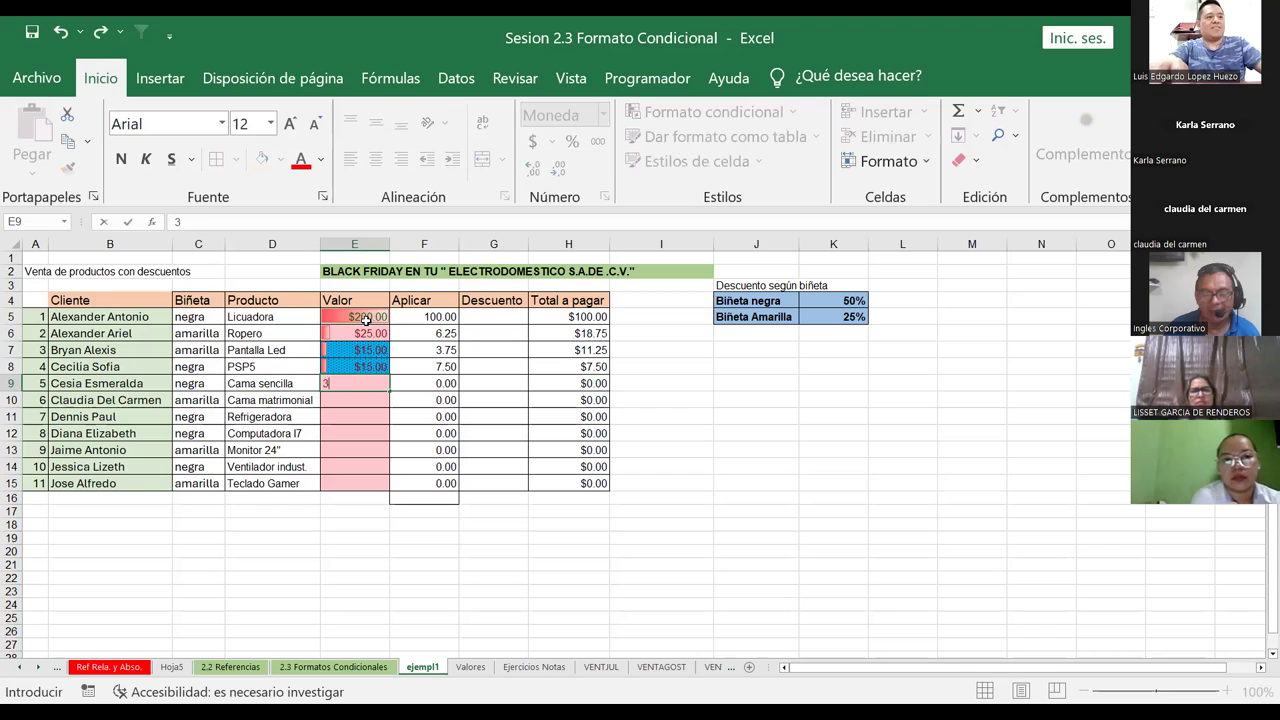
{"action": "key", "text": "Return"}
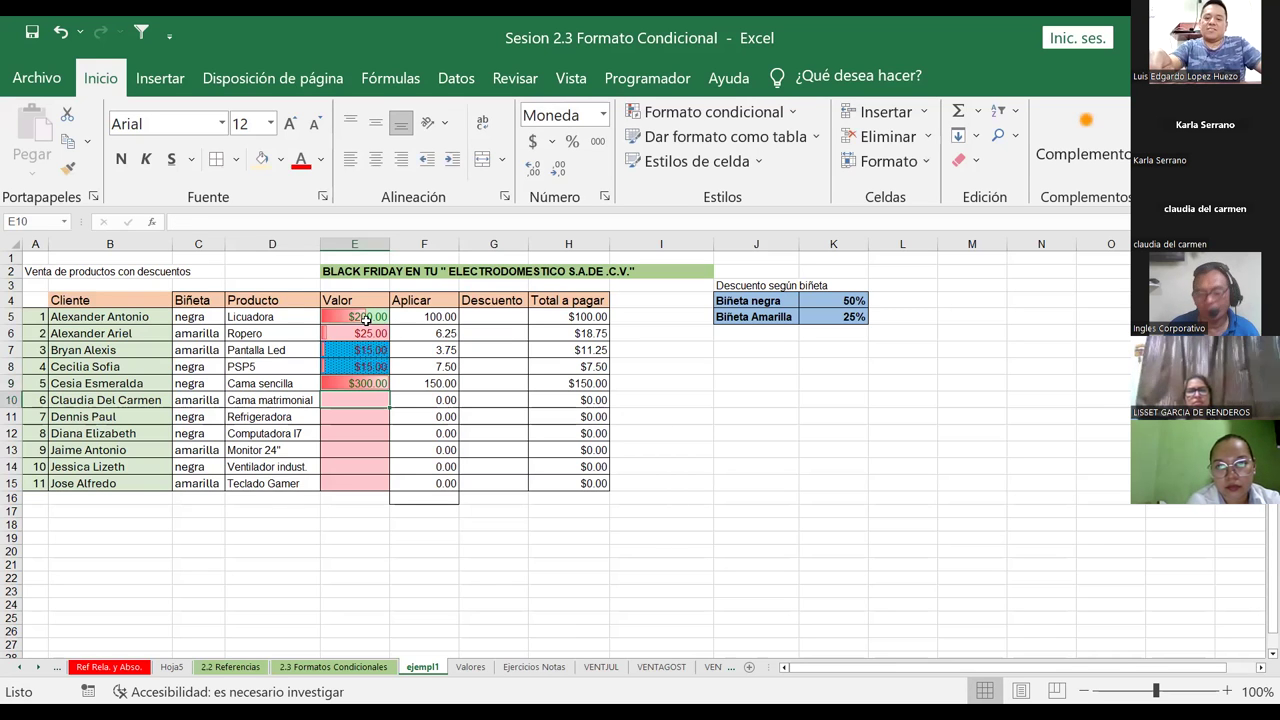
{"action": "type", "text": "200"}
{"action": "key", "text": "Return"}
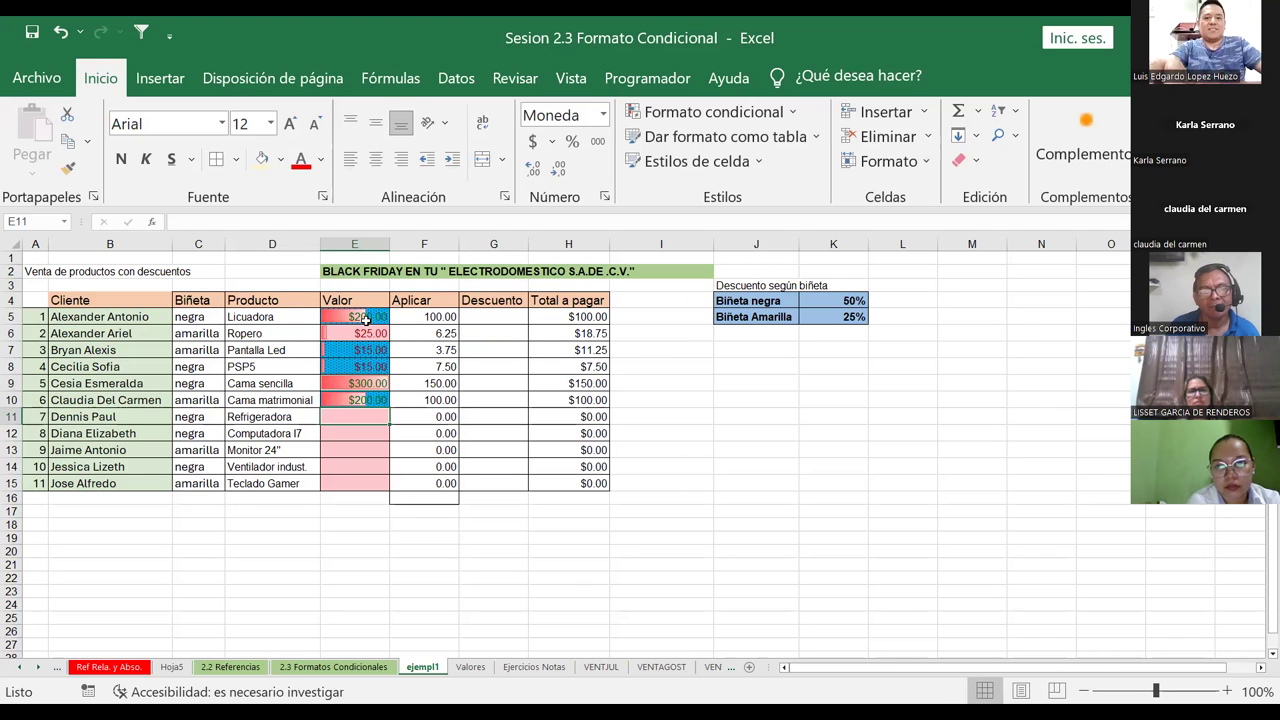
Step: Leave E11 blank, enter 800, 850, 900 and 2000 below it, then select E5:E15
{"action": "key", "text": "Return"}
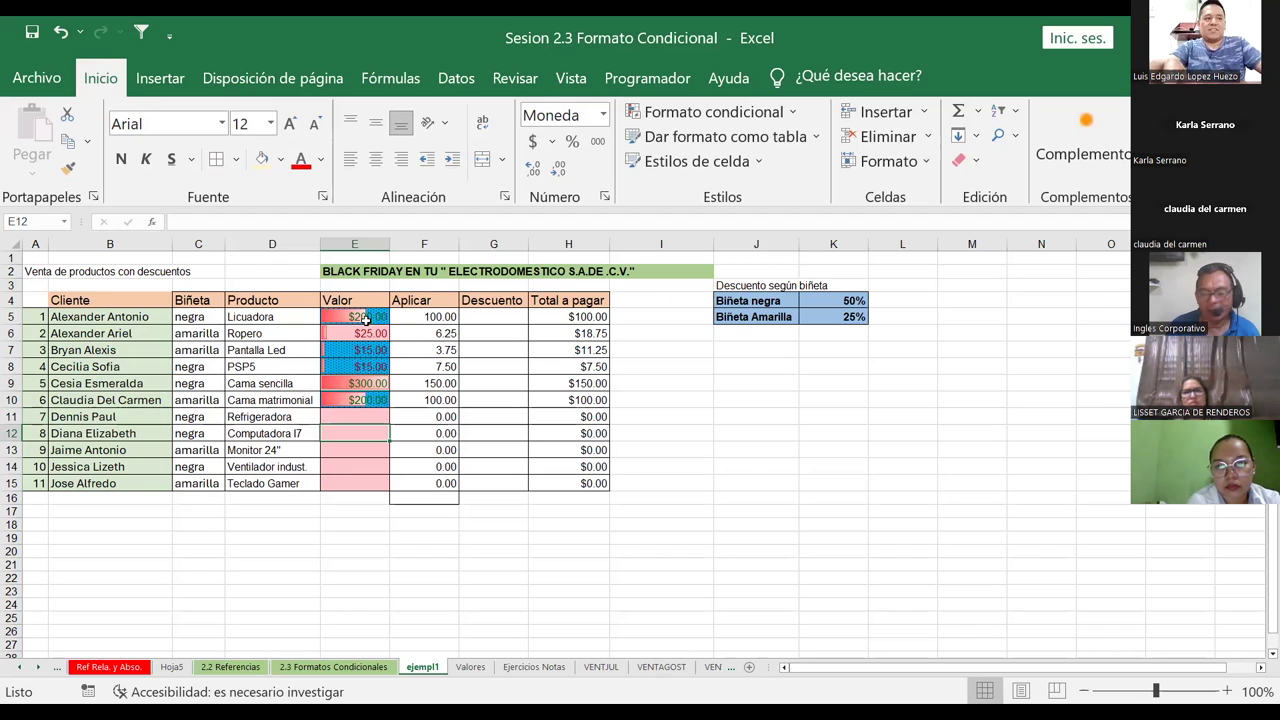
{"action": "type", "text": "800"}
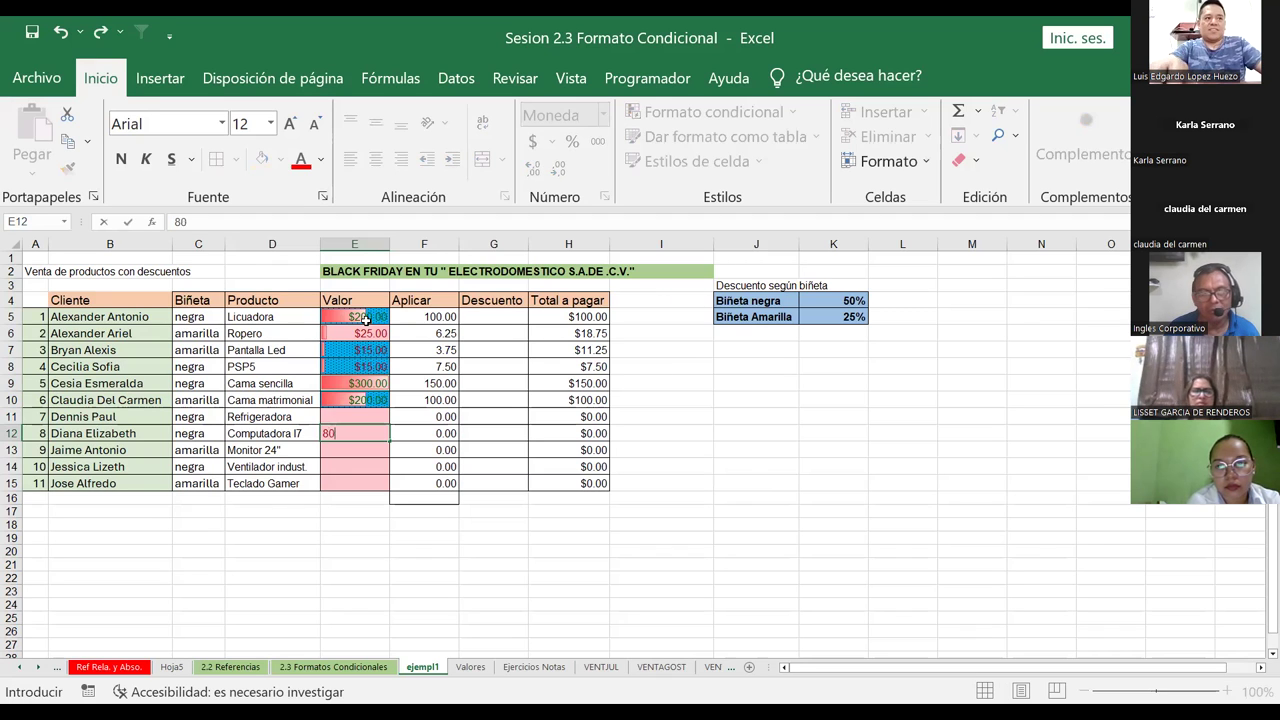
{"action": "key", "text": "Return"}
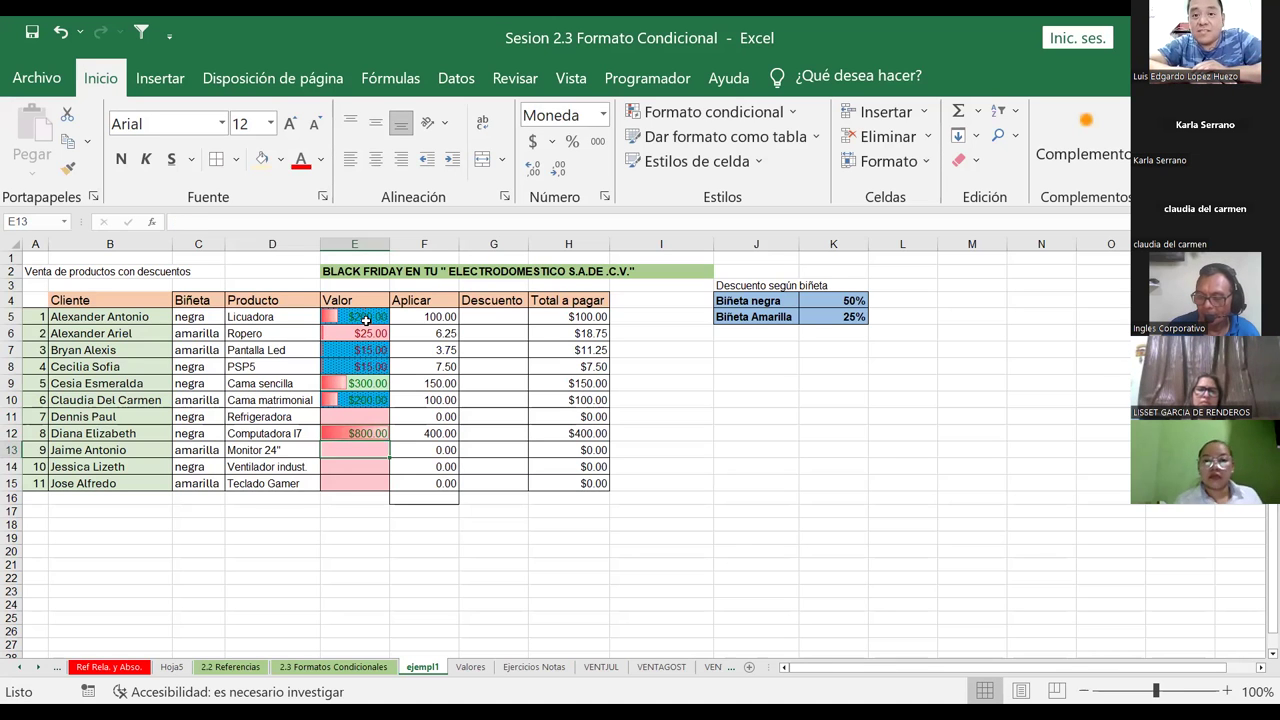
{"action": "type", "text": "850"}
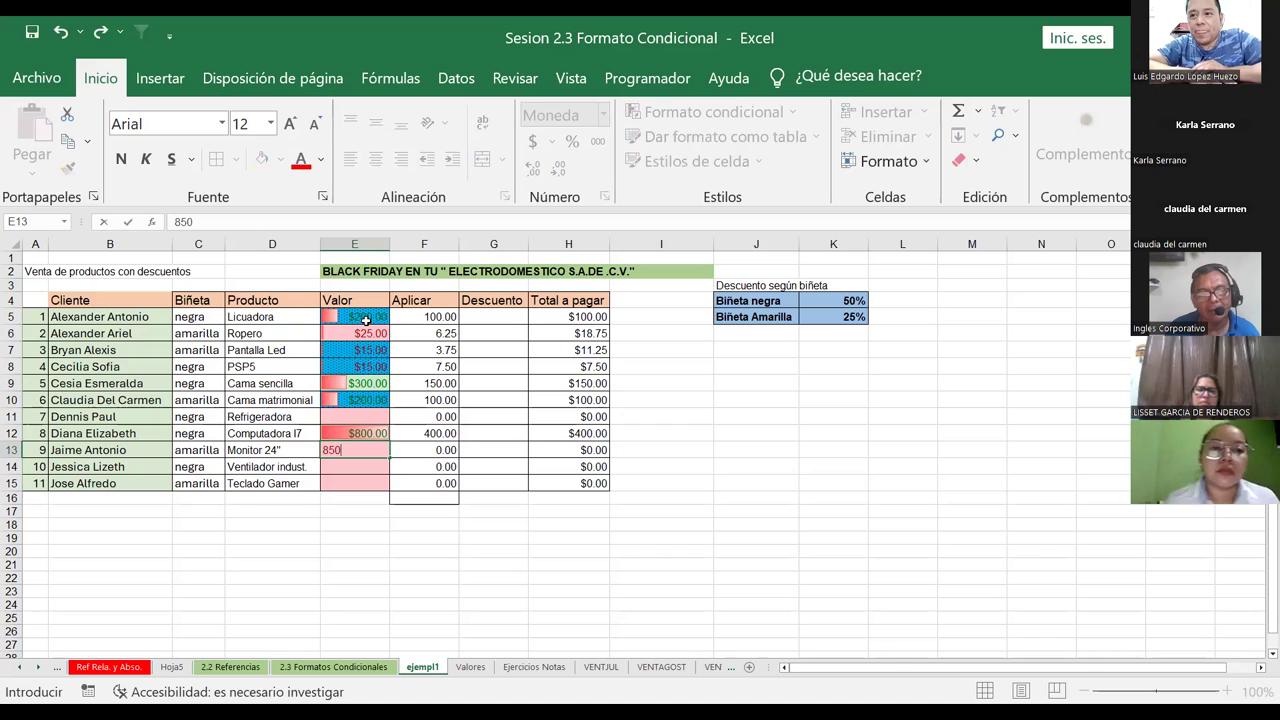
{"action": "key", "text": "Return"}
{"action": "type", "text": "900"}
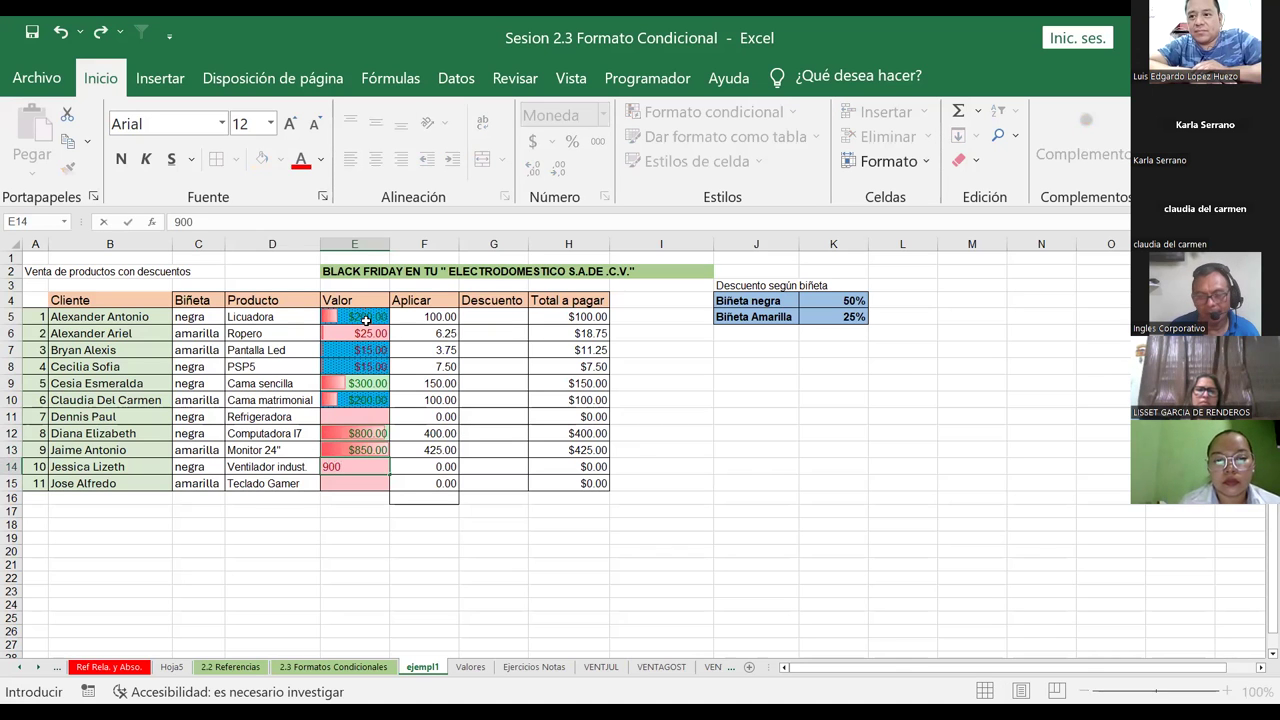
{"action": "key", "text": "Return"}
{"action": "type", "text": "2000"}
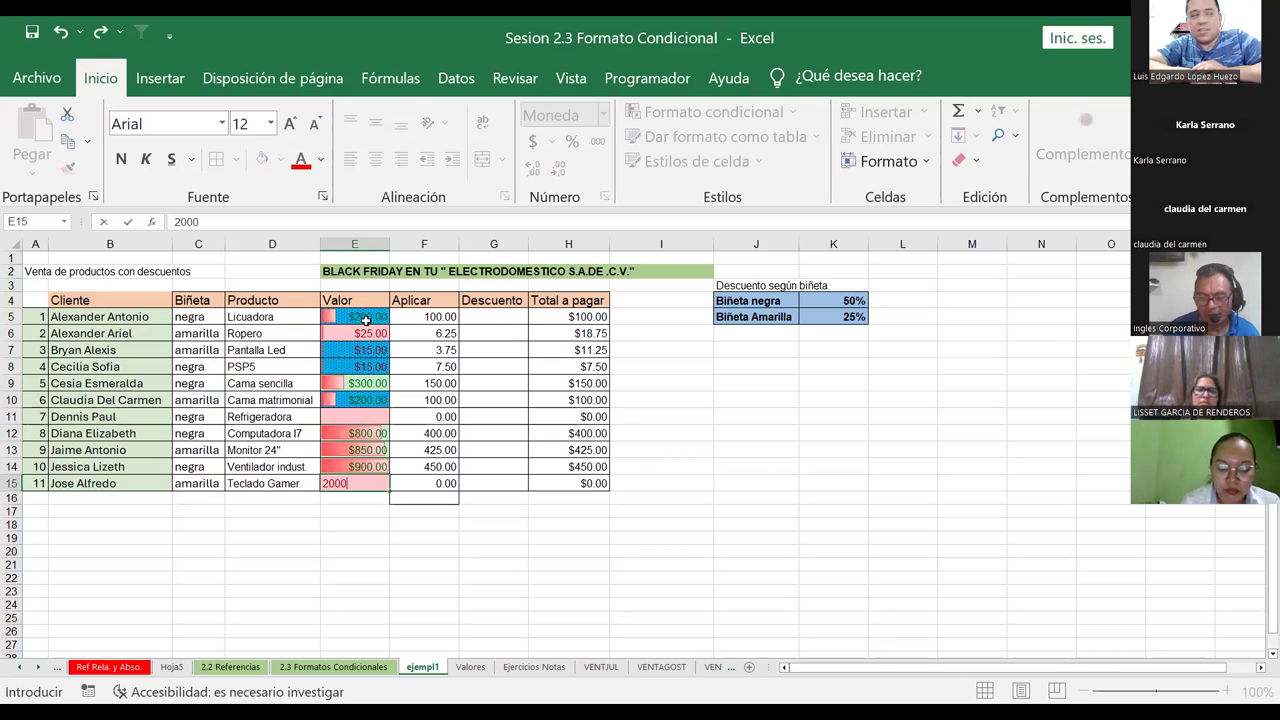
{"action": "key", "text": "Return"}
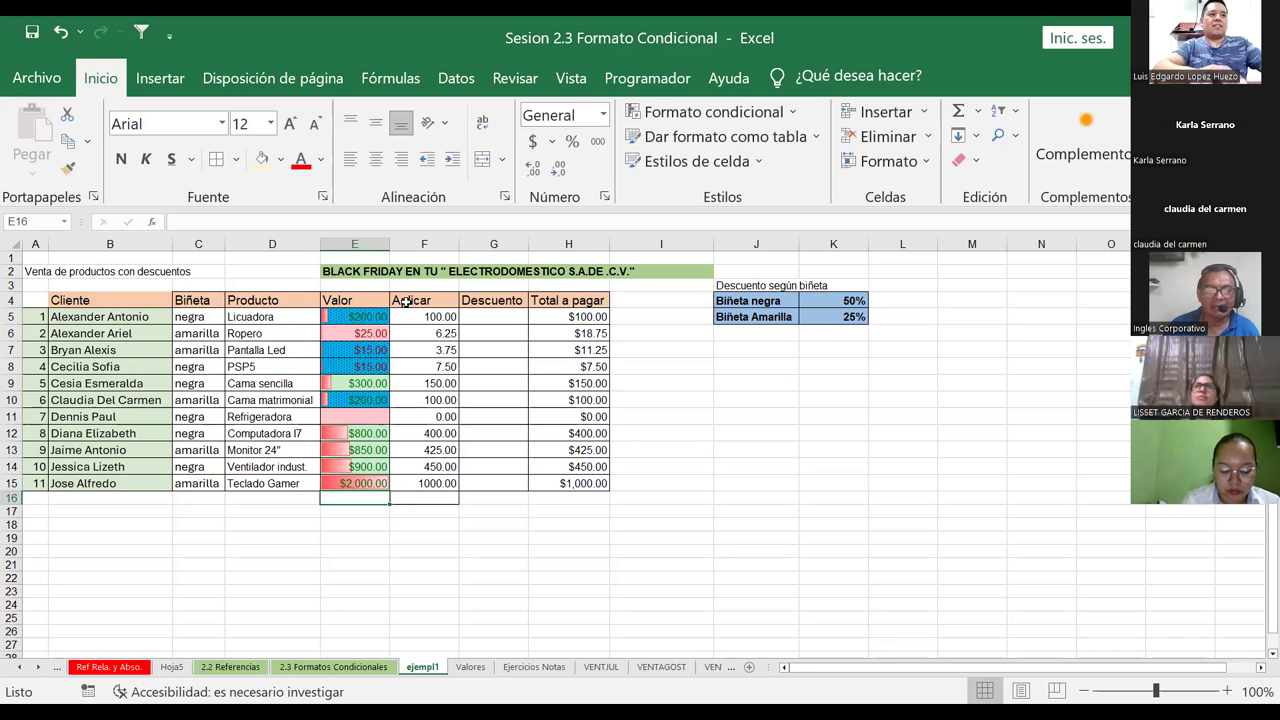
{"action": "left_click_drag", "start_coordinate": [370, 316], "coordinate": [380, 478]}
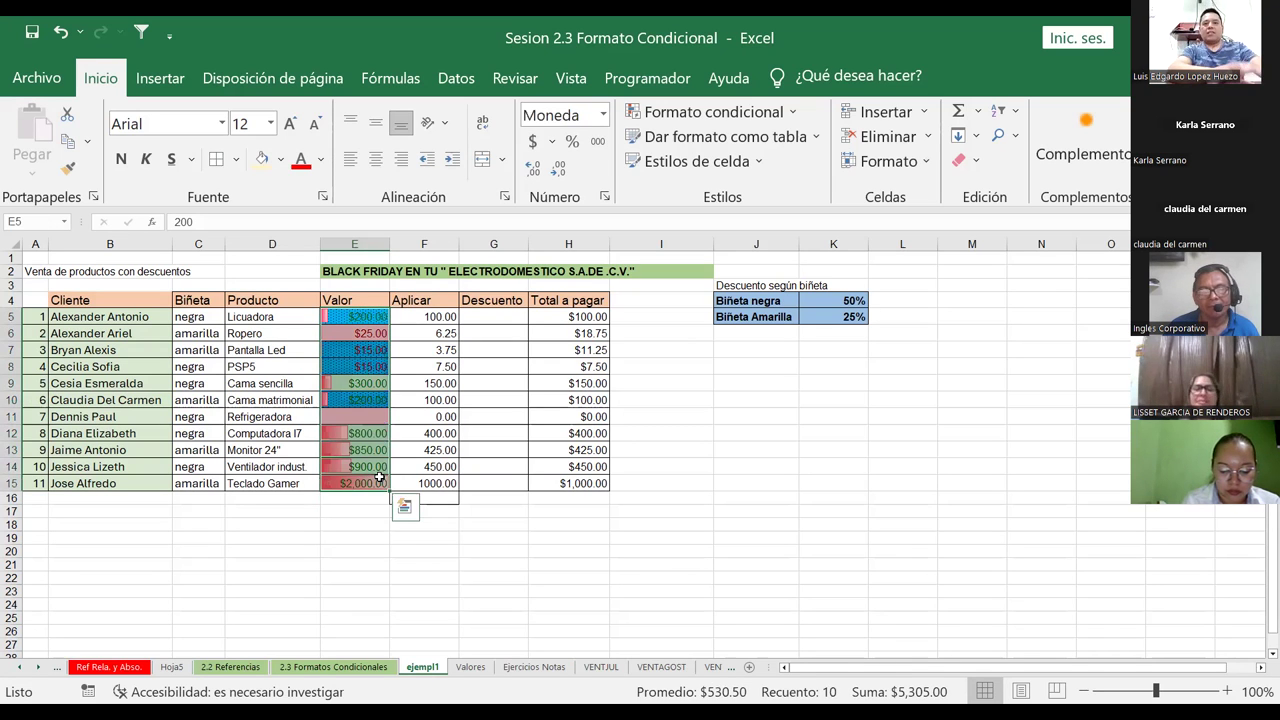
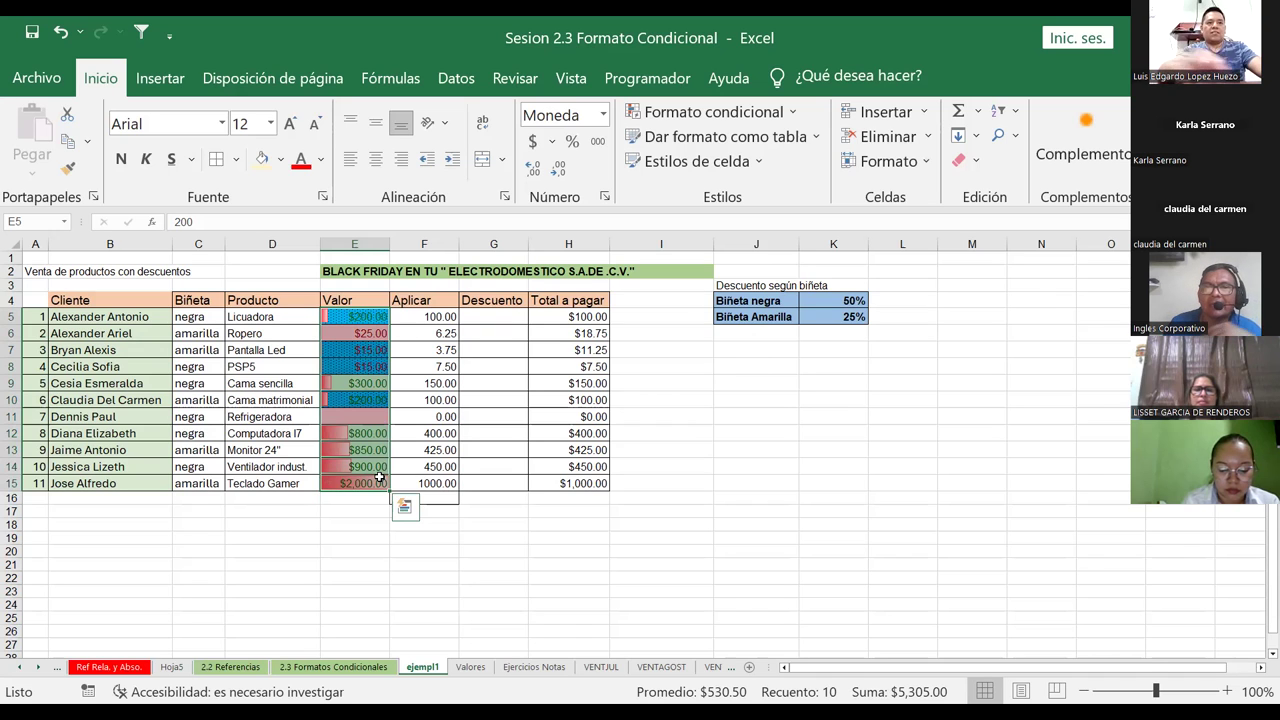
Step: Open the conditional formatting rules manager for E5:E15 and move the dialog aside
{"action": "key", "text": "Escape"}
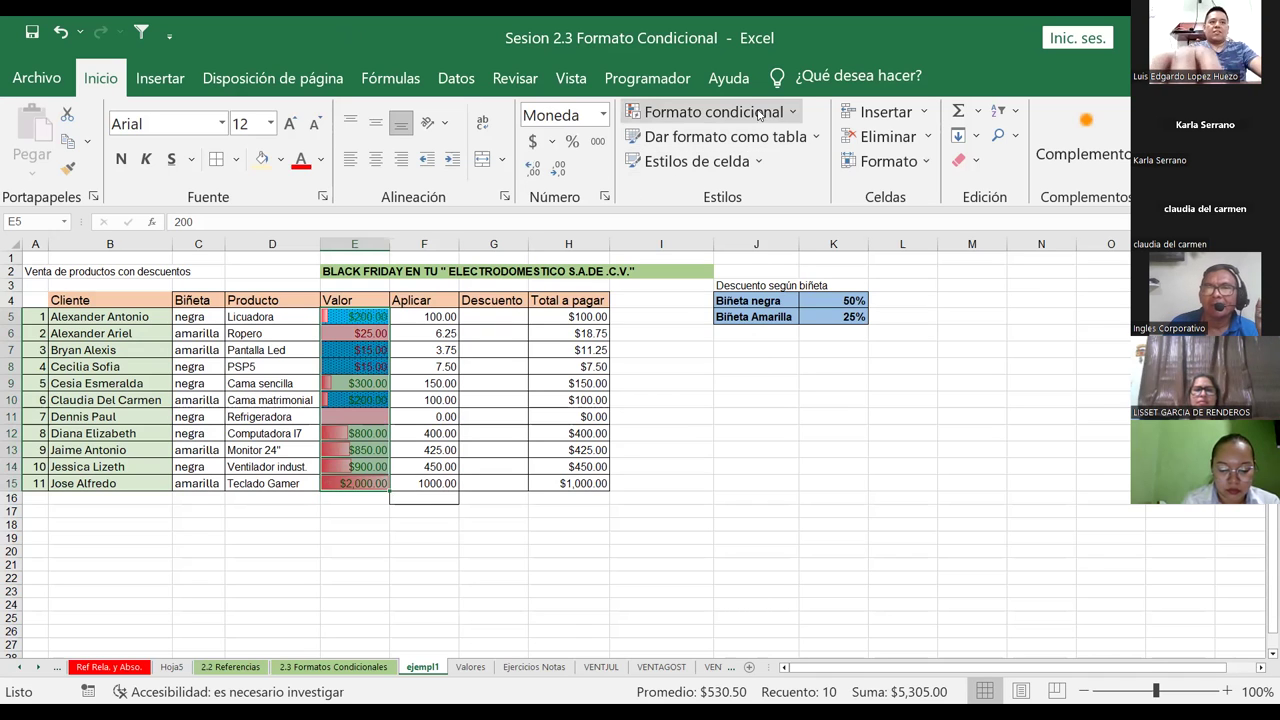
{"action": "left_click", "coordinate": [795, 112]}
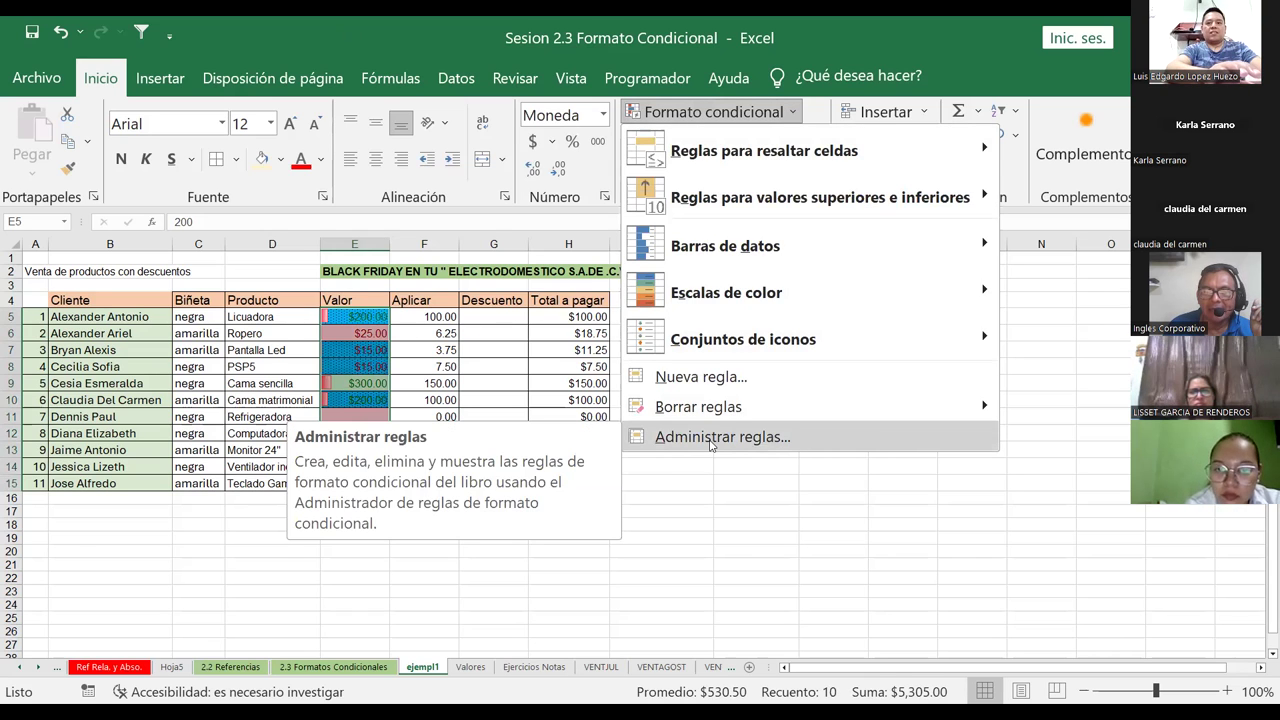
{"action": "left_click", "coordinate": [722, 437]}
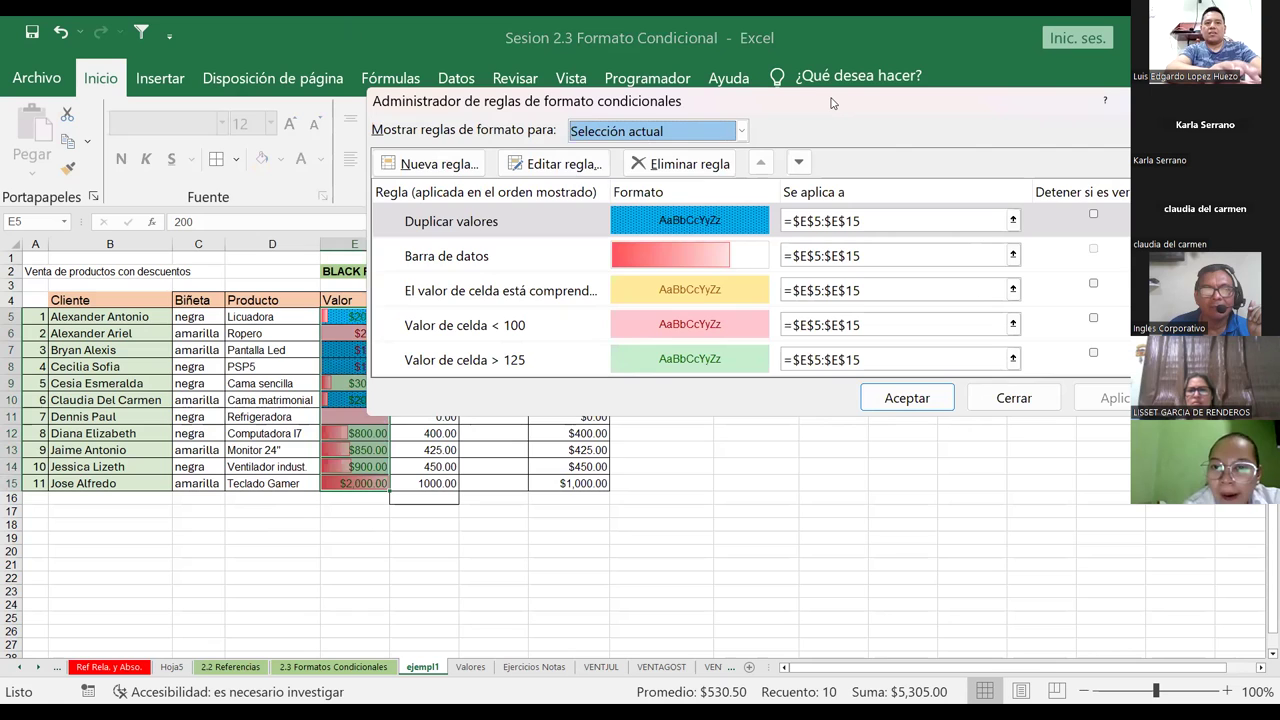
{"action": "left_click_drag", "start_coordinate": [831, 103], "coordinate": [628, 100]}
{"action": "mouse_move", "coordinate": [958, 210]}
{"action": "left_mouse_down"}
{"action": "mouse_move", "coordinate": [958, 275]}
{"action": "mouse_move", "coordinate": [970, 192]}
{"action": "left_mouse_up"}
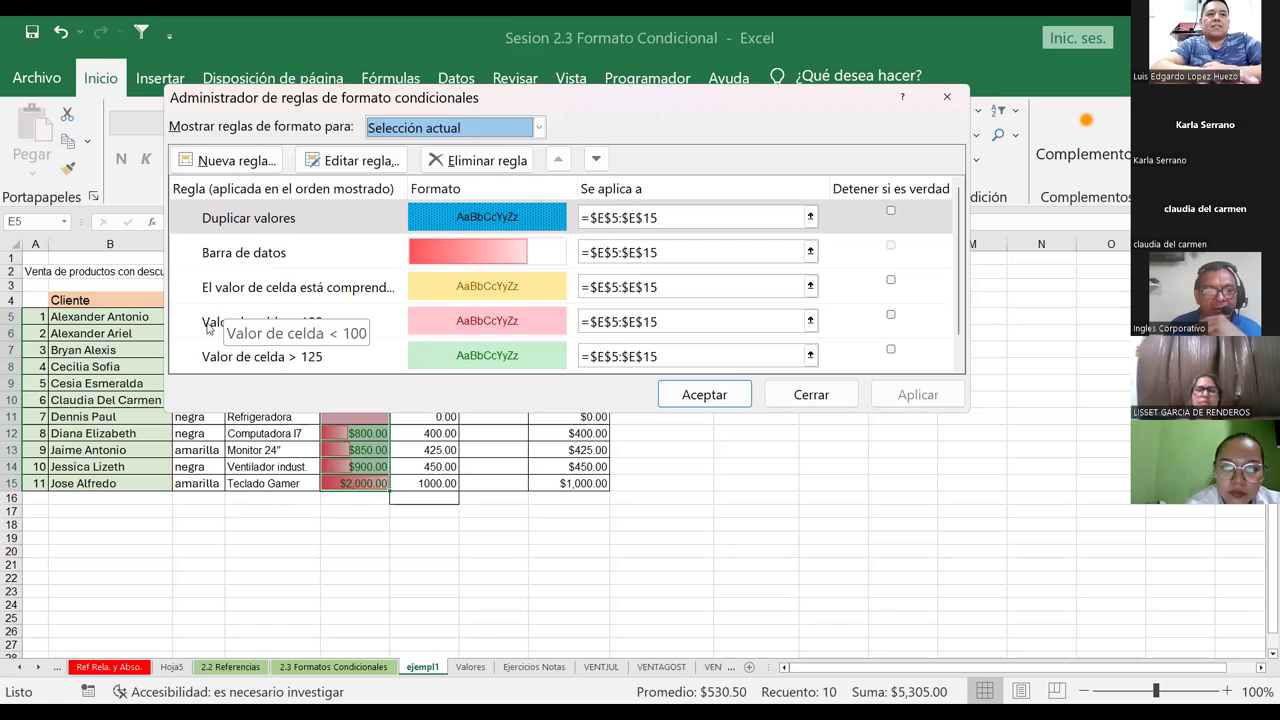
Step: Delete the 'Duplicar valores' rule and open 'Valor de celda < 100' for editing
{"action": "left_click", "coordinate": [225, 312]}
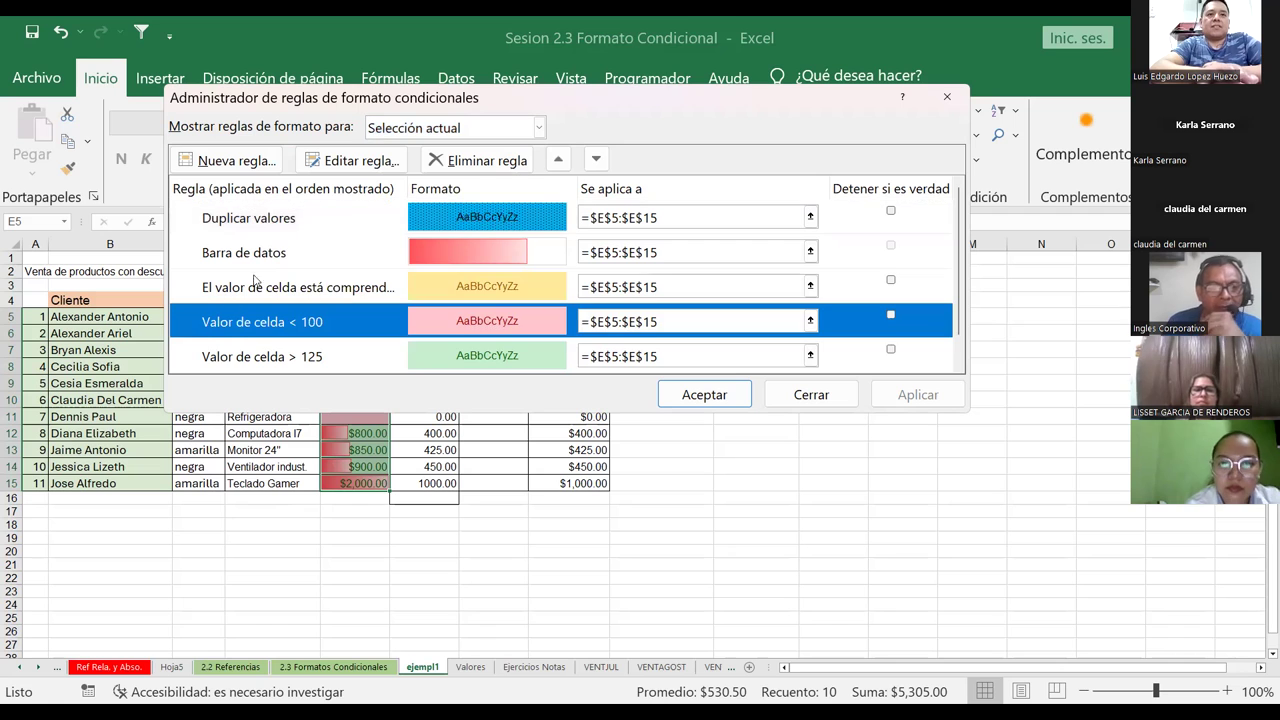
{"action": "left_click", "coordinate": [243, 223]}
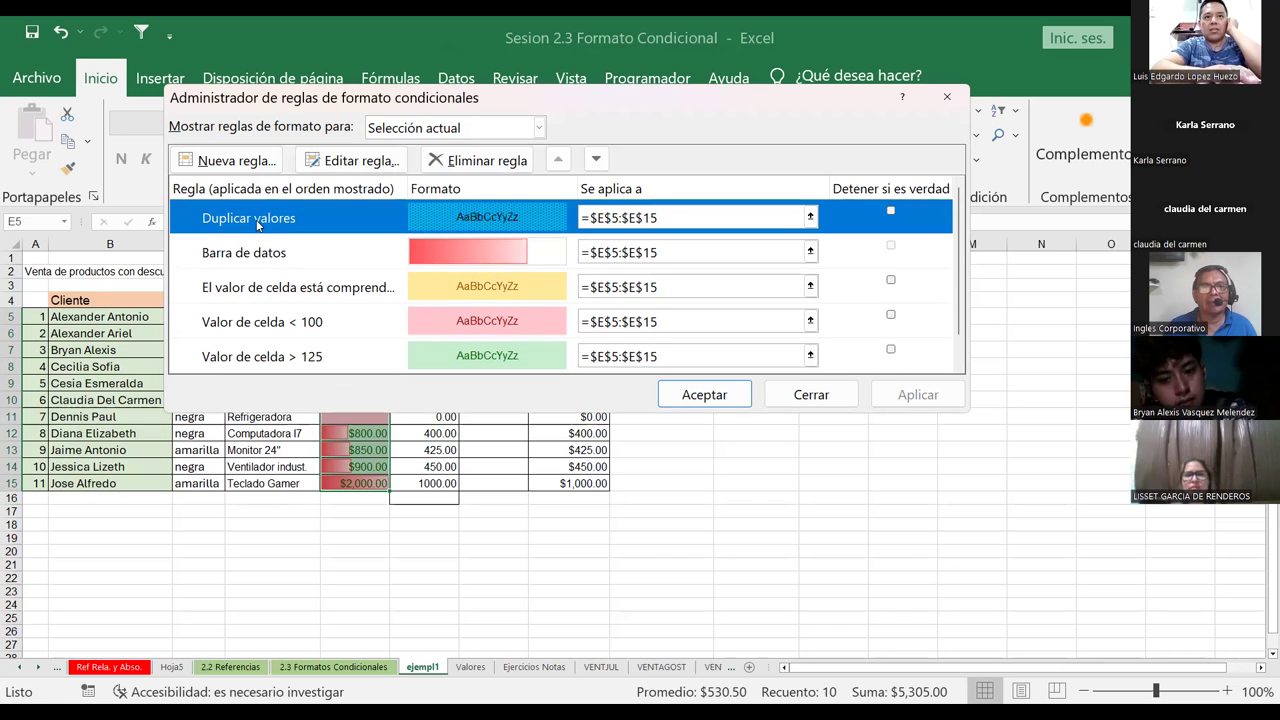
{"action": "left_click", "coordinate": [476, 163]}
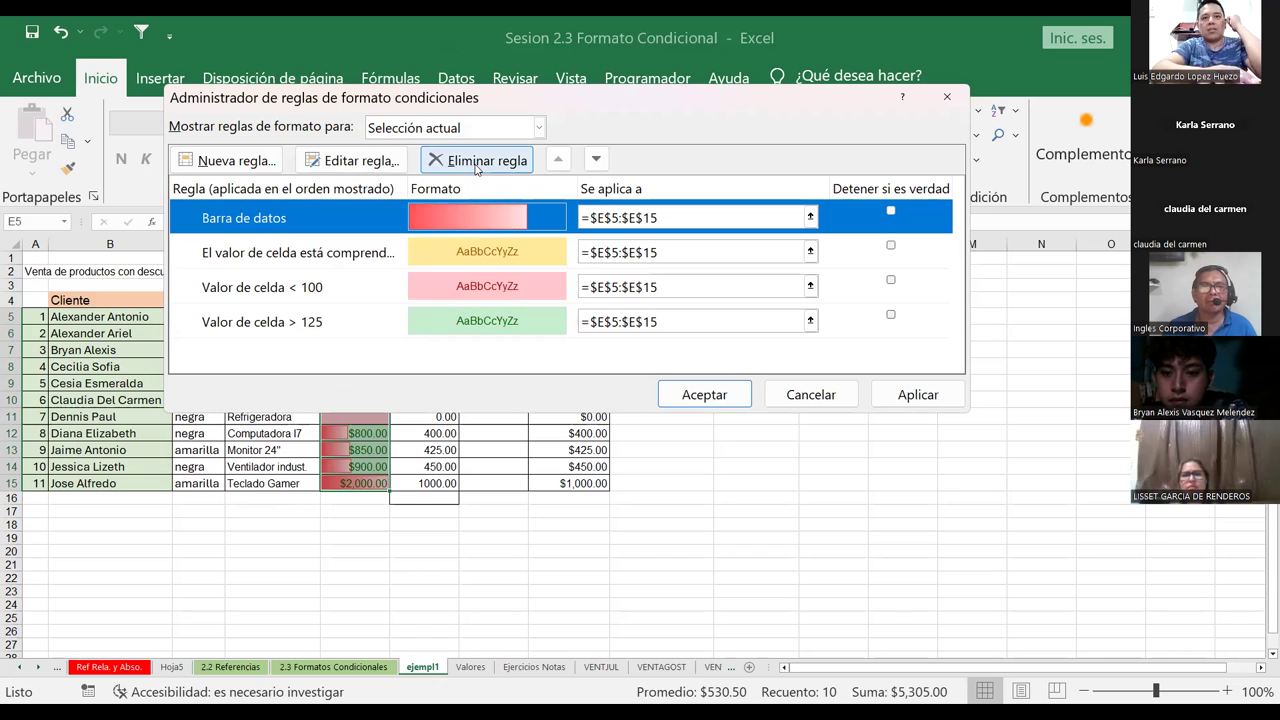
{"action": "left_click", "coordinate": [290, 288]}
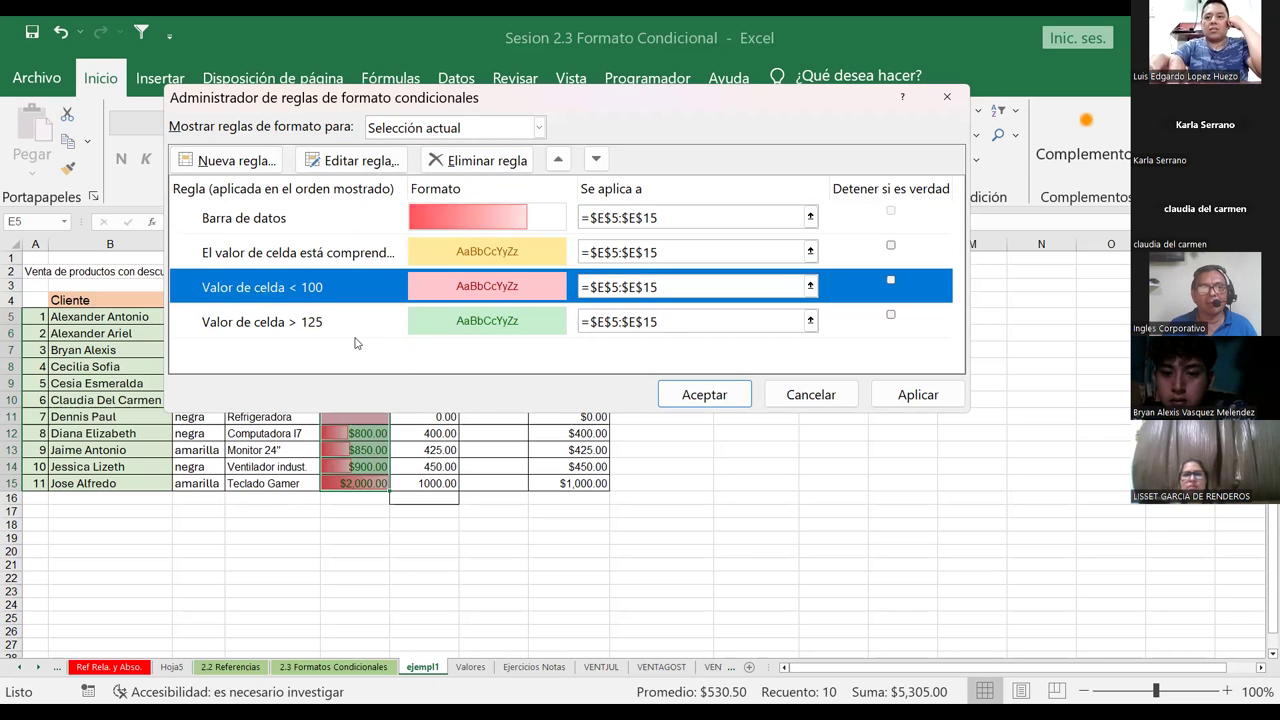
{"action": "left_click", "coordinate": [331, 163]}
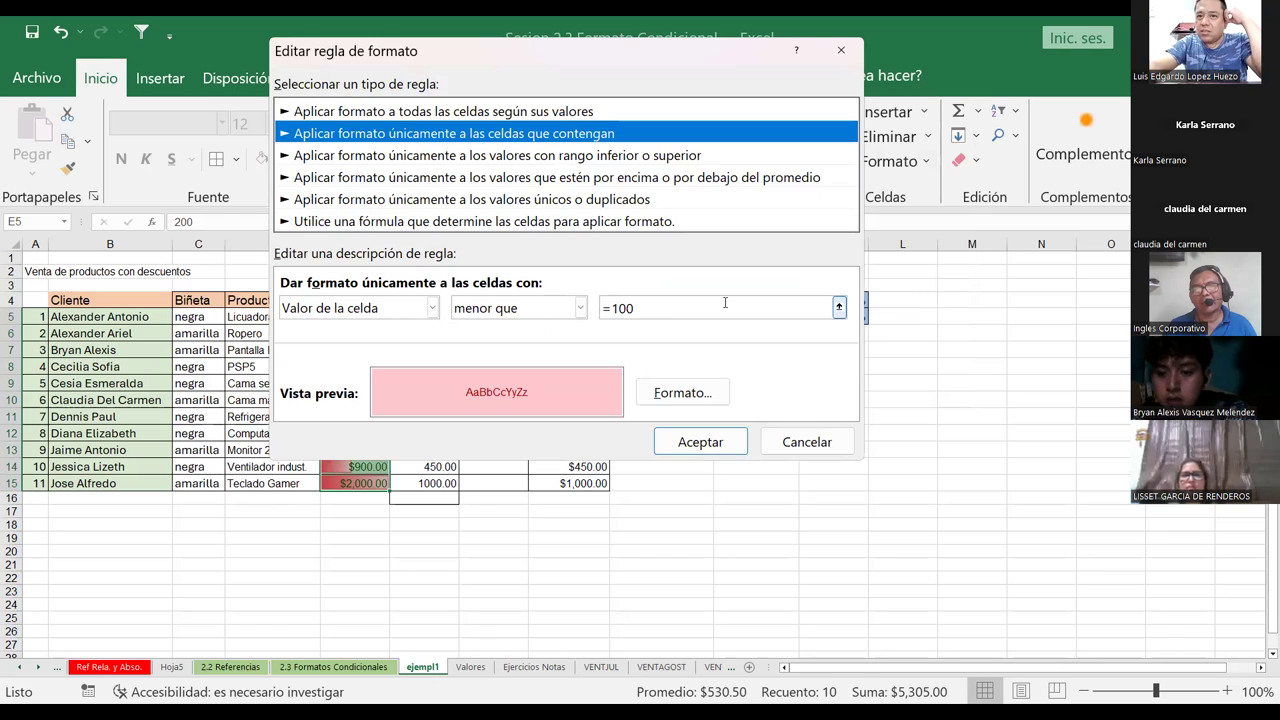
Step: Change the under-100 rule's fill to a light blue thin vertical-stripe pattern and apply it
{"action": "left_click", "coordinate": [651, 389]}
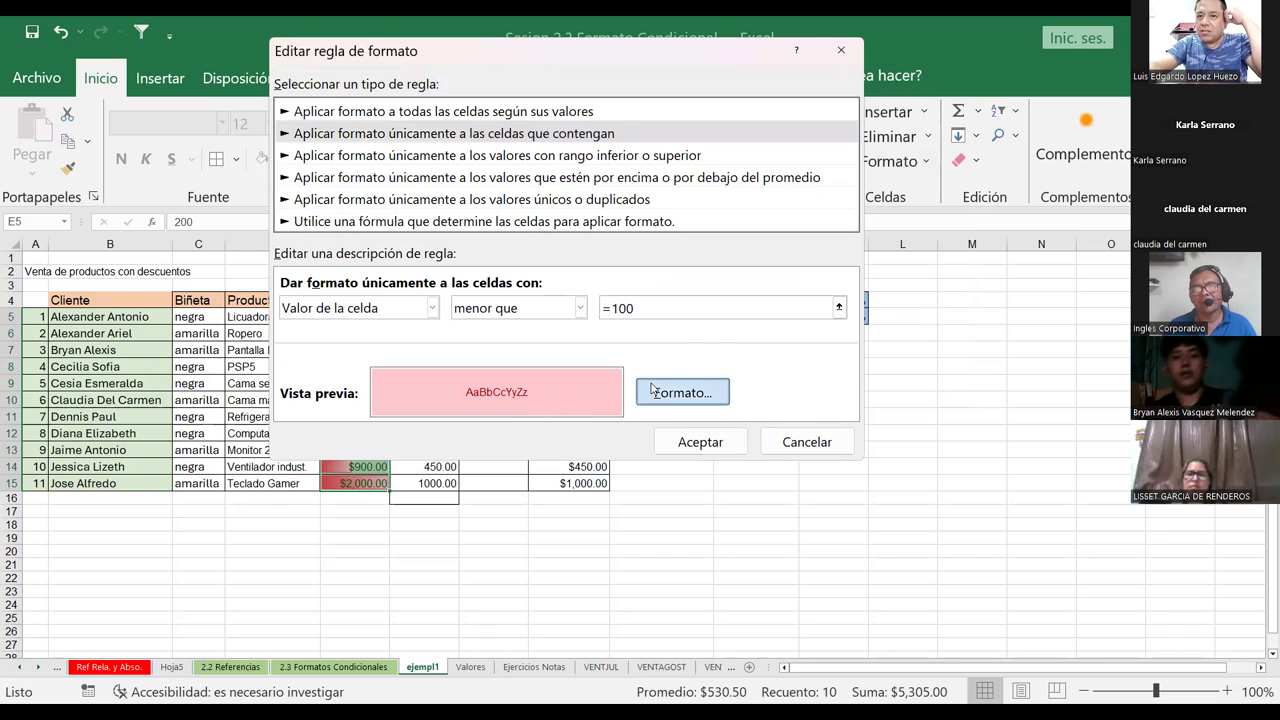
{"action": "left_click", "coordinate": [684, 139]}
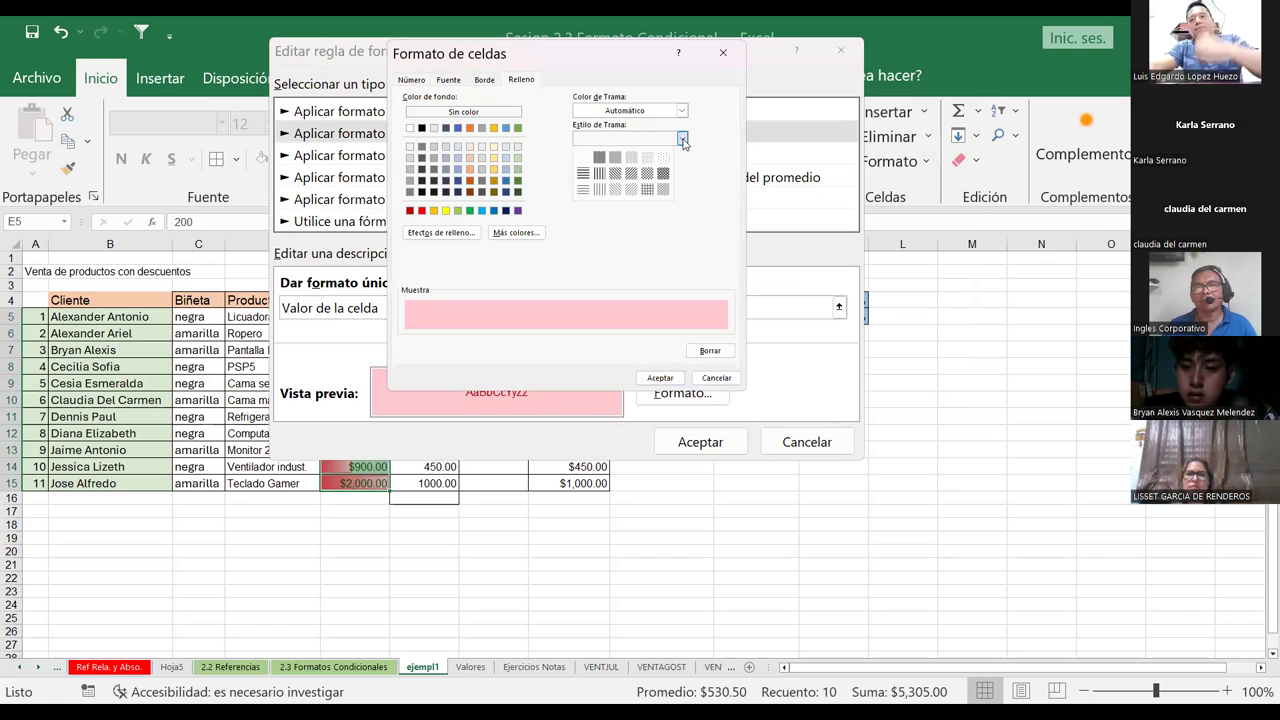
{"action": "left_click", "coordinate": [598, 193]}
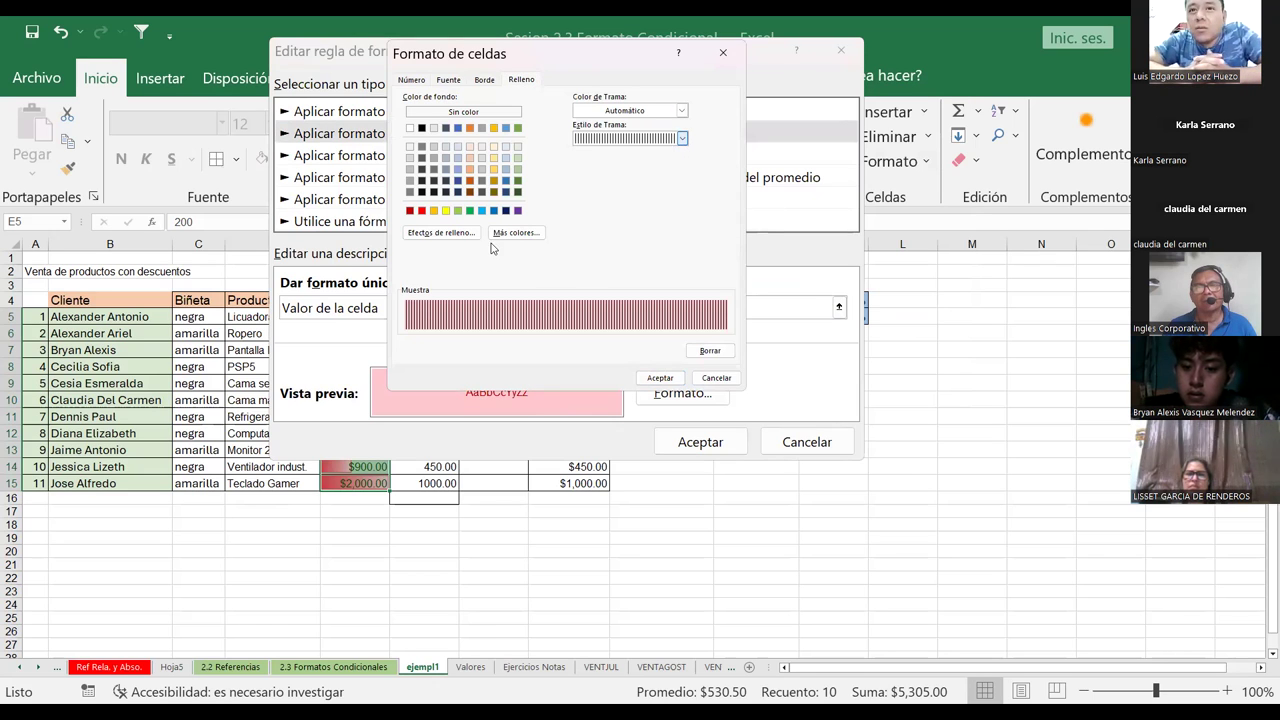
{"action": "left_click", "coordinate": [532, 228]}
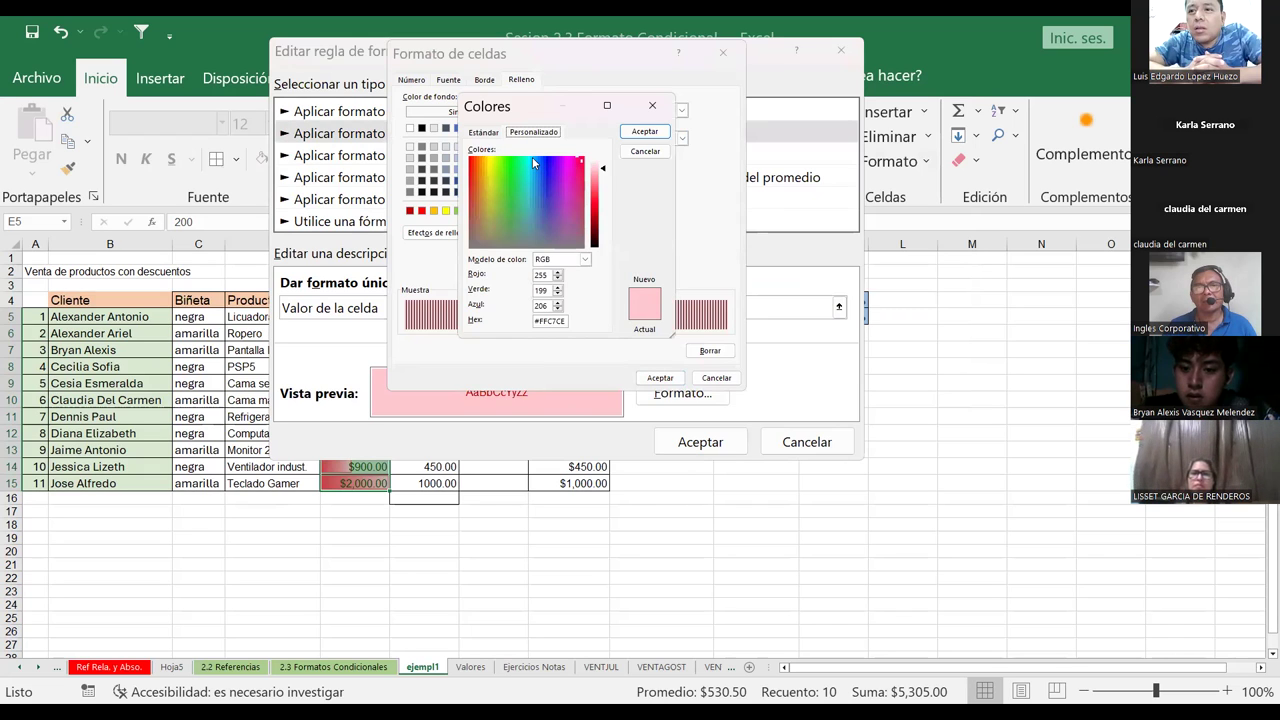
{"action": "left_click", "coordinate": [532, 159]}
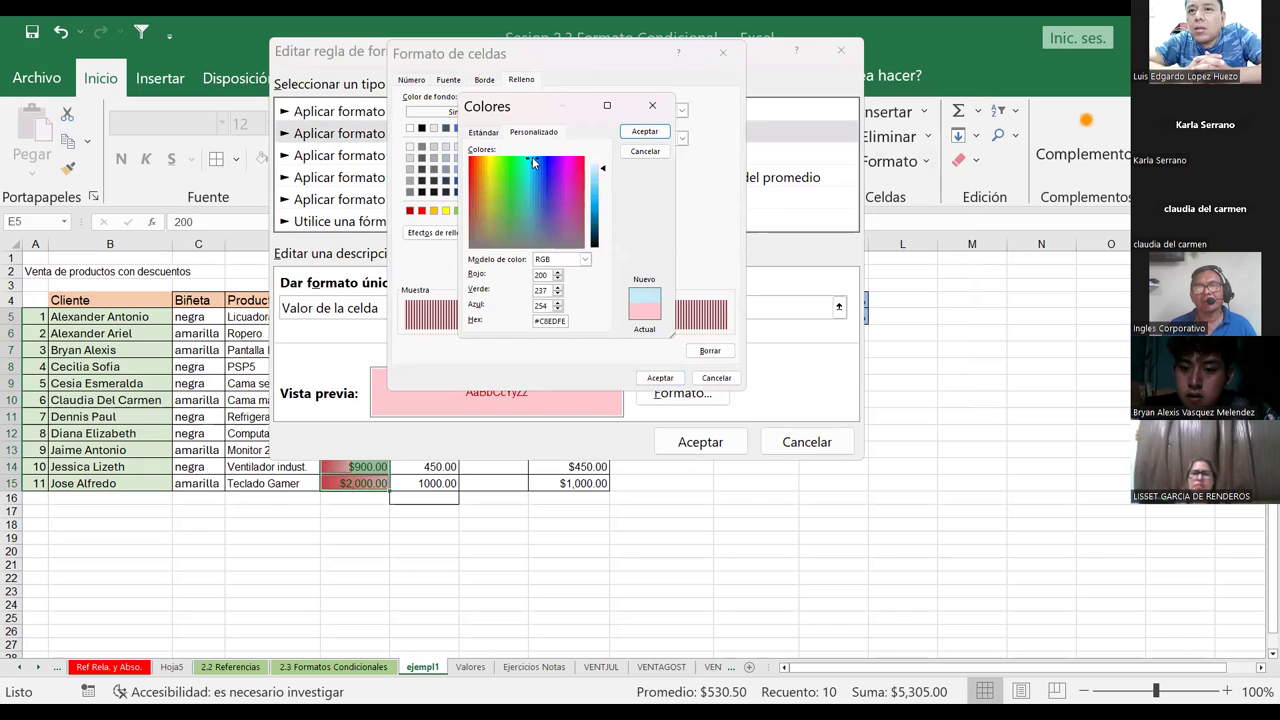
{"action": "left_click", "coordinate": [645, 134]}
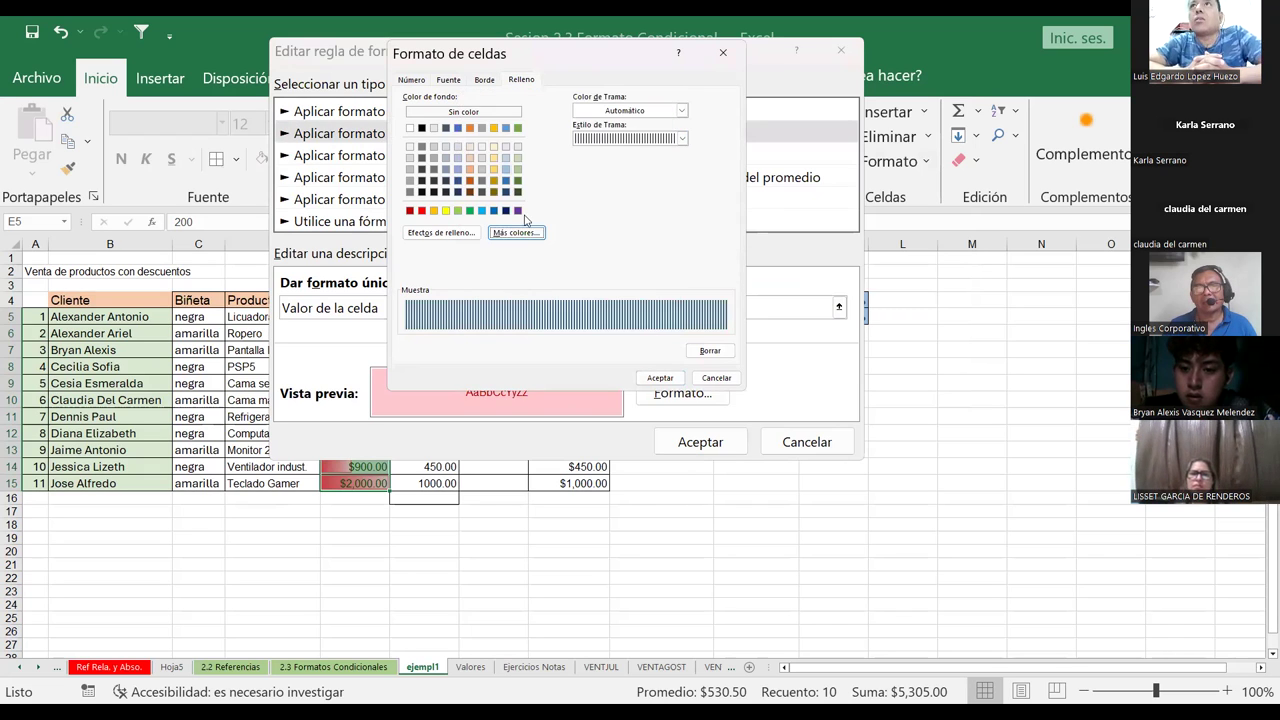
{"action": "left_click", "coordinate": [668, 384]}
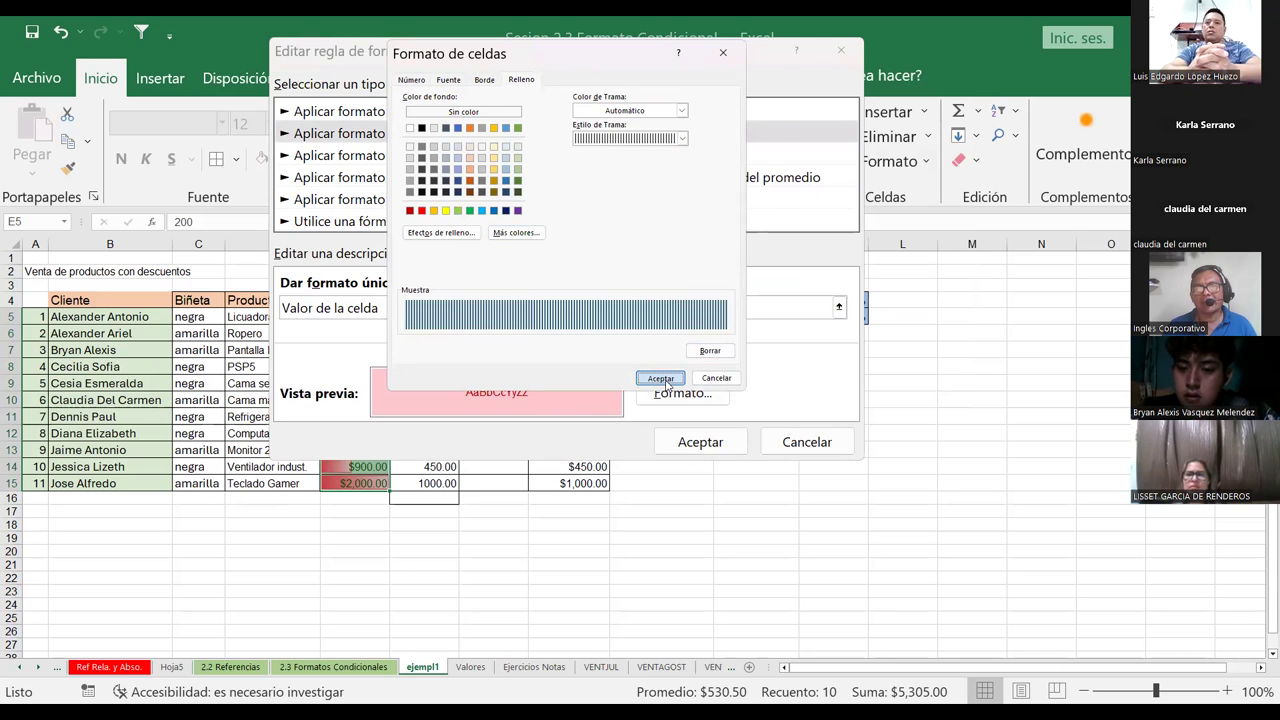
{"action": "key", "text": "Return"}
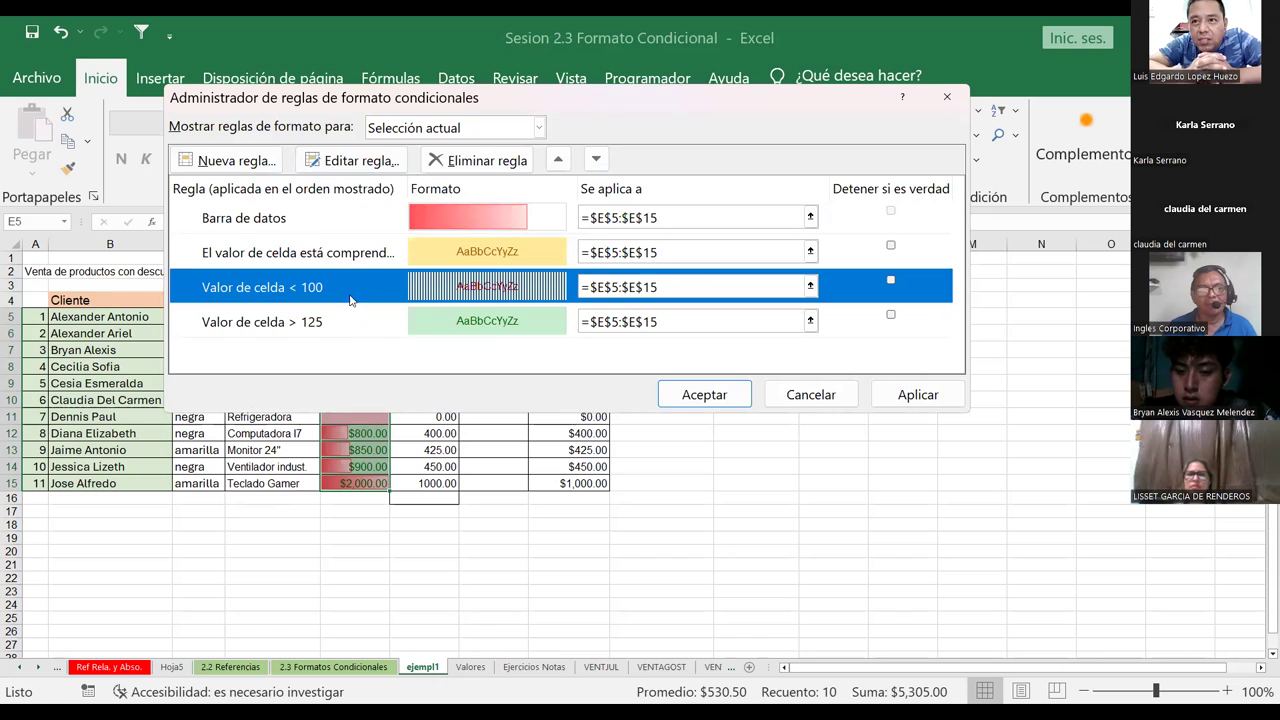
{"action": "left_click", "coordinate": [910, 394]}
{"action": "left_click", "coordinate": [715, 399]}
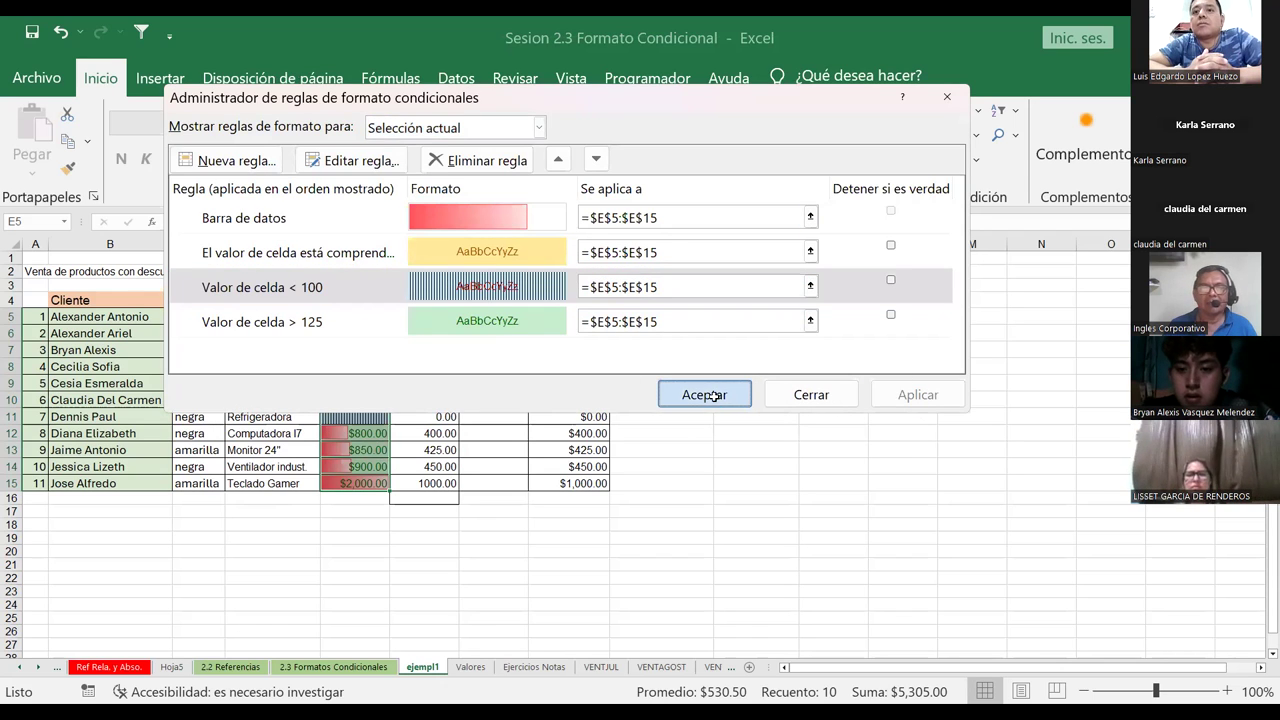
{"action": "left_click", "coordinate": [491, 349]}
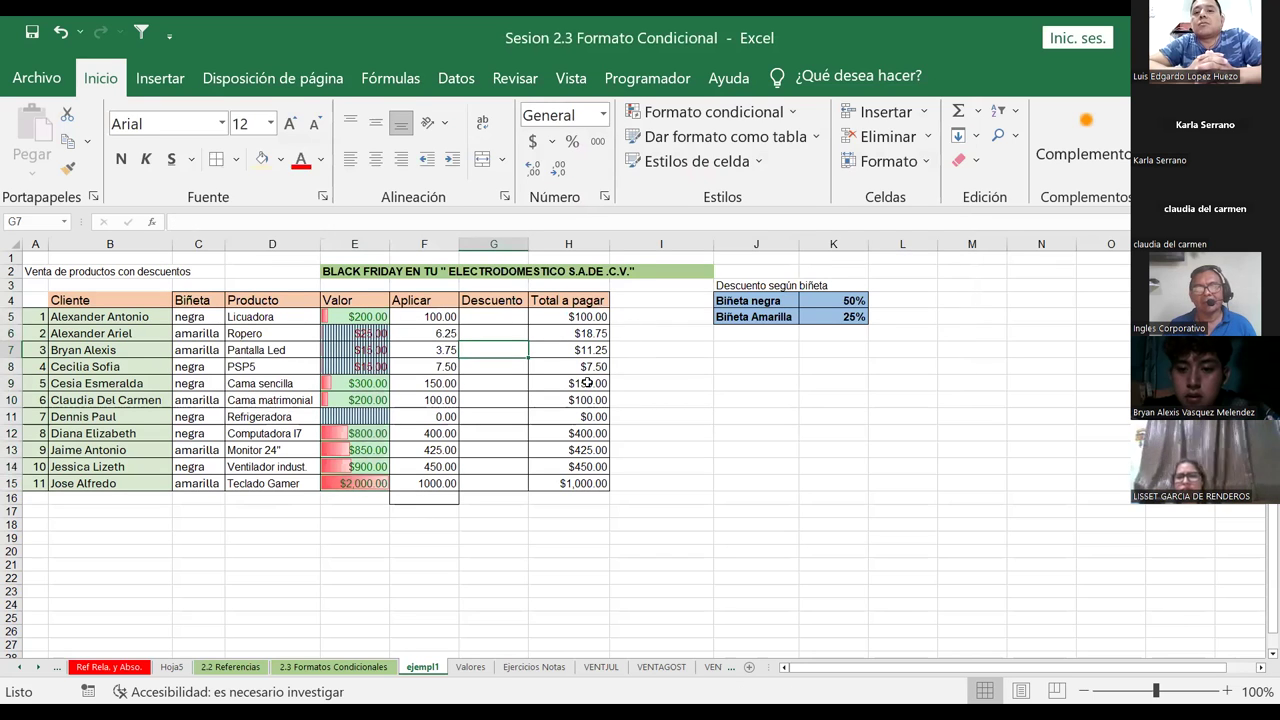
Step: Enter 'Analisis?' in J7 and increase its font size twice to 16 point
{"action": "left_click", "coordinate": [737, 348]}
{"action": "type", "text": "Analisis"}
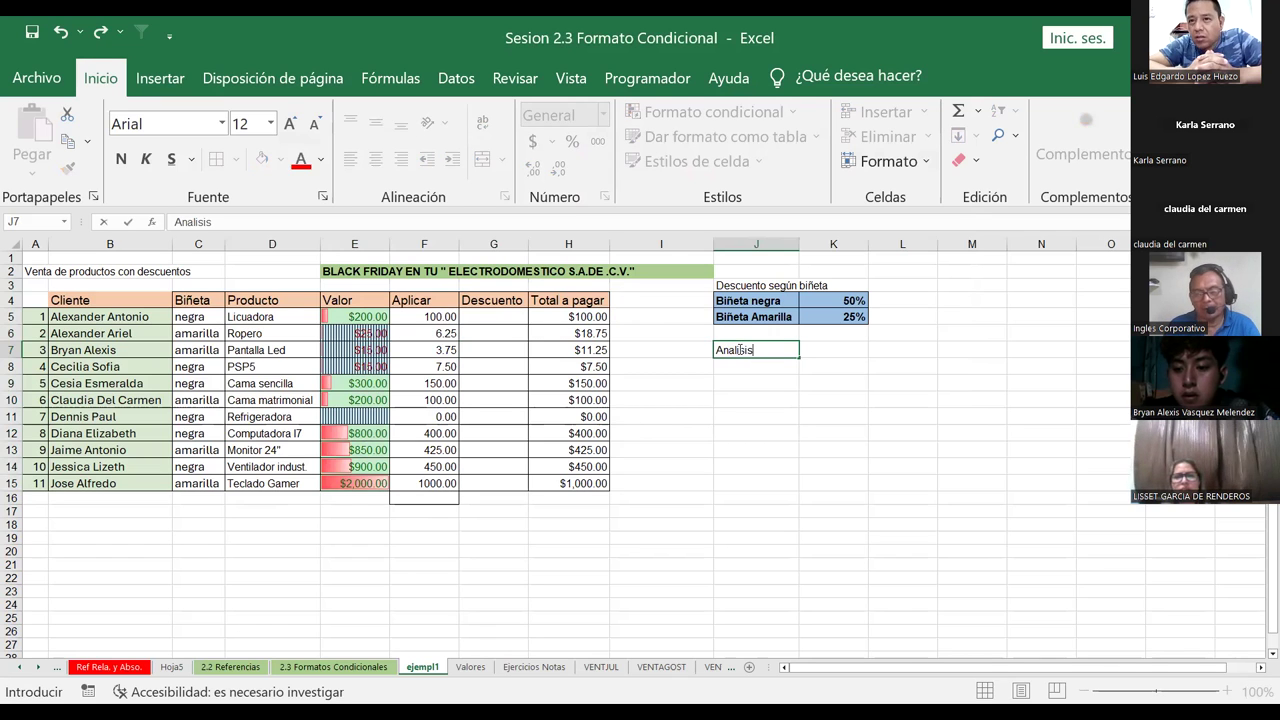
{"action": "type", "text": "?"}
{"action": "key", "text": "Return"}
{"action": "left_click", "coordinate": [737, 349]}
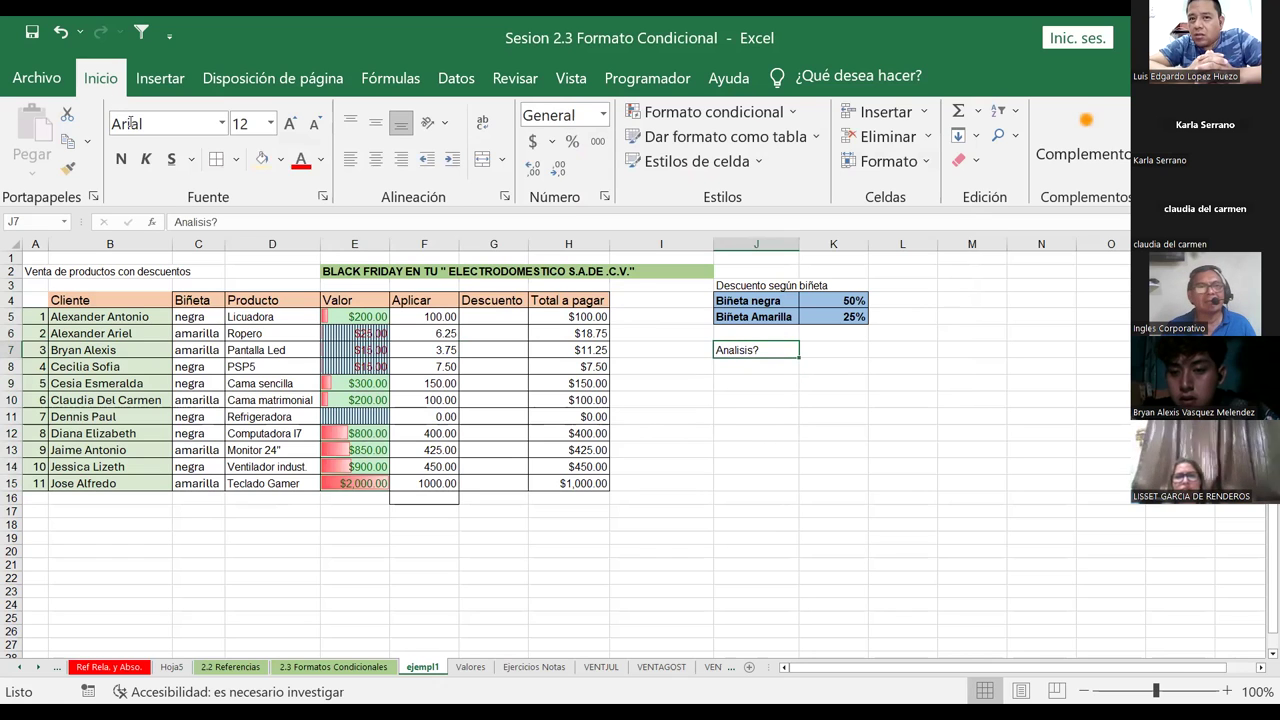
{"action": "left_click", "coordinate": [290, 124]}
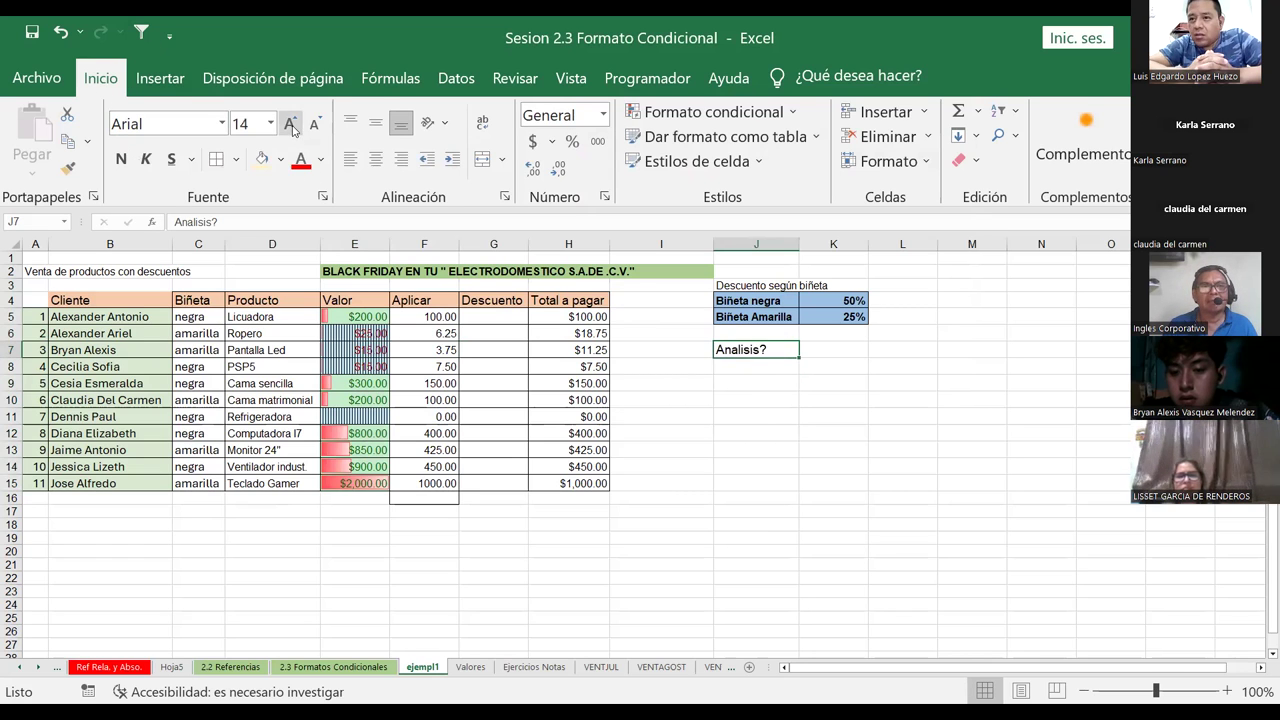
{"action": "left_click", "coordinate": [290, 124]}
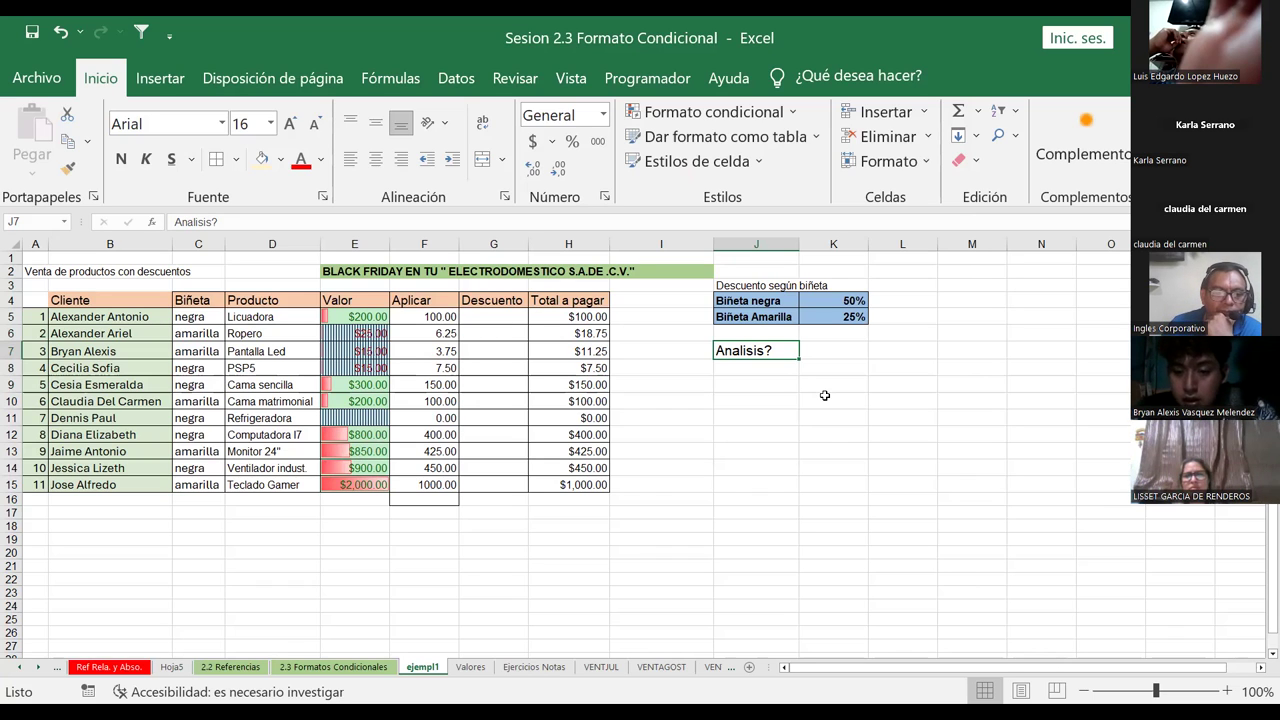
Step: Begin numbering the Descuento cells below G5 with 1, 2 and 3
{"action": "left_click", "coordinate": [500, 314]}
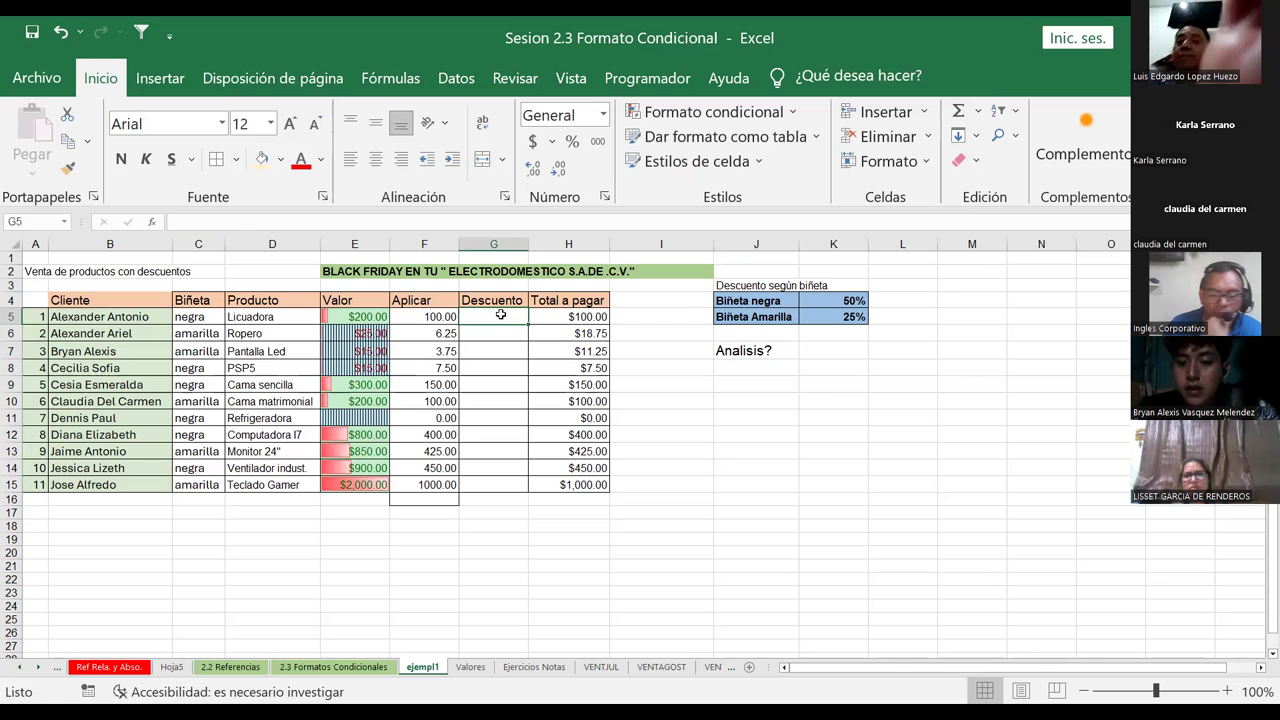
{"action": "key", "text": "Down"}
{"action": "type", "text": "1"}
{"action": "key", "text": "Return"}
{"action": "type", "text": "2"}
Step: Restart at G5 and fill G5:G15 with the numbers 1 through 11
{"action": "key", "text": "Return"}
{"action": "type", "text": "3"}
{"action": "left_click", "coordinate": [500, 314]}
{"action": "type", "text": "1"}
{"action": "key", "text": "Return"}
{"action": "type", "text": "2"}
{"action": "key", "text": "Return"}
{"action": "type", "text": "3"}
{"action": "type", "text": " 4 "}
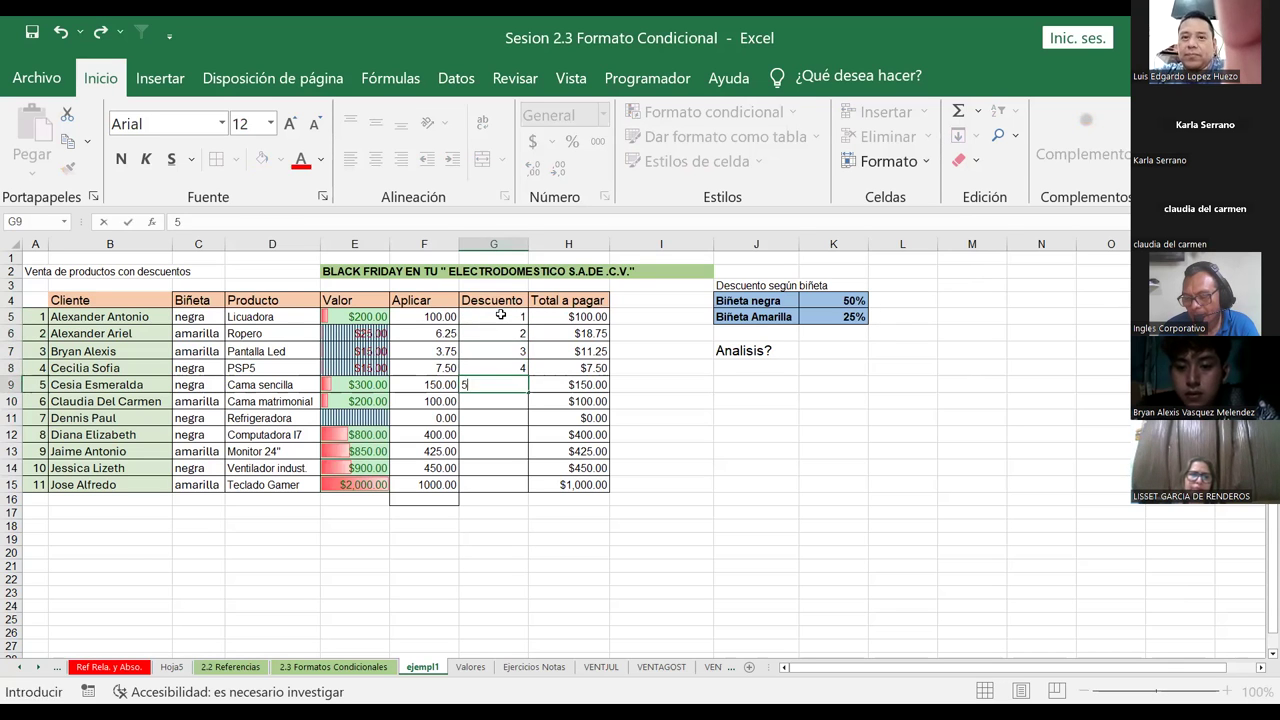
{"action": "type", "text": "5 6 7 8 9 "}
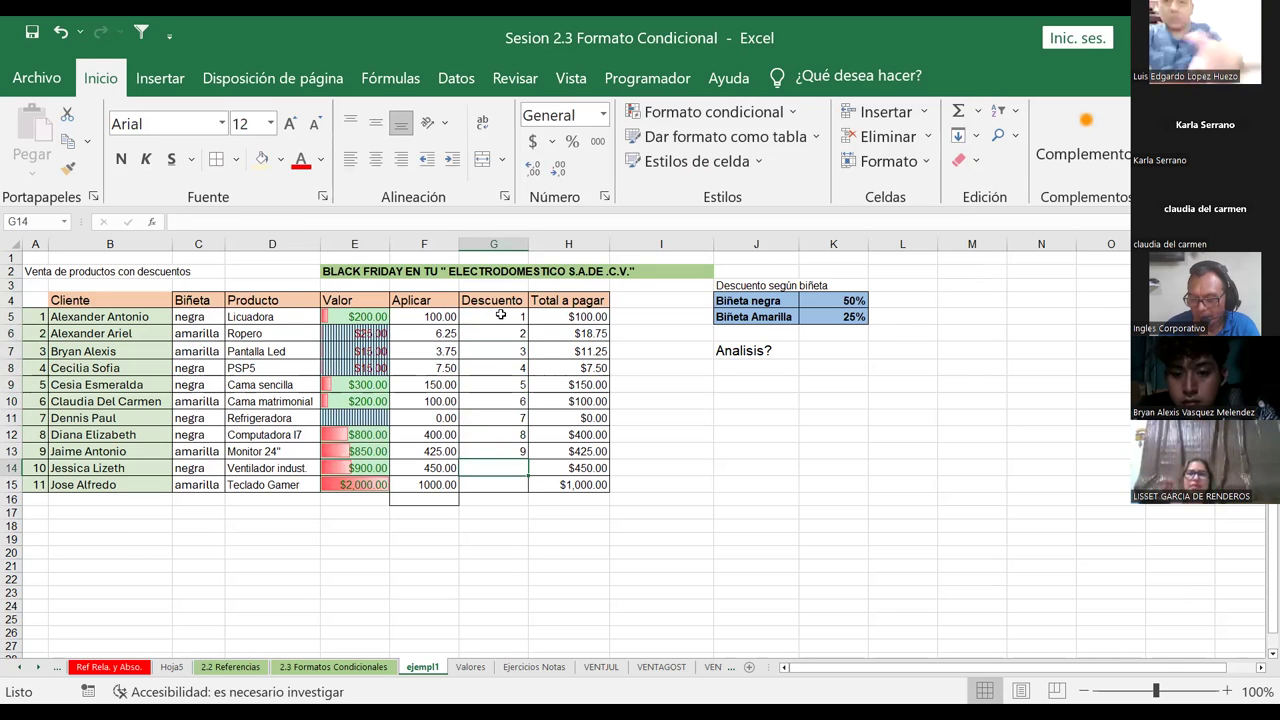
{"action": "type", "text": "10"}
{"action": "key", "text": "Return"}
{"action": "type", "text": "11"}
{"action": "key", "text": "Return"}
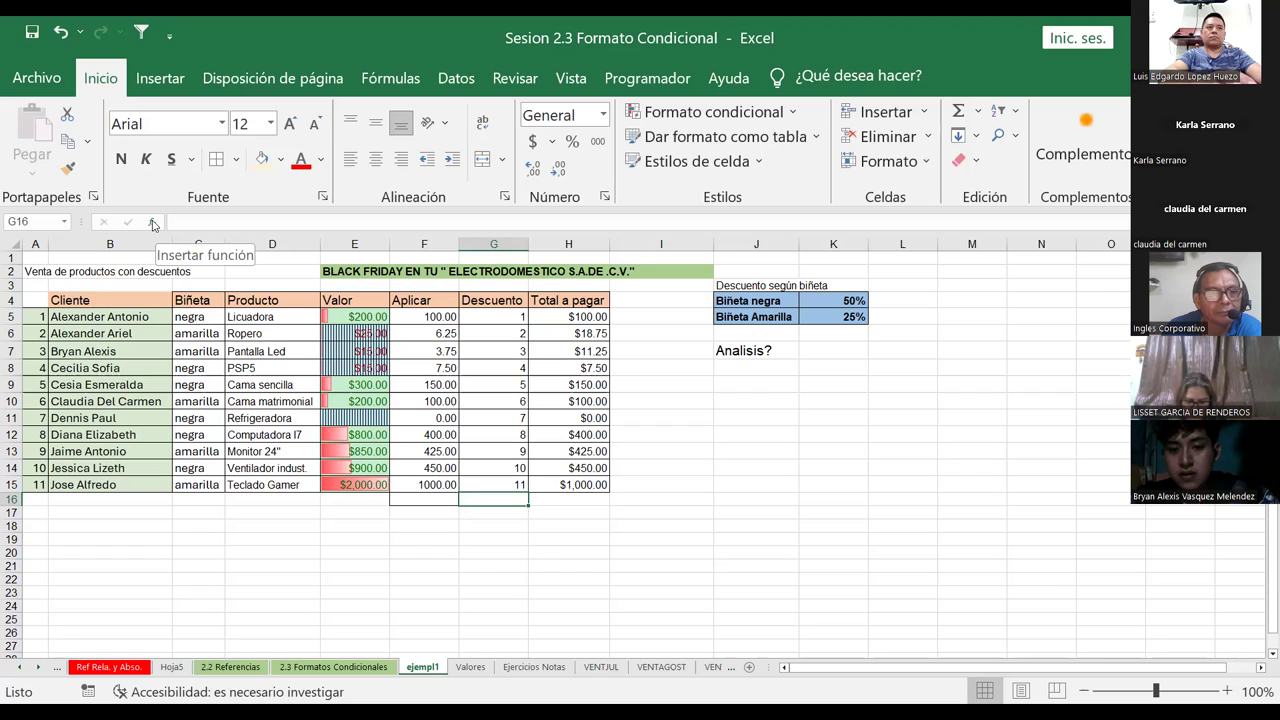
Step: Start a function in G16 and show the Financiera function category
{"action": "left_click", "coordinate": [153, 224]}
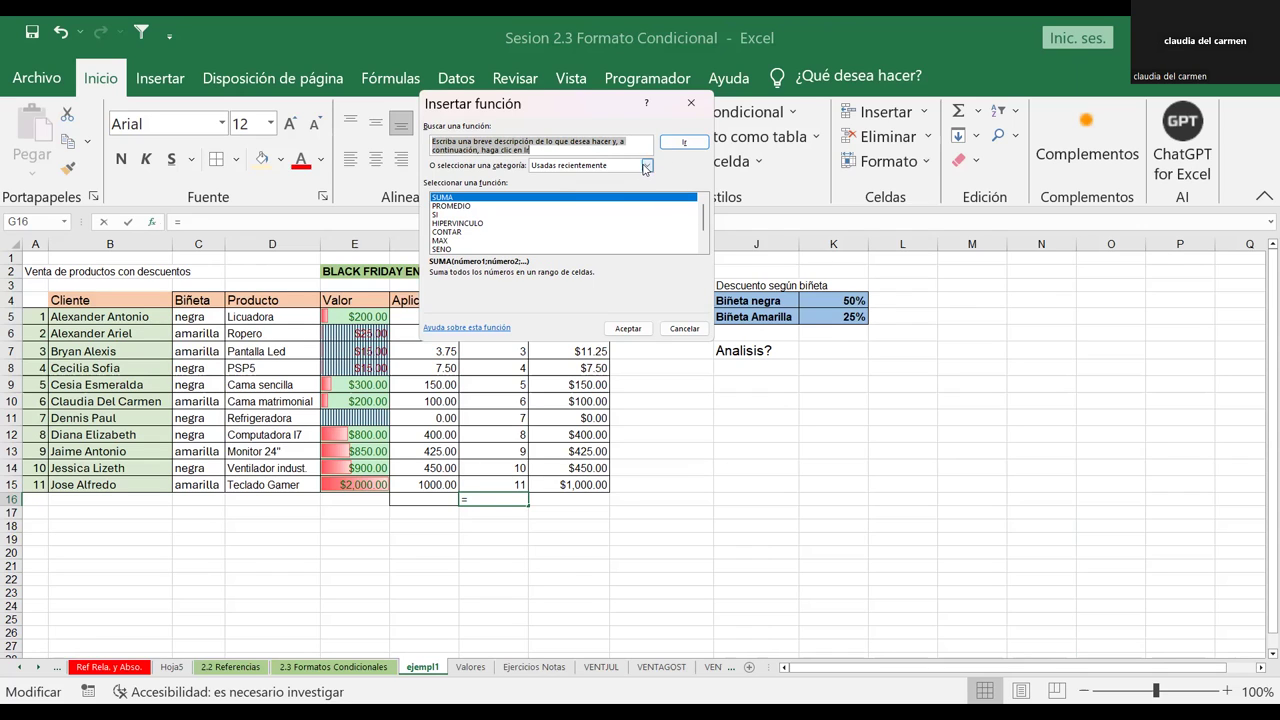
{"action": "left_click", "coordinate": [646, 166]}
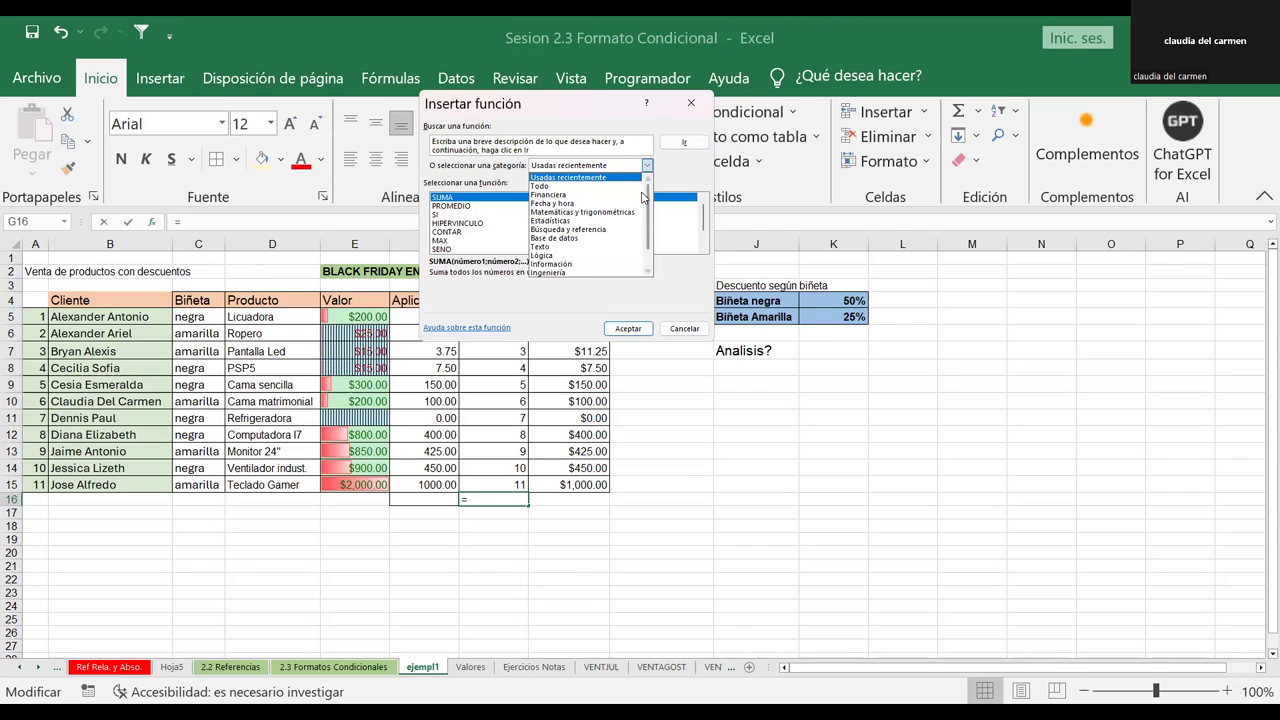
{"action": "scroll", "coordinate": [650, 224], "scroll_direction": "down", "scroll_amount": 1}
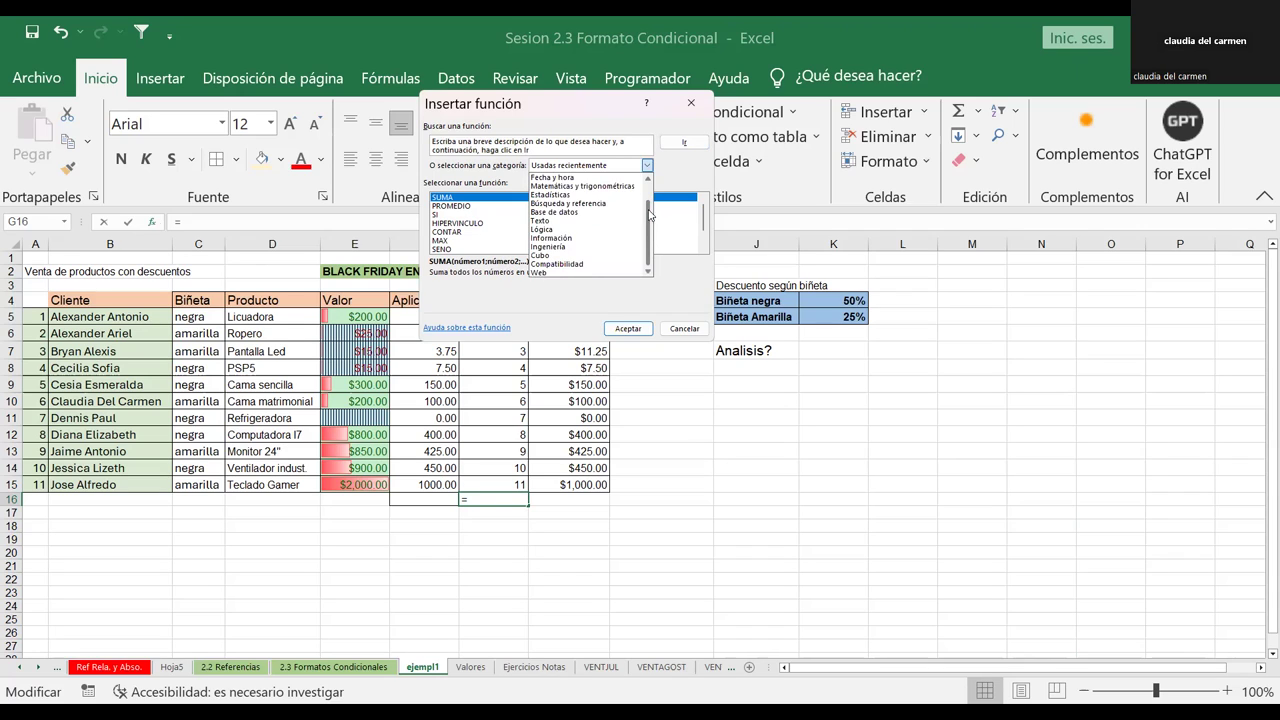
{"action": "left_click_drag", "start_coordinate": [650, 214], "coordinate": [658, 190]}
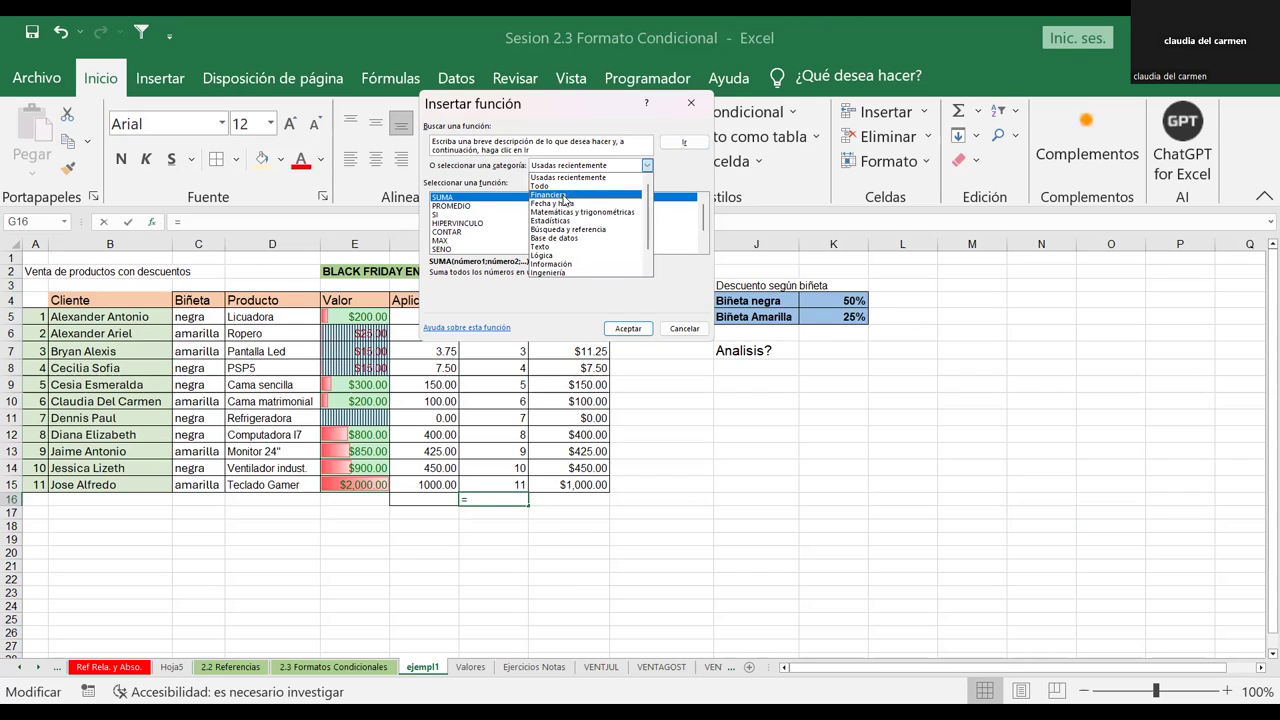
{"action": "left_click", "coordinate": [564, 196]}
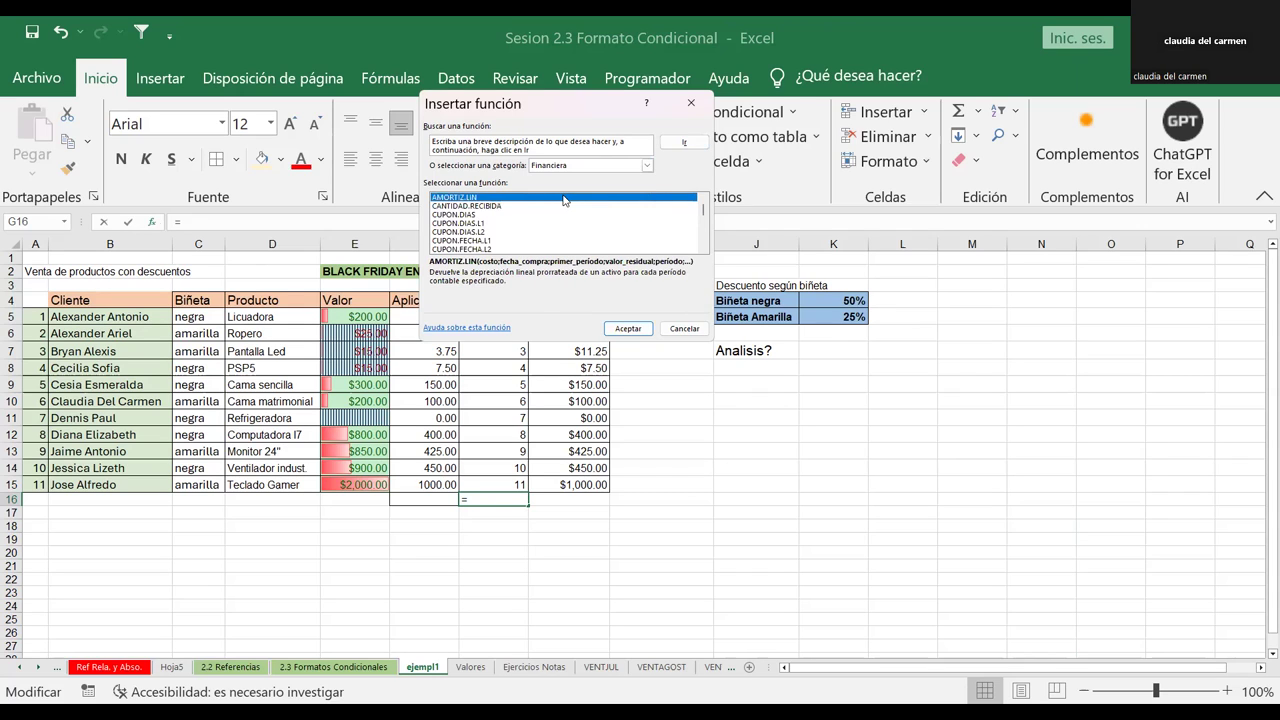
Step: Browse the Fecha y hora, Estadísticas, Lógica, Información and Ingeniería categories
{"action": "left_click", "coordinate": [647, 166]}
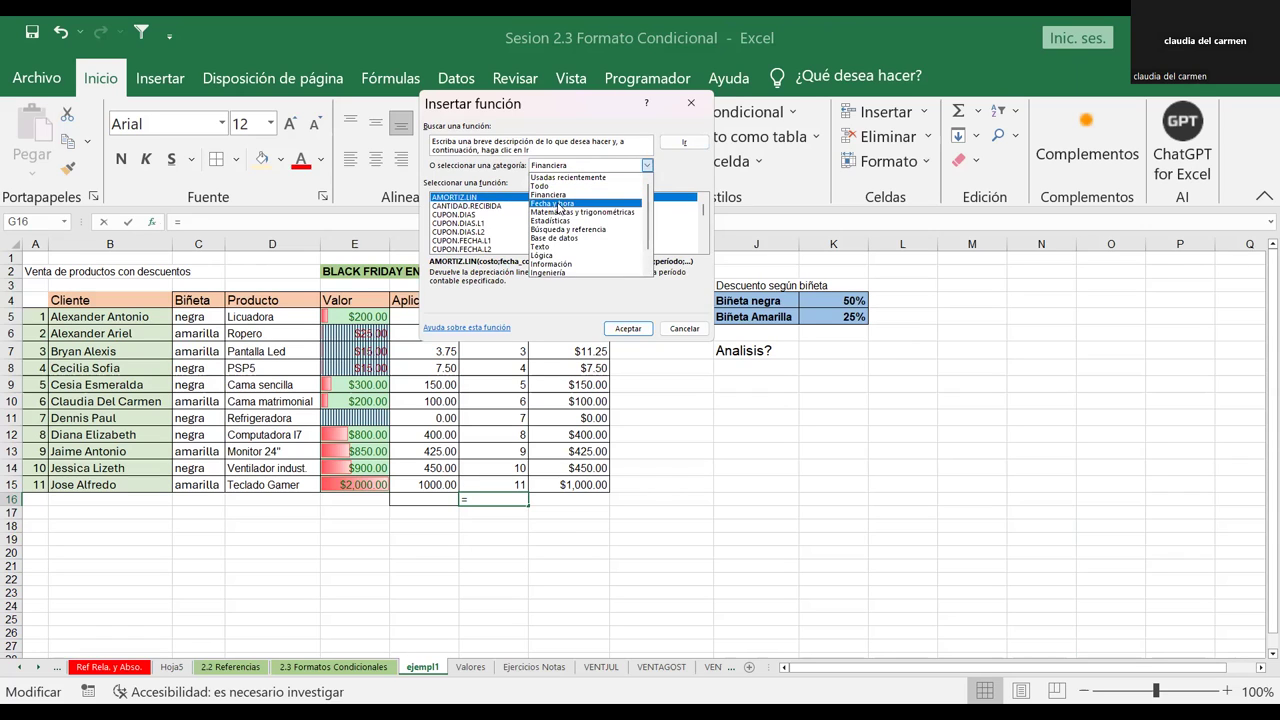
{"action": "left_click", "coordinate": [648, 168]}
{"action": "left_click", "coordinate": [648, 166]}
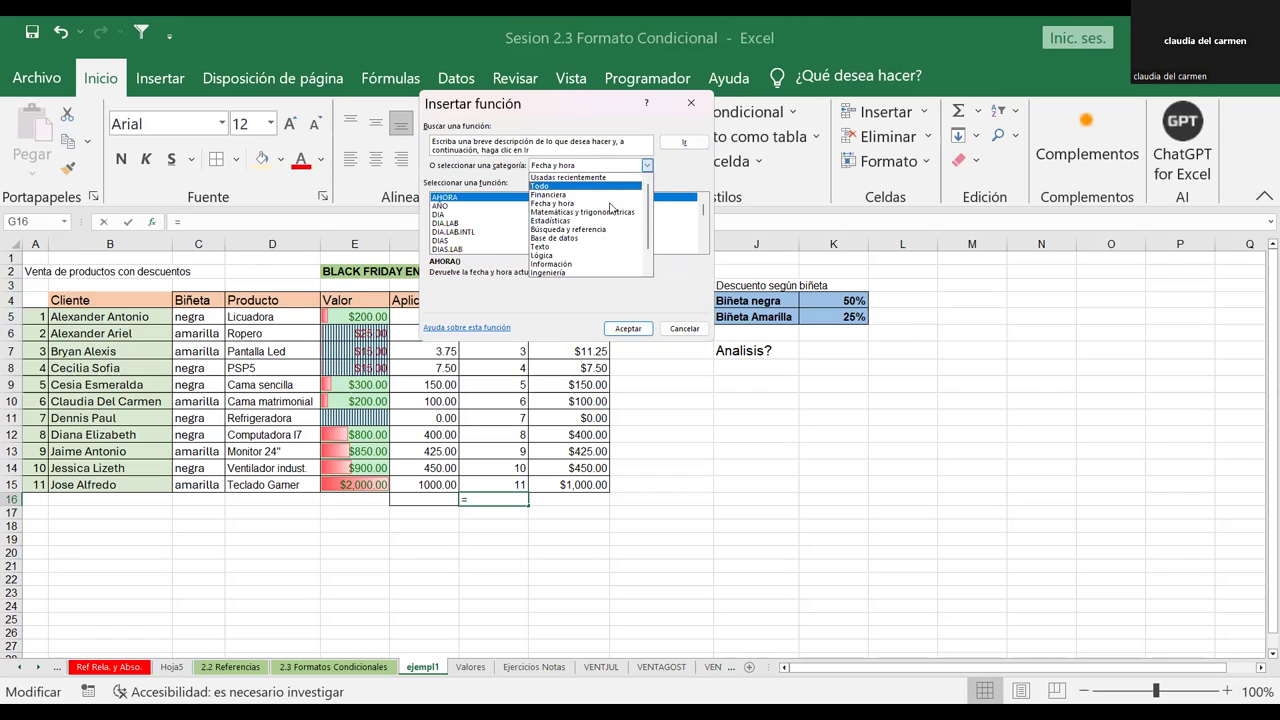
{"action": "left_click", "coordinate": [566, 222]}
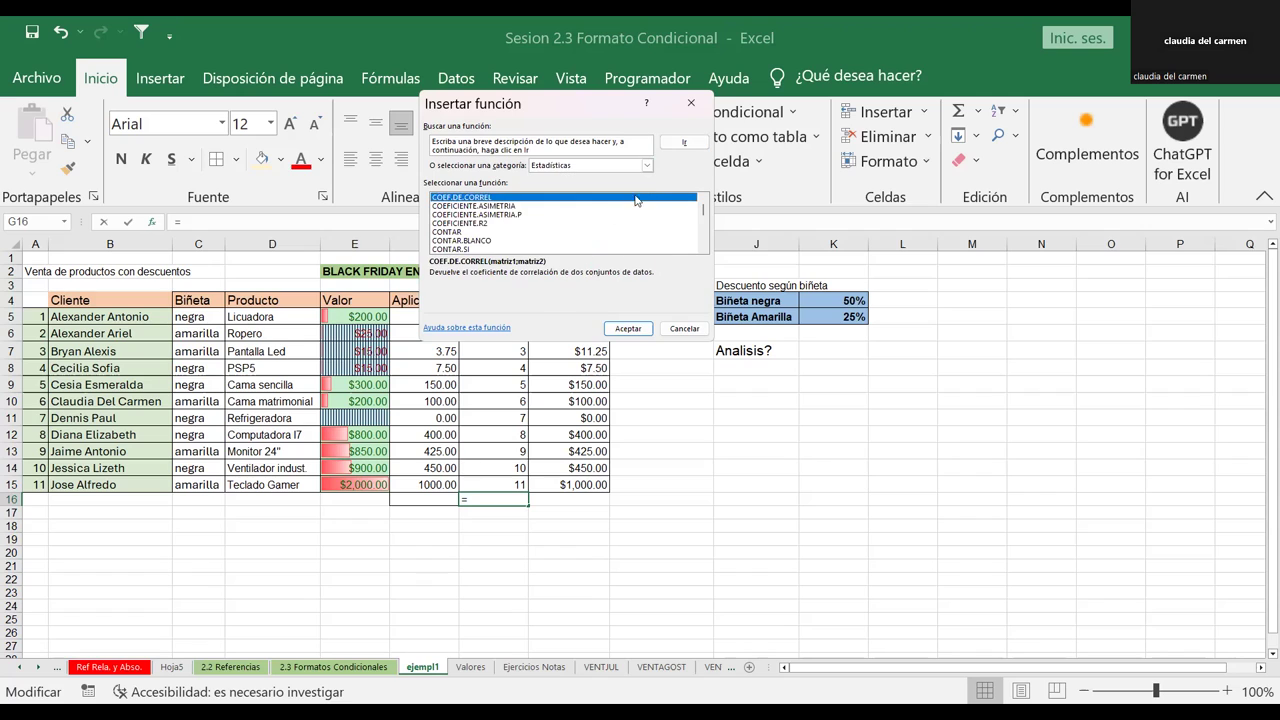
{"action": "left_click", "coordinate": [648, 166]}
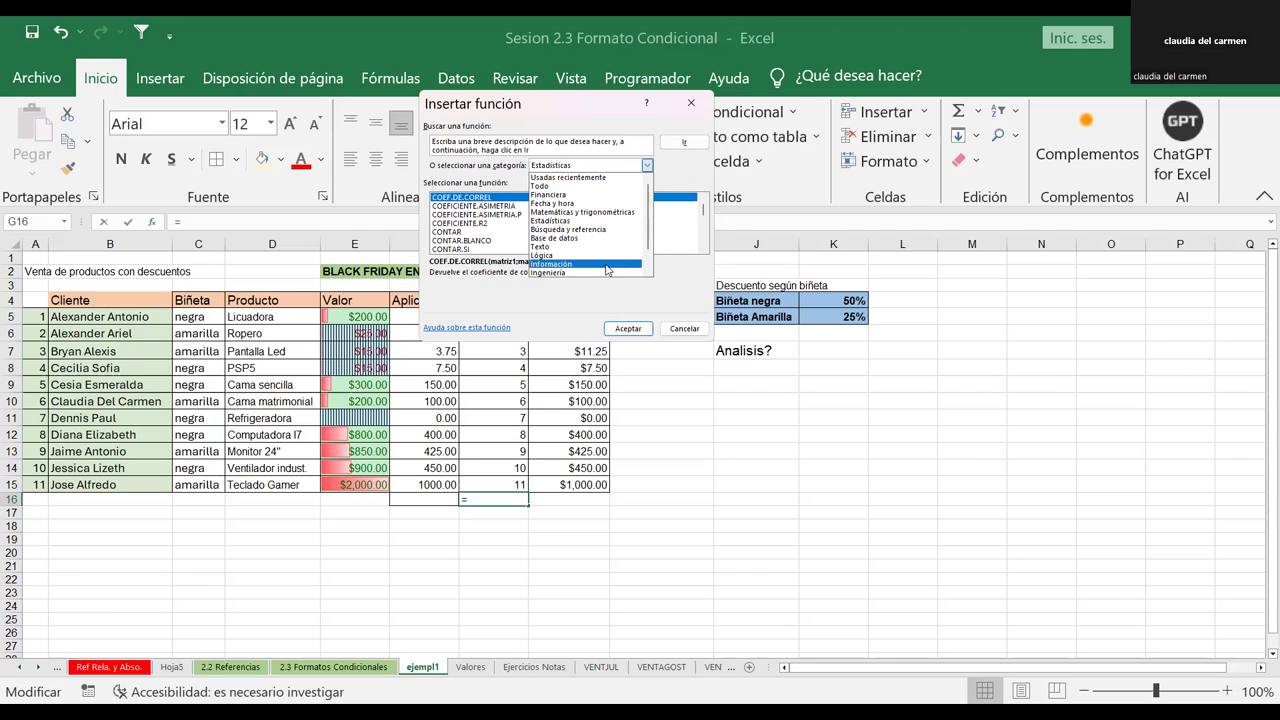
{"action": "left_click", "coordinate": [551, 257]}
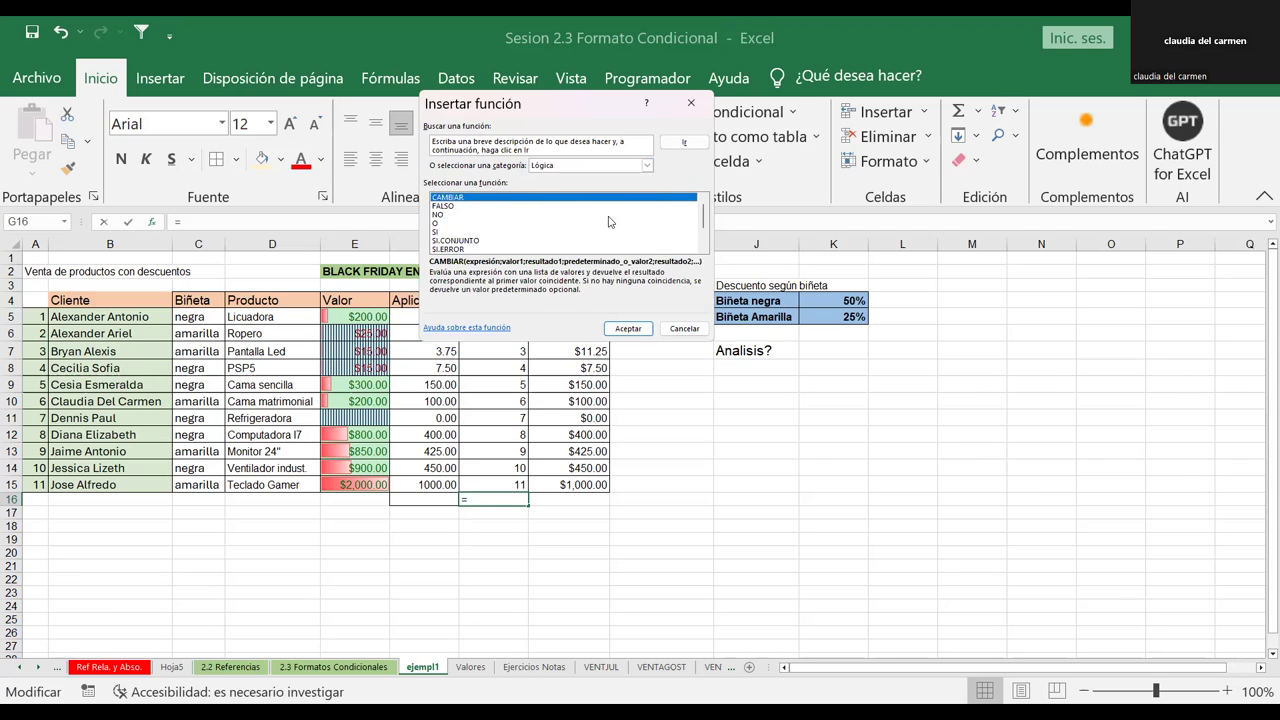
{"action": "left_click", "coordinate": [647, 166]}
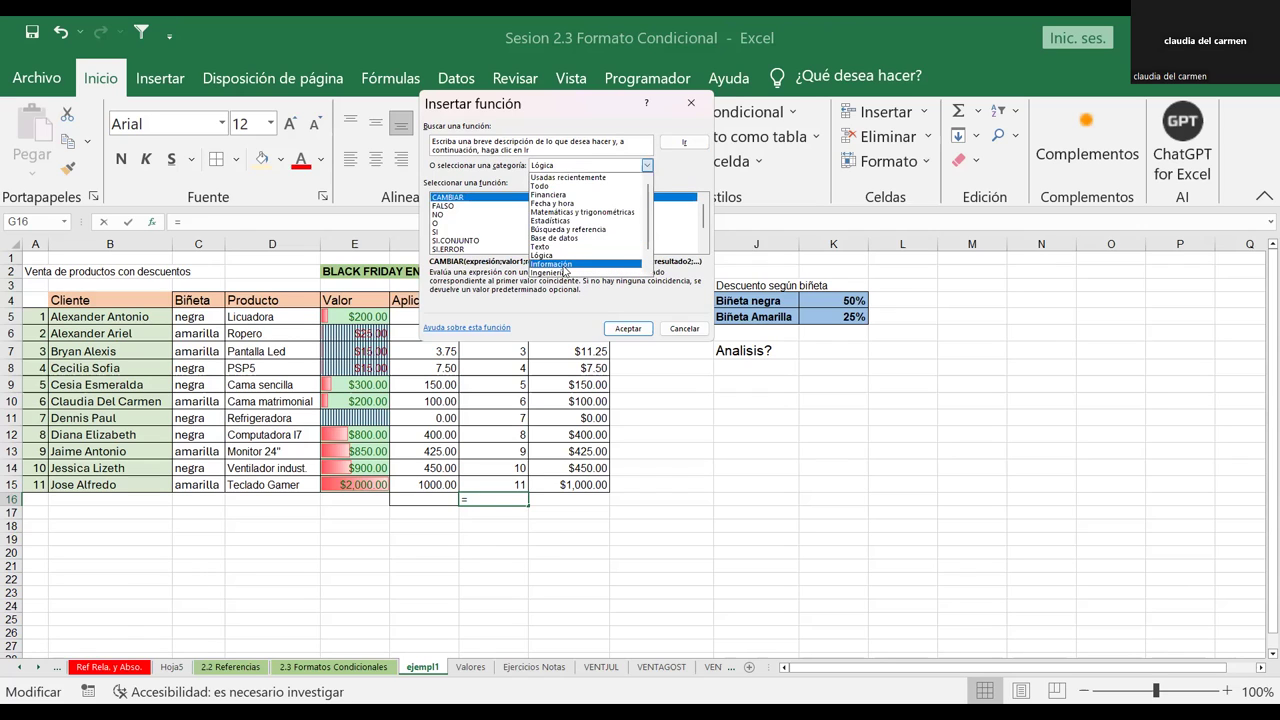
{"action": "left_click", "coordinate": [563, 265]}
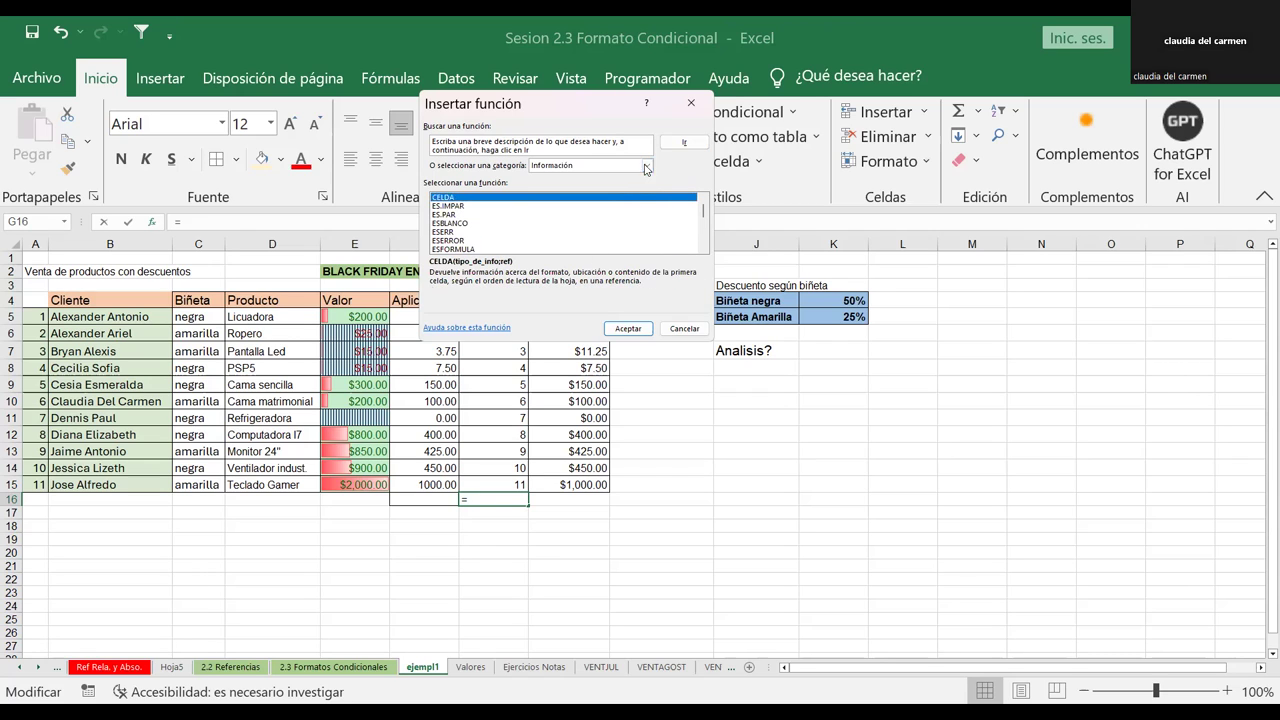
{"action": "left_click", "coordinate": [647, 166]}
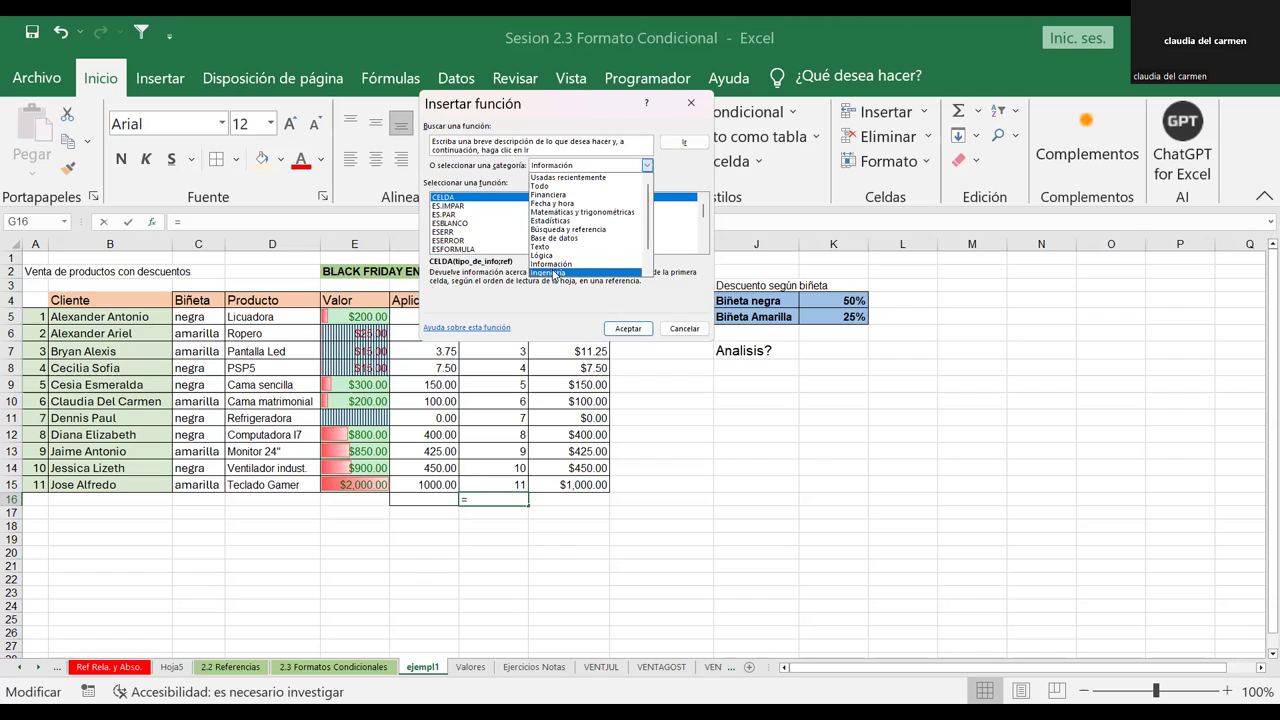
{"action": "left_click", "coordinate": [553, 273]}
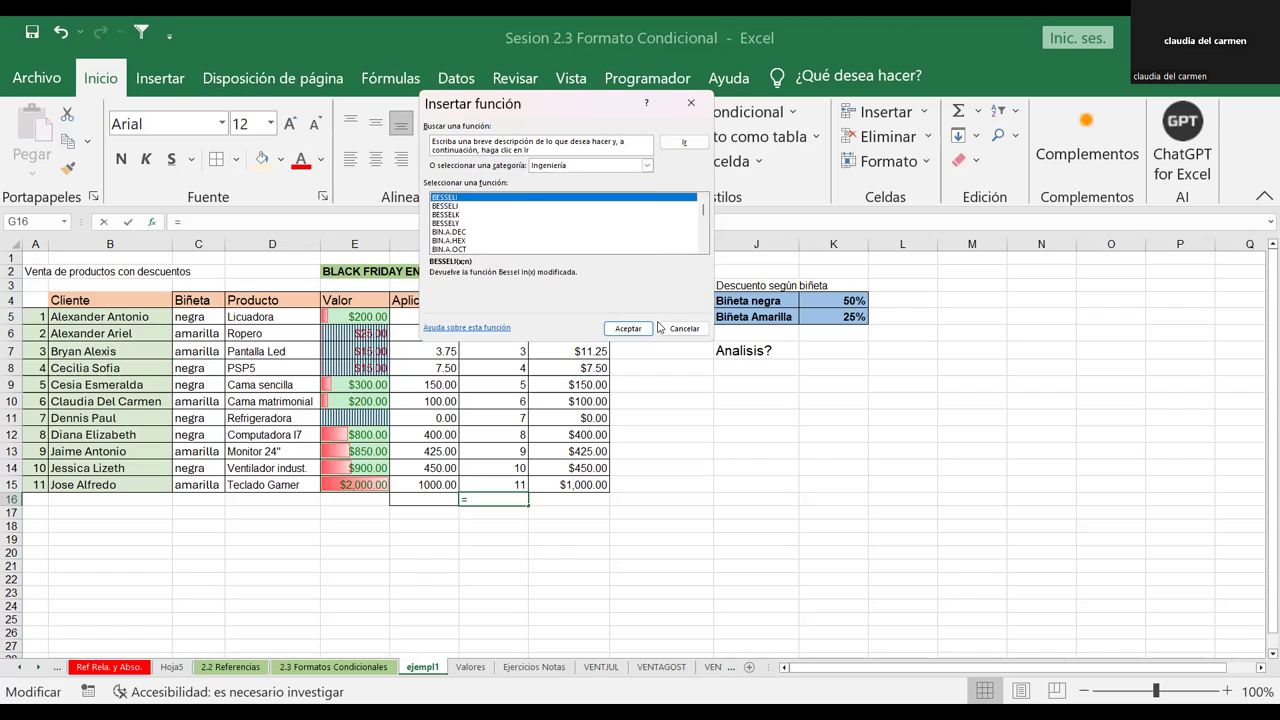
{"action": "key", "text": "Escape"}
Step: Cancel Insertar función leaving G16 empty, then select the Biñeta values C5:C15
{"action": "left_click", "coordinate": [706, 413]}
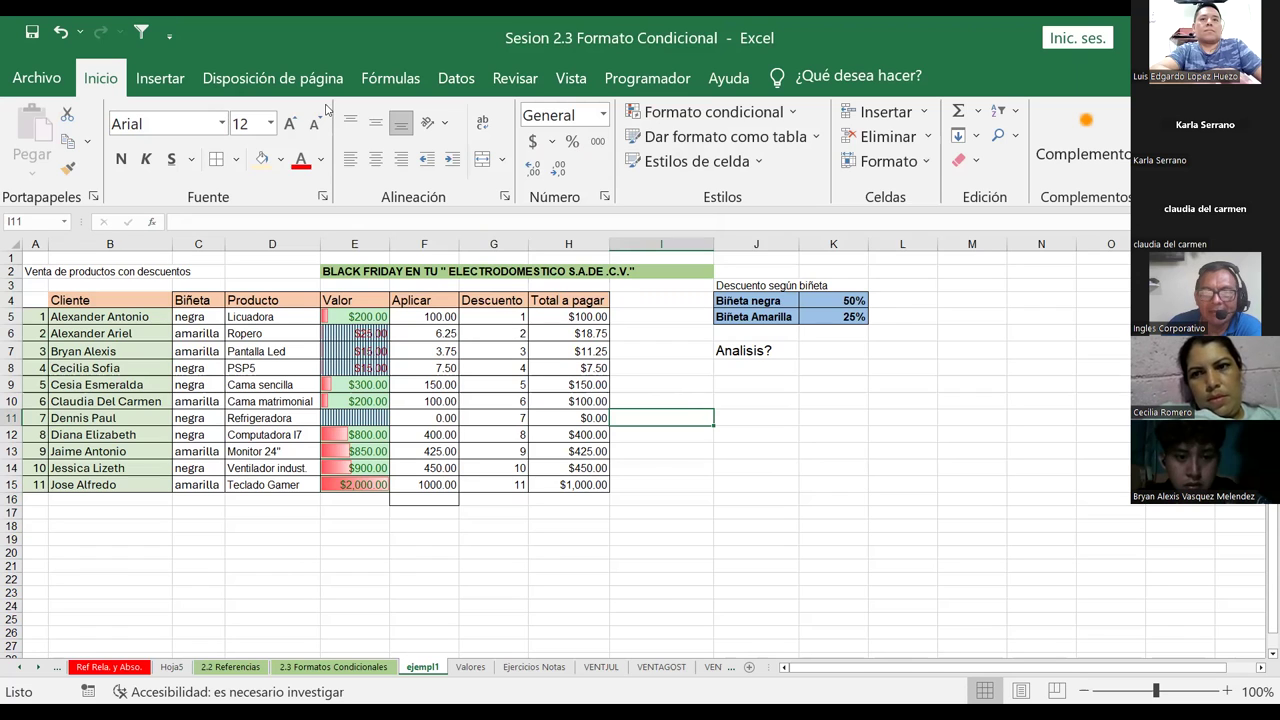
{"action": "left_click", "coordinate": [824, 441]}
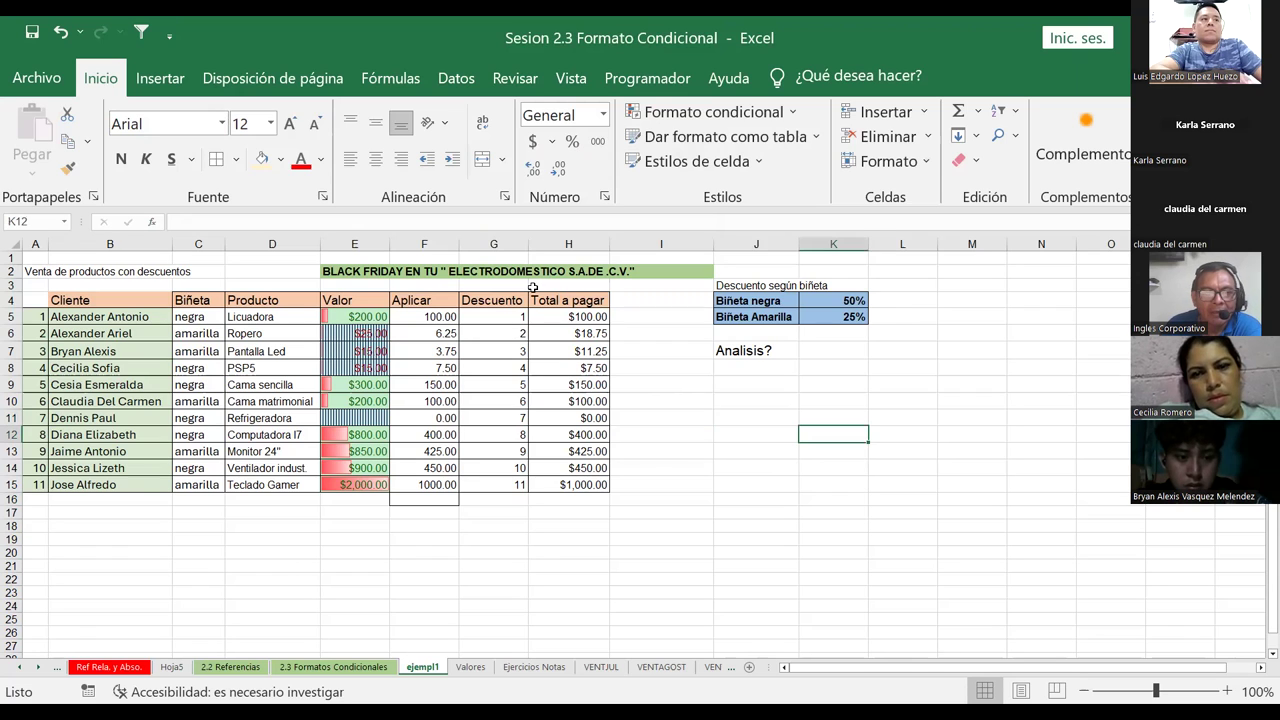
{"action": "left_click", "coordinate": [354, 304]}
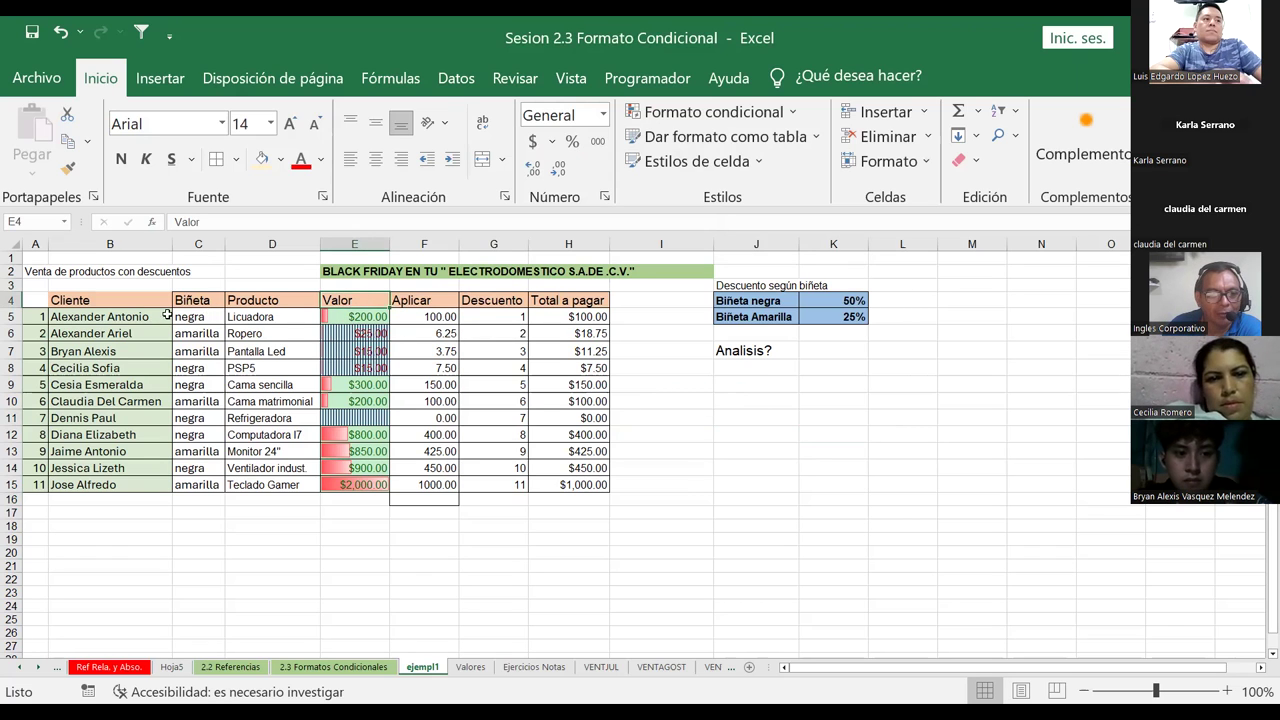
{"action": "left_click_drag", "start_coordinate": [194, 317], "coordinate": [198, 484]}
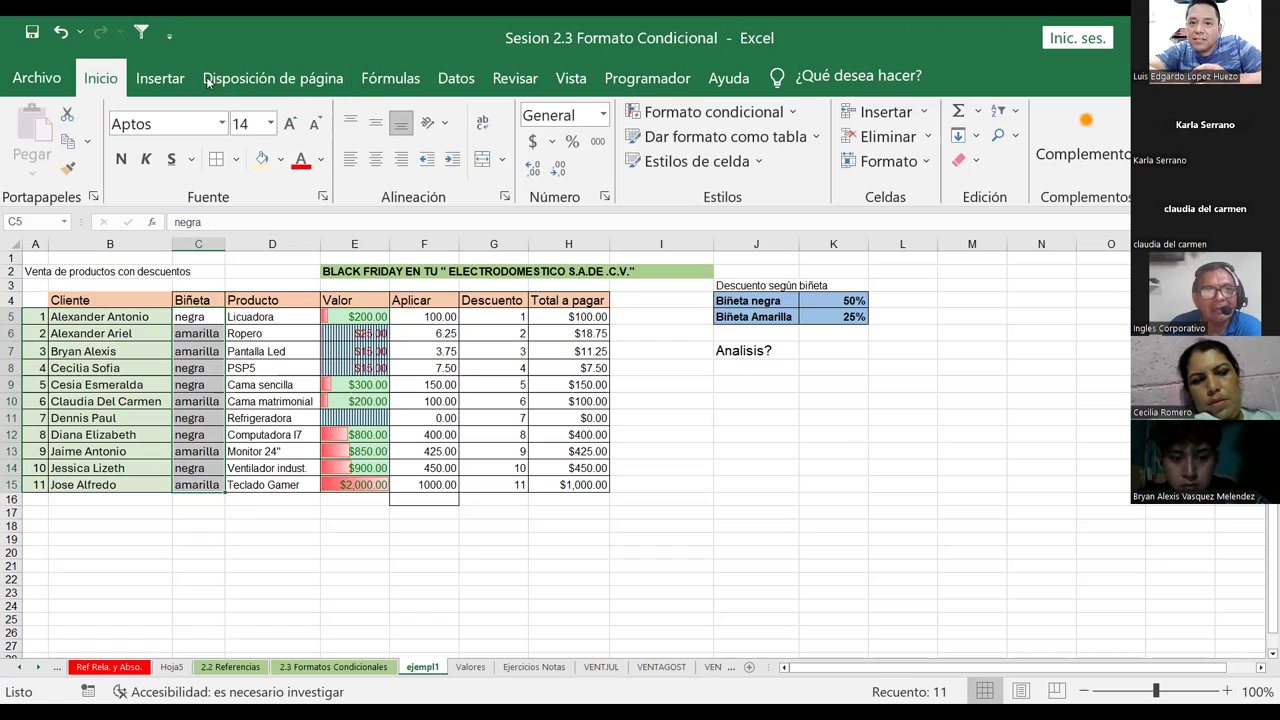
{"action": "left_click", "coordinate": [793, 116]}
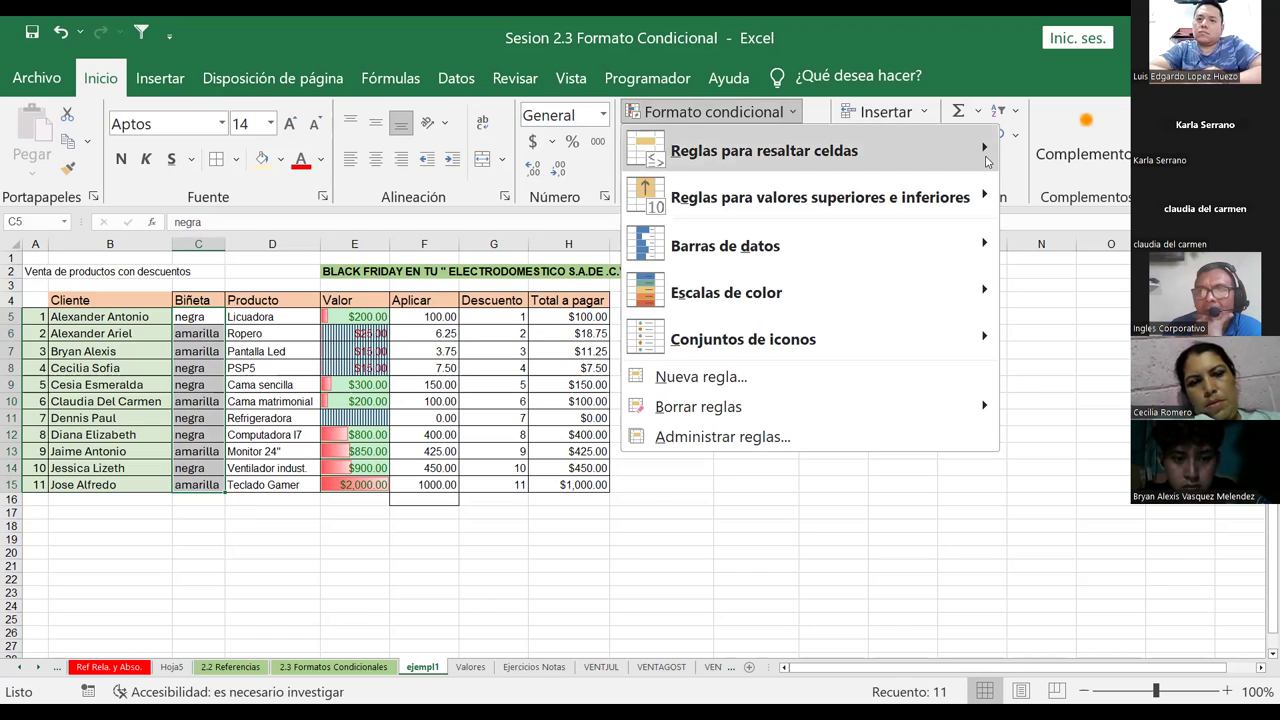
{"action": "mouse_move", "coordinate": [789, 265]}
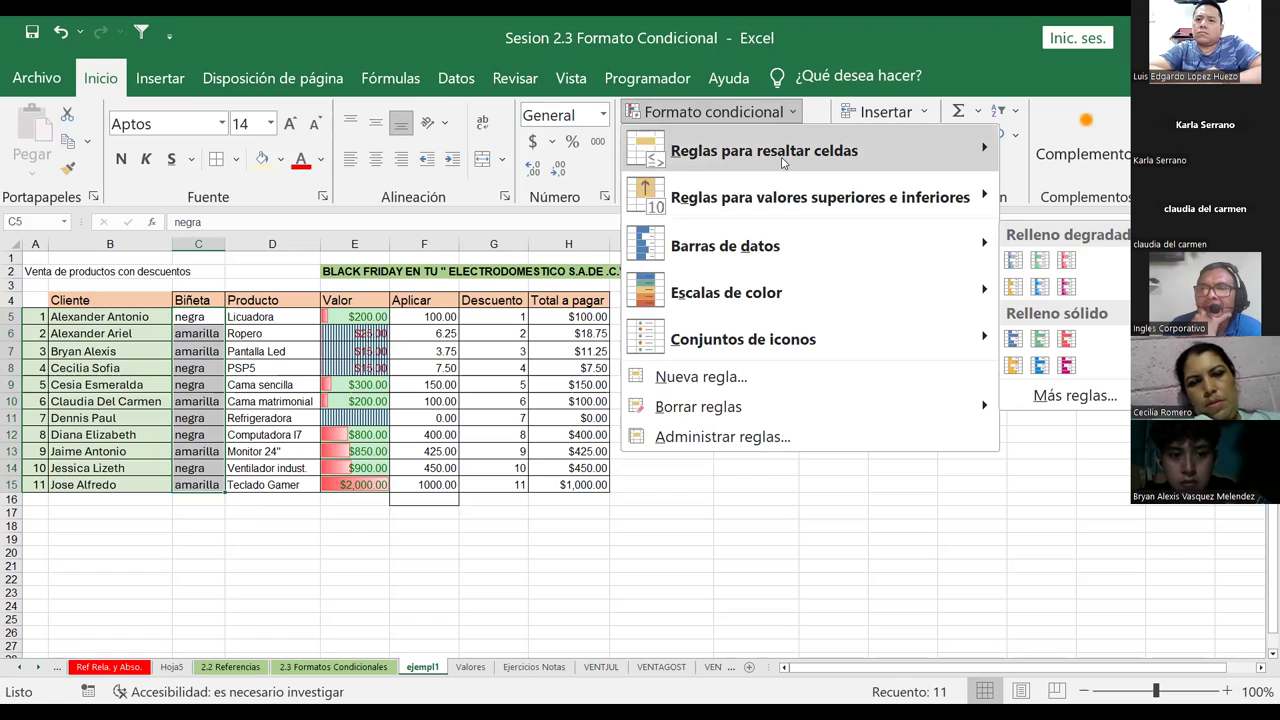
{"action": "mouse_move", "coordinate": [783, 163]}
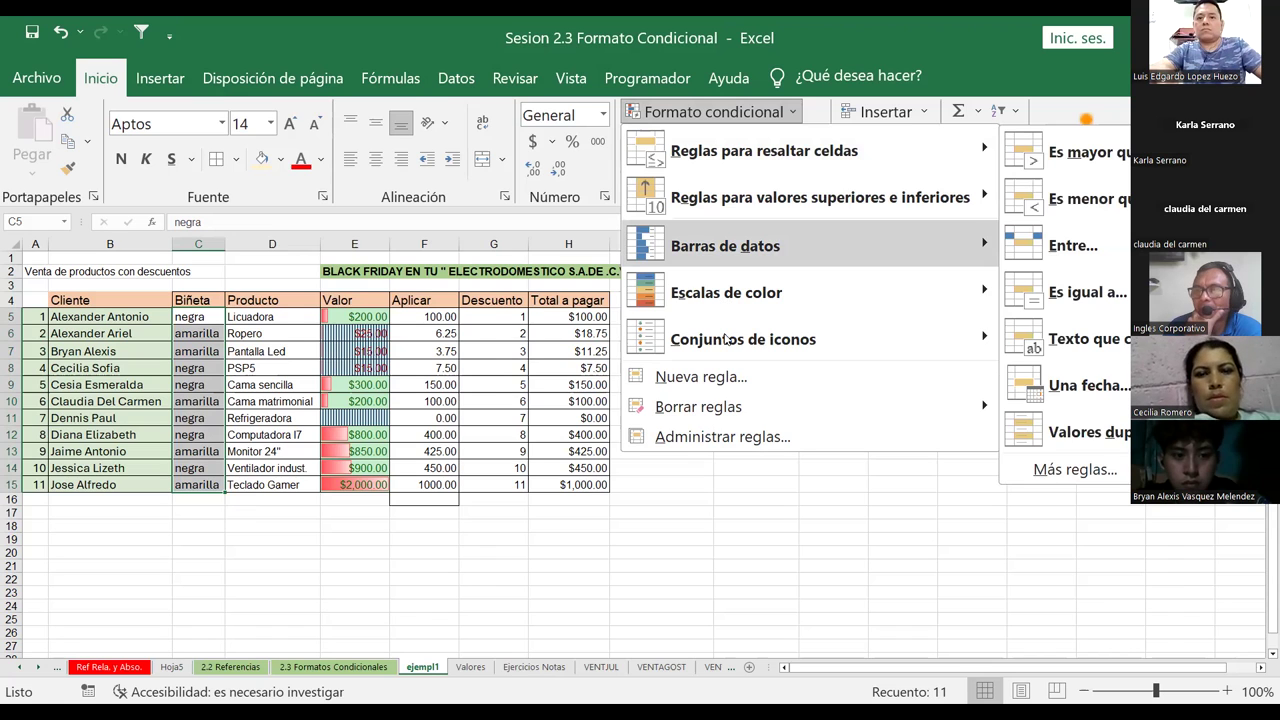
{"action": "mouse_move", "coordinate": [727, 340]}
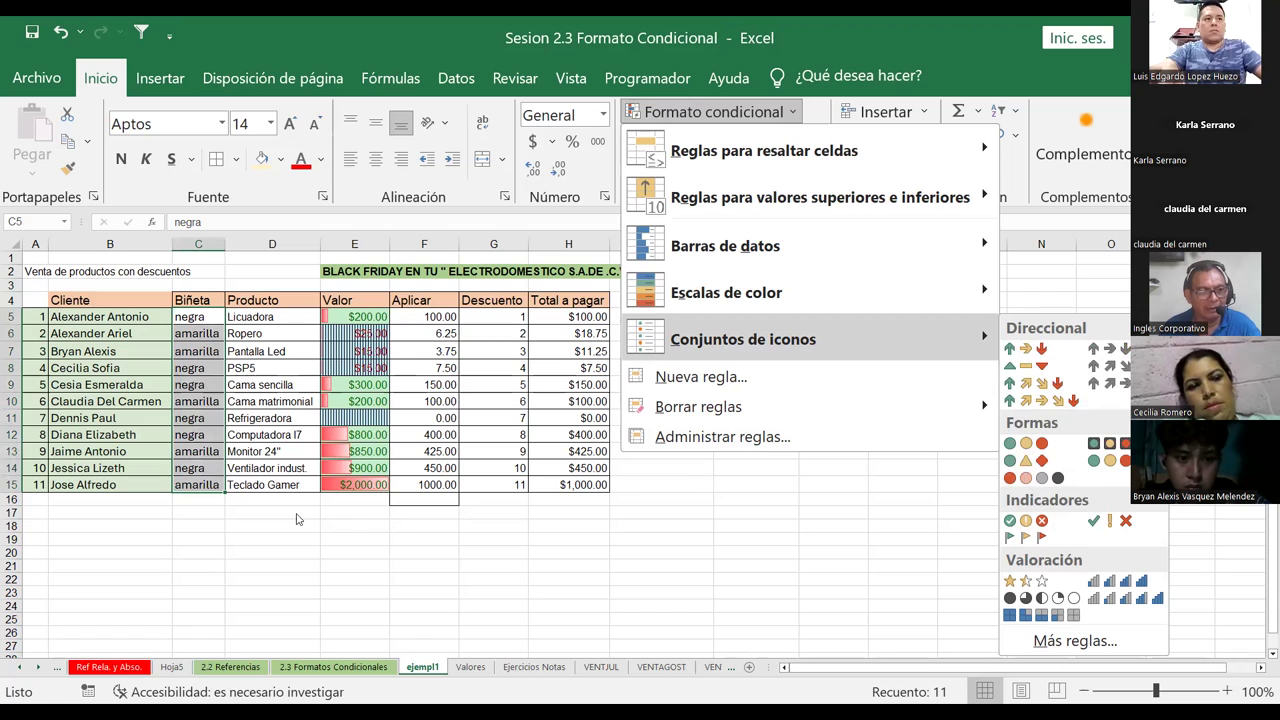
{"action": "left_click", "coordinate": [190, 333]}
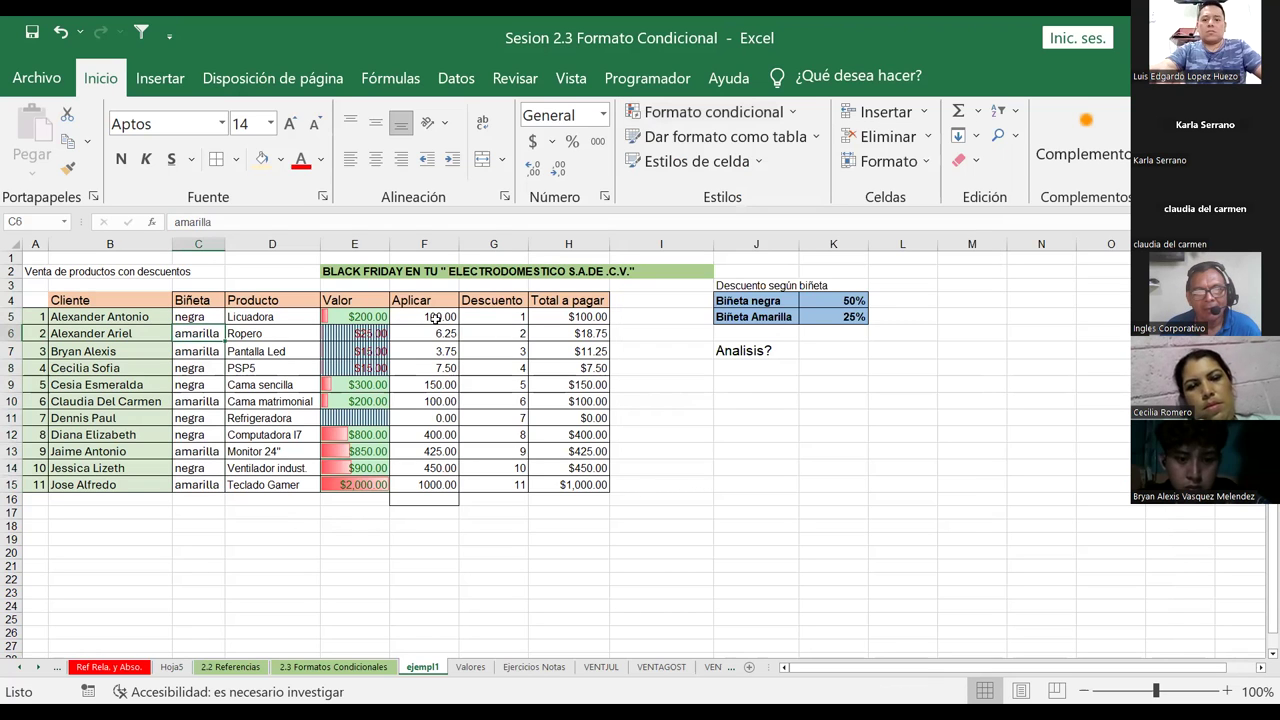
{"action": "left_click_drag", "start_coordinate": [490, 317], "coordinate": [490, 487]}
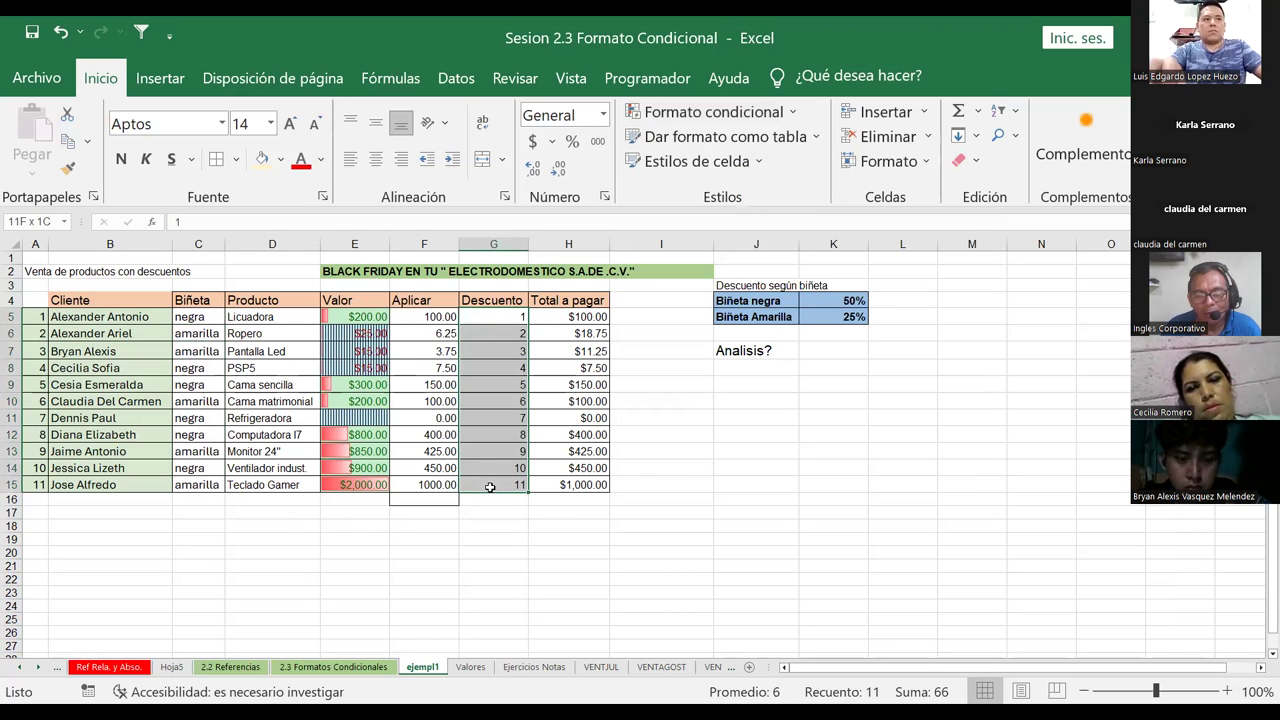
{"action": "left_click", "coordinate": [796, 113]}
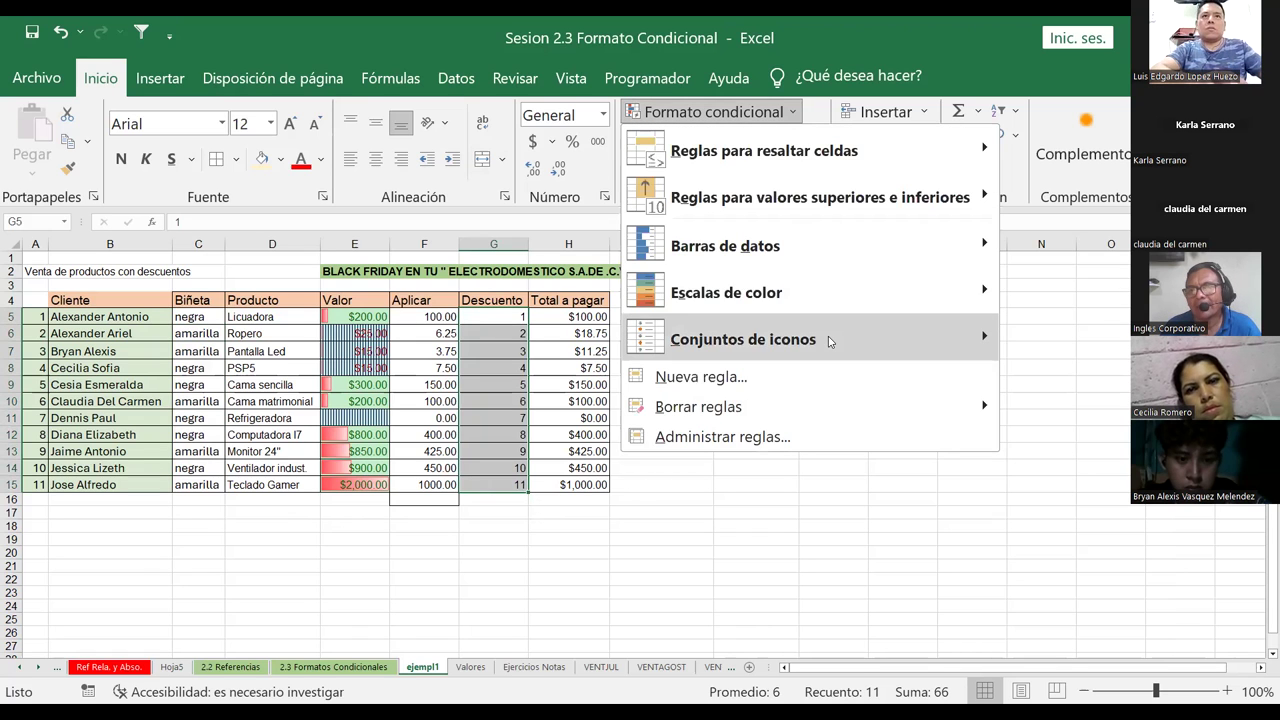
{"action": "mouse_move", "coordinate": [828, 341]}
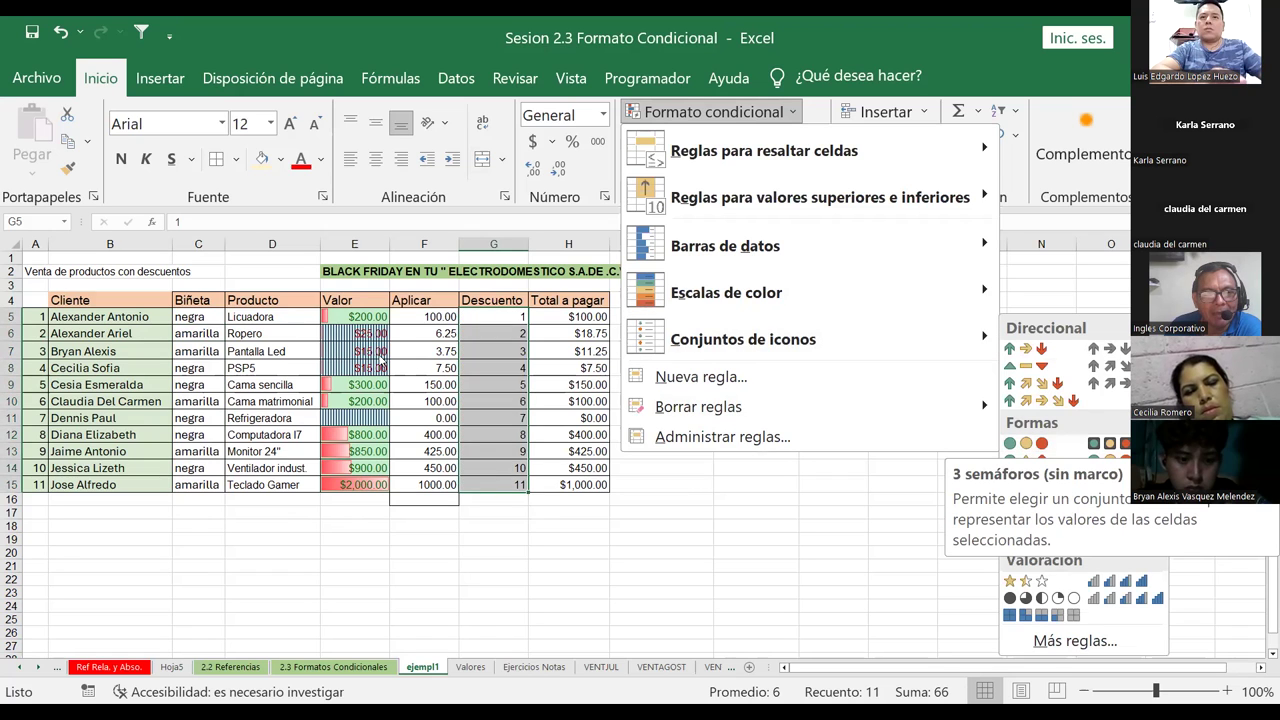
{"action": "left_click_drag", "start_coordinate": [193, 317], "coordinate": [200, 484]}
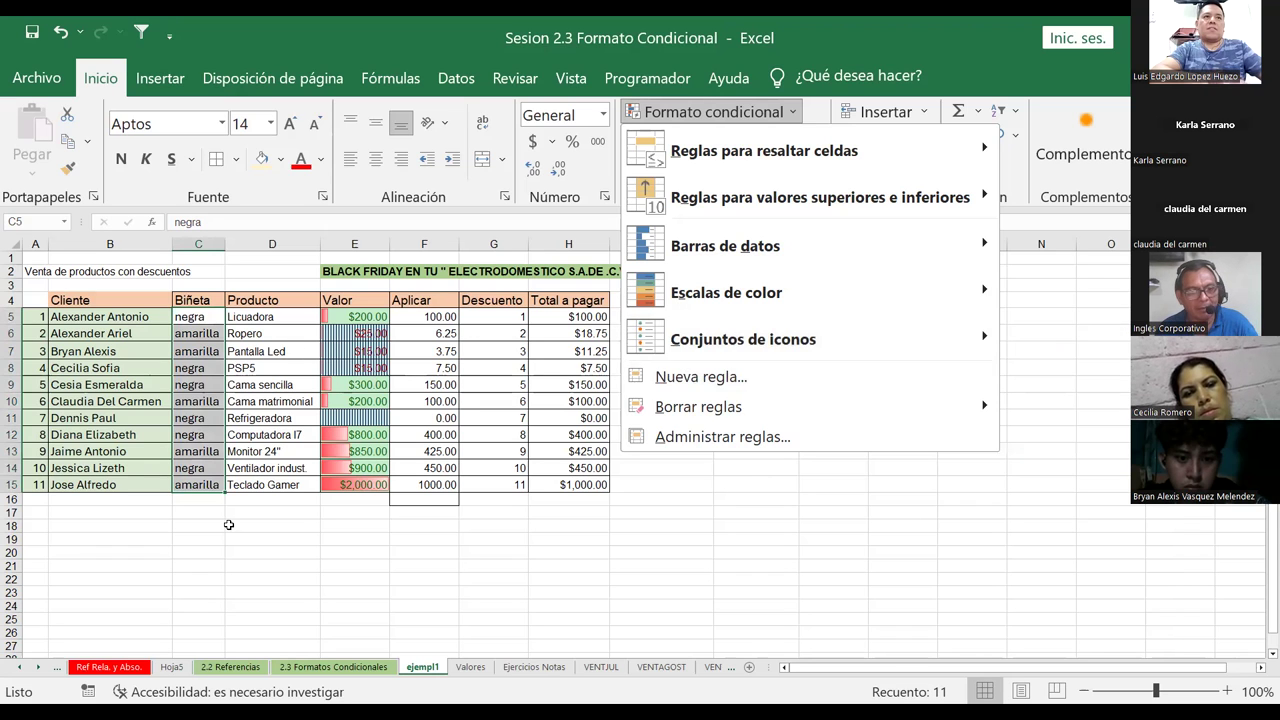
{"action": "left_click", "coordinate": [228, 524]}
{"action": "left_click", "coordinate": [516, 316]}
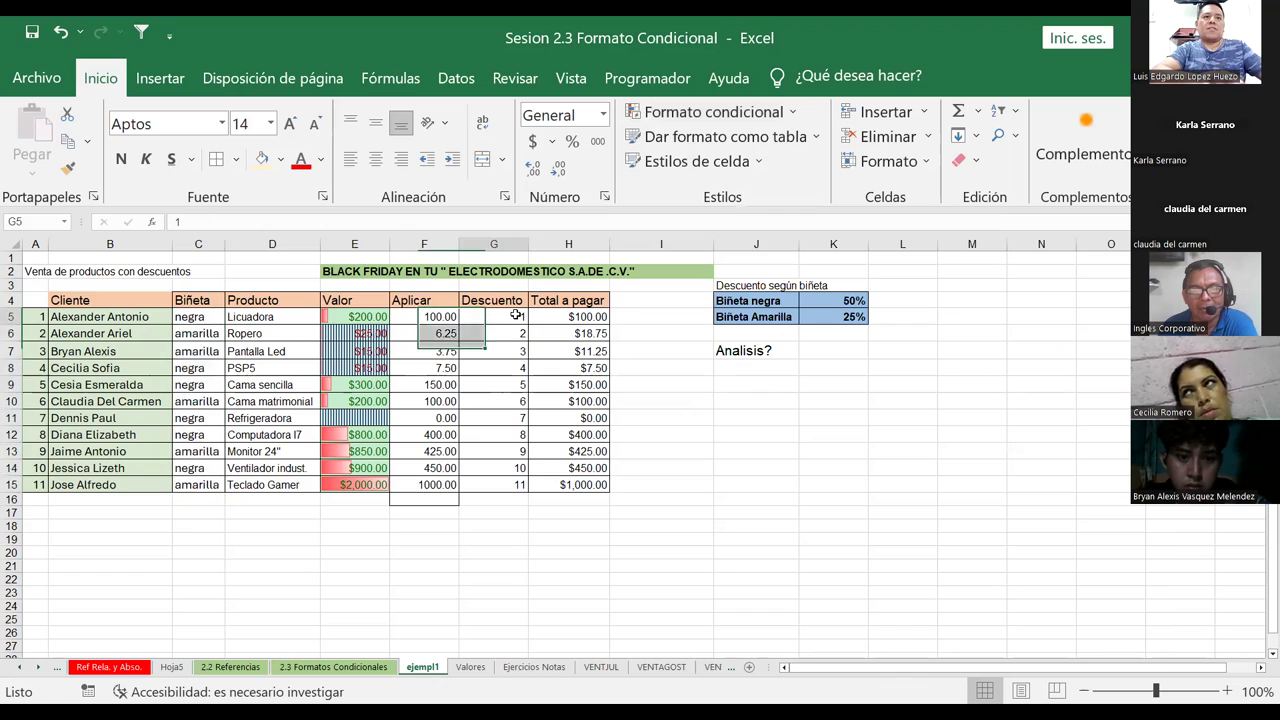
{"action": "left_click_drag", "start_coordinate": [516, 316], "coordinate": [516, 484]}
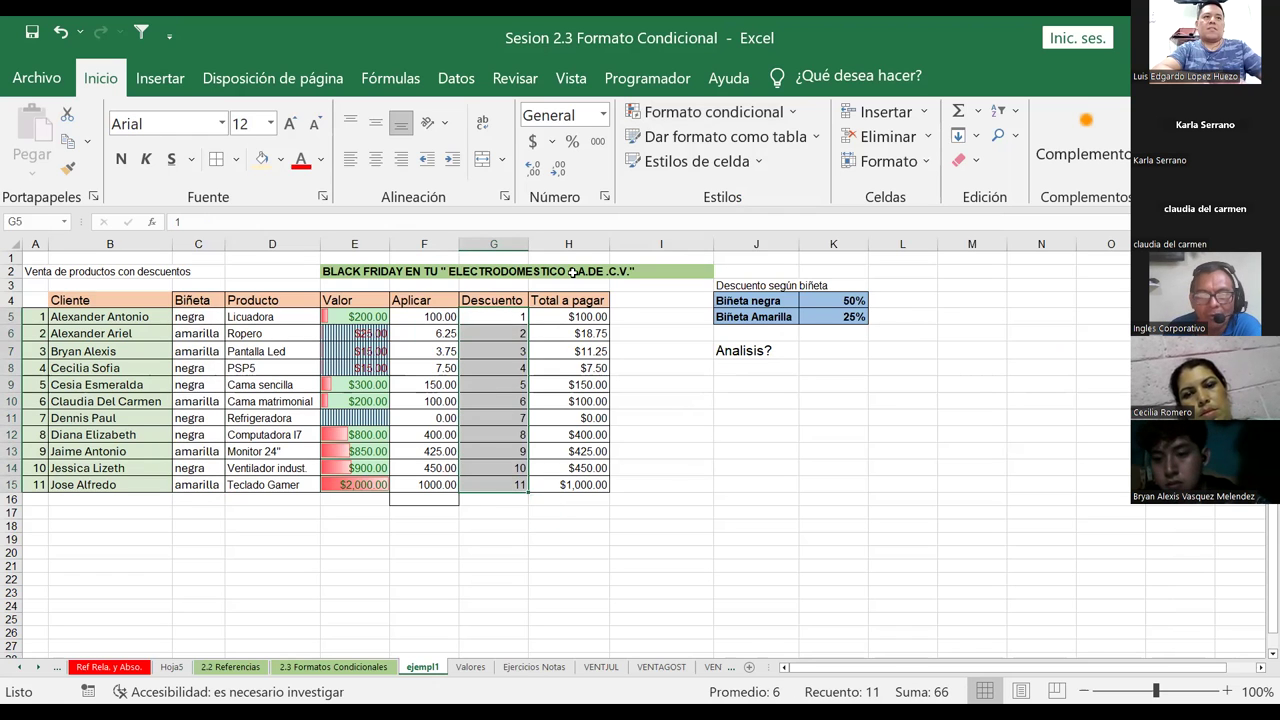
{"action": "left_click", "coordinate": [798, 116]}
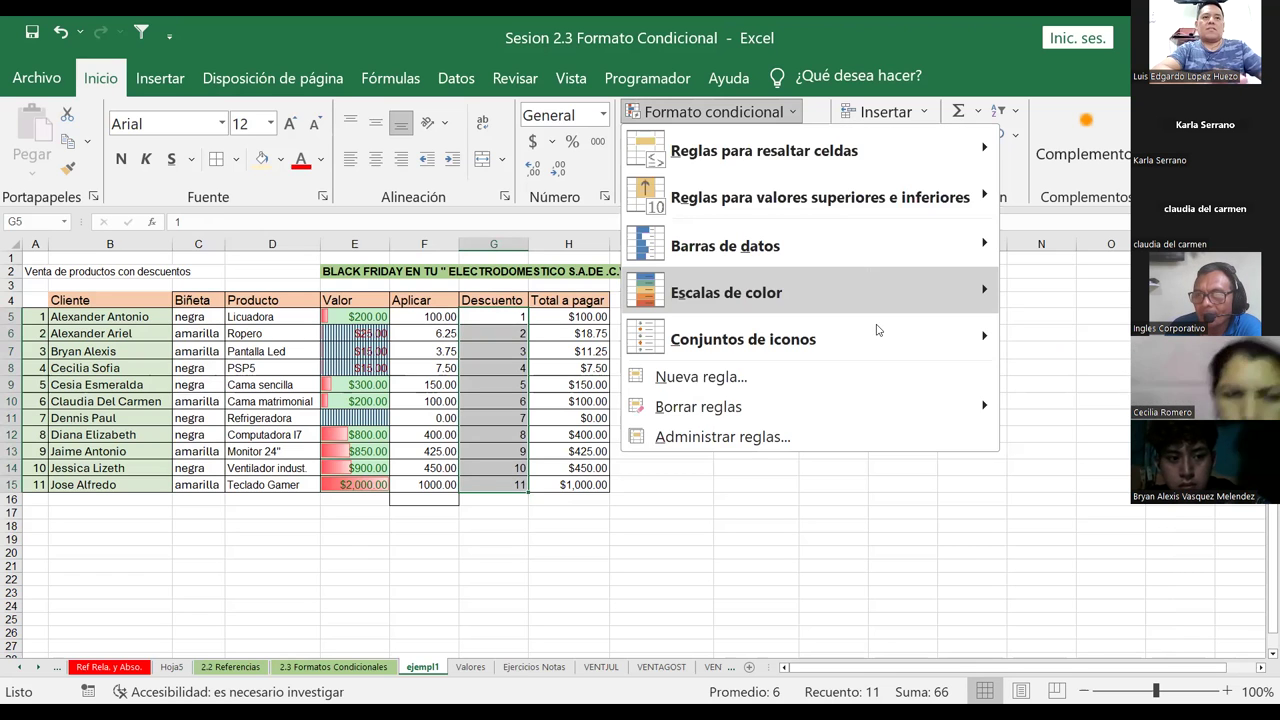
{"action": "mouse_move", "coordinate": [877, 334]}
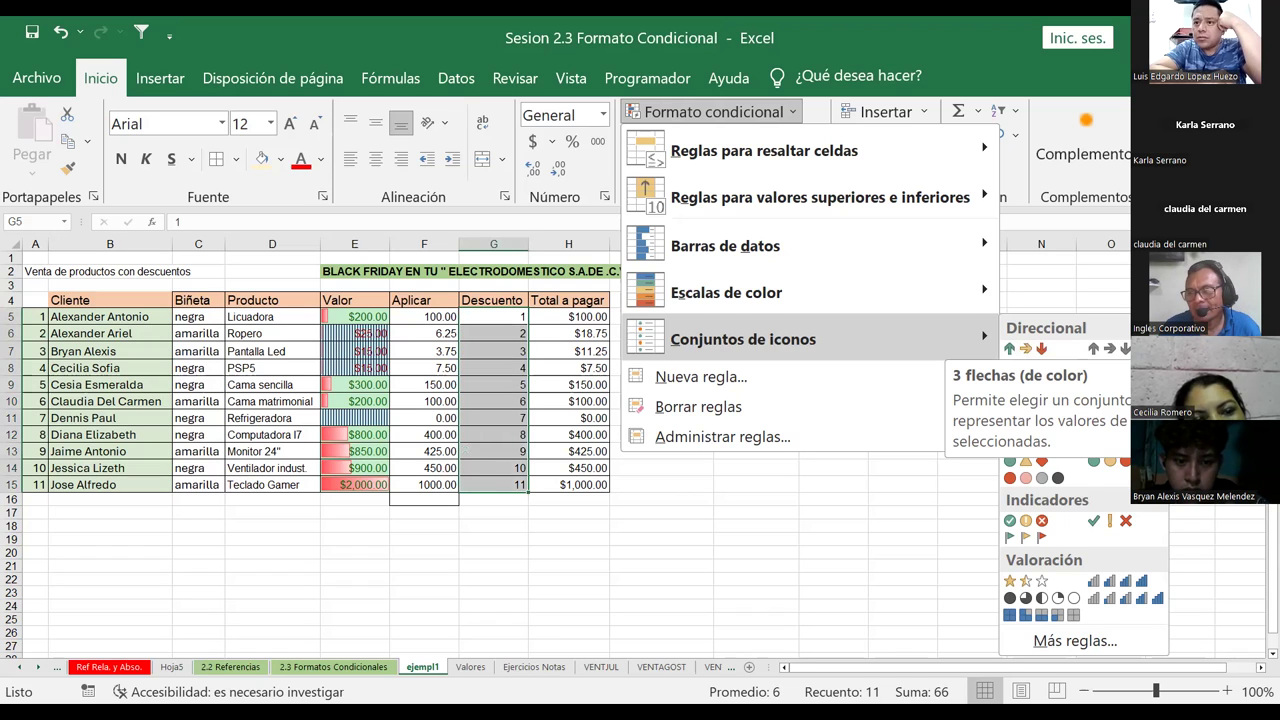
{"action": "key", "text": "alt+Tab"}
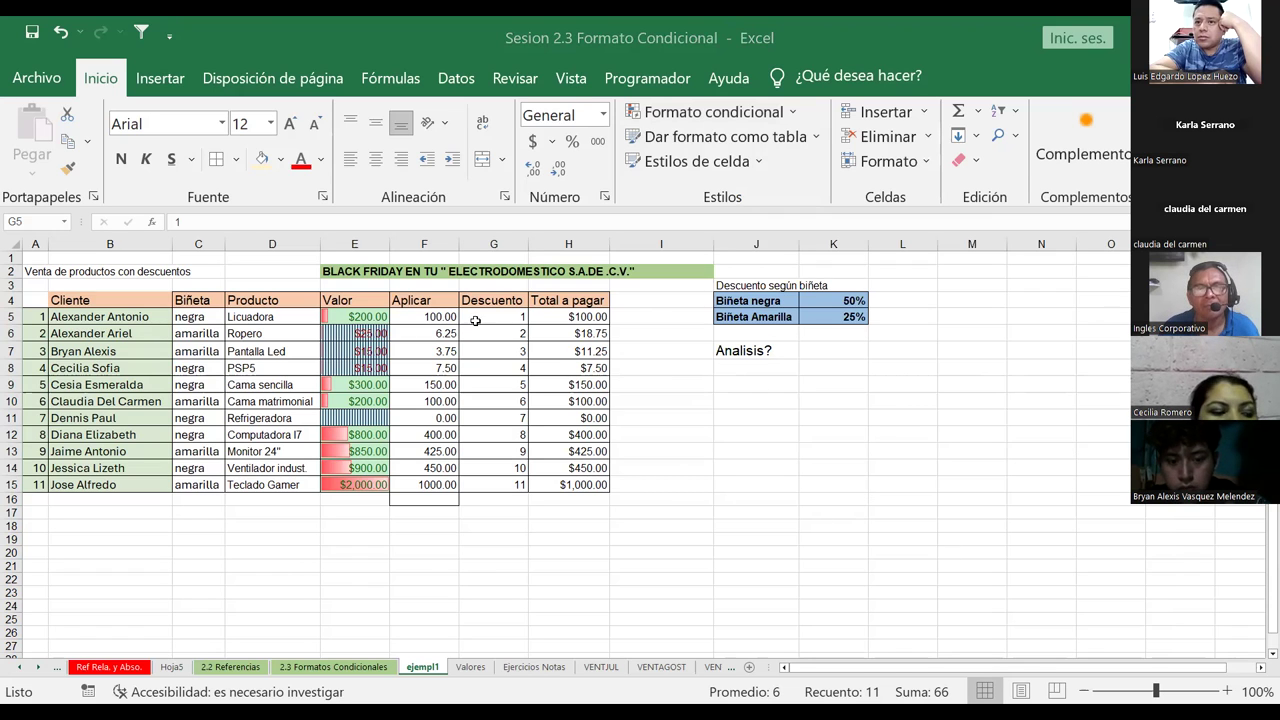
{"action": "key", "text": "alt+Tab"}
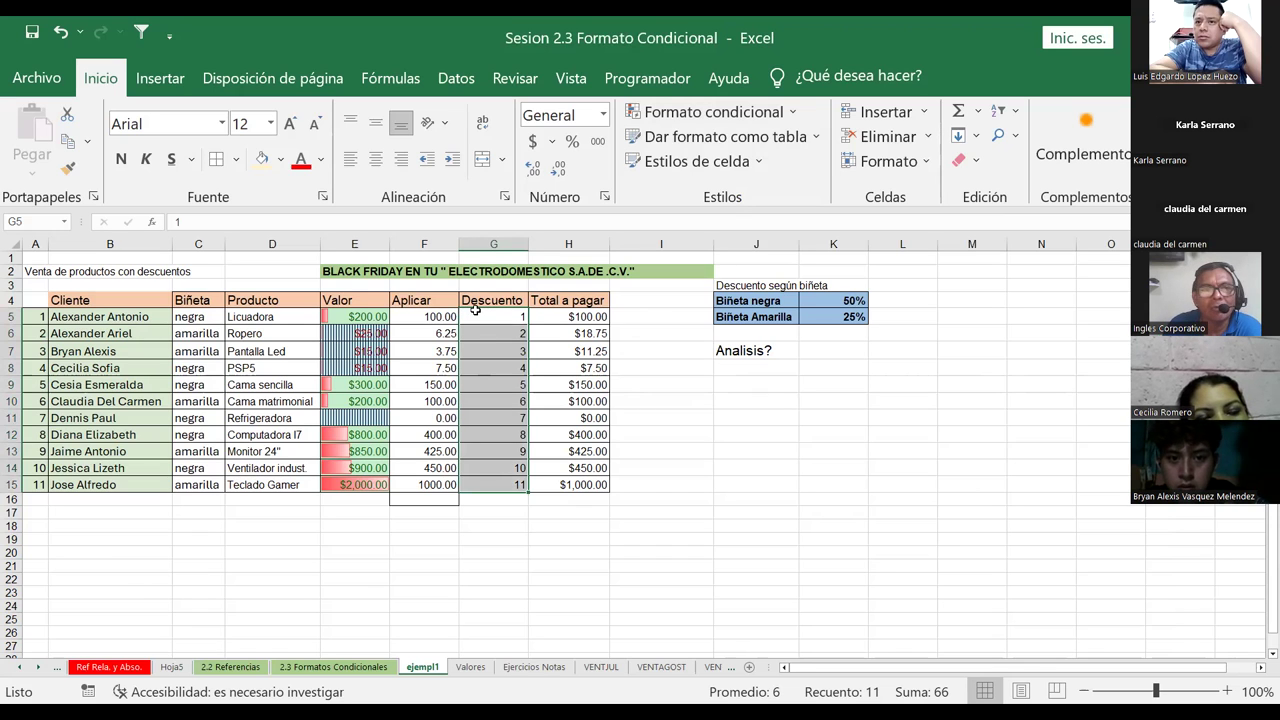
{"action": "left_click", "coordinate": [796, 114]}
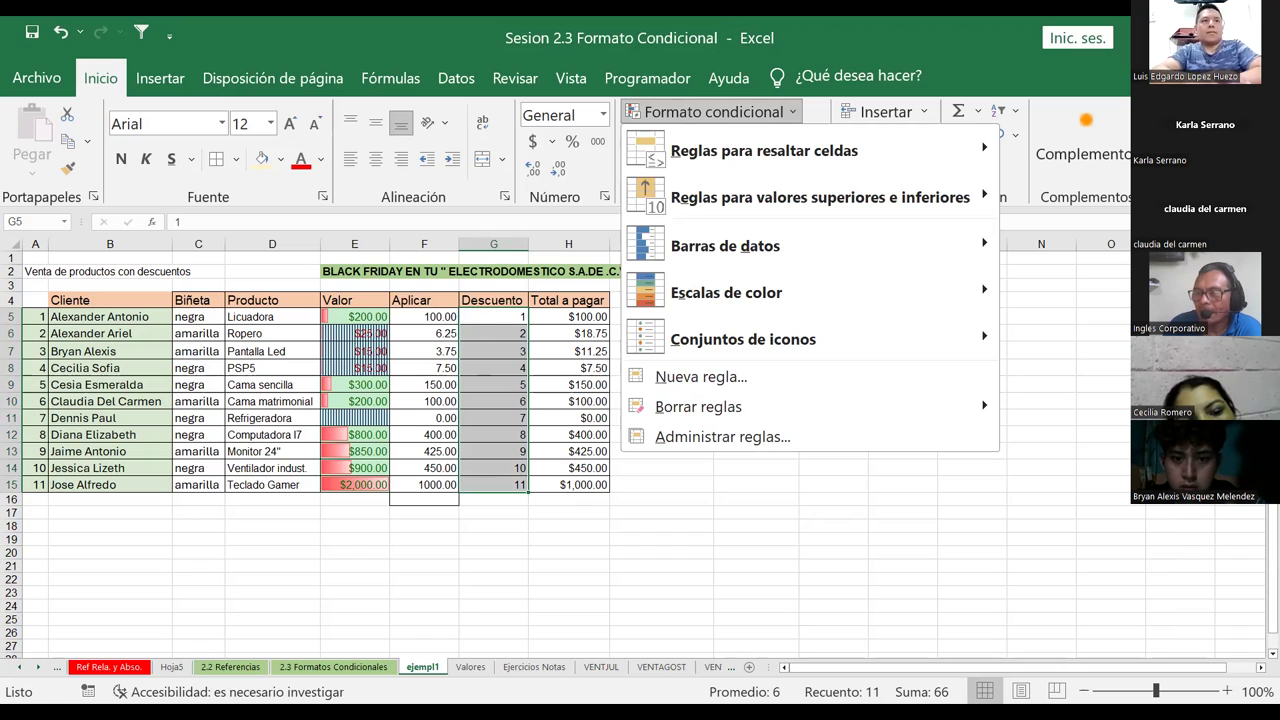
{"action": "key", "text": "Escape"}
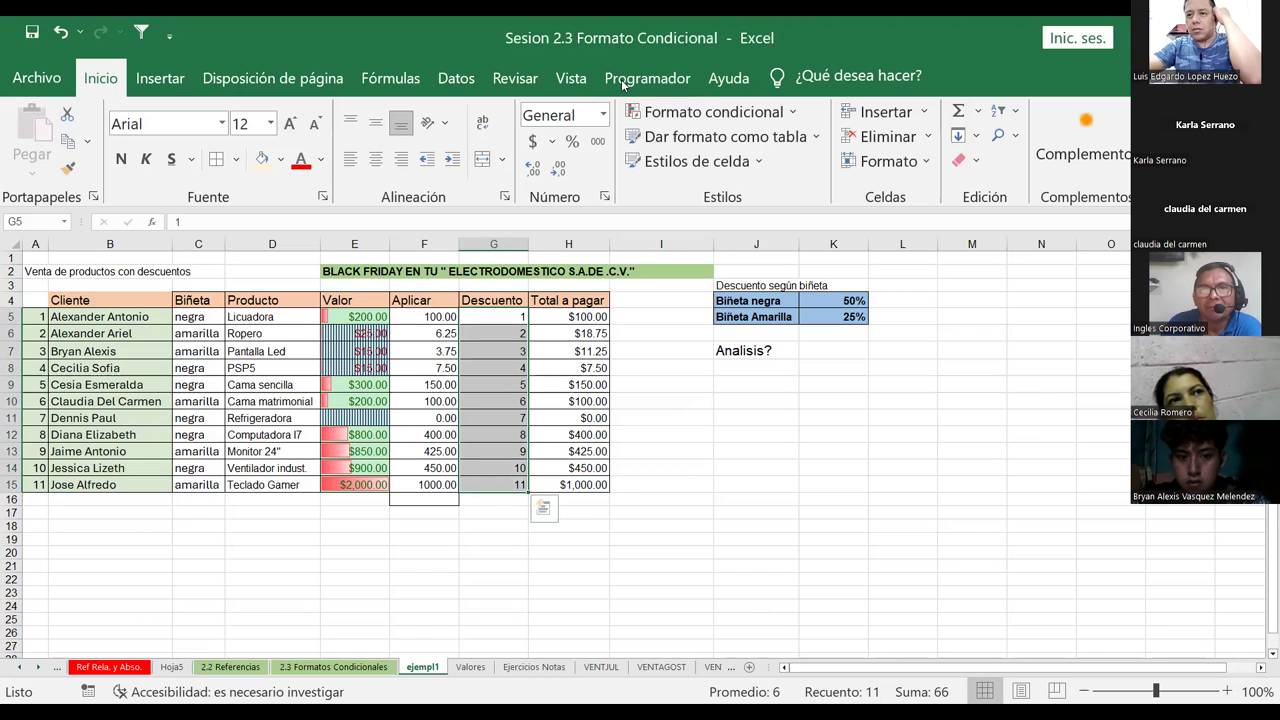
{"action": "left_click", "coordinate": [795, 118]}
{"action": "mouse_move", "coordinate": [992, 305]}
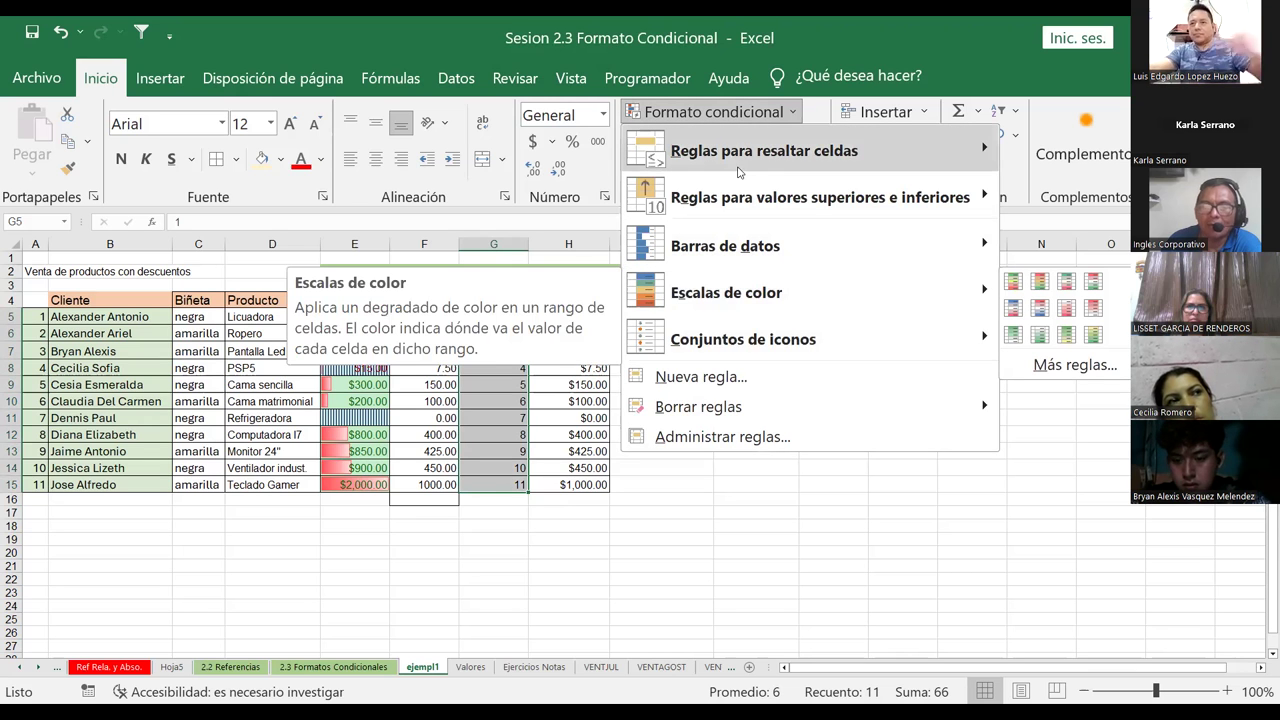
{"action": "mouse_move", "coordinate": [735, 160]}
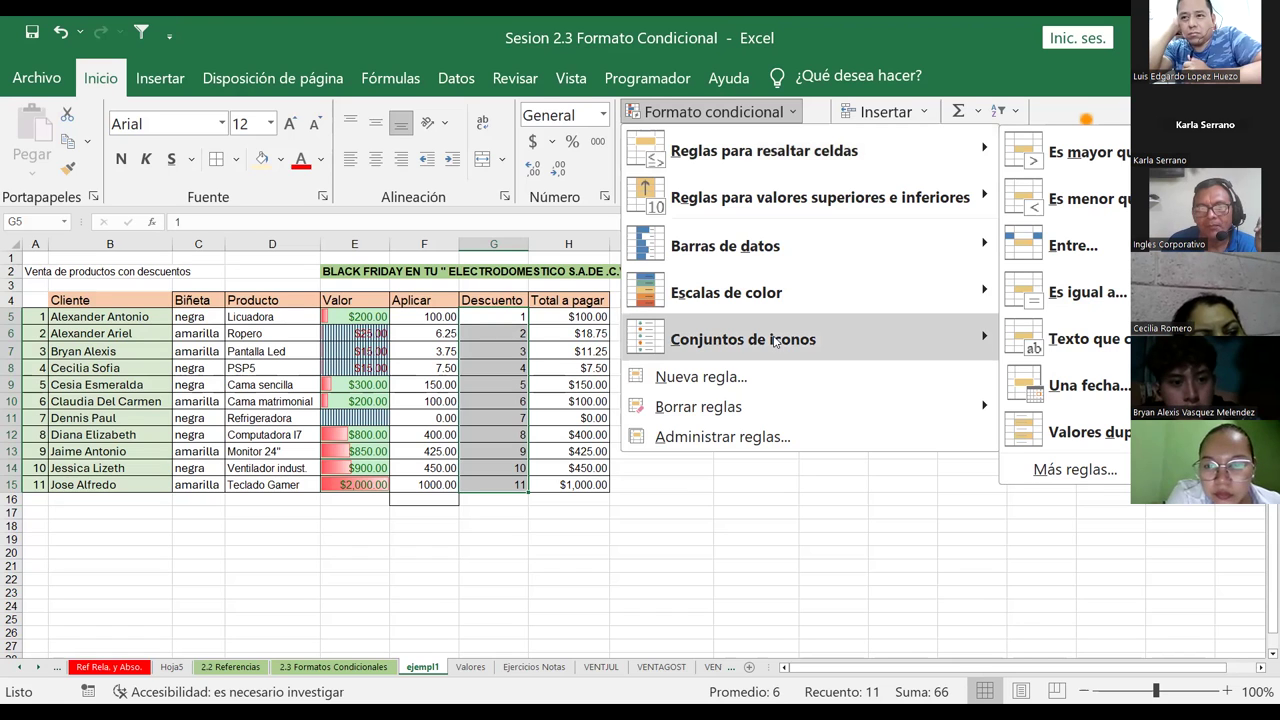
{"action": "key", "text": "Escape"}
{"action": "key", "text": "Escape"}
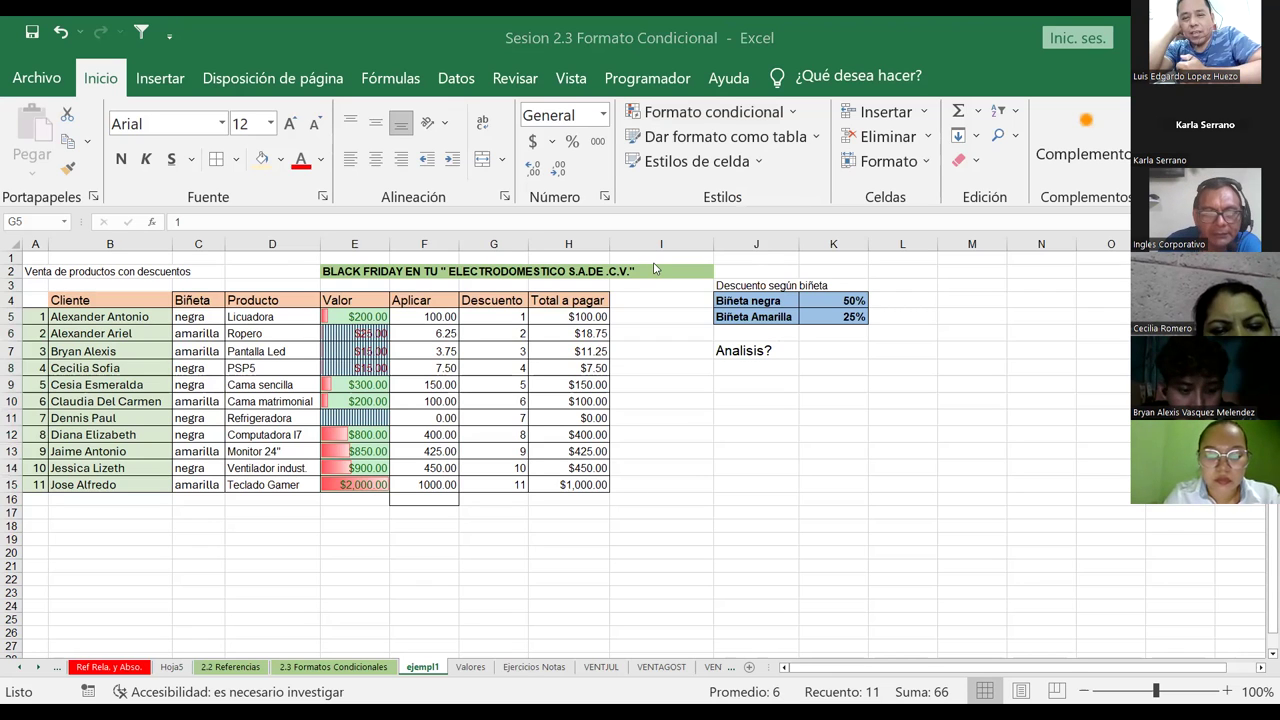
Step: Select the Descuento values G5:G15
{"action": "left_click", "coordinate": [490, 316]}
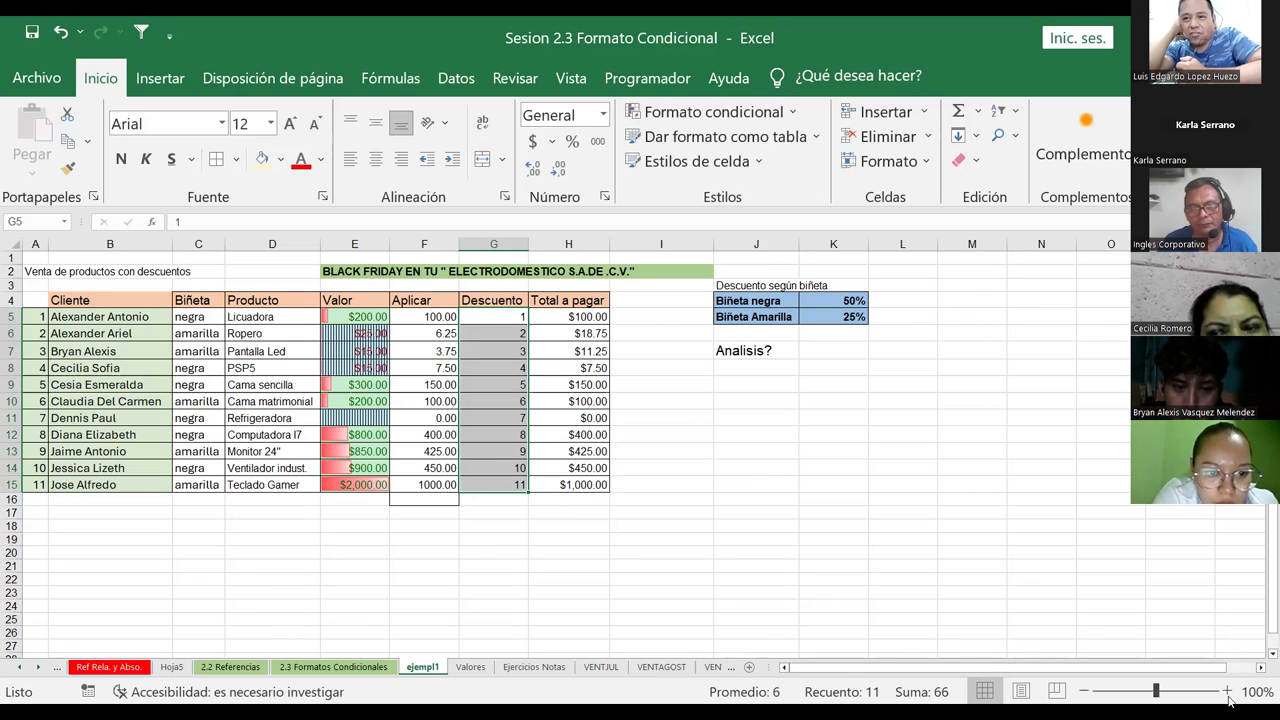
Step: Zoom the sheet view to 130%
{"action": "scroll", "coordinate": [340, 622], "scroll_direction": "up", "scroll_amount": 2}
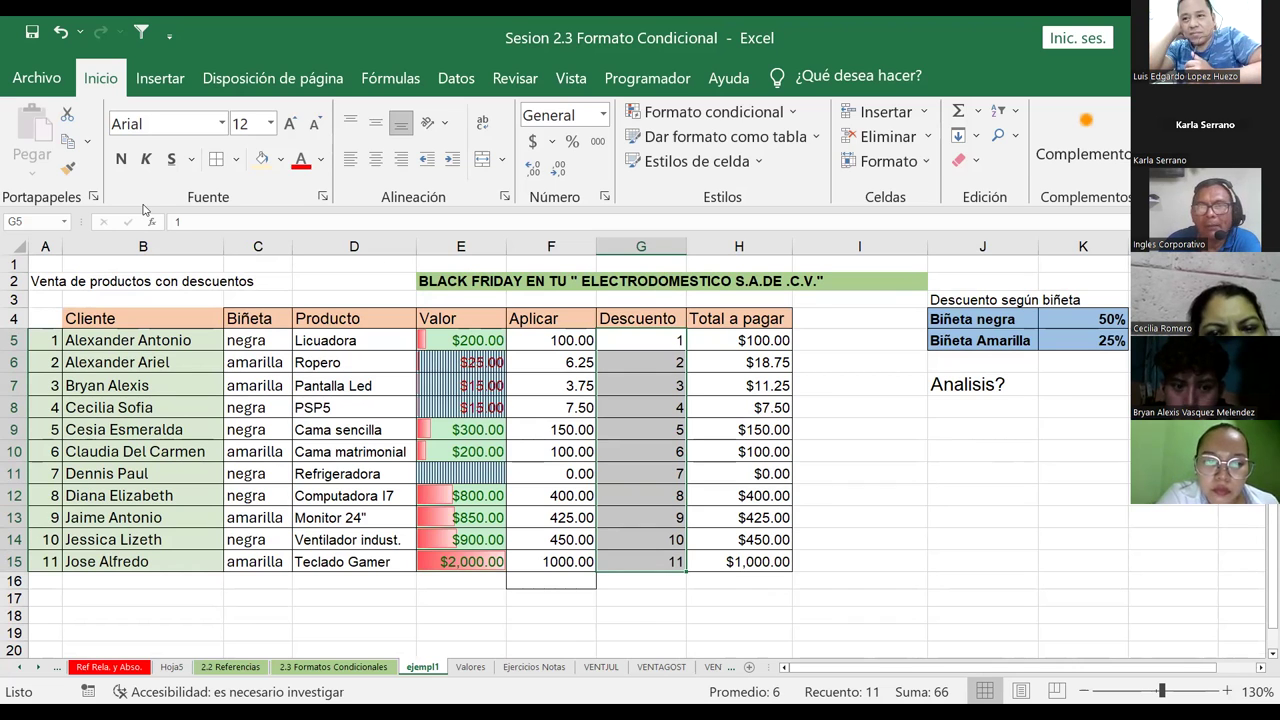
Step: Preview the orange solid-fill data bar on the Descuento values via Conditional Formatting
{"action": "left_click", "coordinate": [712, 111]}
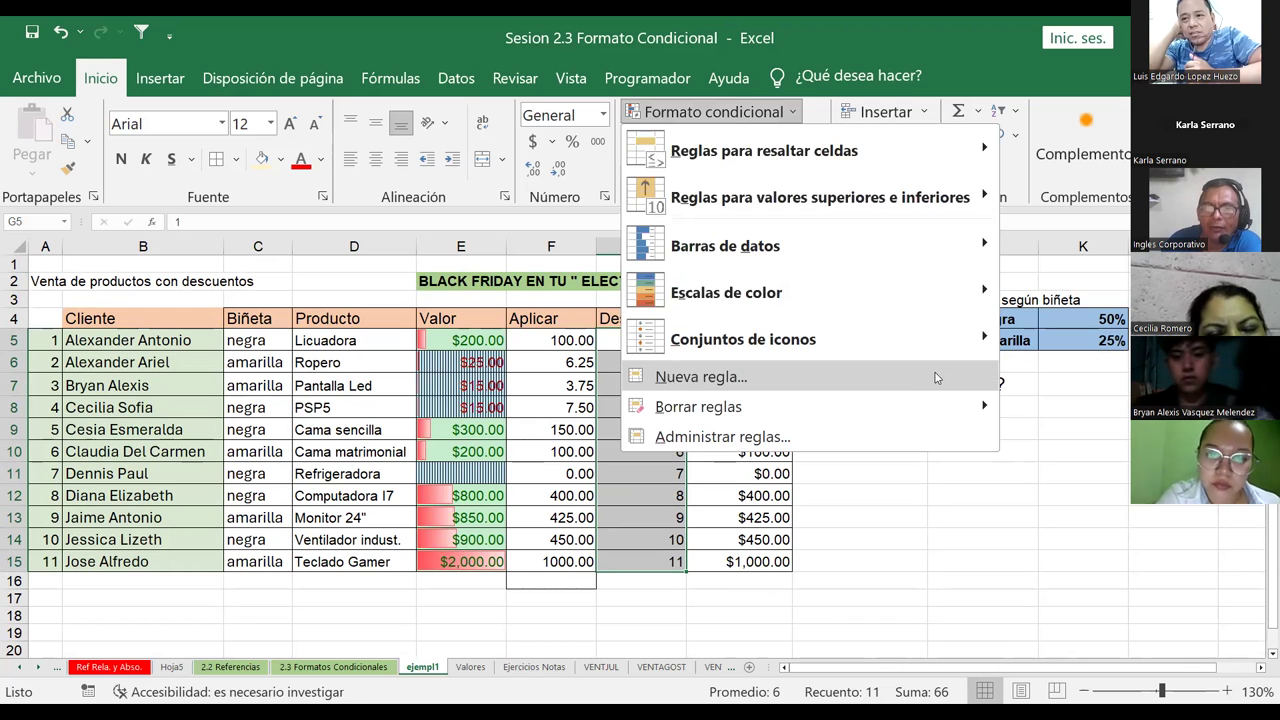
{"action": "mouse_move", "coordinate": [928, 243]}
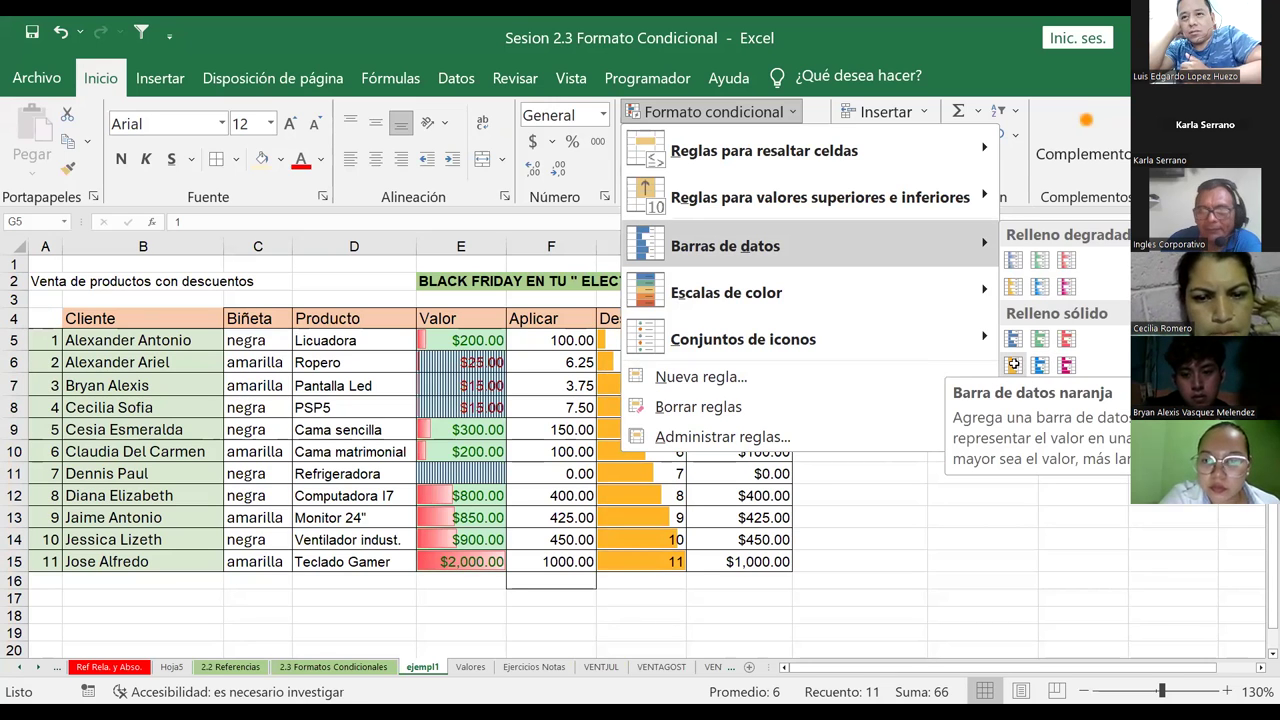
Step: Apply solid orange data bars to the Descuento values and change G5 to 12
{"action": "left_click", "coordinate": [1013, 364]}
{"action": "left_click", "coordinate": [971, 493]}
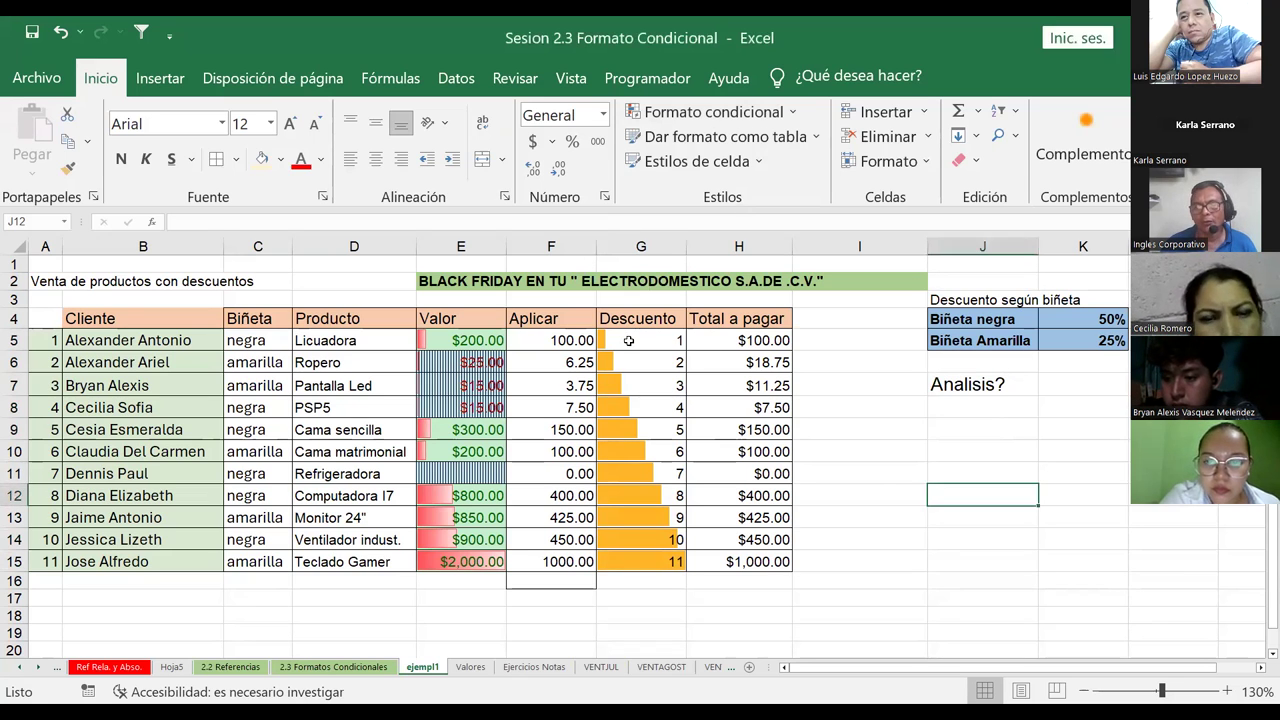
{"action": "type", "text": "12"}
{"action": "key", "text": "Escape"}
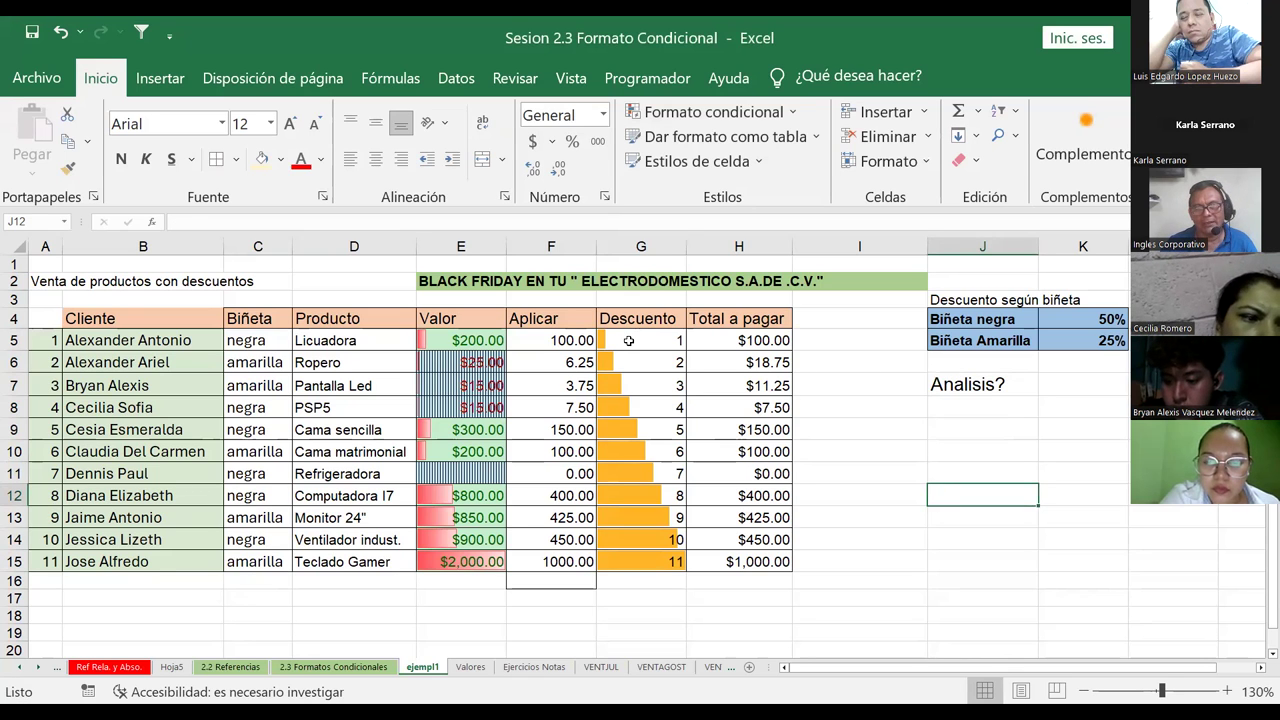
{"action": "left_click", "coordinate": [629, 341]}
{"action": "type", "text": "12"}
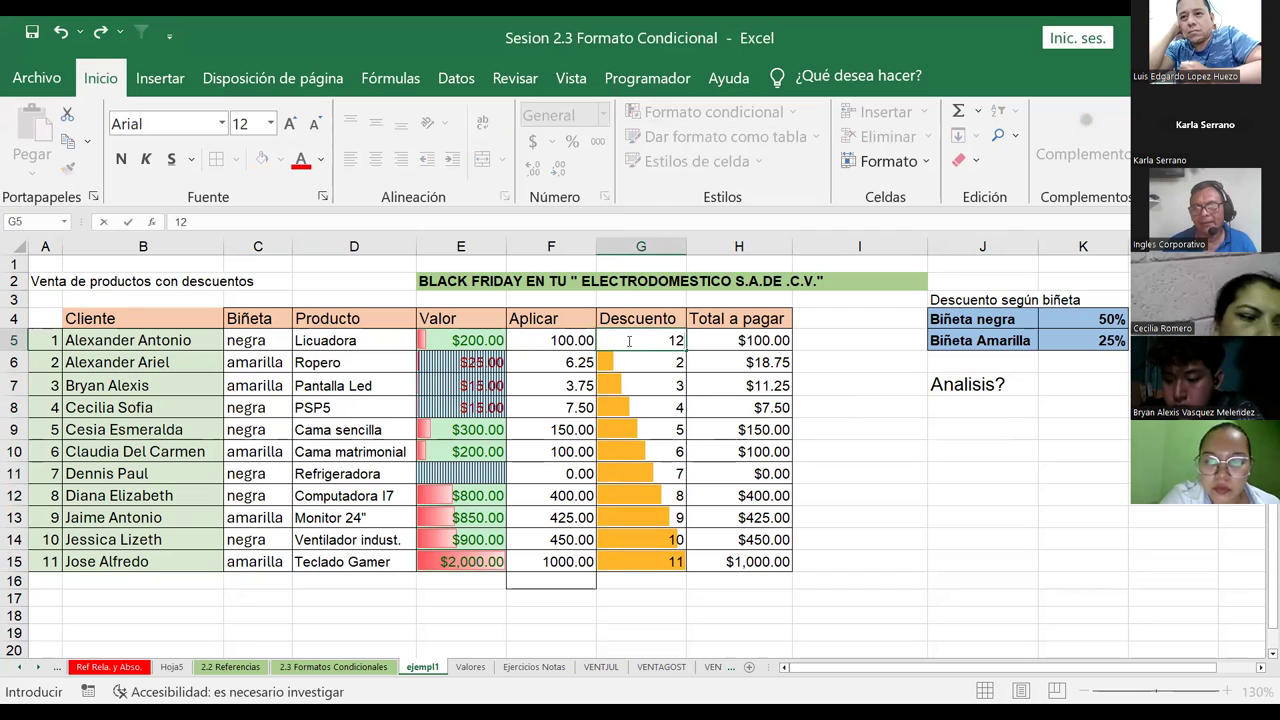
{"action": "key", "text": "Return"}
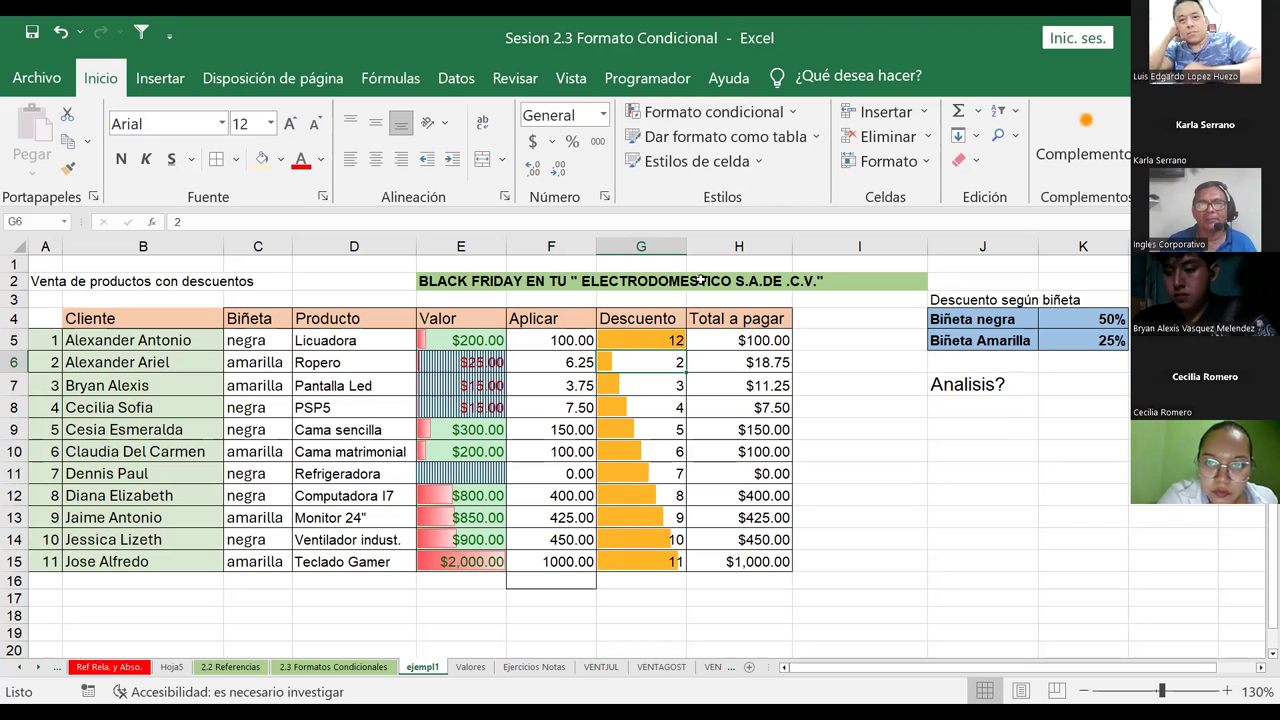
Step: Widen column G and select the Descuento values G5:G15
{"action": "mouse_move", "coordinate": [686, 246]}
{"action": "left_mouse_down"}
{"action": "mouse_move", "coordinate": [835, 276]}
{"action": "mouse_move", "coordinate": [913, 270]}
{"action": "mouse_move", "coordinate": [686, 247]}
{"action": "left_mouse_up"}
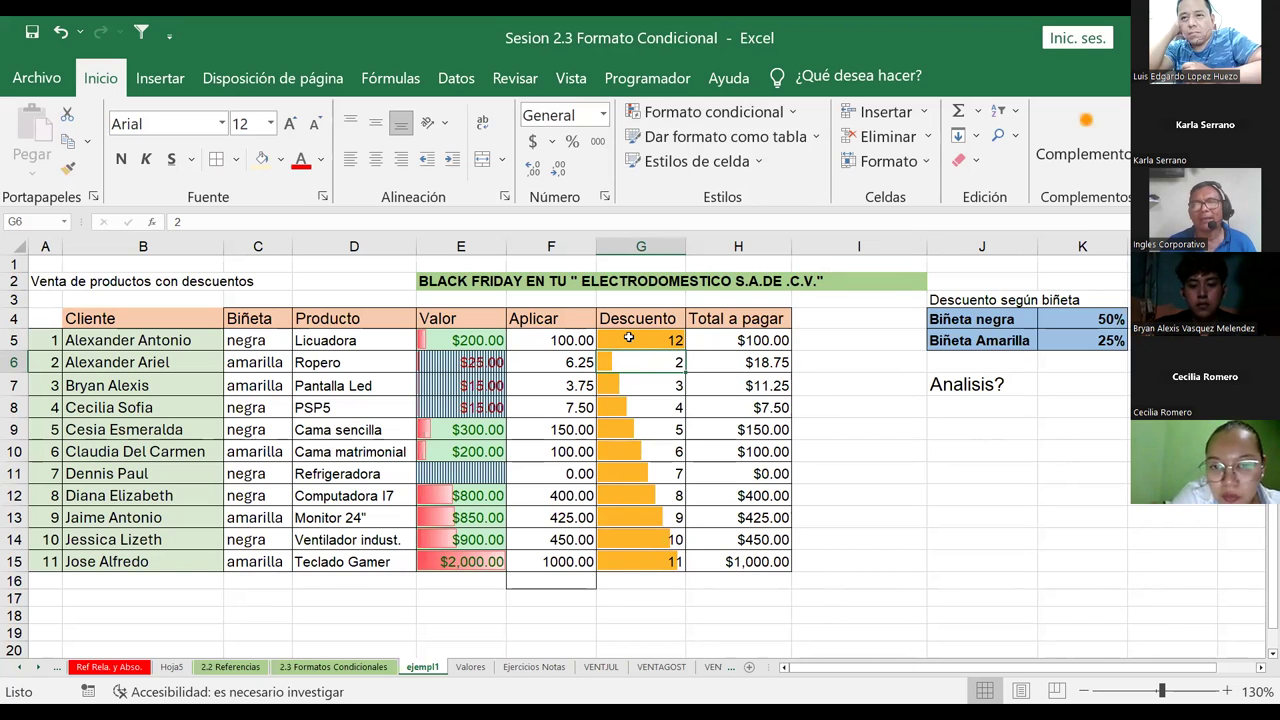
{"action": "left_click", "coordinate": [635, 544], "text": "shift"}
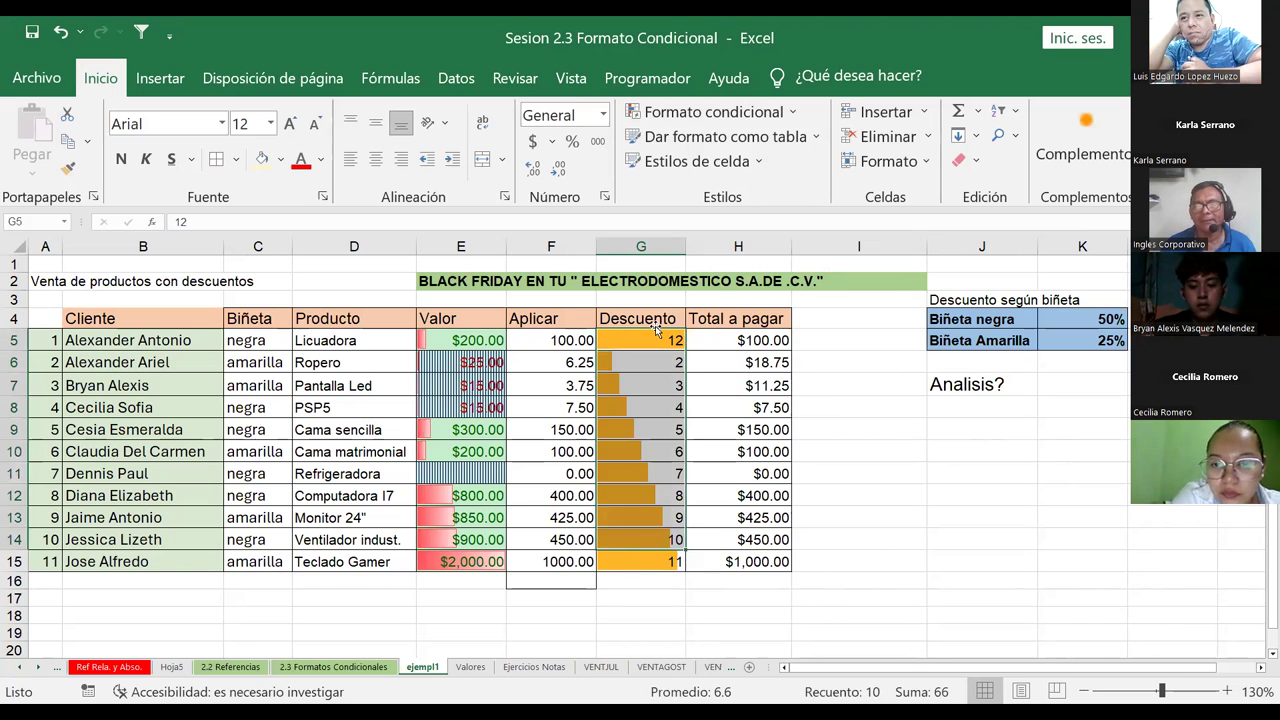
{"action": "left_click", "coordinate": [653, 355]}
{"action": "left_click", "coordinate": [646, 334]}
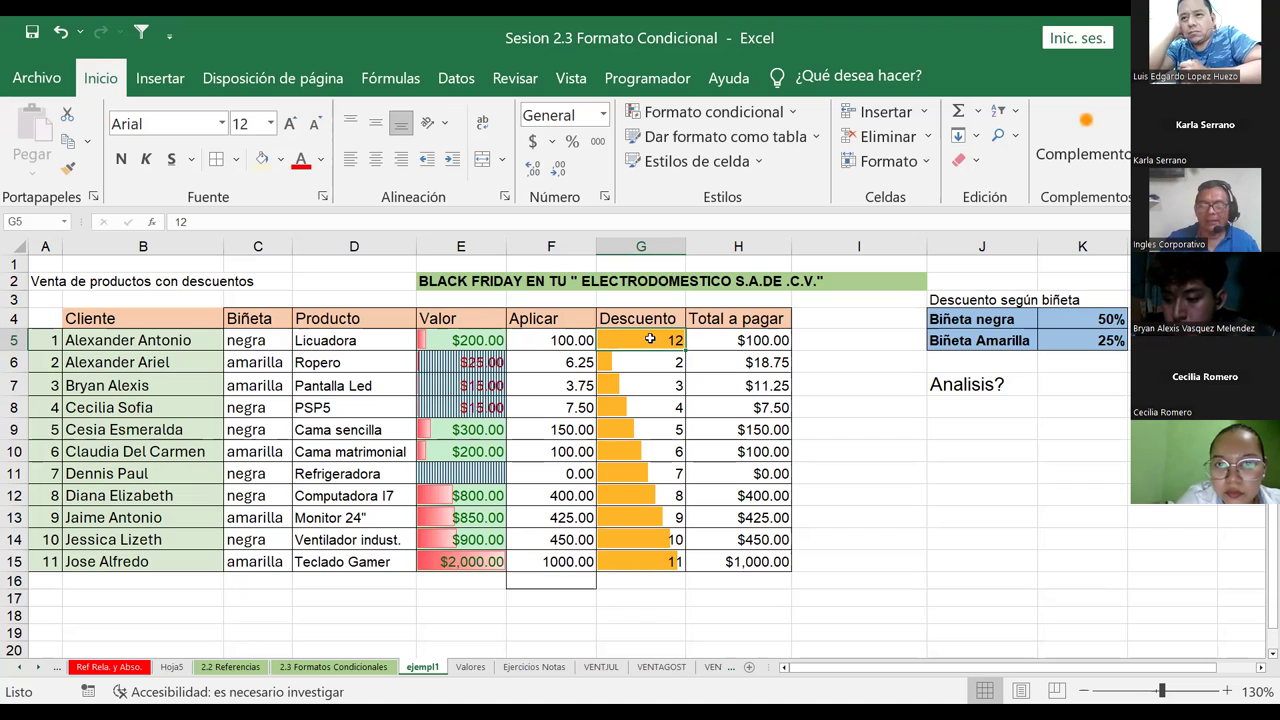
{"action": "left_click_drag", "start_coordinate": [646, 342], "coordinate": [638, 560]}
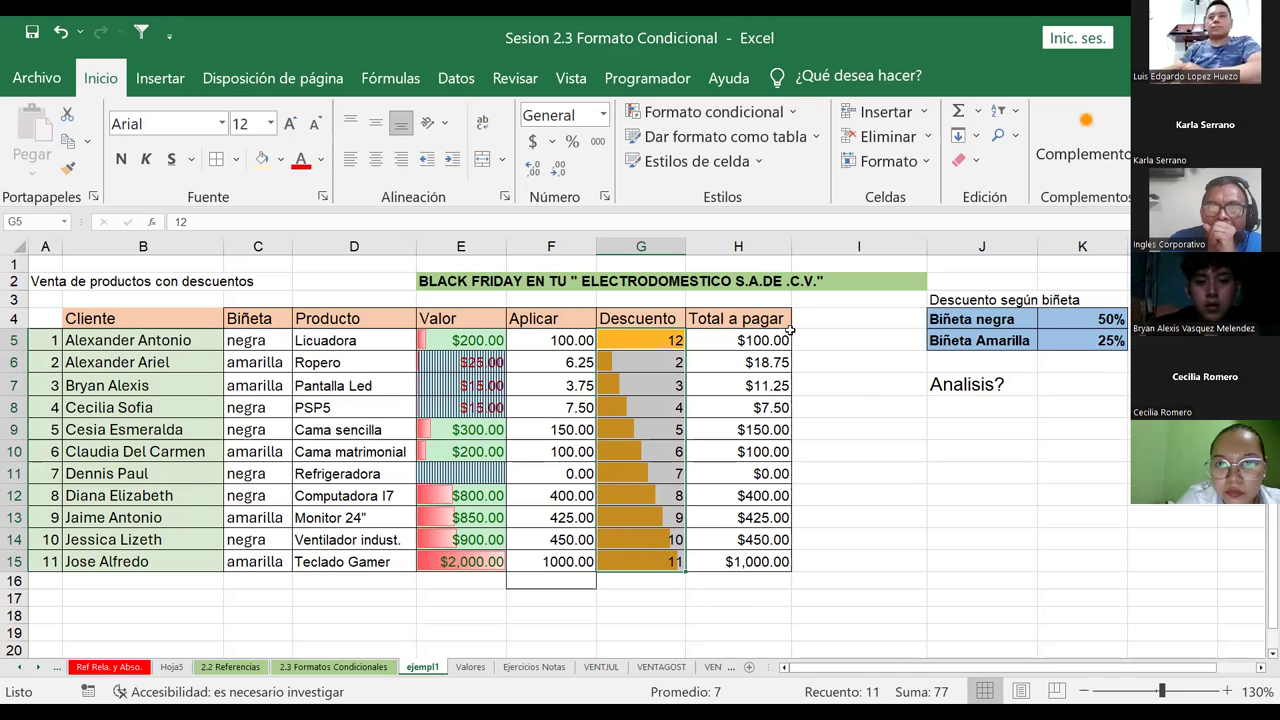
Step: Preview Barras de datos, Escalas de color, then the 5 partes circle icon set under Valoración
{"action": "left_click", "coordinate": [795, 113]}
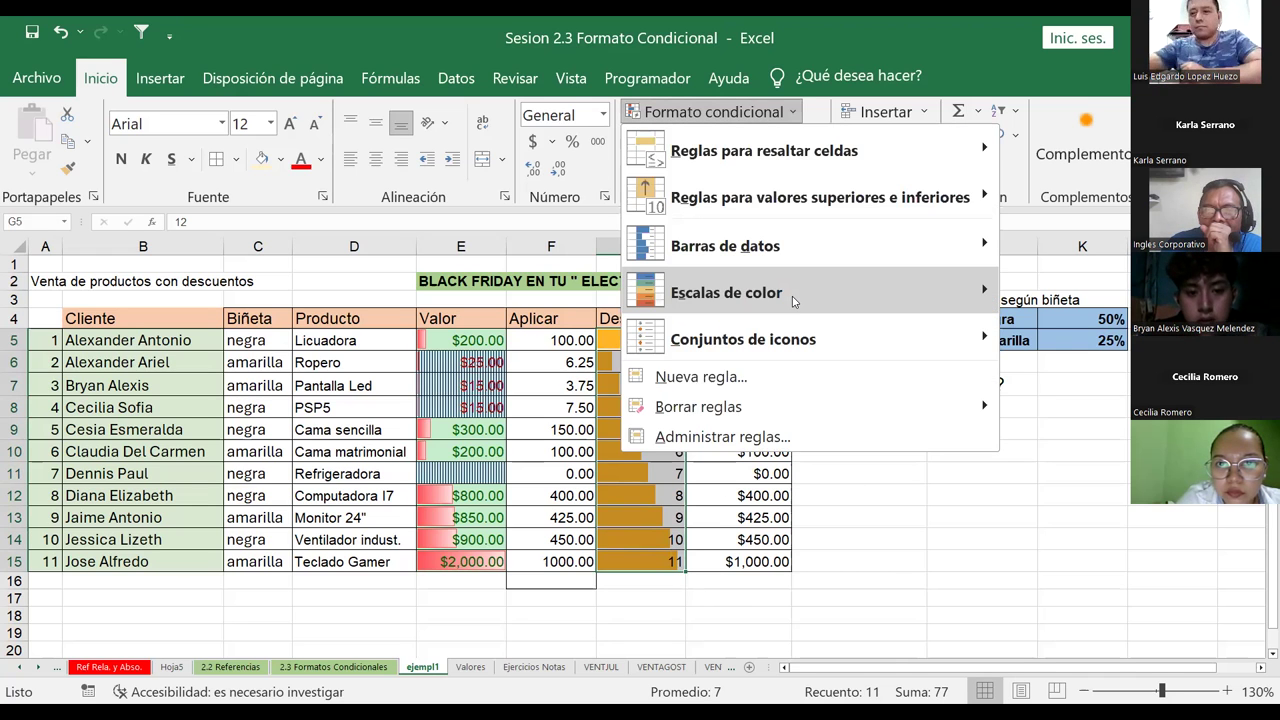
{"action": "mouse_move", "coordinate": [795, 300]}
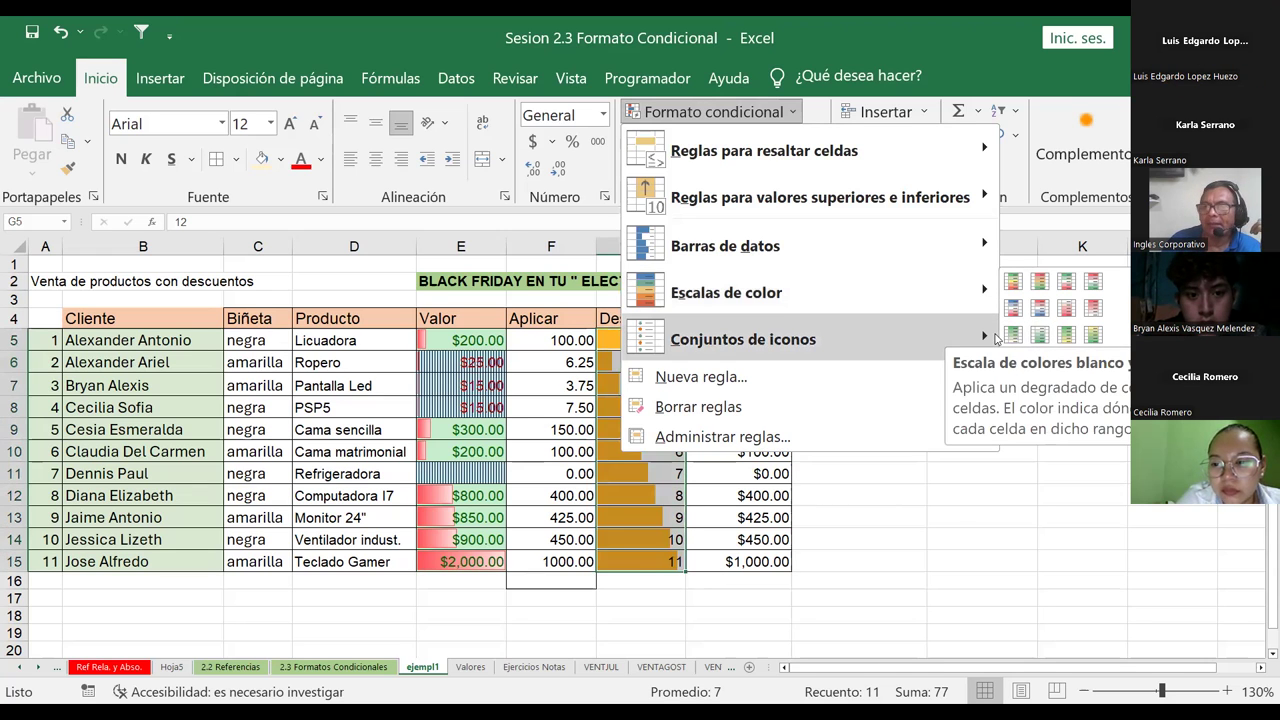
{"action": "mouse_move", "coordinate": [985, 325]}
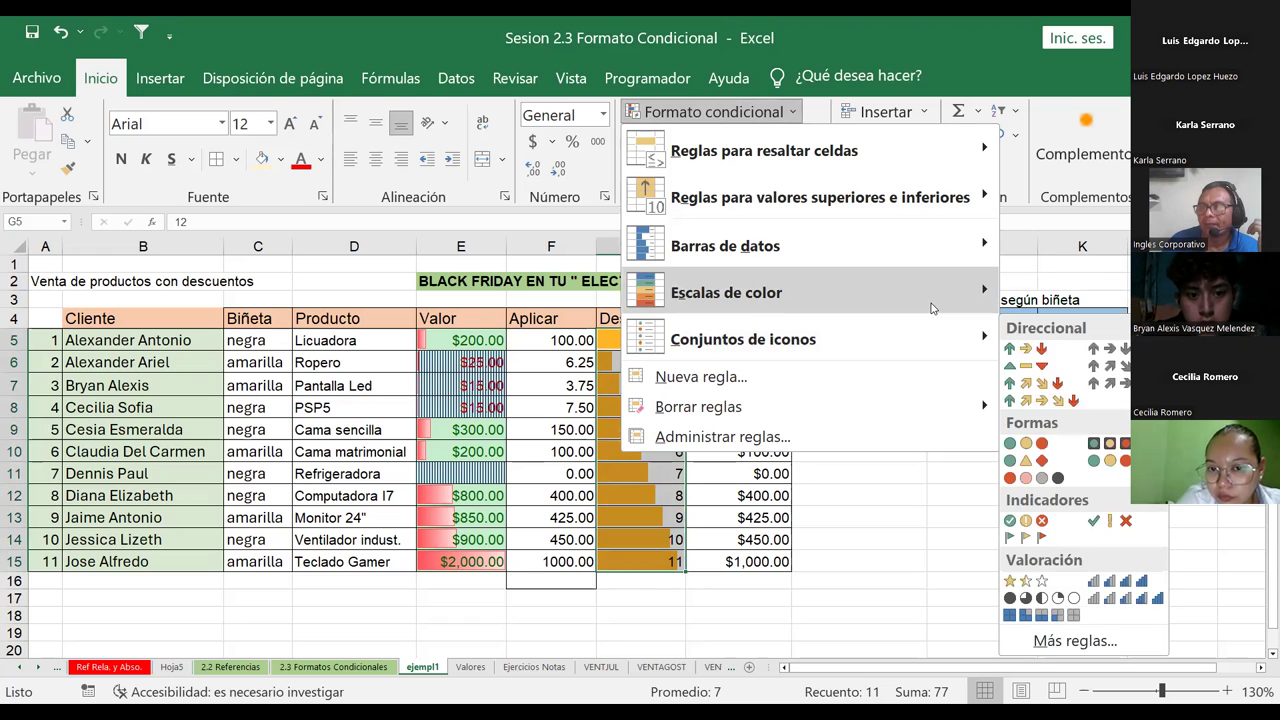
{"action": "mouse_move", "coordinate": [931, 308]}
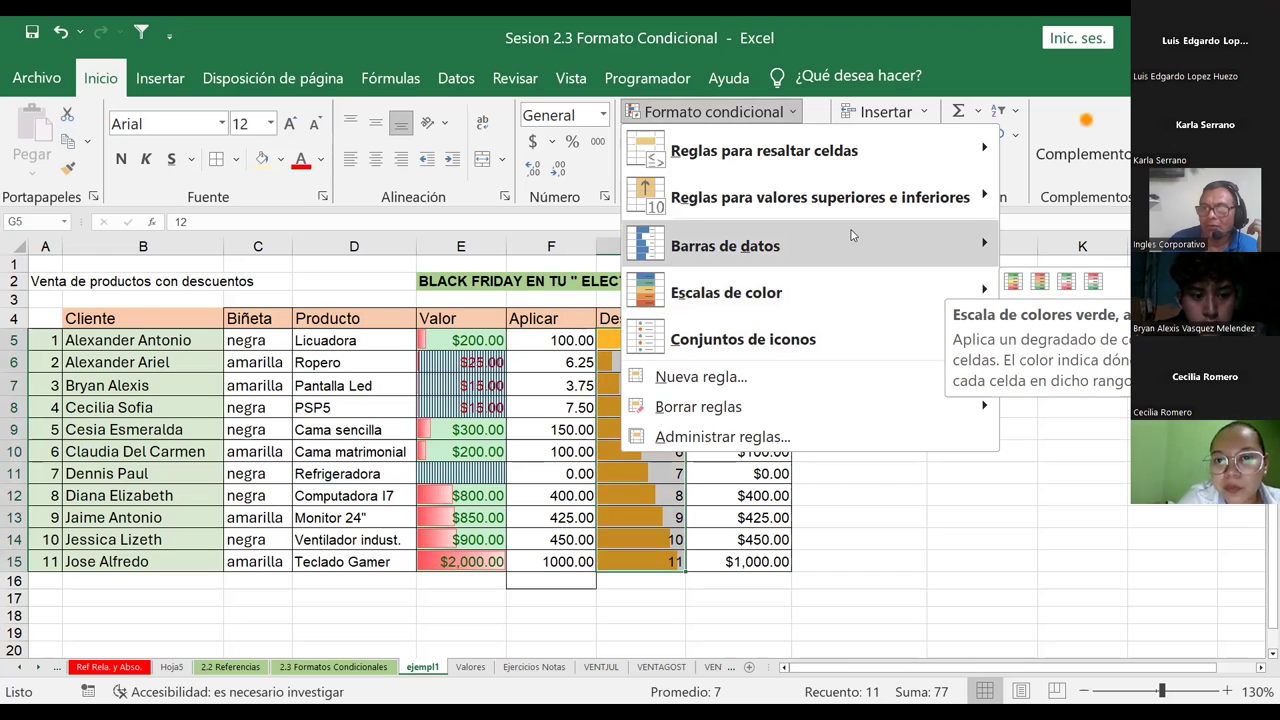
{"action": "mouse_move", "coordinate": [851, 235]}
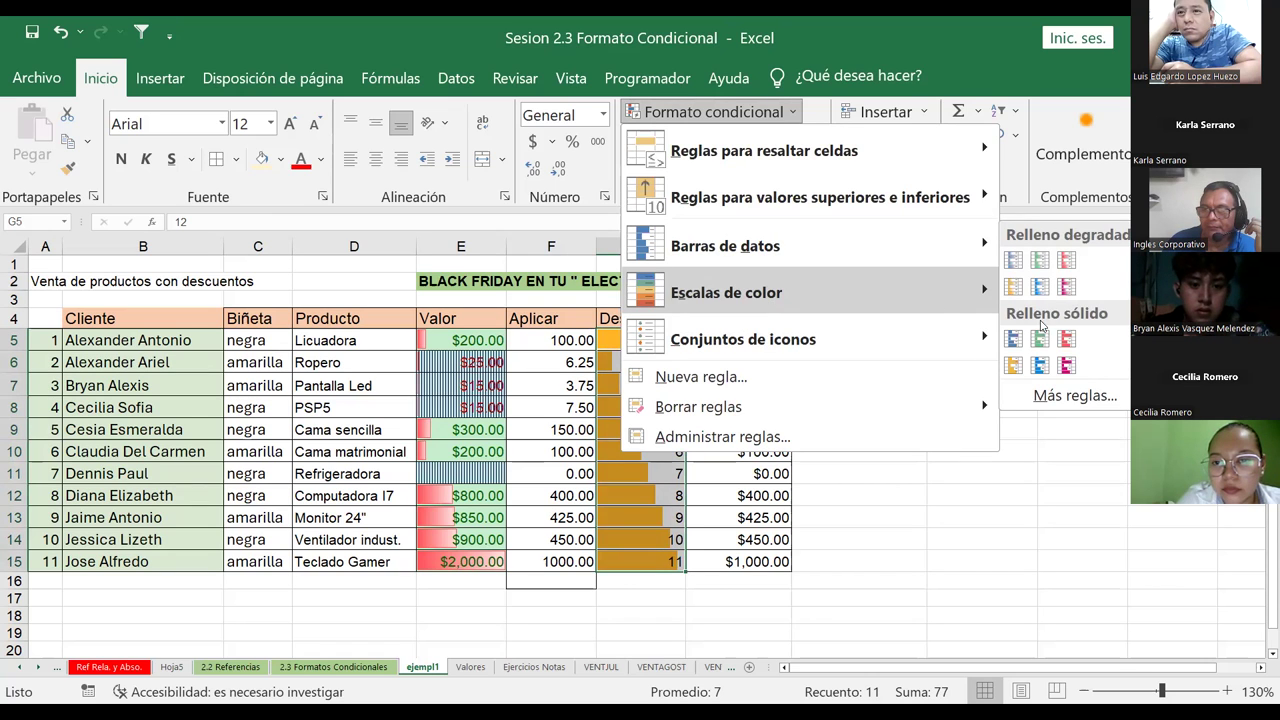
{"action": "mouse_move", "coordinate": [726, 292]}
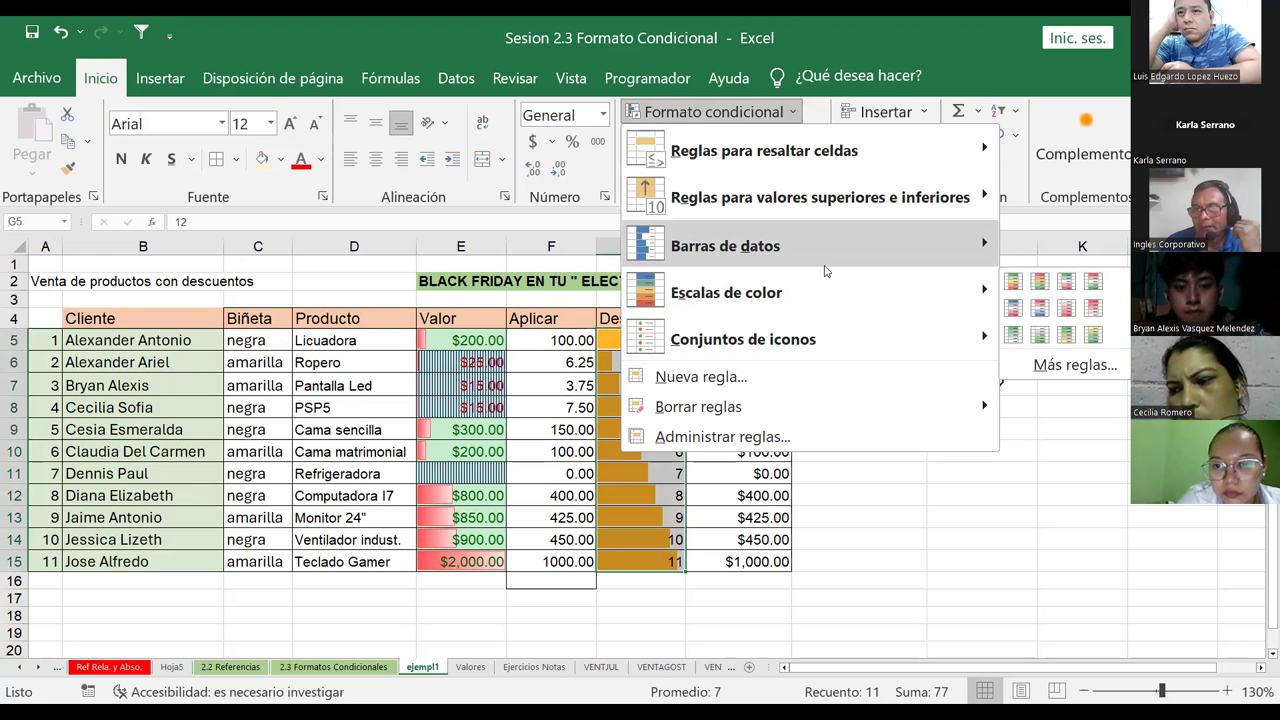
{"action": "mouse_move", "coordinate": [825, 268]}
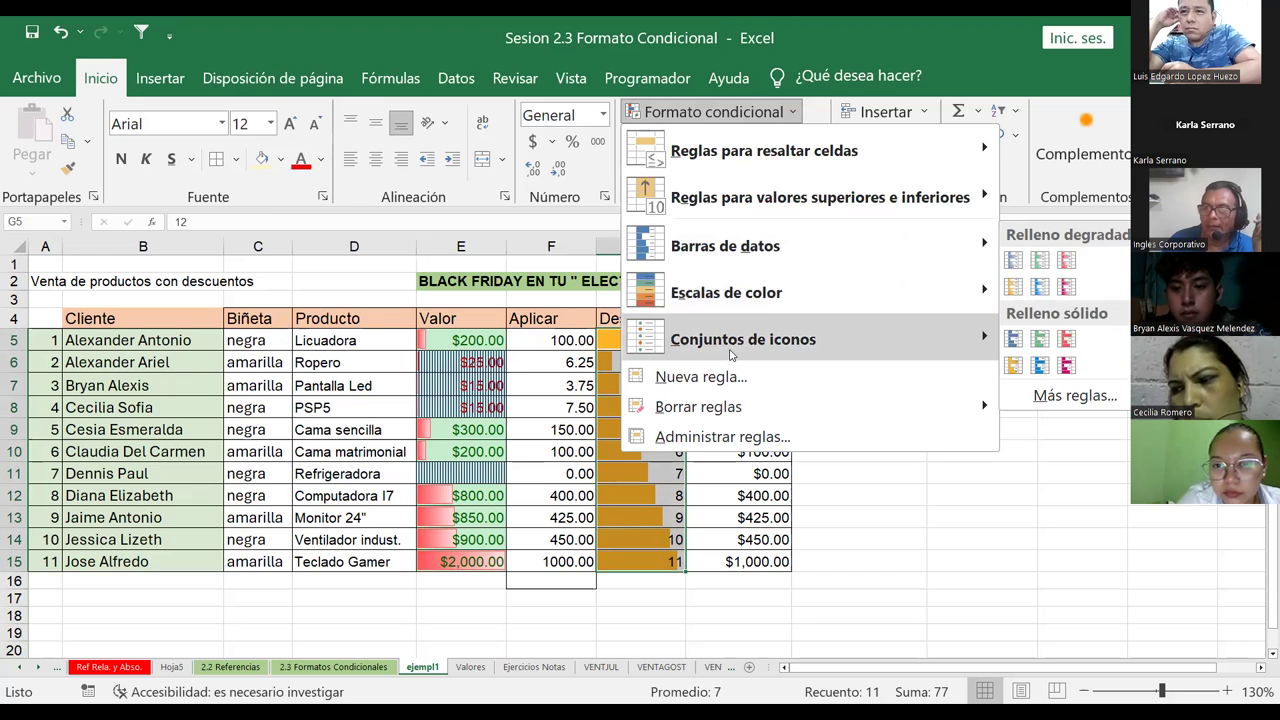
{"action": "mouse_move", "coordinate": [735, 340]}
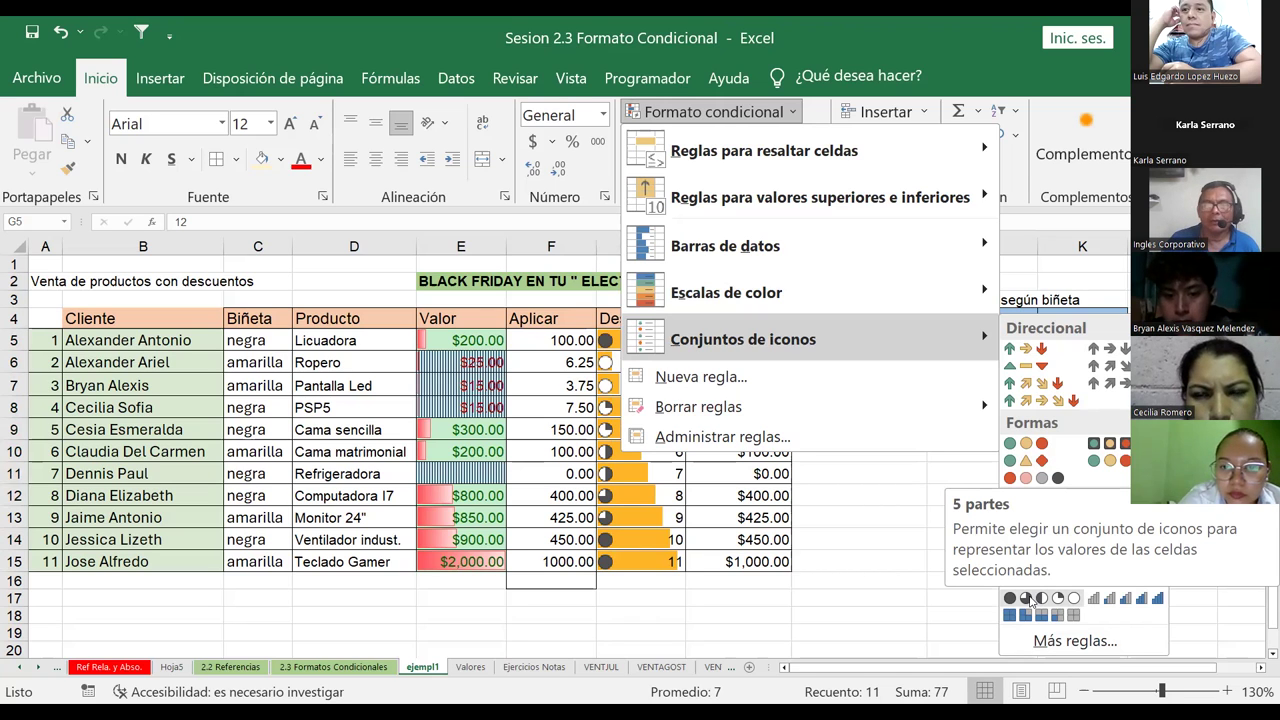
Step: Apply the five-part circle icon set to Descuento and set G5 to 0
{"action": "left_click", "coordinate": [1031, 598]}
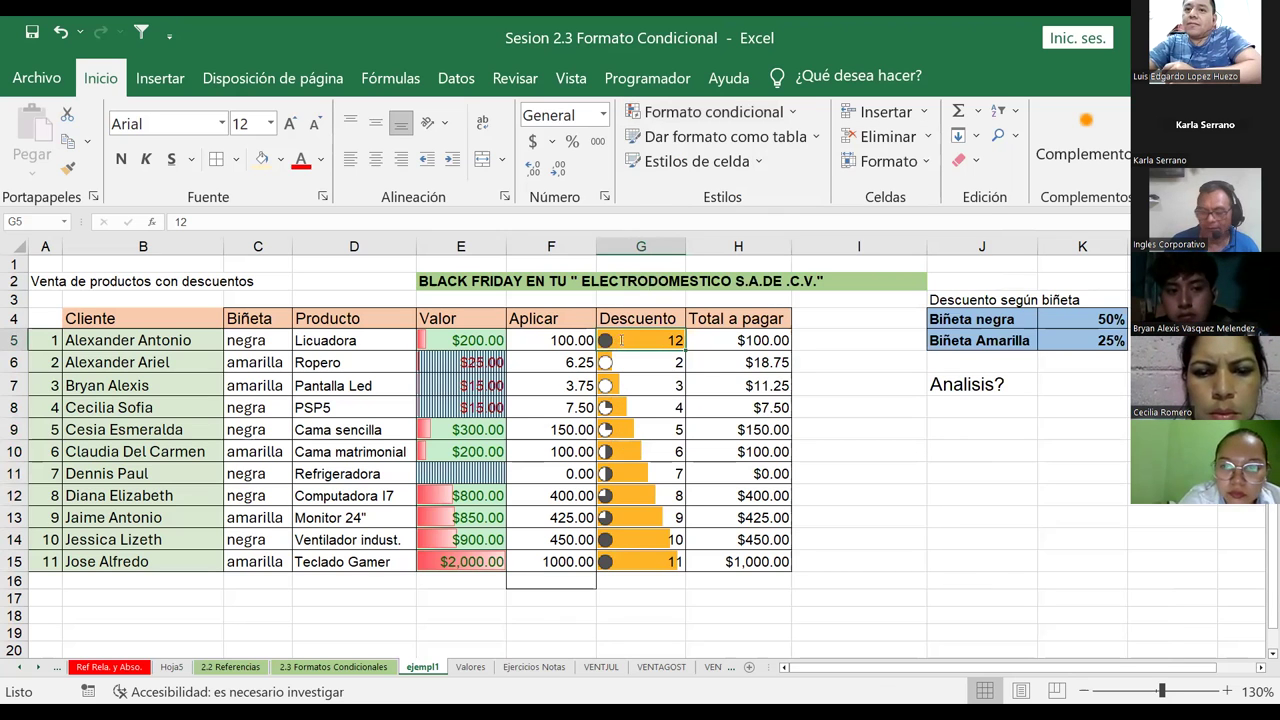
{"action": "type", "text": "0"}
{"action": "key", "text": "Return"}
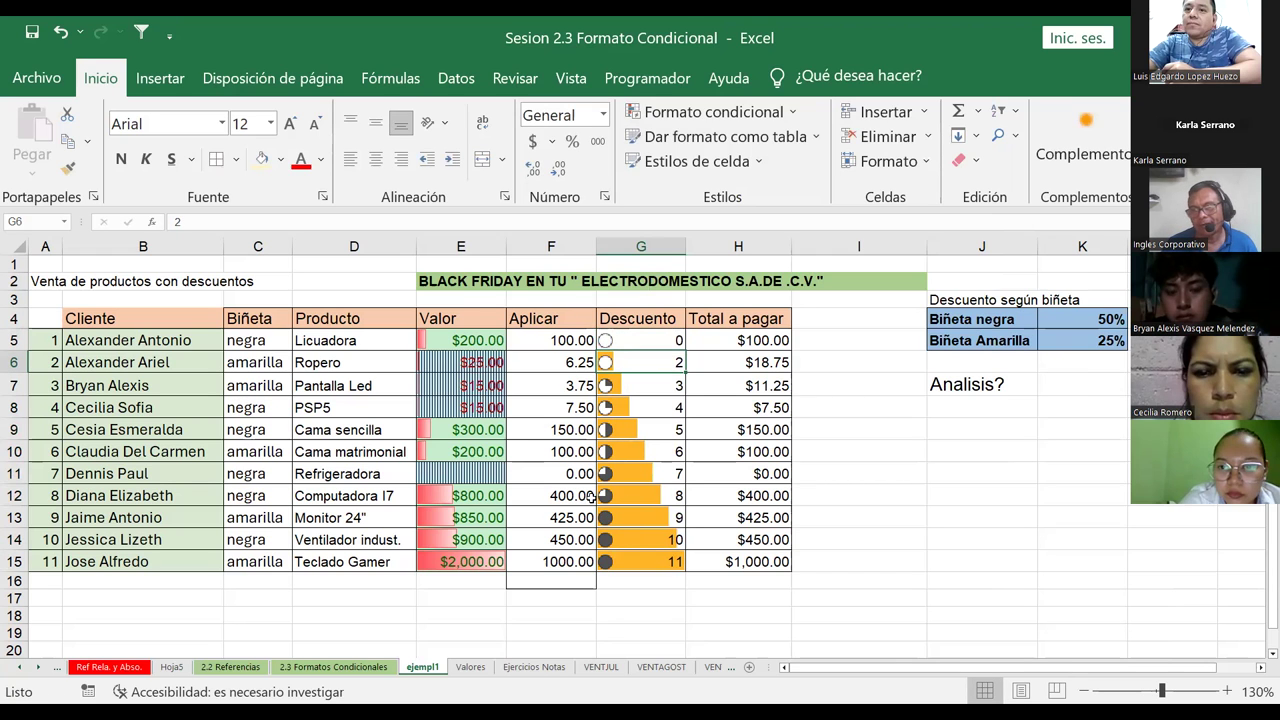
Step: Change the Descuento values in G14 to 5 and G15 to 6
{"action": "left_click", "coordinate": [618, 538]}
{"action": "scroll", "coordinate": [640, 522], "scroll_direction": "down", "scroll_amount": 1}
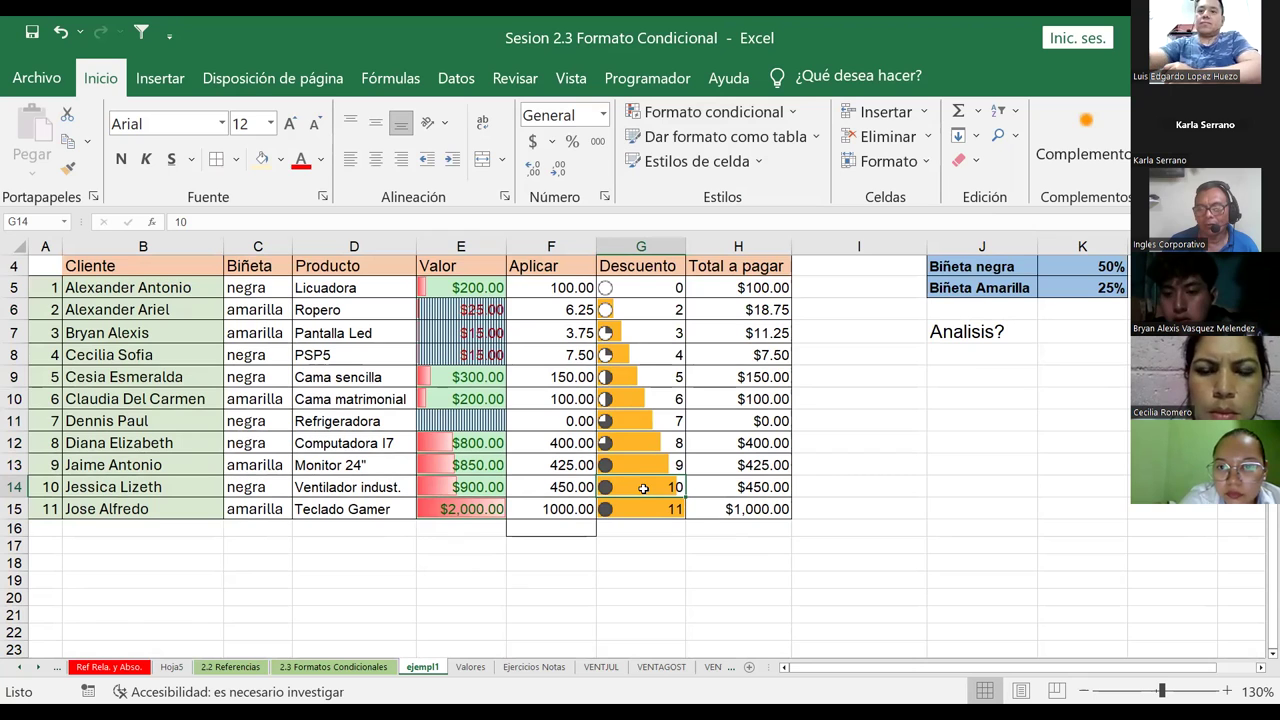
{"action": "type", "text": "5"}
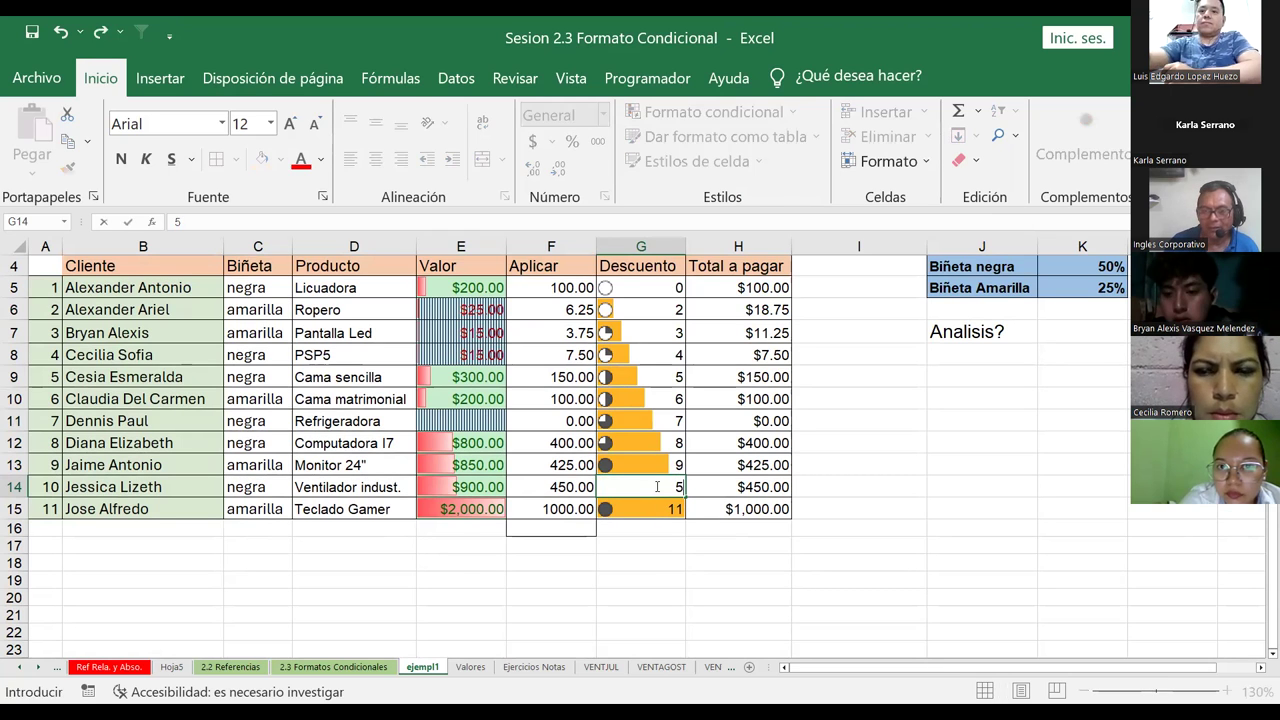
{"action": "key", "text": "Return"}
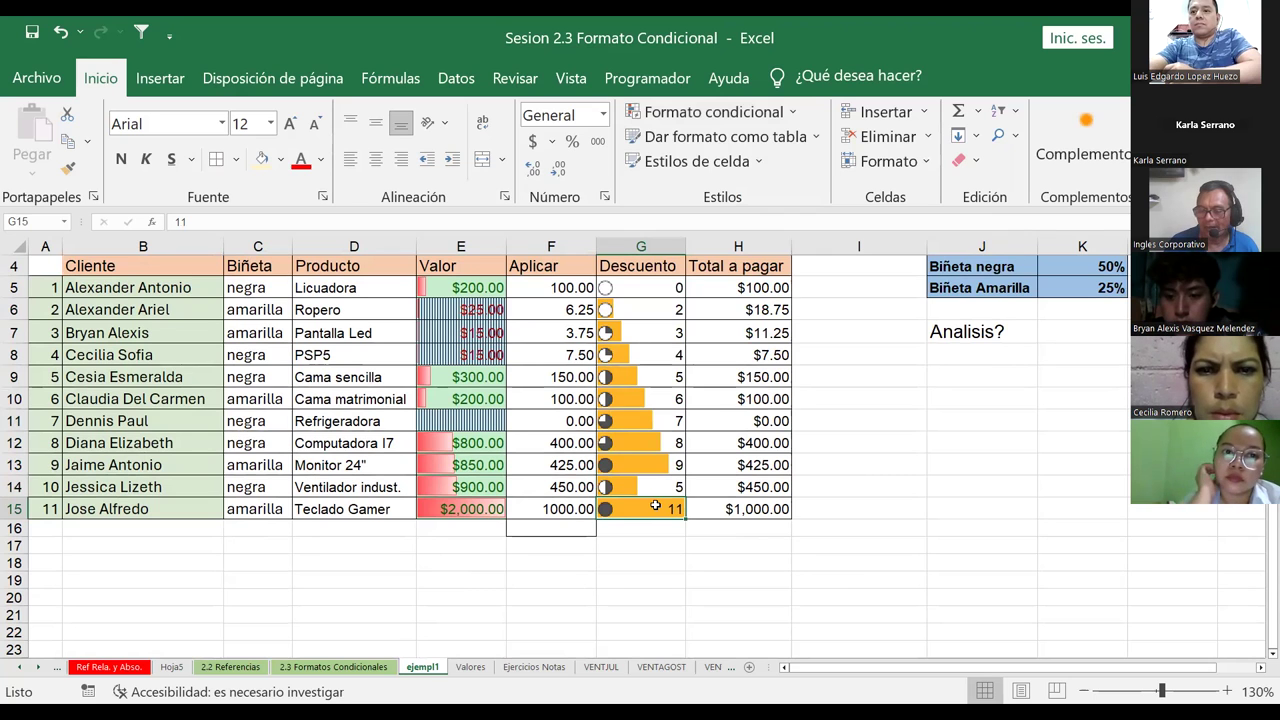
{"action": "type", "text": "6"}
{"action": "key", "text": "Return"}
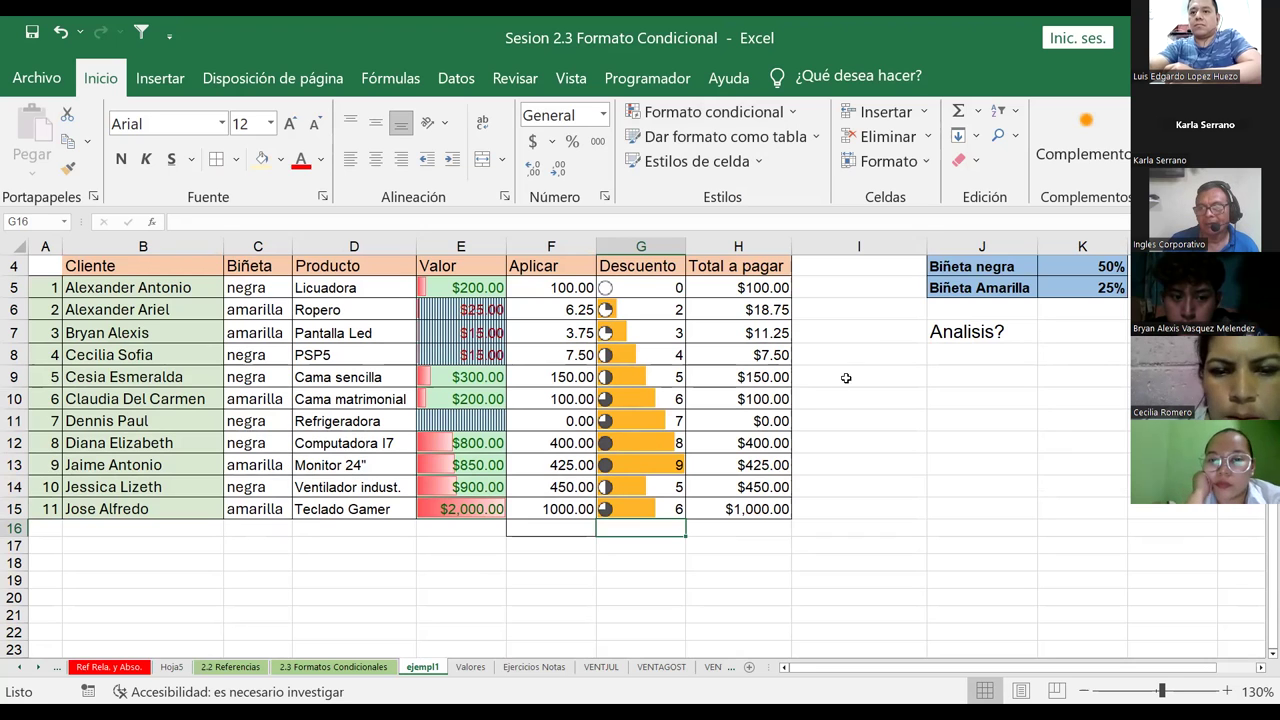
{"action": "left_click", "coordinate": [872, 337]}
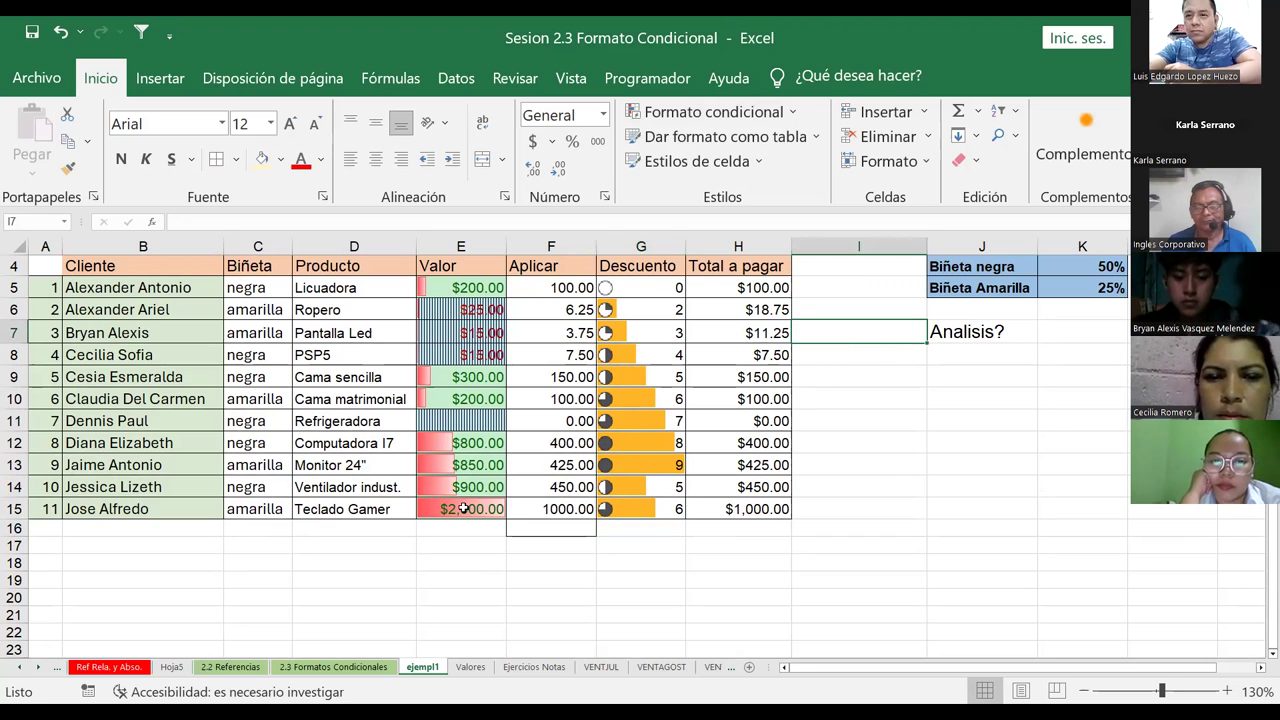
Step: On the Valores sheet, enlarge the G3:K8 instruction text and select PRECIO prices D4:D11
{"action": "left_click", "coordinate": [470, 667]}
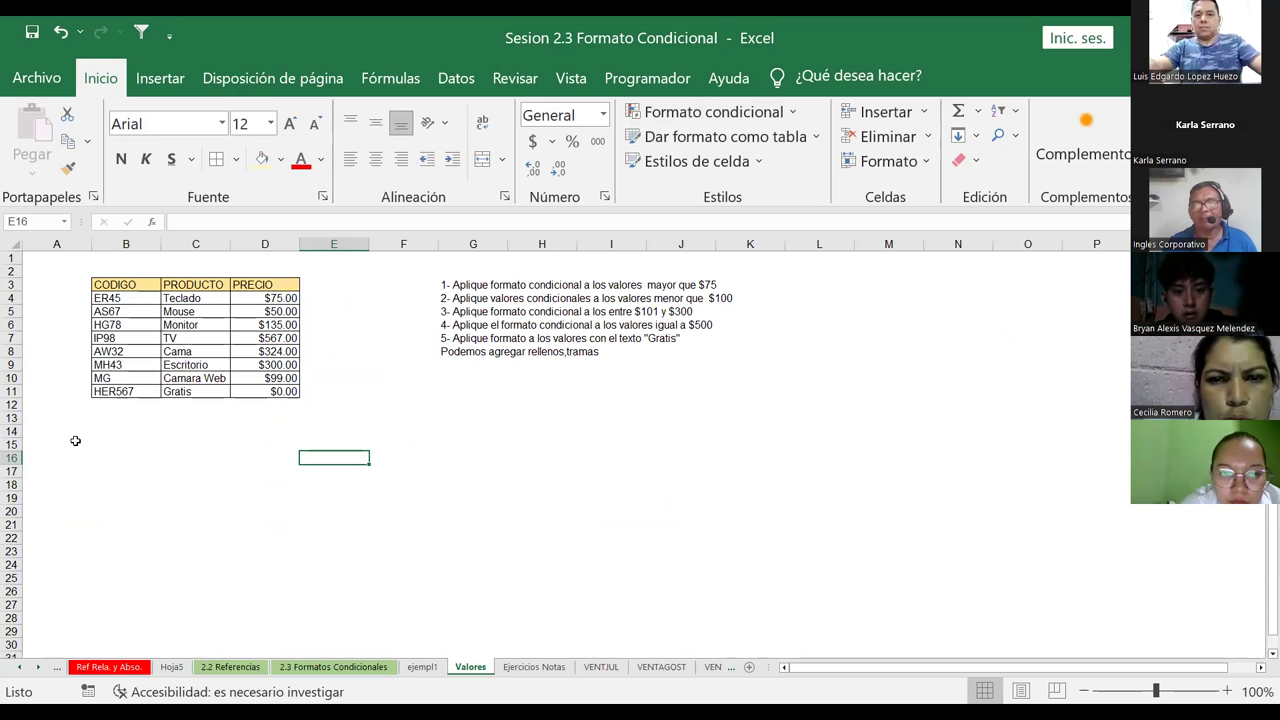
{"action": "left_click_drag", "start_coordinate": [447, 285], "coordinate": [760, 350]}
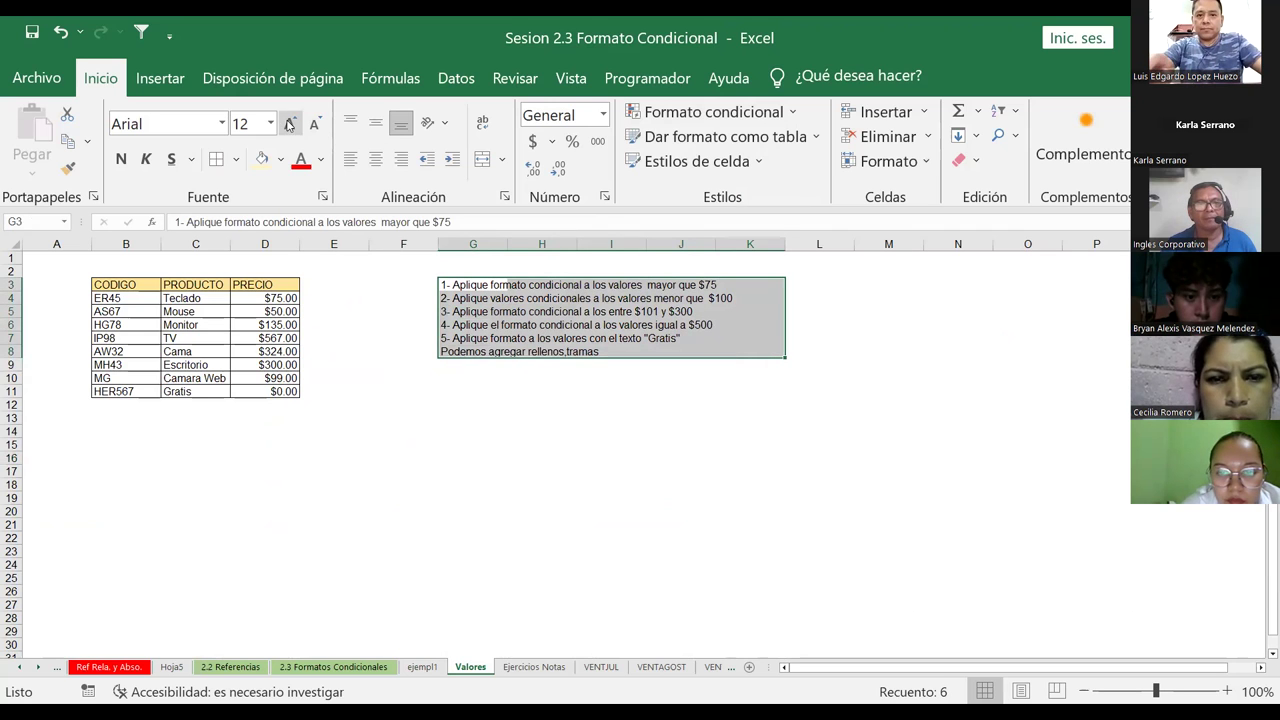
{"action": "left_click", "coordinate": [982, 464]}
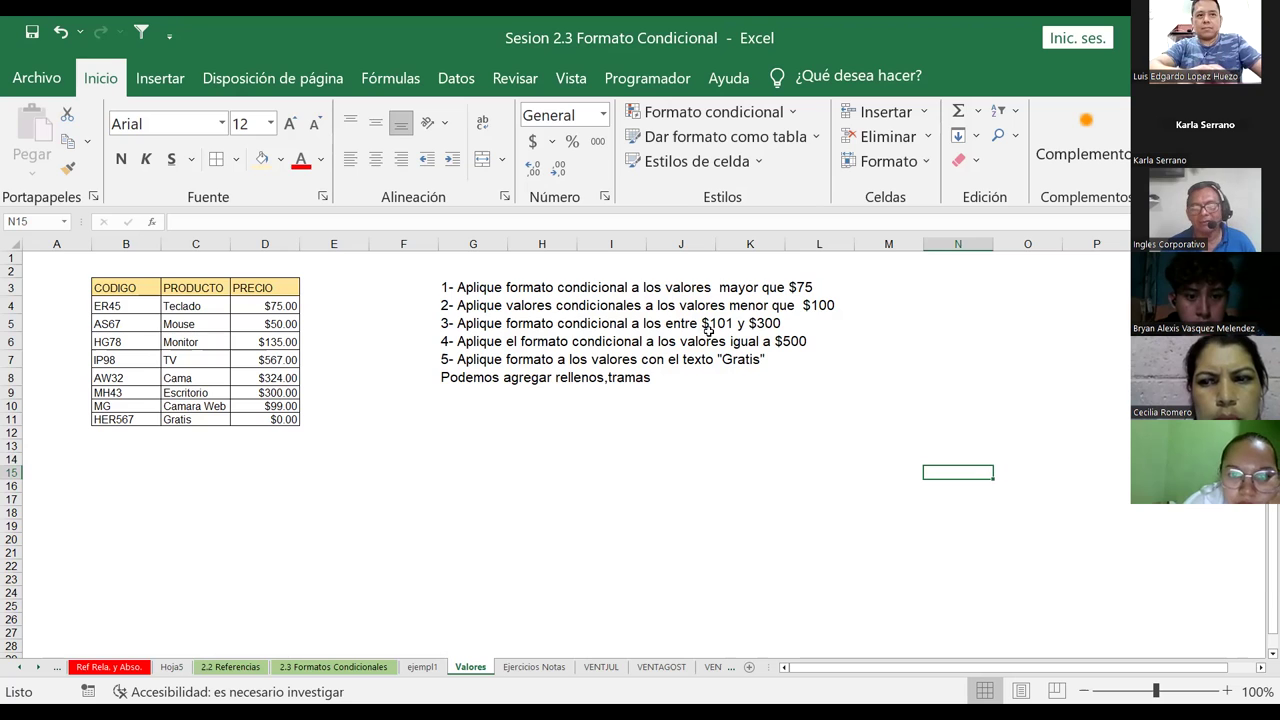
{"action": "left_click", "coordinate": [346, 302]}
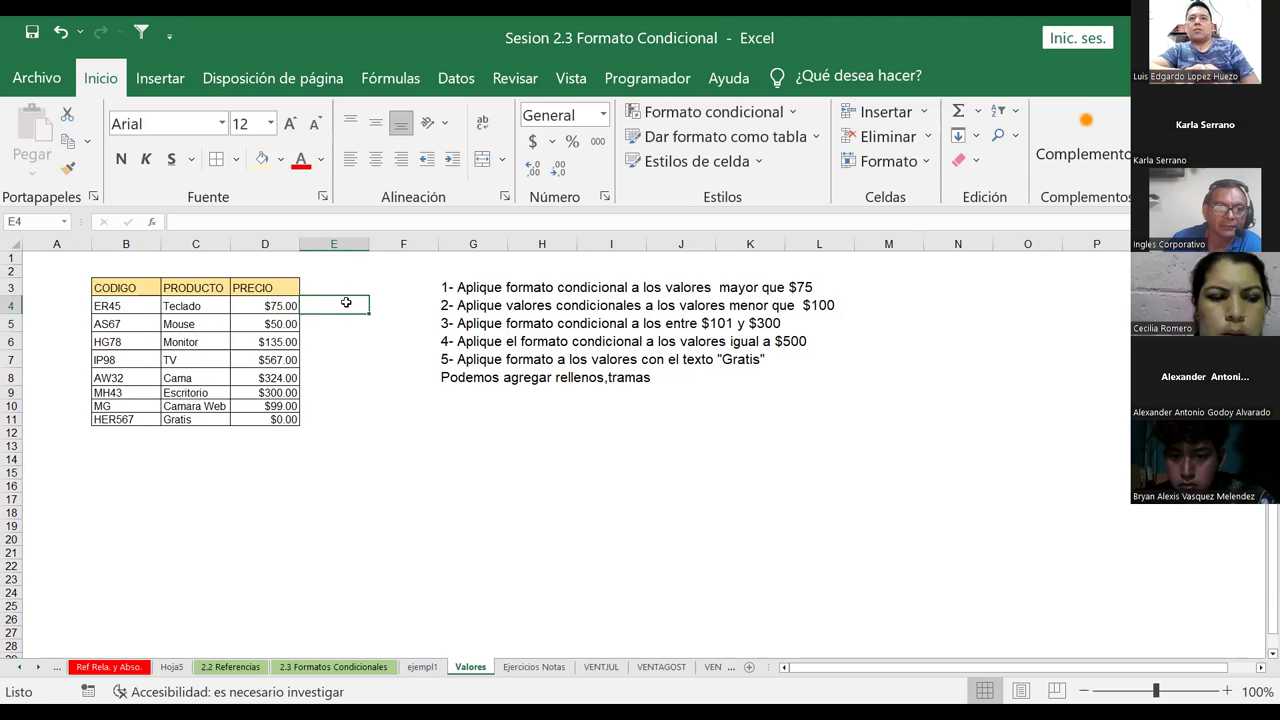
{"action": "left_click_drag", "start_coordinate": [272, 305], "coordinate": [270, 418]}
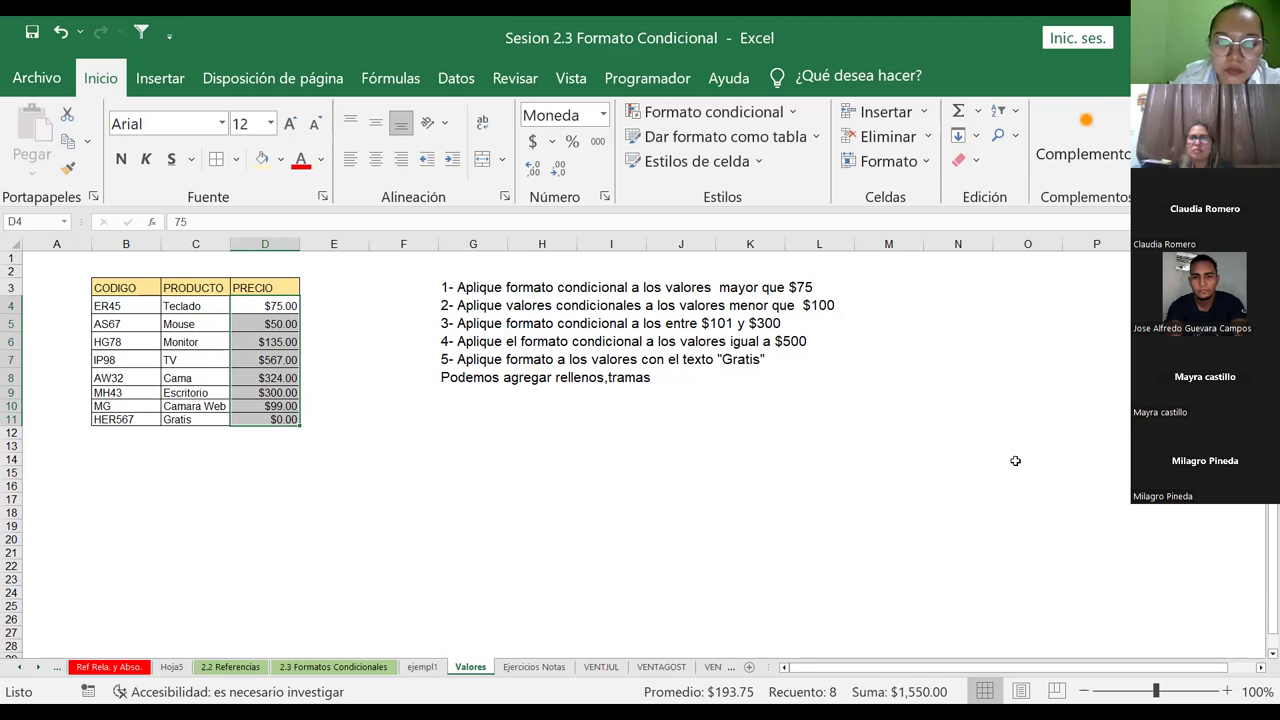
Step: Start an Es mayor que highlight rule on the prices with threshold 75
{"action": "left_click", "coordinate": [795, 113]}
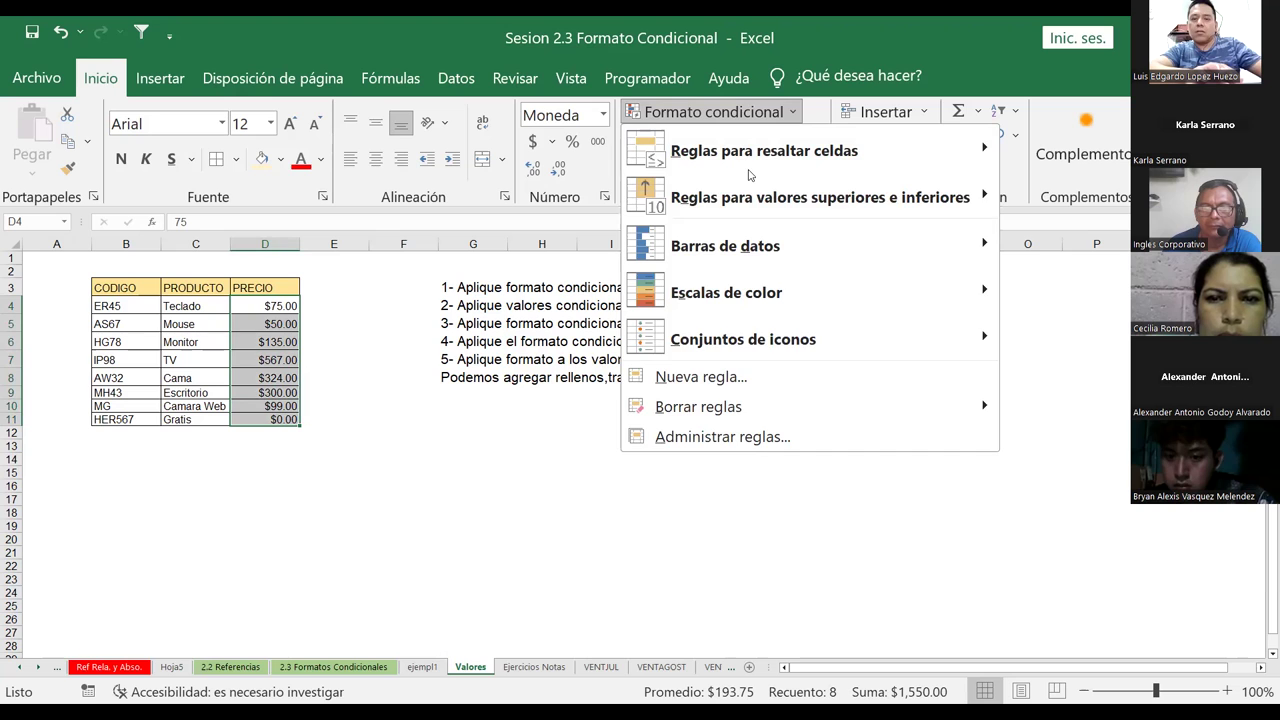
{"action": "left_click", "coordinate": [786, 114]}
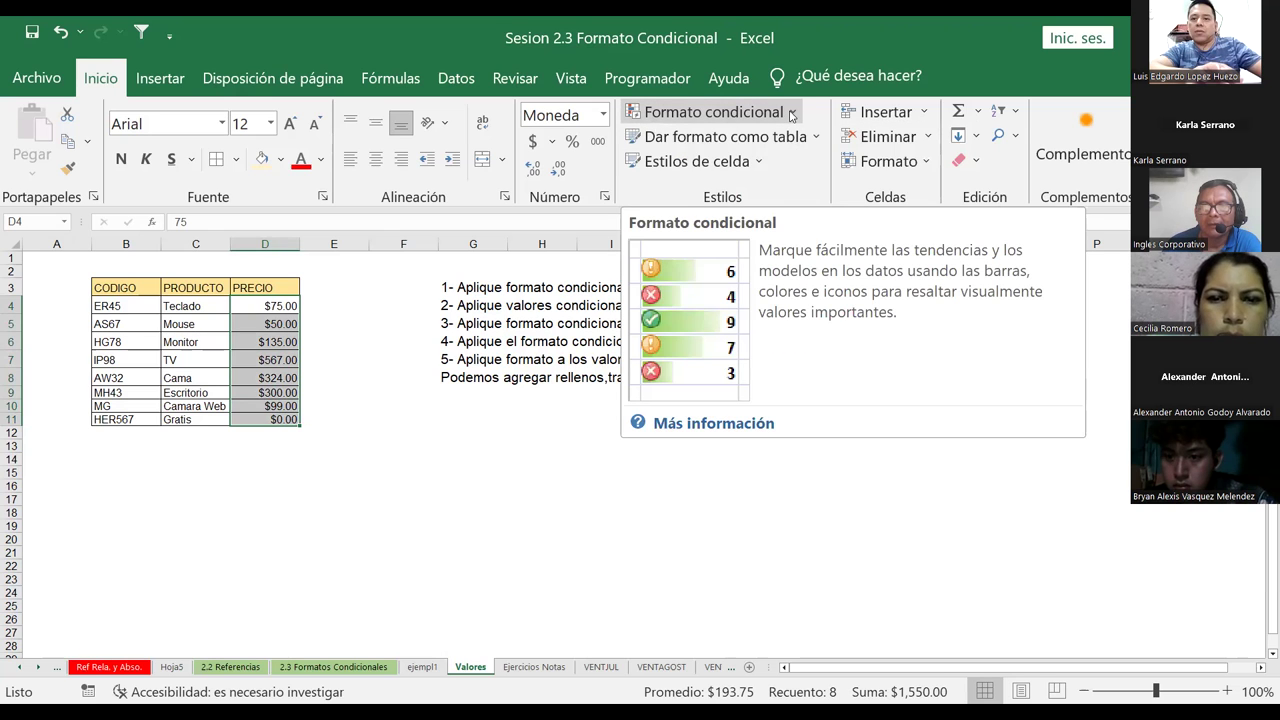
{"action": "left_click", "coordinate": [791, 116]}
{"action": "mouse_move", "coordinate": [946, 153]}
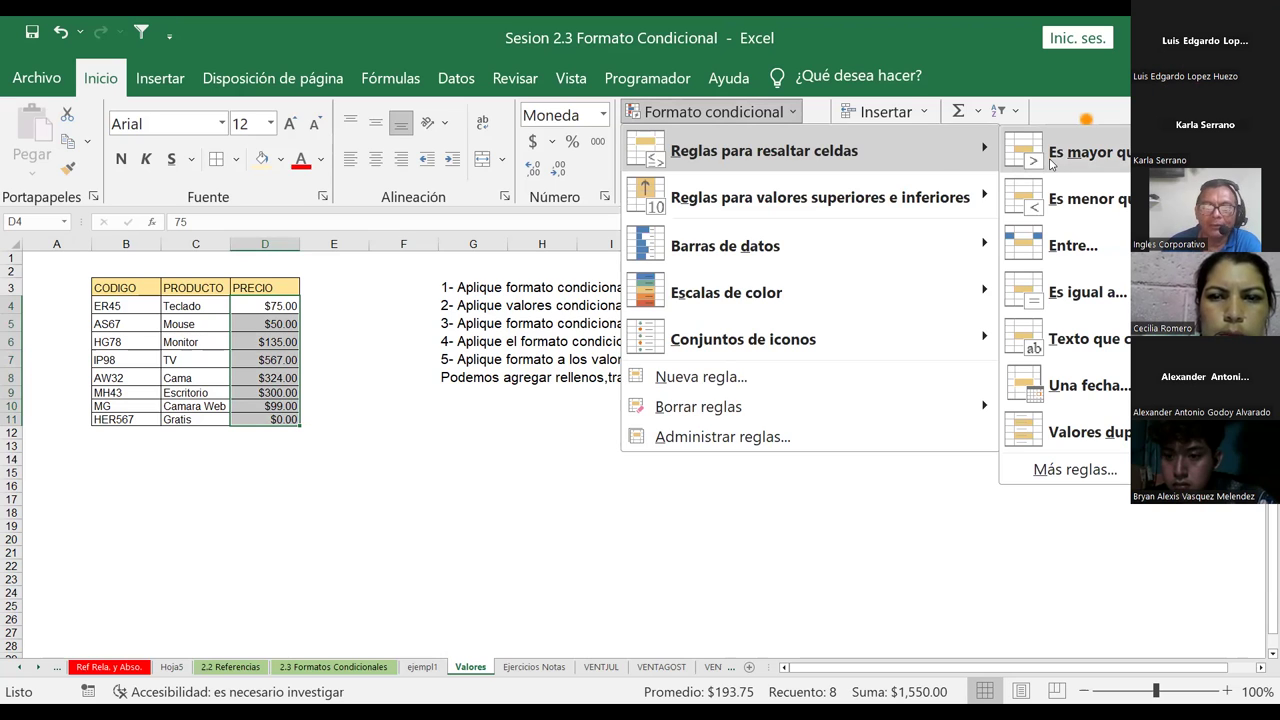
{"action": "left_click", "coordinate": [1051, 160]}
{"action": "left_click", "coordinate": [376, 256]}
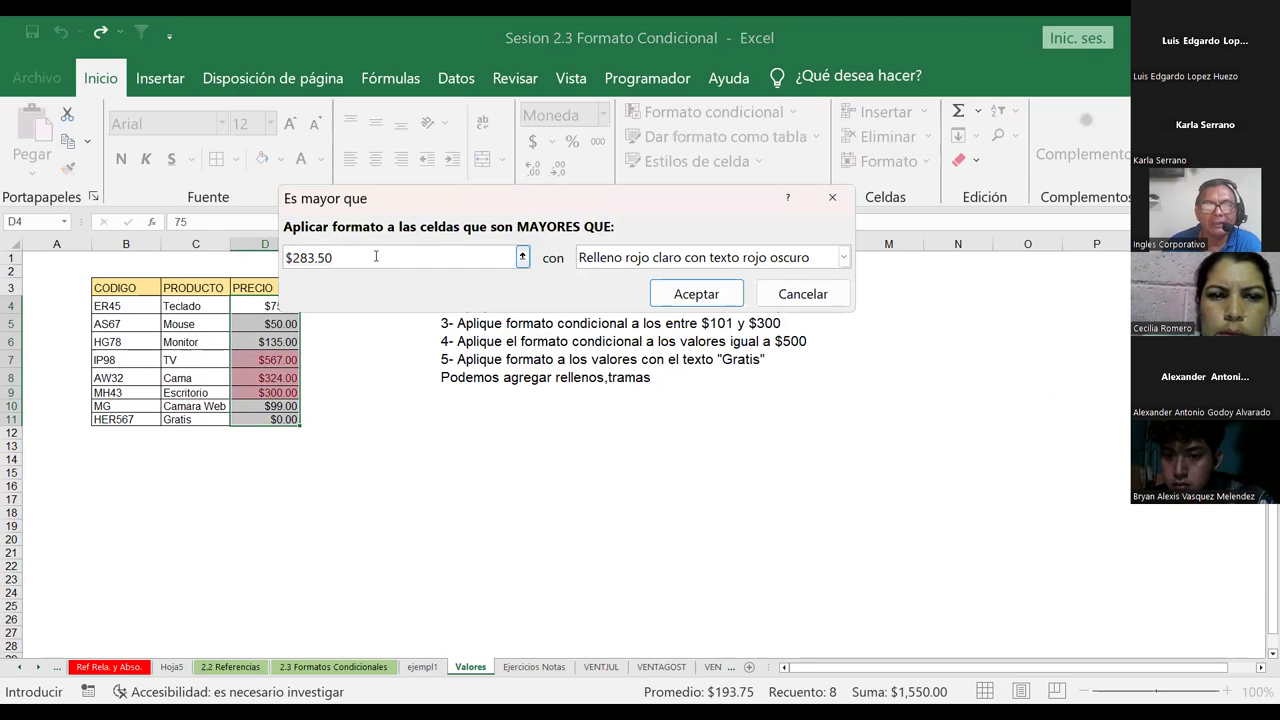
{"action": "key", "text": "BackSpace"}
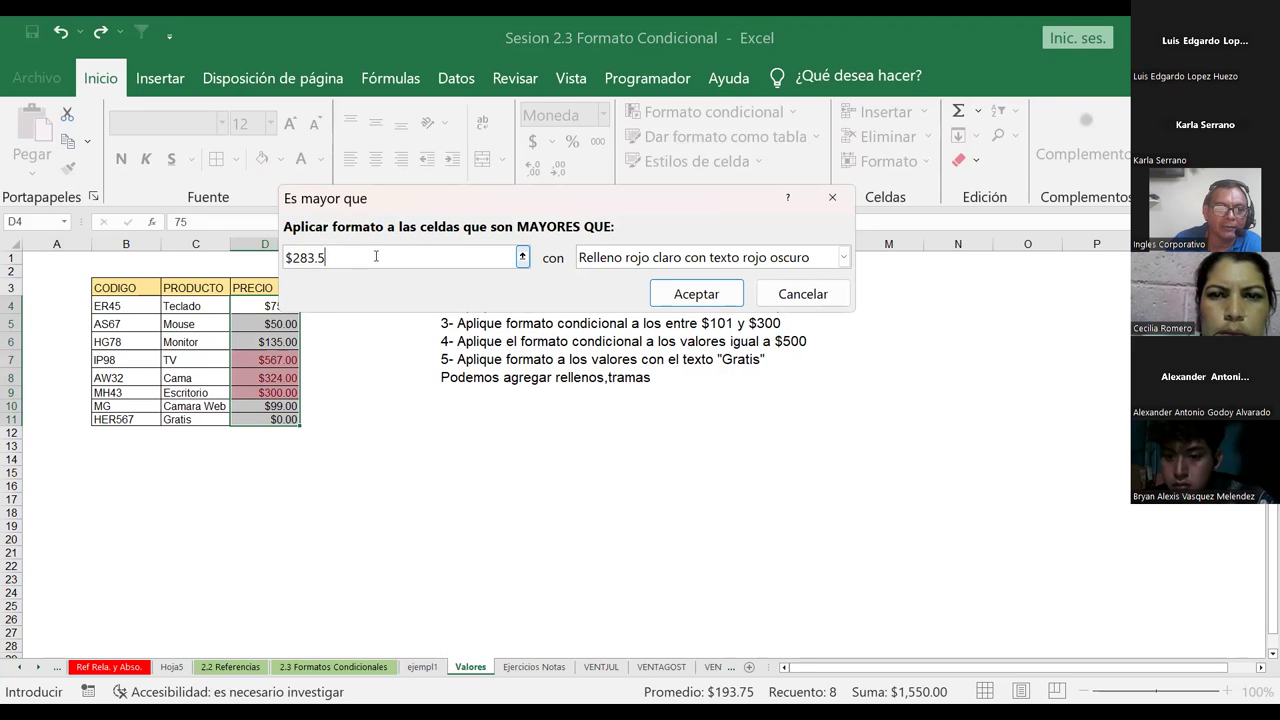
{"action": "key", "text": "BackSpace"}
{"action": "key", "text": "BackSpace"}
{"action": "key", "text": "BackSpace"}
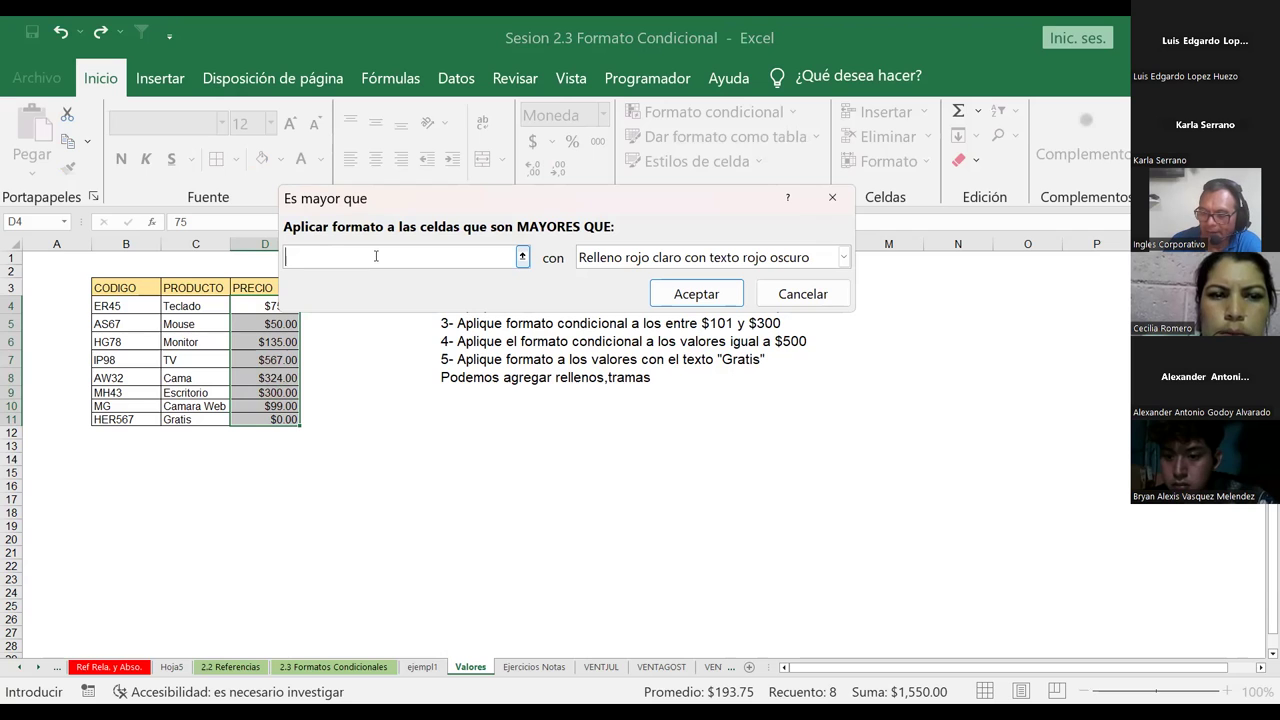
{"action": "type", "text": "75"}
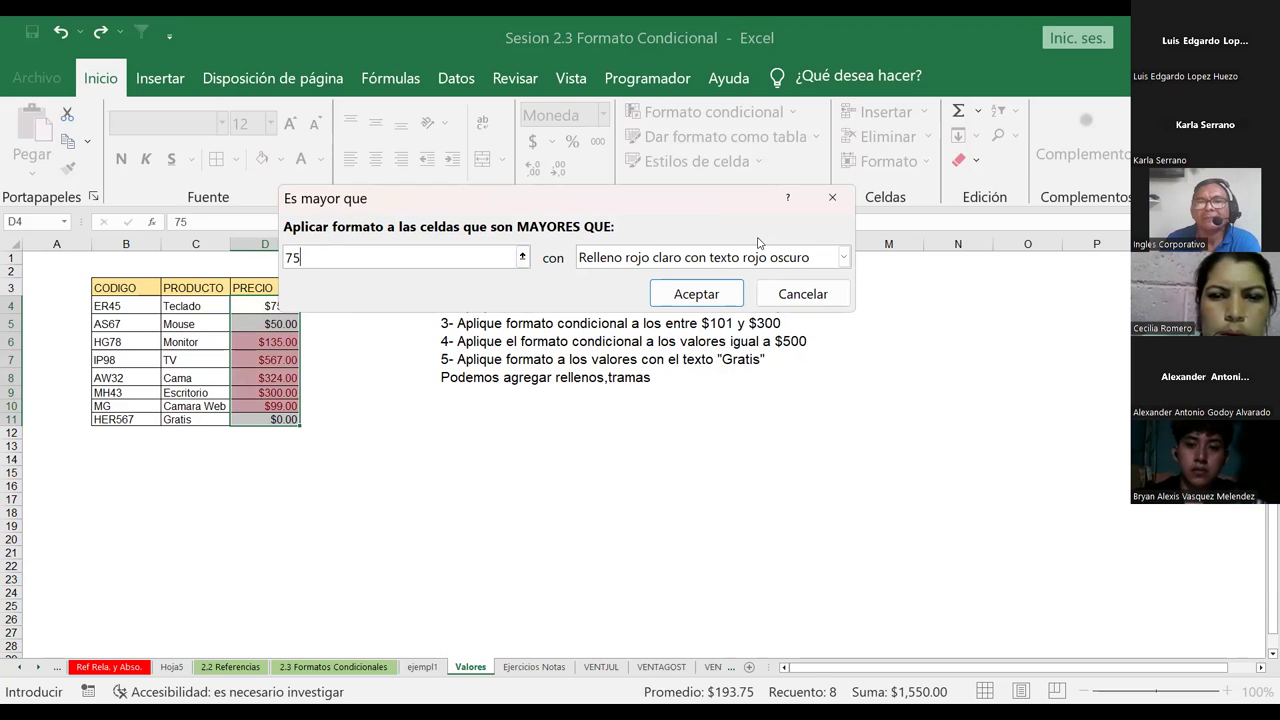
Step: Preview the preset highlight formats, then choose Formato personalizado for the rule
{"action": "left_click", "coordinate": [843, 257]}
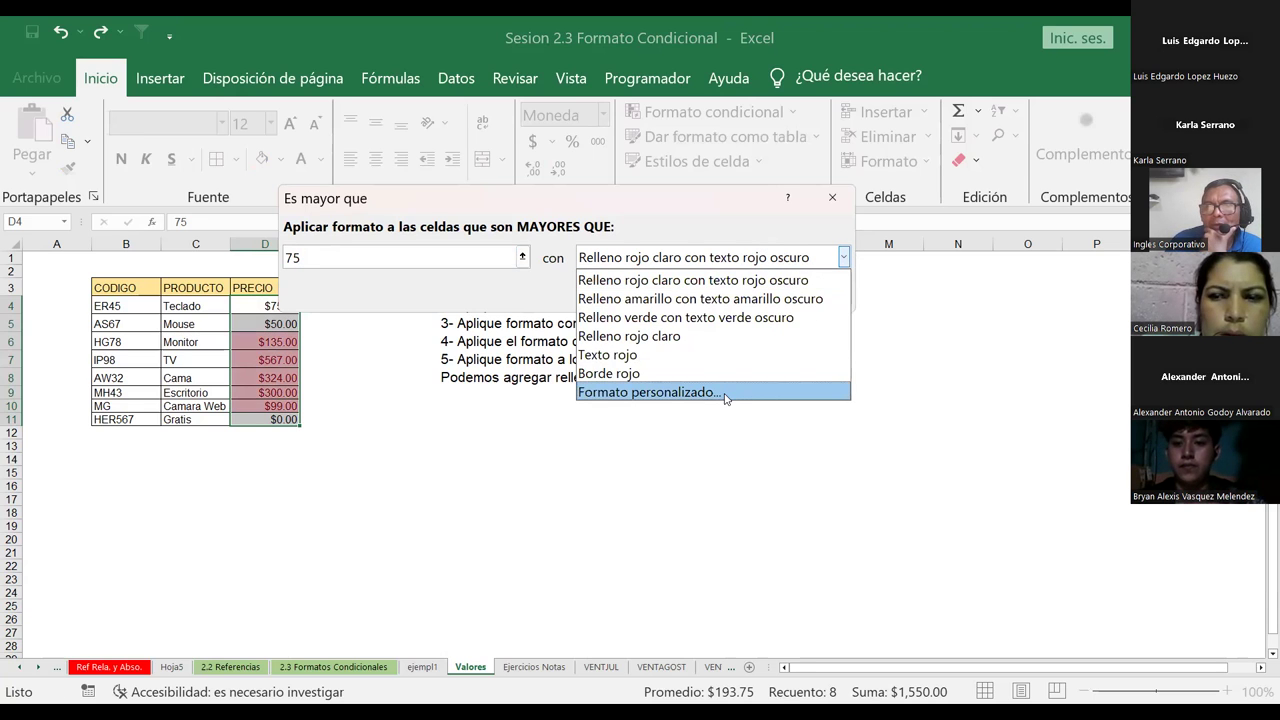
{"action": "left_click", "coordinate": [608, 376]}
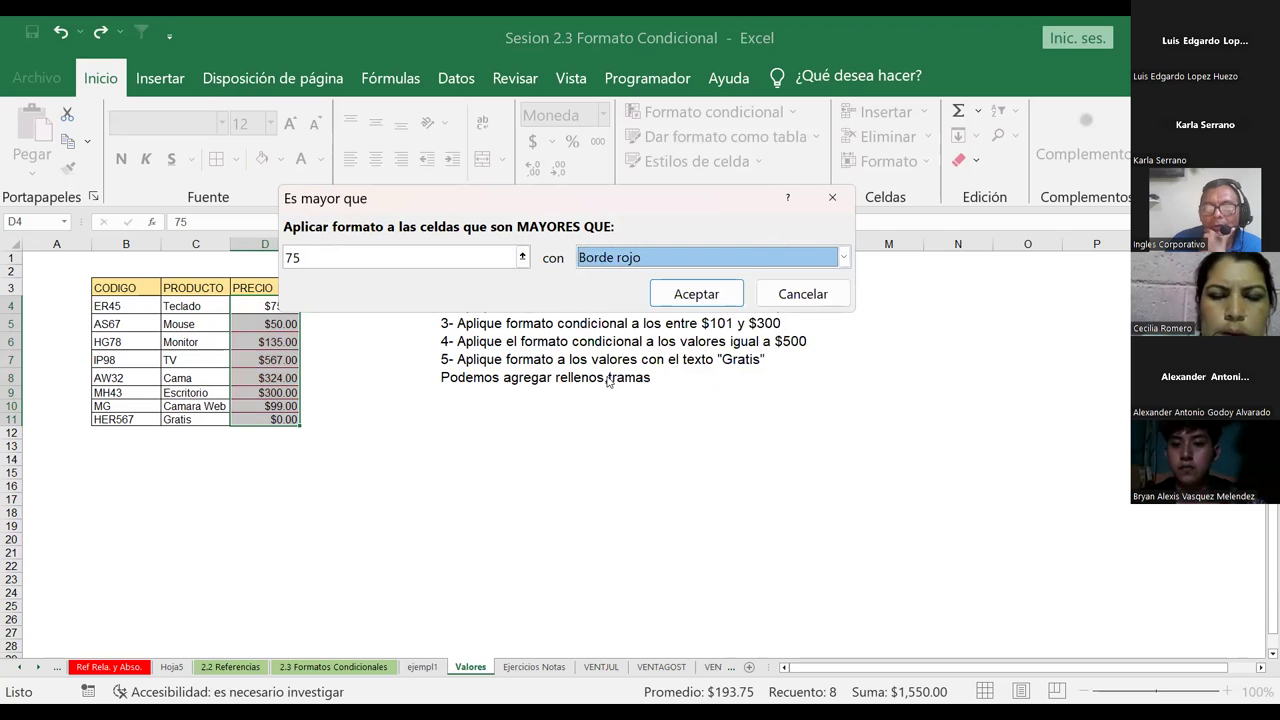
{"action": "left_click", "coordinate": [844, 258]}
{"action": "left_click", "coordinate": [665, 357]}
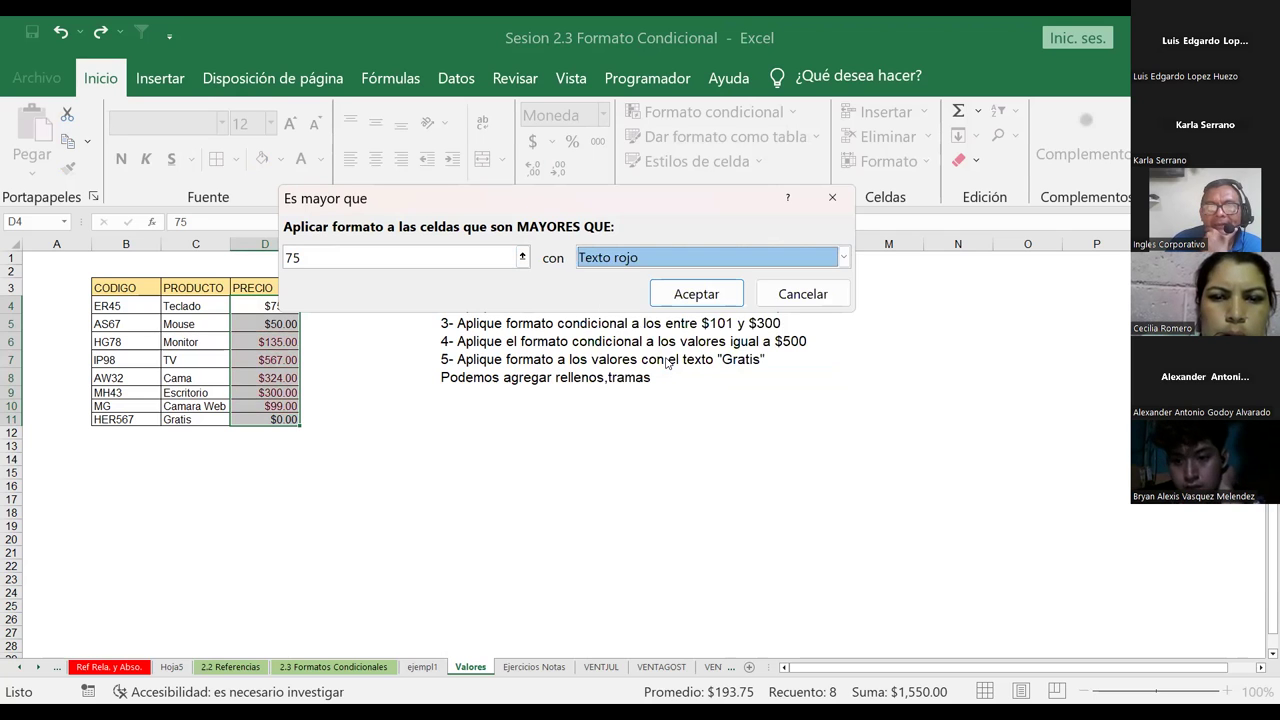
{"action": "left_click", "coordinate": [844, 257]}
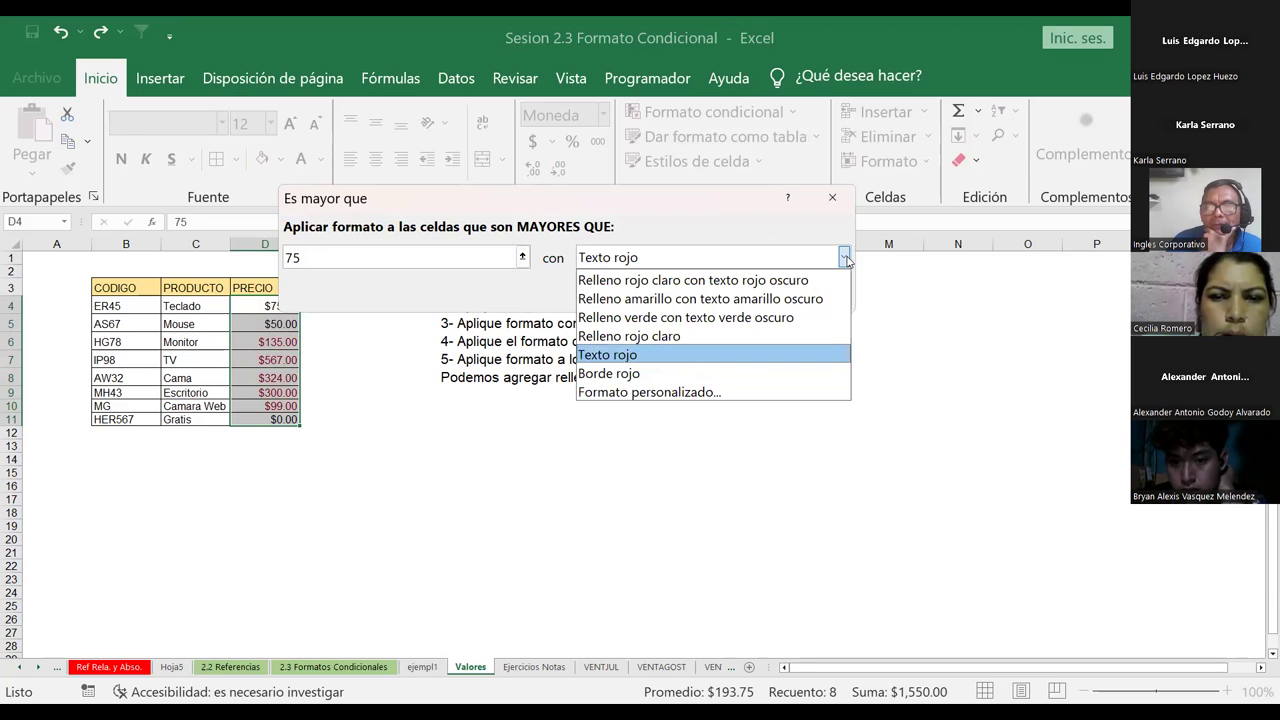
{"action": "left_click", "coordinate": [677, 338]}
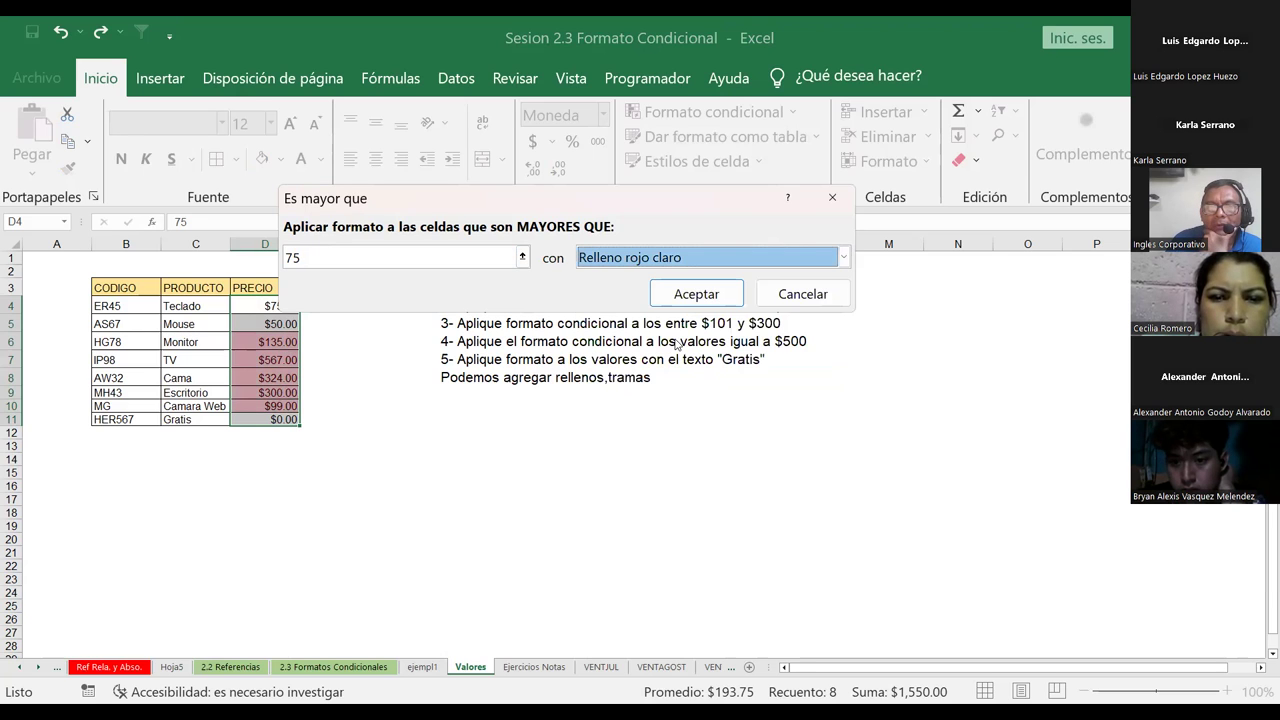
{"action": "left_click", "coordinate": [848, 258]}
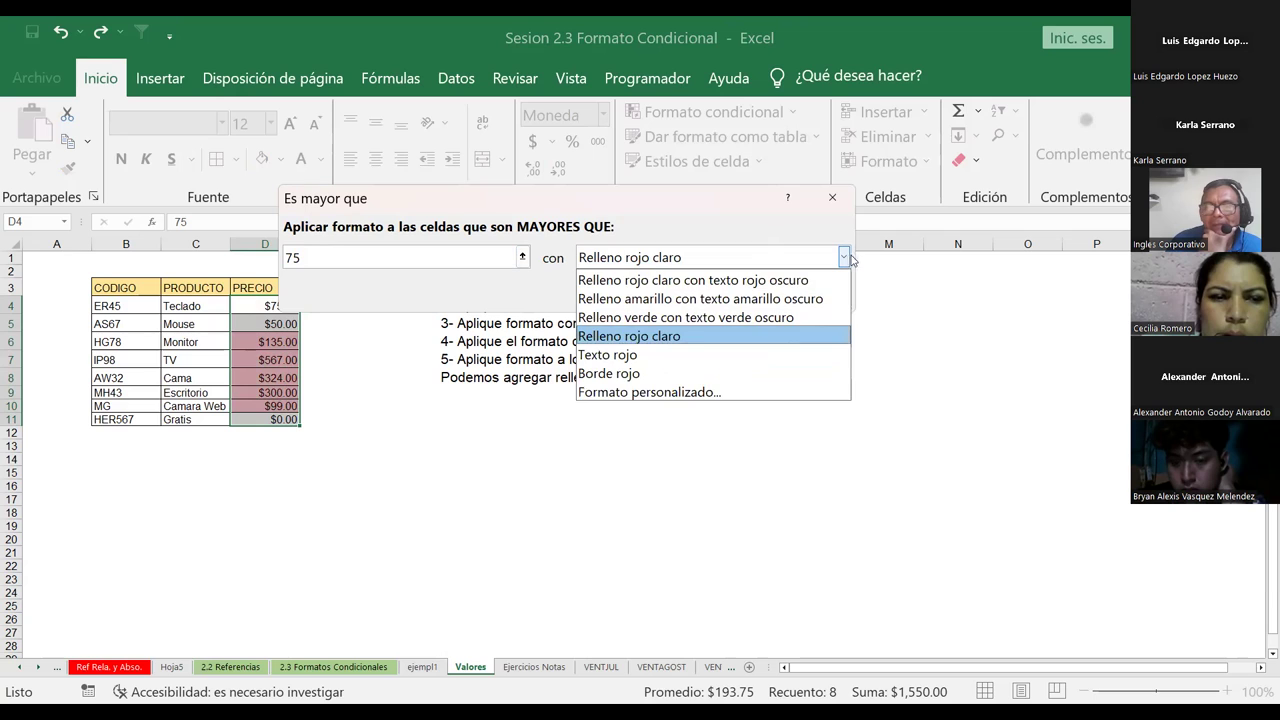
{"action": "left_click", "coordinate": [680, 318]}
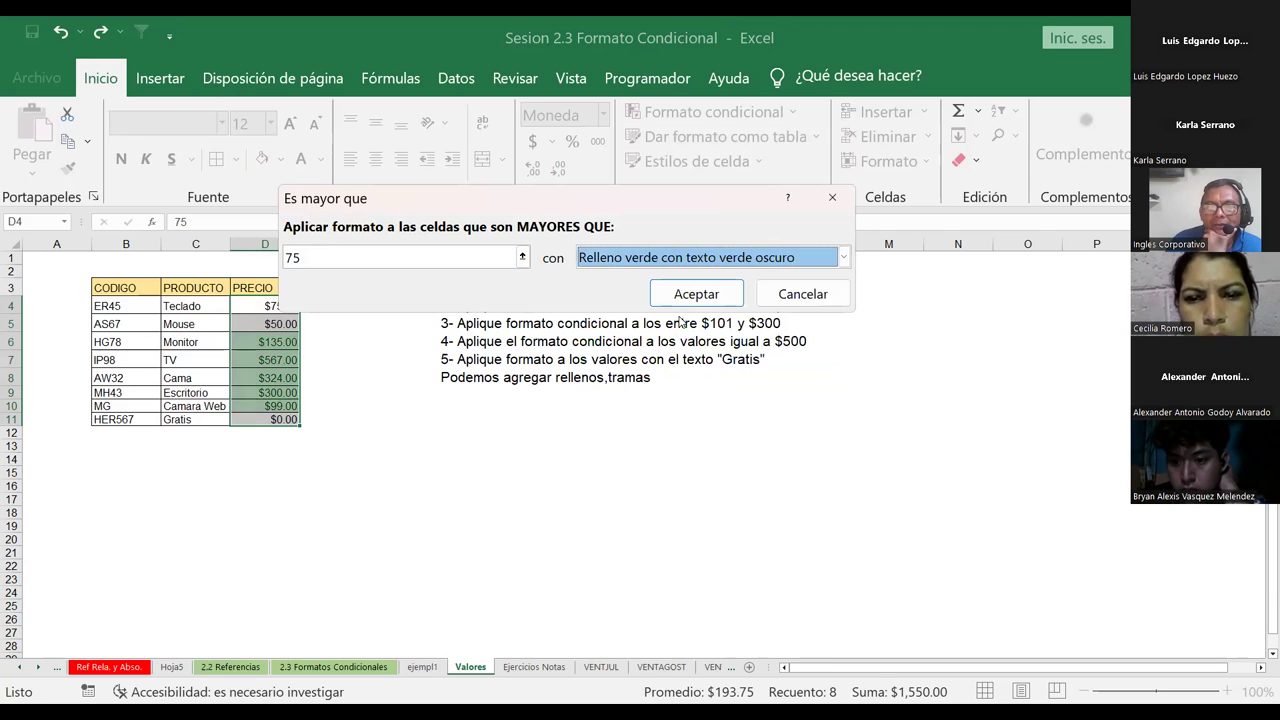
{"action": "left_click", "coordinate": [843, 258]}
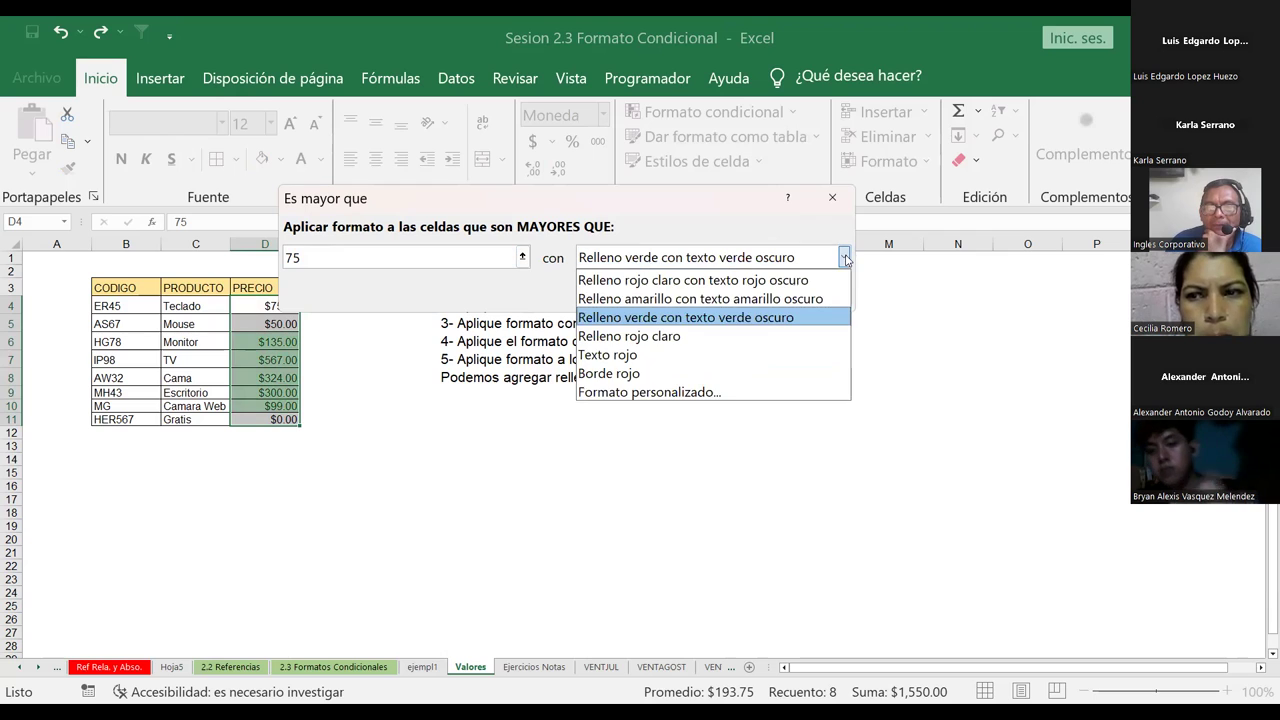
{"action": "left_click", "coordinate": [715, 298]}
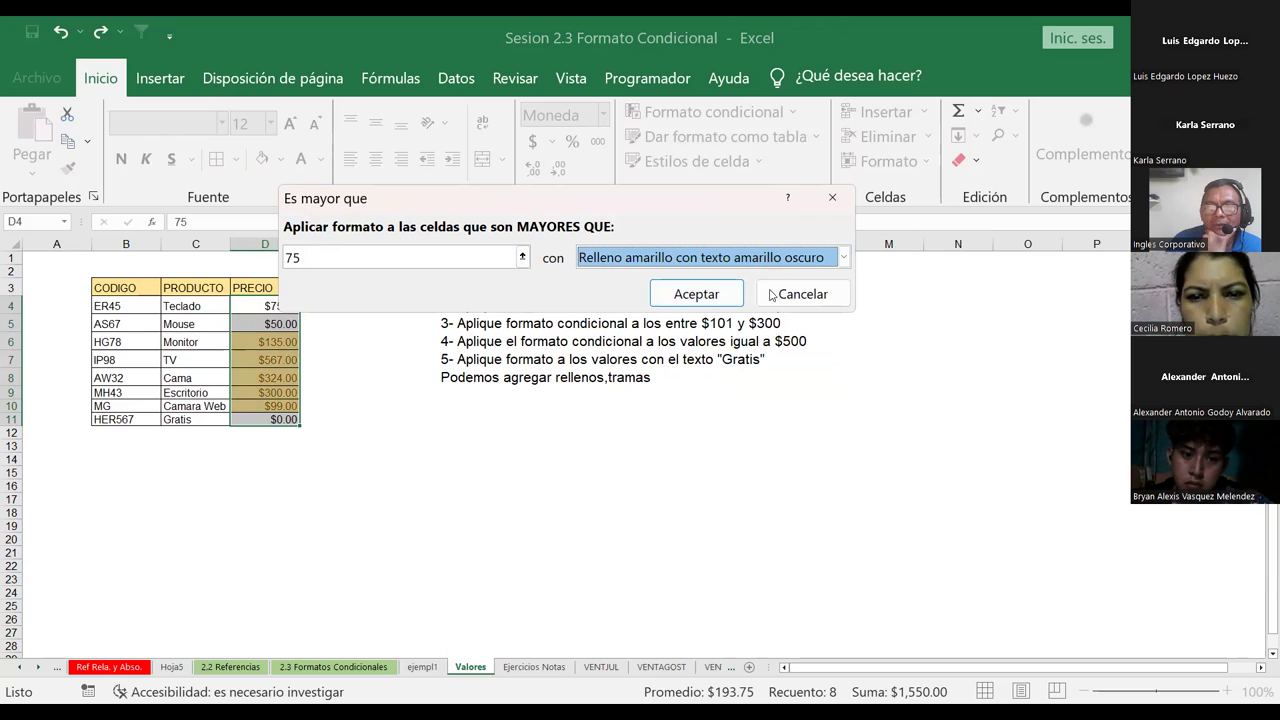
{"action": "left_click", "coordinate": [844, 258]}
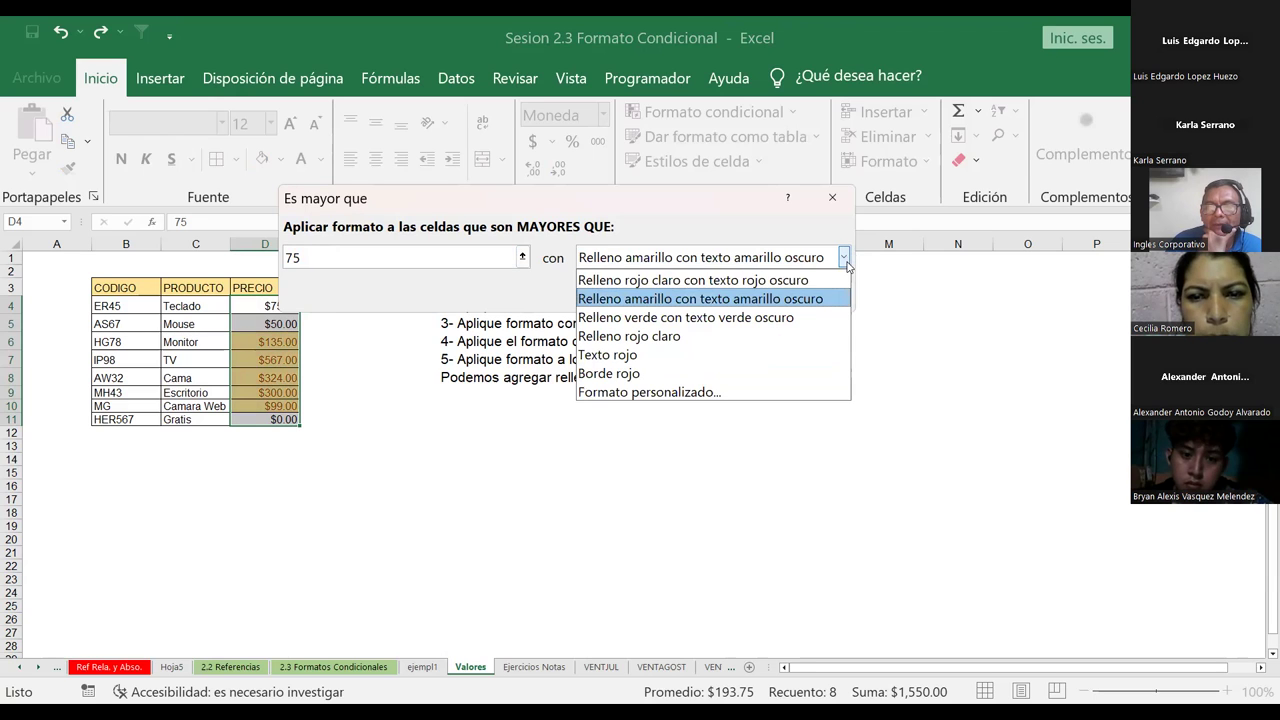
{"action": "left_click", "coordinate": [740, 283]}
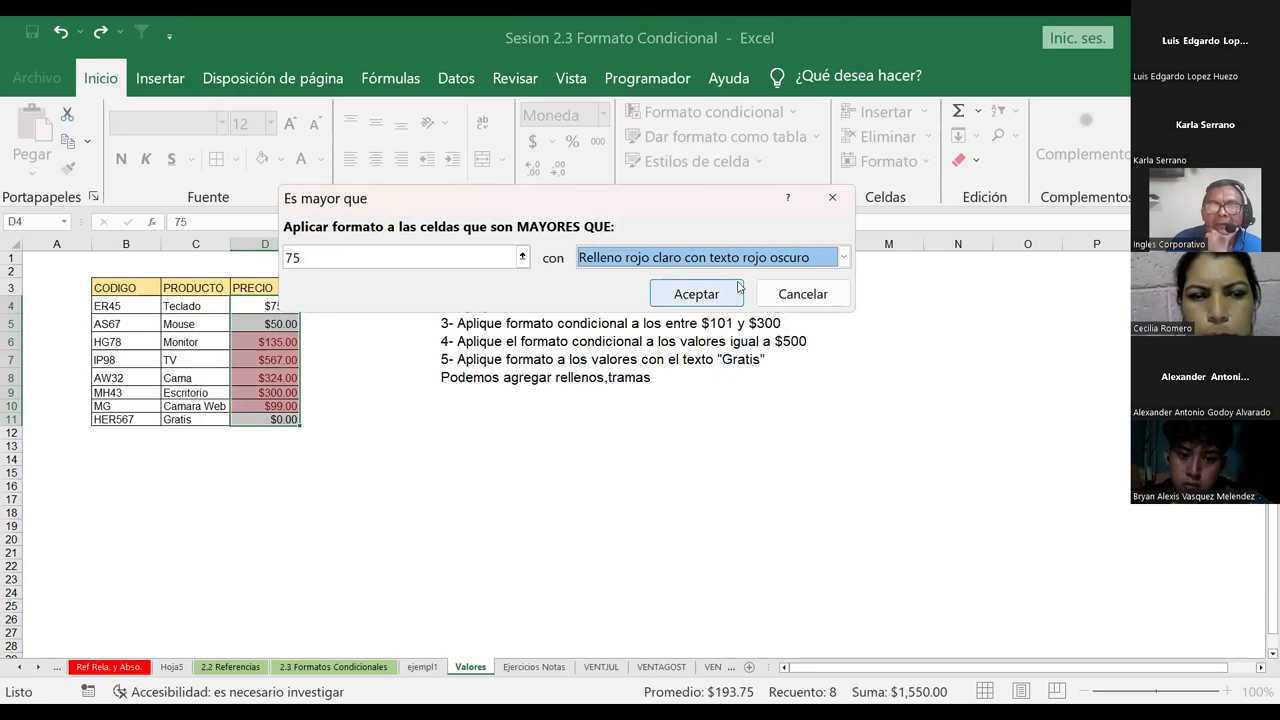
{"action": "left_click", "coordinate": [844, 258]}
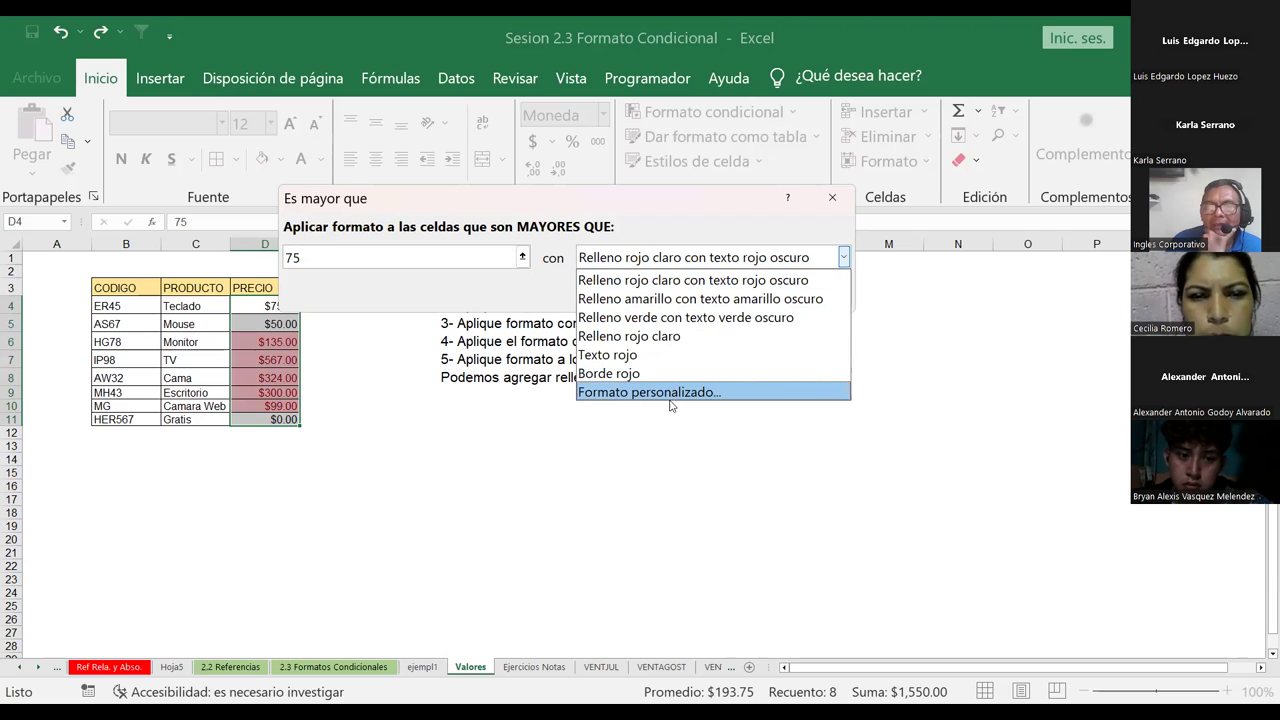
{"action": "left_click", "coordinate": [674, 393]}
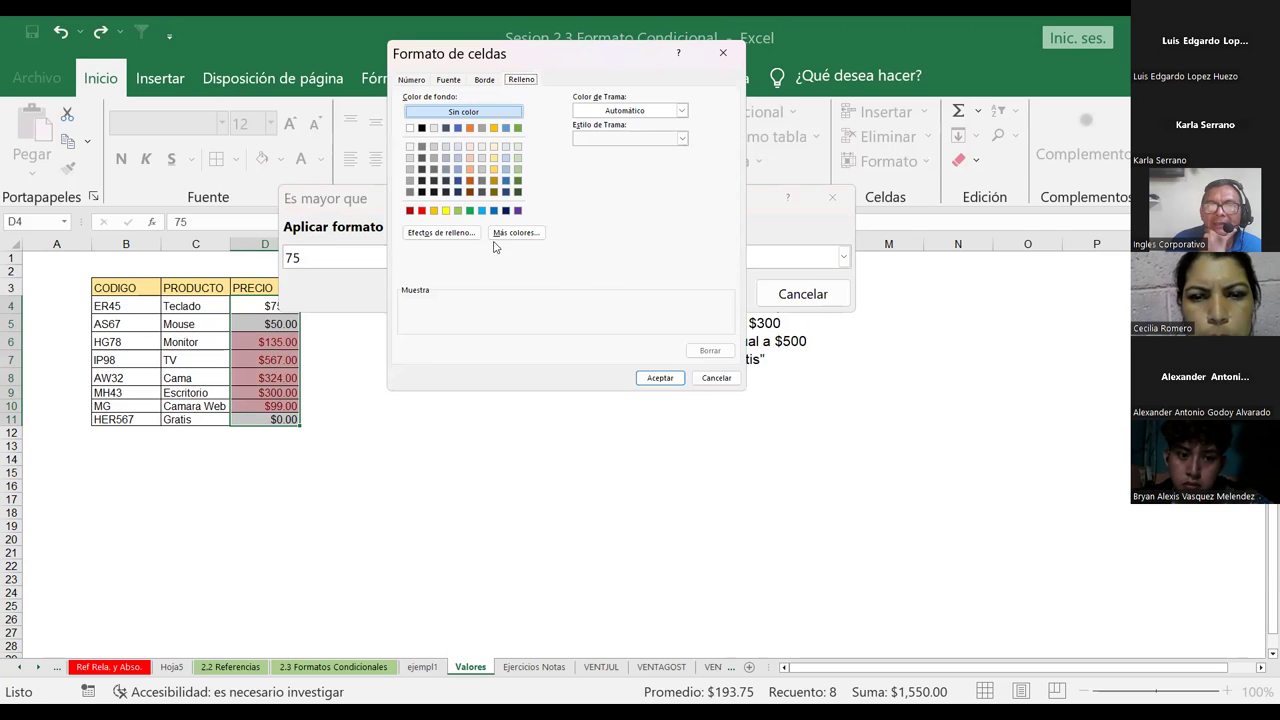
Step: Set a solid green fill in Formato de celdas and apply the greater-than-75 rule
{"action": "left_click", "coordinate": [494, 211]}
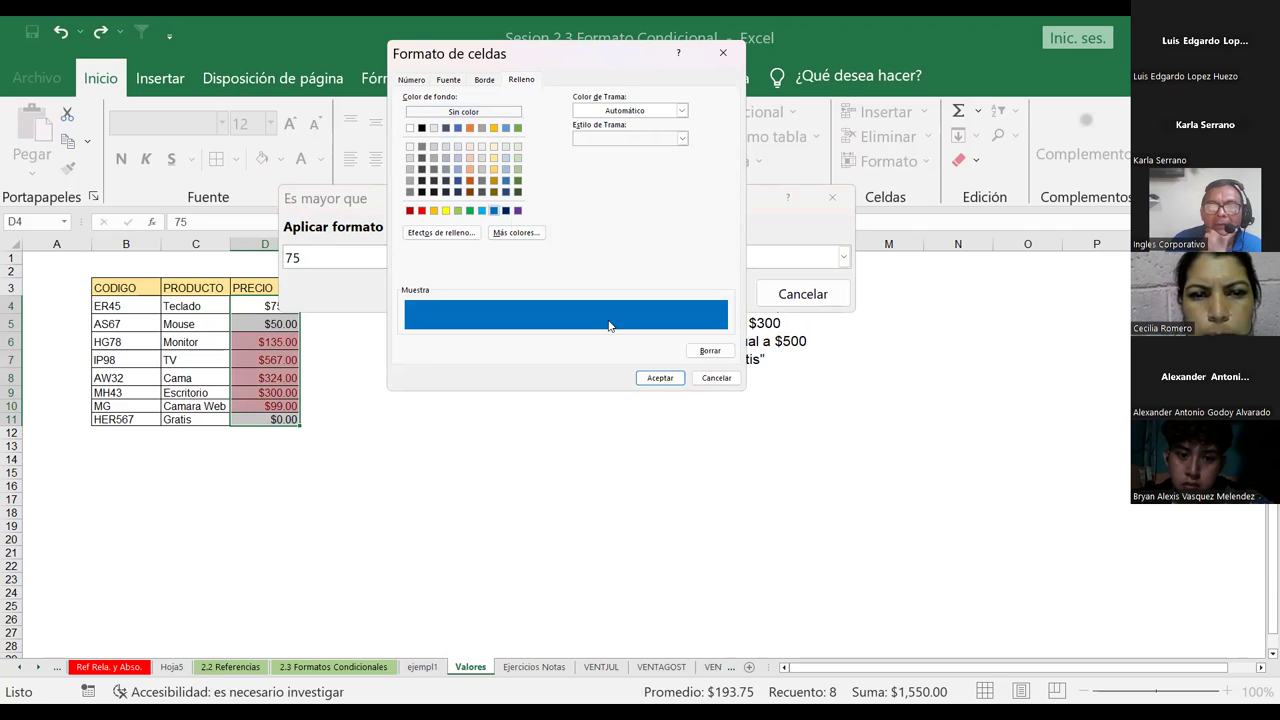
{"action": "left_click", "coordinate": [660, 379]}
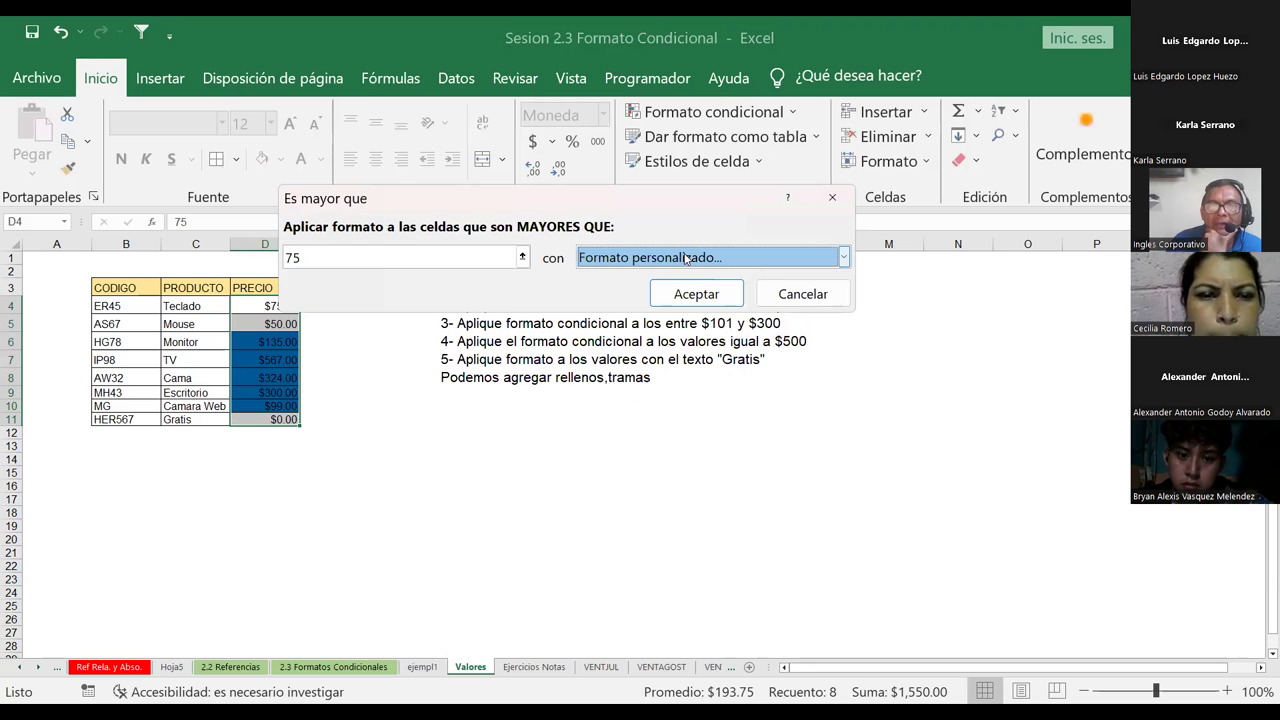
{"action": "left_click", "coordinate": [844, 259]}
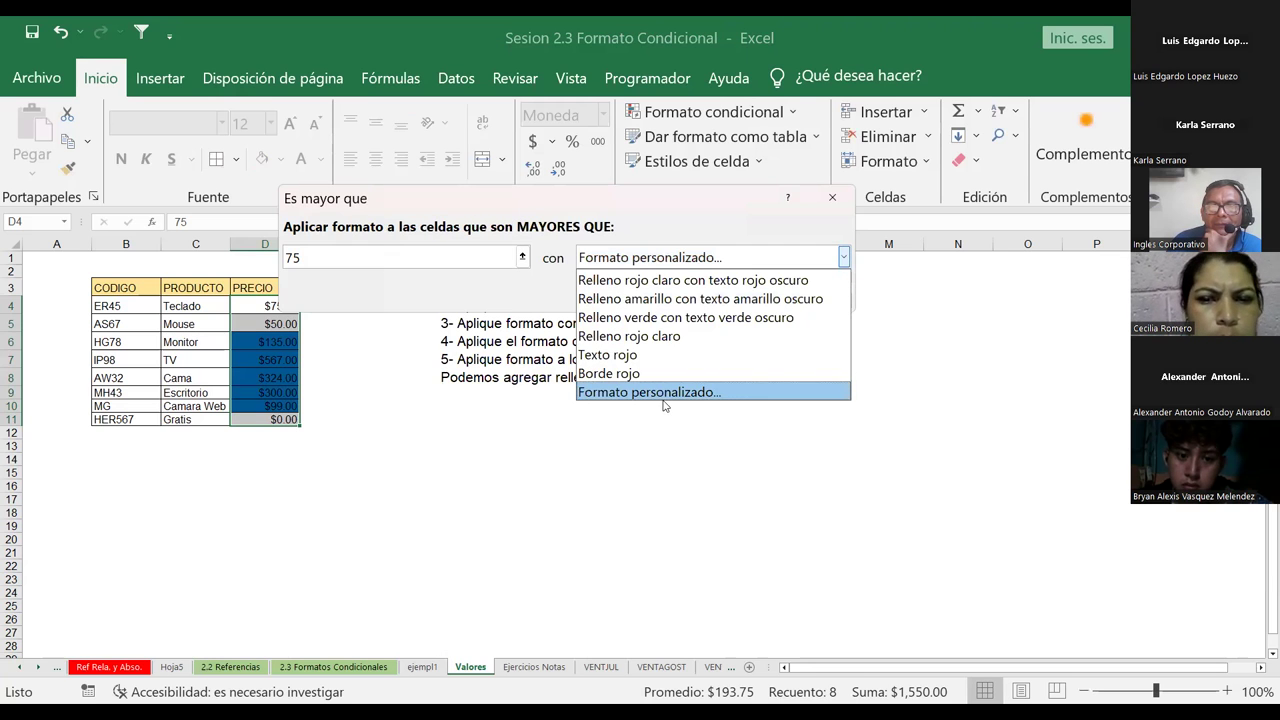
{"action": "key", "text": "Escape"}
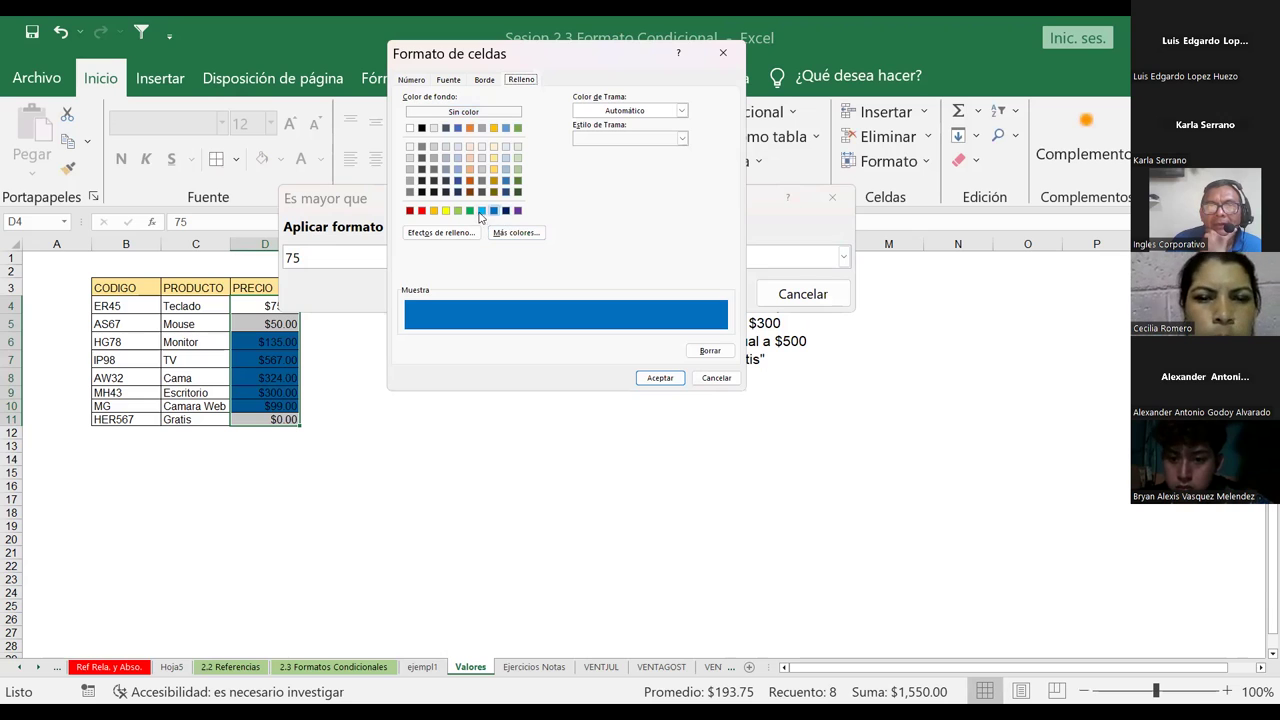
{"action": "left_click", "coordinate": [469, 211]}
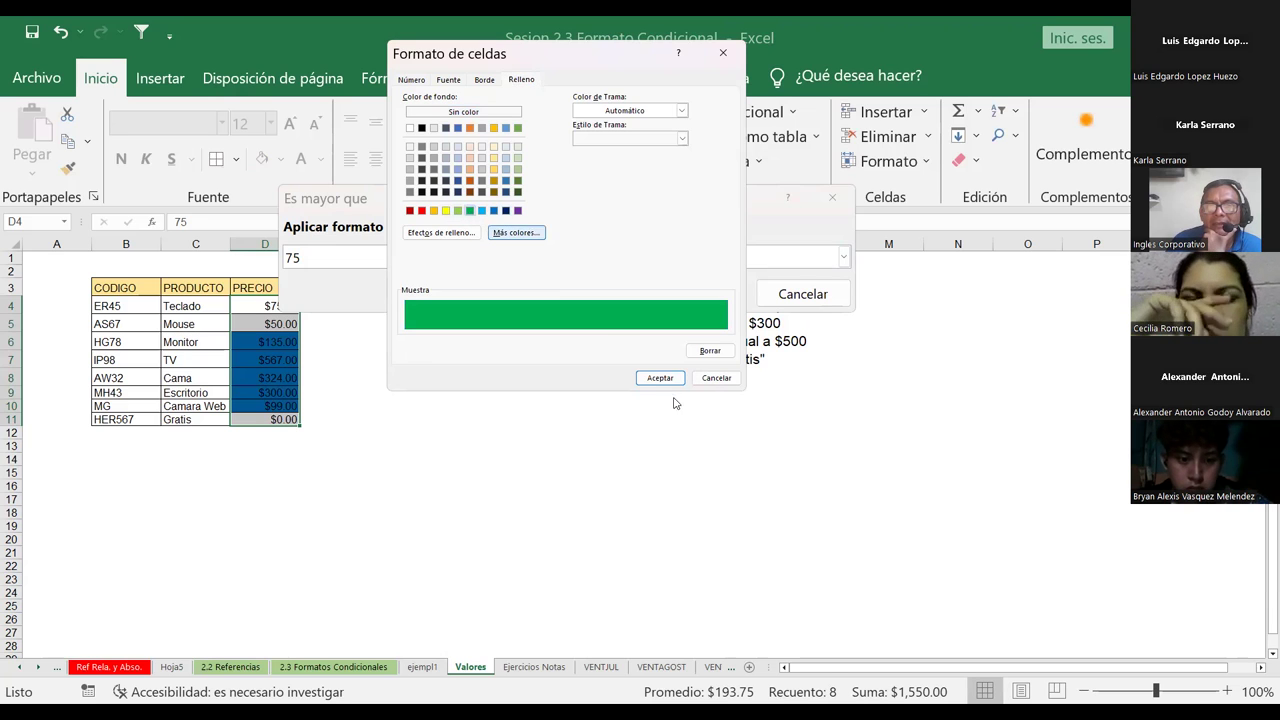
{"action": "left_click", "coordinate": [665, 382]}
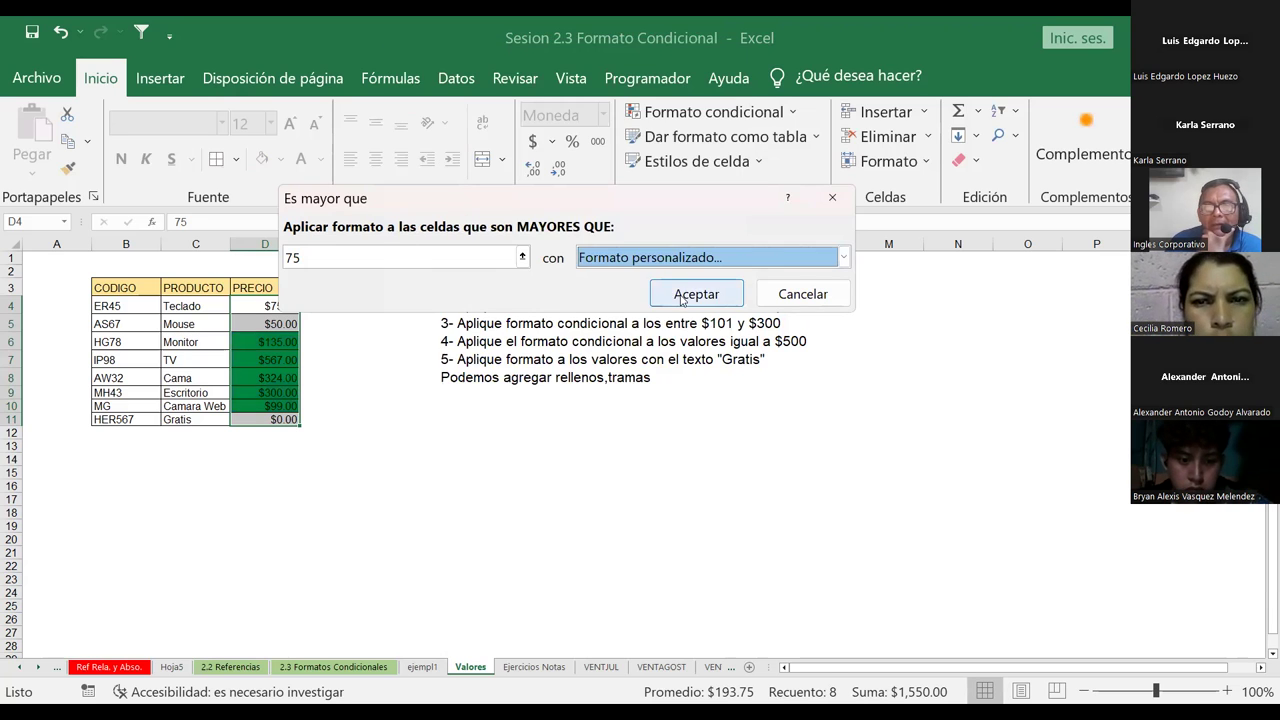
{"action": "left_click", "coordinate": [689, 294]}
{"action": "left_click", "coordinate": [531, 441]}
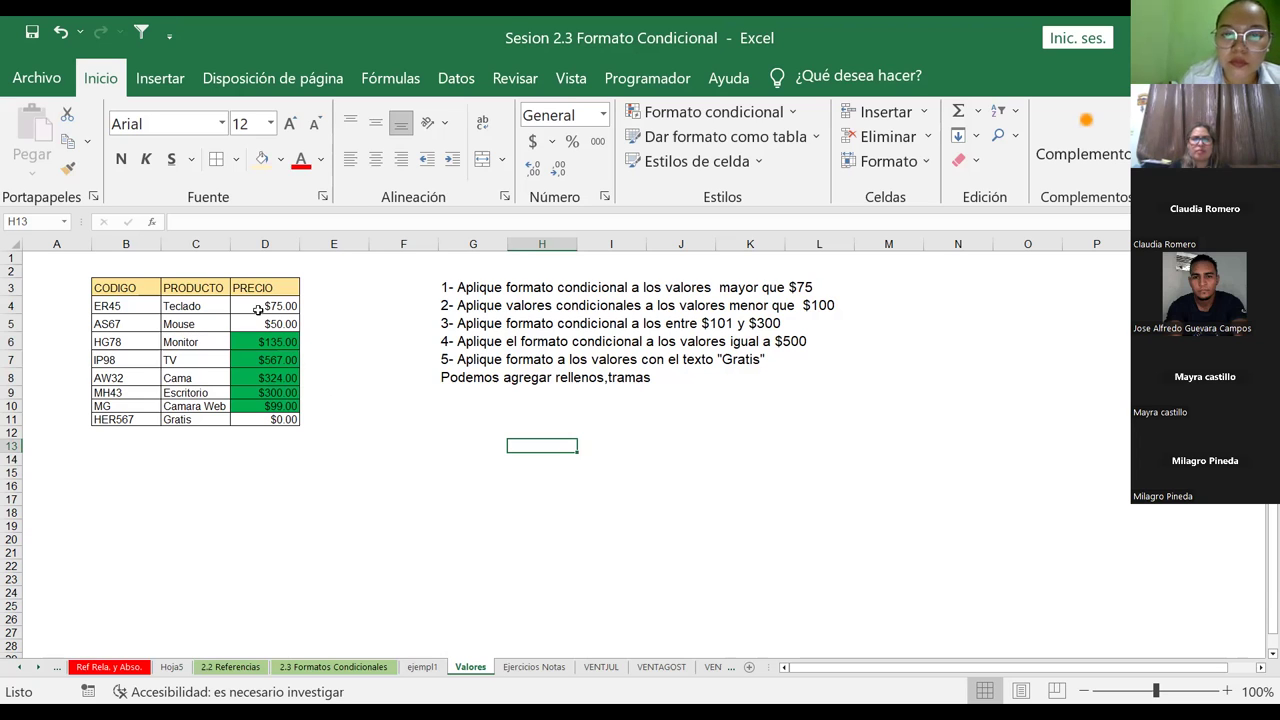
Step: Select D4:D11 and start an Es menor que highlight rule with threshold 100
{"action": "left_click_drag", "start_coordinate": [258, 310], "coordinate": [277, 419]}
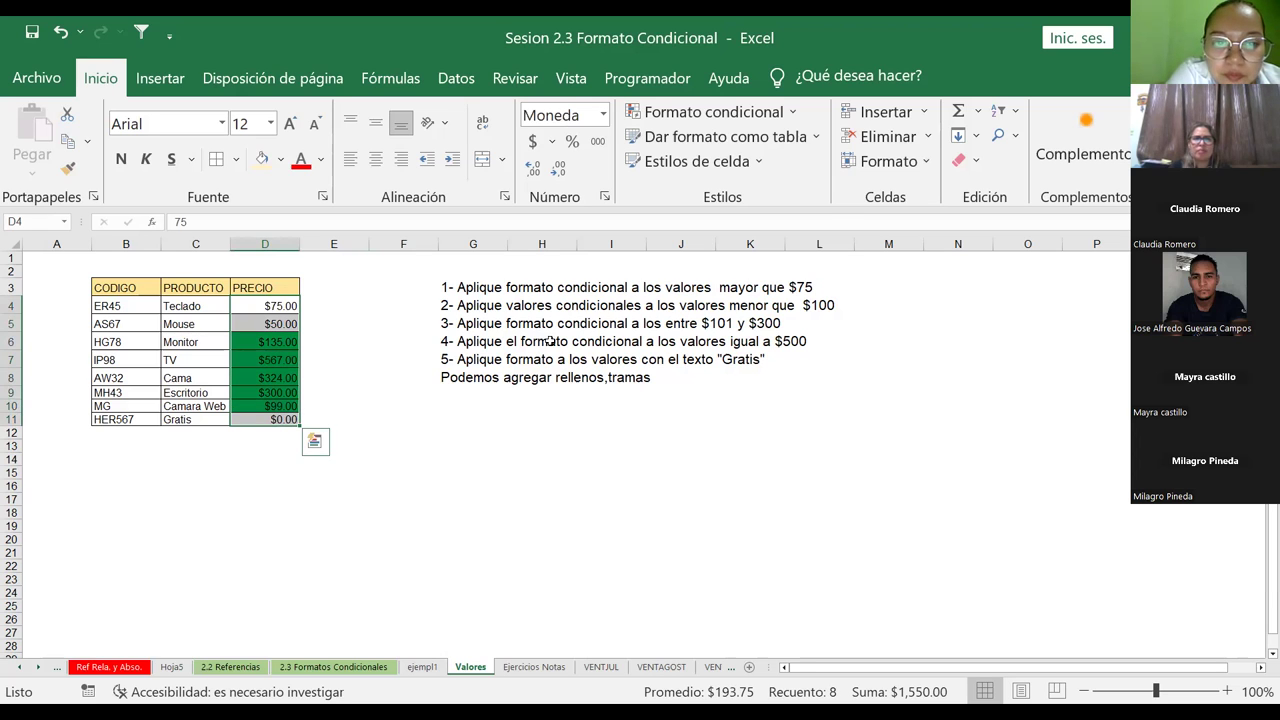
{"action": "left_click", "coordinate": [795, 114]}
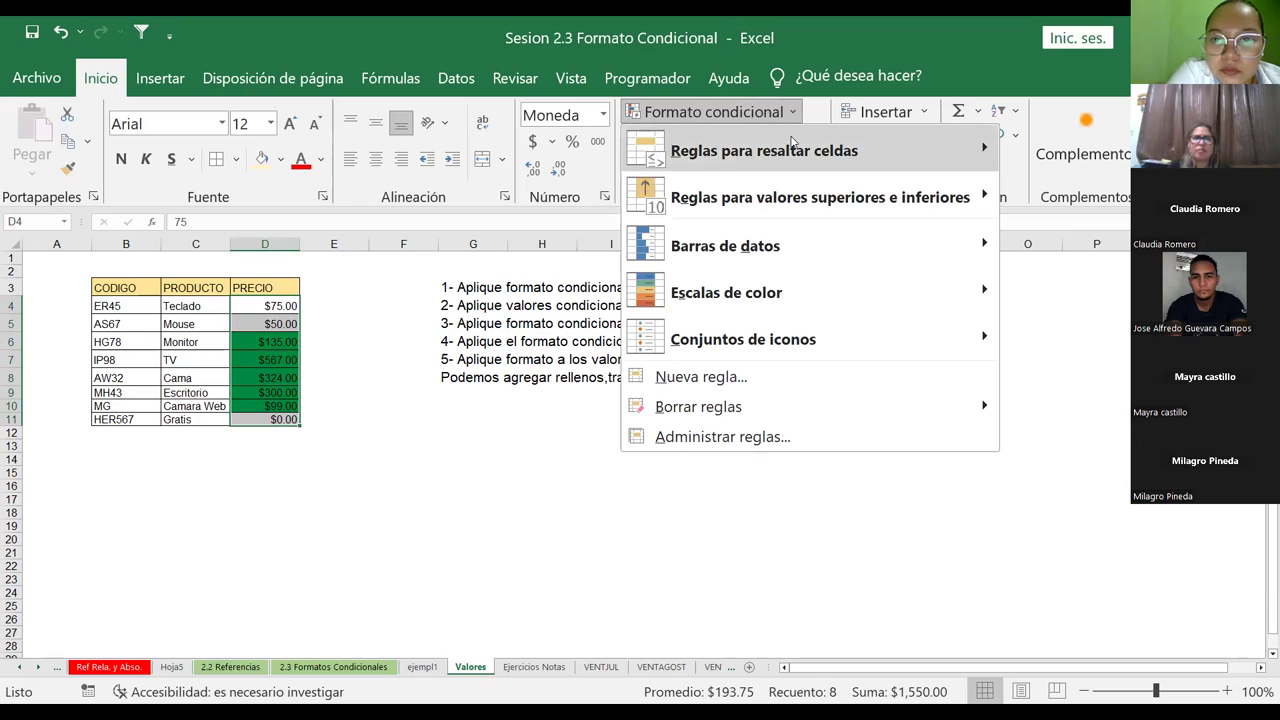
{"action": "mouse_move", "coordinate": [792, 141]}
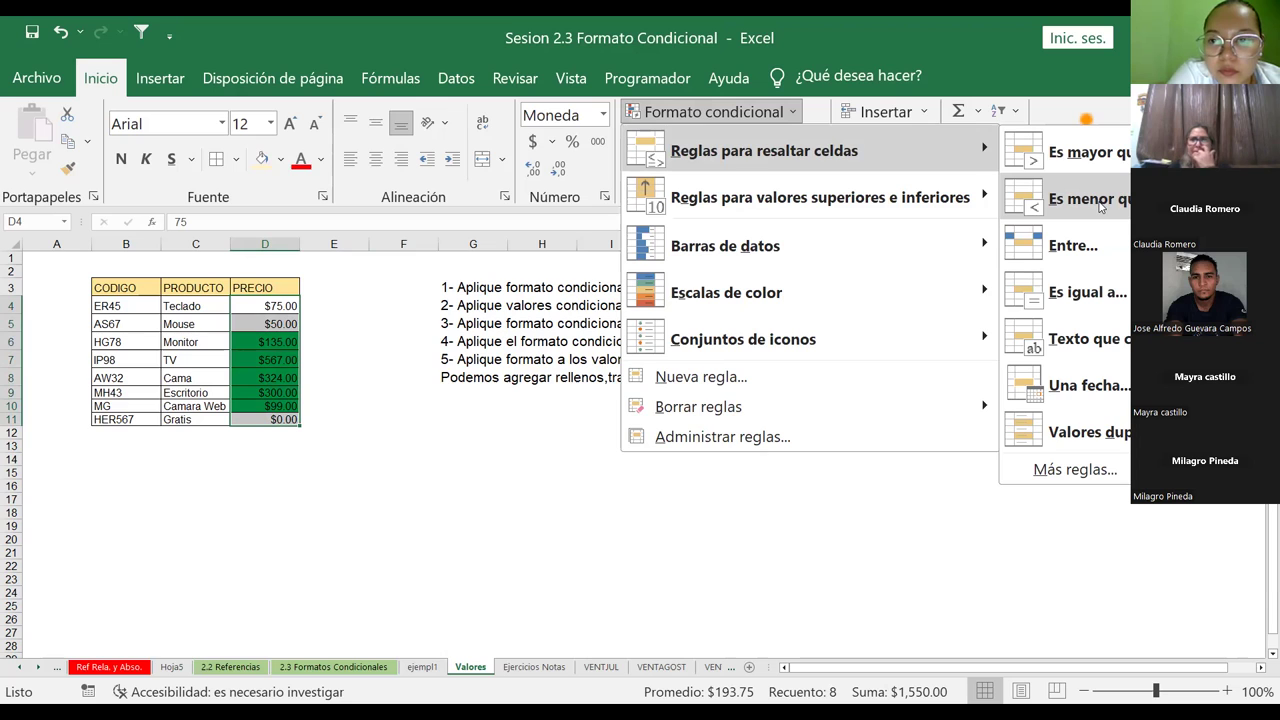
{"action": "left_click", "coordinate": [1090, 199]}
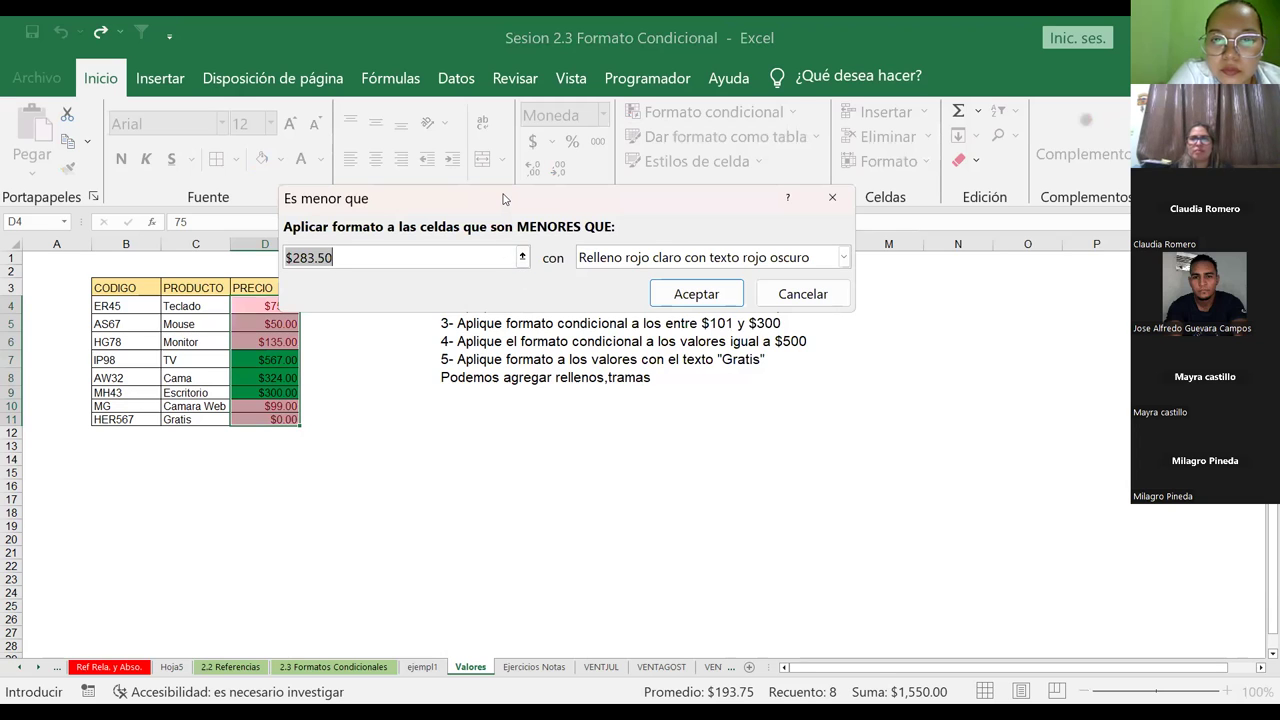
{"action": "left_click_drag", "start_coordinate": [505, 199], "coordinate": [543, 135]}
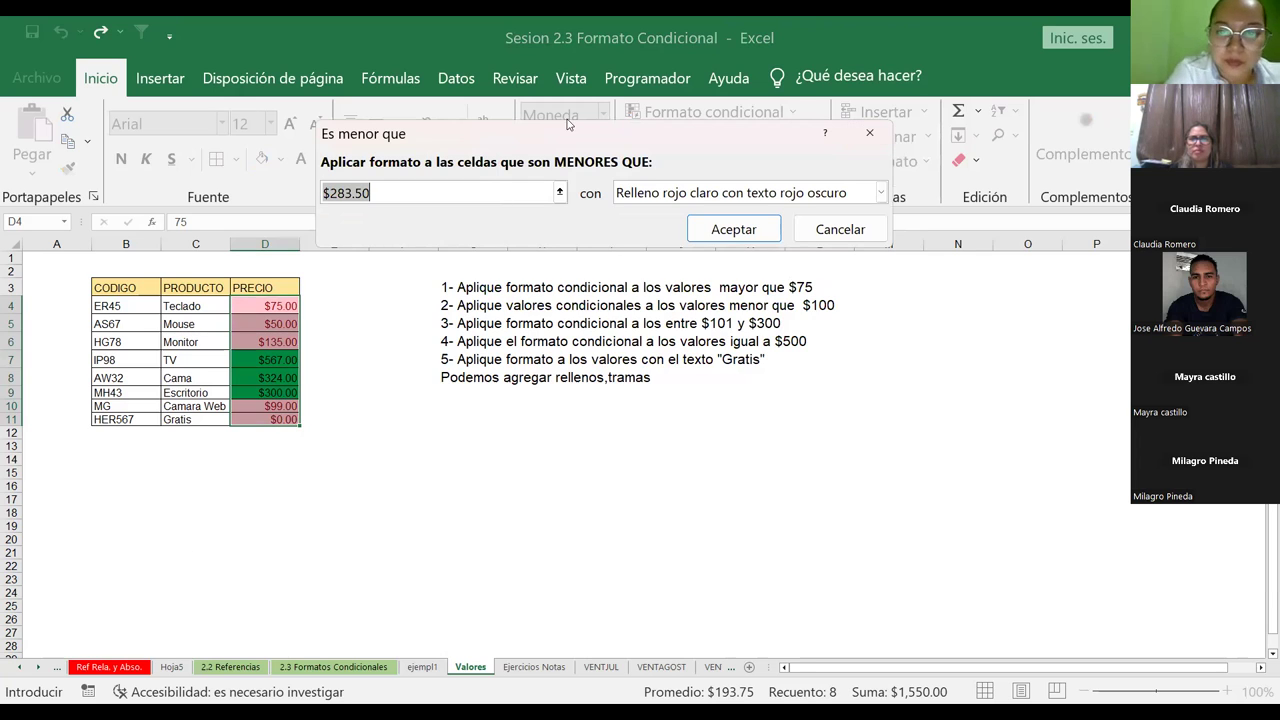
{"action": "type", "text": "100"}
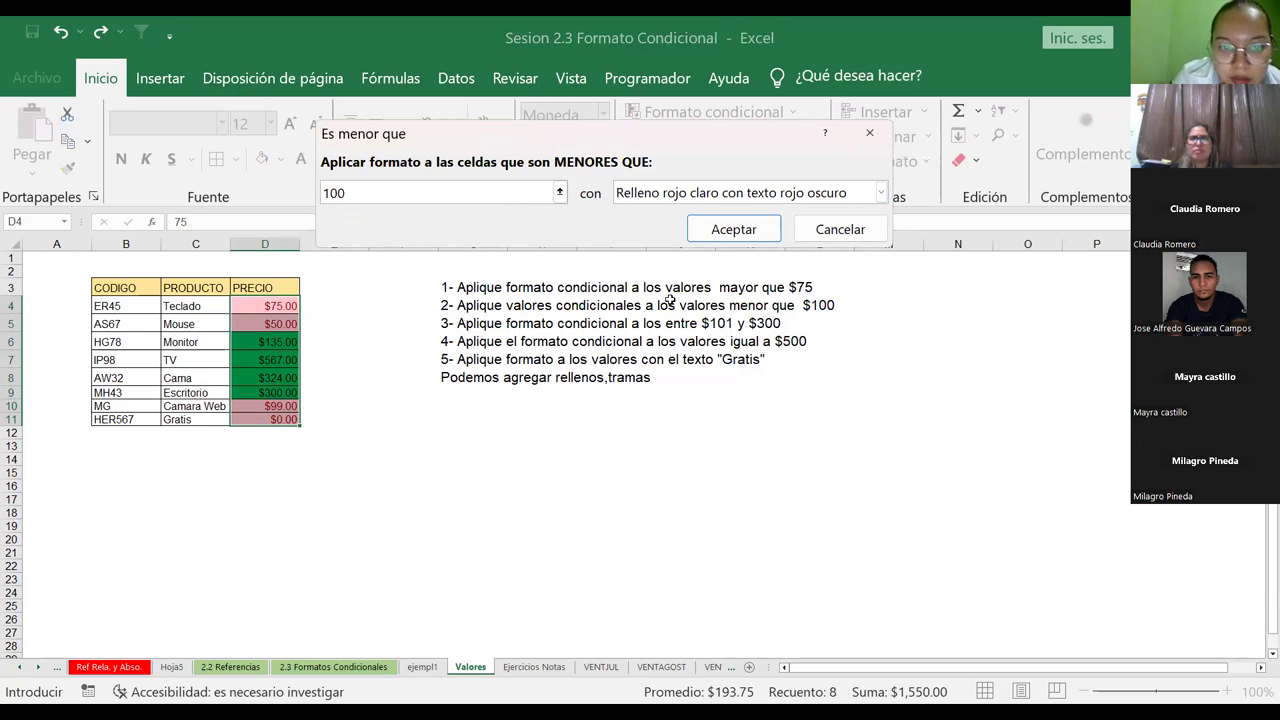
{"action": "left_click", "coordinate": [880, 193]}
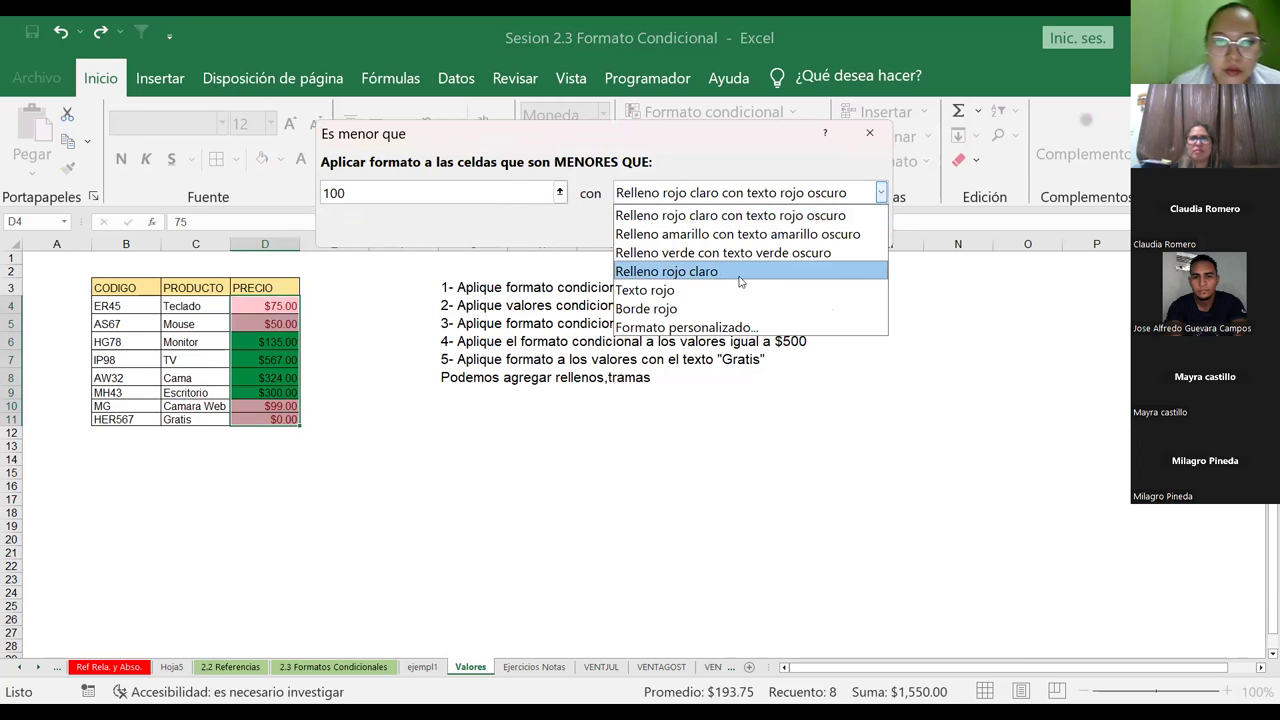
Step: Give the less-than-100 rule a custom Desde la esquina gradient fill and apply it
{"action": "left_click", "coordinate": [712, 327]}
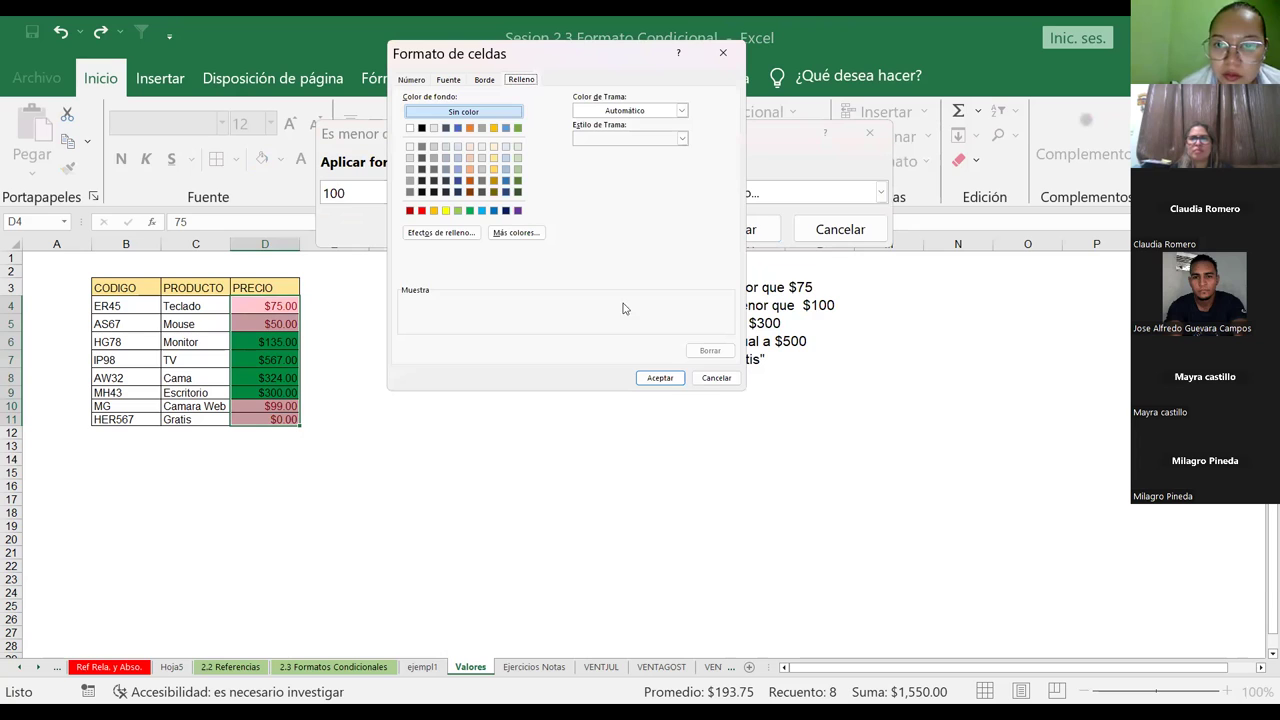
{"action": "left_click", "coordinate": [435, 236]}
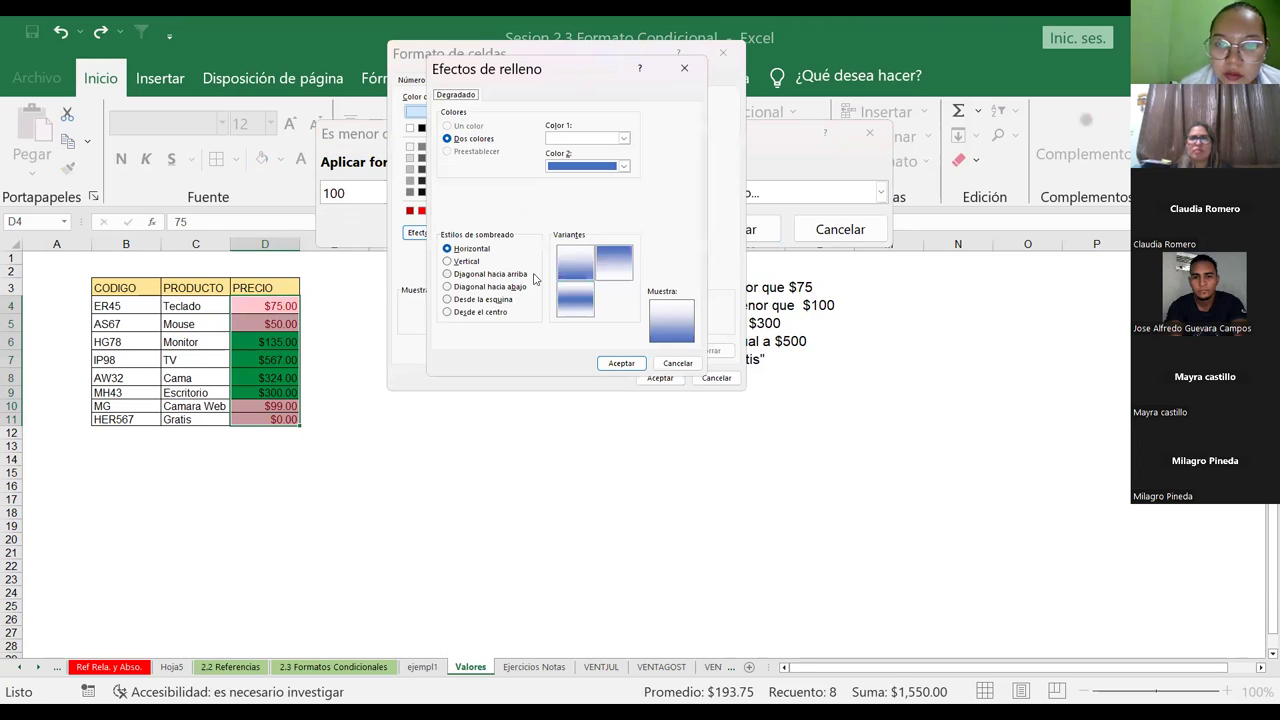
{"action": "left_click", "coordinate": [480, 274]}
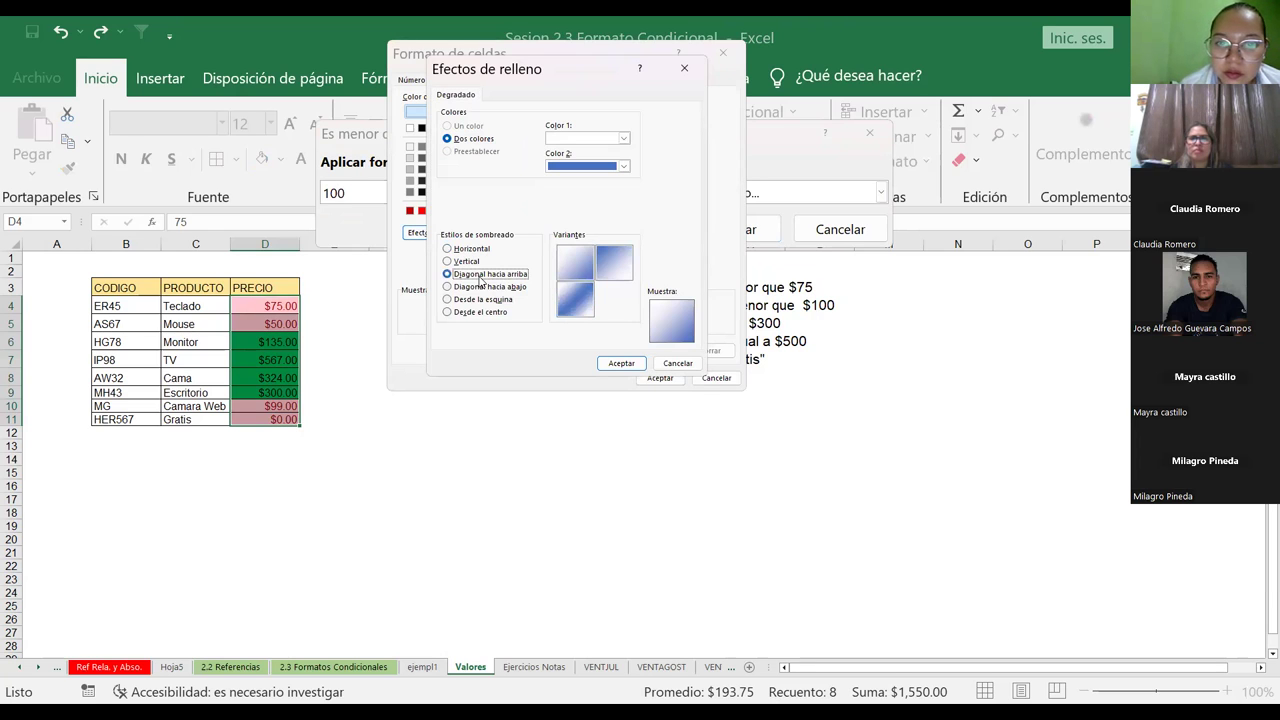
{"action": "left_click", "coordinate": [466, 262]}
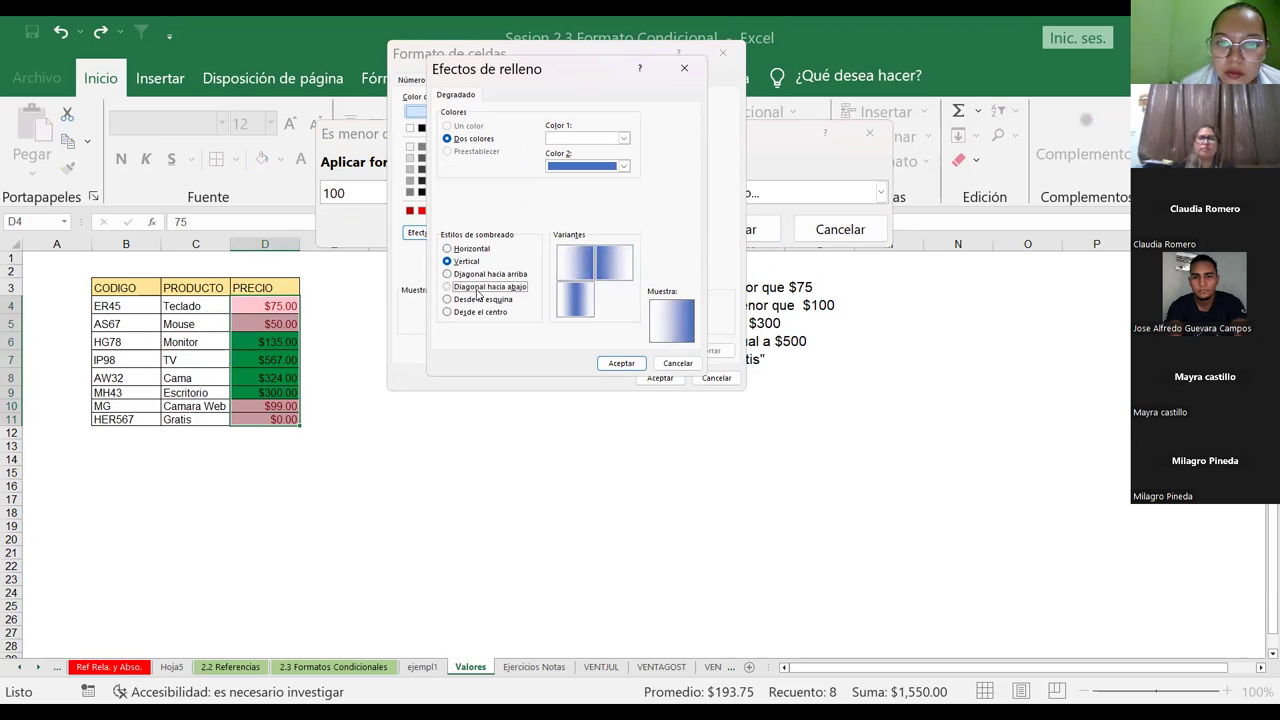
{"action": "left_click", "coordinate": [484, 287]}
{"action": "left_click", "coordinate": [484, 300]}
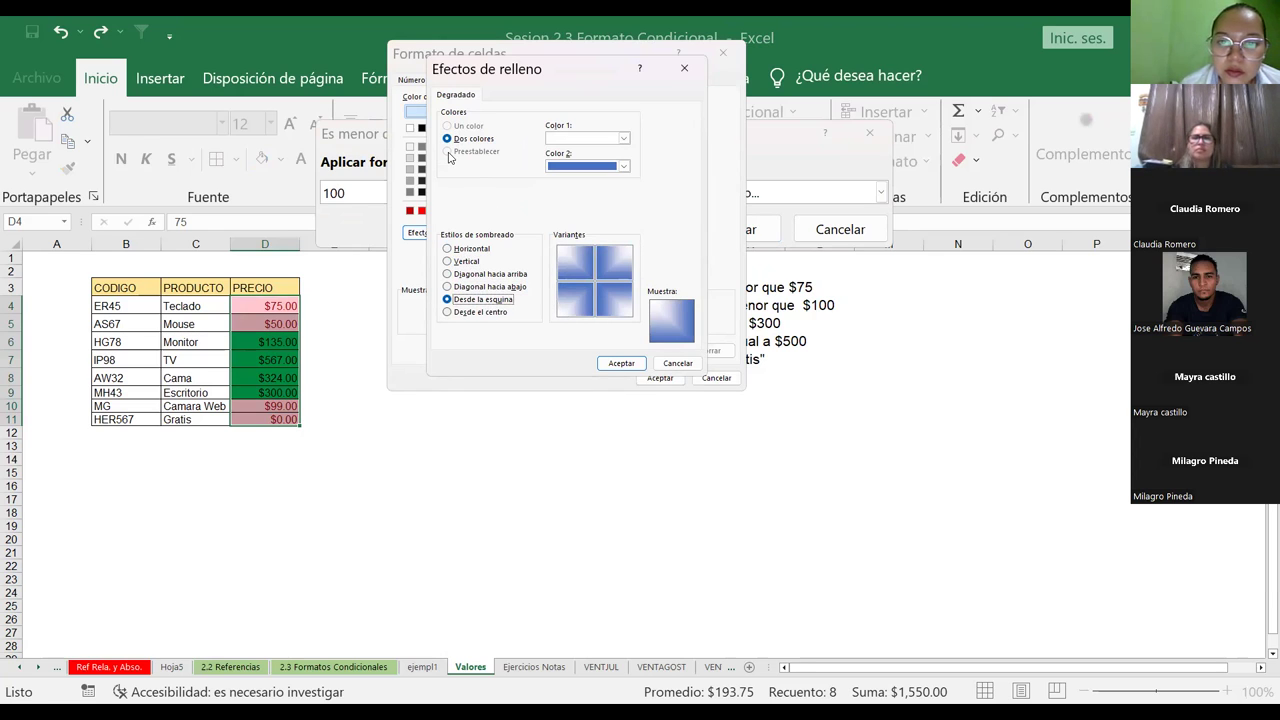
{"action": "left_click", "coordinate": [621, 363]}
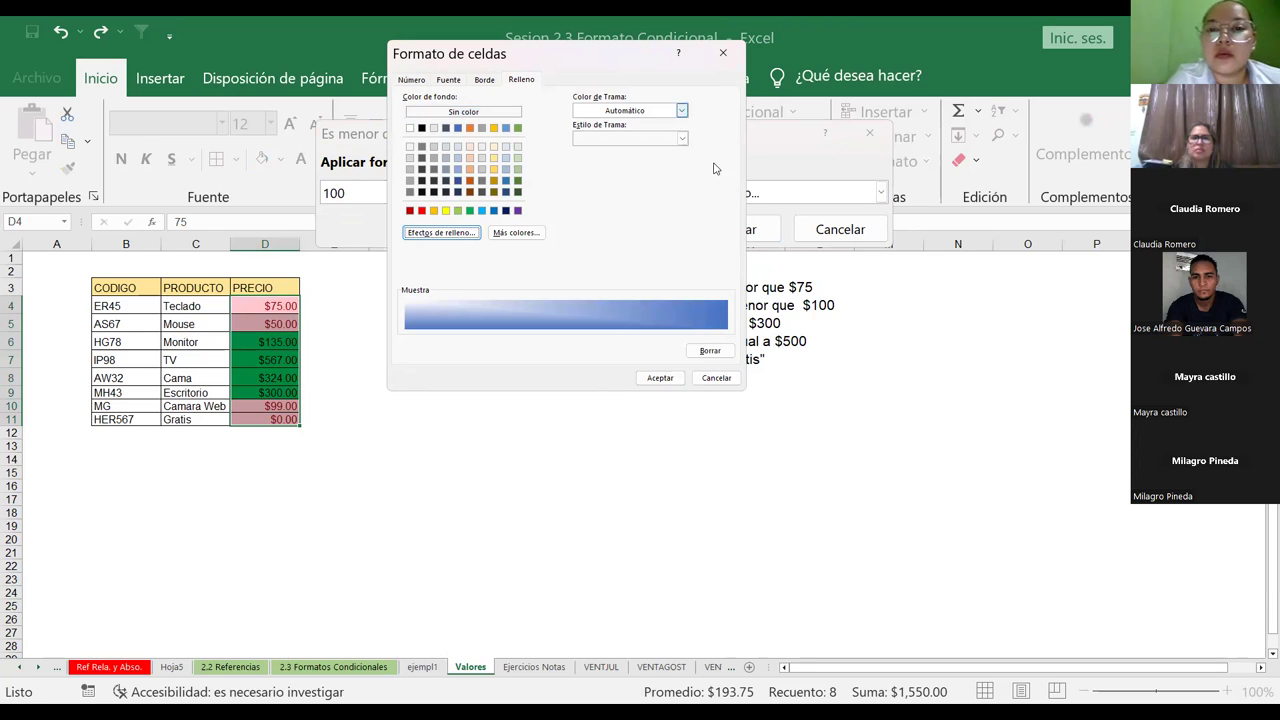
{"action": "left_click", "coordinate": [665, 383]}
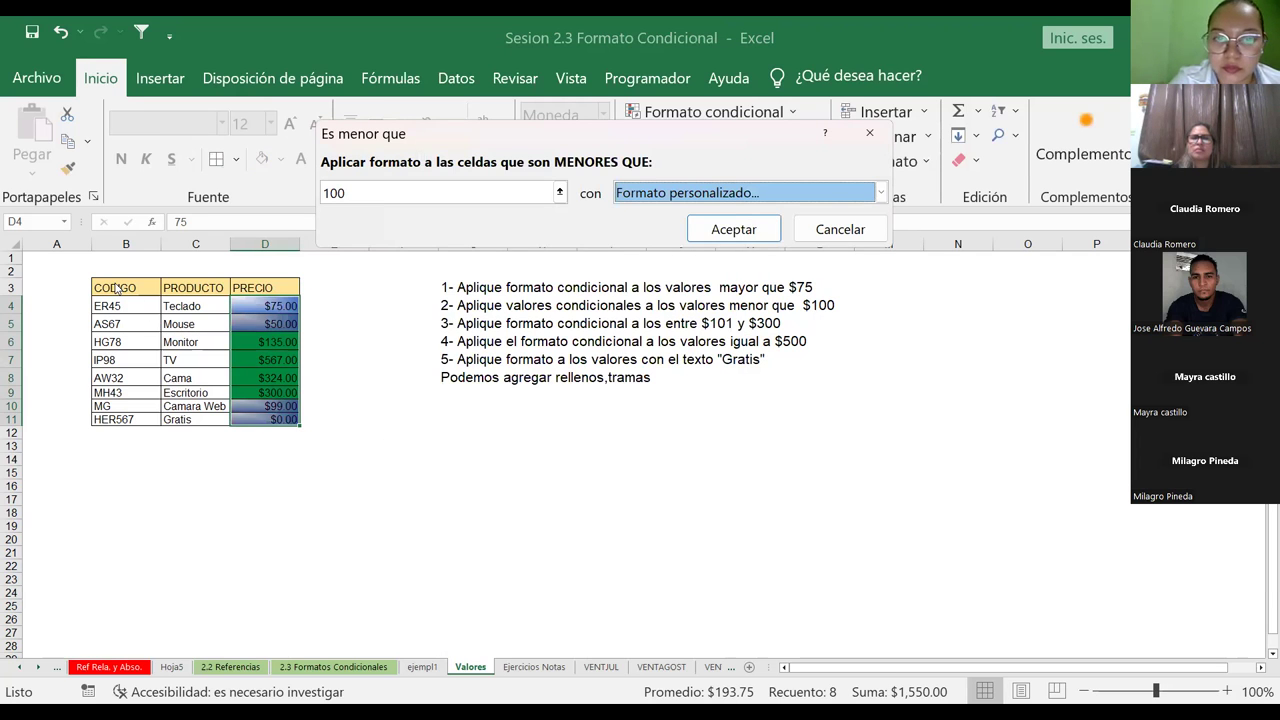
{"action": "left_click", "coordinate": [734, 230]}
{"action": "left_click", "coordinate": [516, 406]}
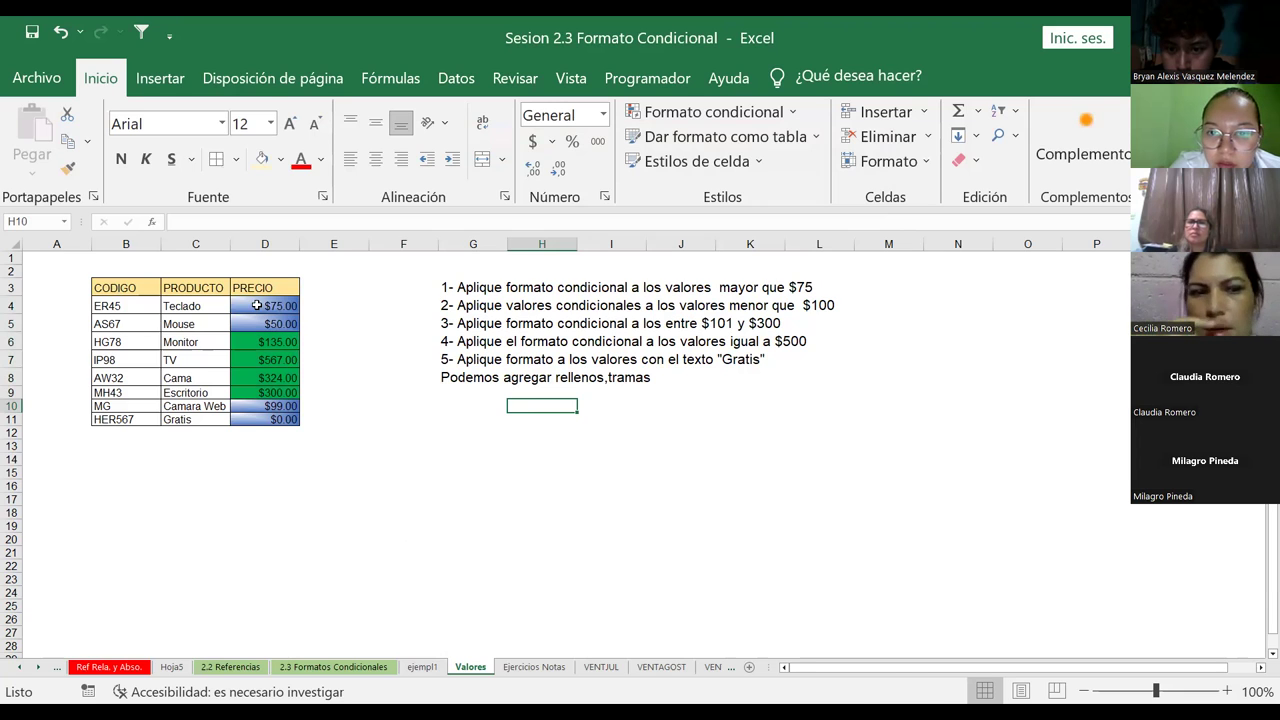
Step: Select cells D4 through D11 holding the PRECIO prices
{"action": "left_click_drag", "start_coordinate": [257, 305], "coordinate": [265, 420]}
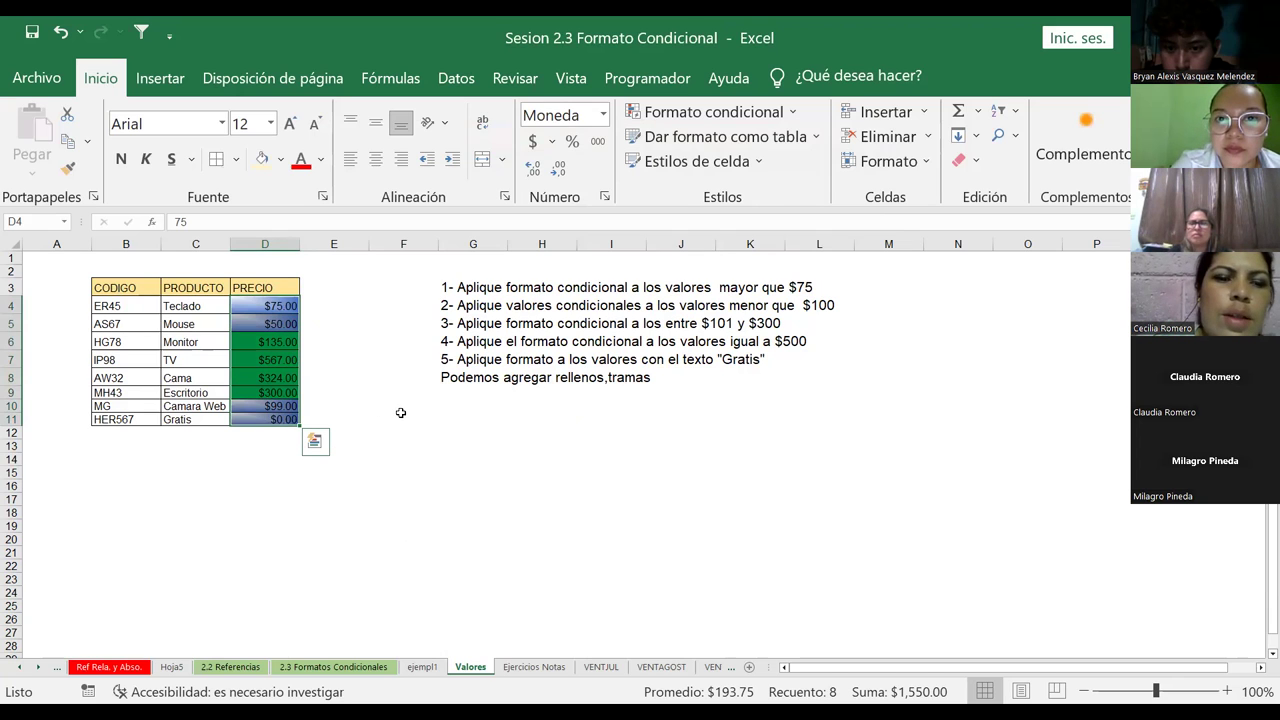
Step: Start an Entre highlight rule on the prices with bounds 101 and 300
{"action": "left_click", "coordinate": [793, 116]}
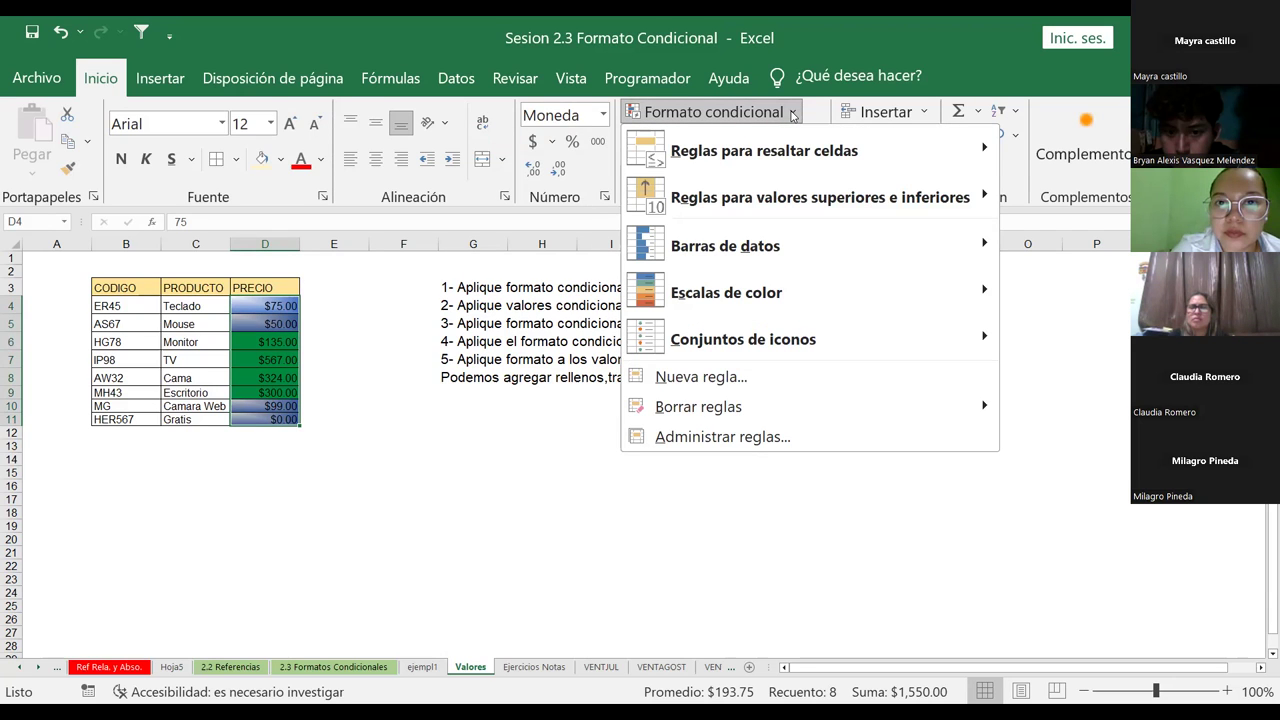
{"action": "mouse_move", "coordinate": [818, 163]}
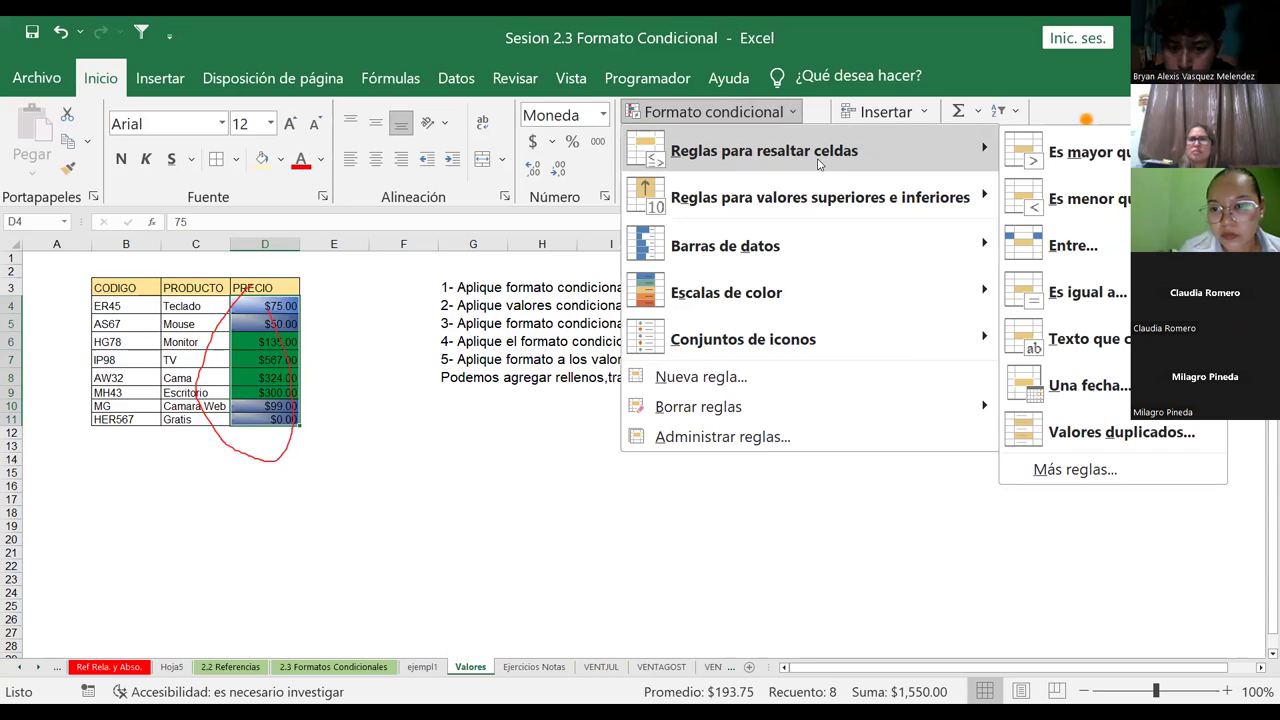
{"action": "left_click", "coordinate": [1075, 255]}
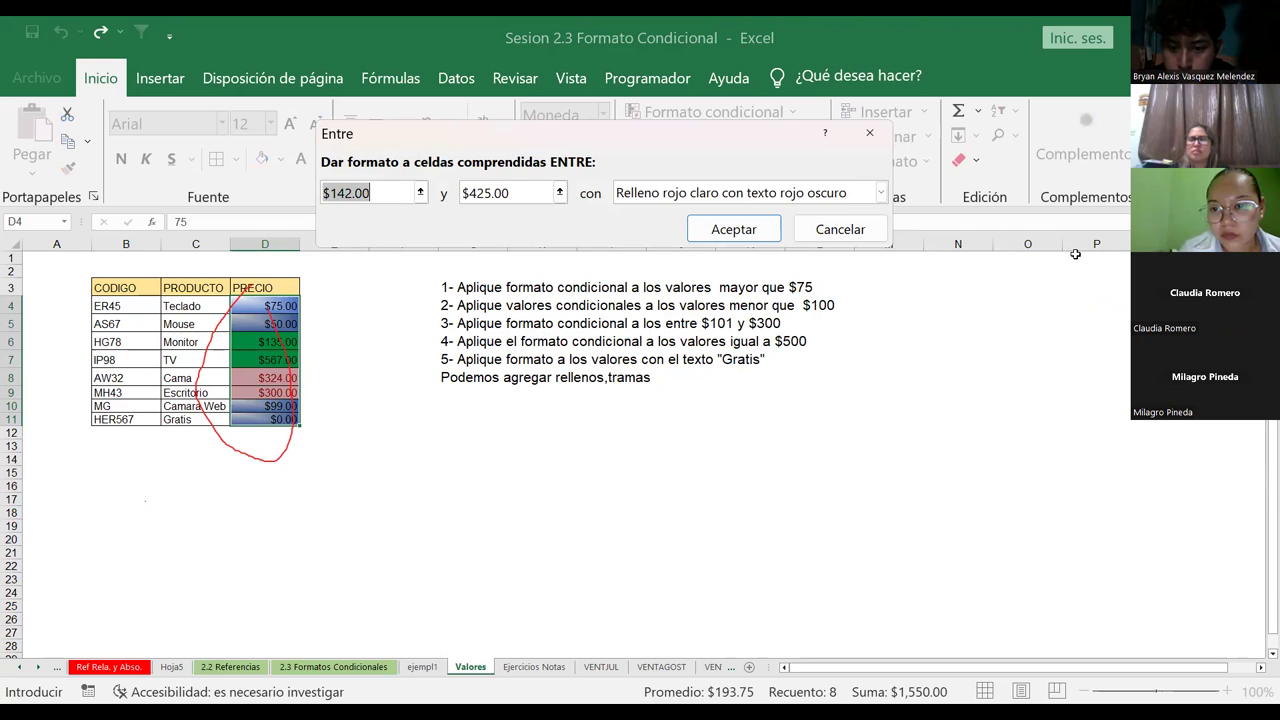
{"action": "type", "text": "101"}
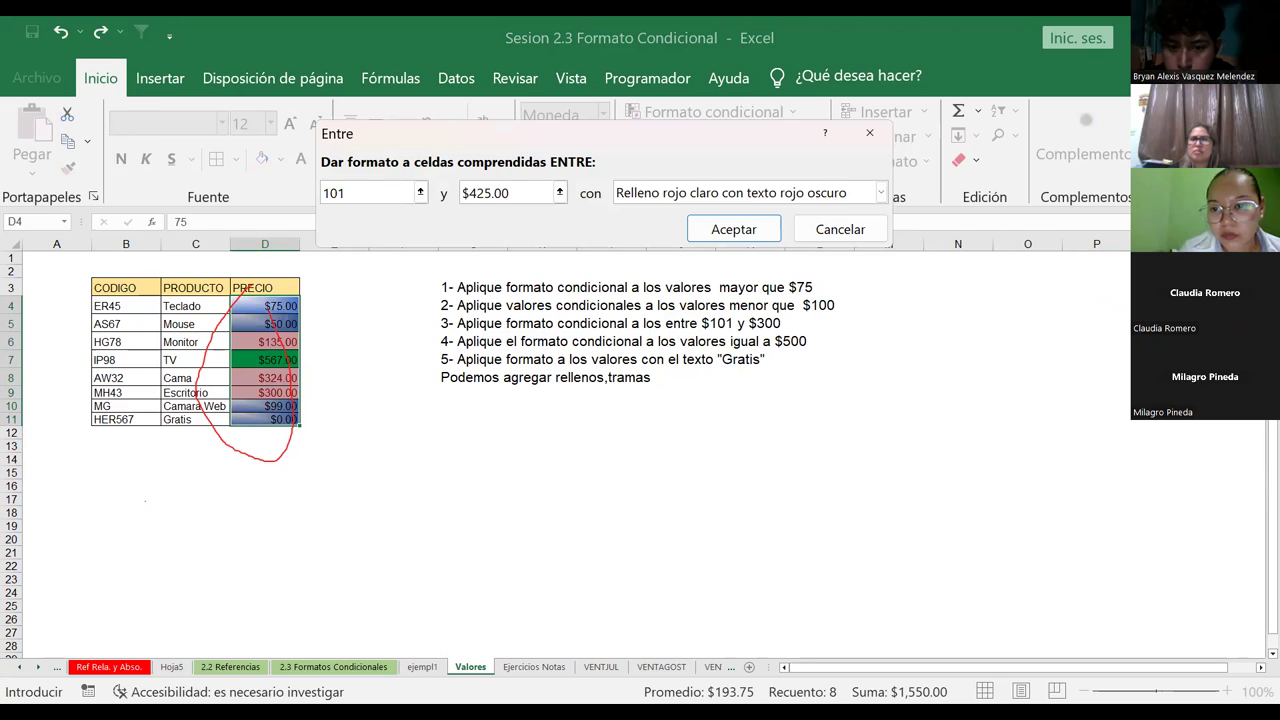
{"action": "left_click", "coordinate": [517, 193]}
{"action": "key", "text": "BackSpace"}
{"action": "key", "text": "BackSpace"}
{"action": "key", "text": "BackSpace"}
{"action": "key", "text": "BackSpace"}
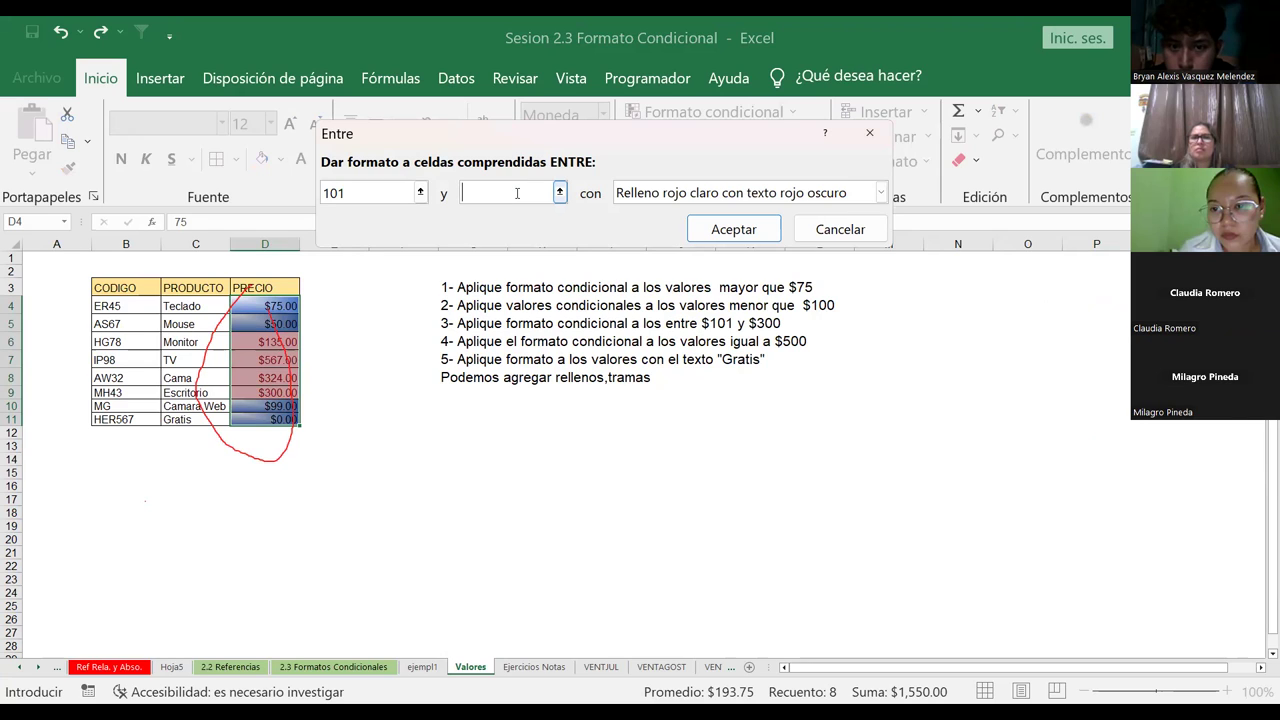
{"action": "type", "text": "300"}
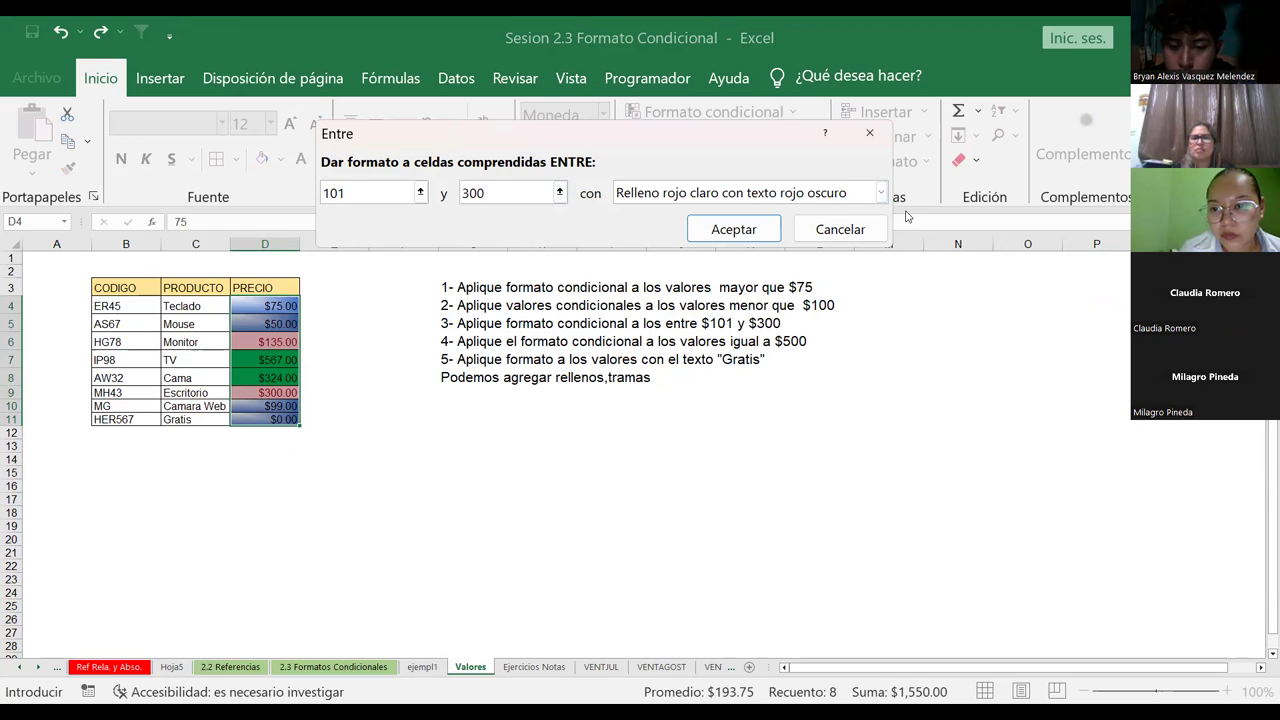
{"action": "left_click", "coordinate": [881, 193]}
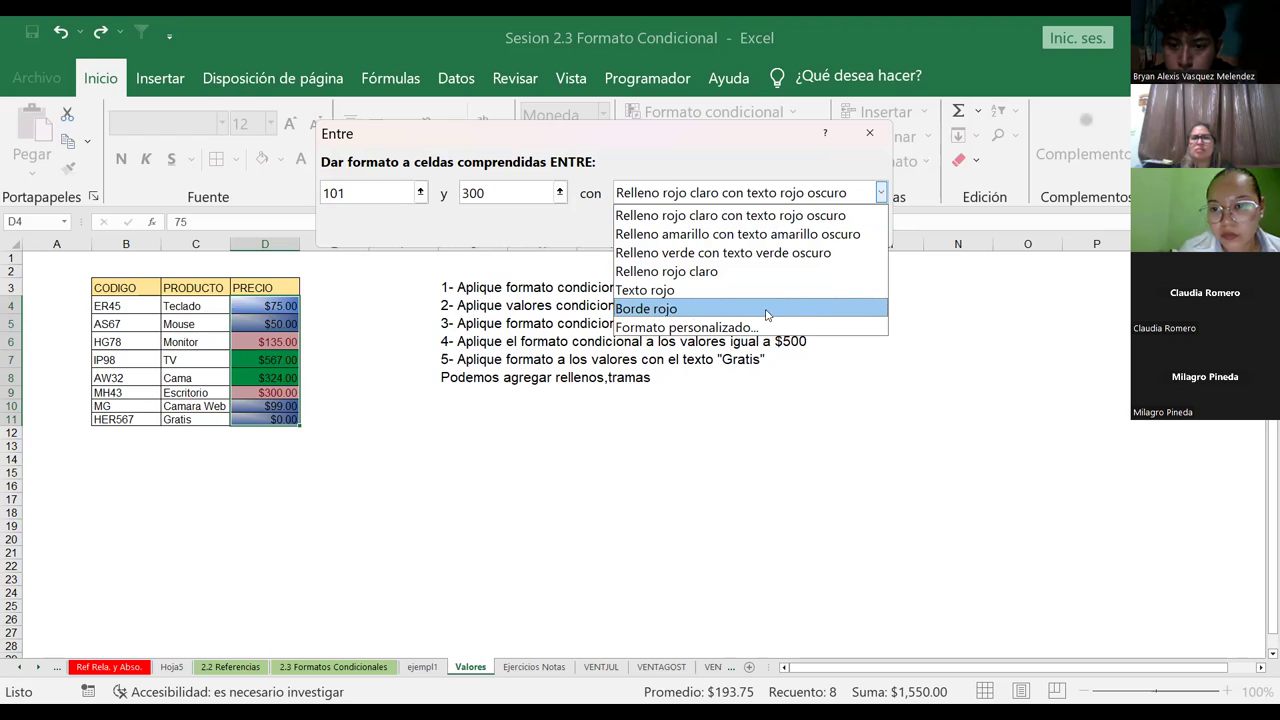
Step: Give the 101–300 rule a custom blue-purple-to-green two-colour gradient fill and apply it
{"action": "left_click", "coordinate": [719, 328]}
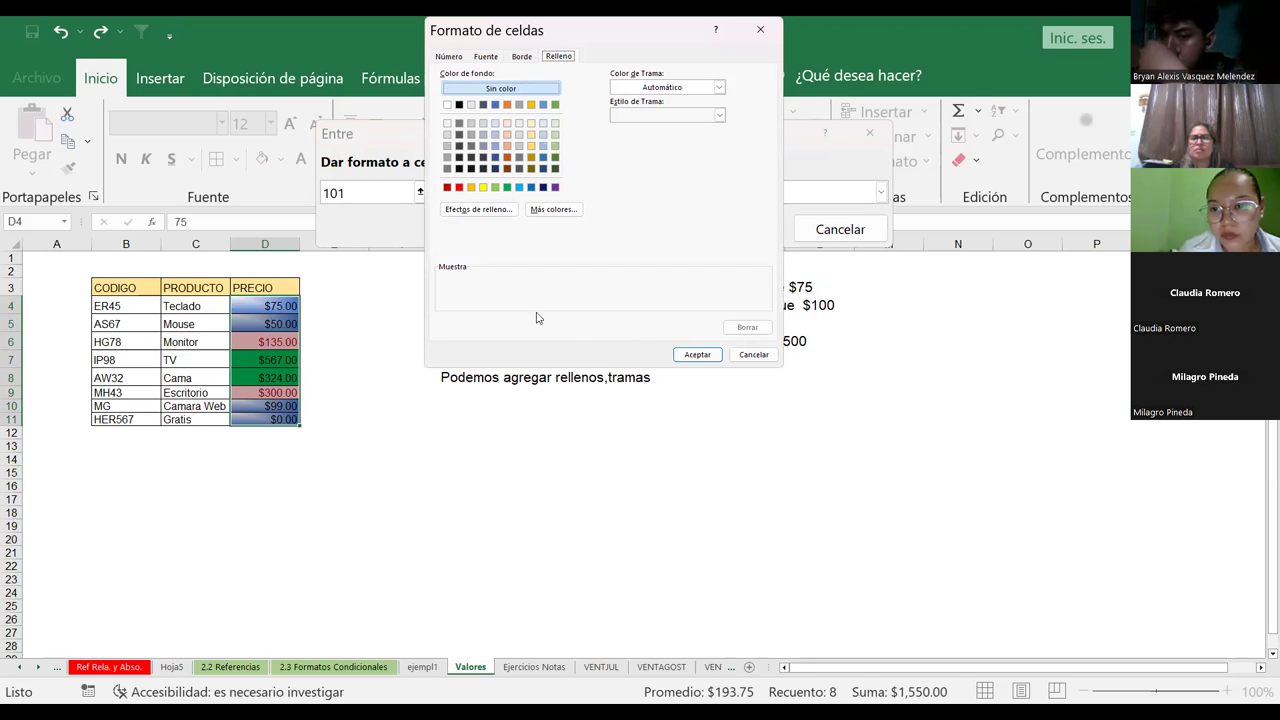
{"action": "left_click", "coordinate": [498, 210]}
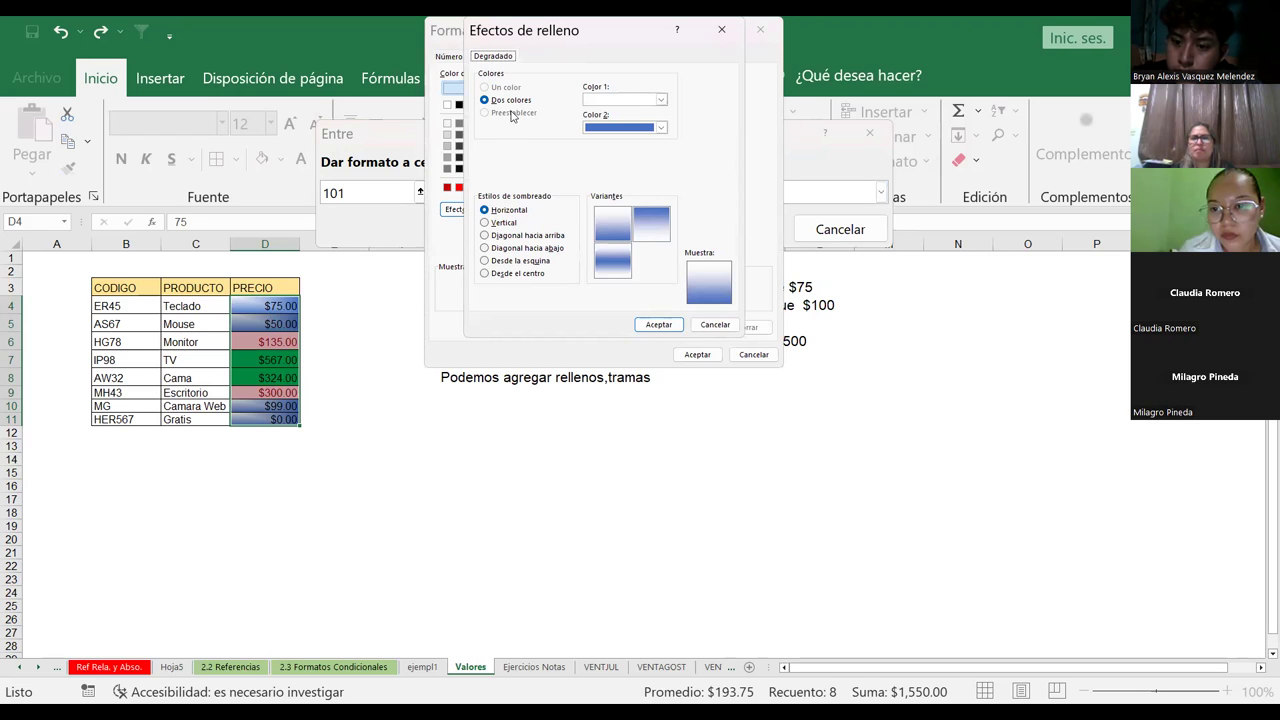
{"action": "left_click", "coordinate": [661, 100]}
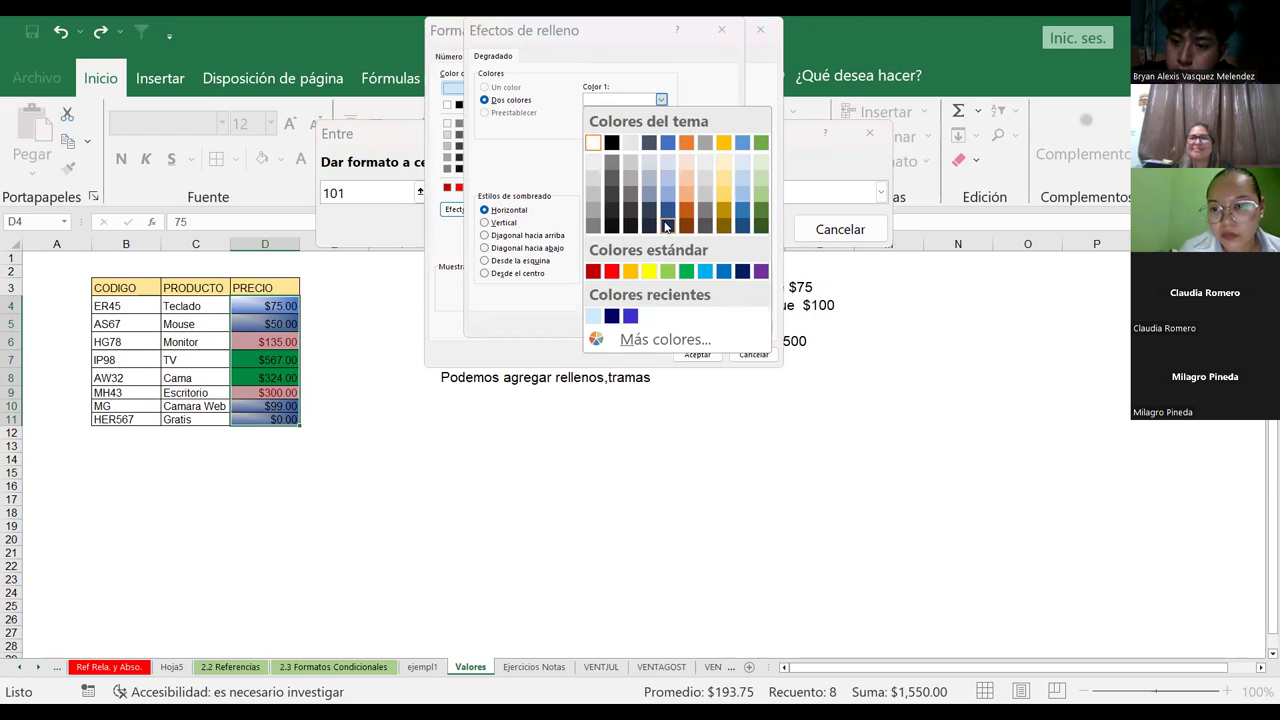
{"action": "left_click", "coordinate": [630, 316]}
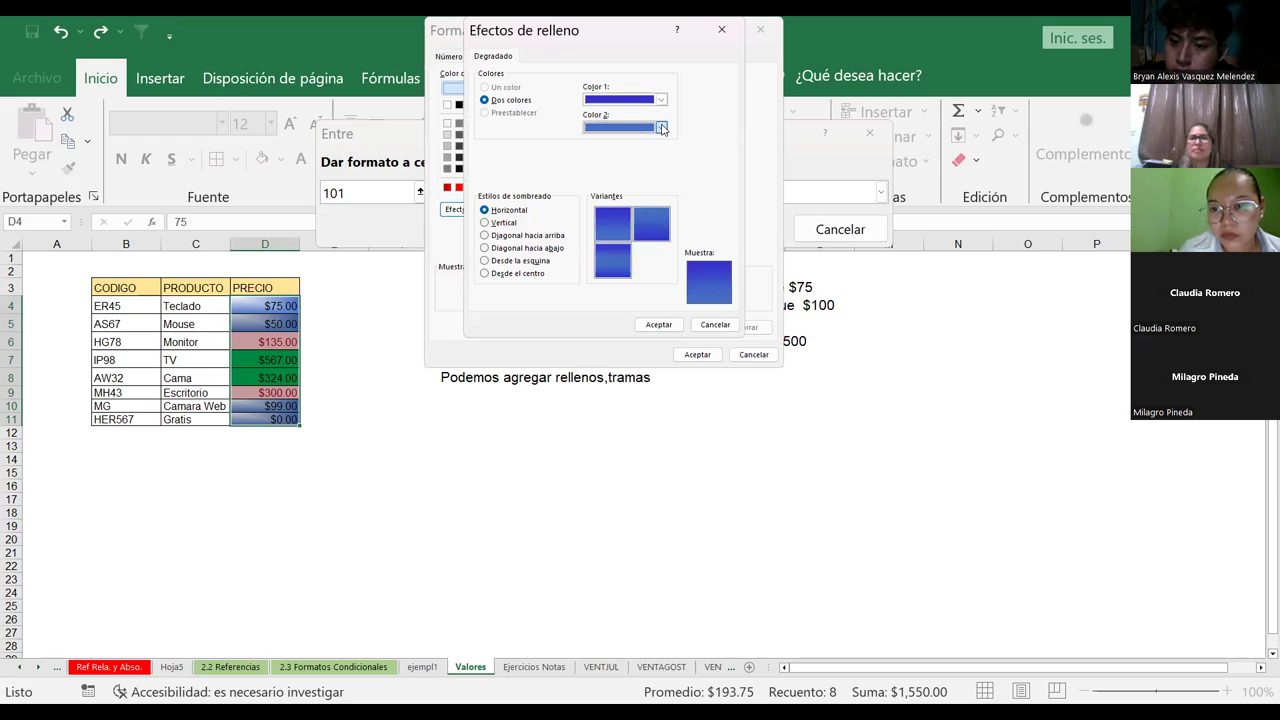
{"action": "left_click", "coordinate": [661, 127]}
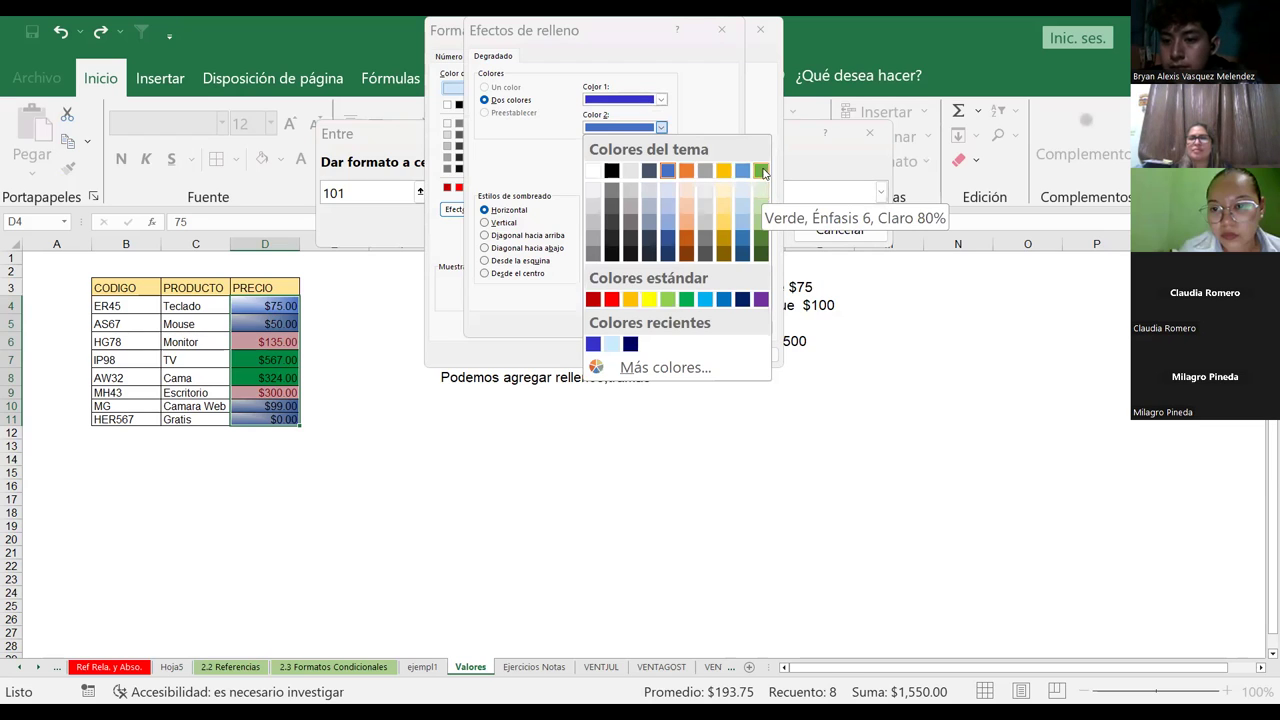
{"action": "left_click", "coordinate": [761, 170]}
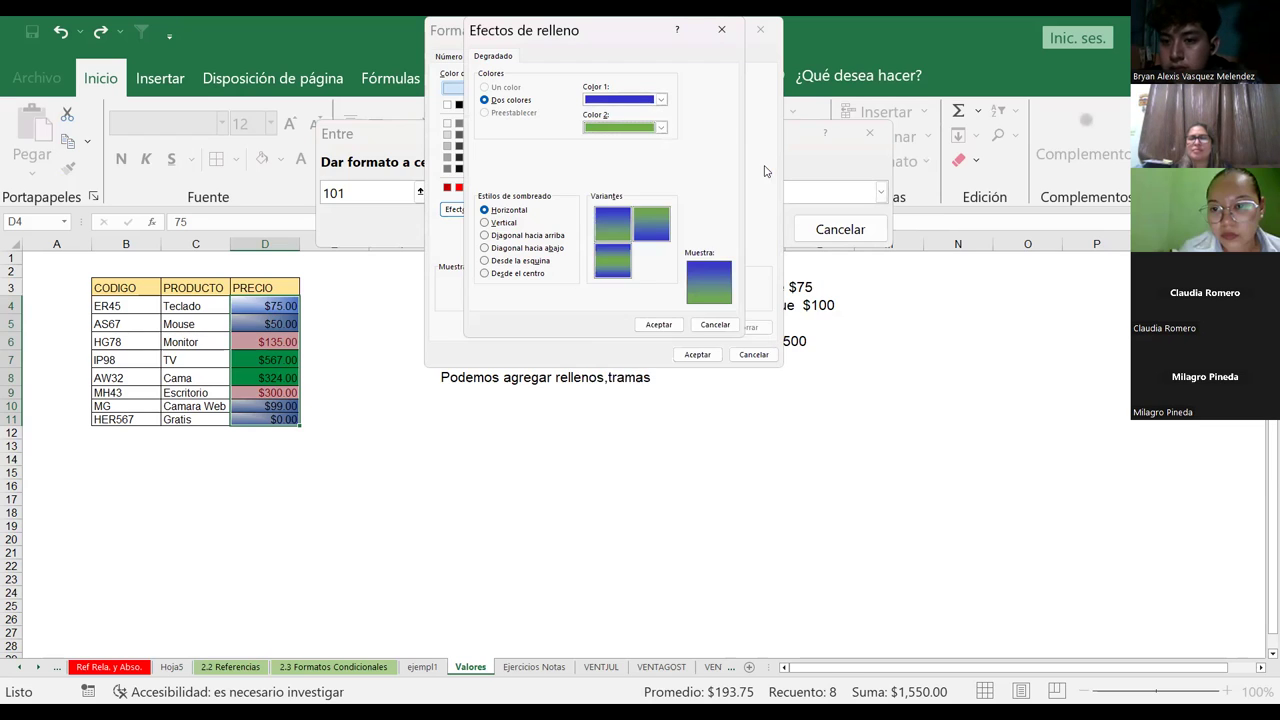
{"action": "left_click", "coordinate": [659, 325]}
{"action": "left_click", "coordinate": [700, 356]}
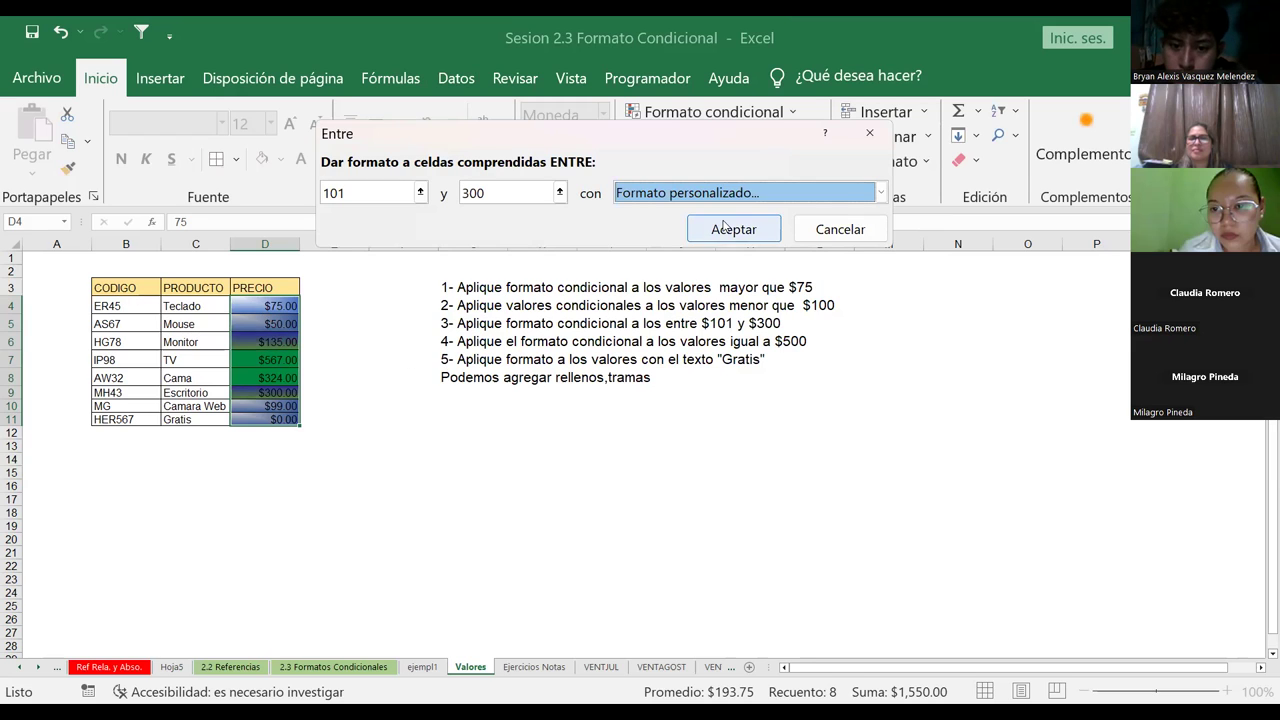
{"action": "key", "text": "Return"}
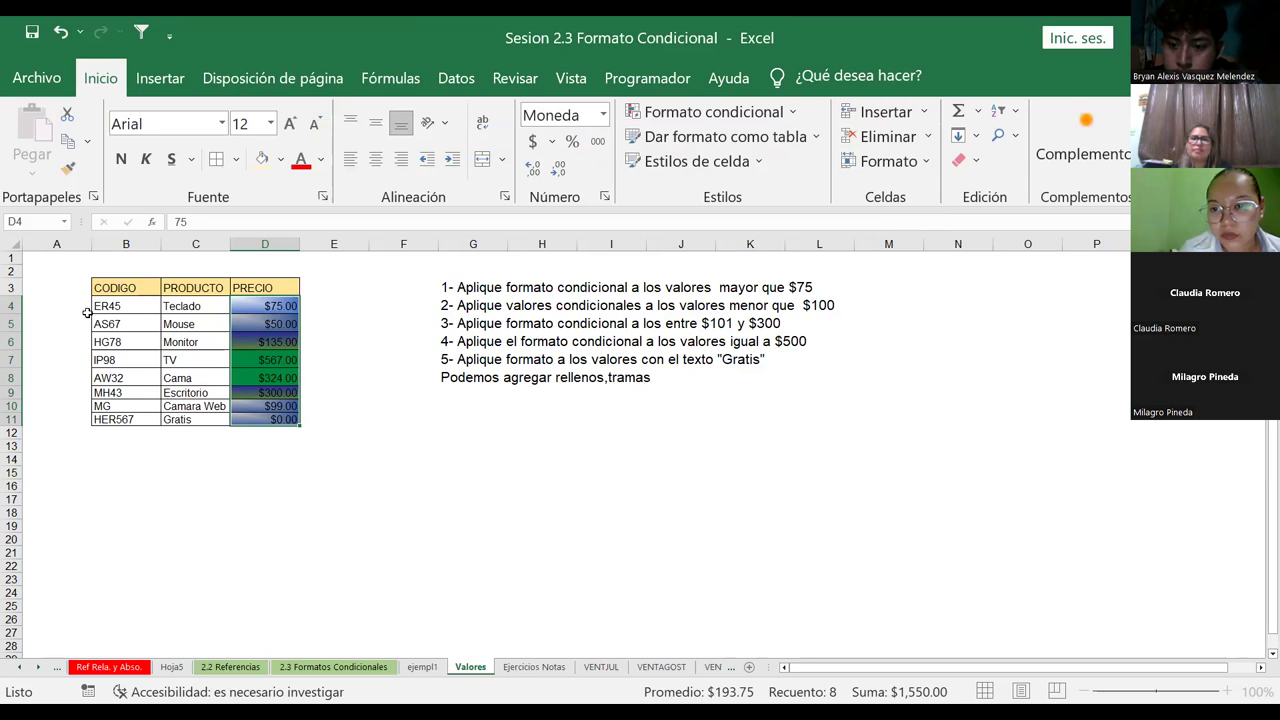
Step: Select the PRECIO price values in D4:D11
{"action": "left_click_drag", "start_coordinate": [108, 306], "coordinate": [290, 419]}
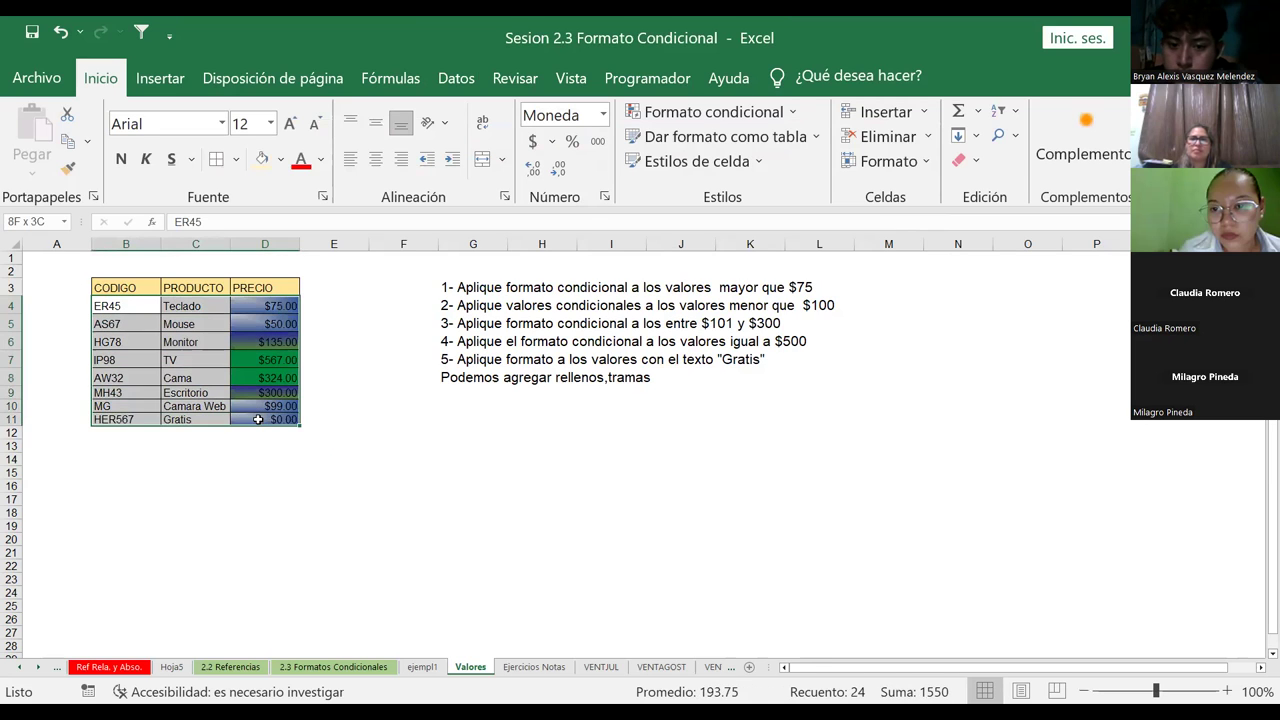
{"action": "left_click", "coordinate": [355, 414]}
{"action": "left_click_drag", "start_coordinate": [262, 305], "coordinate": [273, 414]}
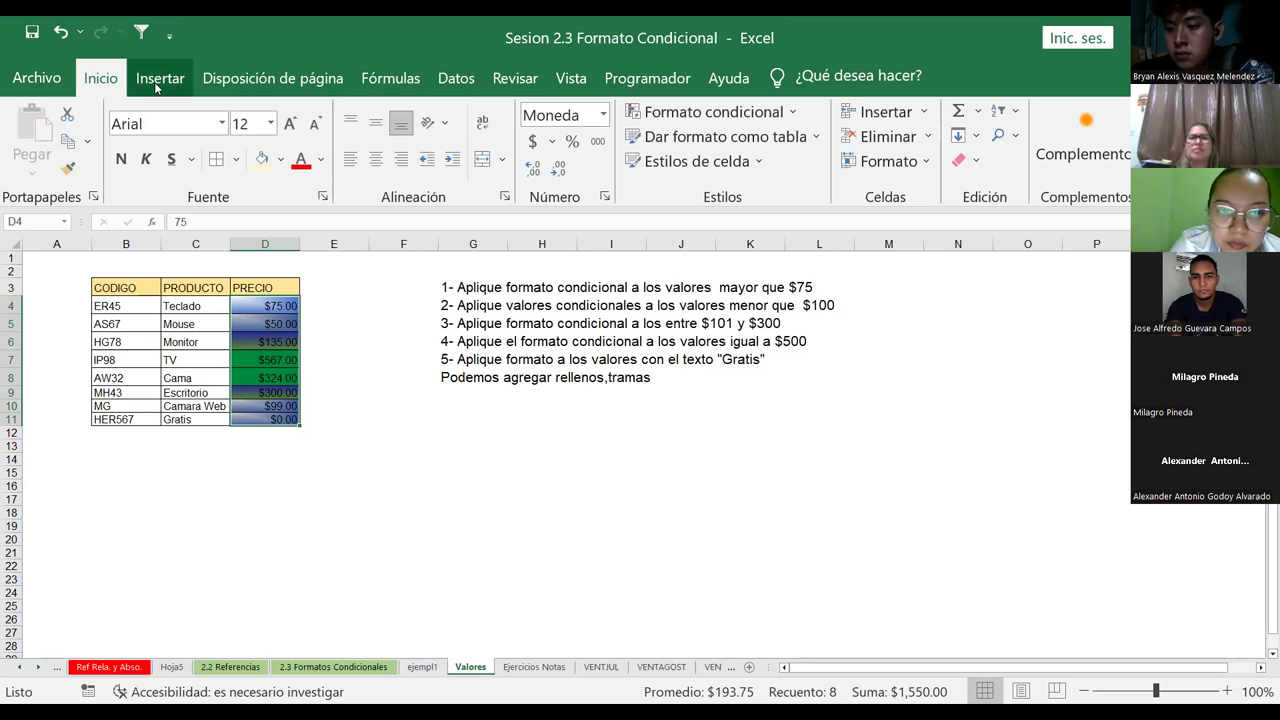
Step: Start an 'Es igual a...' highlight-cells rule for the PRECIO prices
{"action": "left_click", "coordinate": [796, 113]}
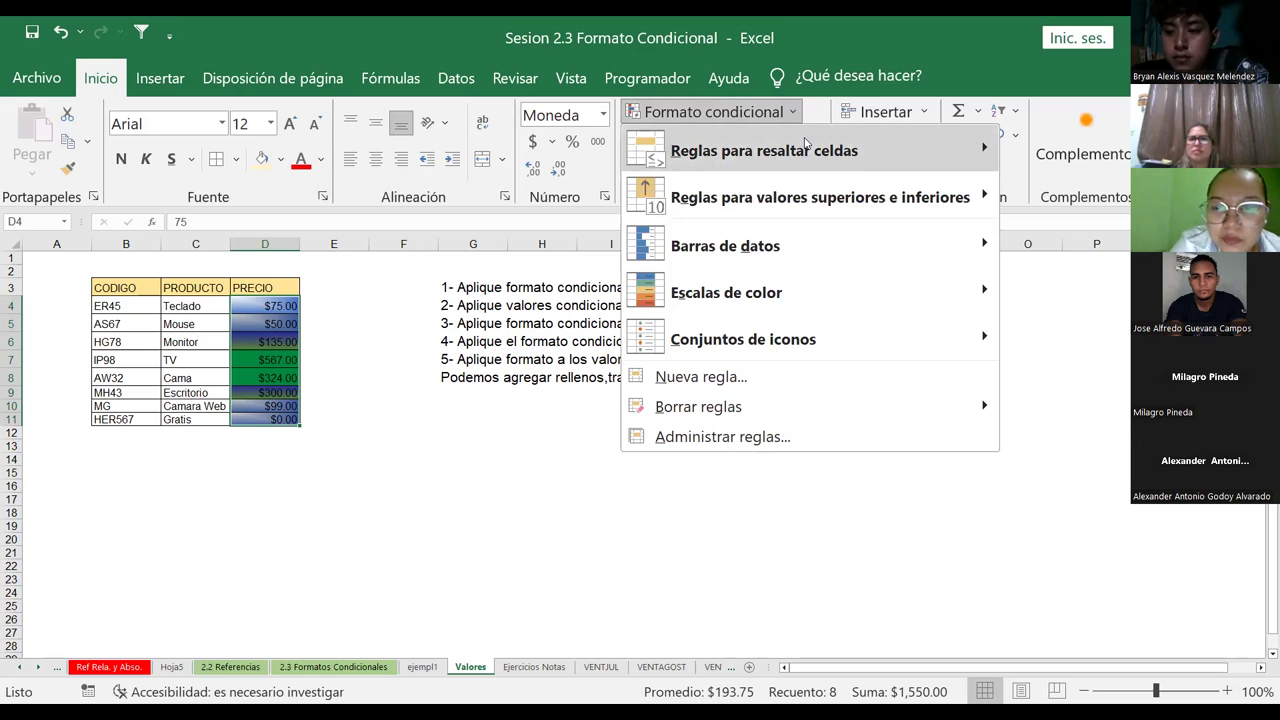
{"action": "left_click", "coordinate": [805, 142]}
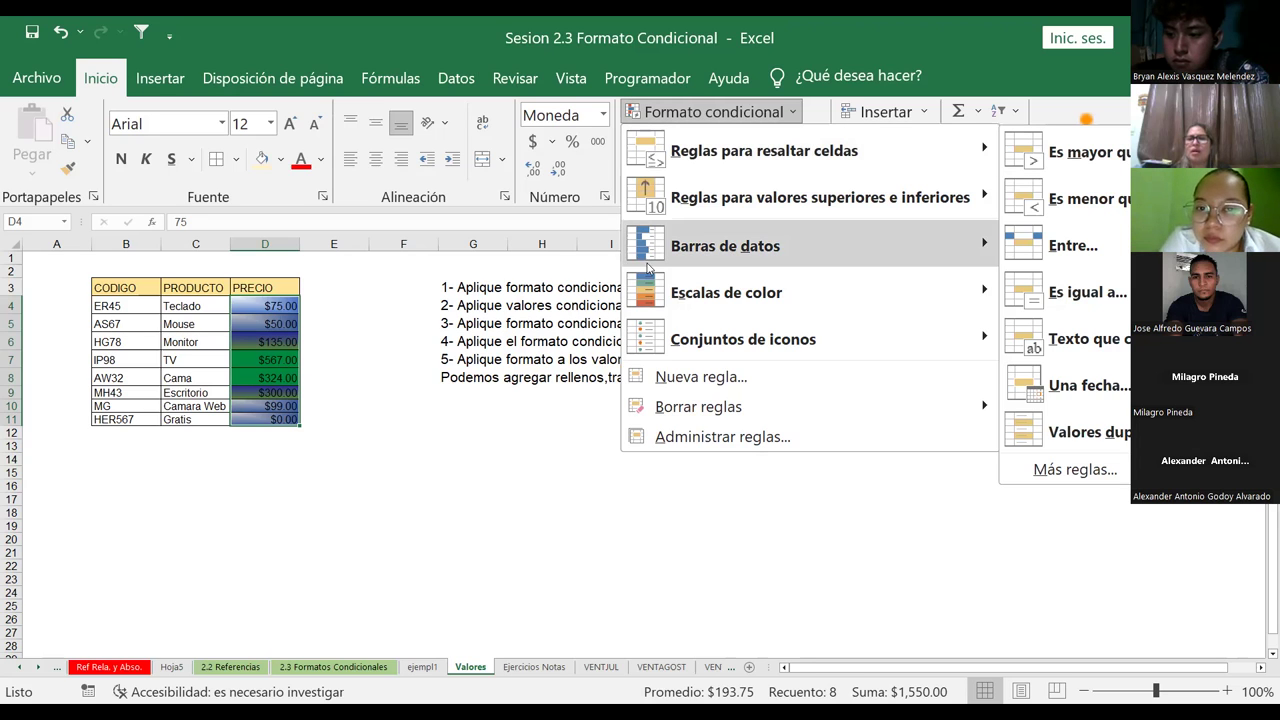
{"action": "left_click", "coordinate": [689, 376]}
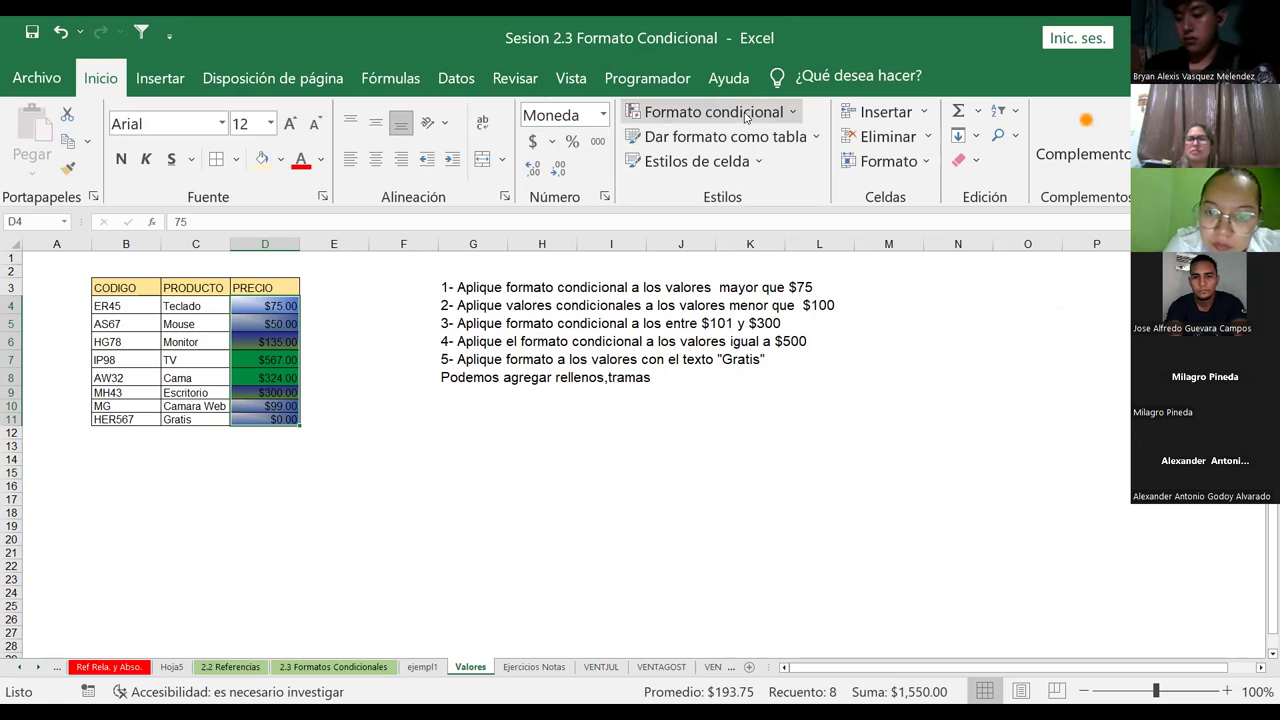
{"action": "left_click", "coordinate": [775, 112]}
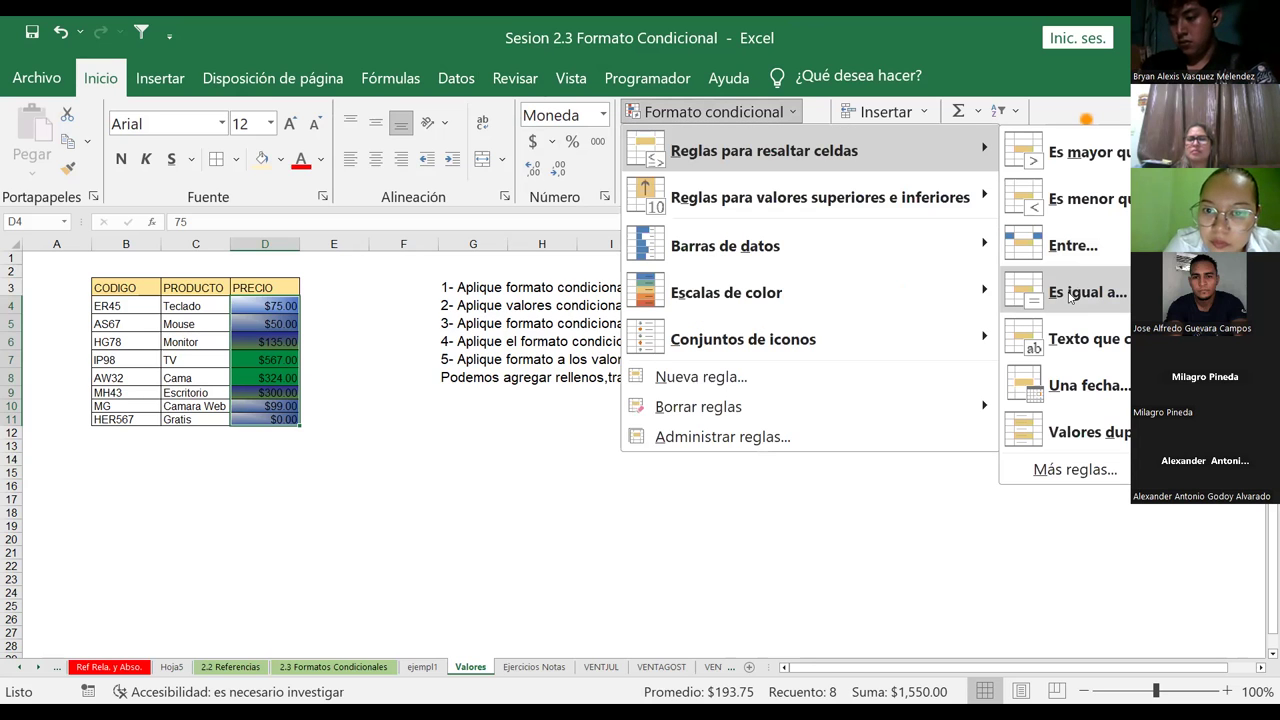
{"action": "left_click", "coordinate": [1070, 294]}
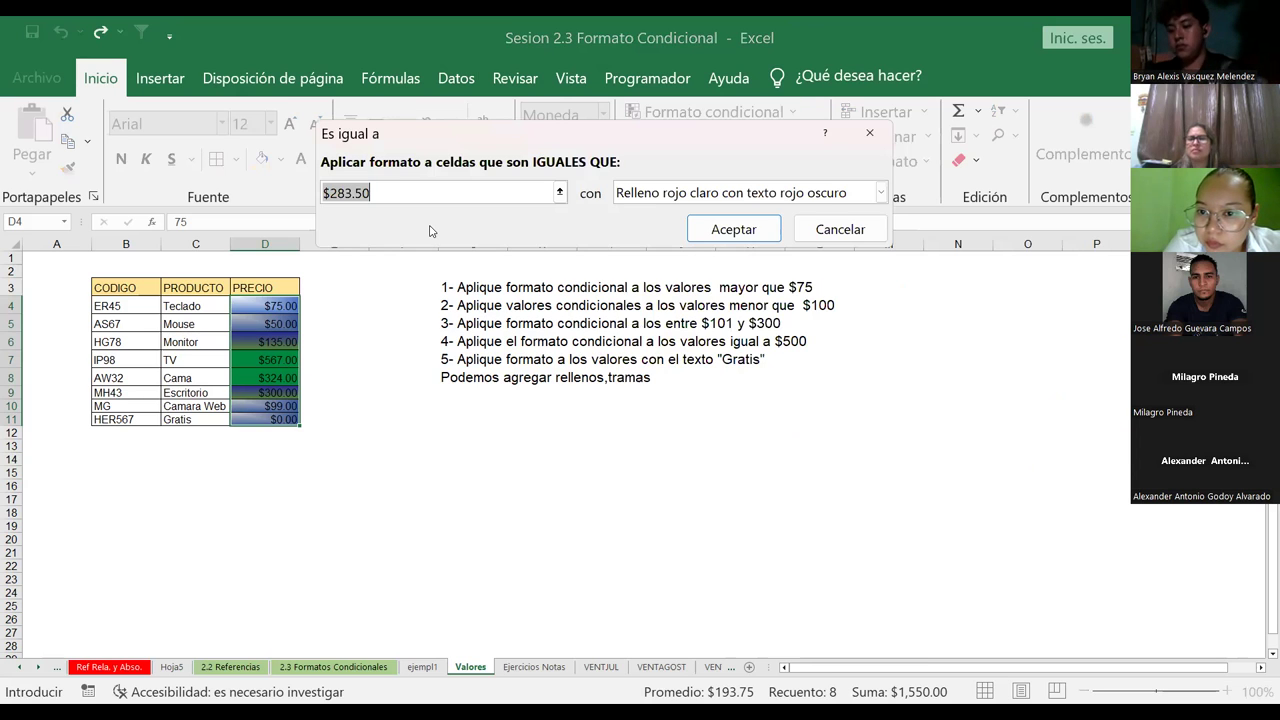
Step: Make the equal-to rule highlight the value 500 with a custom orange fill
{"action": "type", "text": "500"}
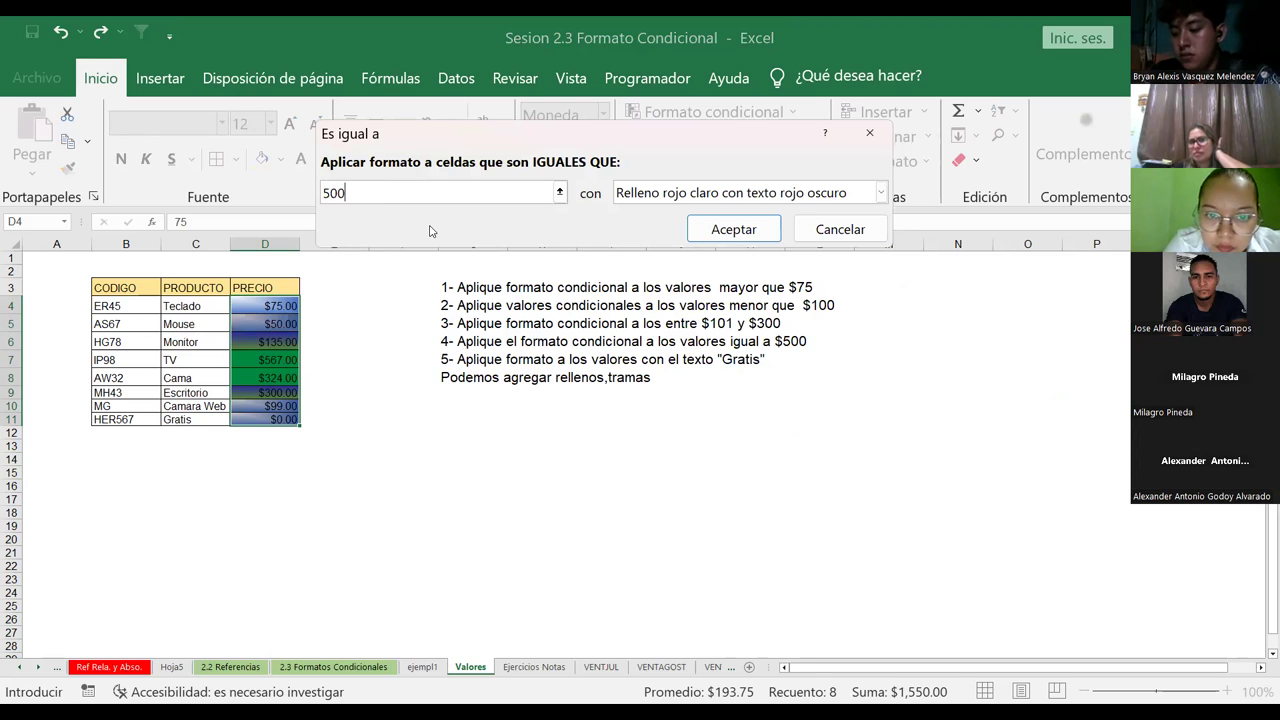
{"action": "left_click", "coordinate": [880, 194]}
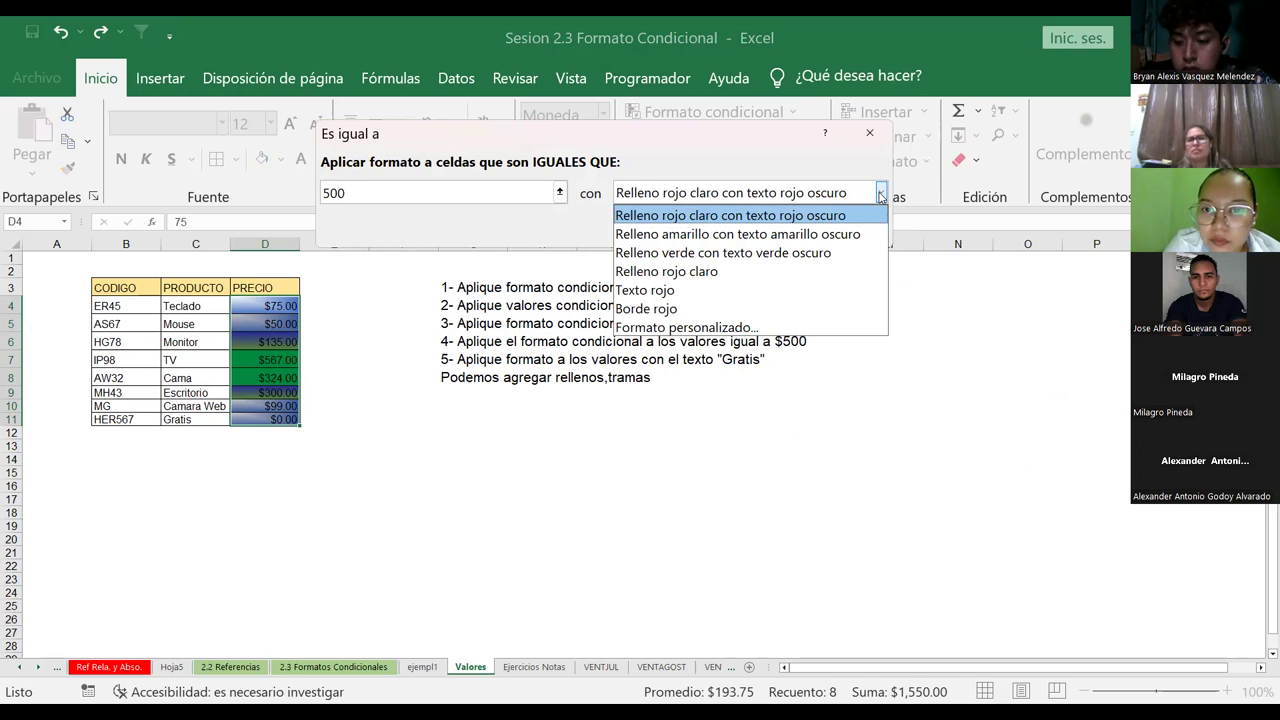
{"action": "left_click", "coordinate": [697, 327]}
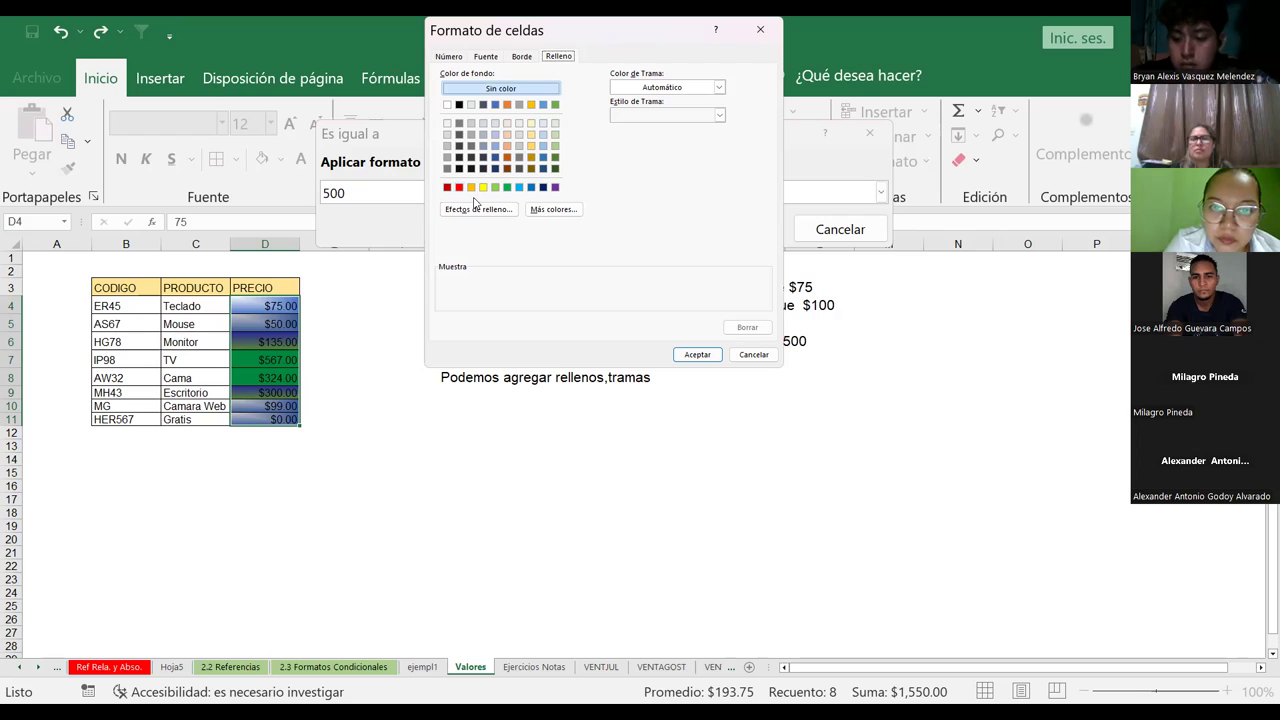
{"action": "left_click", "coordinate": [472, 187]}
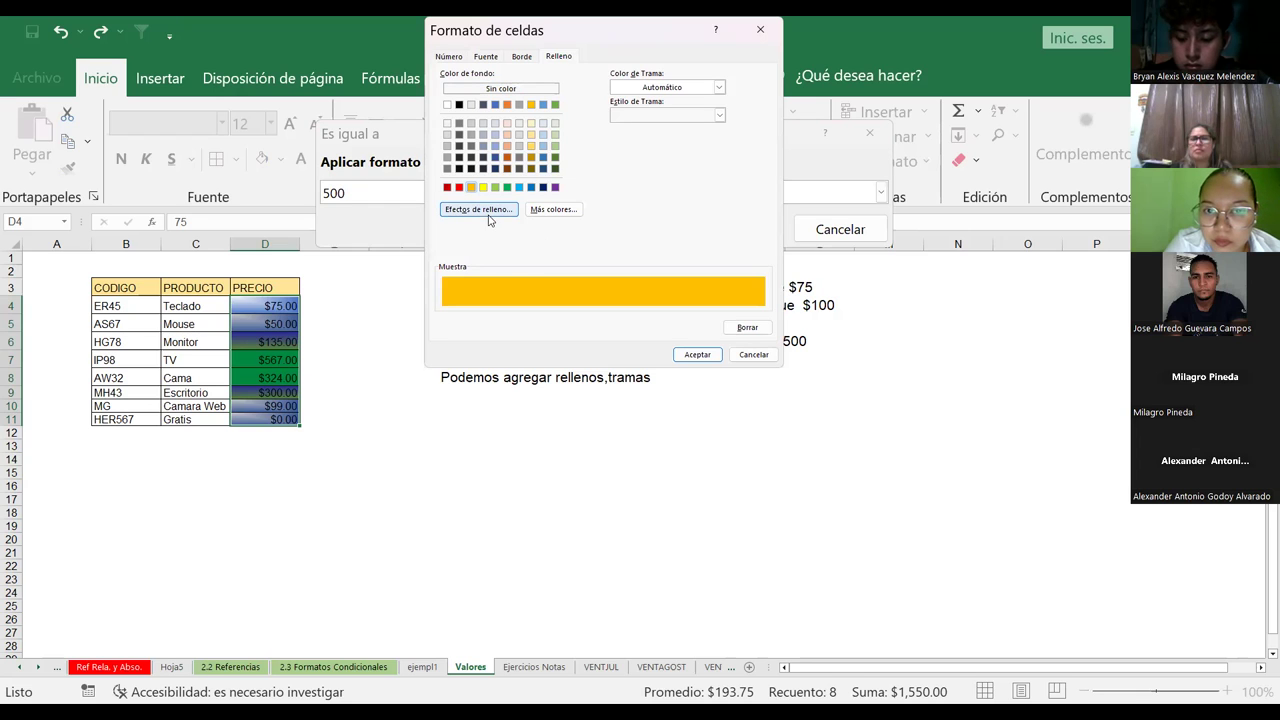
{"action": "left_click", "coordinate": [697, 356]}
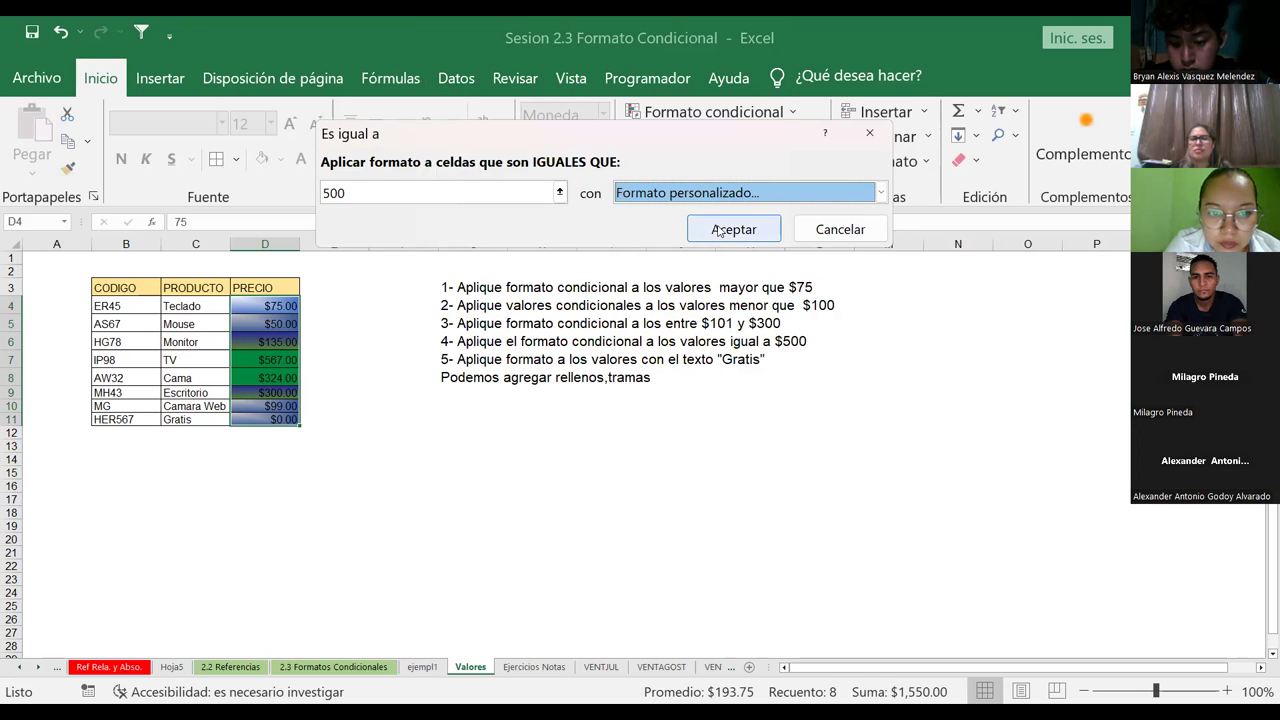
{"action": "left_click", "coordinate": [718, 231]}
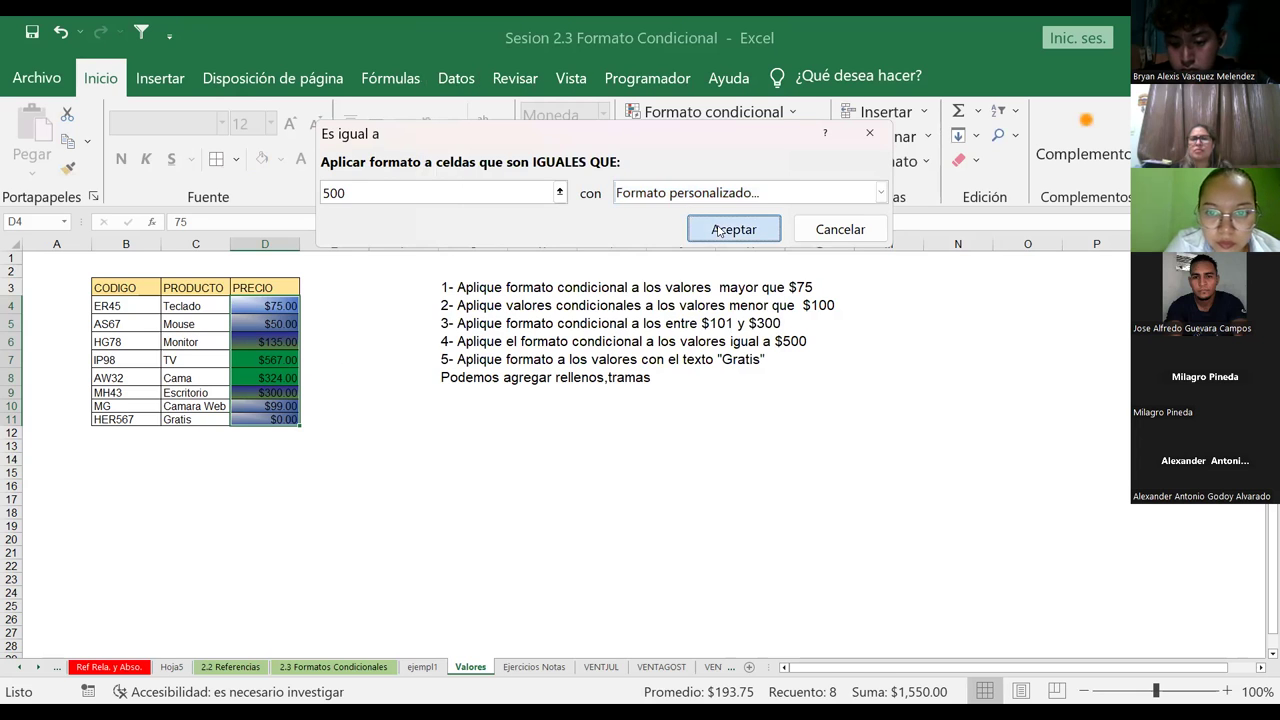
Step: Change the Mouse price in D5 and the Escritorio price in D9 to 500
{"action": "left_click", "coordinate": [256, 336]}
{"action": "left_click", "coordinate": [259, 324]}
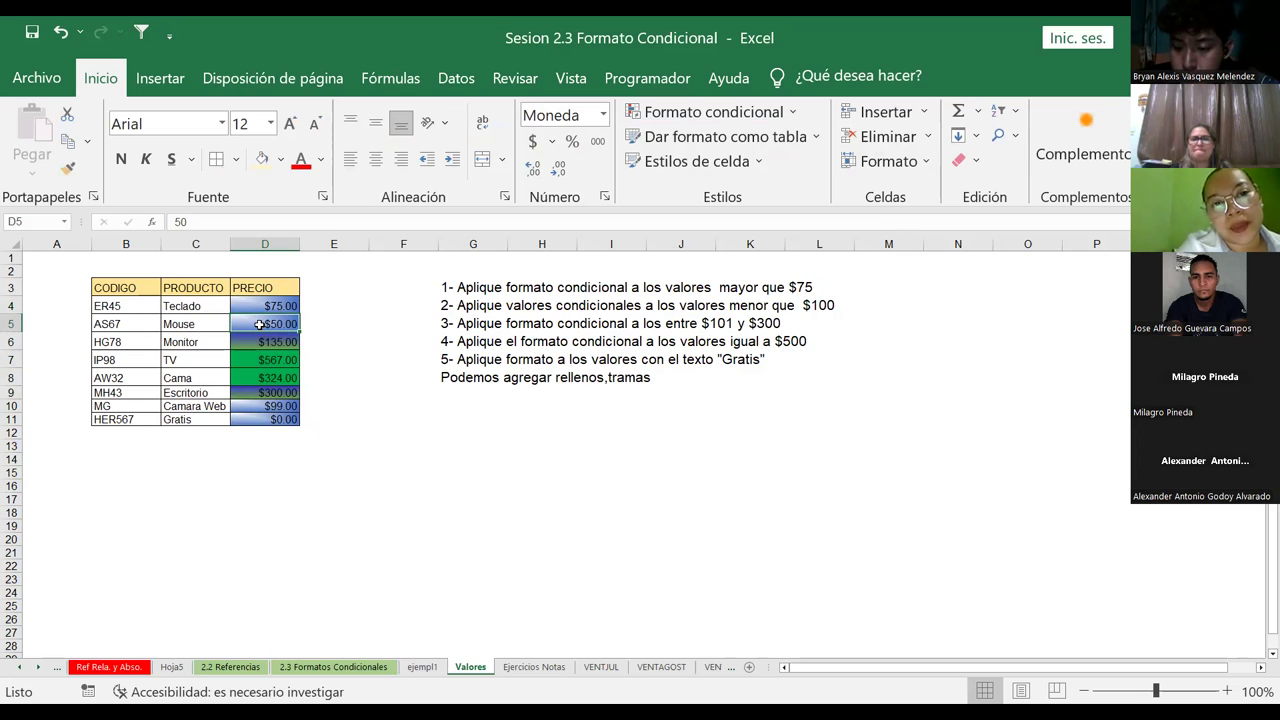
{"action": "type", "text": "500"}
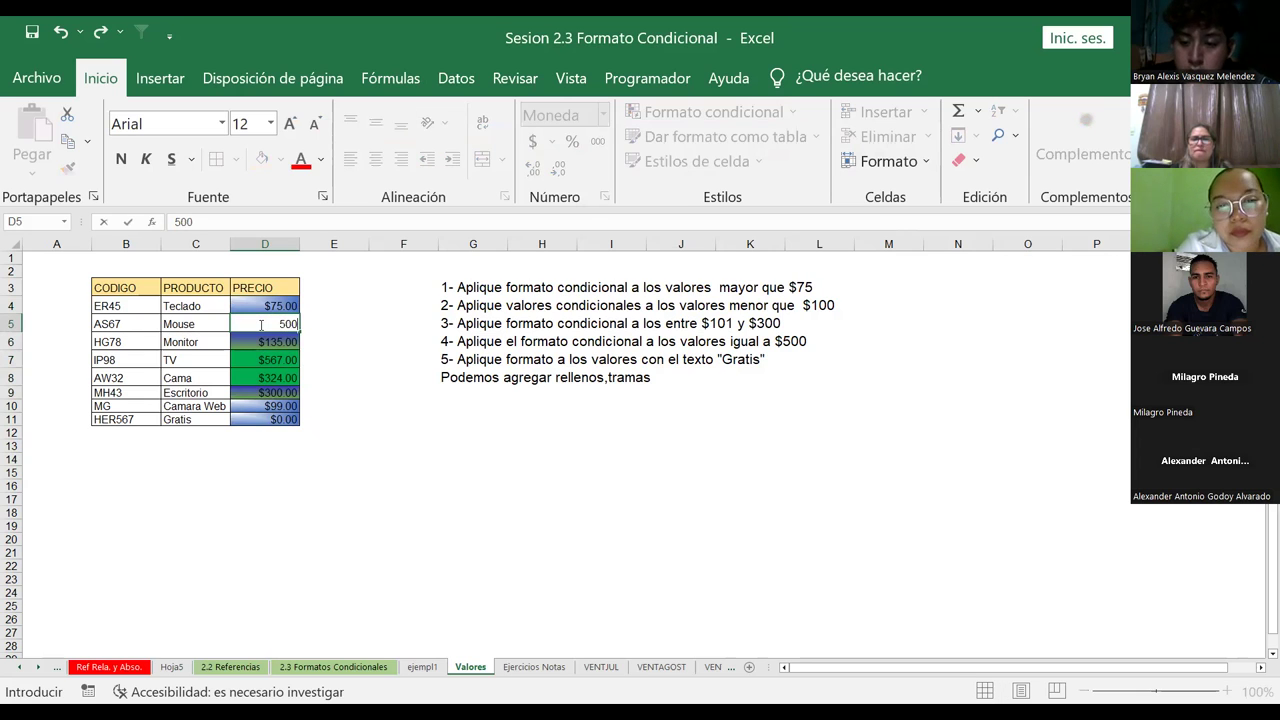
{"action": "key", "text": "Return"}
{"action": "key", "text": "Down"}
{"action": "key", "text": "Down"}
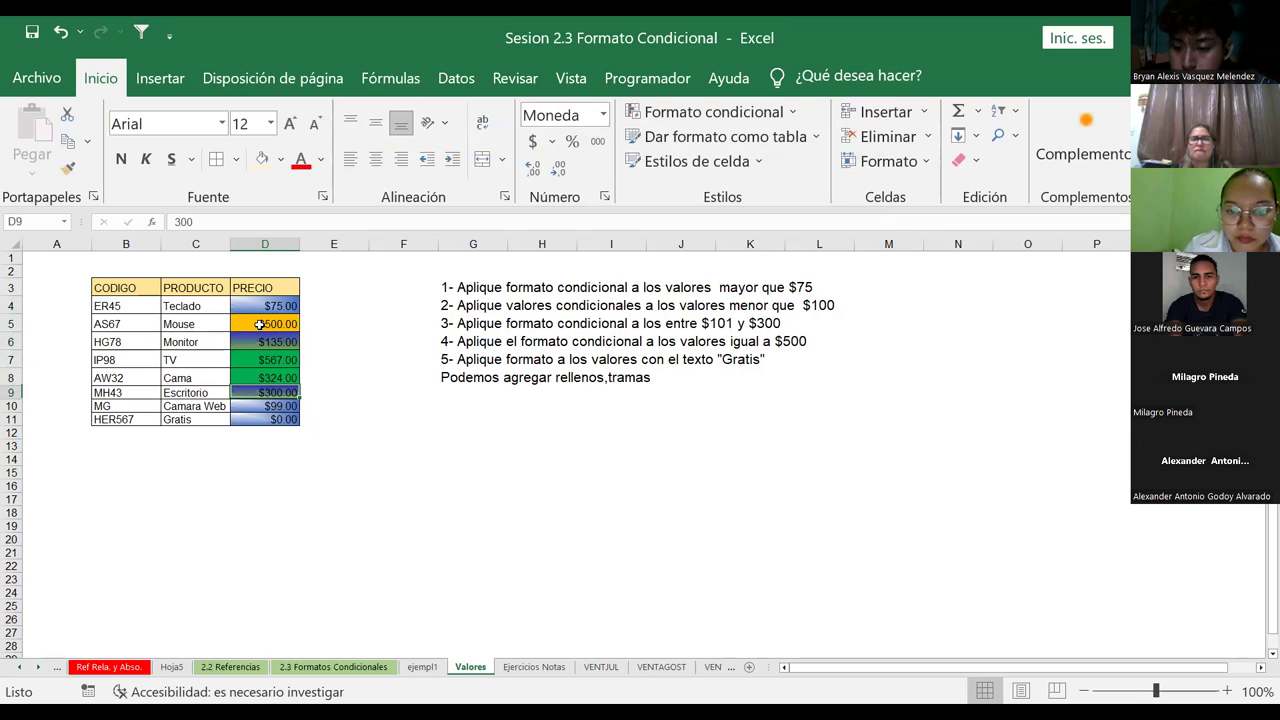
{"action": "type", "text": "500"}
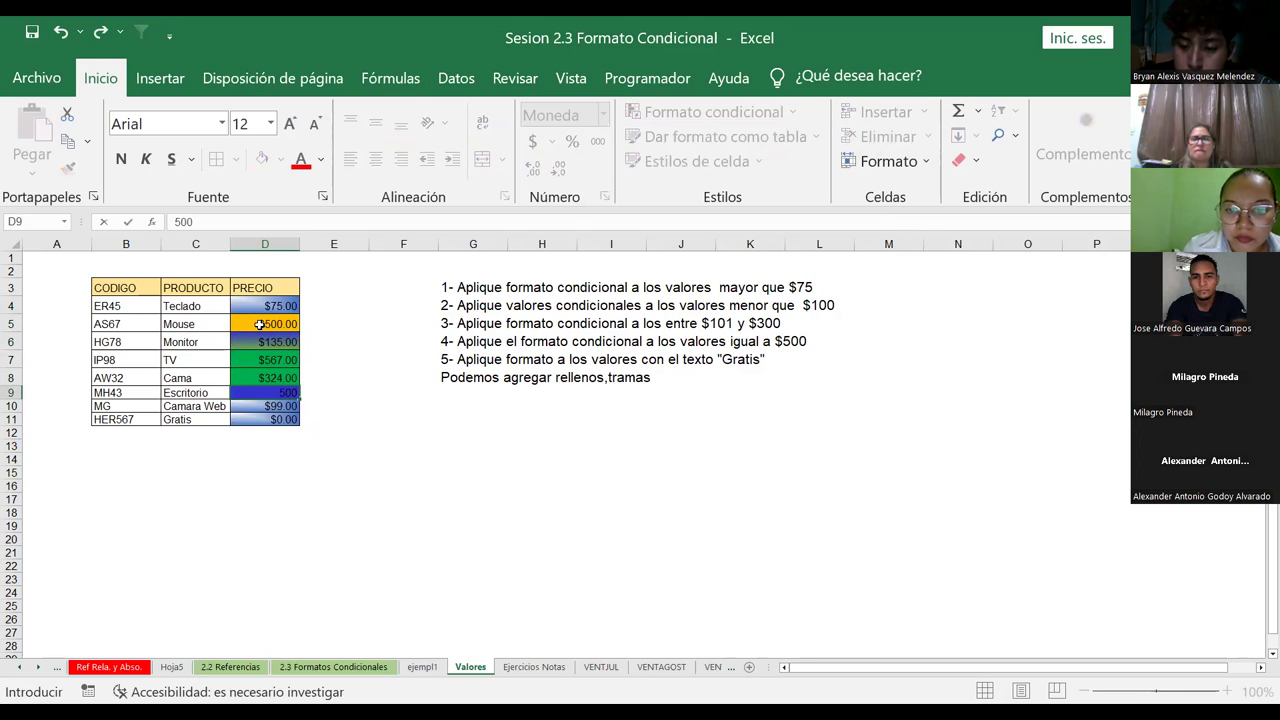
{"action": "key", "text": "Return"}
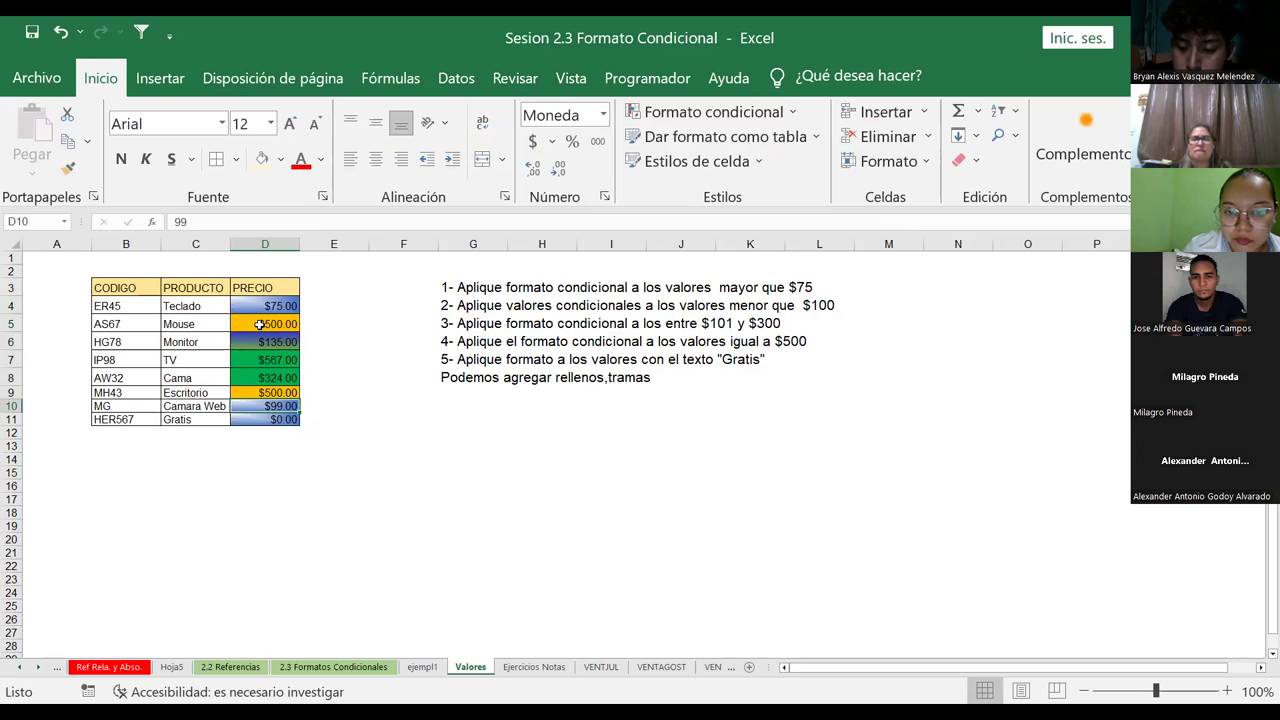
Step: Reselect the PRECIO values D4:D11
{"action": "left_click_drag", "start_coordinate": [240, 300], "coordinate": [240, 420]}
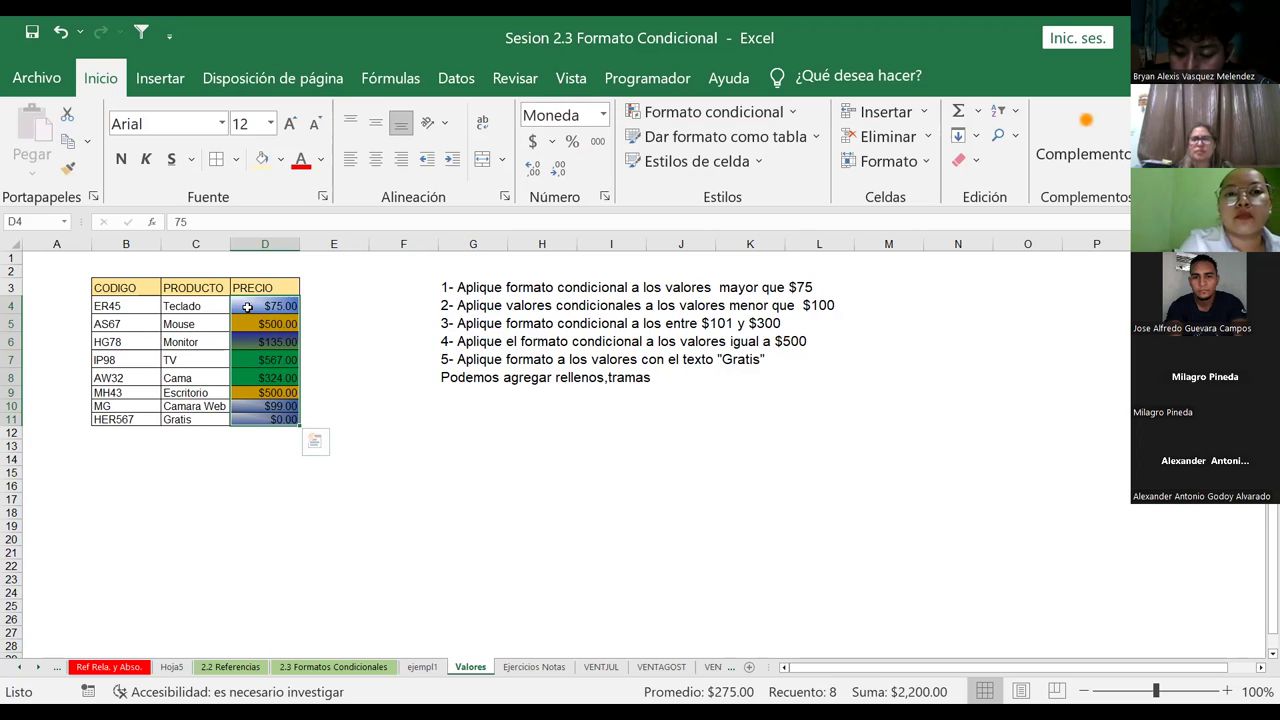
{"action": "left_click", "coordinate": [247, 307]}
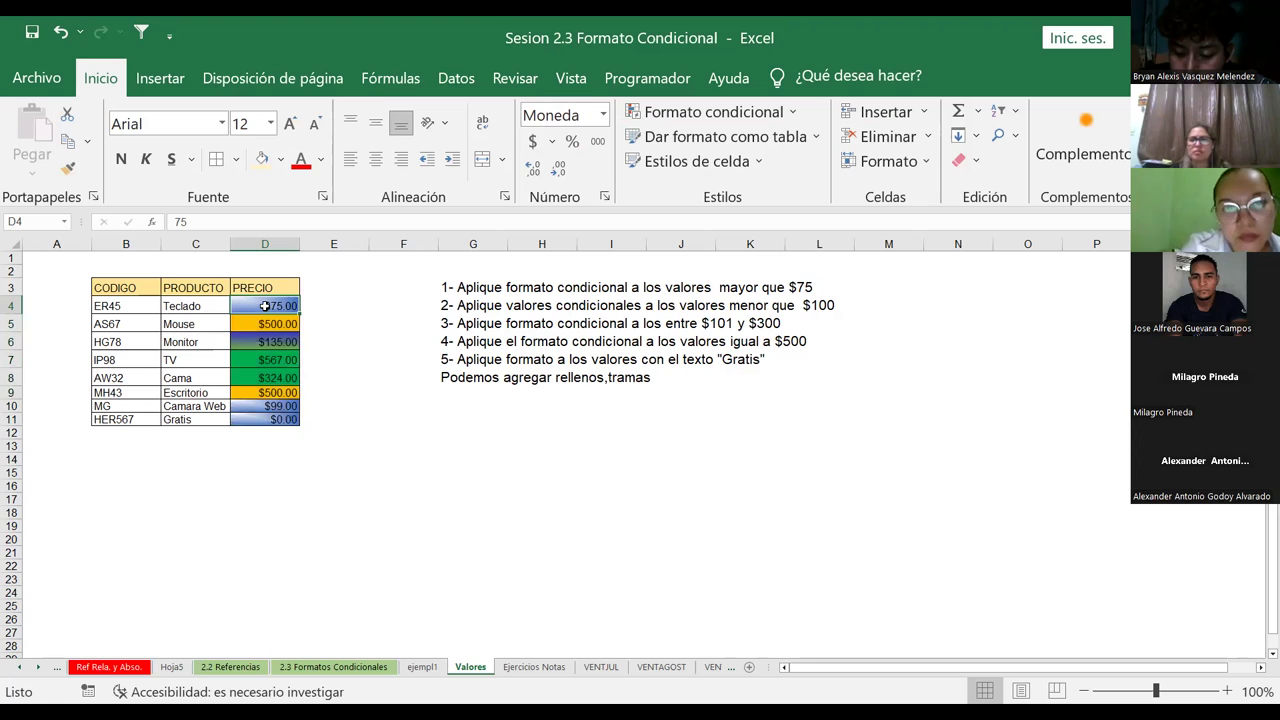
{"action": "left_click_drag", "start_coordinate": [265, 306], "coordinate": [277, 417]}
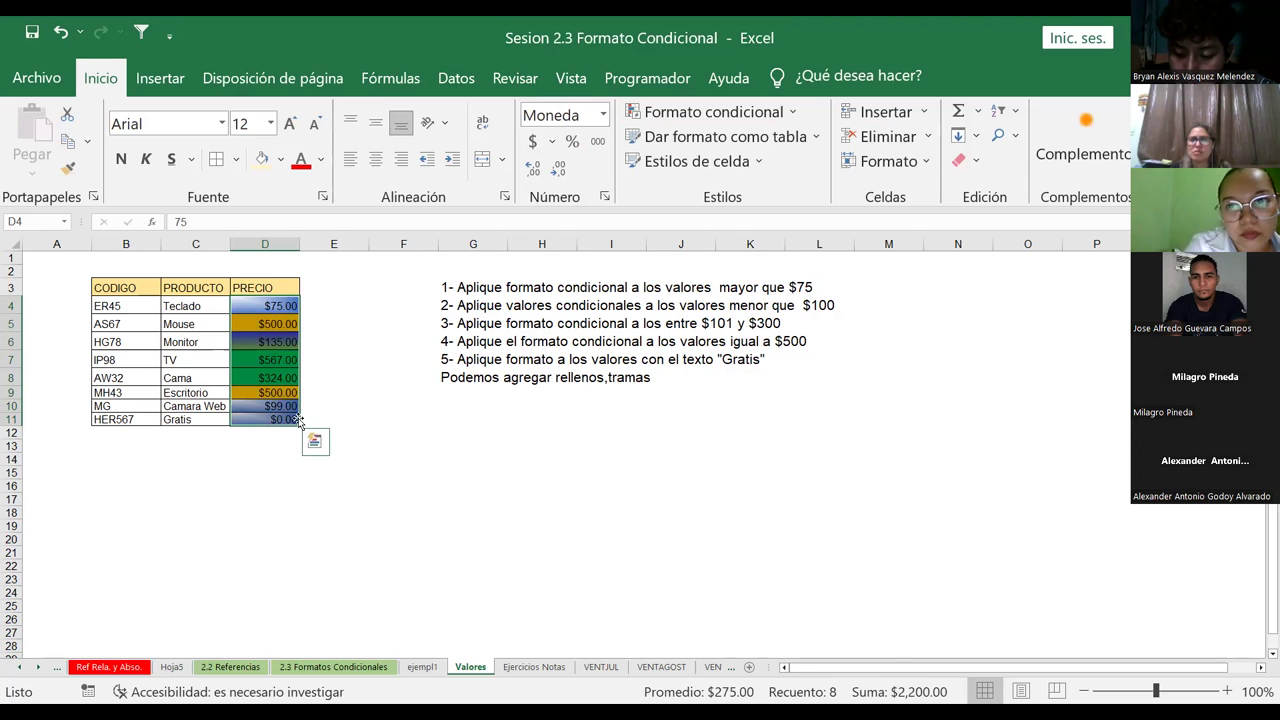
{"action": "mouse_move", "coordinate": [265, 306]}
{"action": "left_mouse_down"}
{"action": "mouse_move", "coordinate": [279, 425]}
{"action": "mouse_move", "coordinate": [281, 414]}
{"action": "left_mouse_up"}
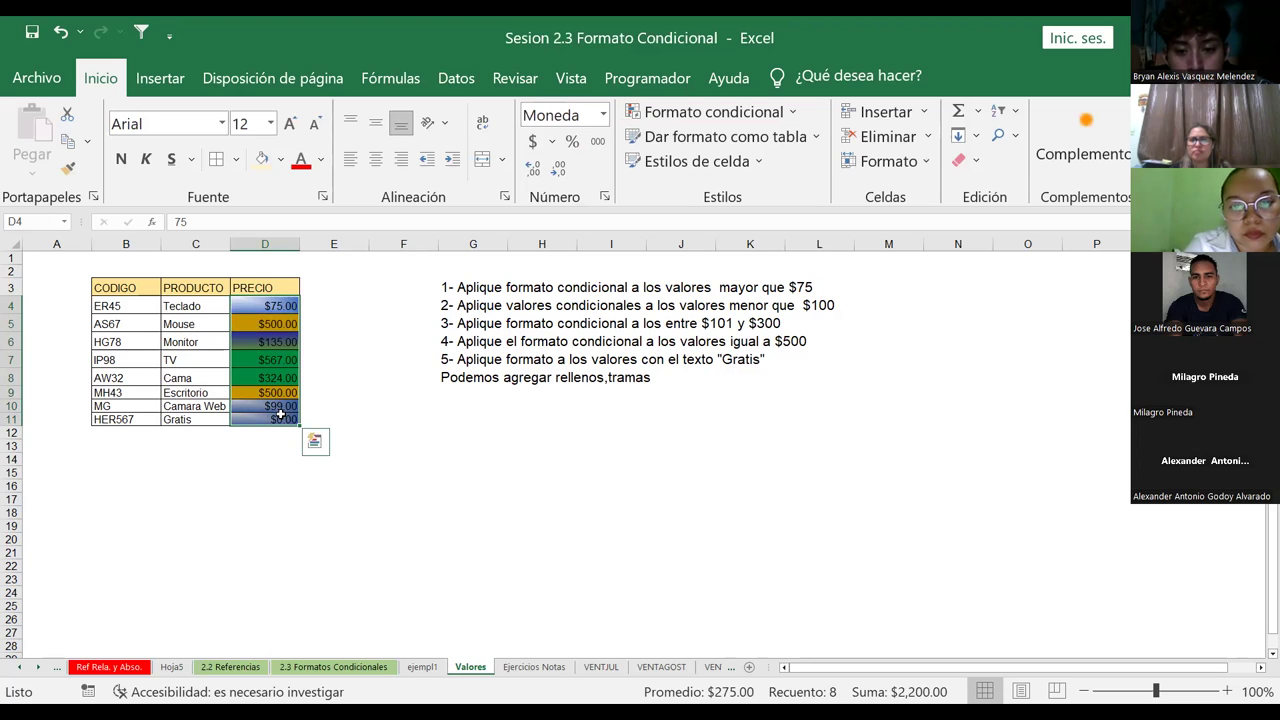
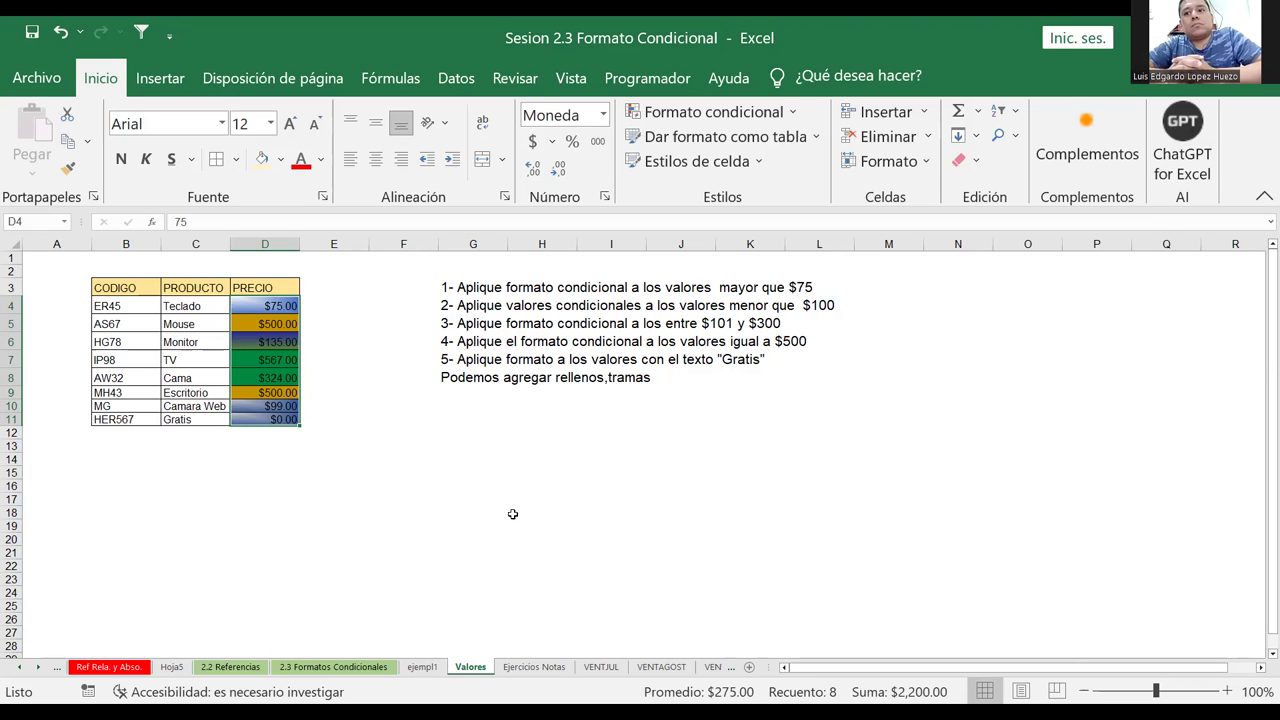
Step: Deselect the price column, then open Formato condicional > Nueva regla and cancel without adding a rule
{"action": "left_click", "coordinate": [493, 460]}
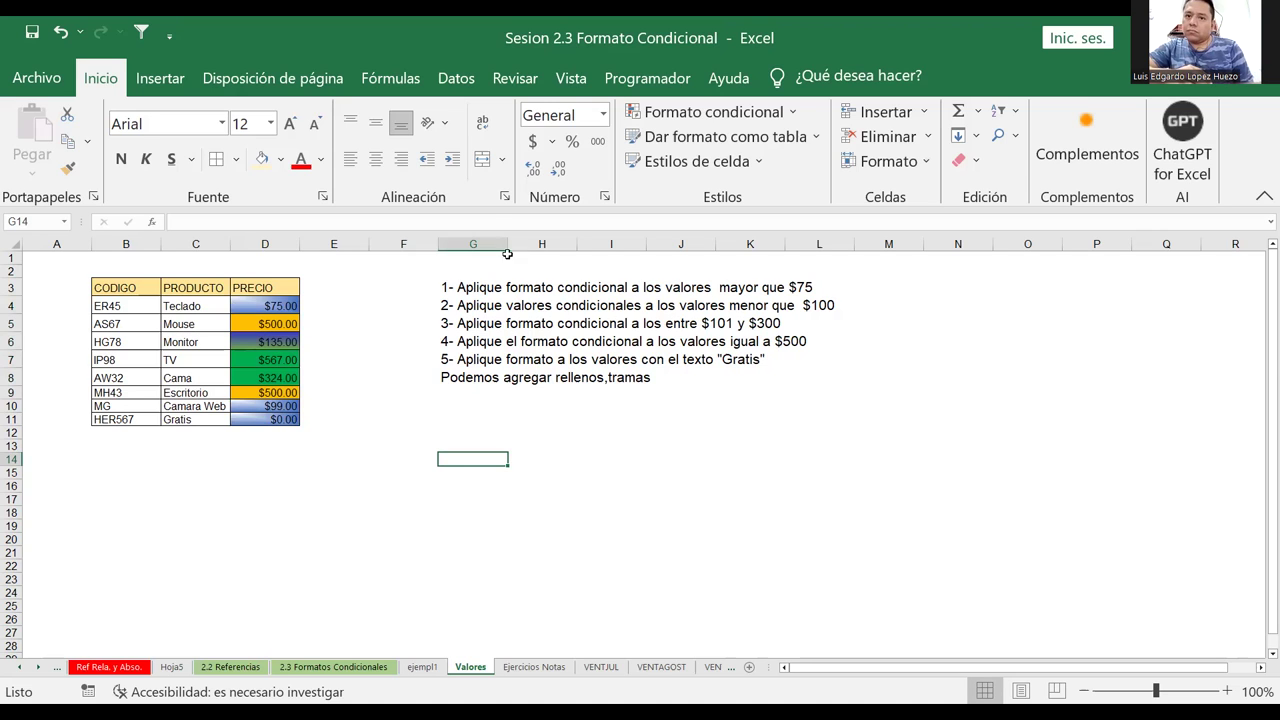
{"action": "left_click", "coordinate": [717, 113]}
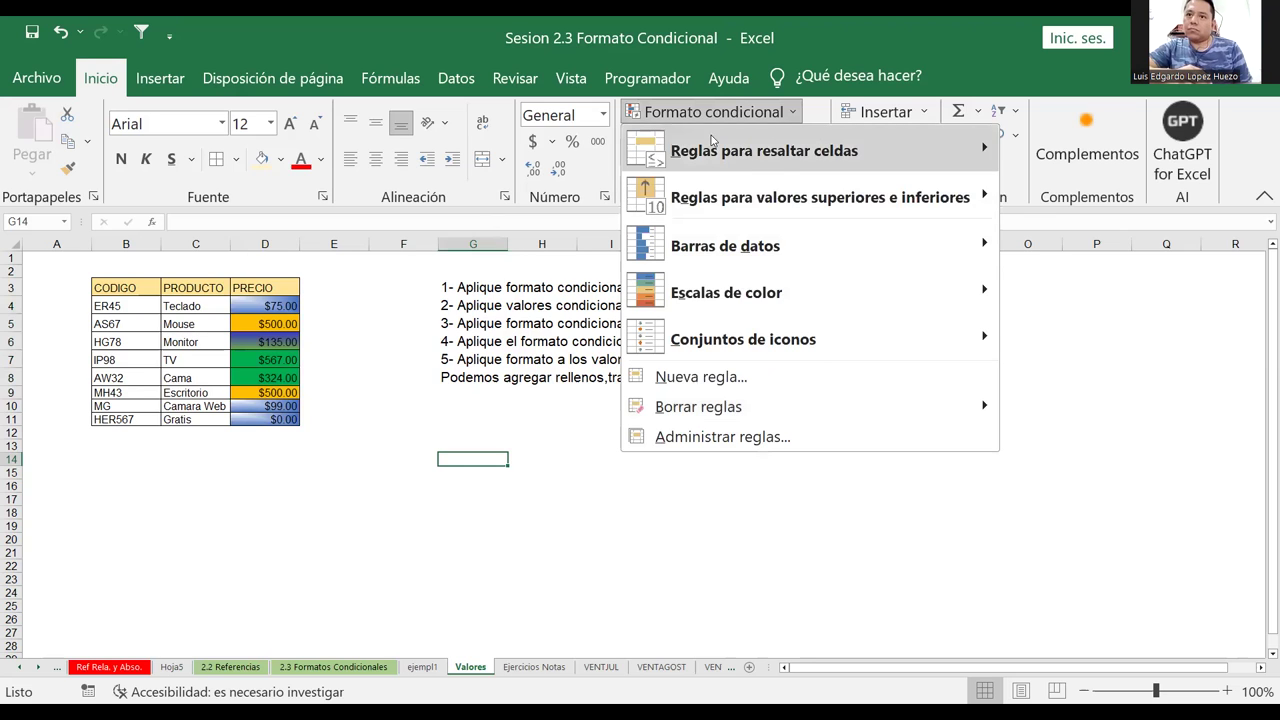
{"action": "mouse_move", "coordinate": [716, 141]}
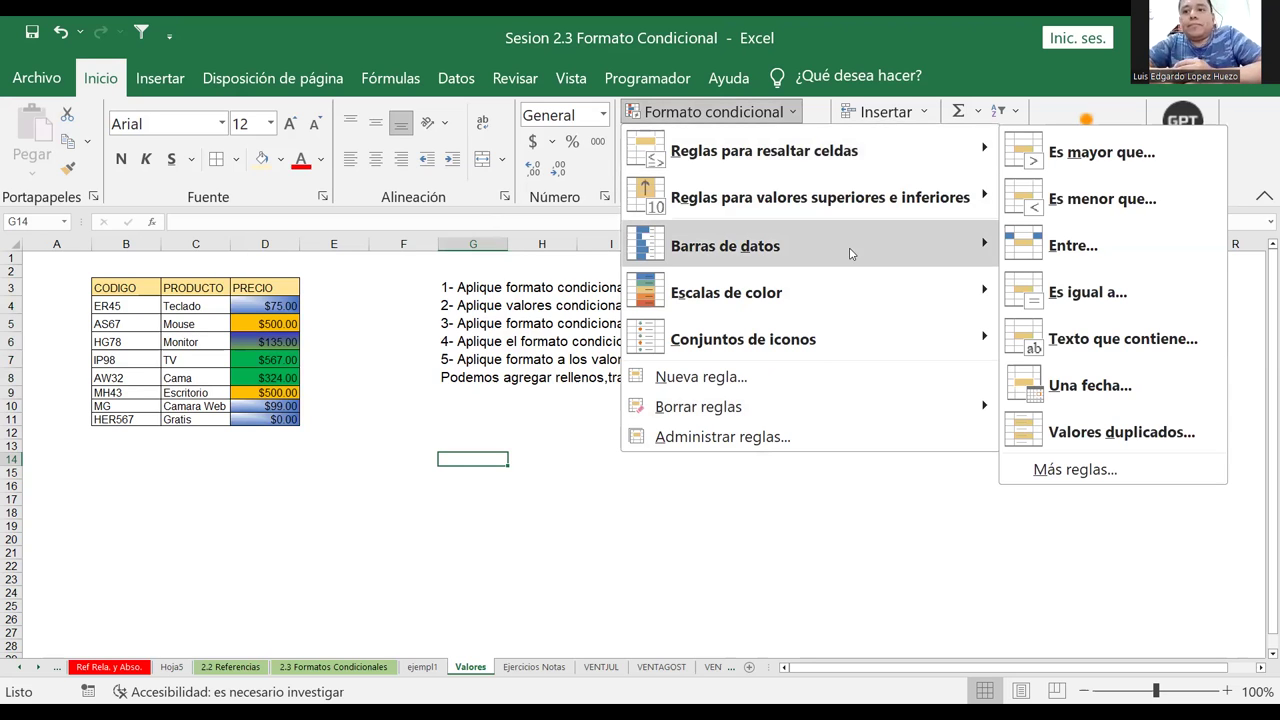
{"action": "left_click", "coordinate": [770, 383]}
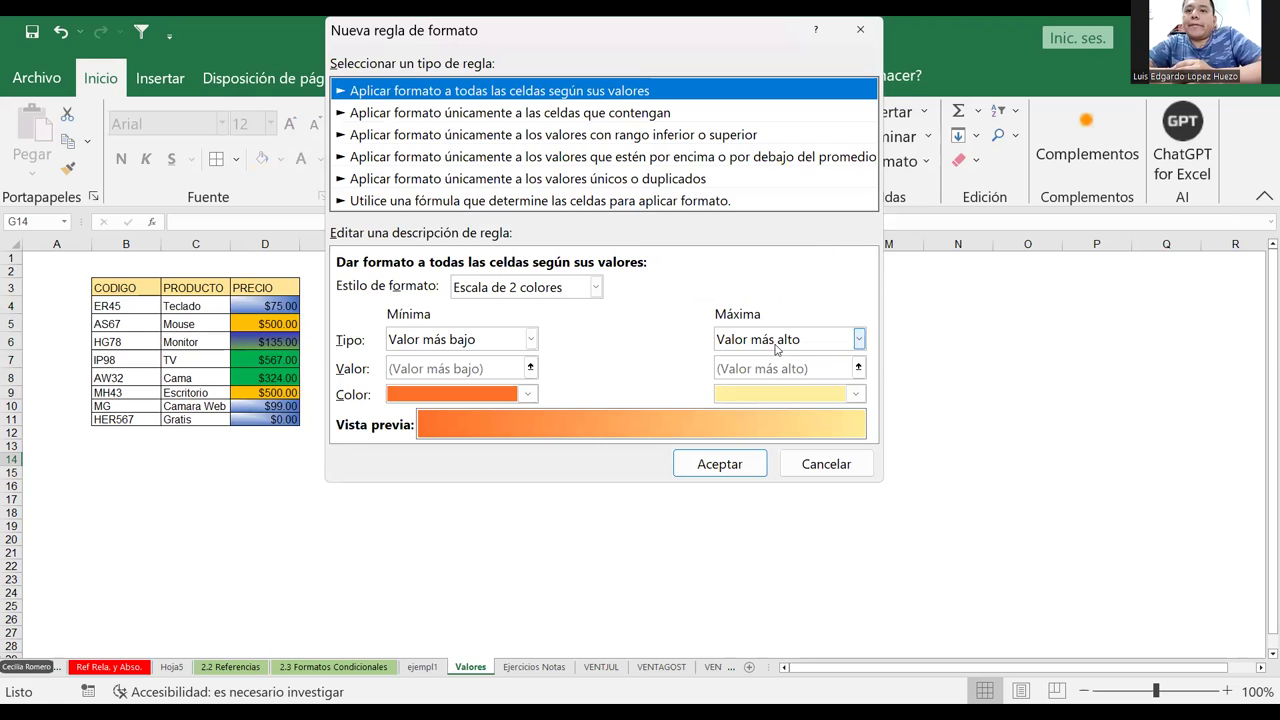
{"action": "left_click", "coordinate": [856, 471]}
{"action": "left_click", "coordinate": [782, 464]}
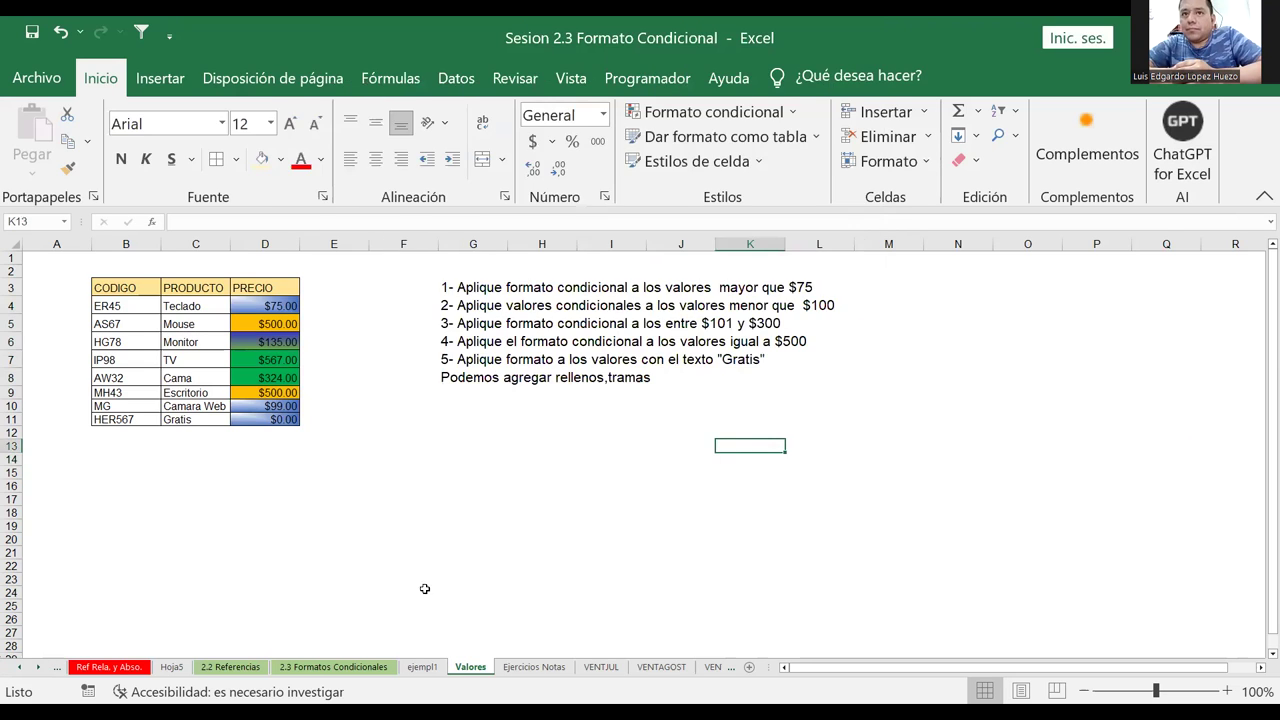
{"action": "left_click", "coordinate": [530, 667]}
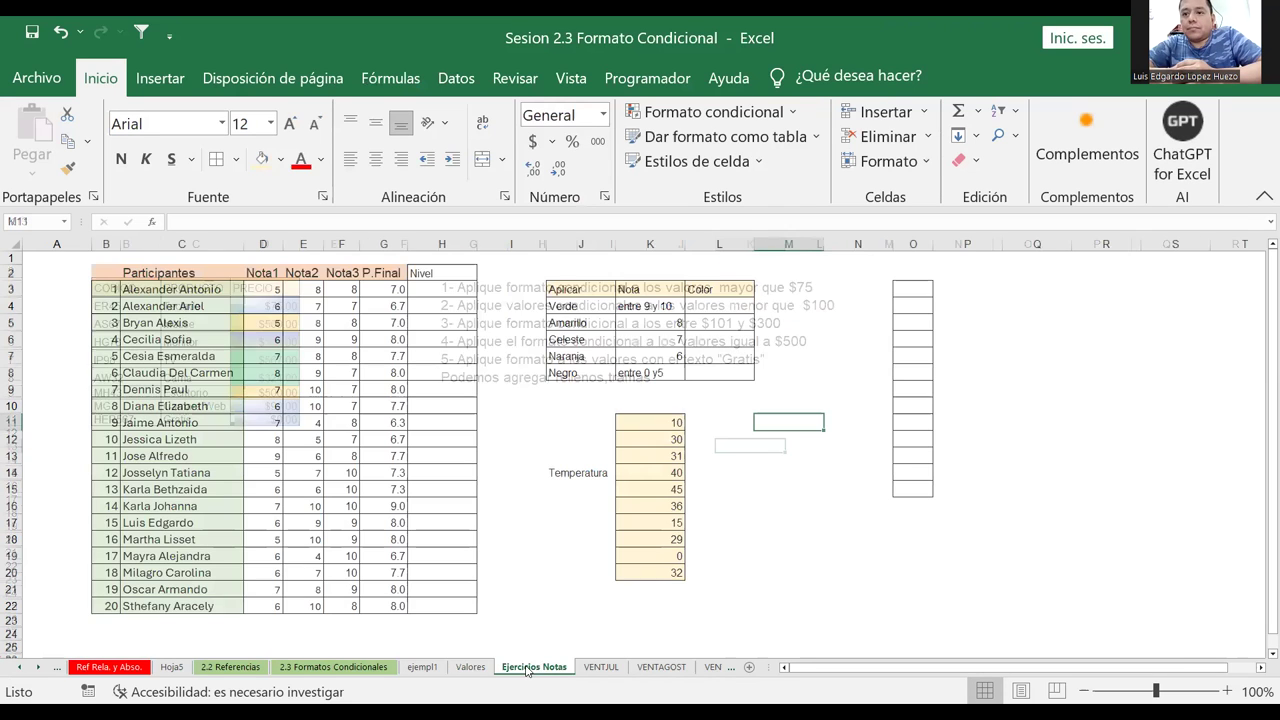
{"action": "left_click", "coordinate": [513, 285]}
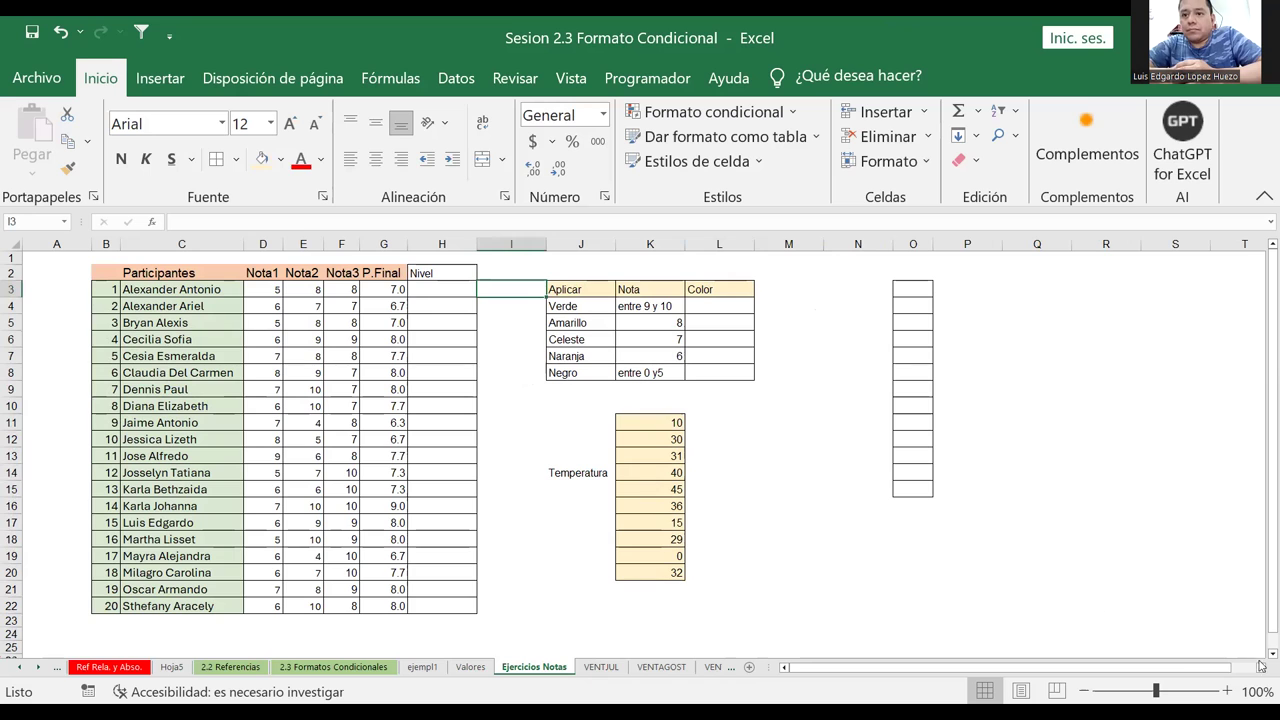
{"action": "left_click_drag", "start_coordinate": [106, 273], "coordinate": [442, 306]}
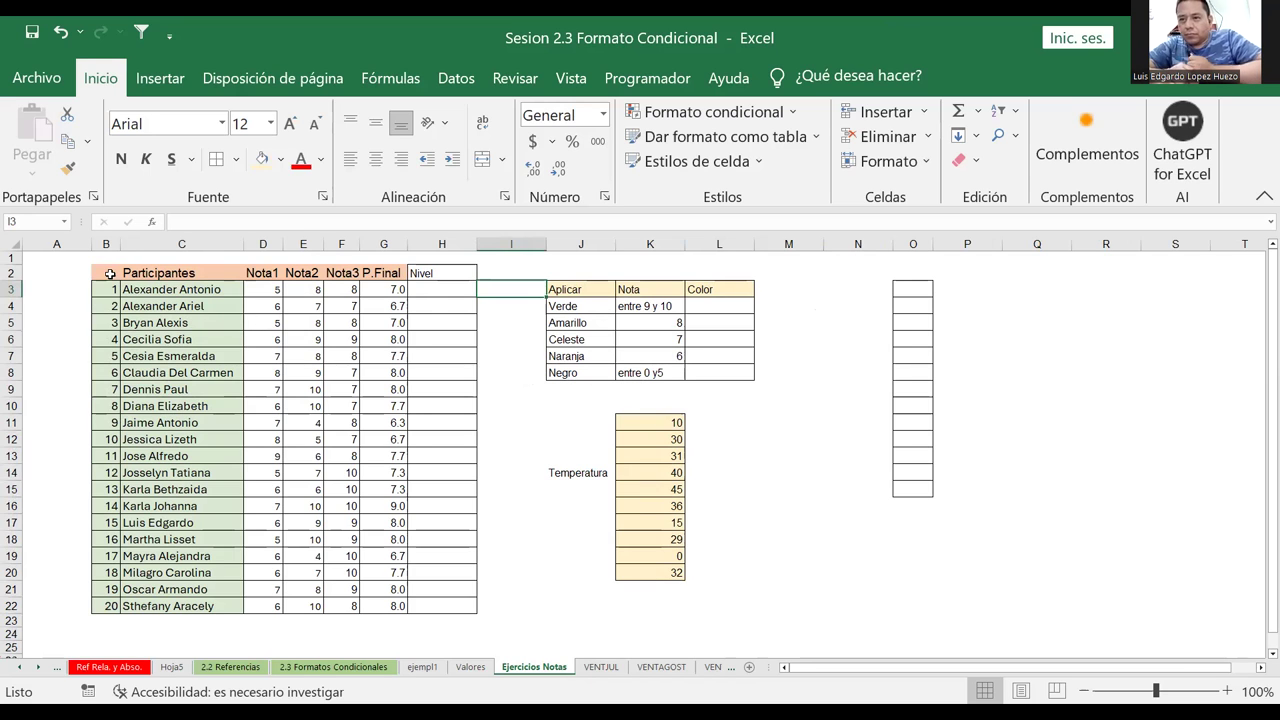
{"action": "left_click_drag", "start_coordinate": [446, 412], "coordinate": [446, 606]}
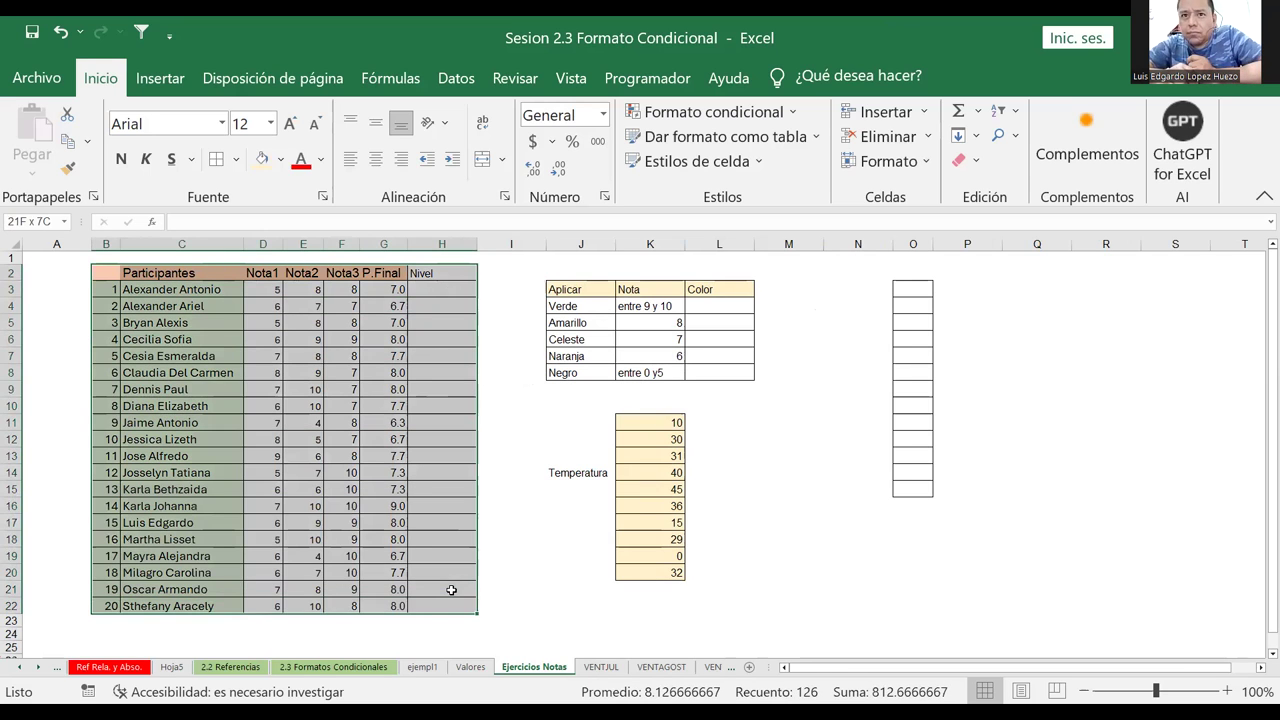
{"action": "left_click", "coordinate": [530, 407]}
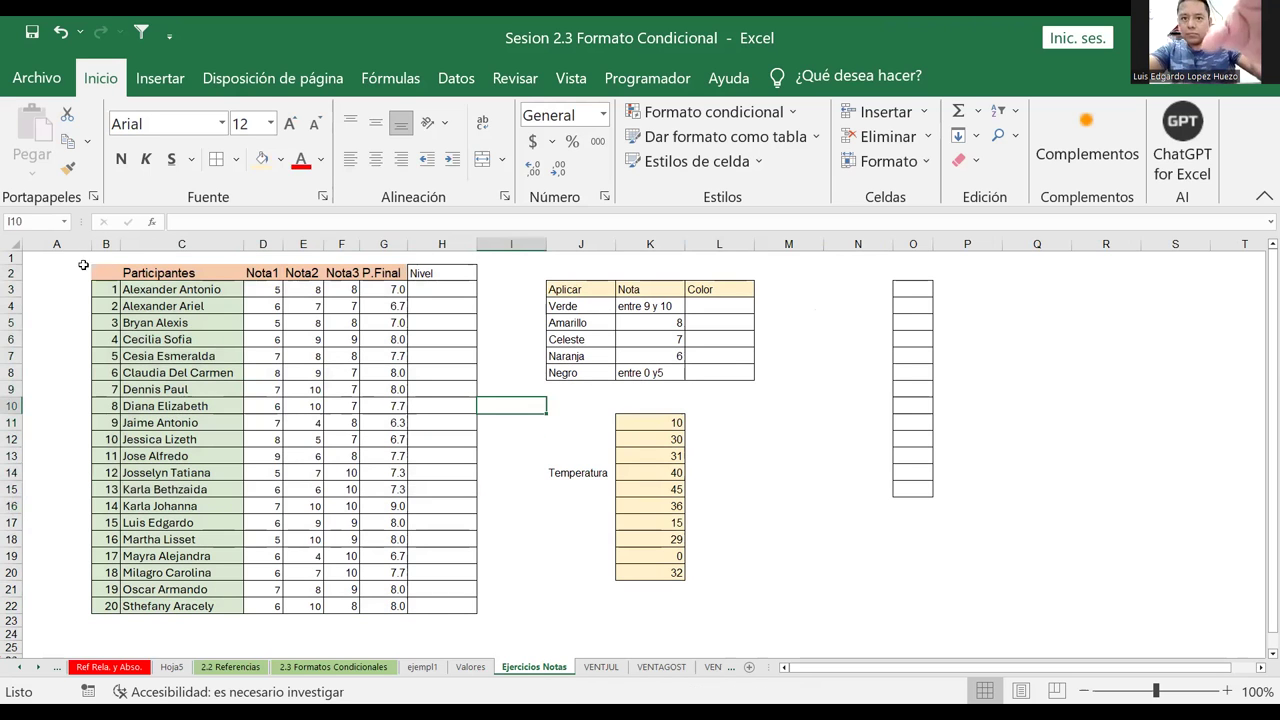
{"action": "left_click_drag", "start_coordinate": [100, 272], "coordinate": [437, 604]}
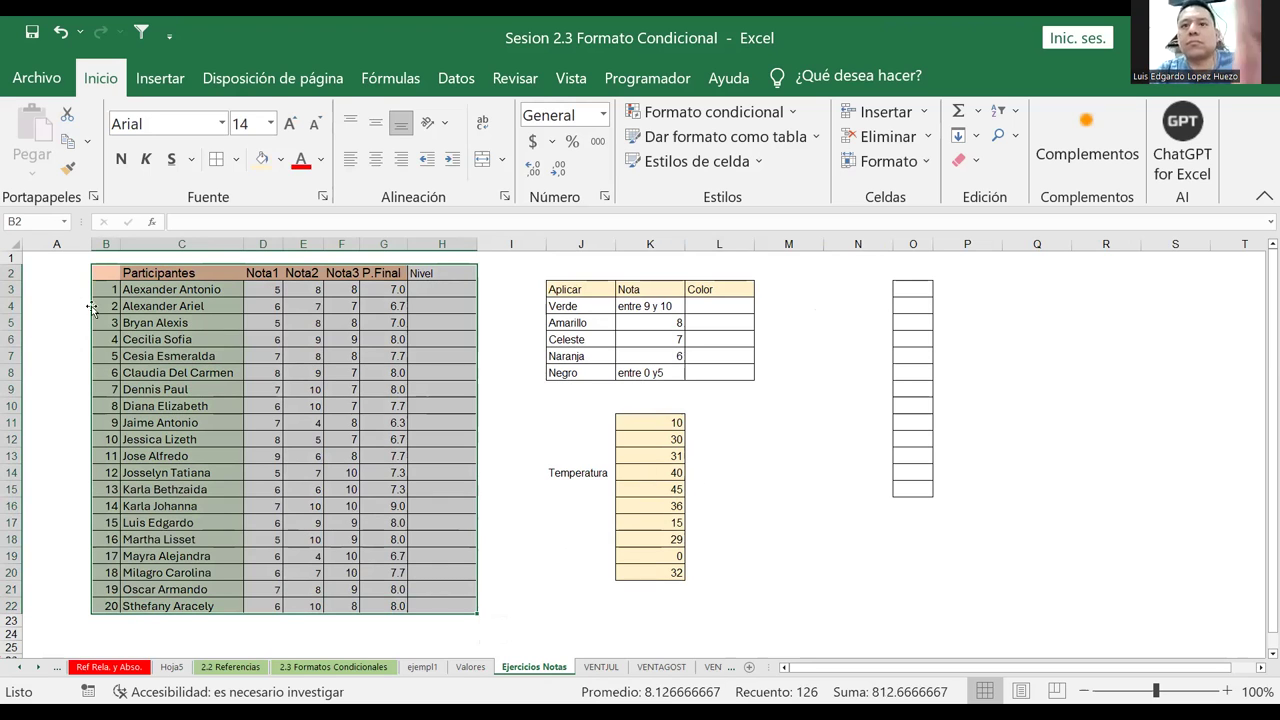
{"action": "mouse_move", "coordinate": [106, 273]}
{"action": "left_mouse_down"}
{"action": "mouse_move", "coordinate": [155, 277]}
{"action": "mouse_move", "coordinate": [450, 590]}
{"action": "left_mouse_up"}
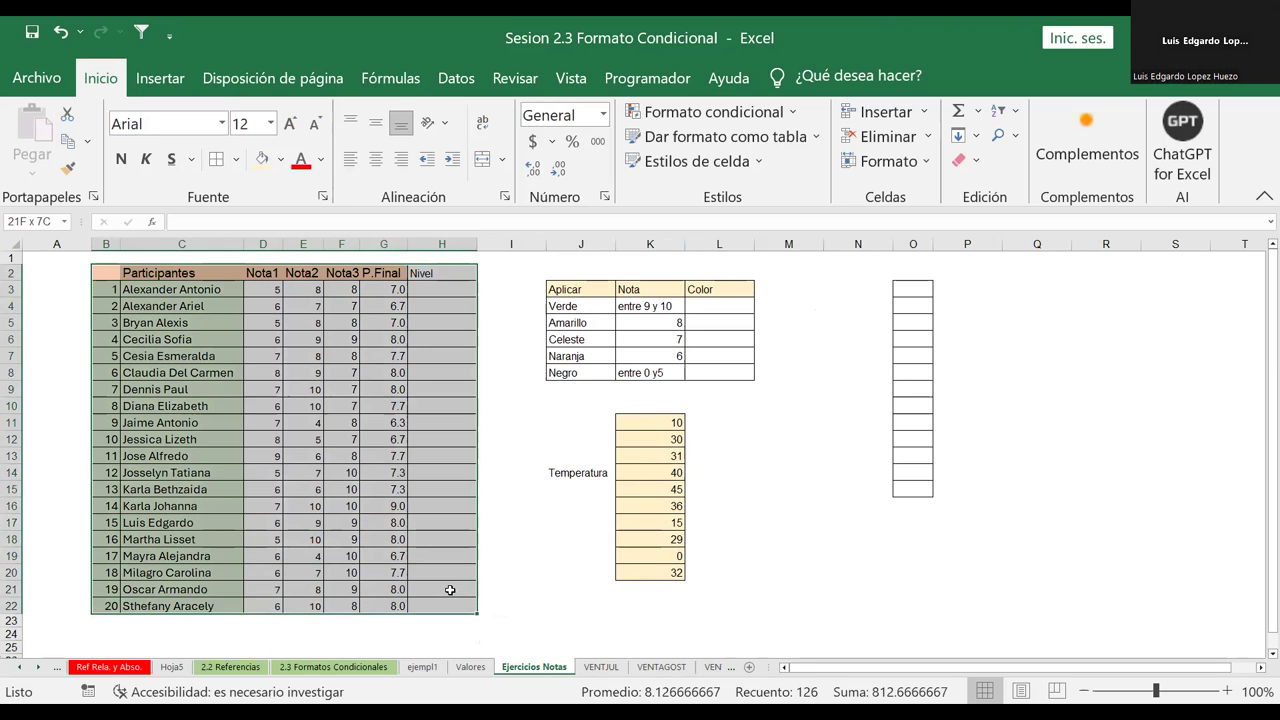
{"action": "left_click", "coordinate": [525, 410]}
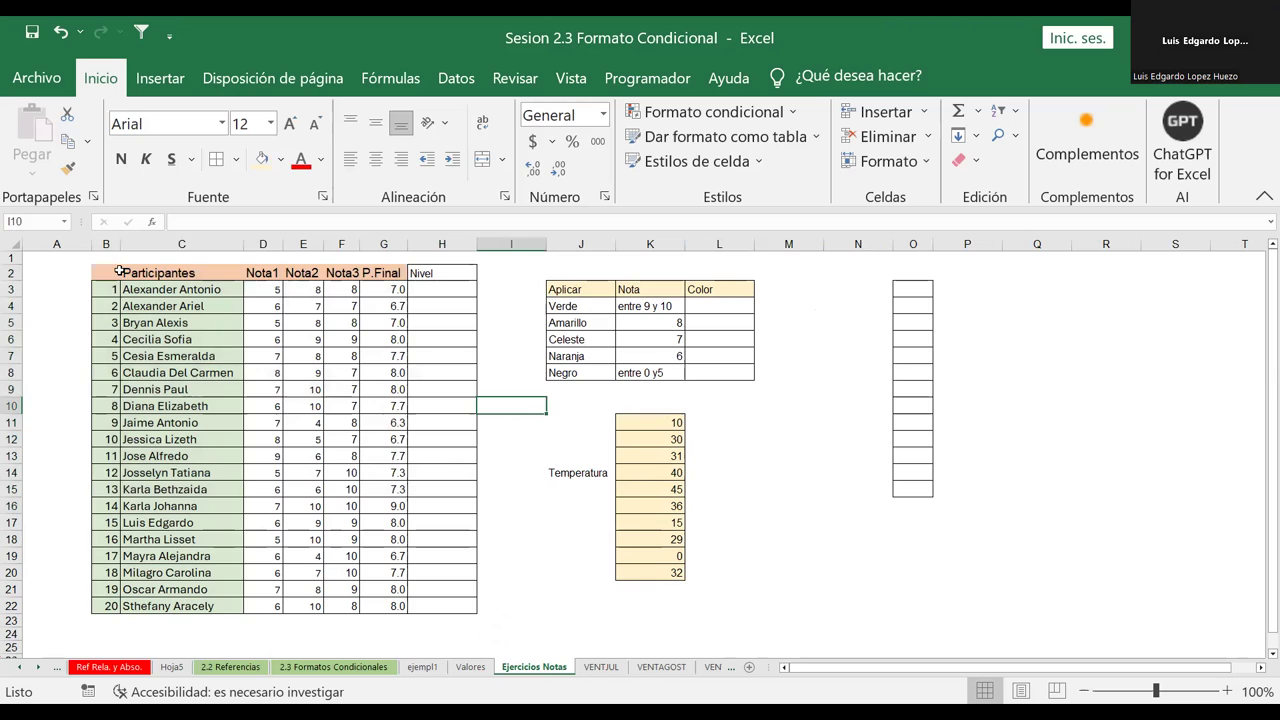
{"action": "left_click_drag", "start_coordinate": [119, 272], "coordinate": [412, 590]}
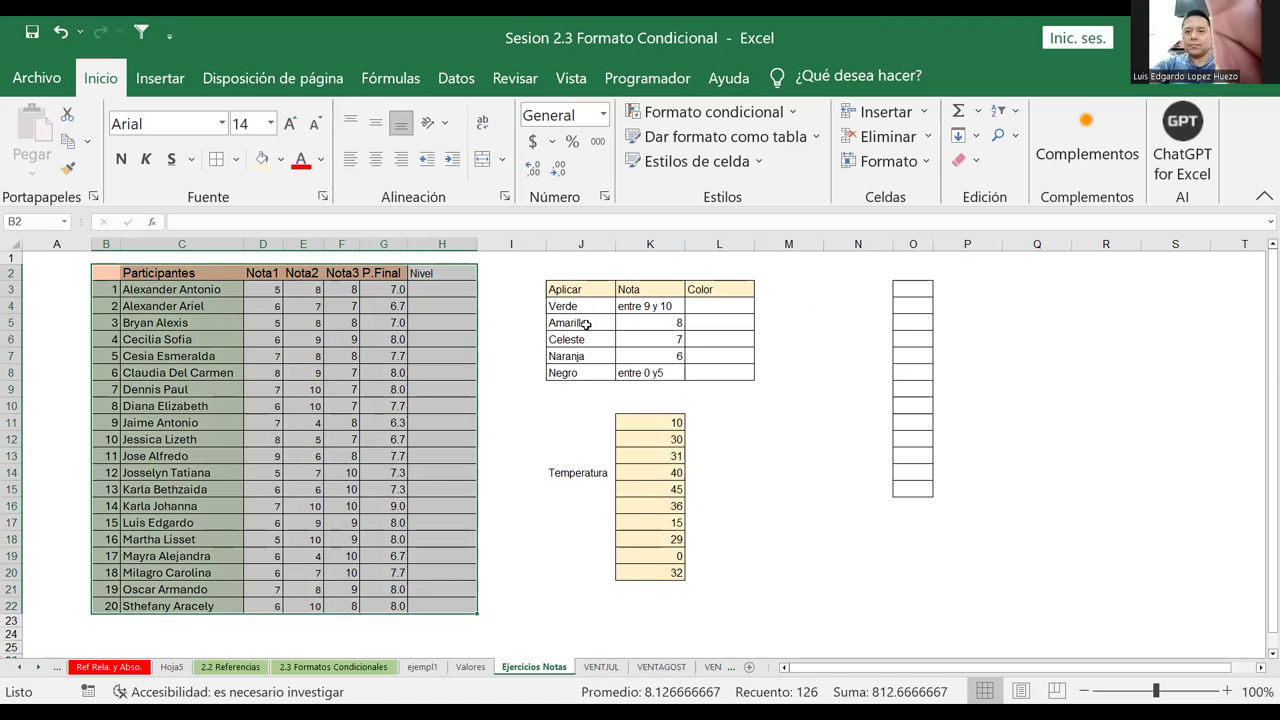
{"action": "left_click", "coordinate": [505, 289]}
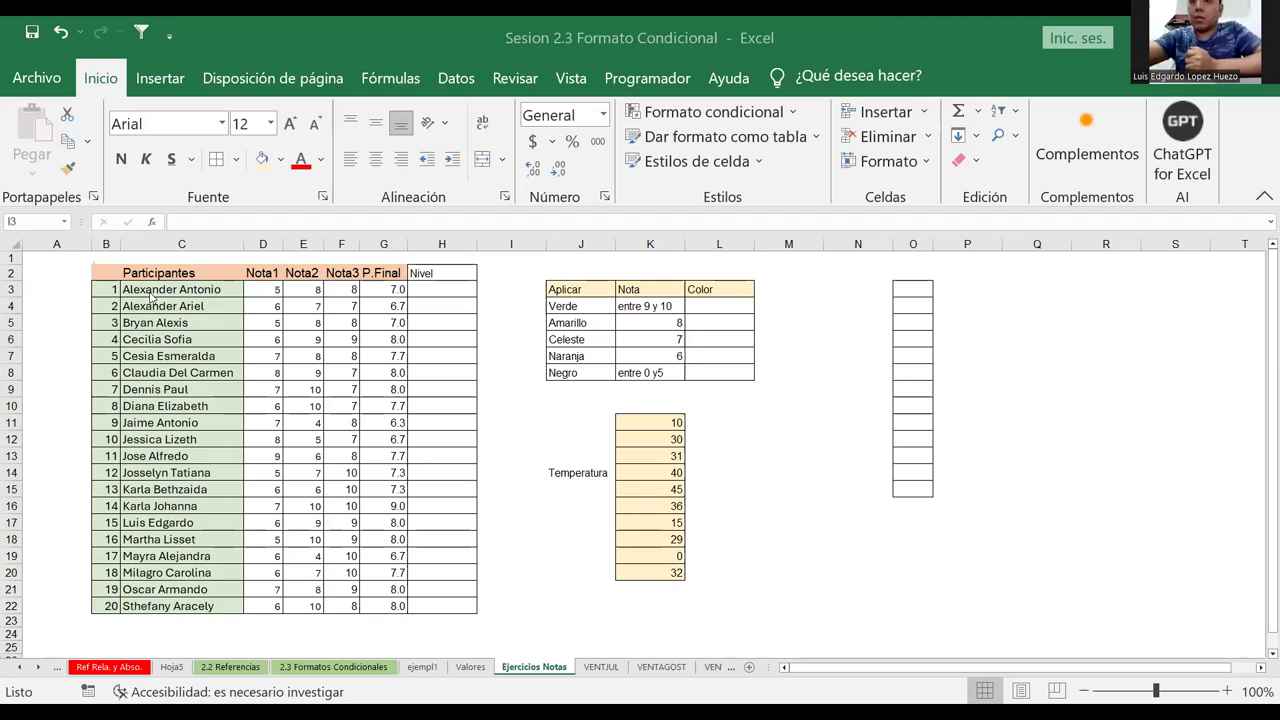
{"action": "left_click_drag", "start_coordinate": [113, 272], "coordinate": [438, 602]}
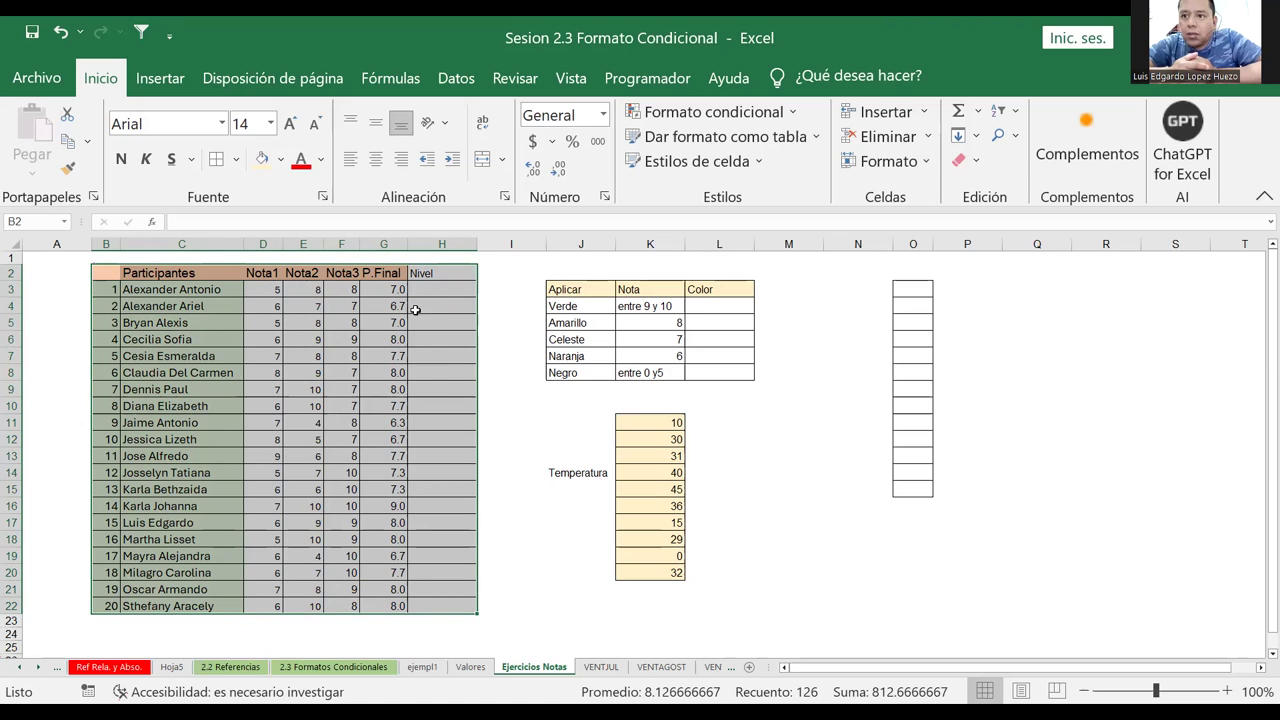
{"action": "left_click", "coordinate": [539, 533]}
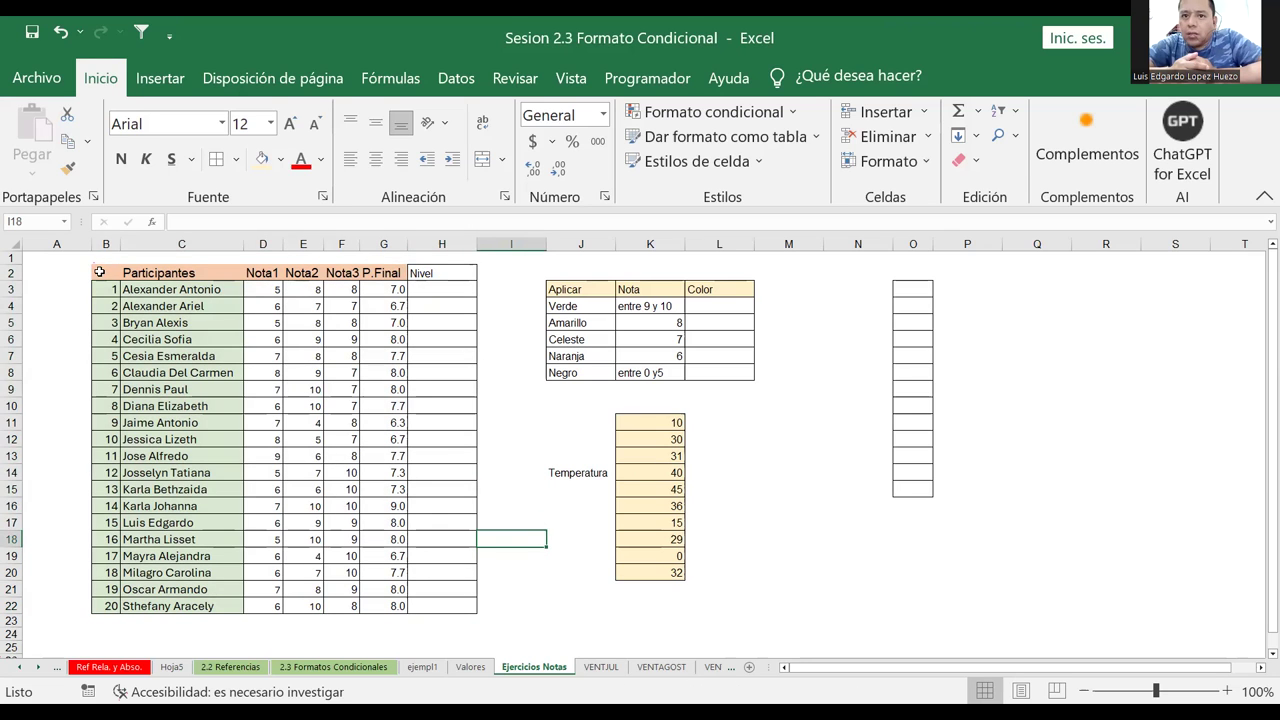
{"action": "left_click_drag", "start_coordinate": [99, 272], "coordinate": [414, 604]}
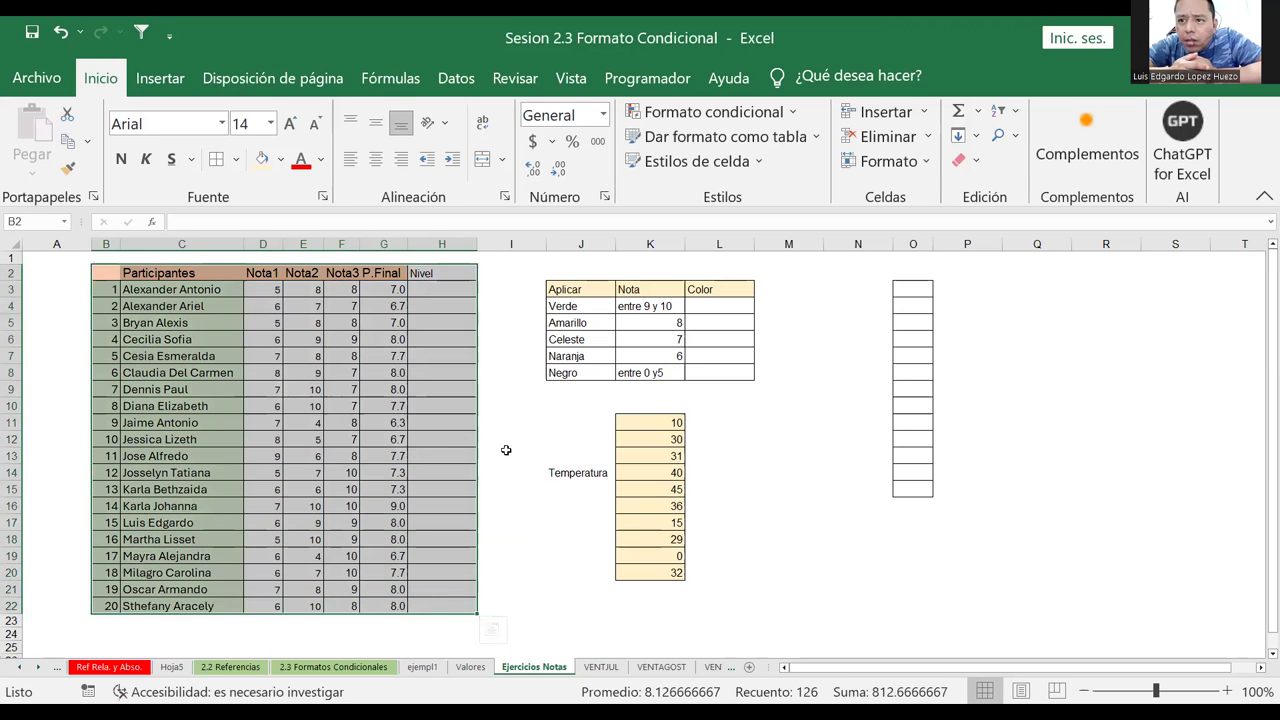
{"action": "left_click", "coordinate": [505, 390]}
{"action": "left_click", "coordinate": [578, 572]}
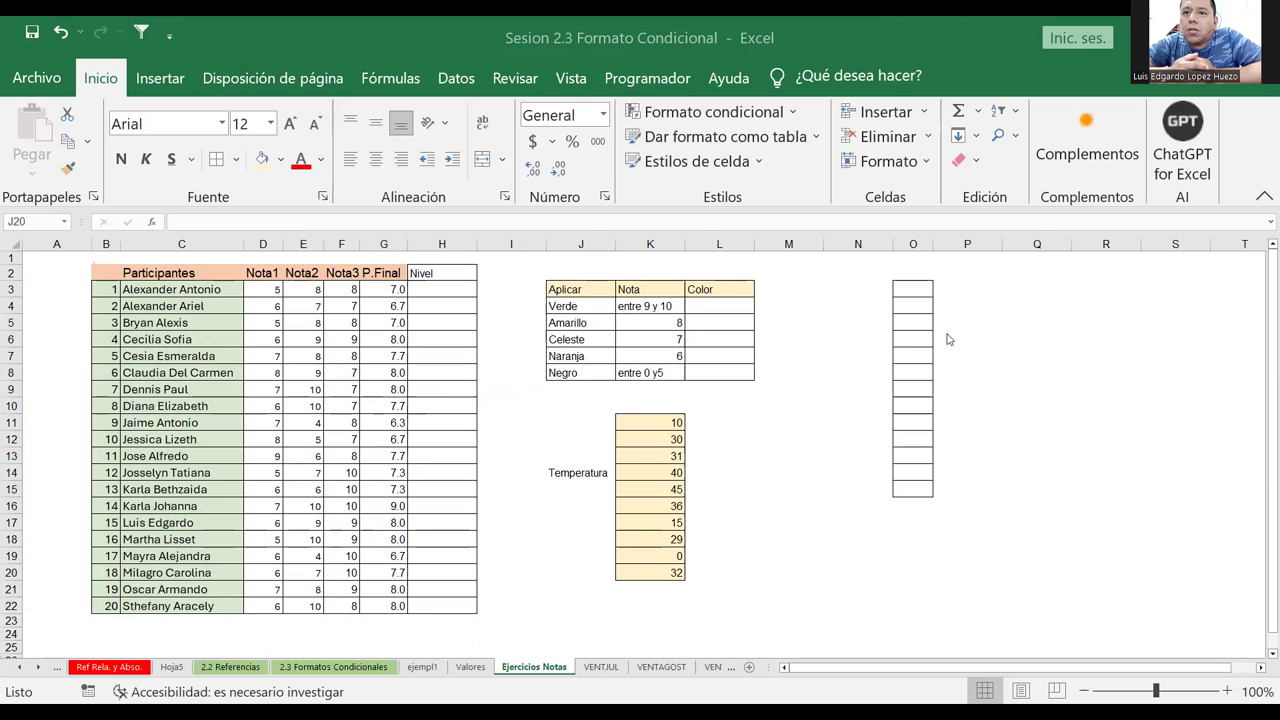
{"action": "left_click", "coordinate": [913, 290]}
{"action": "left_click", "coordinate": [910, 305]}
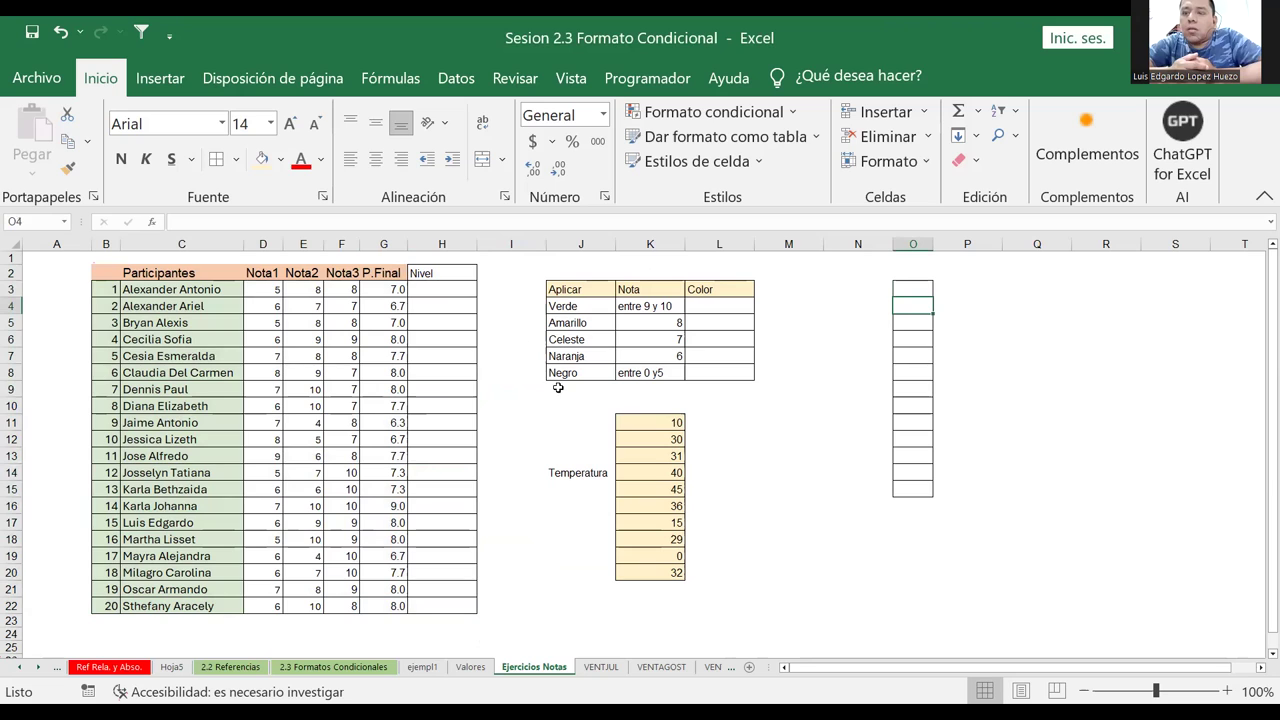
{"action": "left_click", "coordinate": [911, 290]}
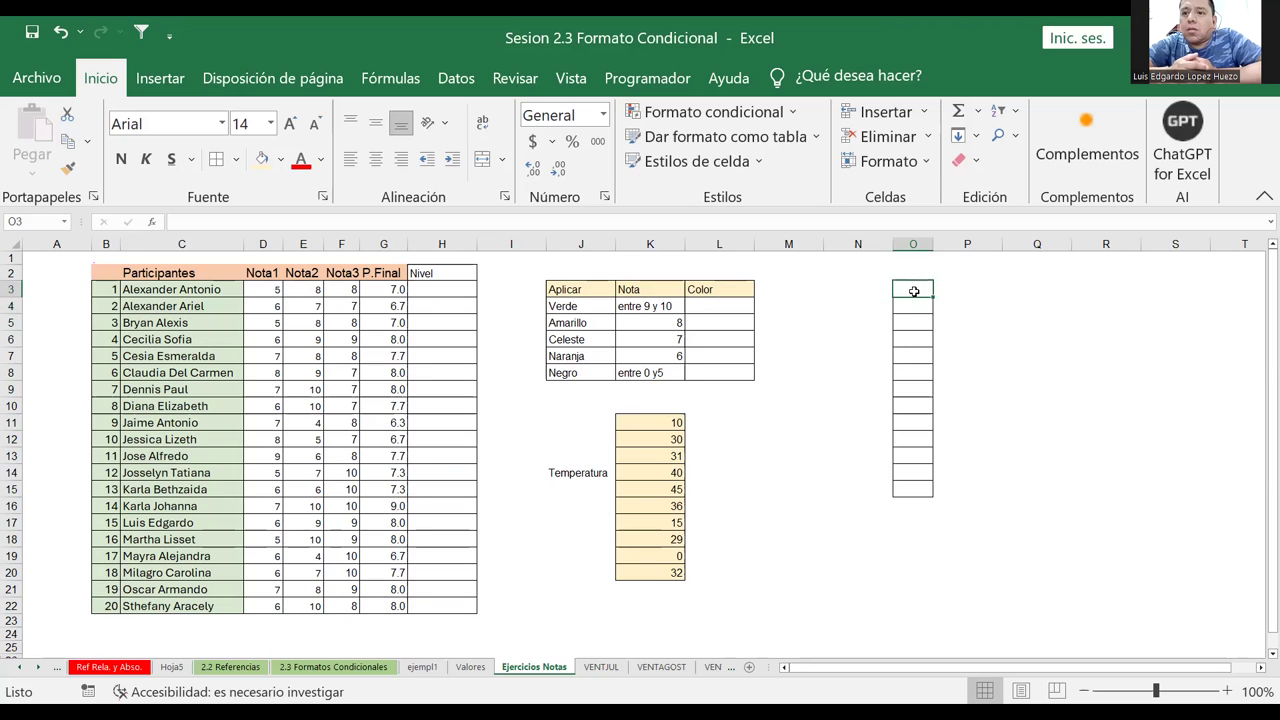
{"action": "key", "text": "Return"}
{"action": "left_click_drag", "start_coordinate": [911, 290], "coordinate": [912, 489]}
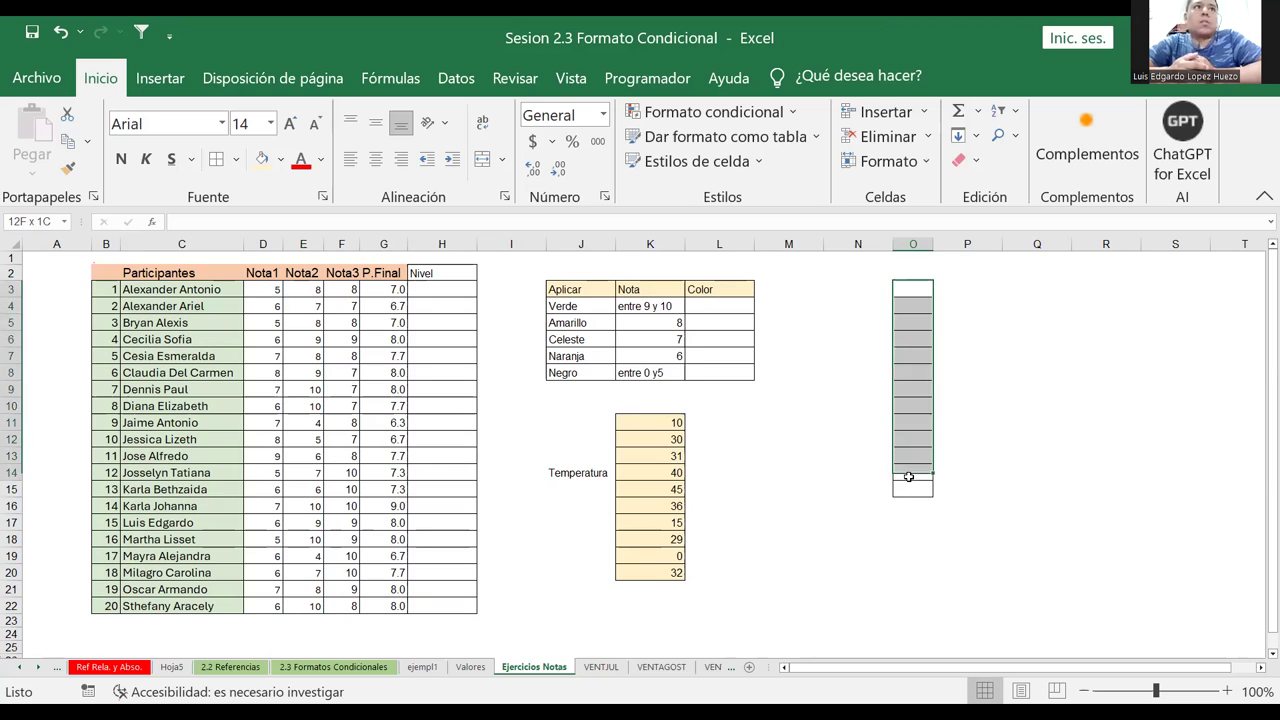
{"action": "left_click", "coordinate": [1037, 396]}
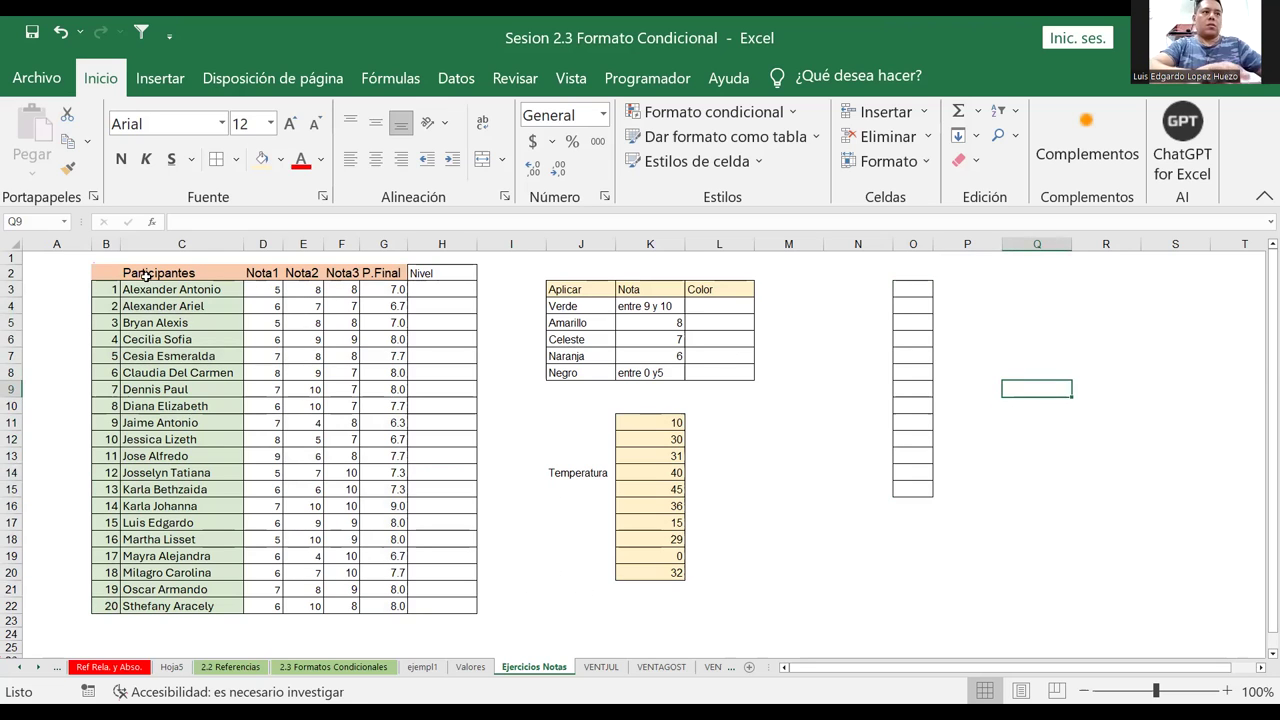
{"action": "left_click_drag", "start_coordinate": [106, 275], "coordinate": [428, 599]}
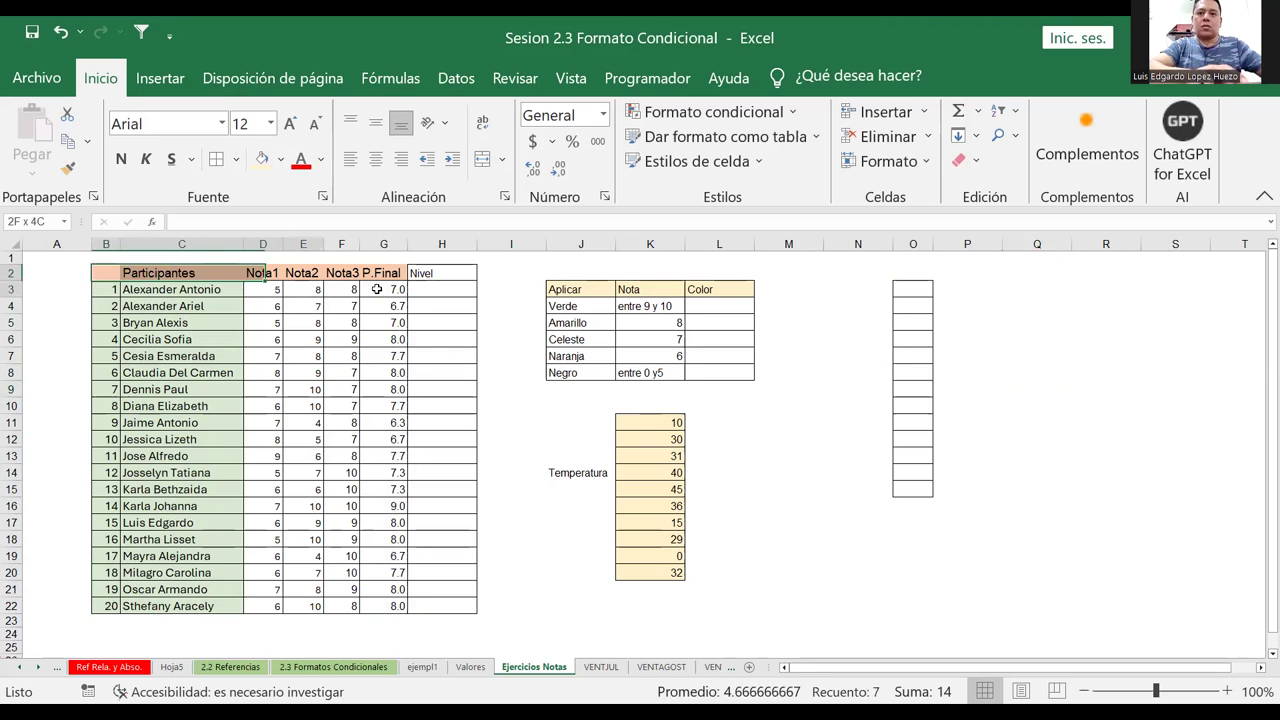
{"action": "left_click", "coordinate": [516, 376]}
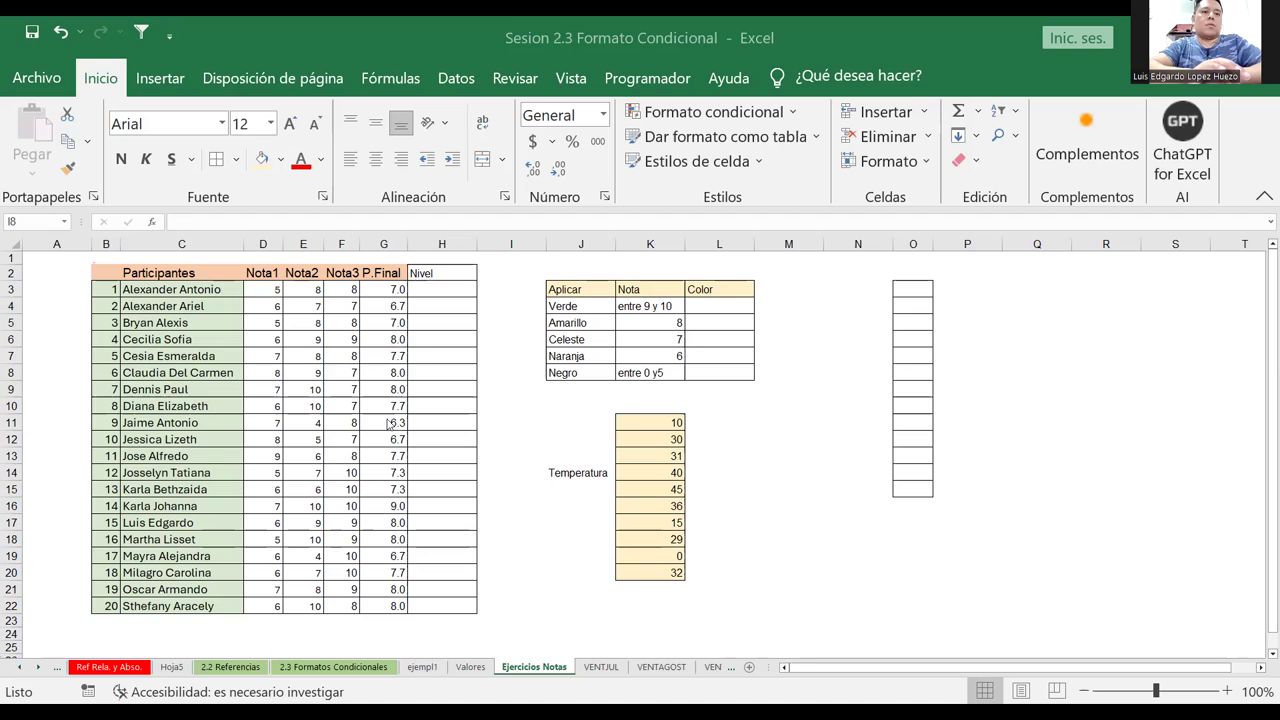
{"action": "double_click", "coordinate": [328, 328]}
{"action": "left_click_drag", "start_coordinate": [344, 294], "coordinate": [342, 373]}
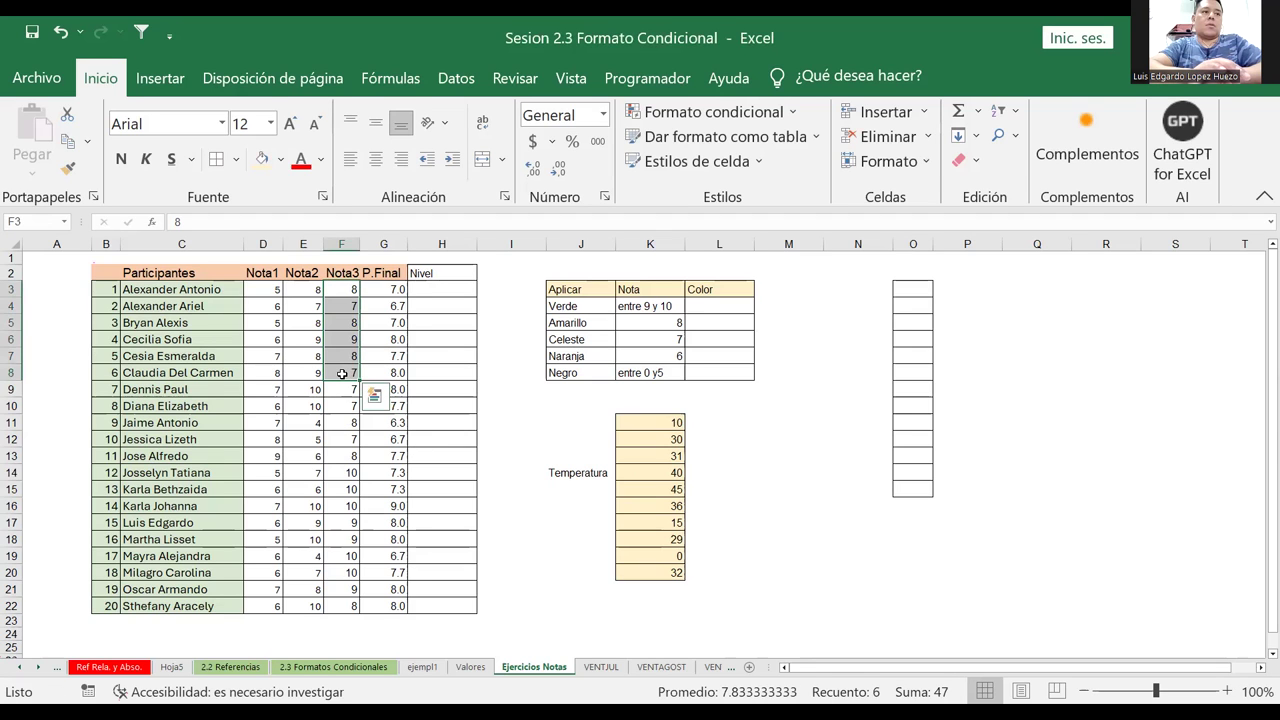
{"action": "key", "text": "ctrl+c"}
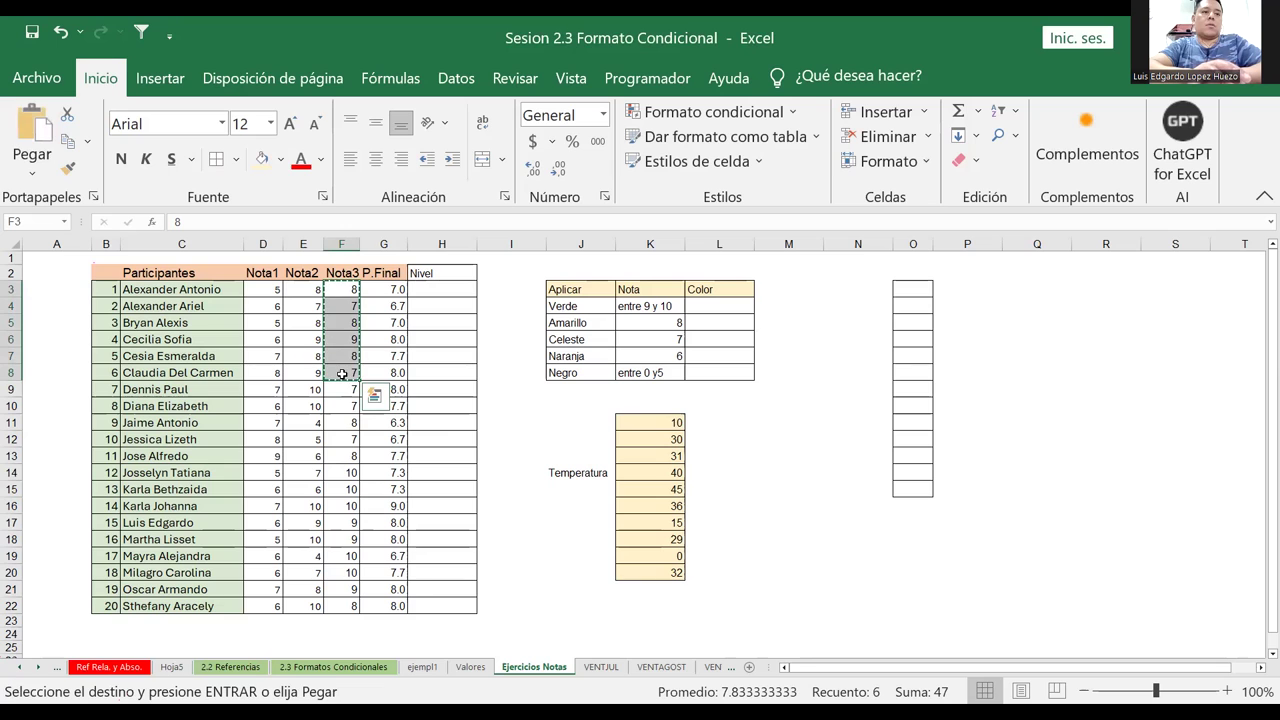
{"action": "left_click", "coordinate": [1088, 305]}
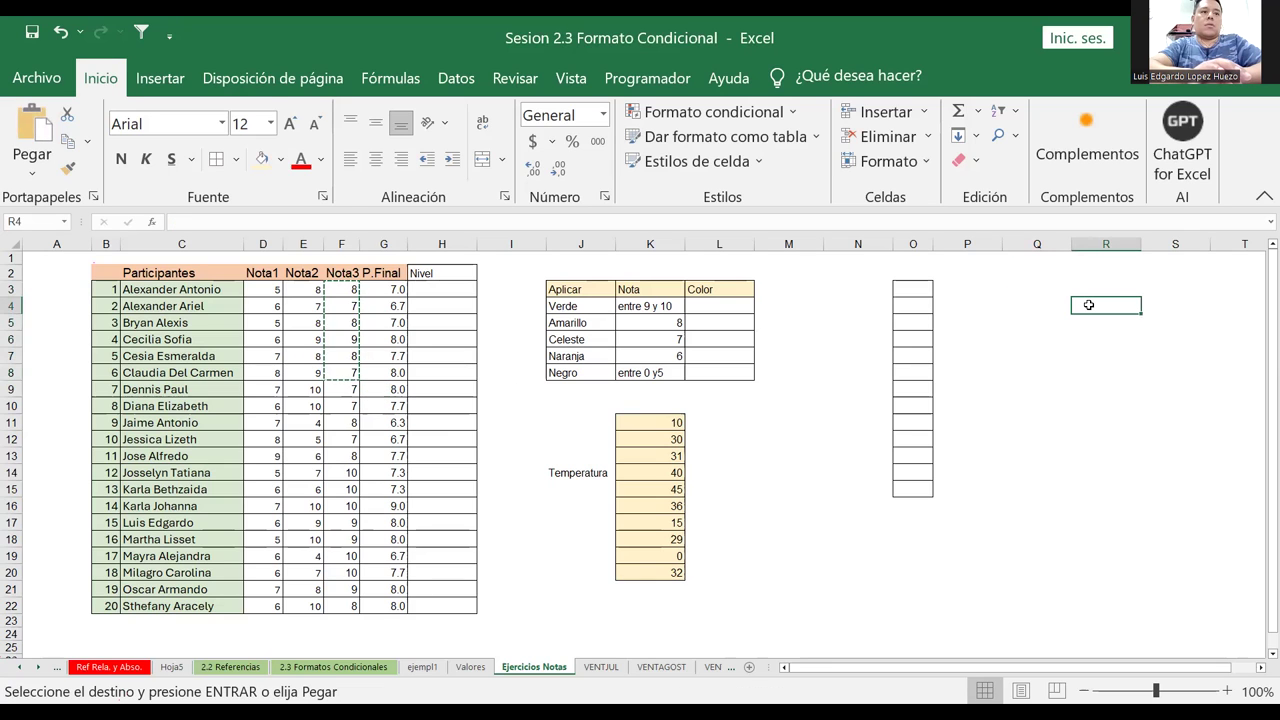
{"action": "key", "text": "ctrl+v"}
{"action": "key", "text": "Escape"}
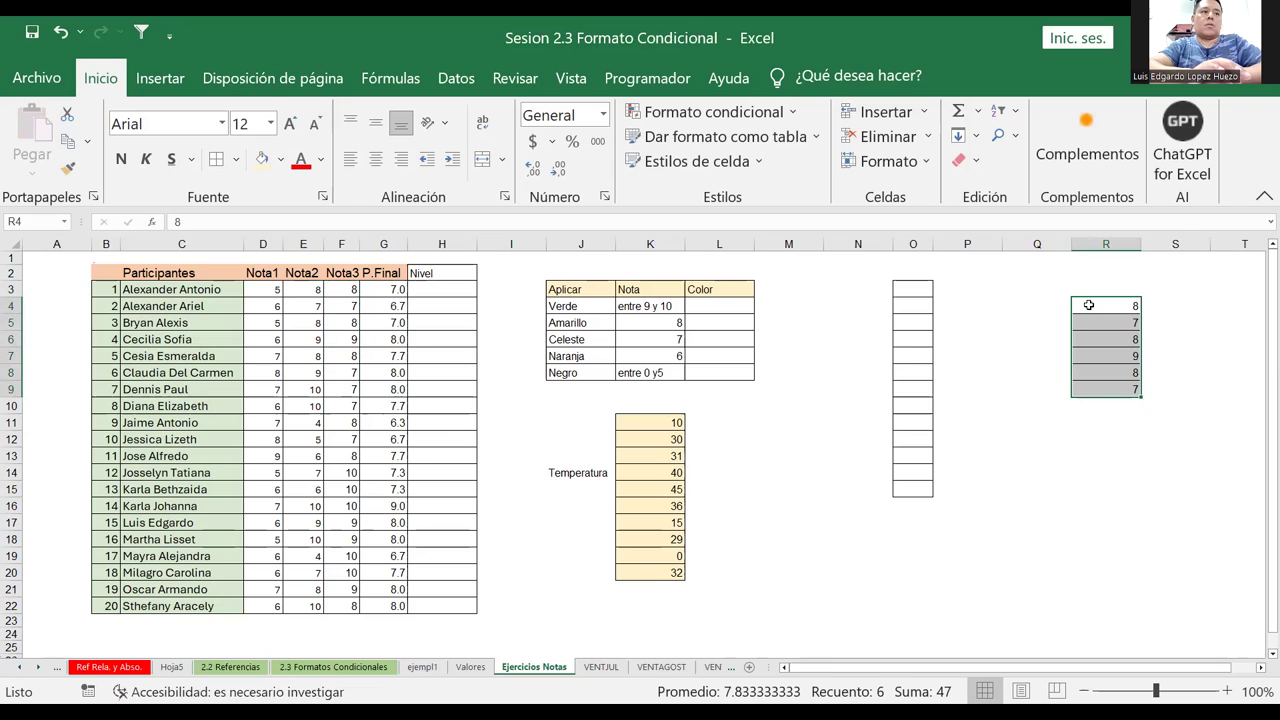
{"action": "left_click", "coordinate": [1025, 507]}
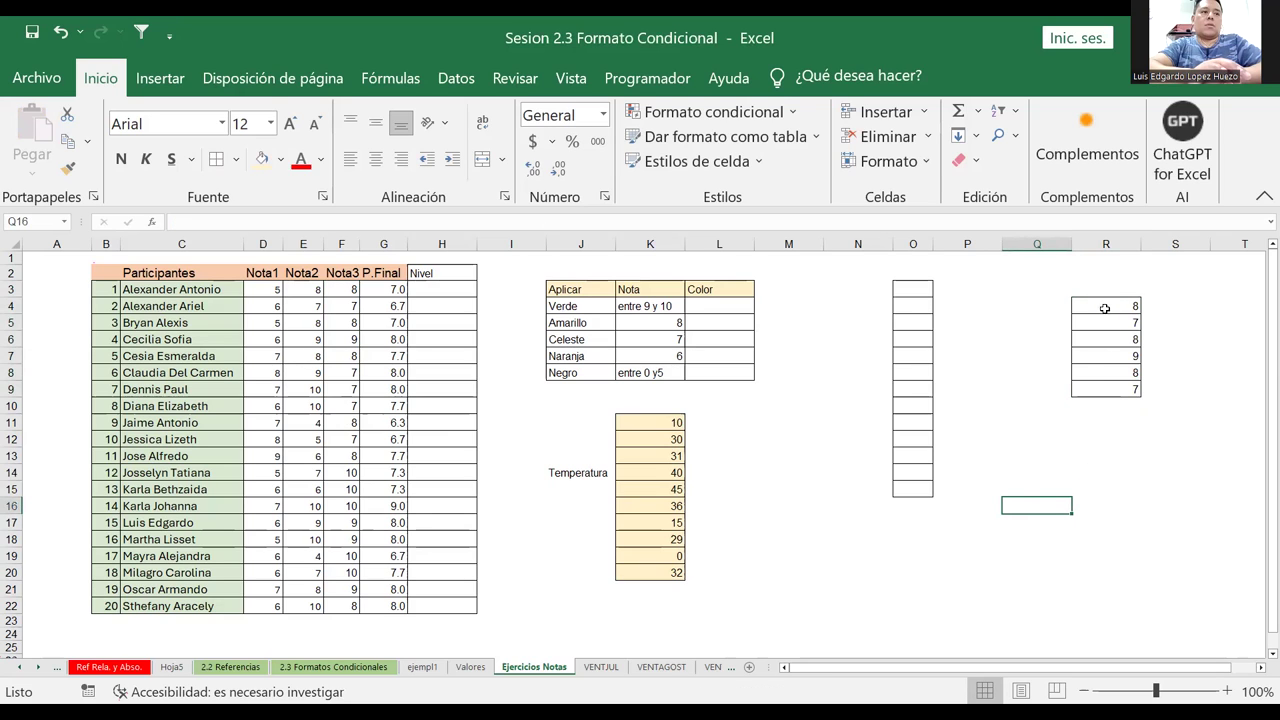
{"action": "left_click", "coordinate": [60, 32]}
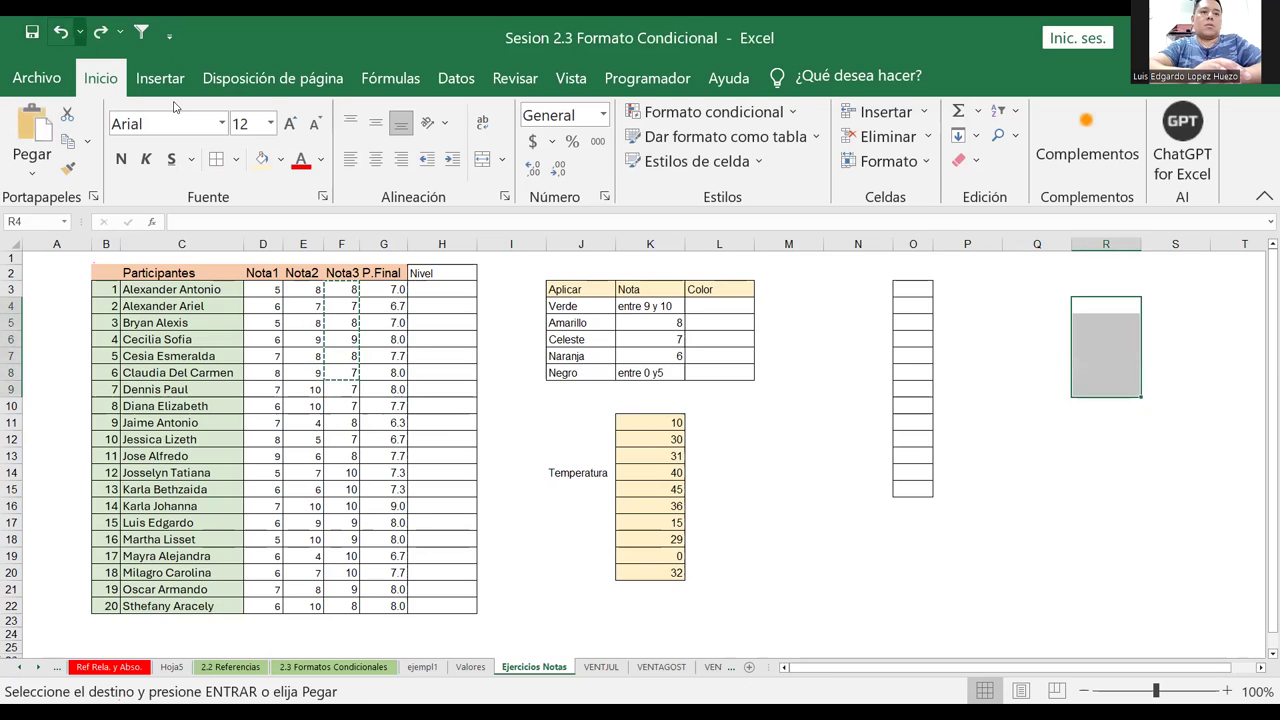
{"action": "left_click", "coordinate": [1076, 540]}
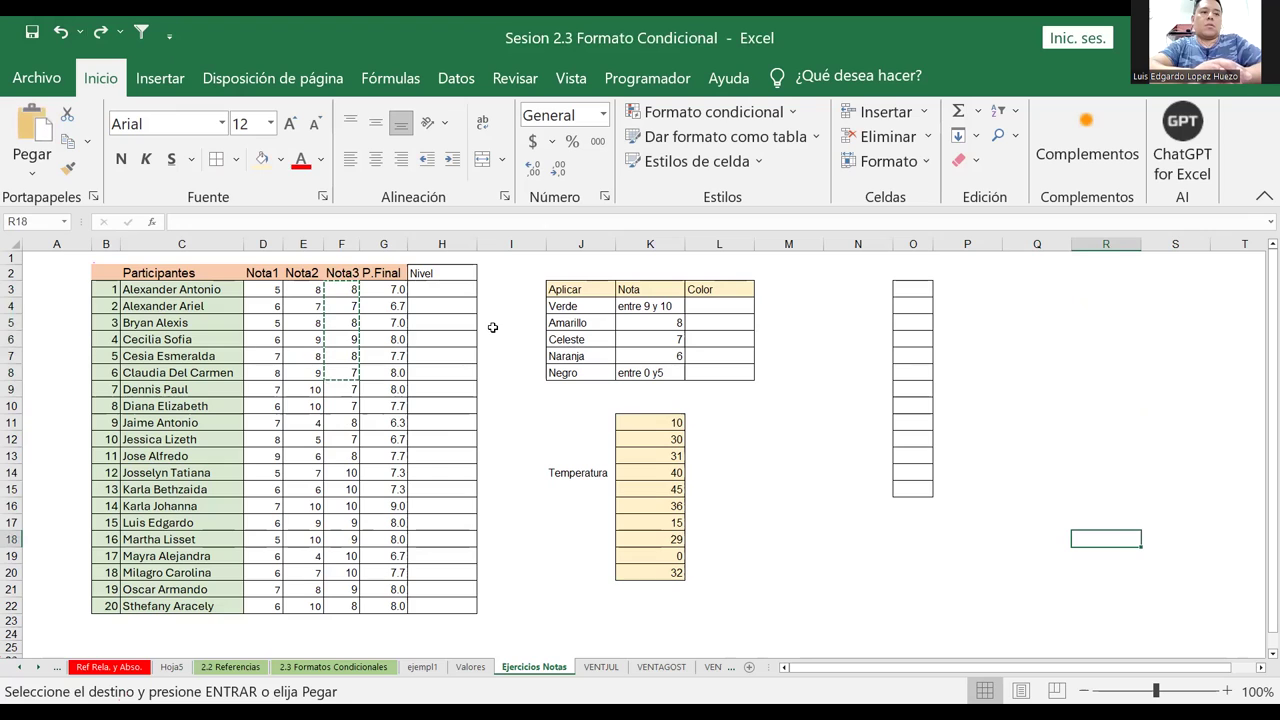
{"action": "key", "text": "Escape"}
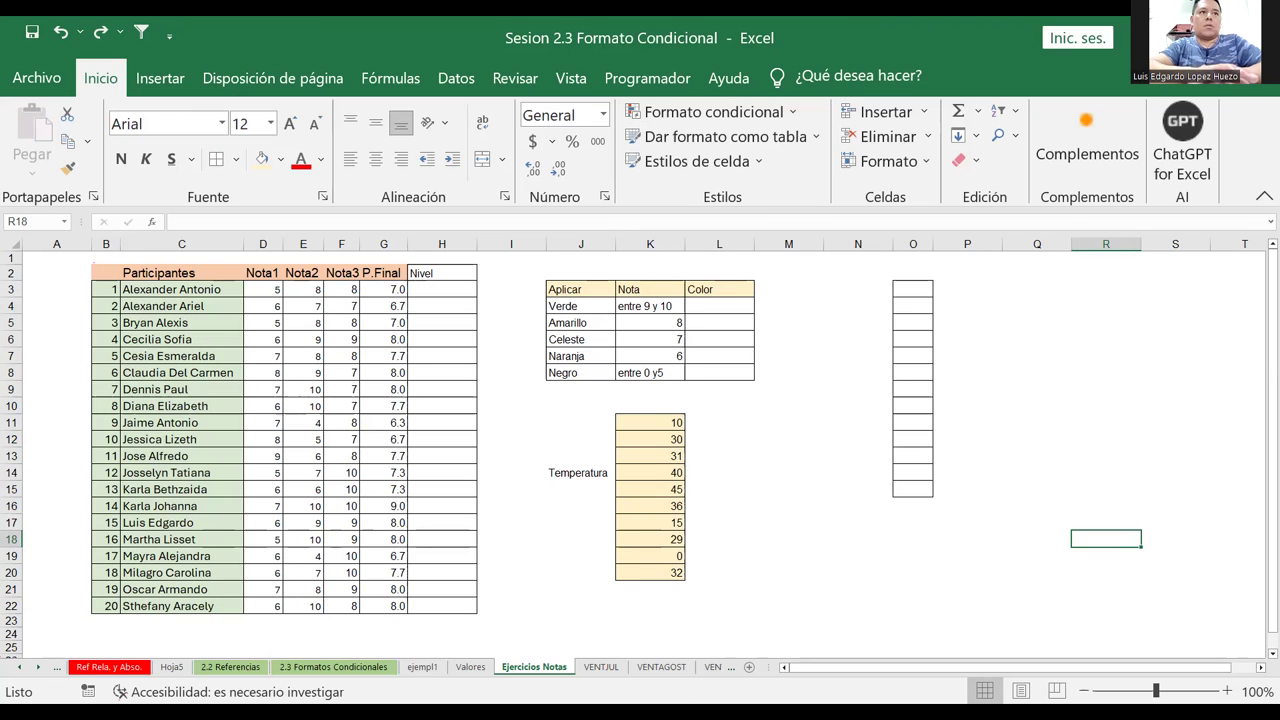
{"action": "key", "text": "alt+Tab"}
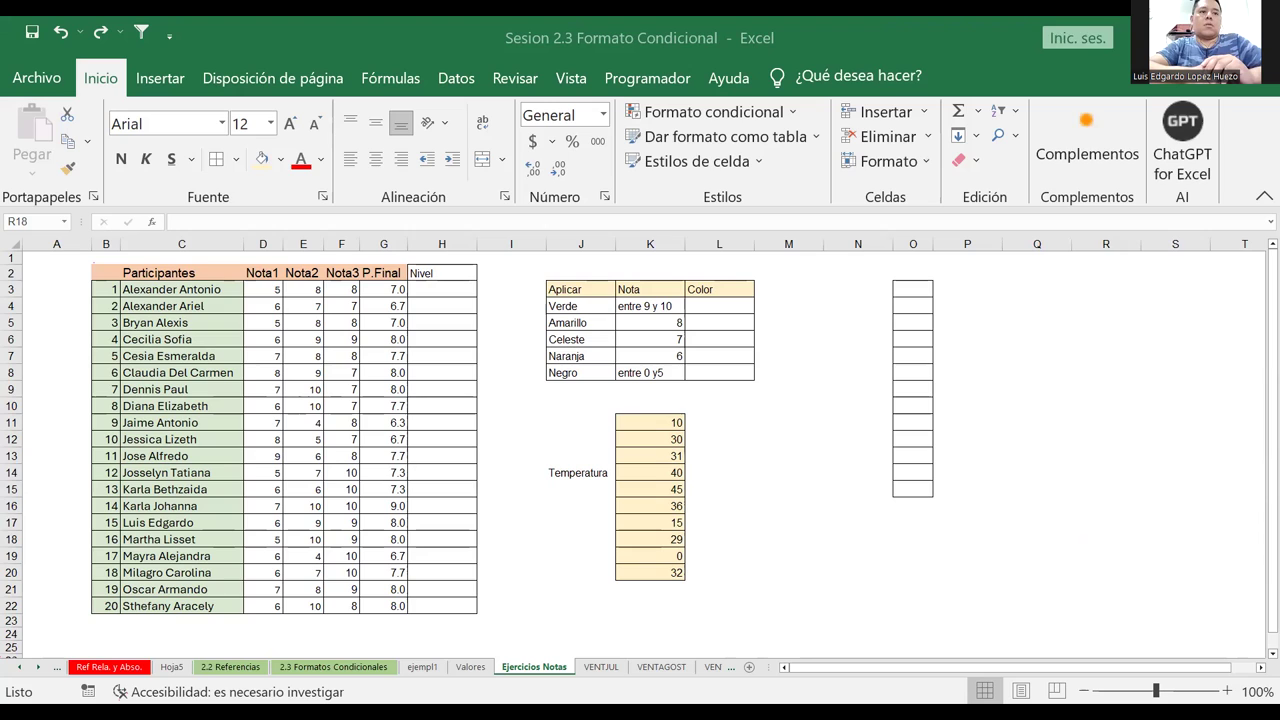
{"action": "key", "text": "alt+Tab"}
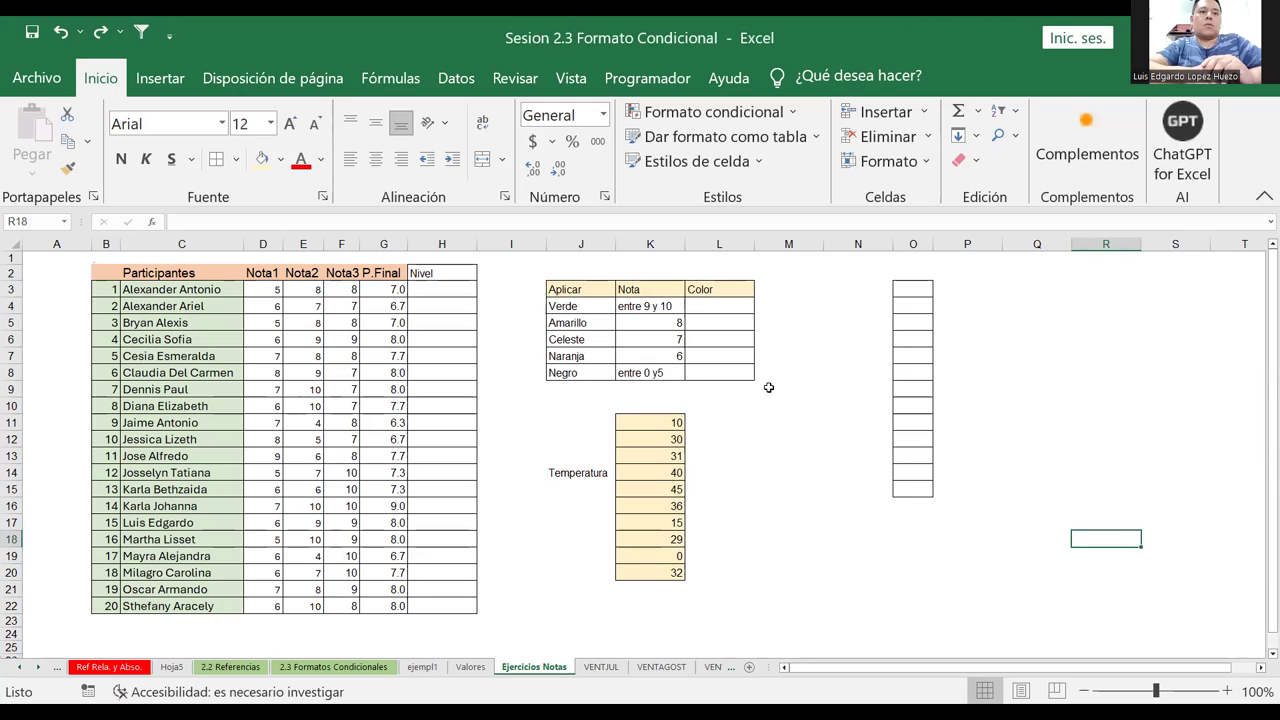